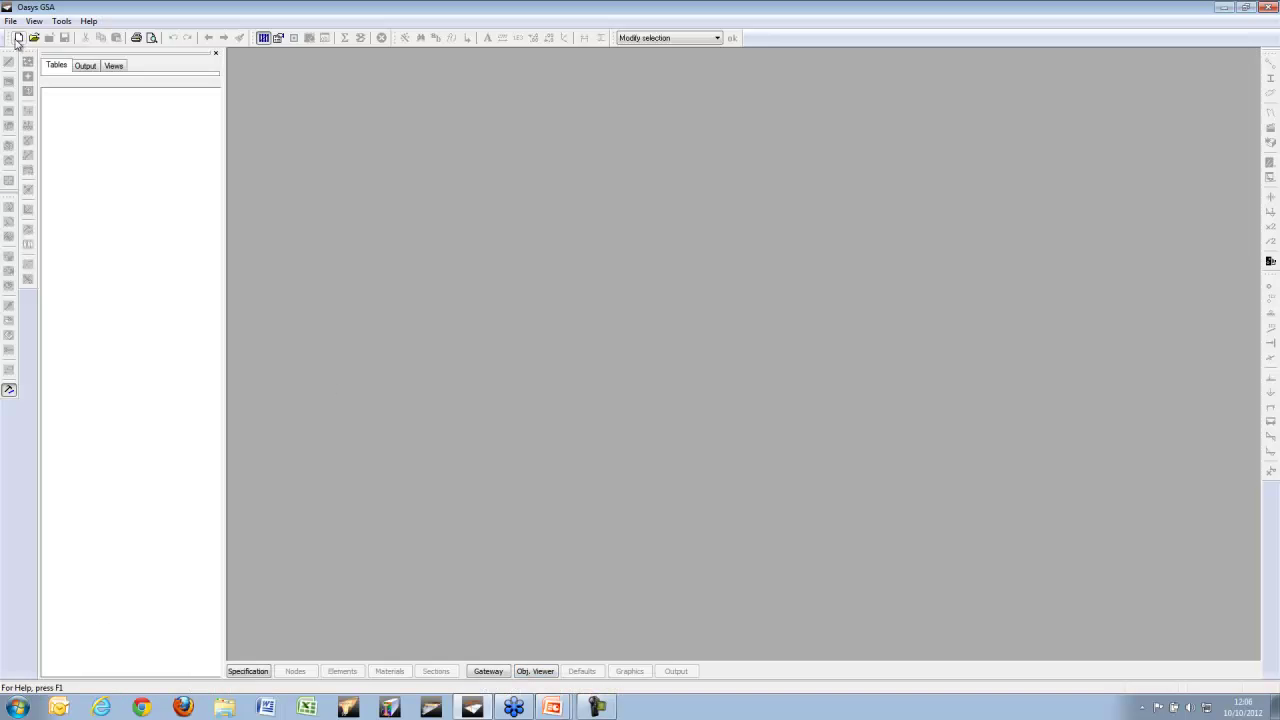
# Step: Create a new model through the New Model Wizard and expand the Bridge data group
pyautogui.click(18, 37)
pyautogui.click(638, 472)
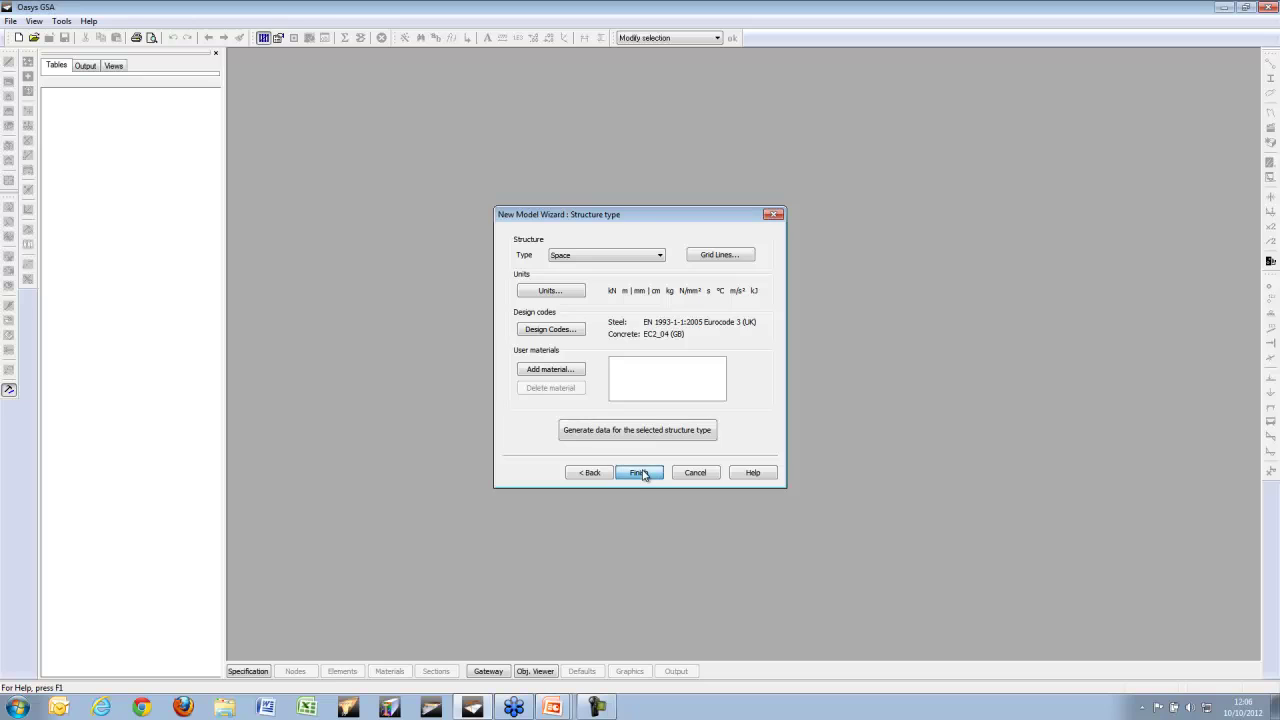
pyautogui.click(643, 475)
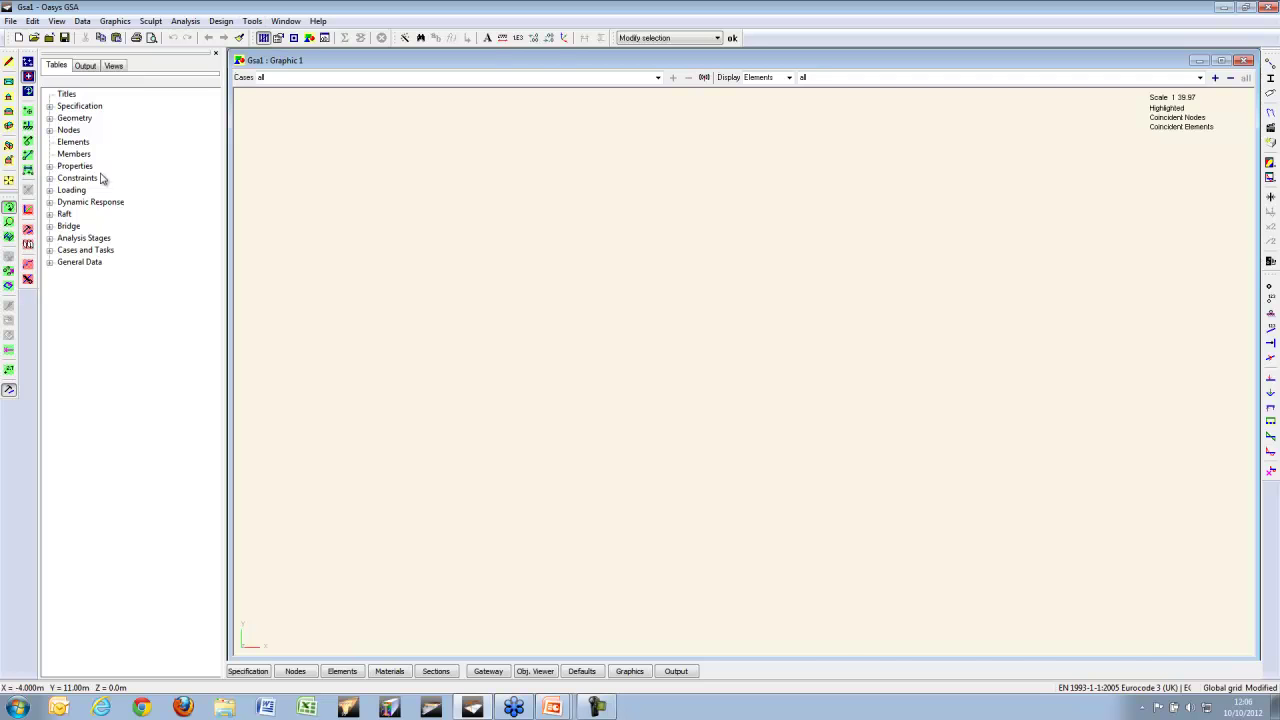
pyautogui.click(68, 227)
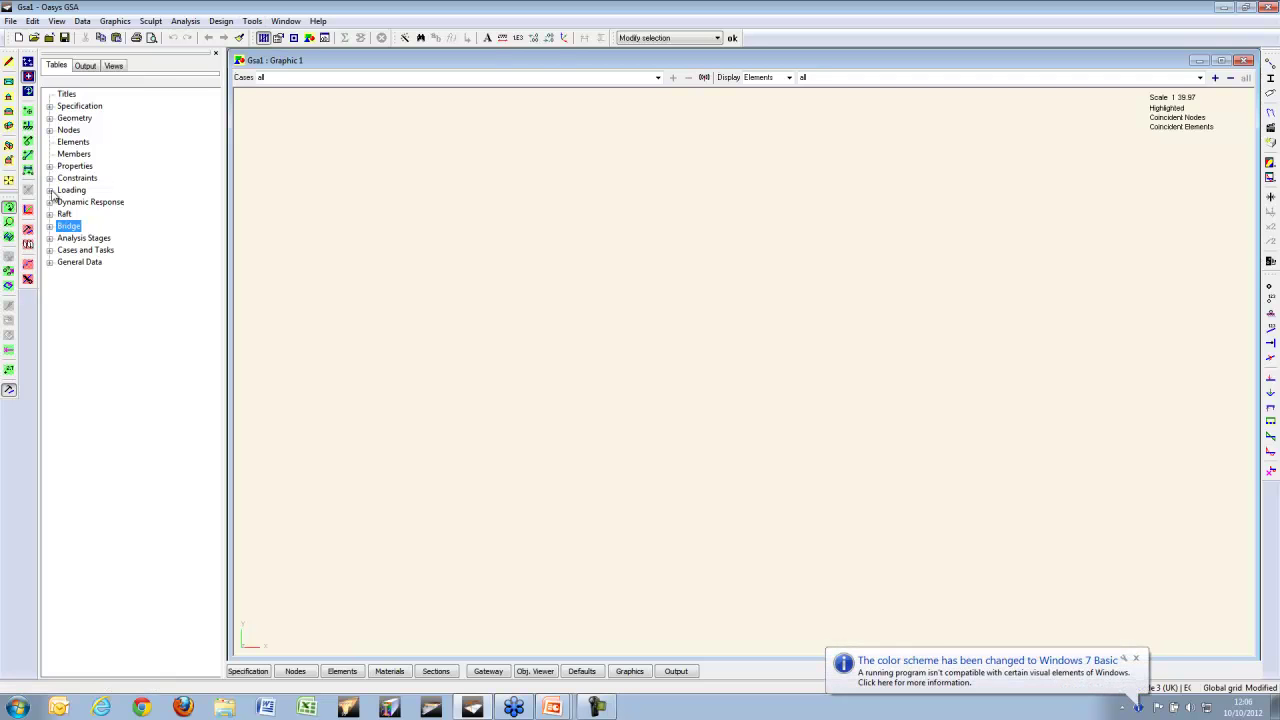
pyautogui.click(1136, 659)
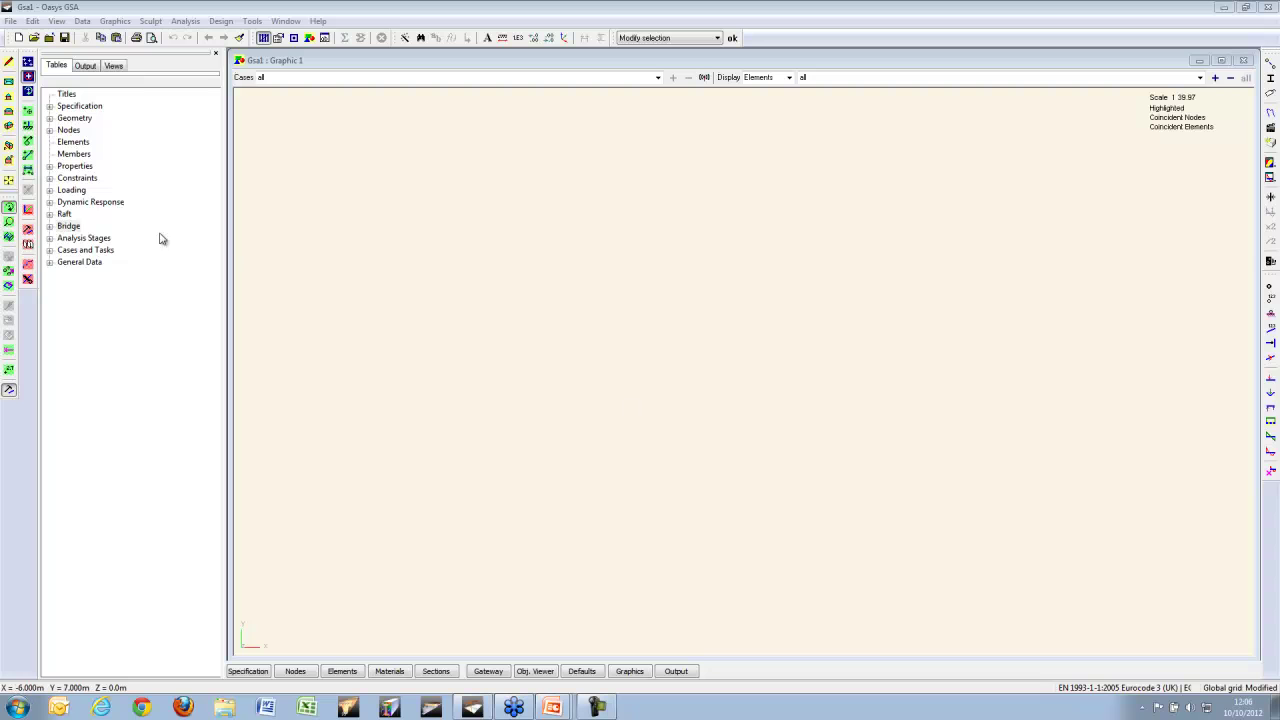
pyautogui.click(49, 227)
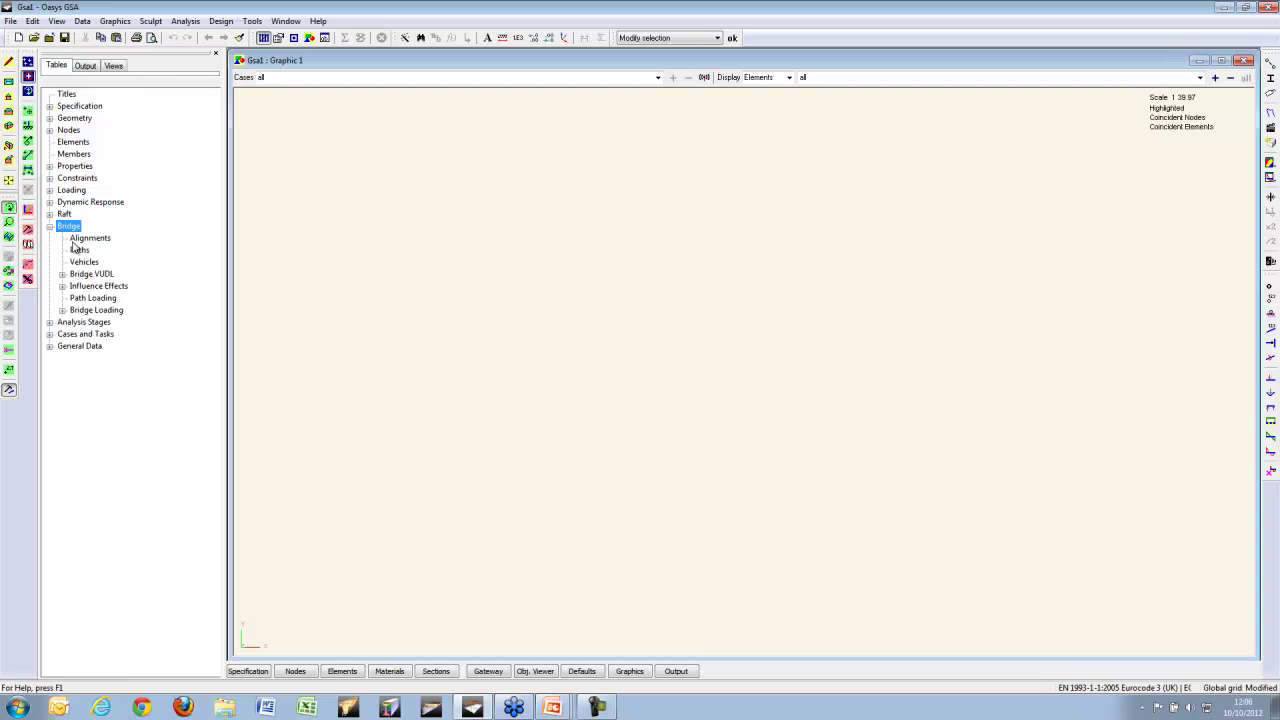
# Step: Keep Bridge analysis checked in the Advanced Features preferences and confirm
pyautogui.click(252, 22)
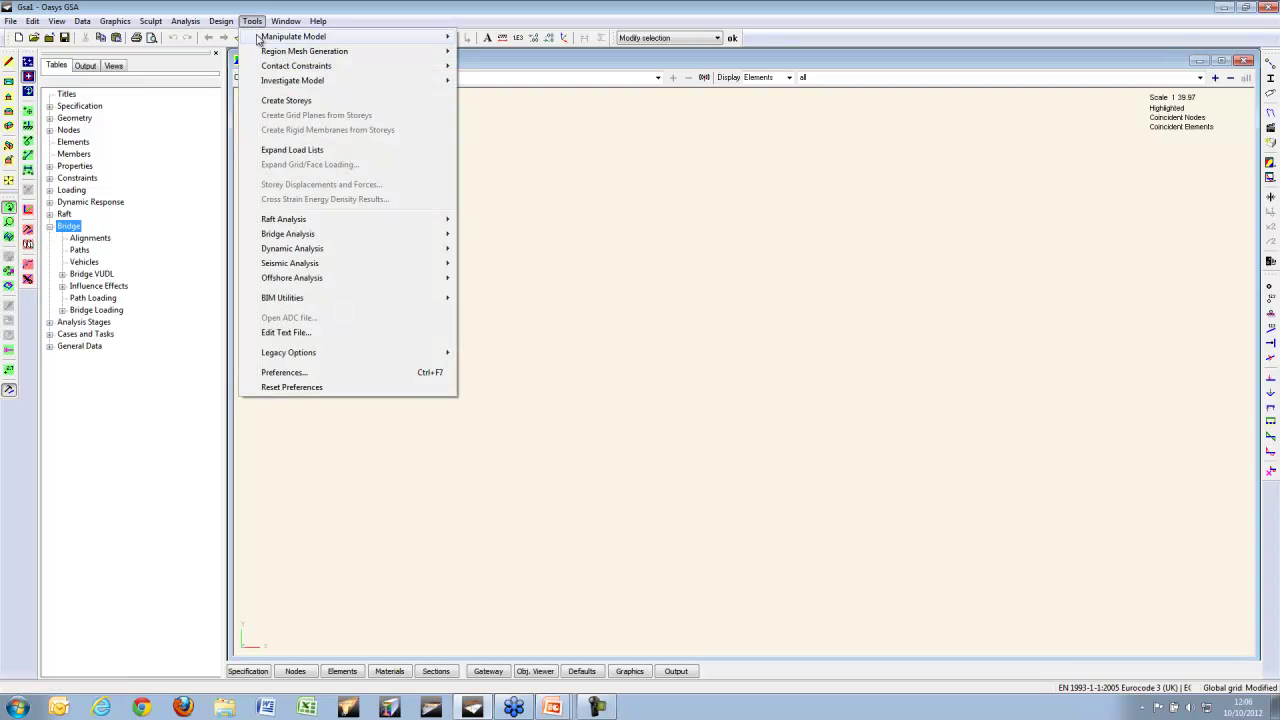
pyautogui.click(313, 378)
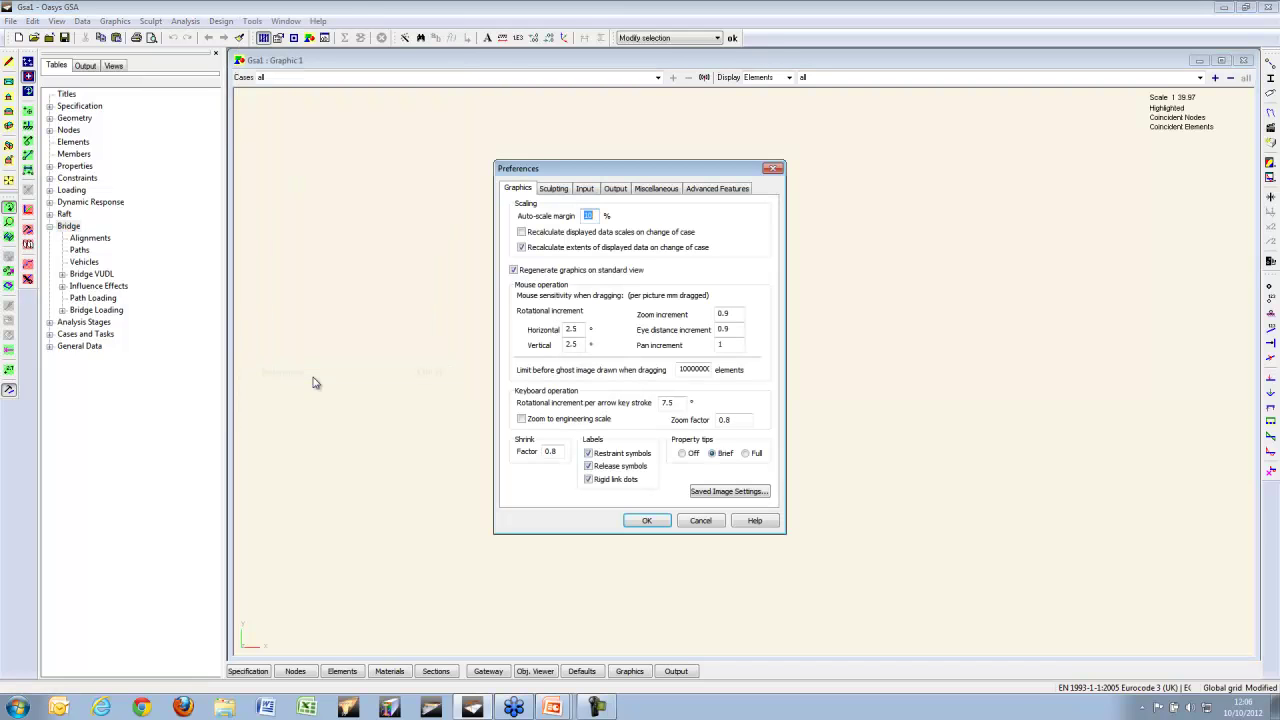
pyautogui.click(697, 191)
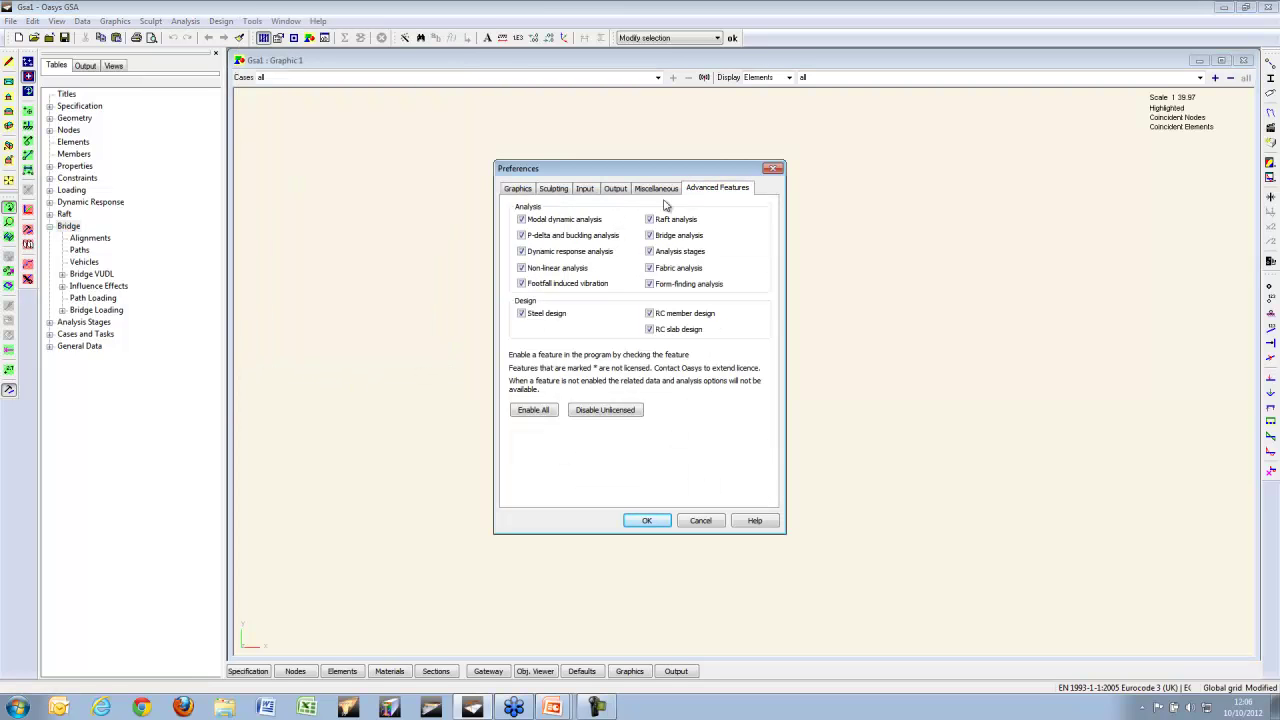
pyautogui.click(651, 236)
pyautogui.click(651, 237)
pyautogui.click(651, 520)
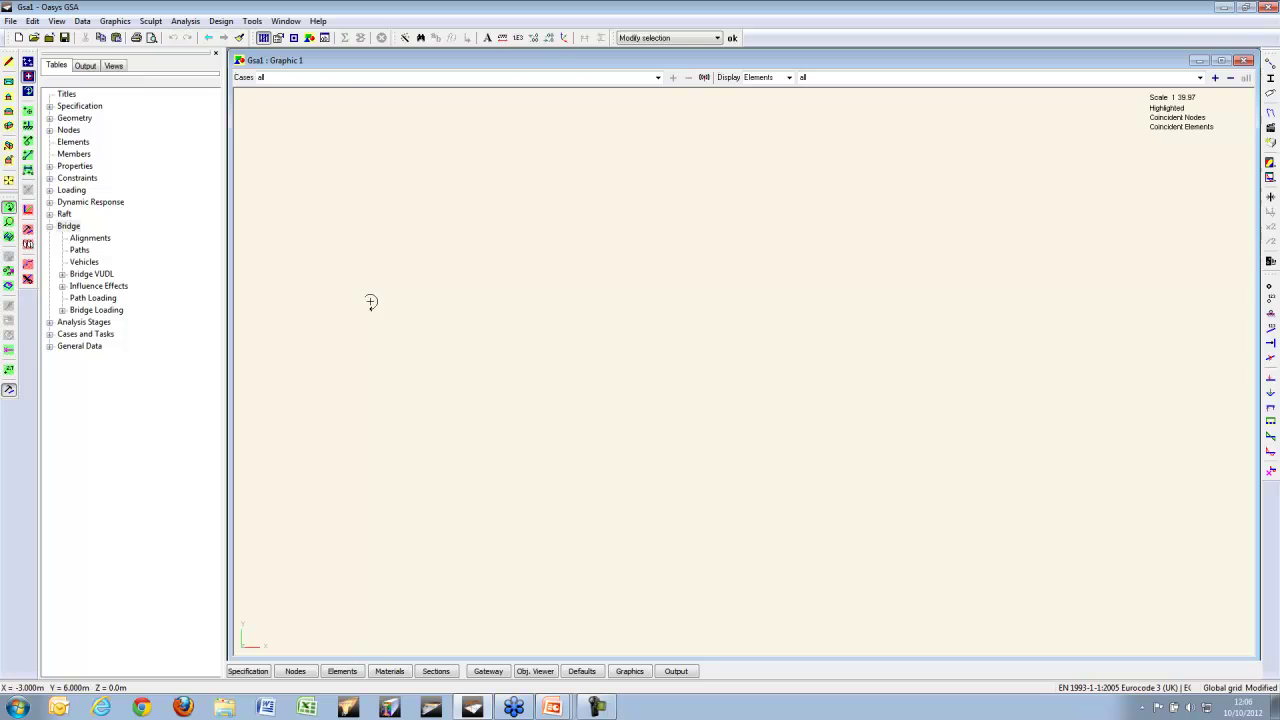
# Step: In the Axes table, add a Cartesian axis named Road with origin 0,0,0
pyautogui.click(50, 118)
pyautogui.doubleClick(78, 130)
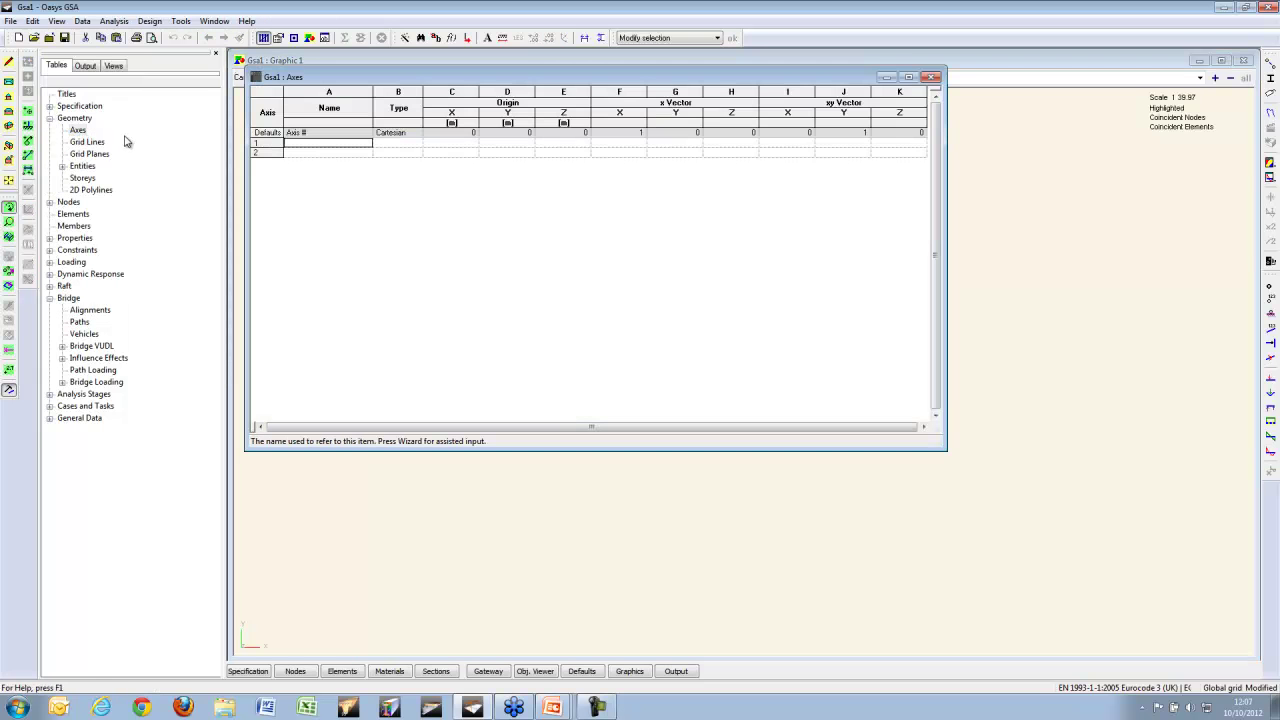
pyautogui.moveTo(945, 450); pyautogui.dragTo(913, 203)
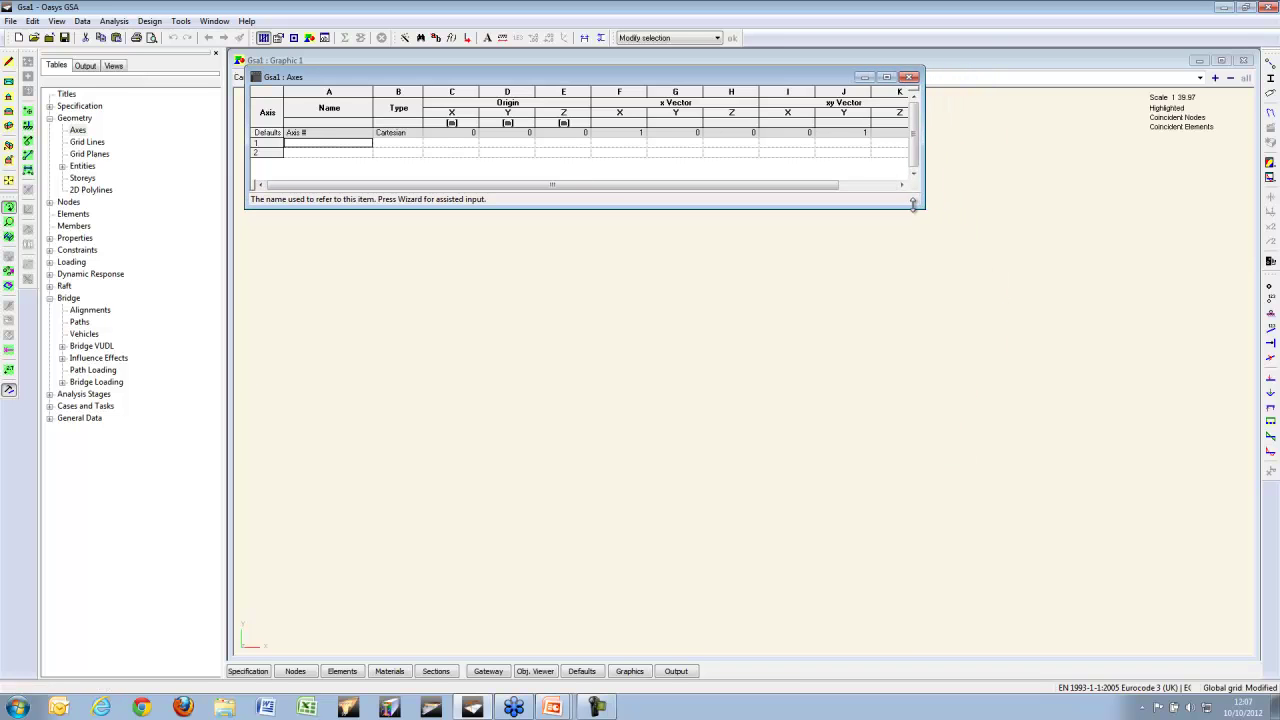
pyautogui.write('Road')
pyautogui.press('Tab')
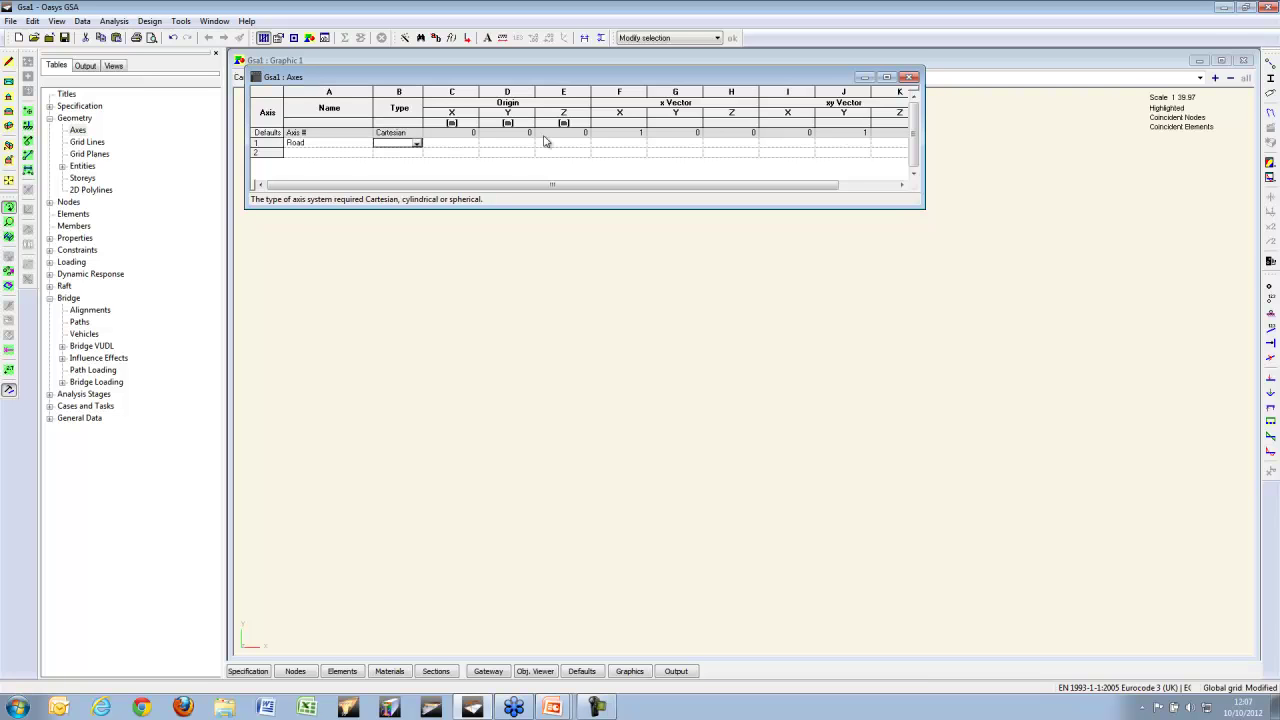
pyautogui.click(416, 143)
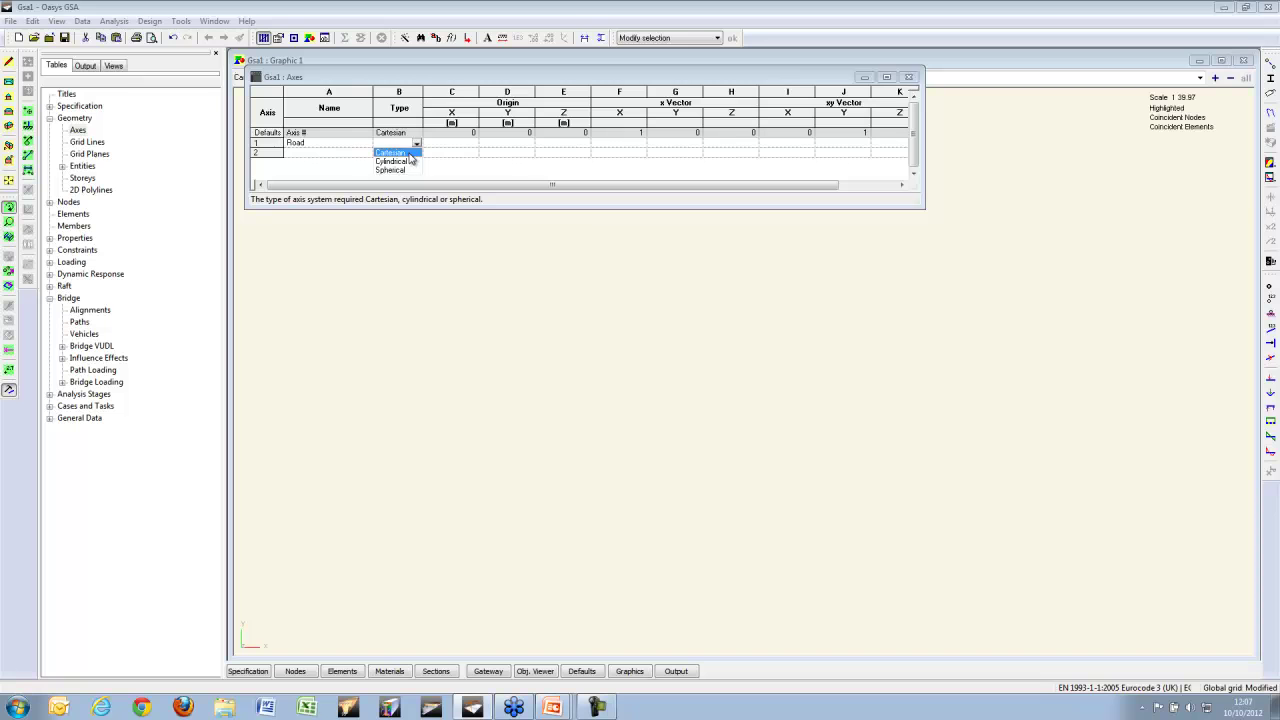
pyautogui.click(409, 153)
pyautogui.press('Tab')
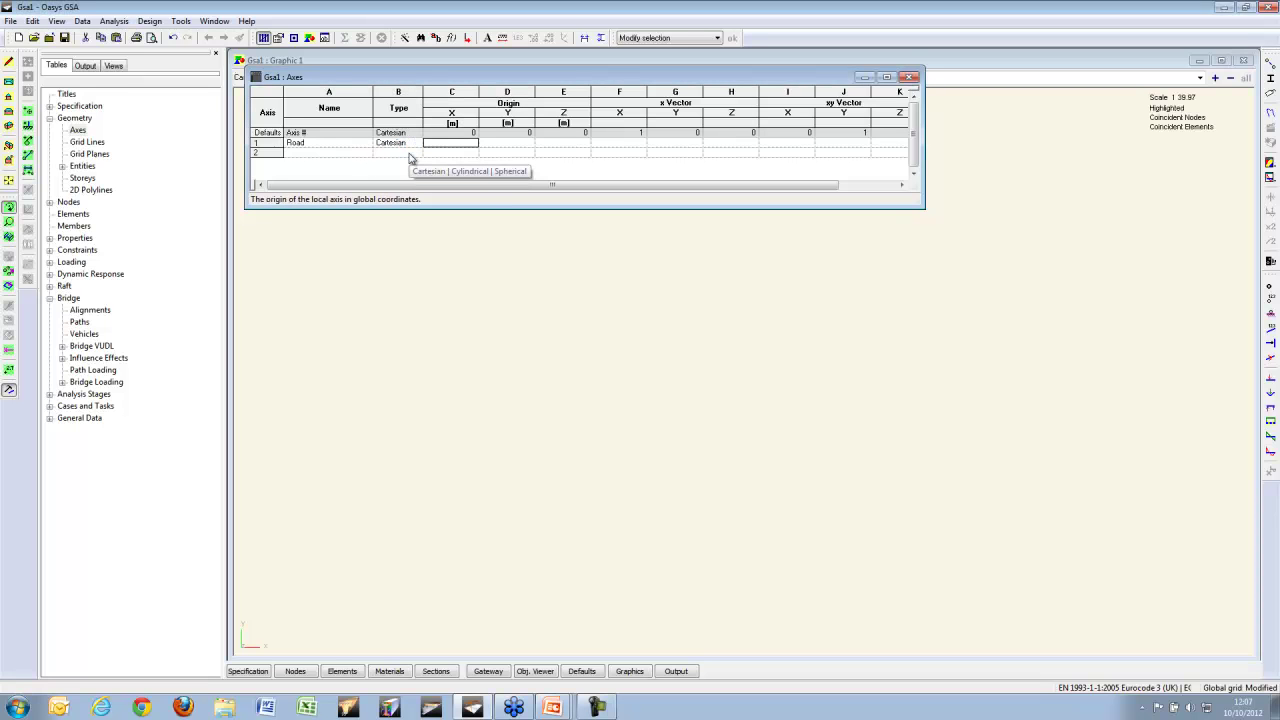
pyautogui.press('Tab')
pyautogui.press('Tab')
pyautogui.press('Tab')
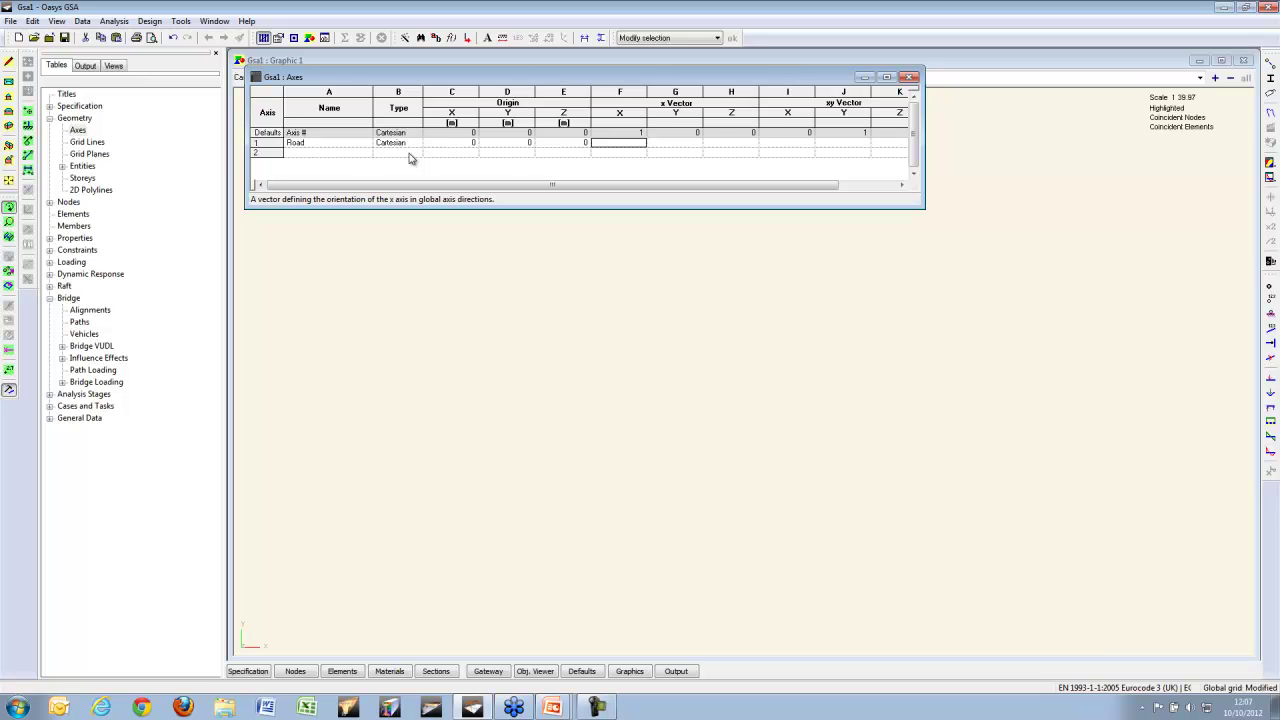
# Step: Give the Road axis x vector (4,1,0) and xy vector (0,1,0)
pyautogui.write('4')
pyautogui.press('Tab')
pyautogui.write('1')
pyautogui.press('Tab')
pyautogui.write('0')
pyautogui.press('Tab')
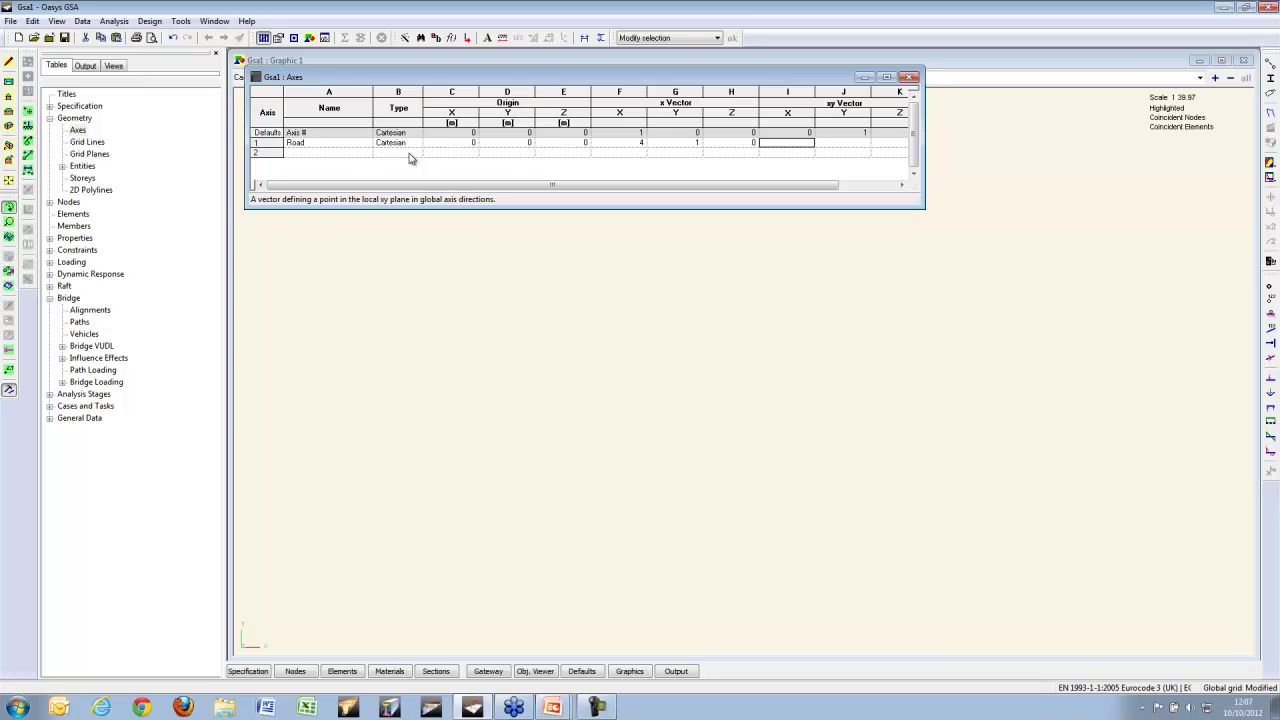
pyautogui.write('0')
pyautogui.press('Tab')
pyautogui.write('1')
pyautogui.press('Tab')
pyautogui.press('Return')
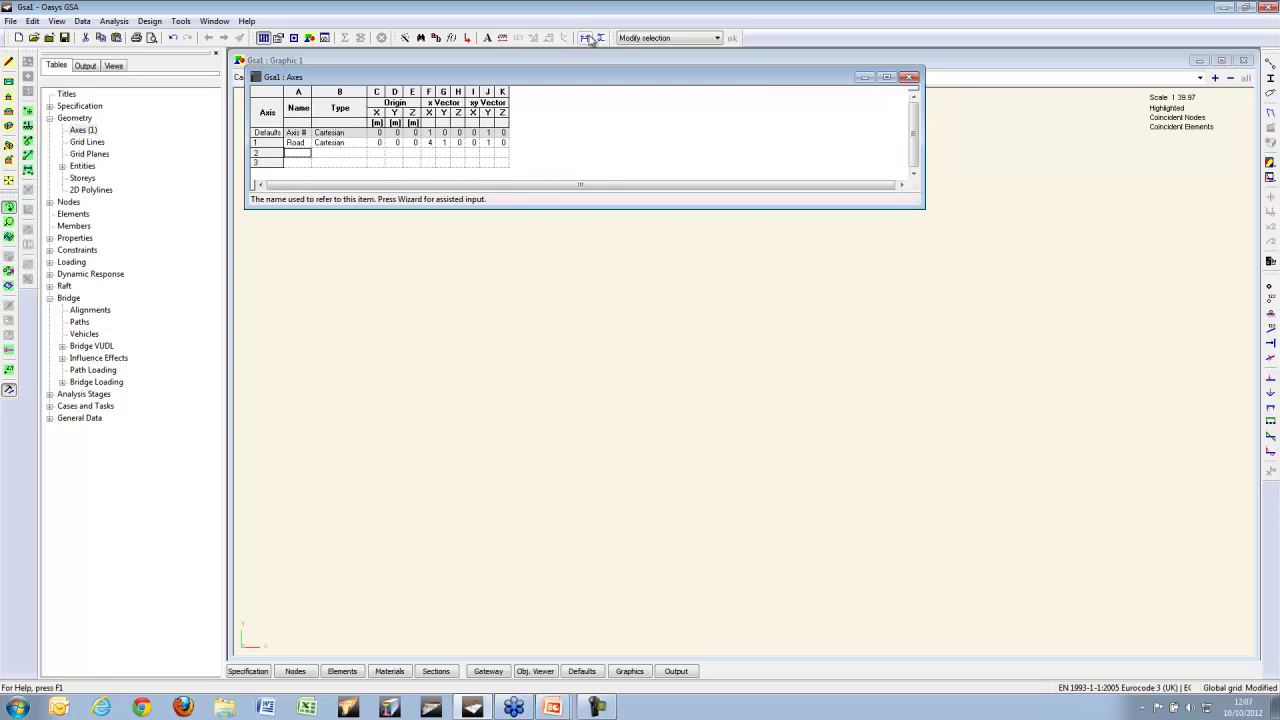
# Step: Show all user axes in the graphic view via Labels and Display Methods
pyautogui.moveTo(967, 55); pyautogui.dragTo(957, 196)
pyautogui.click(1268, 93)
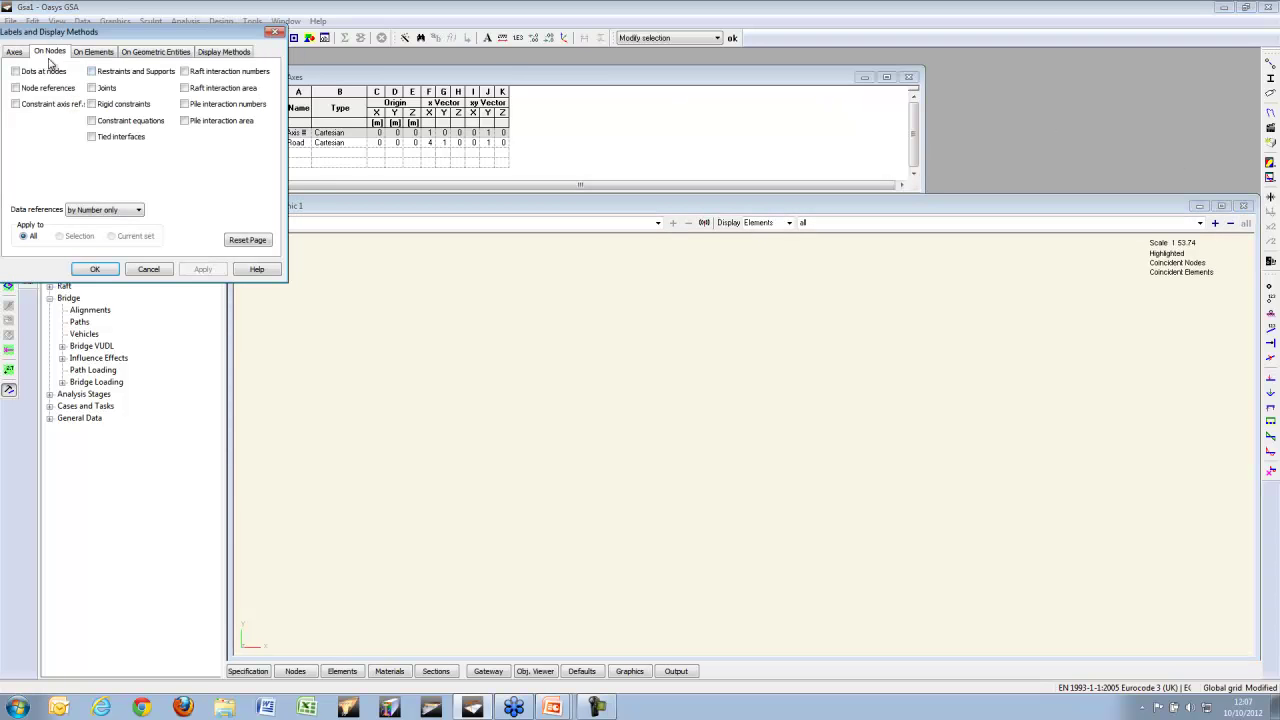
pyautogui.click(16, 52)
pyautogui.click(42, 106)
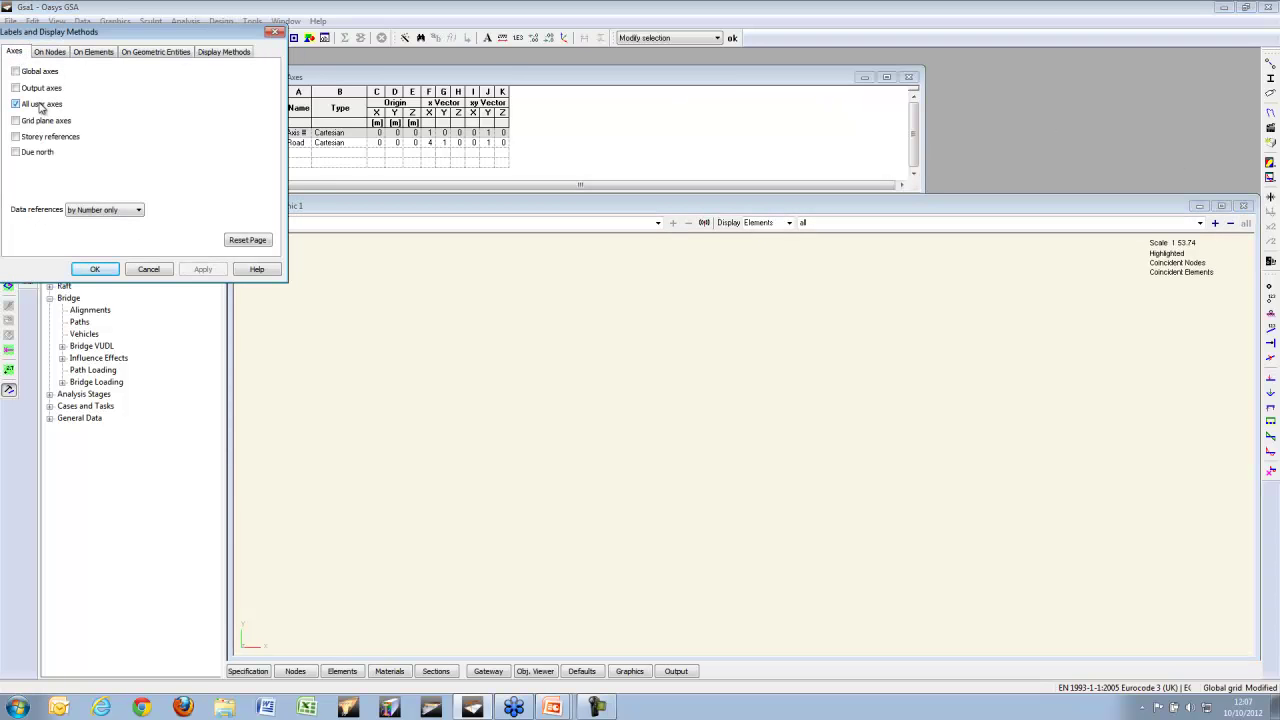
pyautogui.click(109, 272)
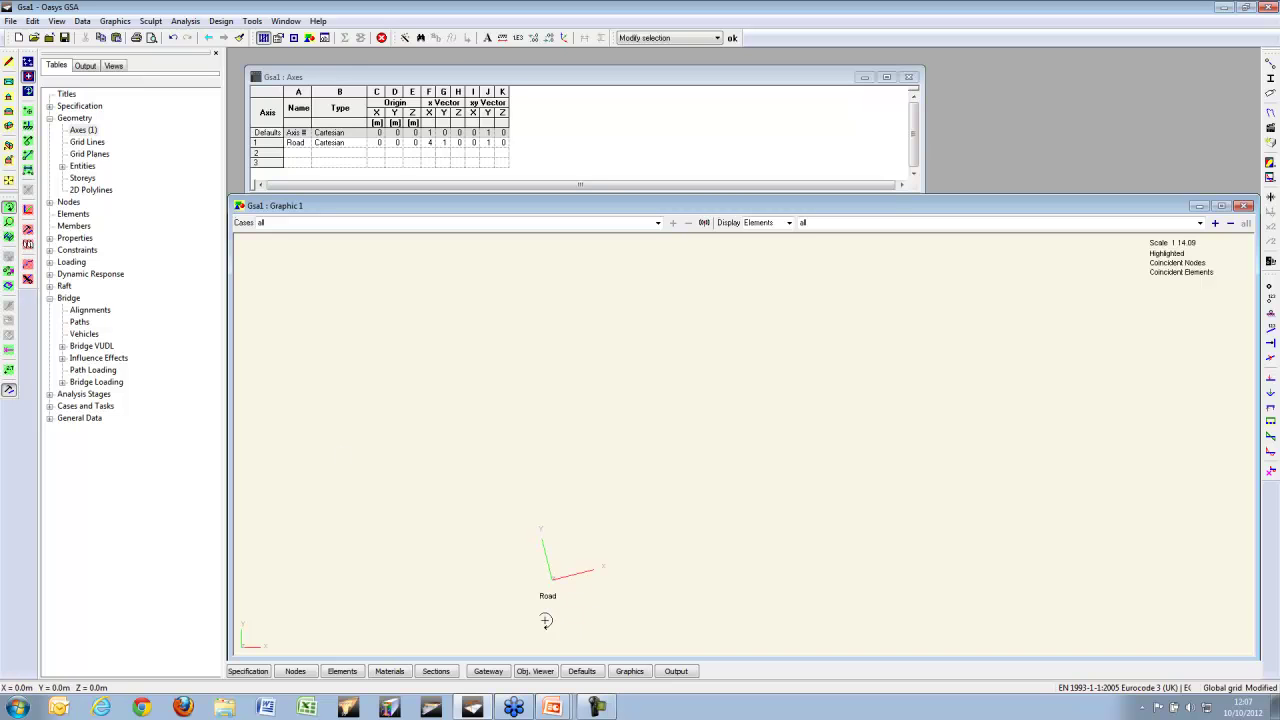
pyautogui.scroll(2, 546, 621)
# Step: Open the Grid Planes table and arrange it beside the Axes table
pyautogui.doubleClick(90, 154)
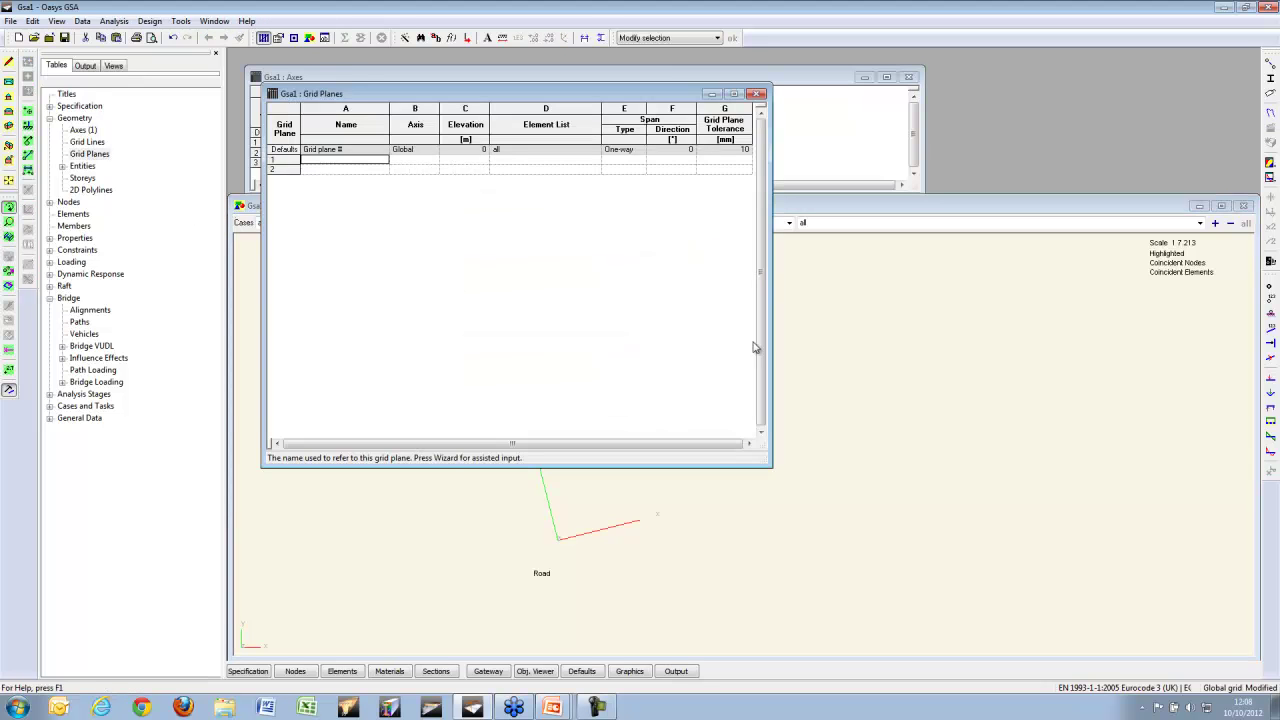
pyautogui.moveTo(762, 462); pyautogui.dragTo(760, 216)
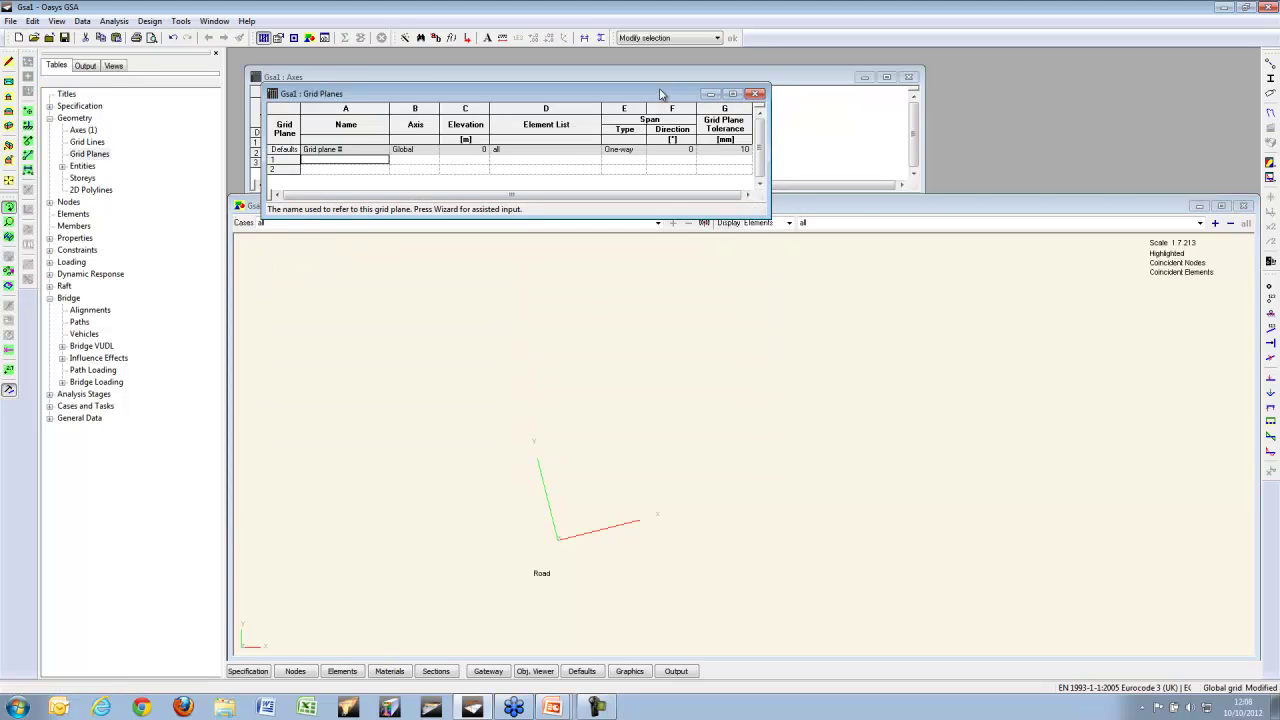
pyautogui.moveTo(660, 94); pyautogui.dragTo(1105, 83)
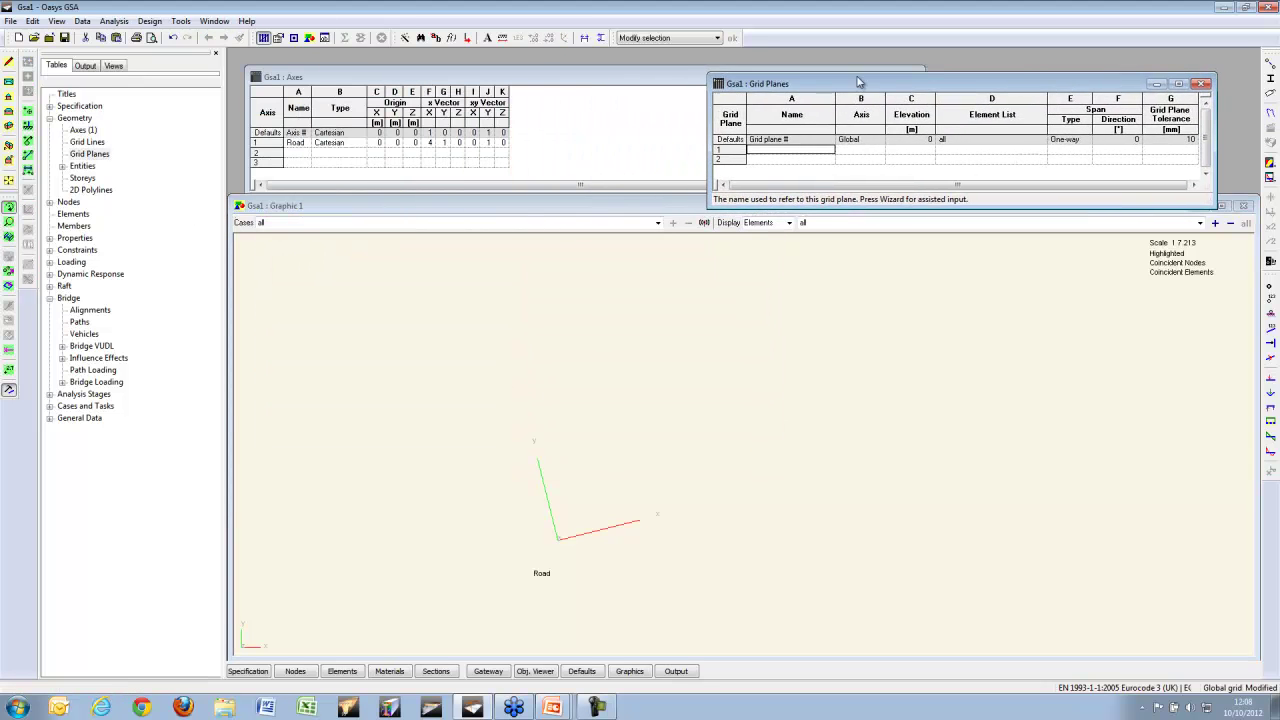
pyautogui.click(684, 84)
pyautogui.moveTo(924, 135); pyautogui.dragTo(696, 127)
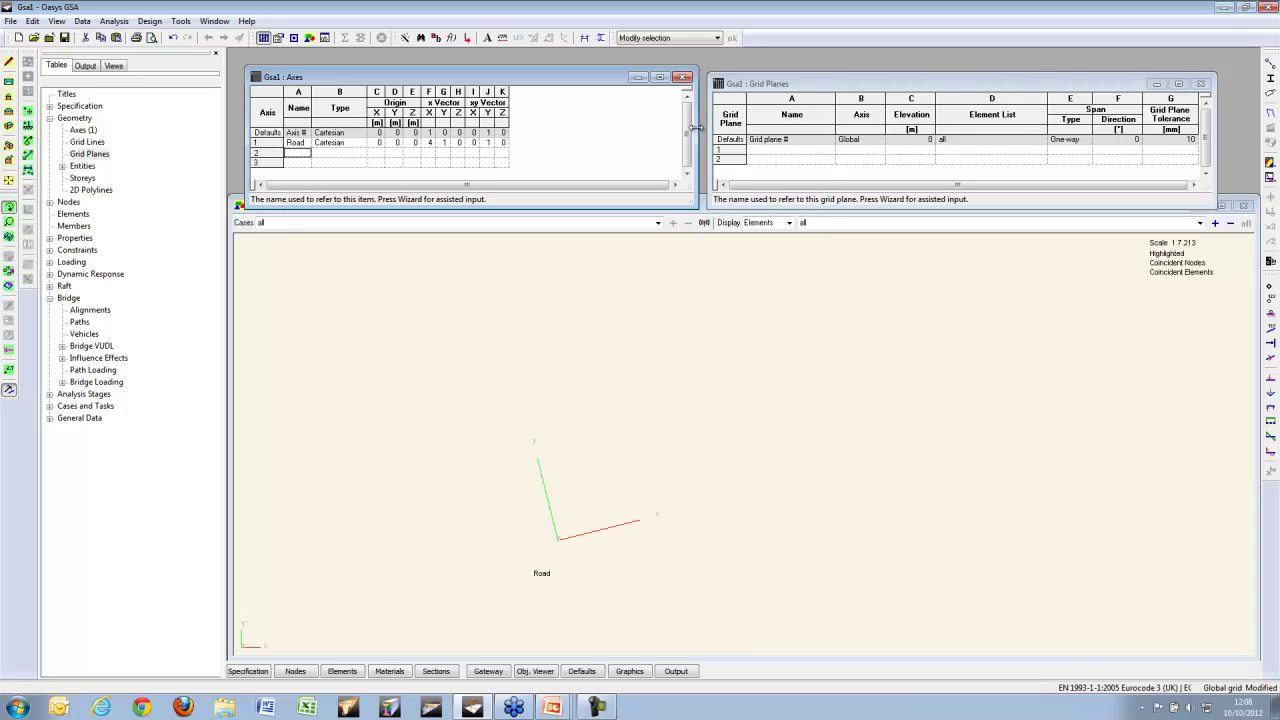
# Step: Add grid plane deck on the Road axis, elevation 0, all elements, Two-way span
pyautogui.click(786, 150)
pyautogui.write('dead')
pyautogui.write('deck')
pyautogui.press('Tab')
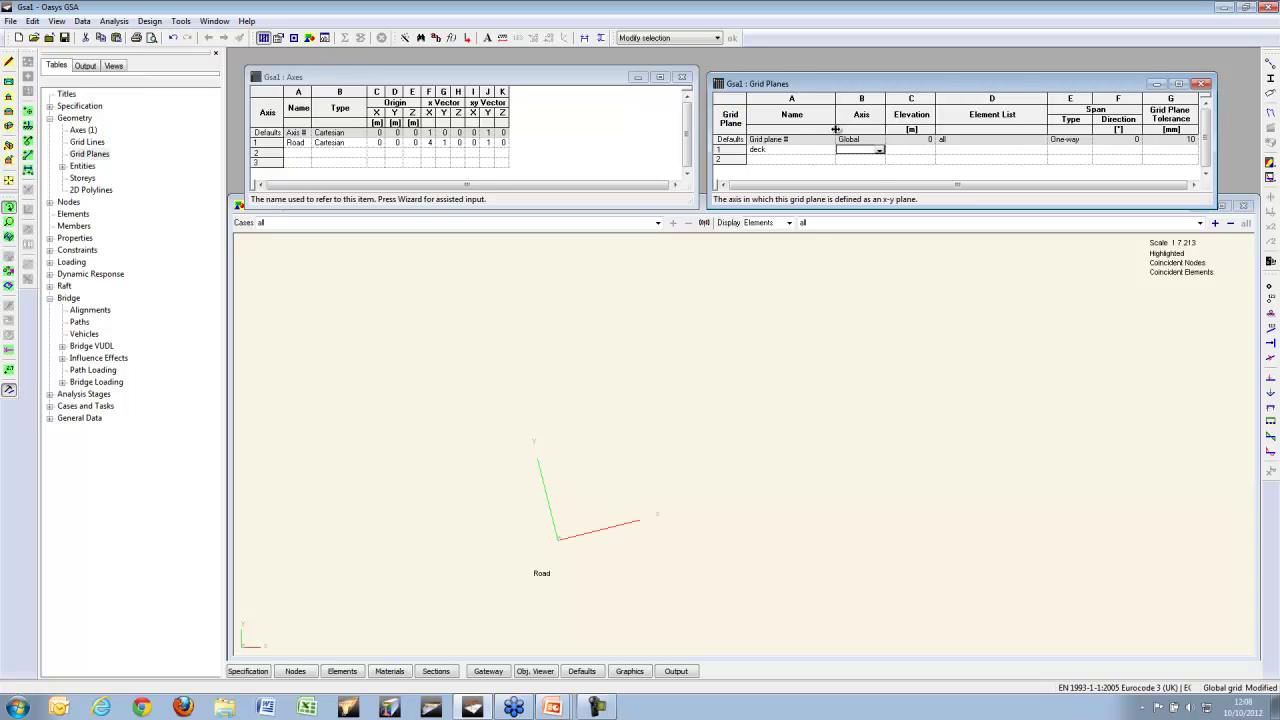
pyautogui.click(879, 150)
pyautogui.click(852, 194)
pyautogui.click(903, 152)
pyautogui.press('Tab')
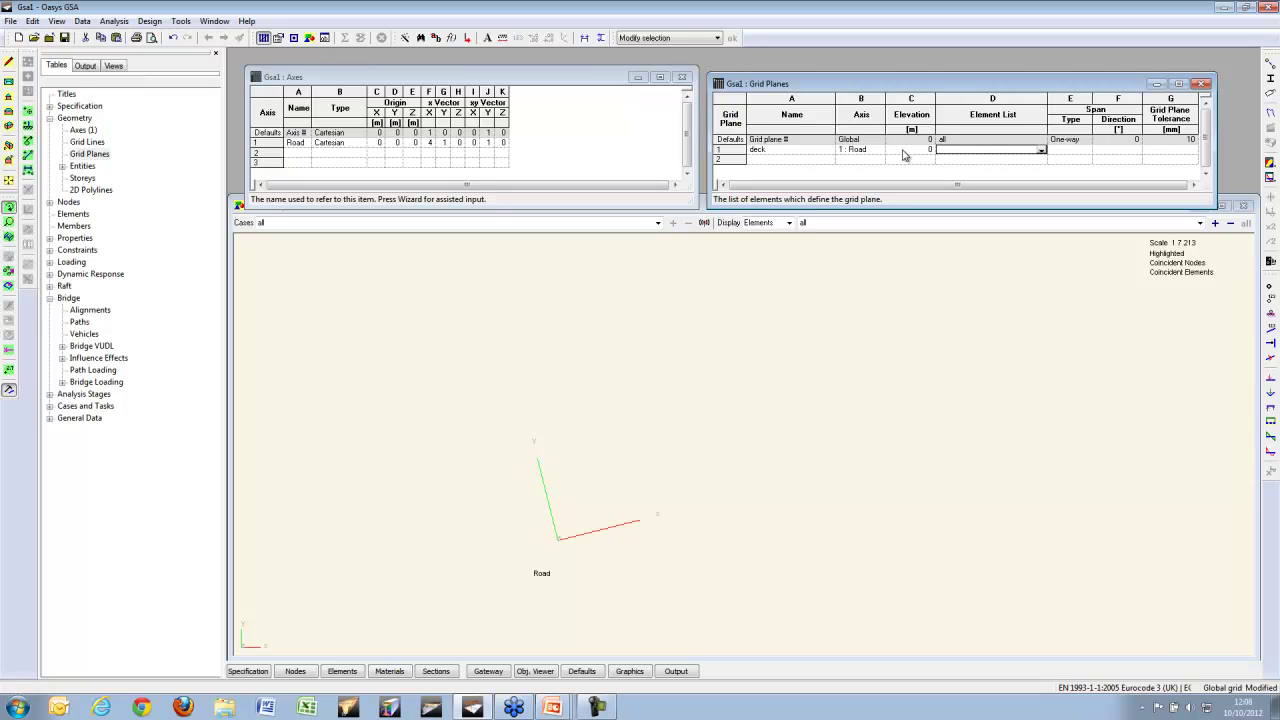
pyautogui.press('Tab')
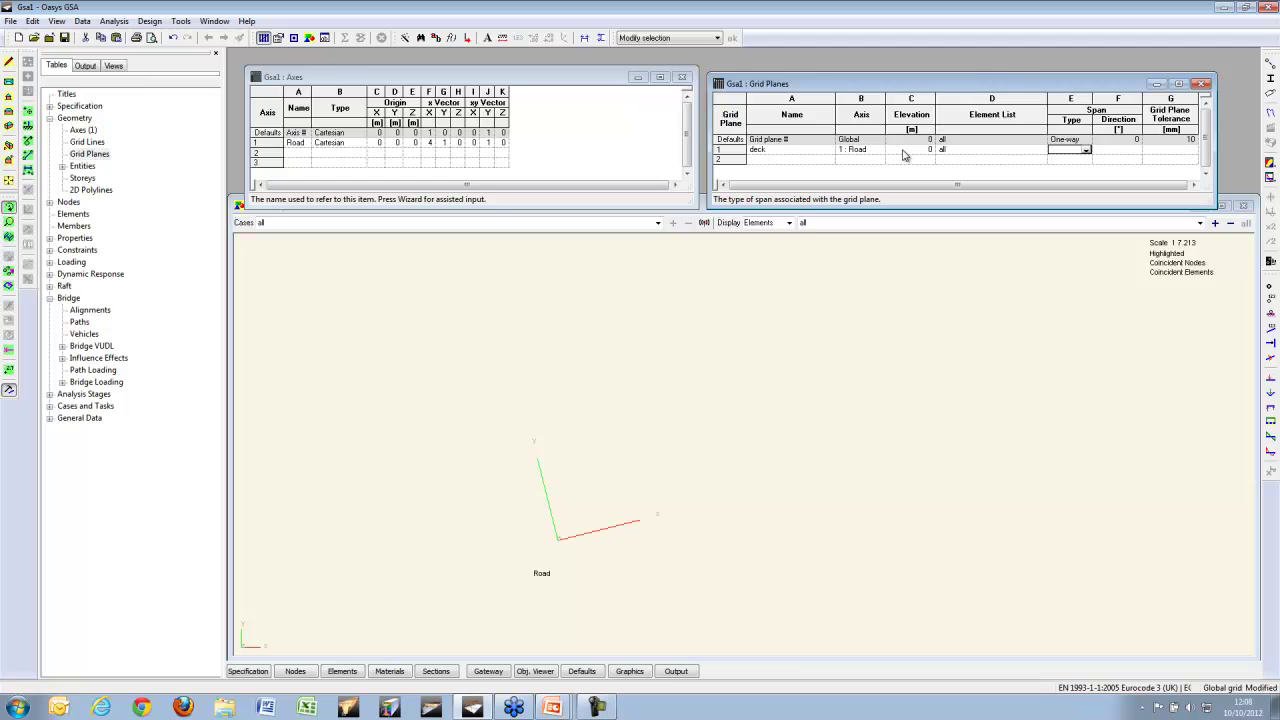
pyautogui.click(1086, 150)
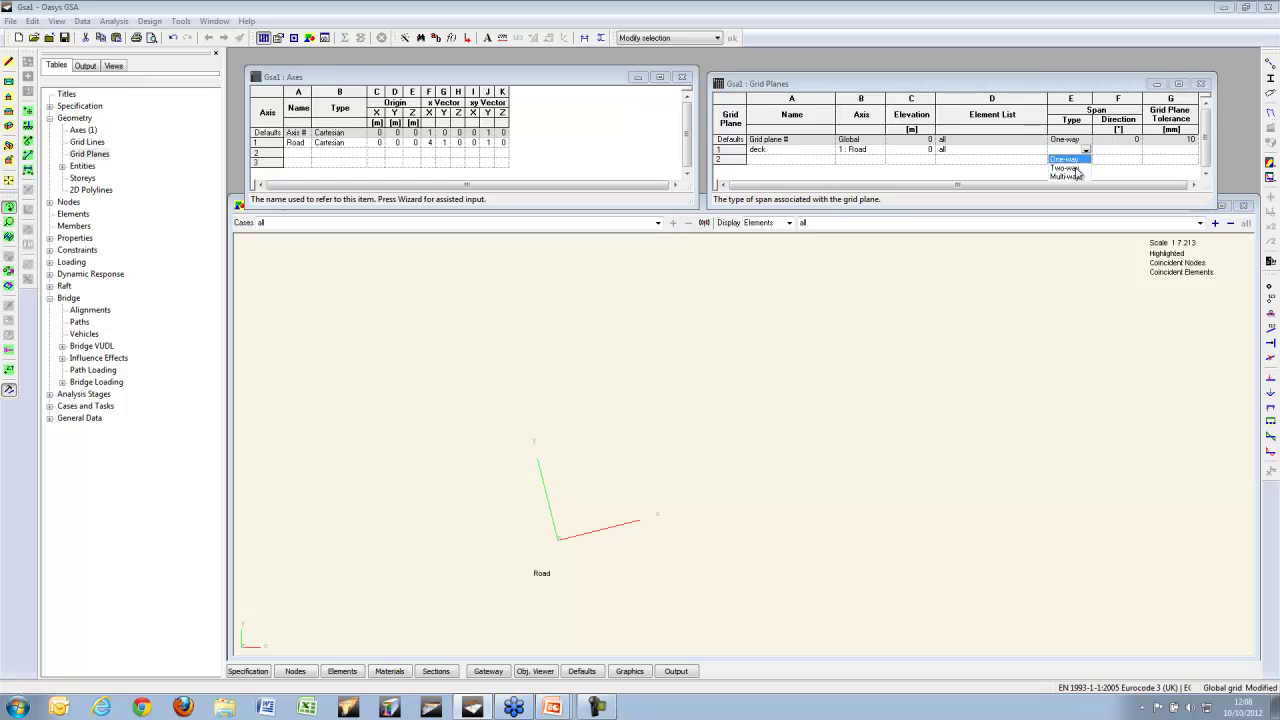
pyautogui.click(1068, 168)
pyautogui.press('Tab')
pyautogui.press('Tab')
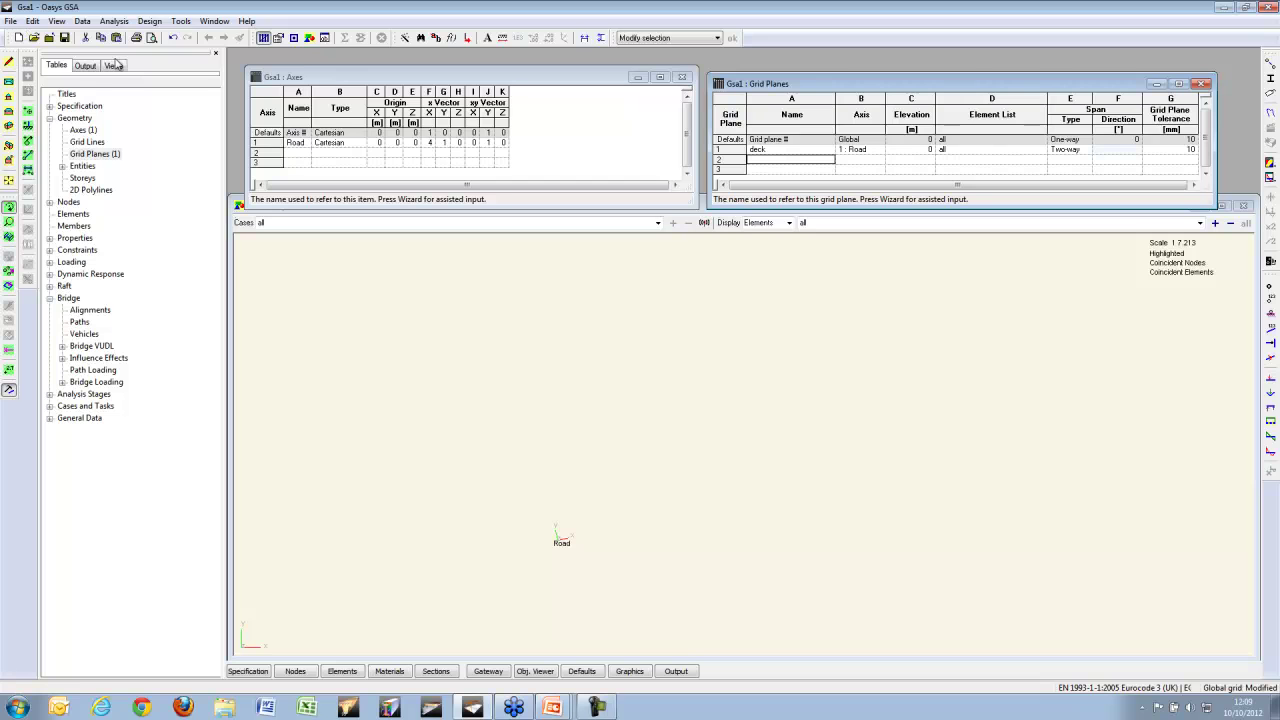
# Step: Set '1 : deck' as the current grid plane and zoom out Graphic 1
pyautogui.click(88, 22)
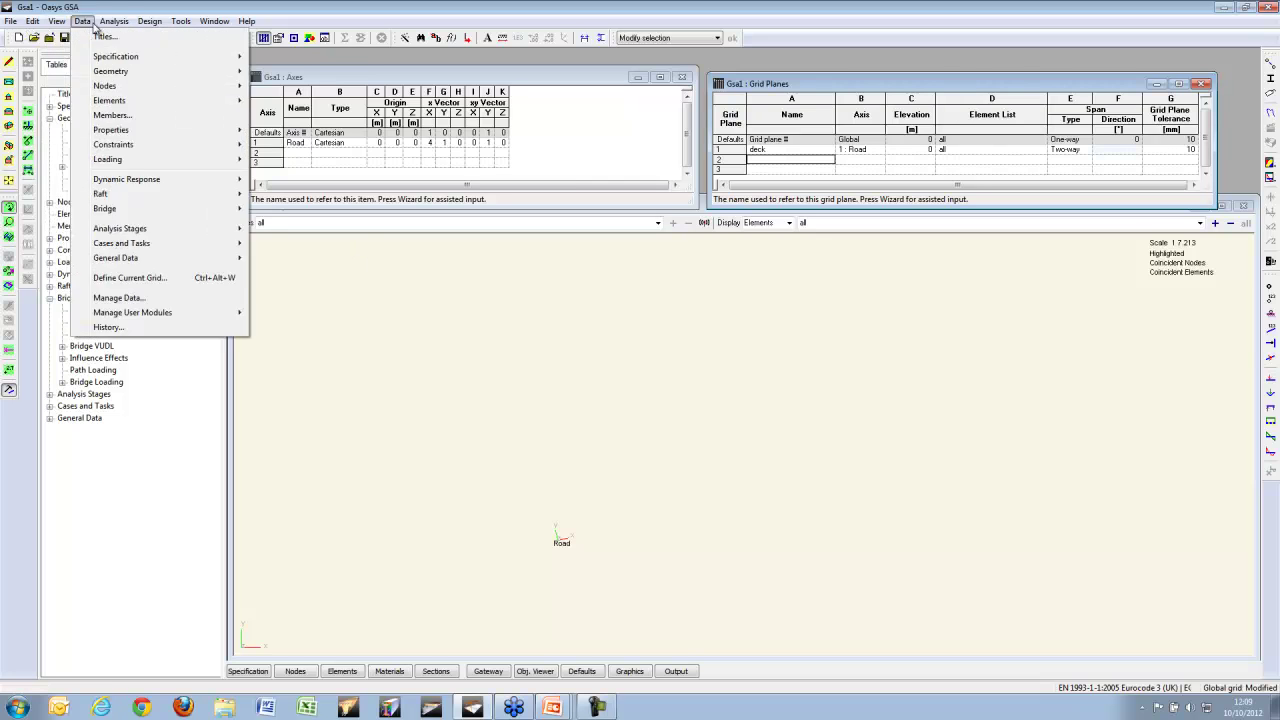
pyautogui.click(170, 277)
pyautogui.click(618, 276)
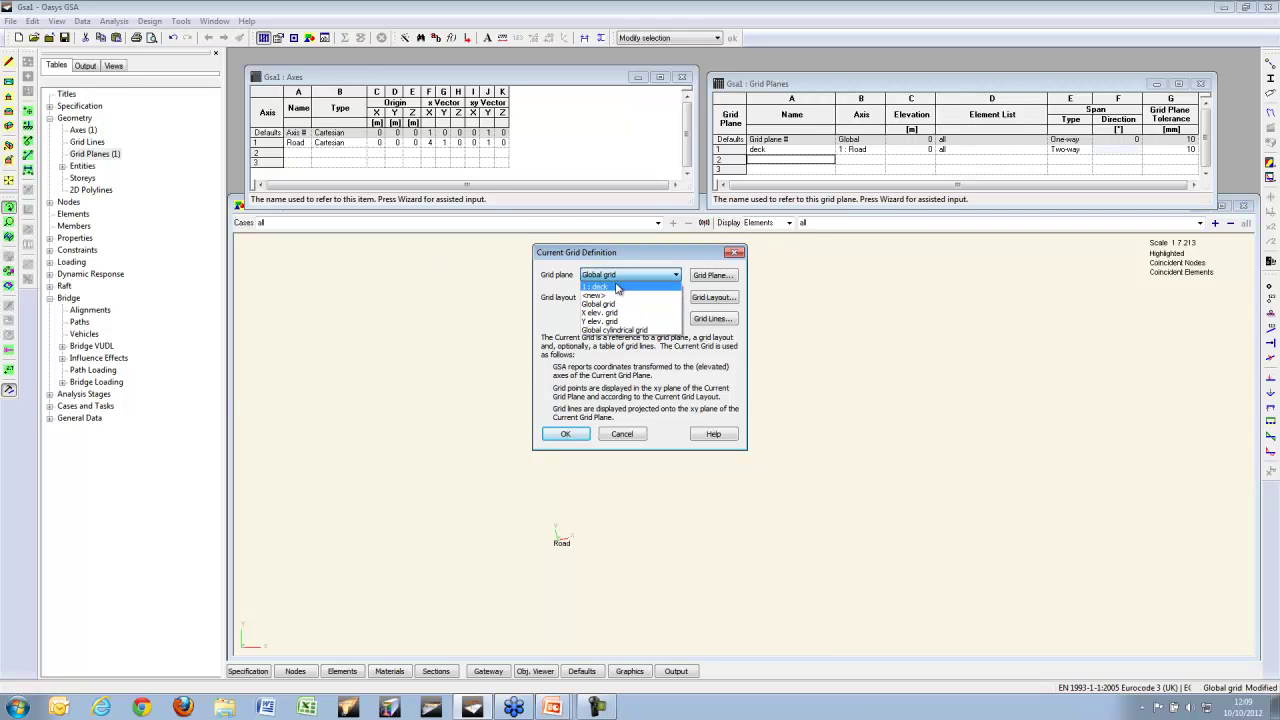
pyautogui.click(616, 298)
pyautogui.click(563, 434)
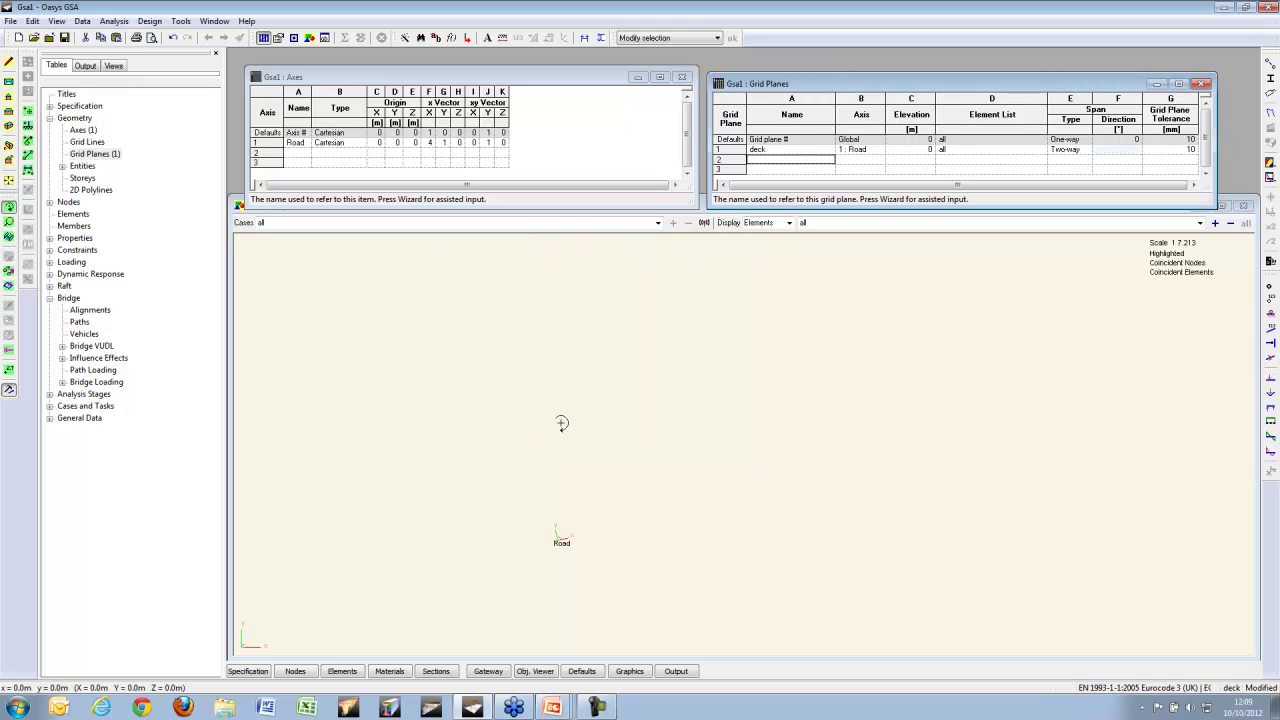
pyautogui.click(476, 360)
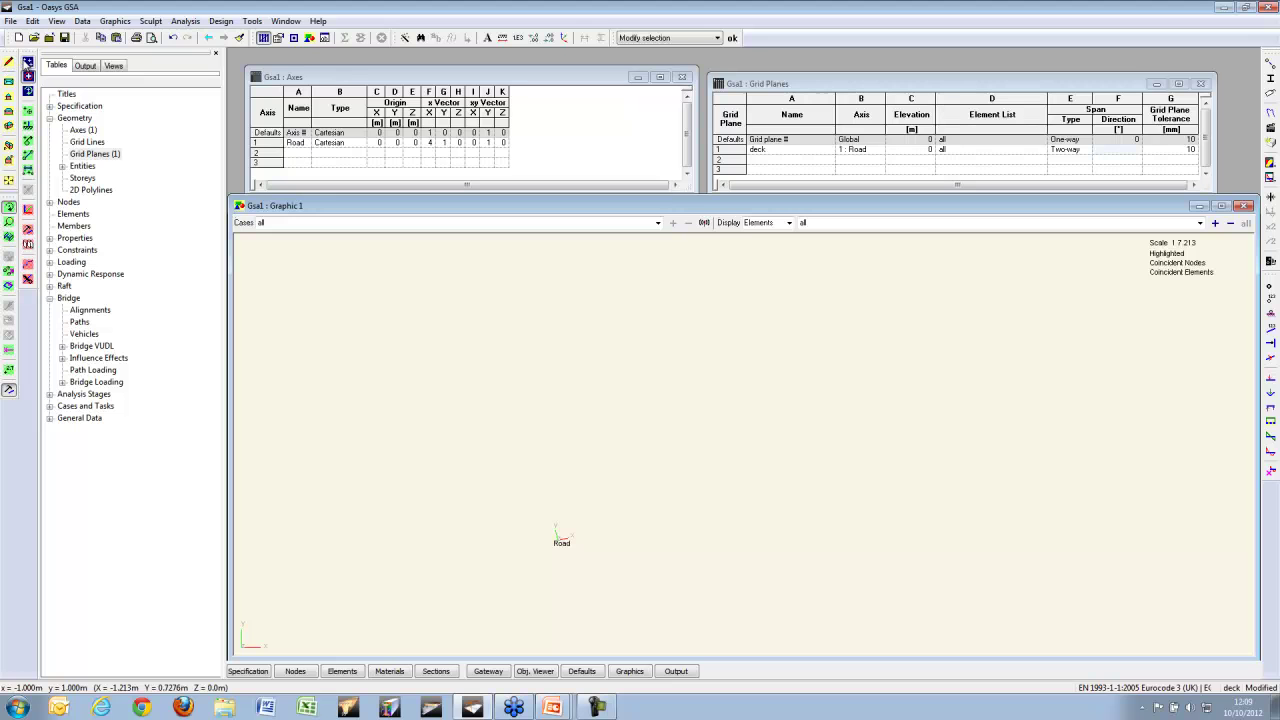
pyautogui.scroll(-5, 476, 360)
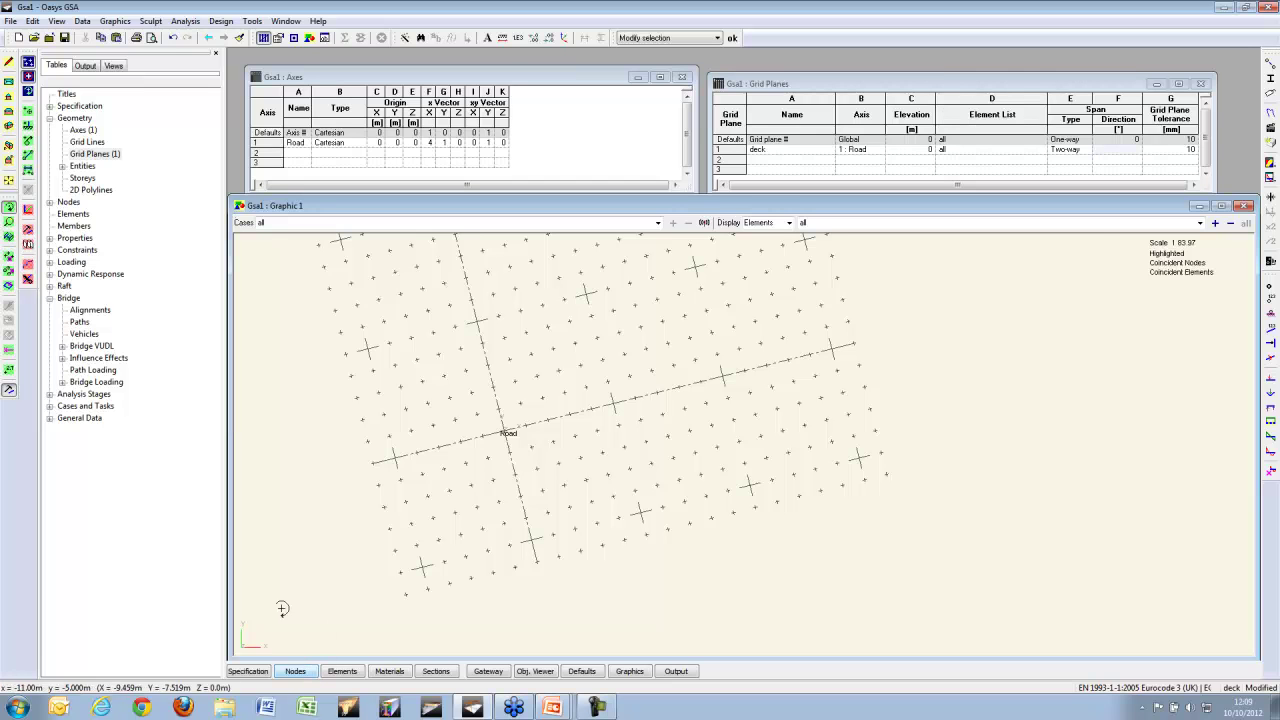
# Step: Enter node 1 at (0,0,0) and node 2 at (0,-1.5,0) in the Nodes table
pyautogui.click(295, 671)
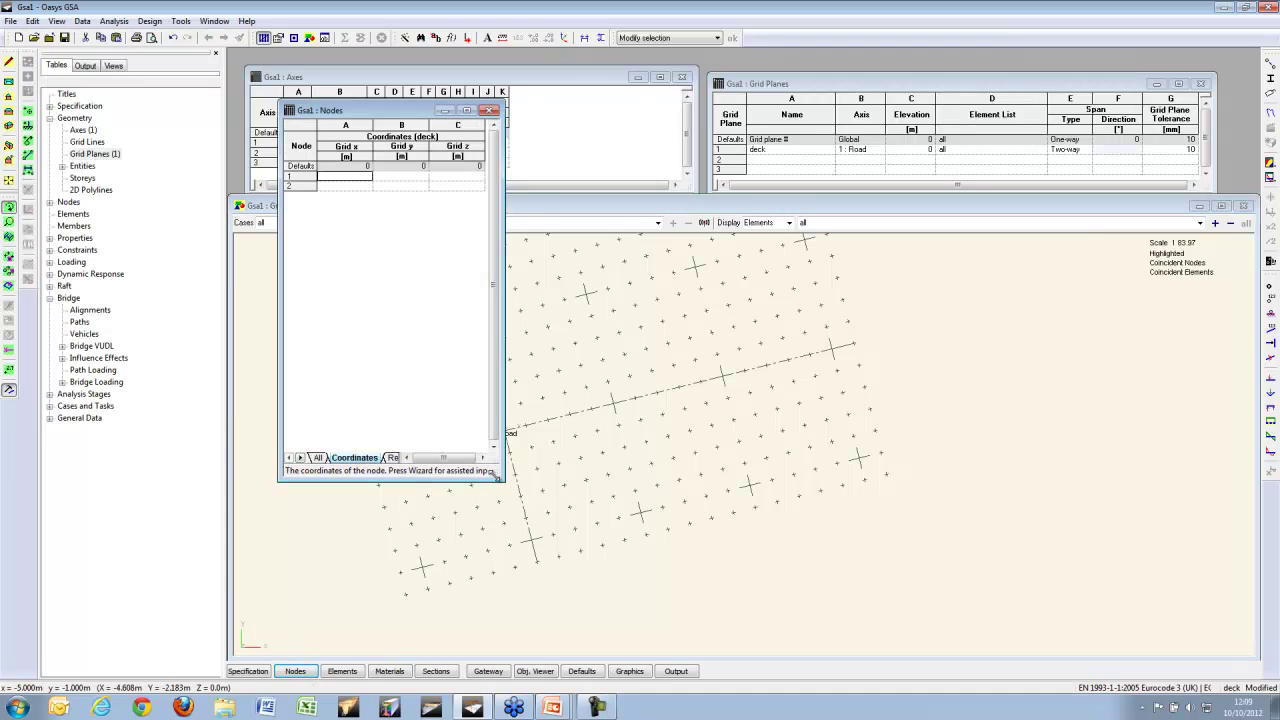
pyautogui.moveTo(497, 476); pyautogui.dragTo(505, 315)
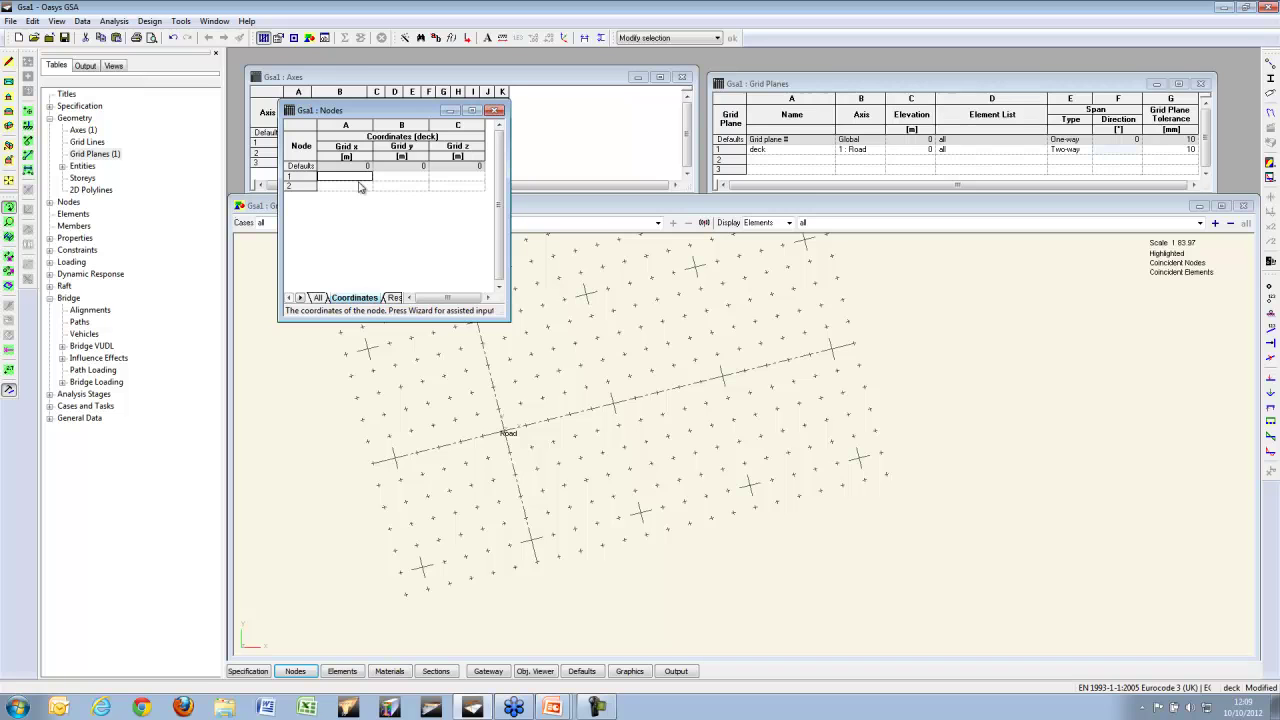
pyautogui.write('0')
pyautogui.press('Tab')
pyautogui.write('0')
pyautogui.press('Return')
pyautogui.write('0')
pyautogui.press('Tab')
pyautogui.write('-1.5')
pyautogui.press('Tab')
pyautogui.write('0')
pyautogui.press('Return')
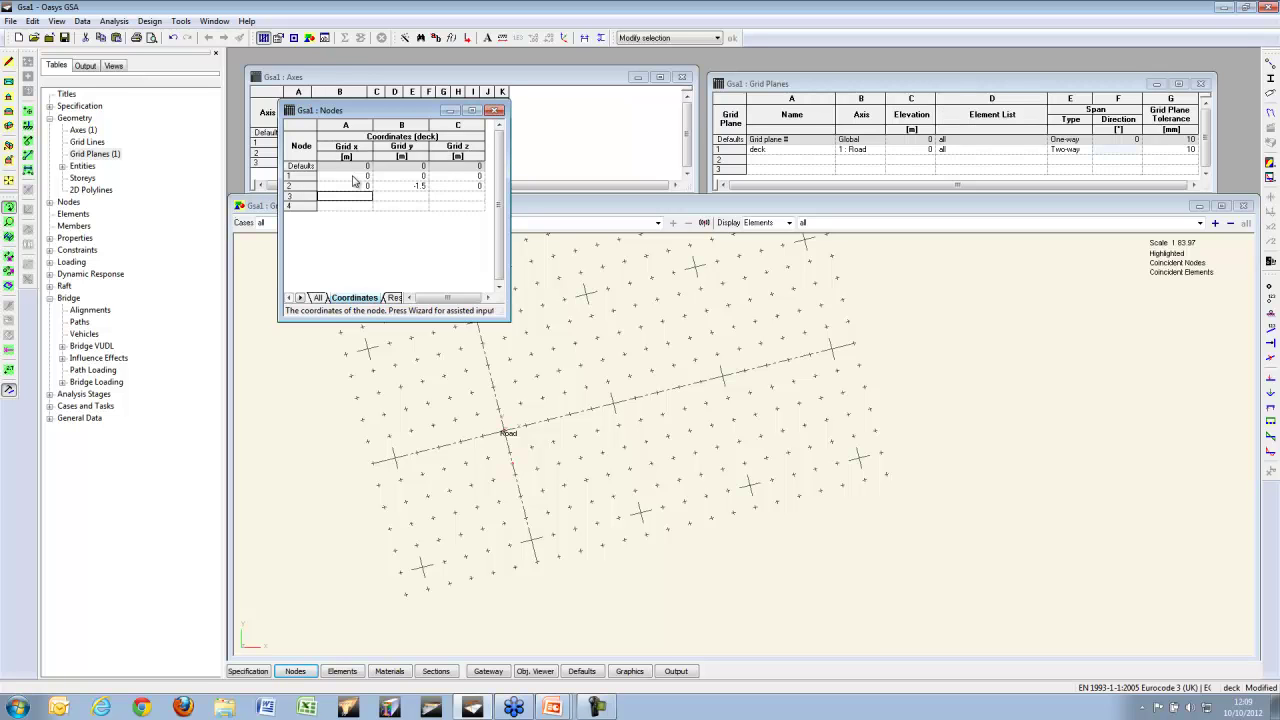
pyautogui.moveTo(506, 318); pyautogui.dragTo(506, 266)
# Step: Copy a node twice with y shift -3, then copy the last node once with -1.5
pyautogui.click(542, 221)
pyautogui.moveTo(498, 451); pyautogui.dragTo(465, 385, button='middle')
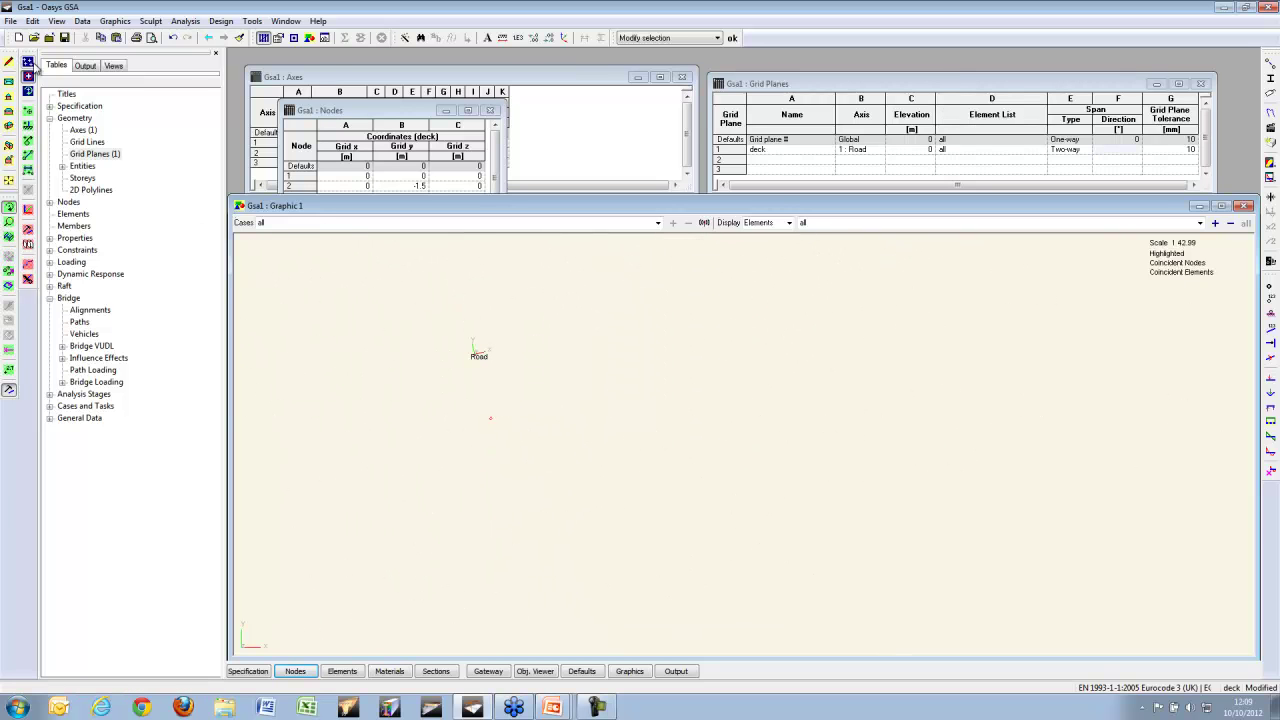
pyautogui.click(9, 270)
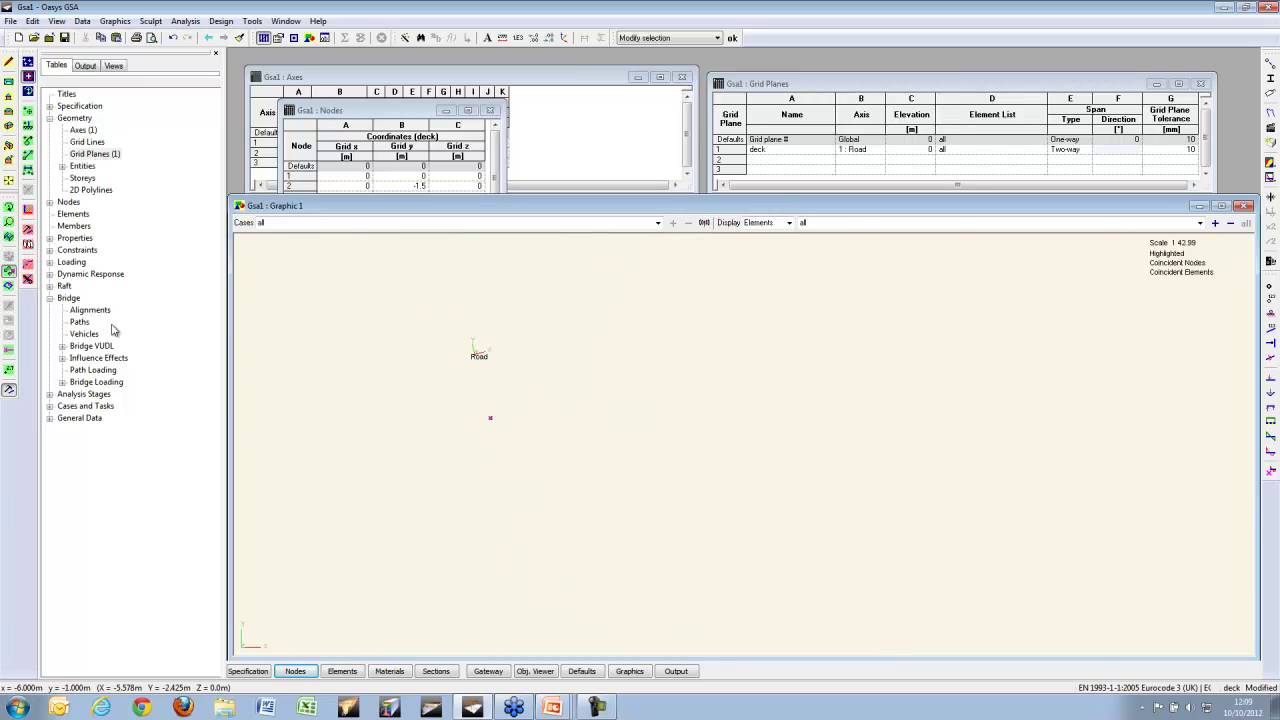
pyautogui.click(28, 250)
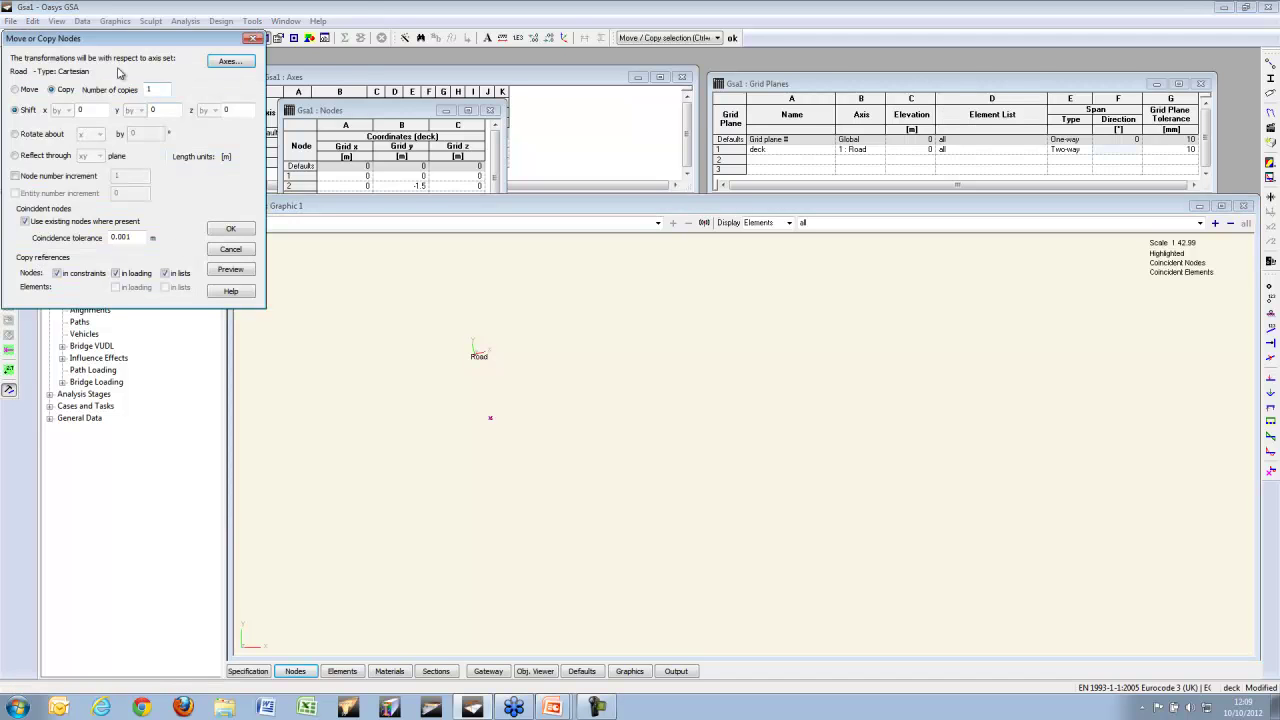
pyautogui.write('2')
pyautogui.press('Tab')
pyautogui.press('Tab')
pyautogui.write('-3')
pyautogui.press('Return')
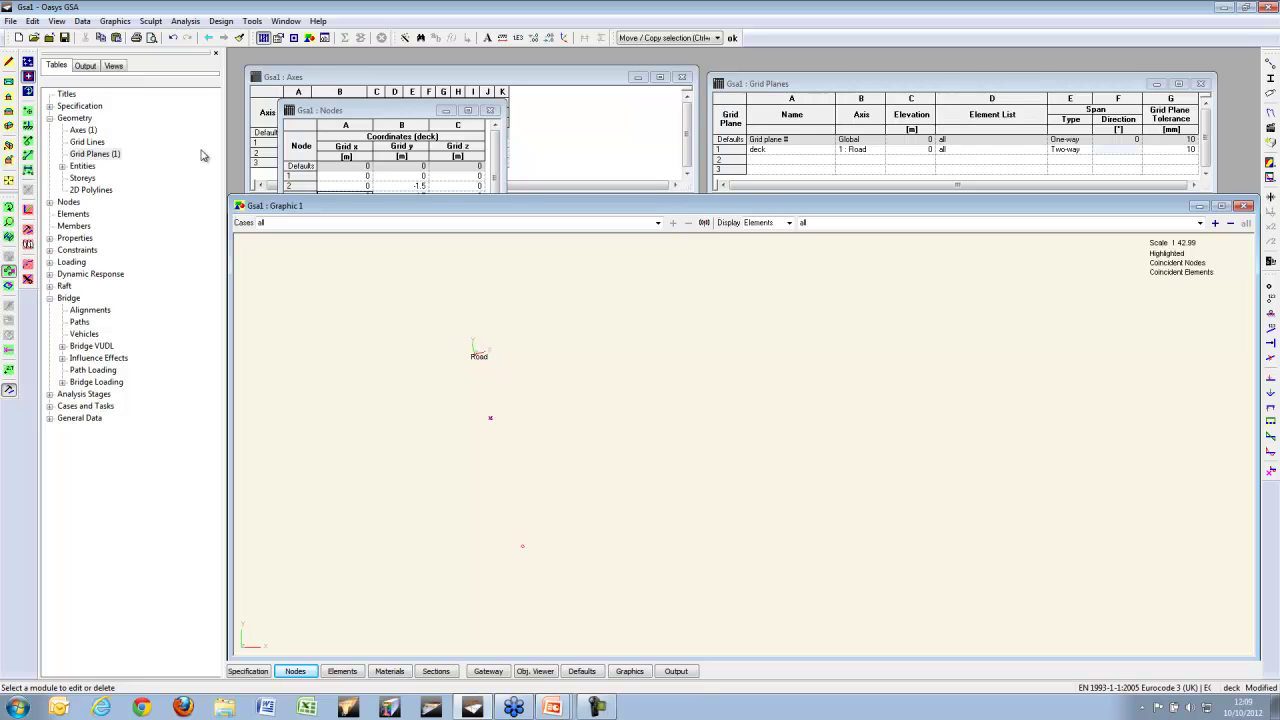
pyautogui.moveTo(517, 453); pyautogui.dragTo(452, 522)
pyautogui.click(28, 246)
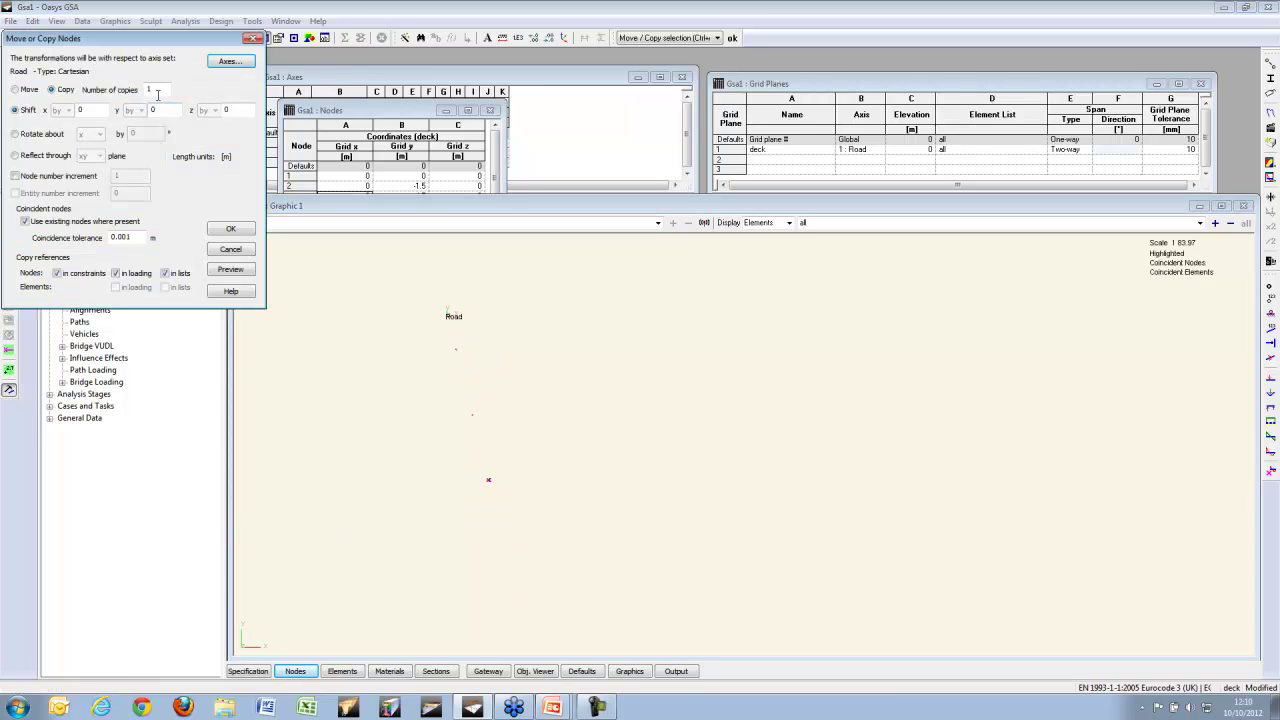
pyautogui.doubleClick(158, 109)
pyautogui.write('-1.5')
pyautogui.press('Return')
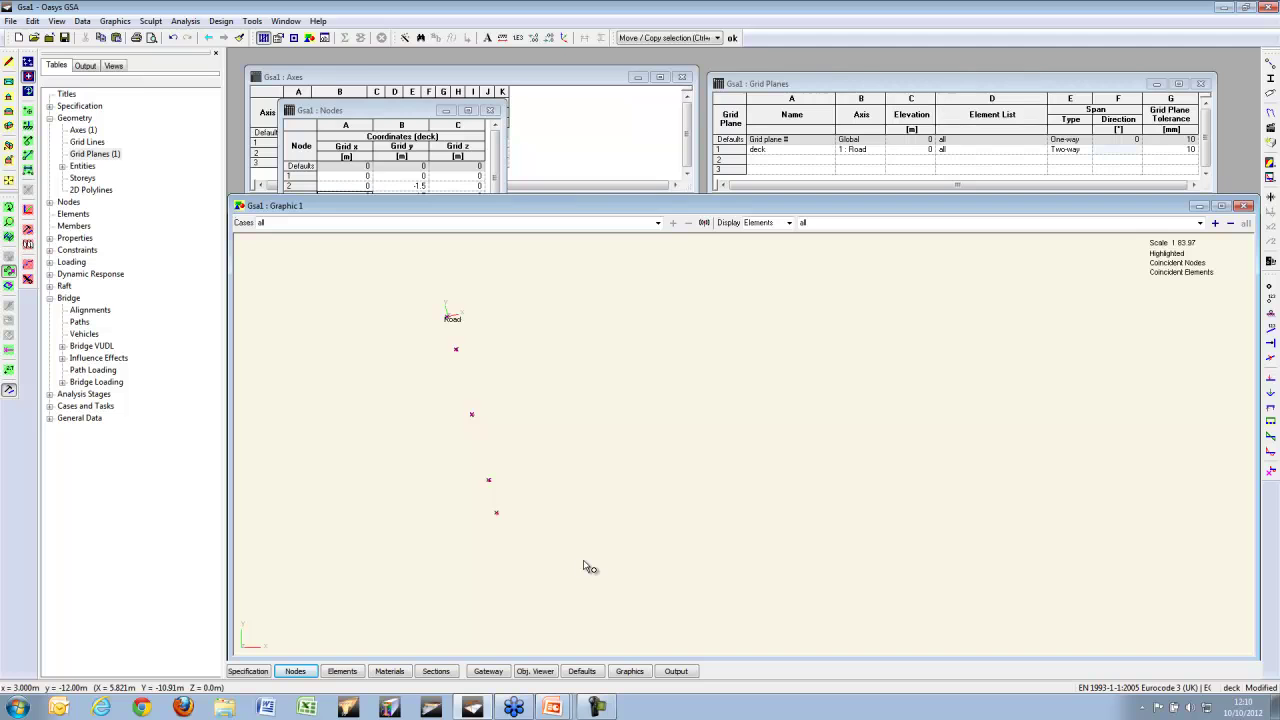
# Step: Join the node row with a string of 1D elements and box-select them
pyautogui.click(28, 265)
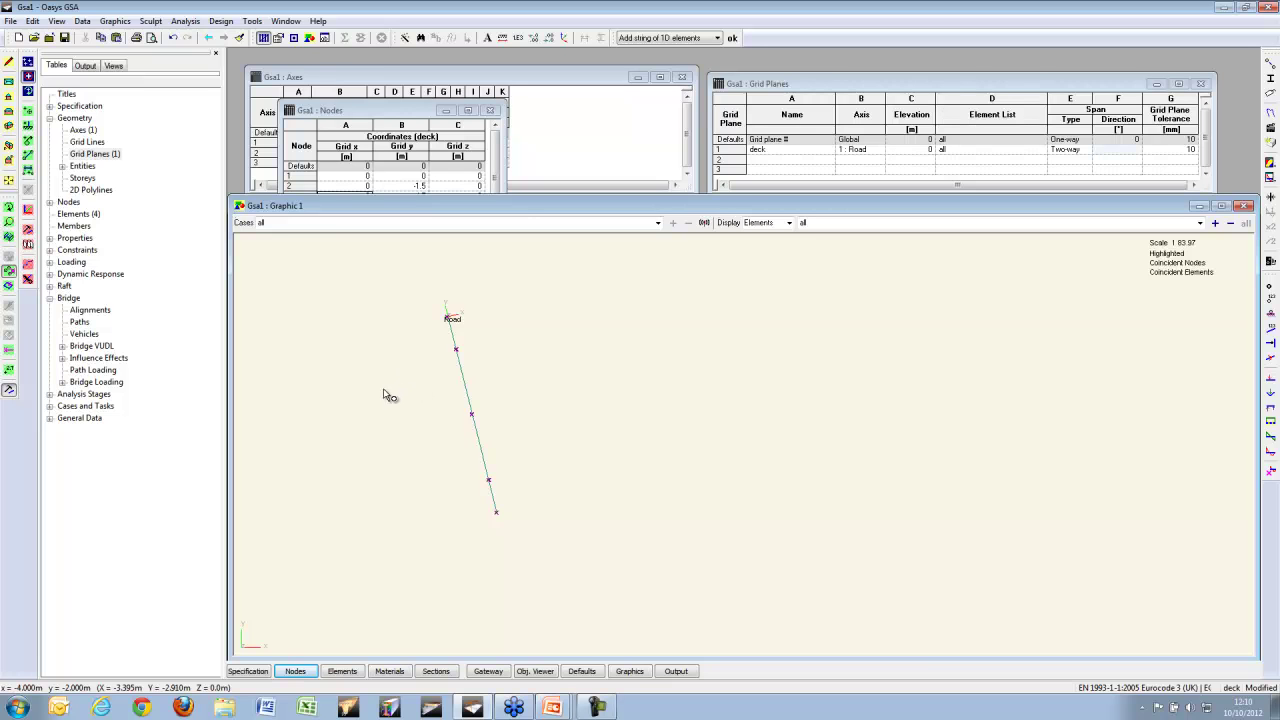
pyautogui.click(9, 285)
pyautogui.moveTo(425, 292); pyautogui.dragTo(614, 528)
# Step: Modify the selected elements to property 2 and display node markers
pyautogui.rightClick(306, 294)
pyautogui.click(350, 302)
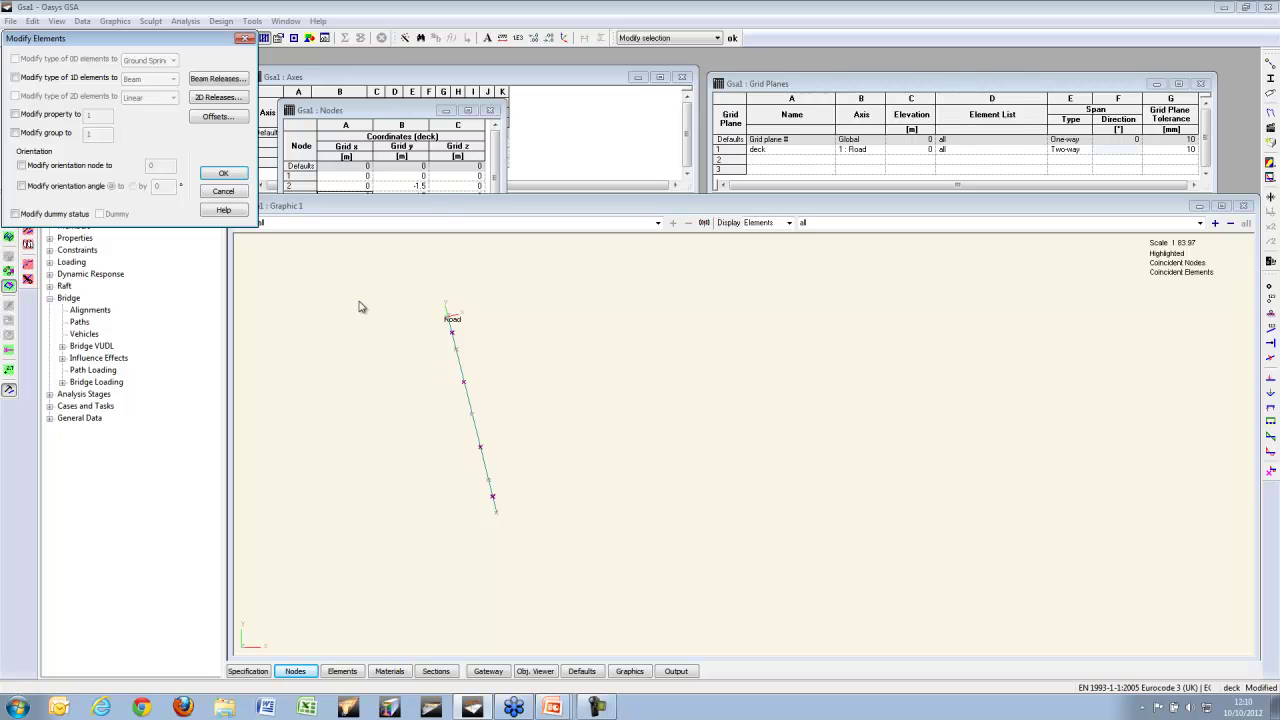
pyautogui.click(22, 114)
pyautogui.doubleClick(102, 115)
pyautogui.press('Return')
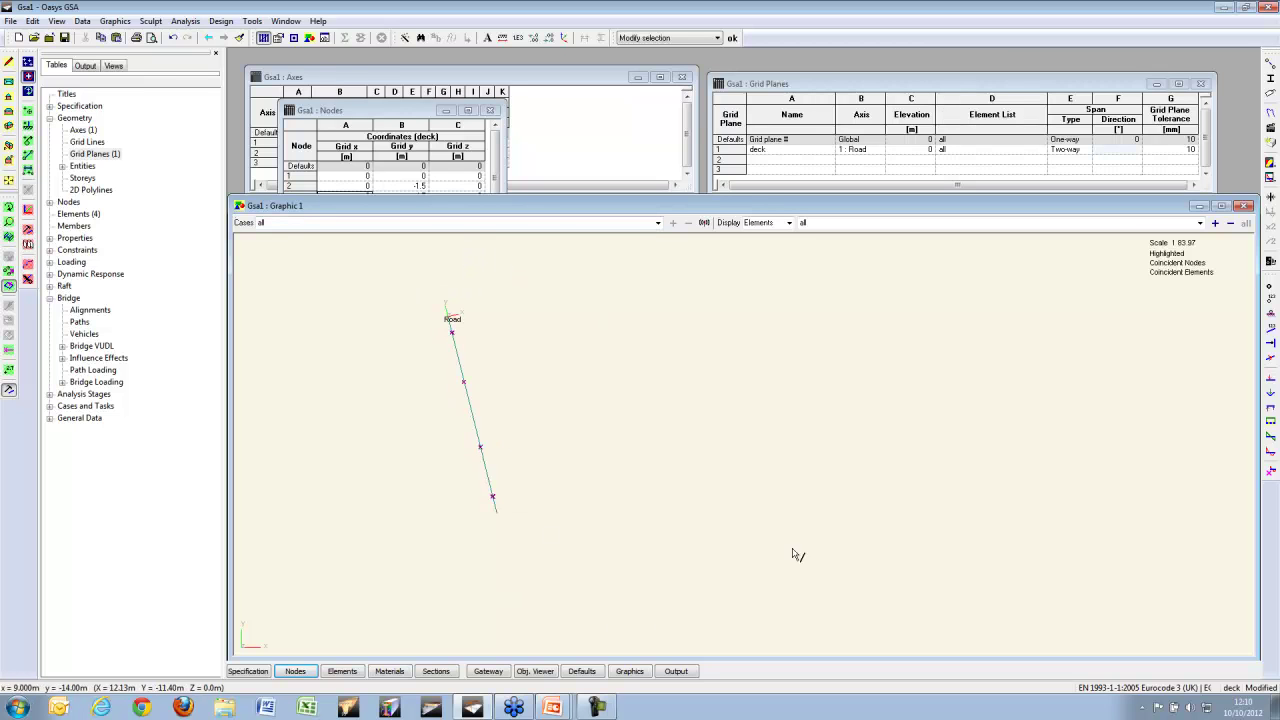
pyautogui.click(1270, 285)
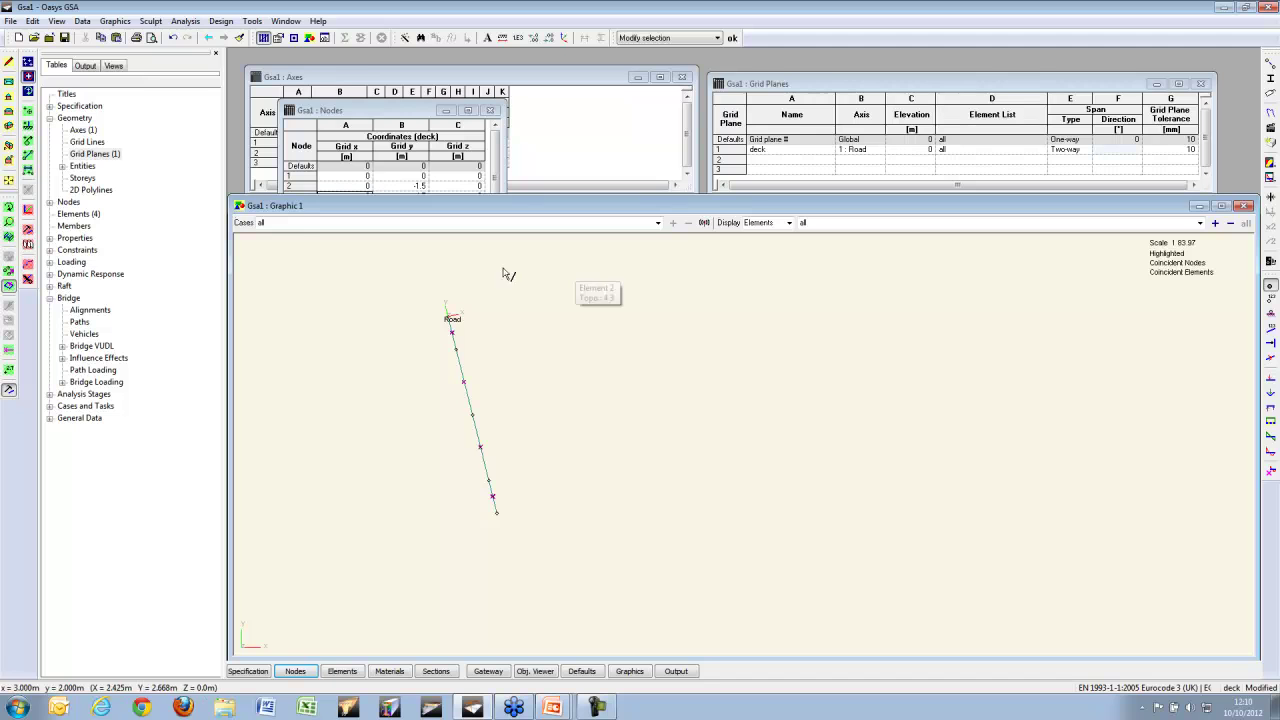
pyautogui.click(151, 21)
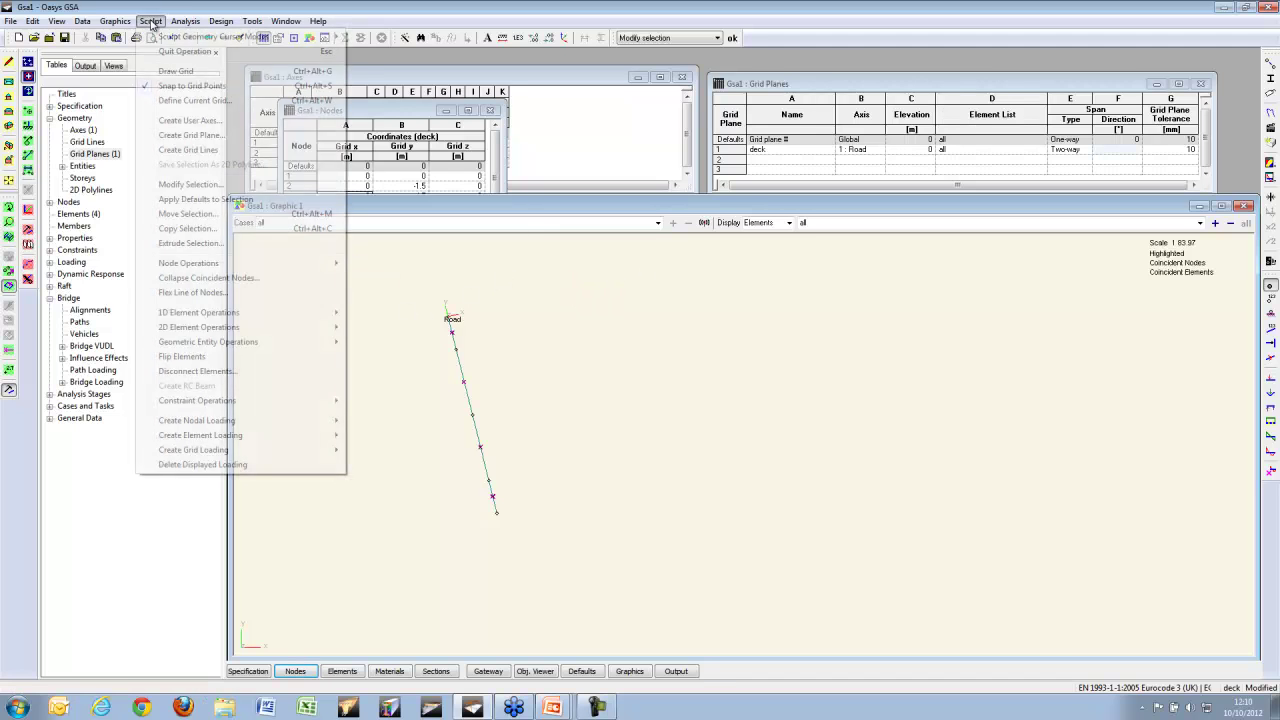
# Step: Create a new bridge alignment named Road and position its table
pyautogui.click(467, 211)
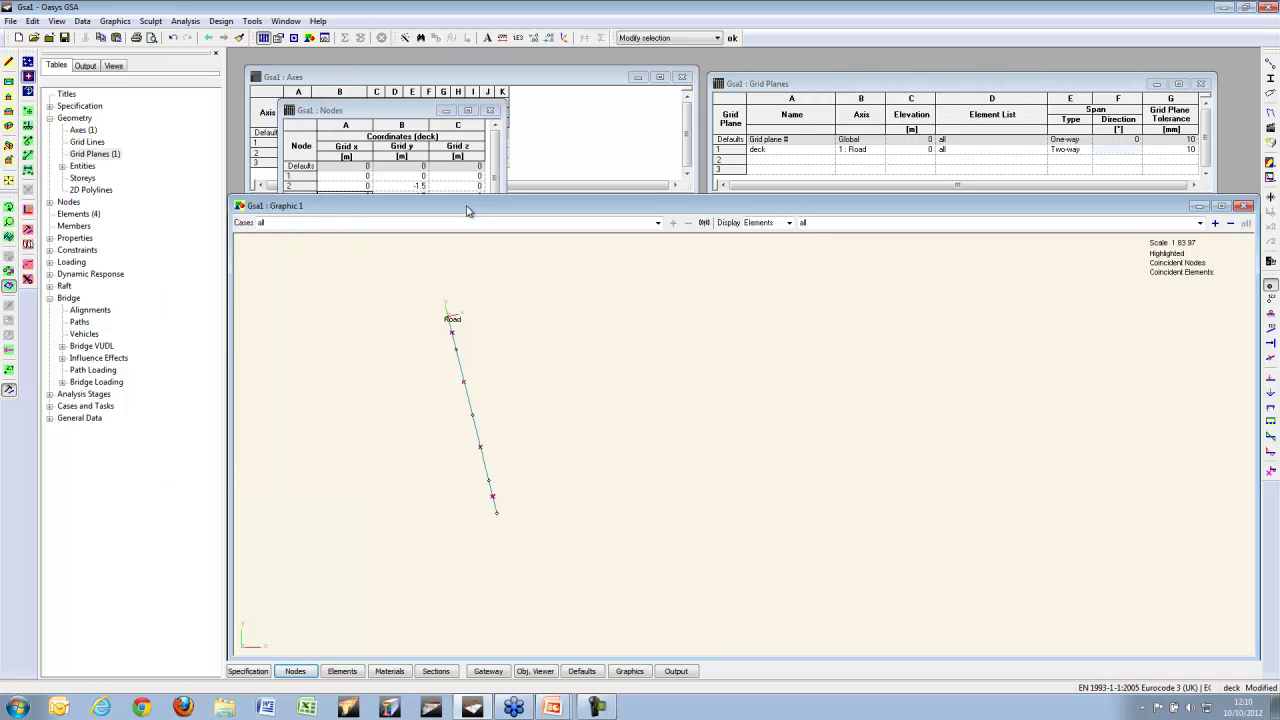
pyautogui.doubleClick(90, 310)
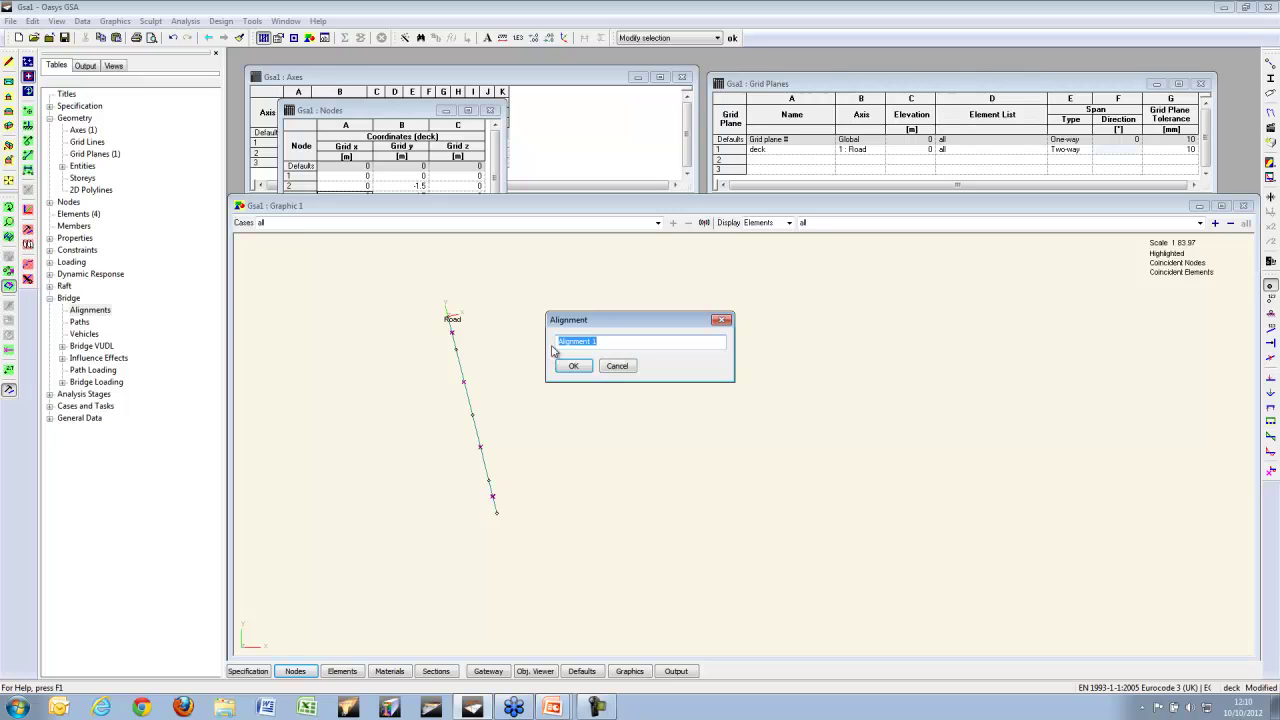
pyautogui.write('Road')
pyautogui.press('Return')
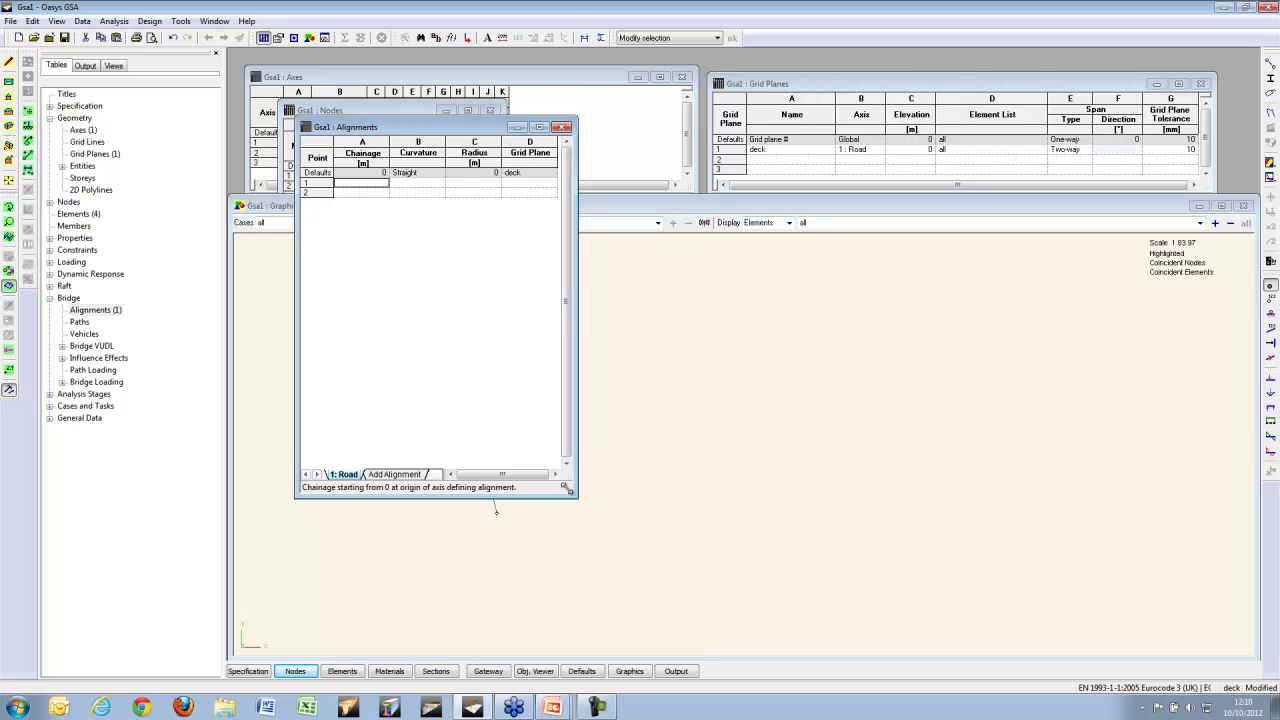
pyautogui.moveTo(566, 488); pyautogui.dragTo(570, 302)
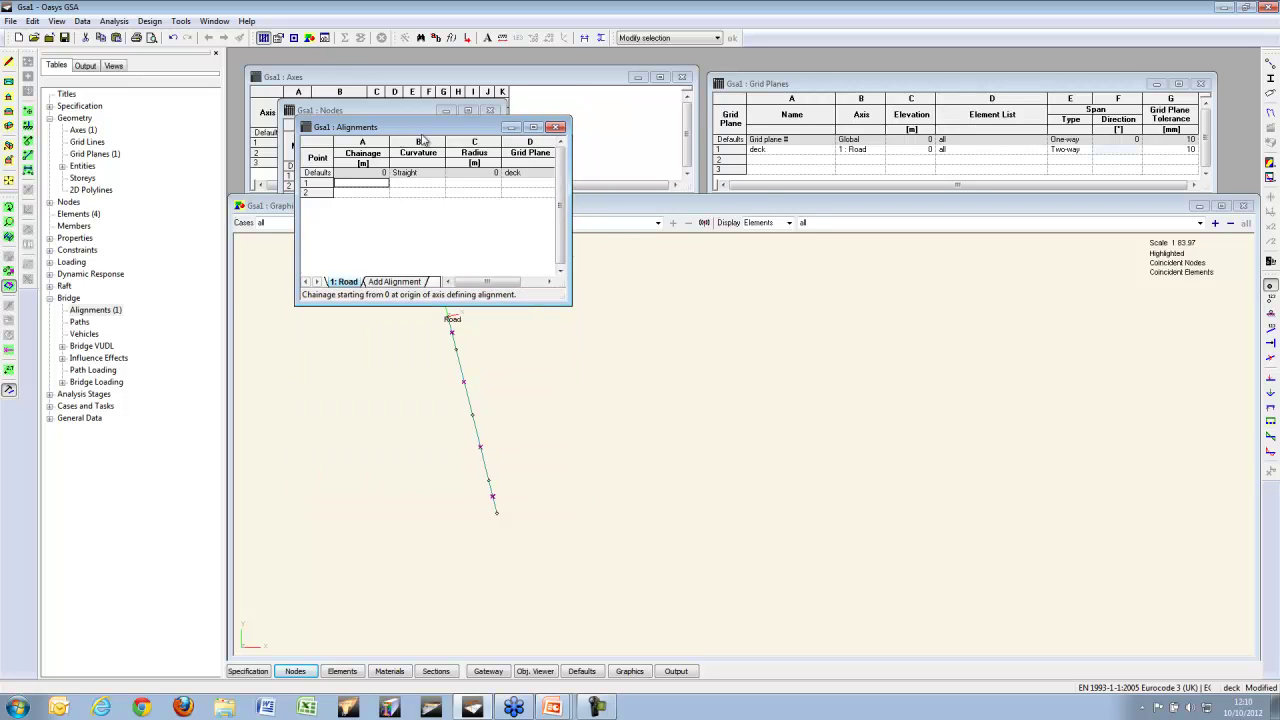
pyautogui.moveTo(422, 136); pyautogui.dragTo(677, 138)
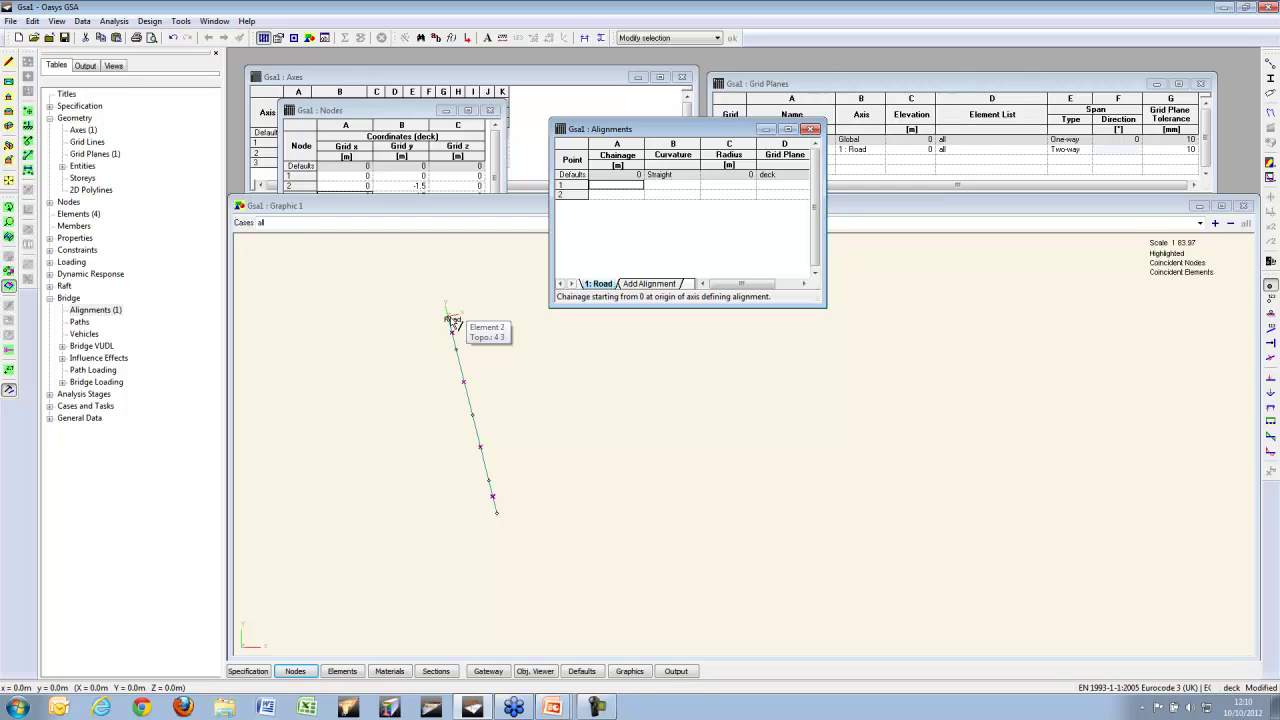
# Step: Set alignment row 1: chainage 0, Right Curve, radius 50, on the deck grid plane
pyautogui.write('0')
pyautogui.press('Tab')
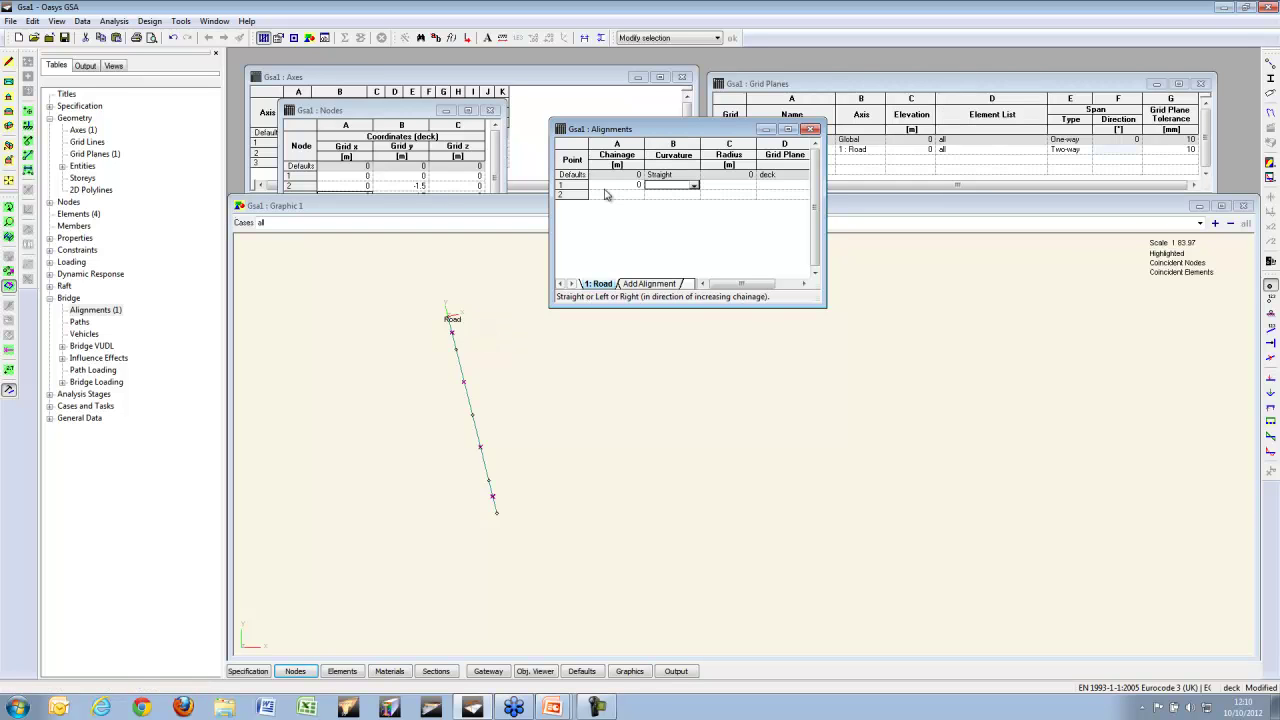
pyautogui.click(694, 186)
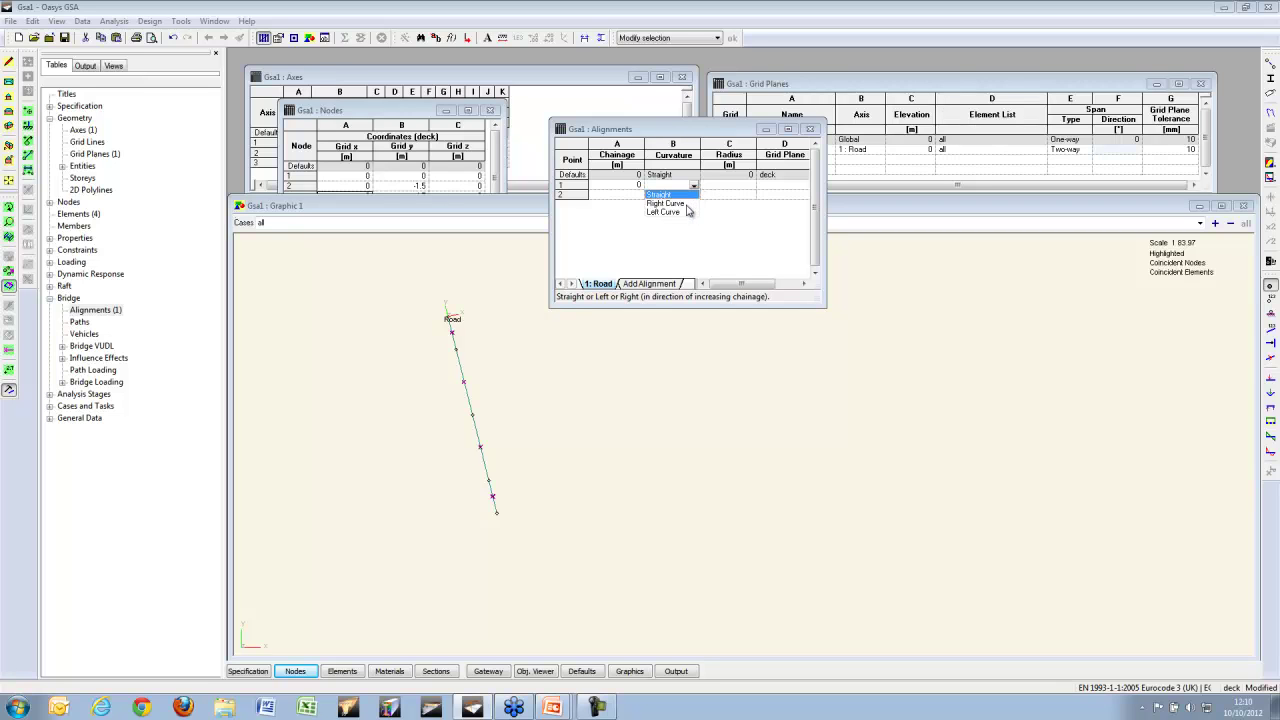
pyautogui.click(672, 203)
pyautogui.click(713, 190)
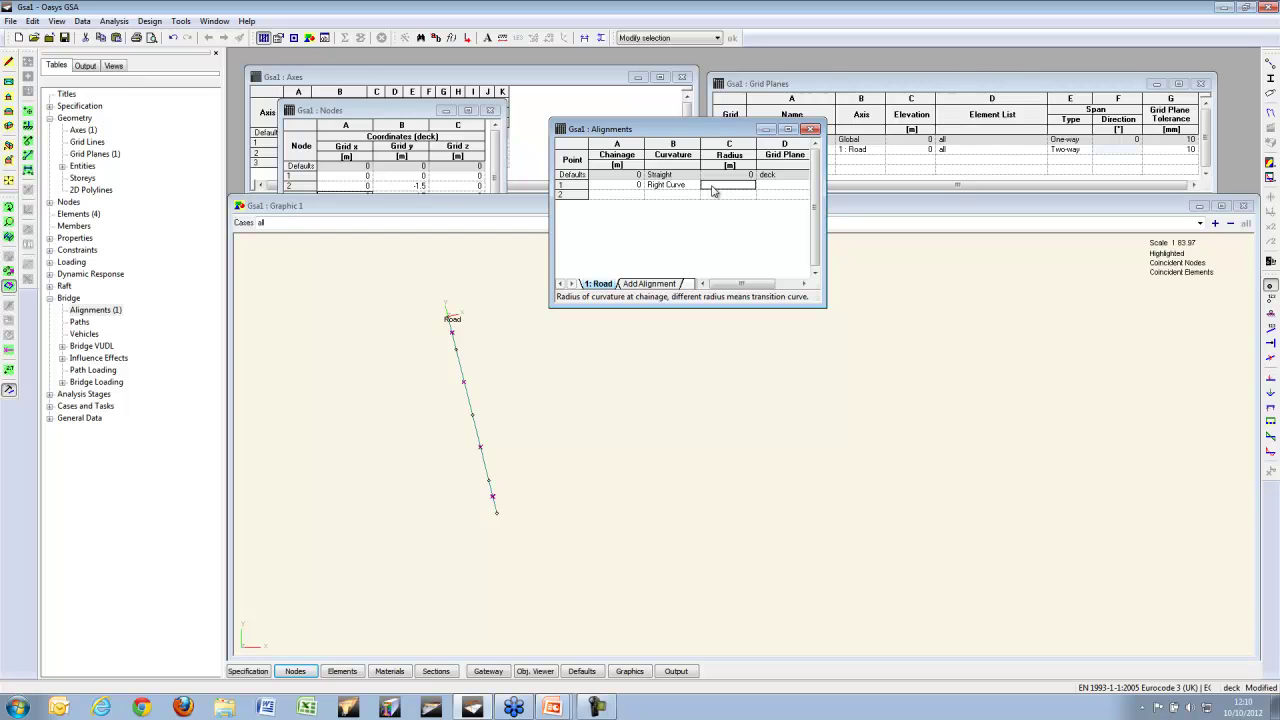
pyautogui.write('50')
pyautogui.press('Tab')
pyautogui.click(749, 186)
pyautogui.click(720, 196)
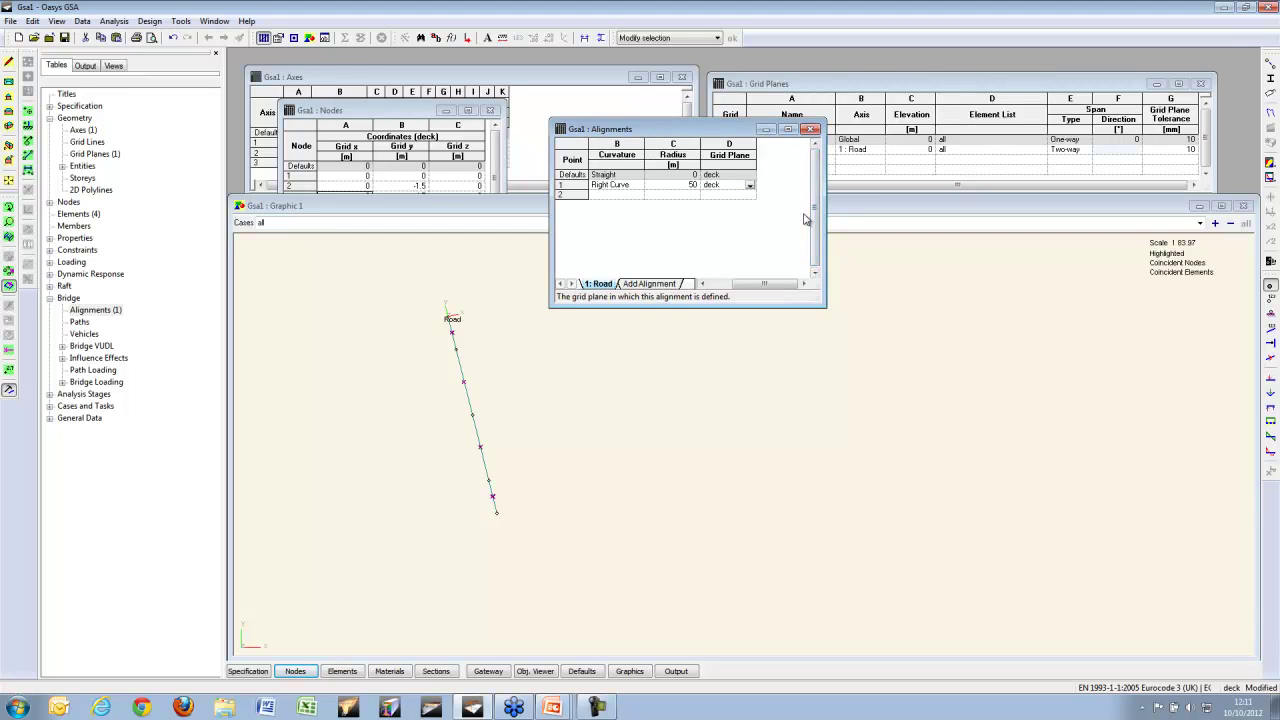
pyautogui.press('Tab')
pyautogui.moveTo(826, 220); pyautogui.dragTo(846, 222)
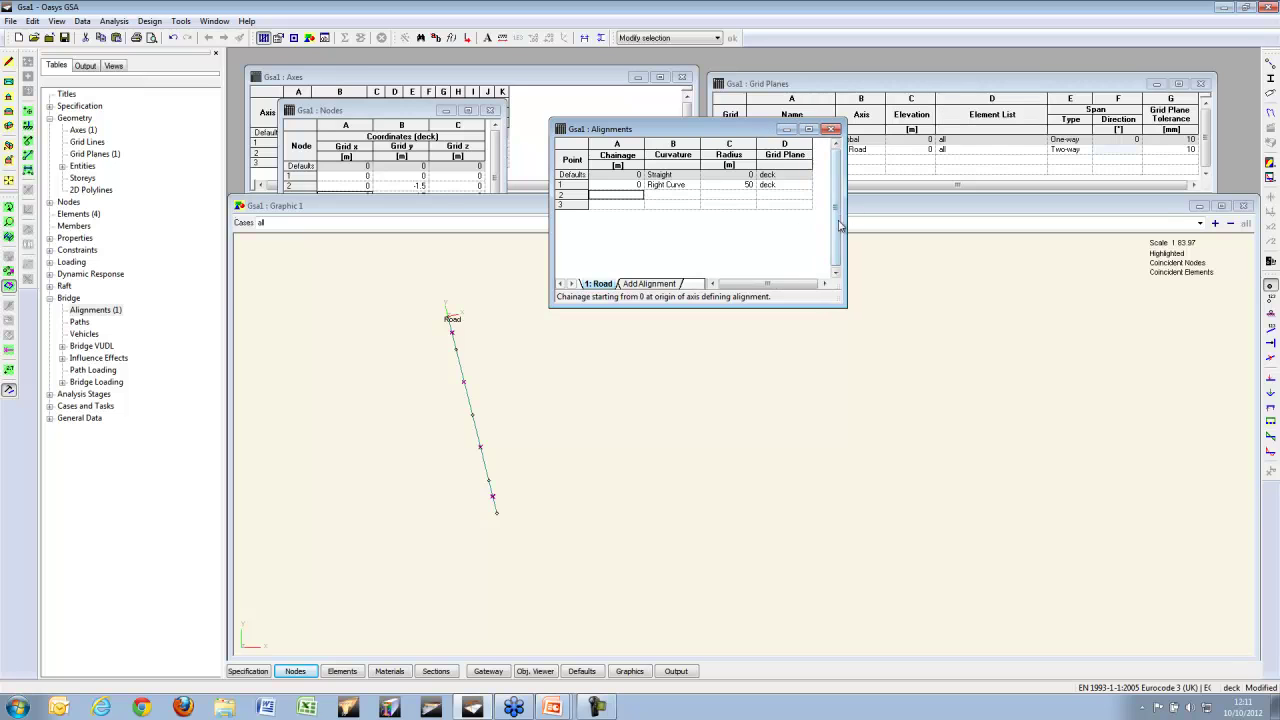
# Step: Set alignment row 2 at chainage 25 as a Right Curve of radius 50
pyautogui.click(634, 195)
pyautogui.press('Tab')
pyautogui.write('l')
pyautogui.press('Tab')
pyautogui.write('50')
pyautogui.press('Return')
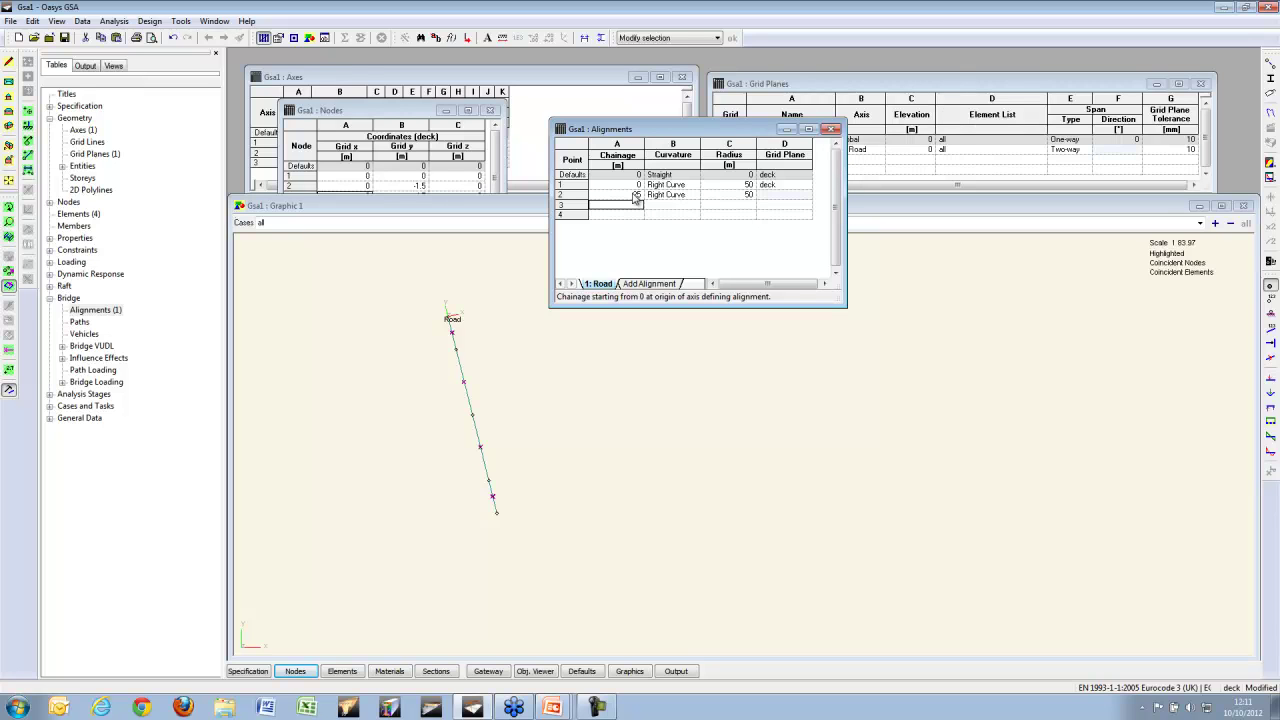
pyautogui.press('Escape')
pyautogui.write('50')
# Step: Add rows at chainage 50 and 90 as Left Curves of radius 100
pyautogui.press('Return')
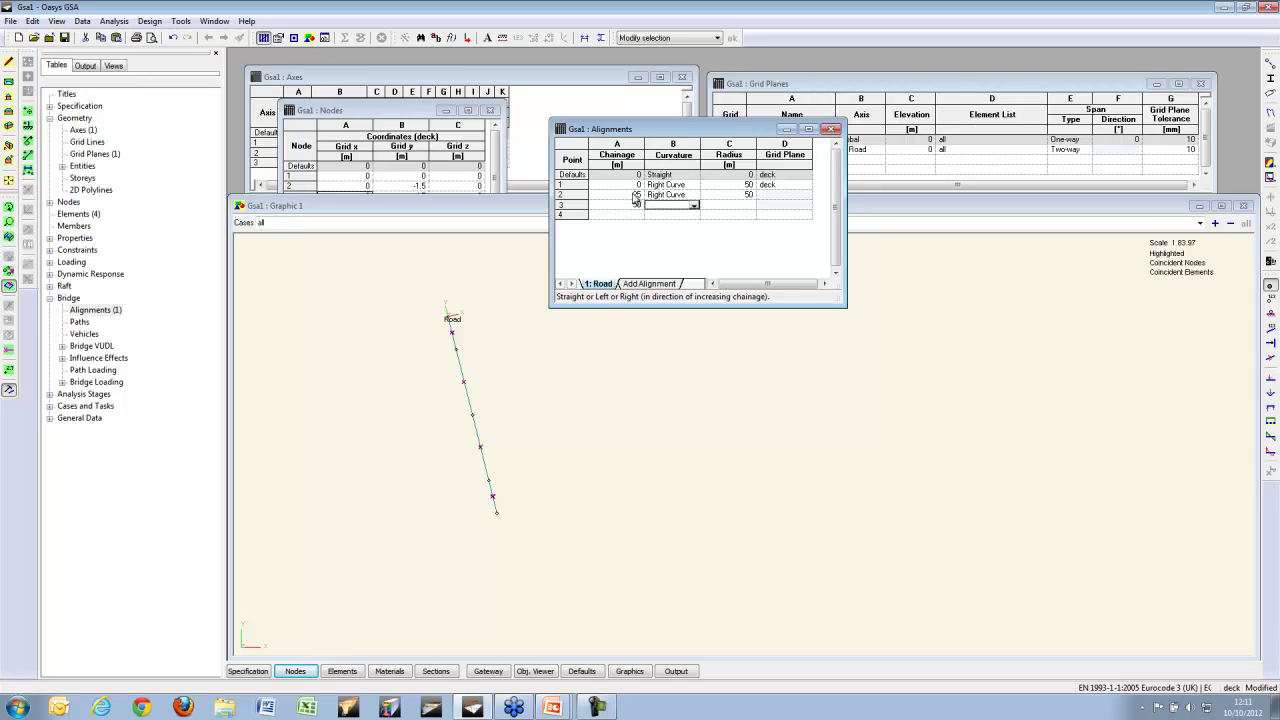
pyautogui.write('l')
pyautogui.press('Return')
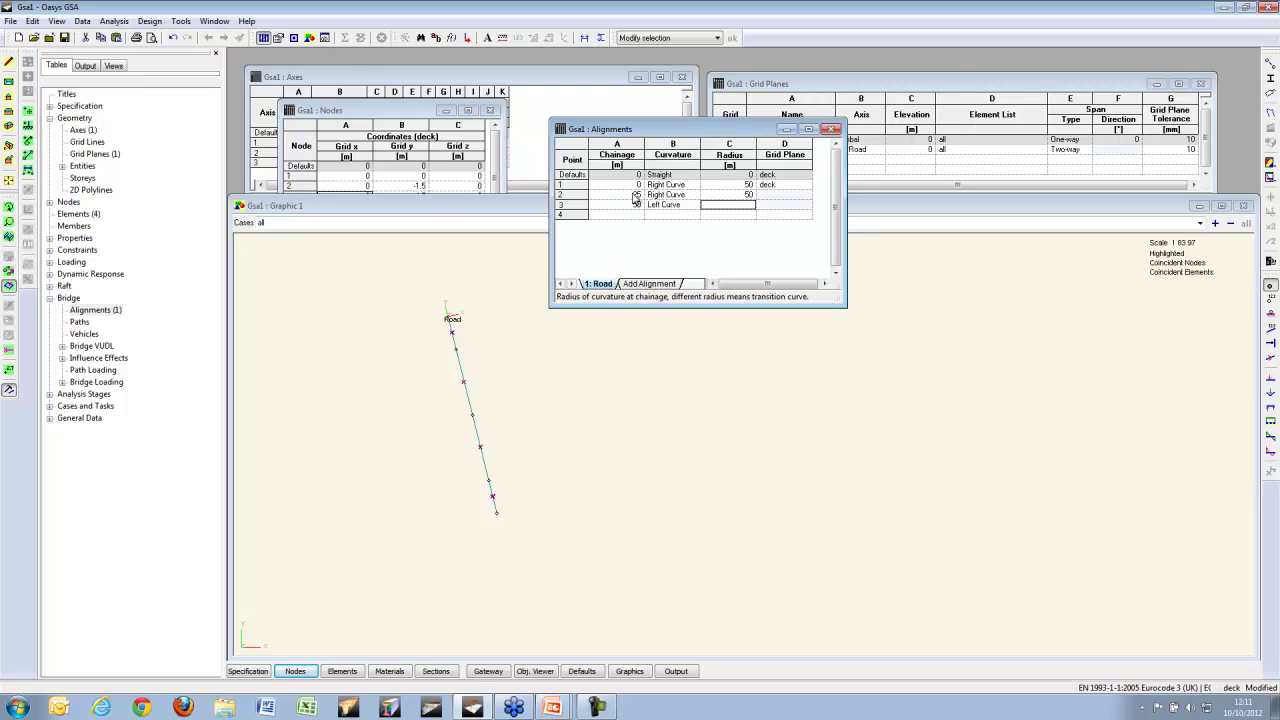
pyautogui.write('100')
pyautogui.press('Return')
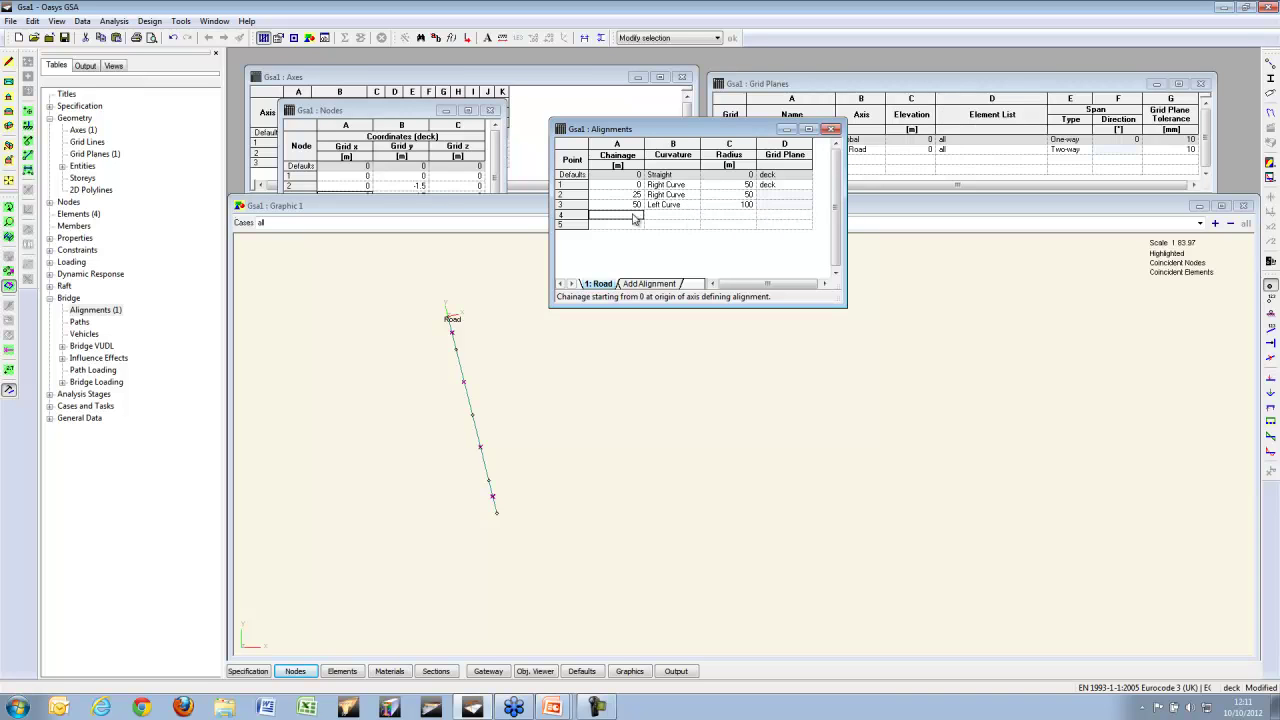
pyautogui.write('5')
pyautogui.press('Tab')
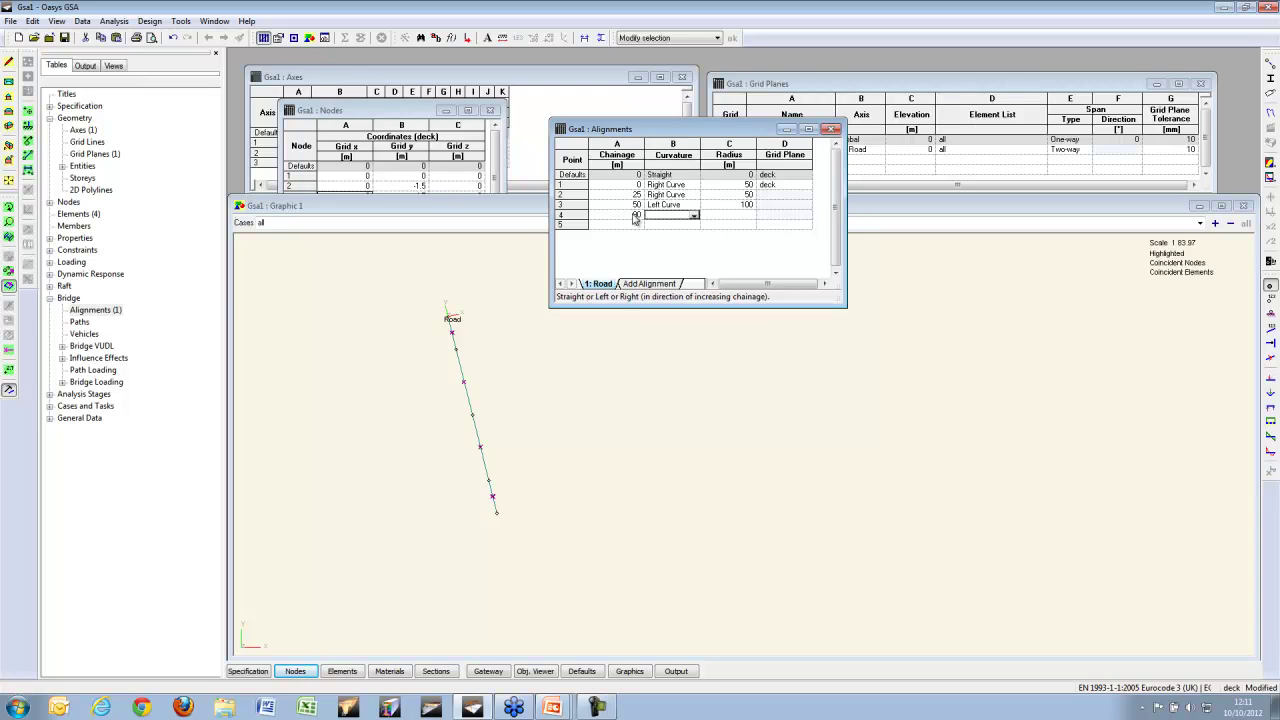
pyautogui.write('L')
pyautogui.press('Tab')
pyautogui.write('100')
pyautogui.press('Return')
pyautogui.moveTo(716, 129); pyautogui.dragTo(708, 64)
# Step: Draw the Bridge Alignments and Paths diagram in the graphic view
pyautogui.click(870, 207)
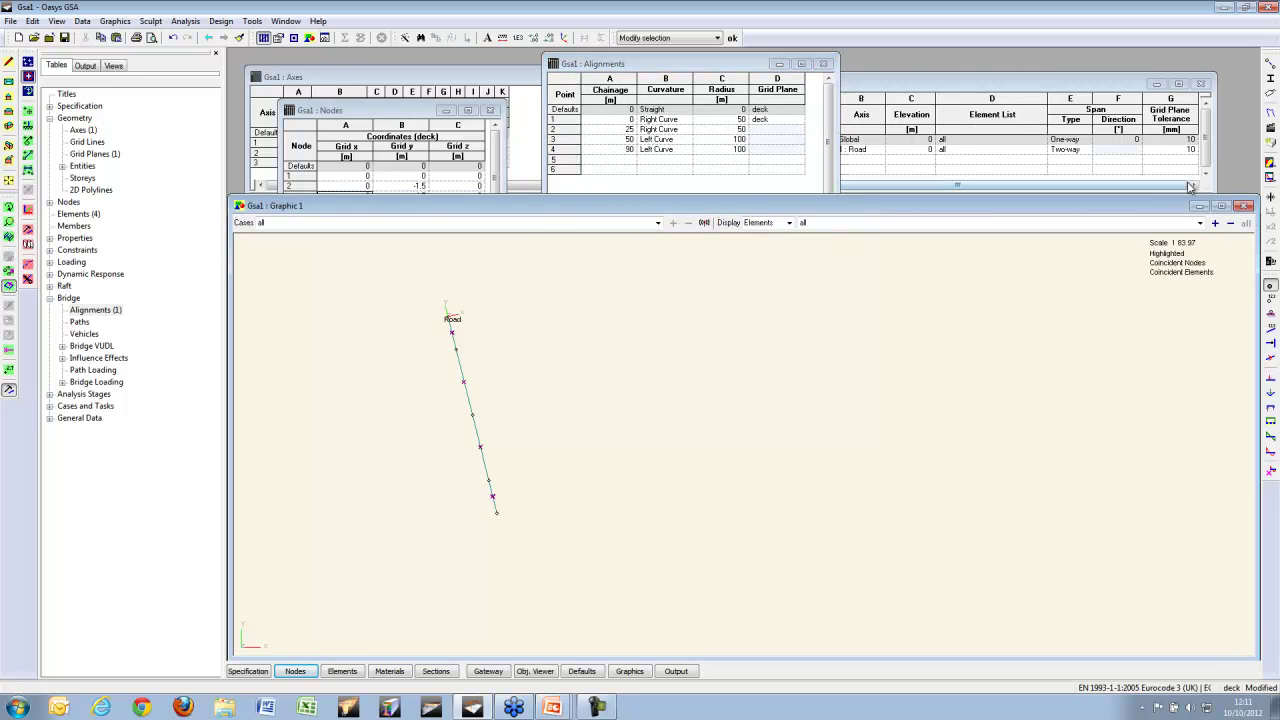
pyautogui.click(1270, 177)
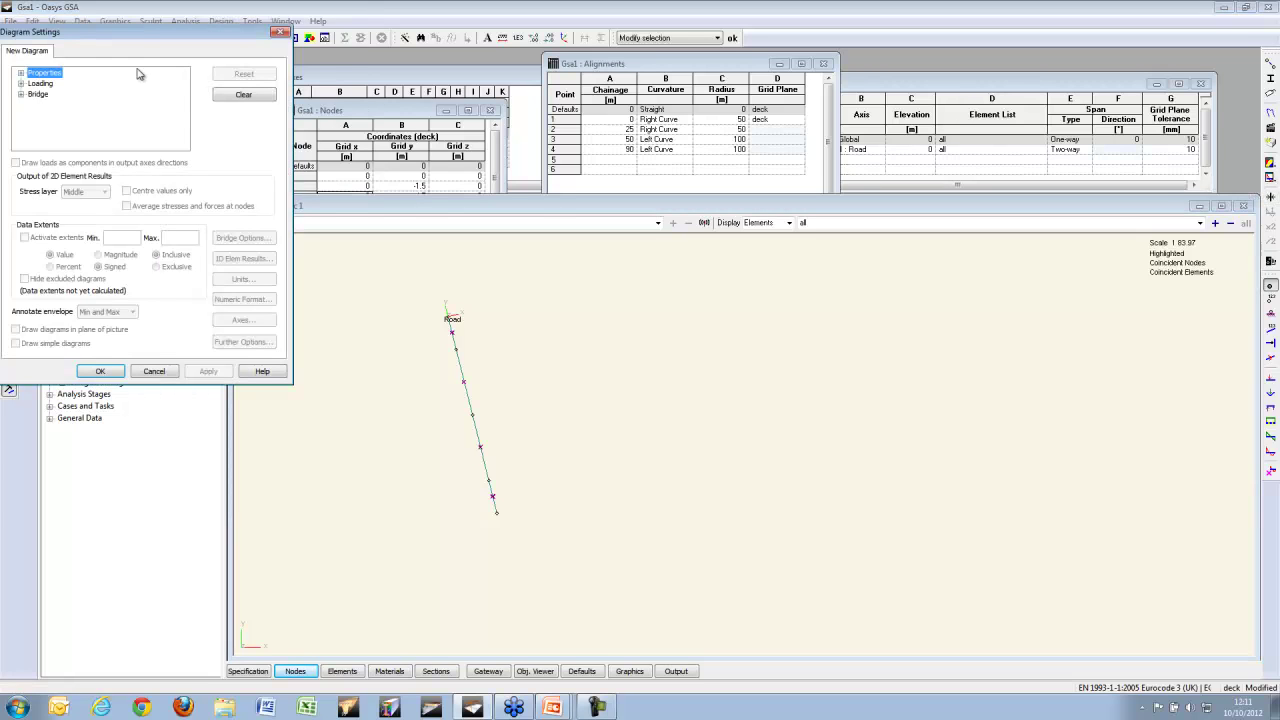
pyautogui.click(21, 94)
pyautogui.click(75, 105)
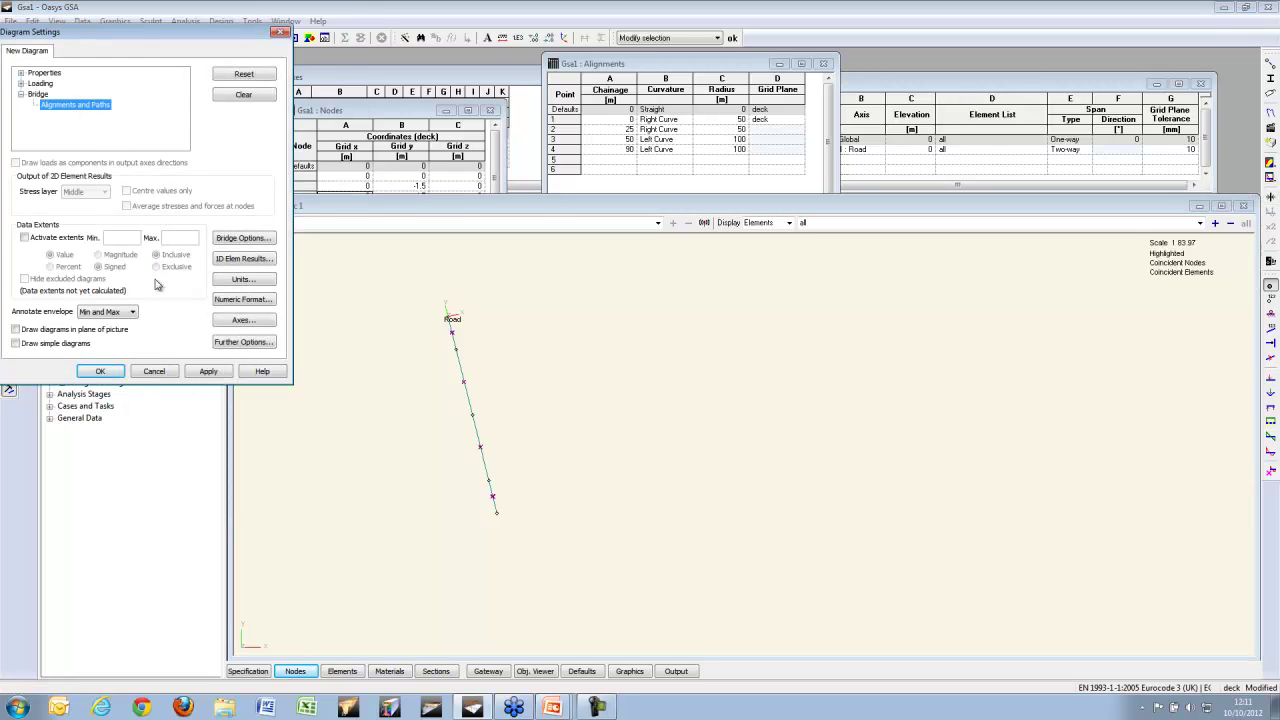
pyautogui.click(207, 373)
# Step: Label the alignment centre line as A1 and zoom out to see the whole dashed curve
pyautogui.click(224, 240)
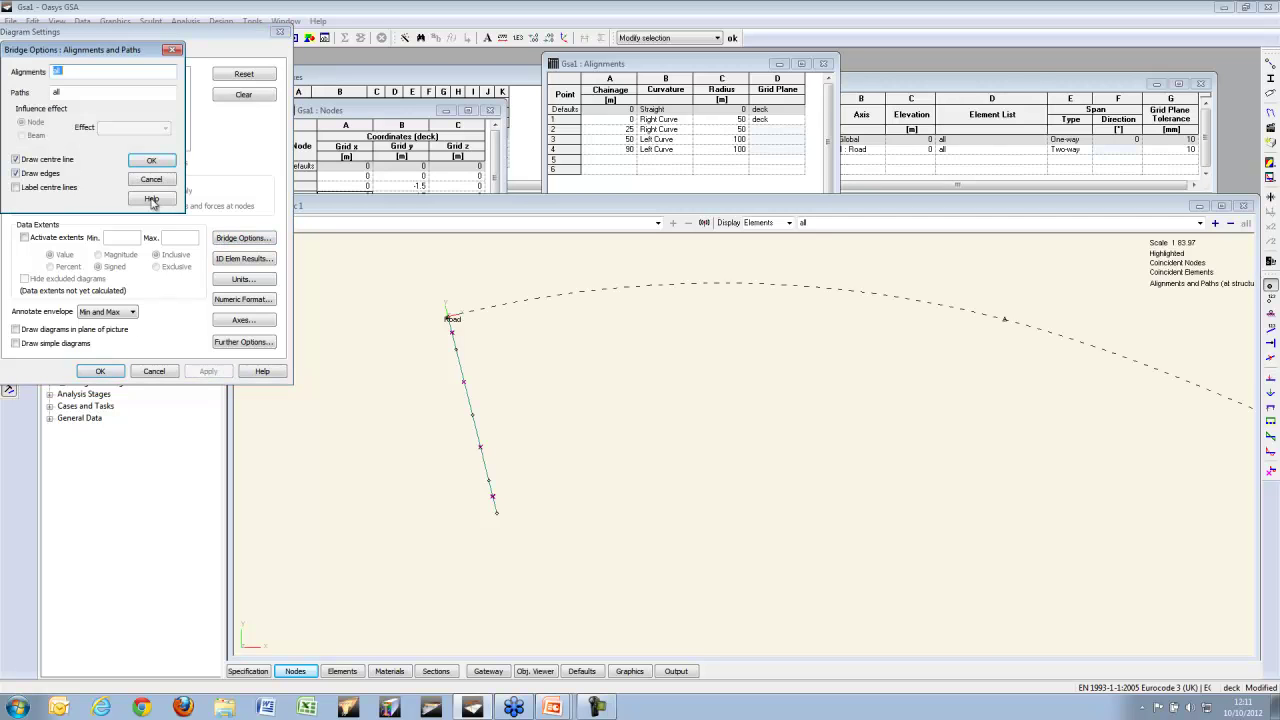
pyautogui.click(30, 189)
pyautogui.click(151, 161)
pyautogui.click(100, 371)
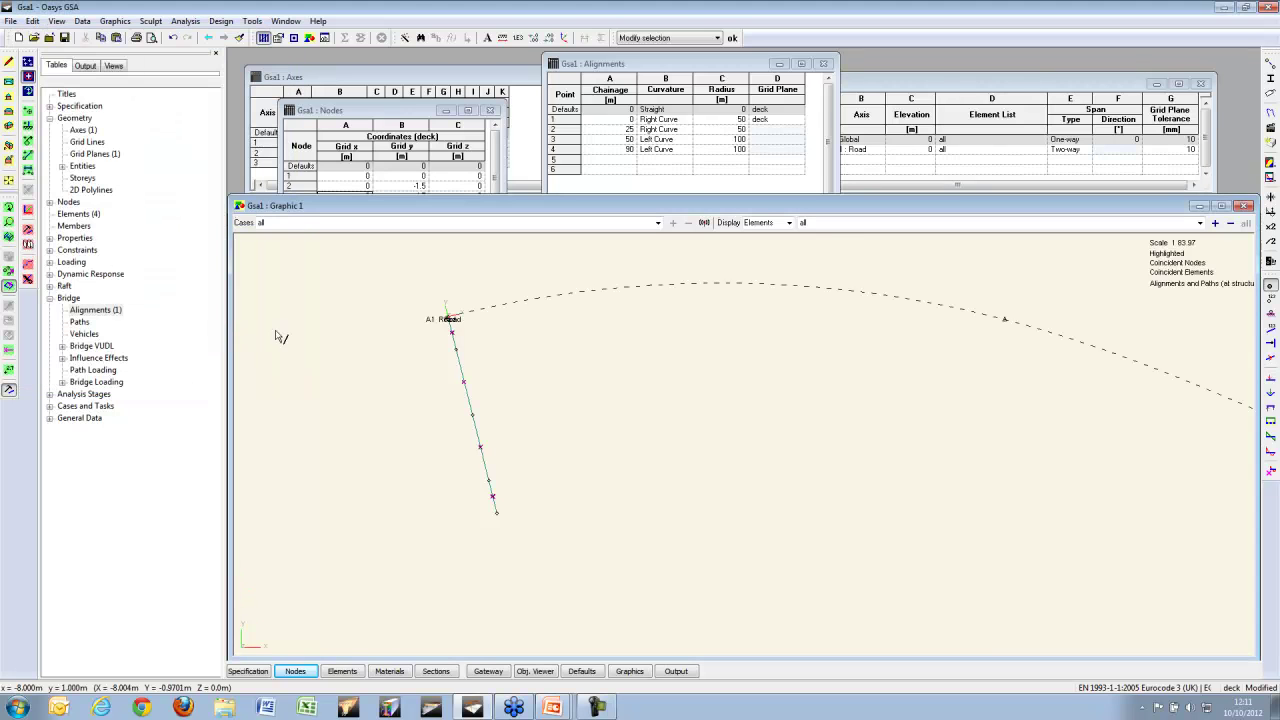
pyautogui.scroll(-3, 652, 405)
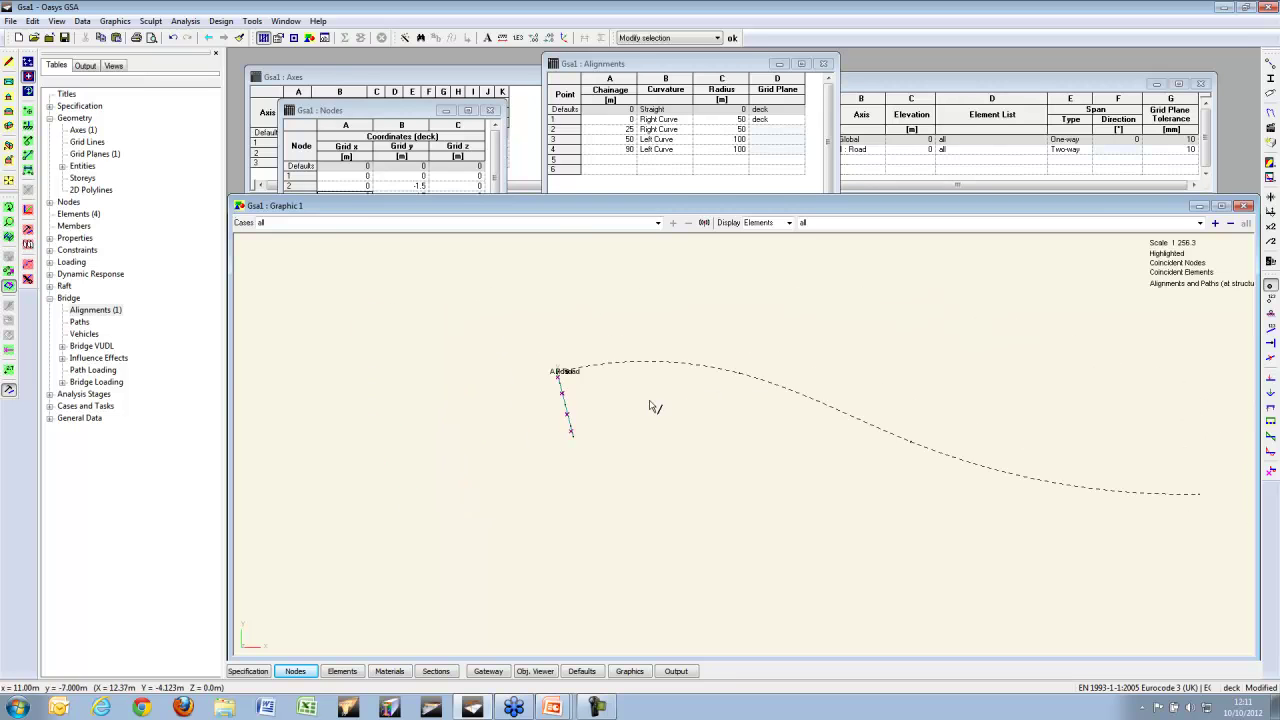
pyautogui.scroll(2, 686, 394)
pyautogui.scroll(-2, 740, 402)
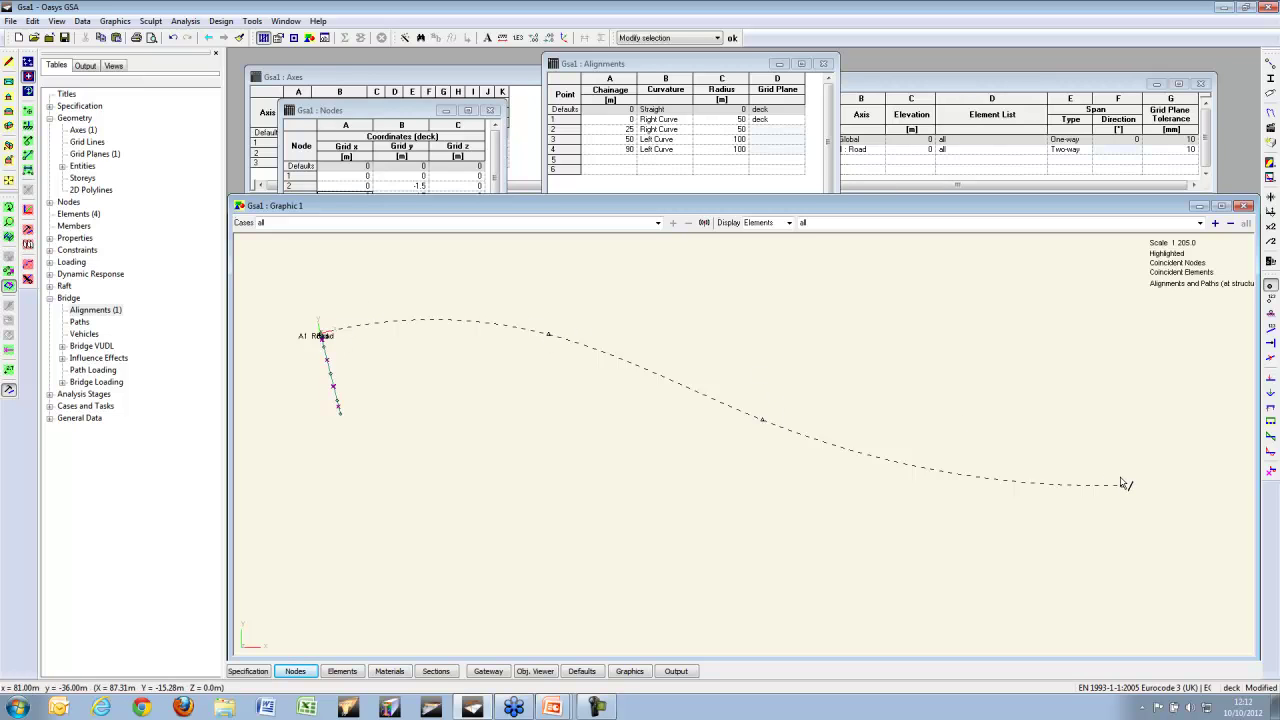
# Step: Attempt Sculpt > Extrude Selection and dismiss the nothing-selected warning
pyautogui.moveTo(400, 111); pyautogui.dragTo(473, 103)
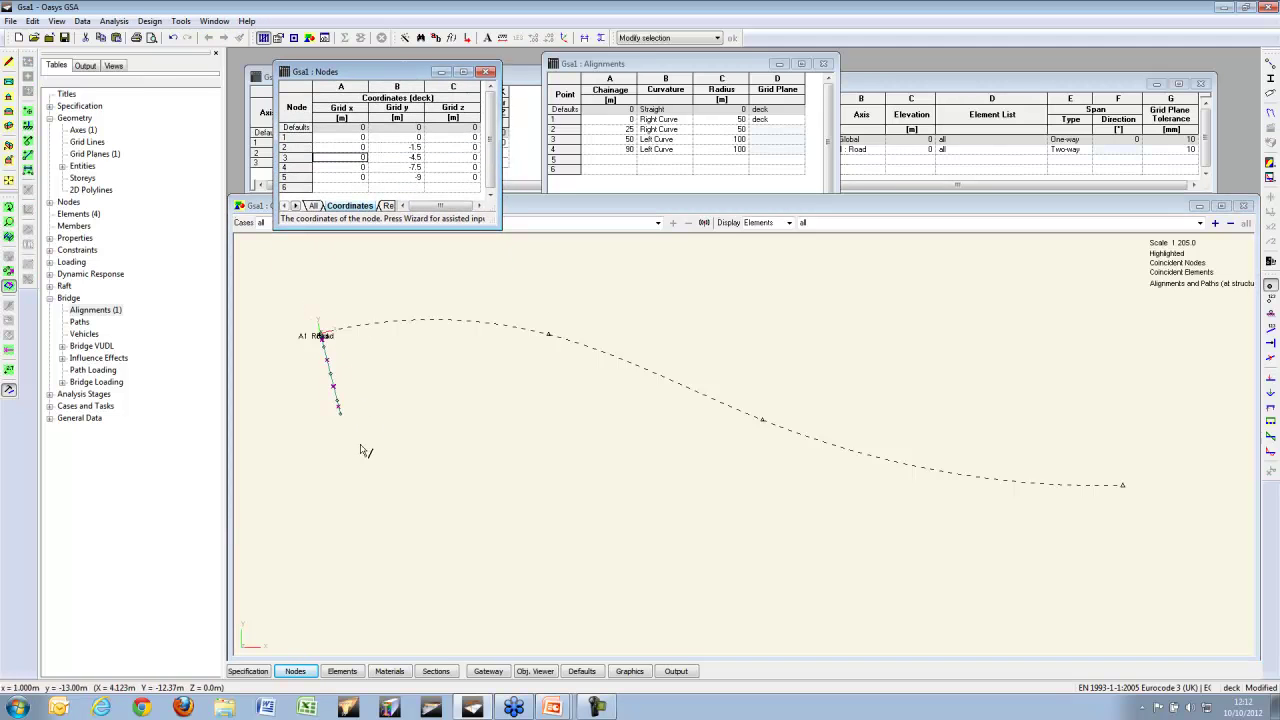
pyautogui.click(114, 21)
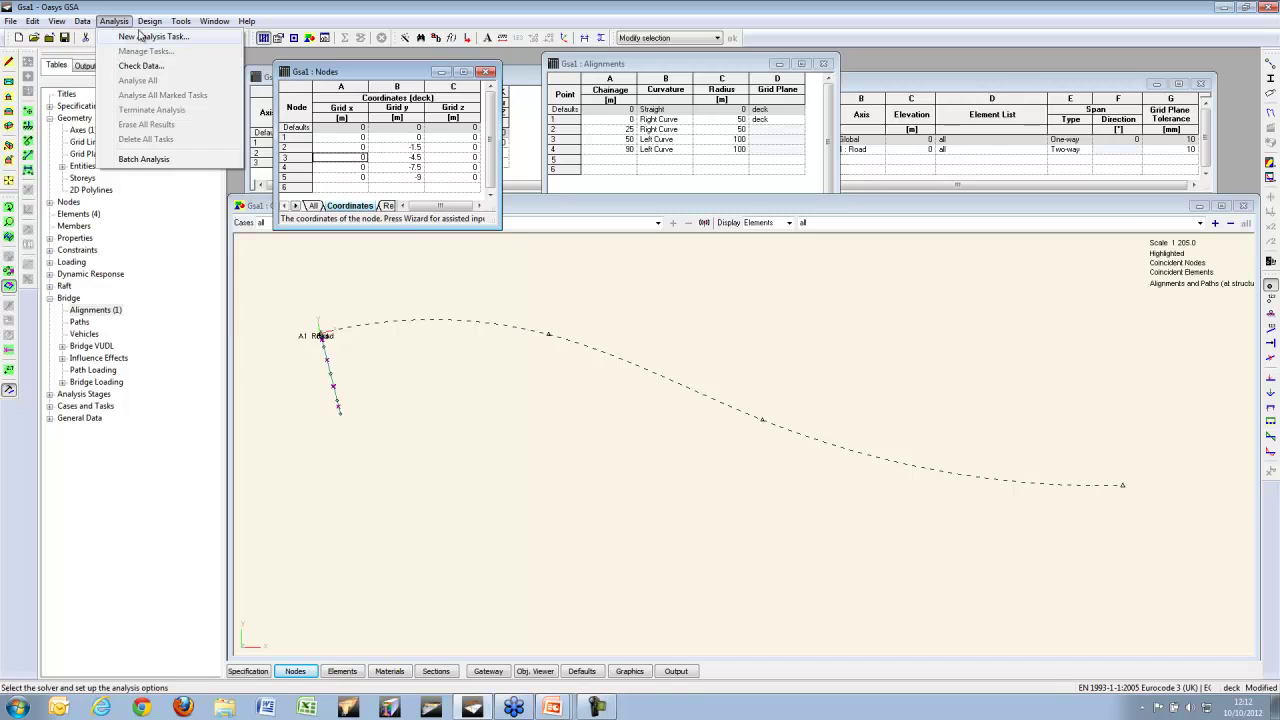
pyautogui.click(408, 277)
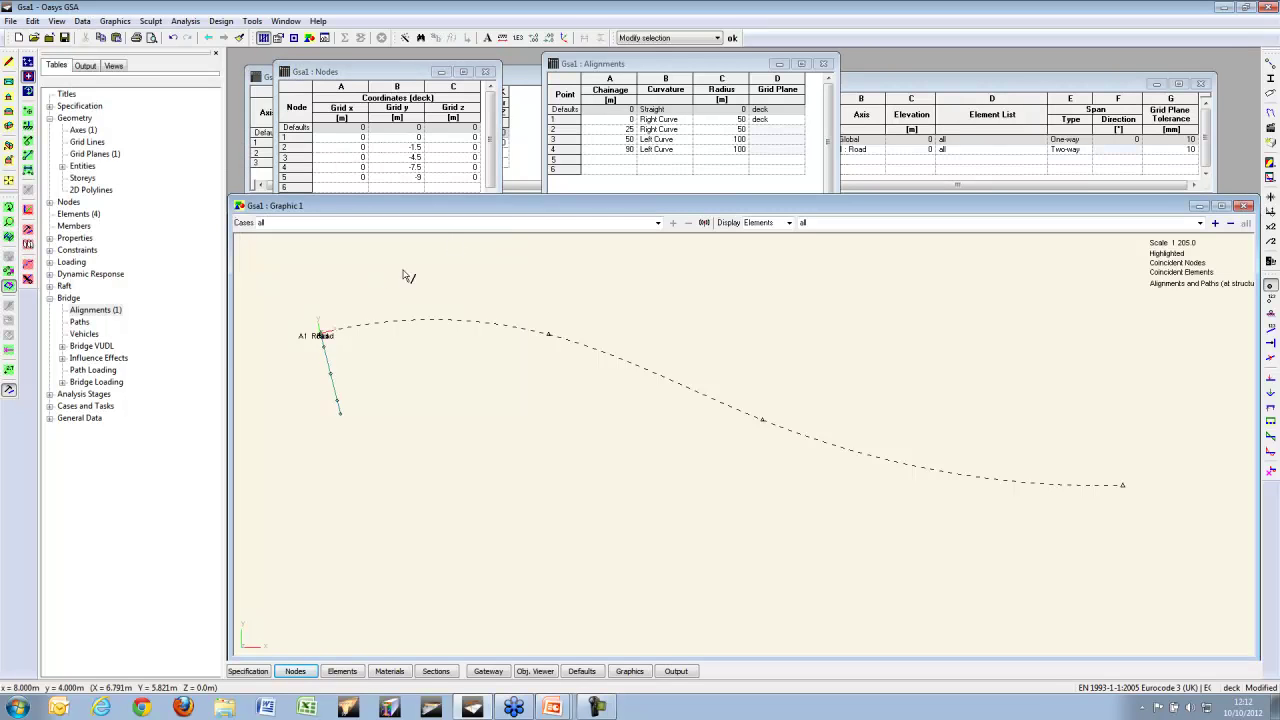
pyautogui.click(127, 21)
pyautogui.click(188, 244)
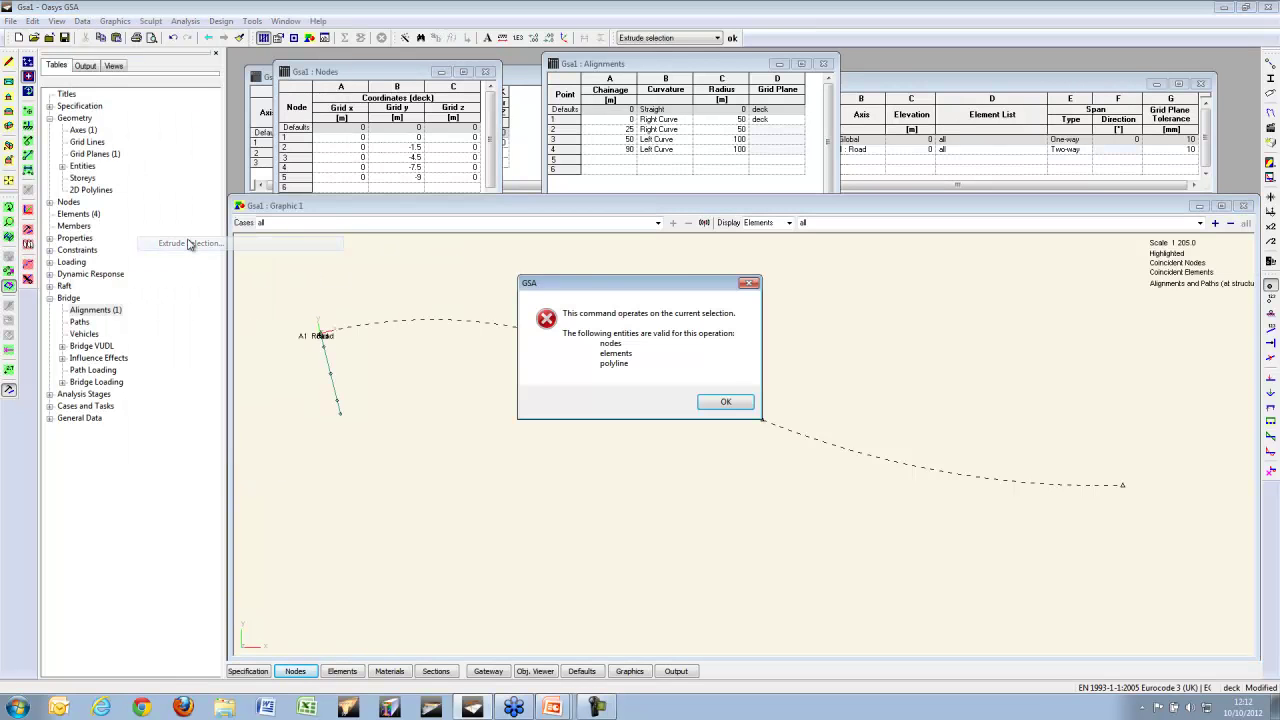
pyautogui.click(730, 402)
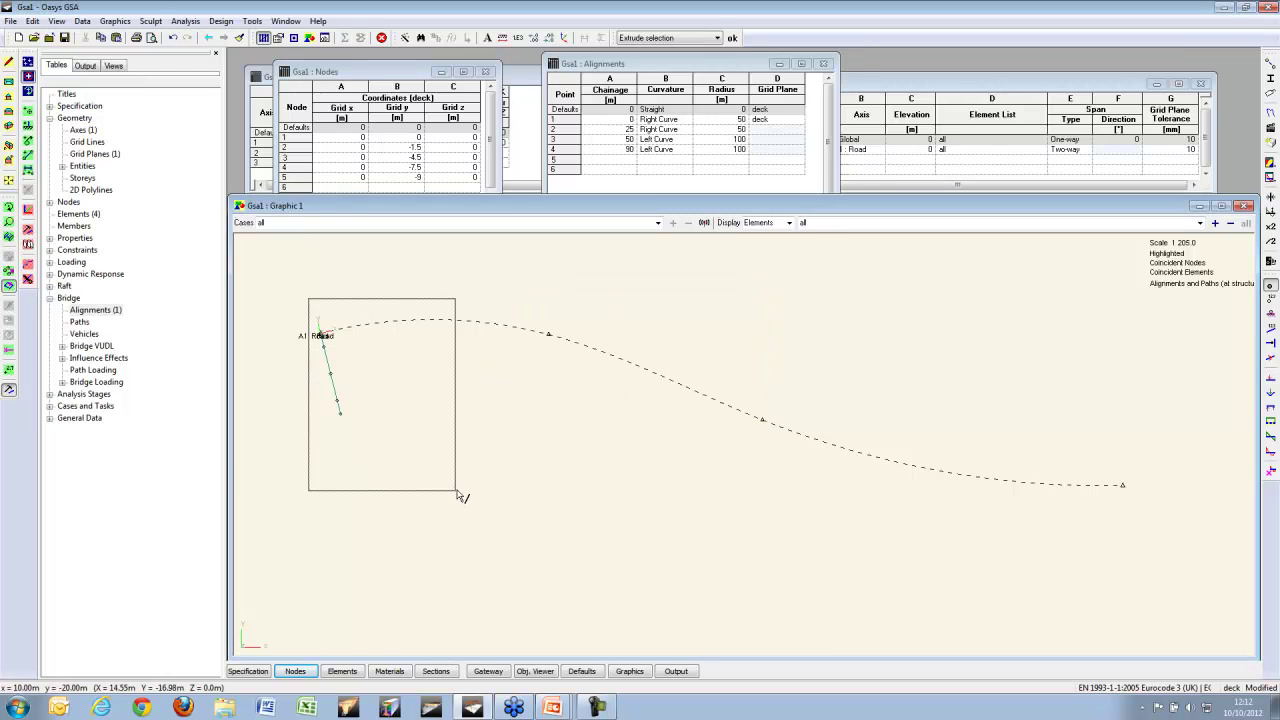
# Step: Extrude the nodes along Alignment 1 in 30 increments of 3 m, including beam elements
pyautogui.click(150, 21)
pyautogui.click(200, 243)
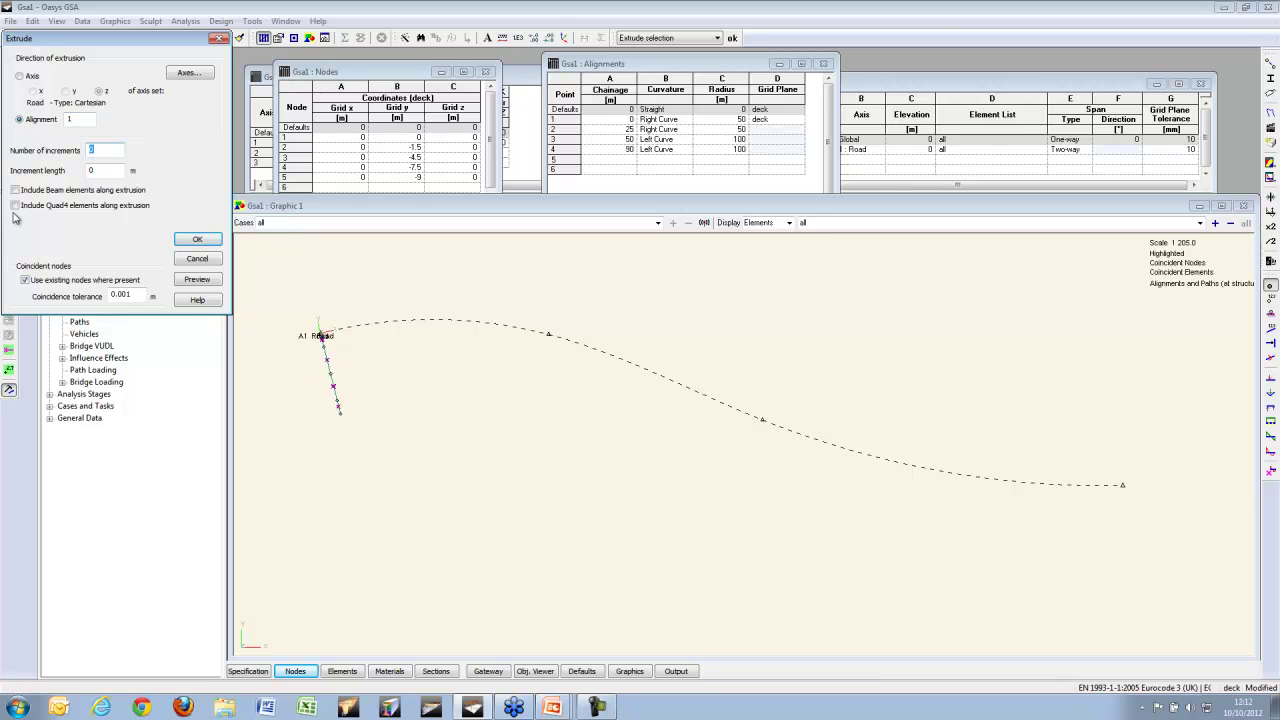
pyautogui.write('3')
pyautogui.click(197, 280)
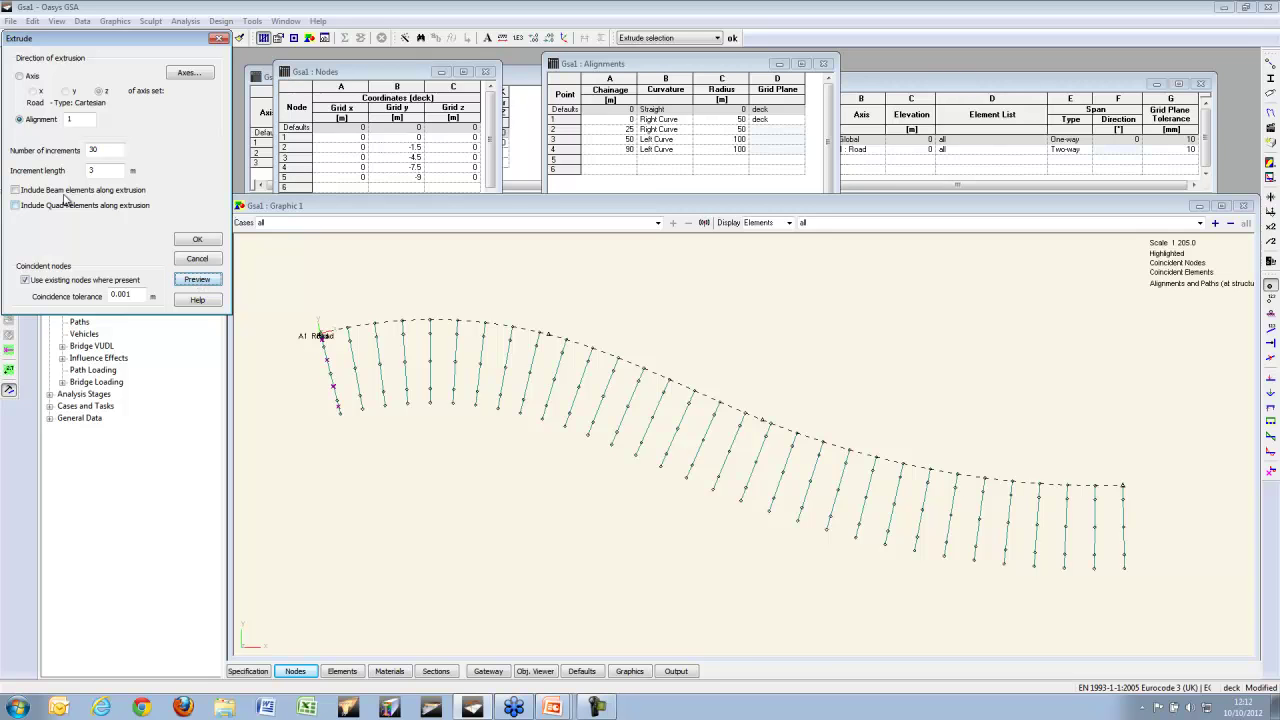
pyautogui.click(21, 191)
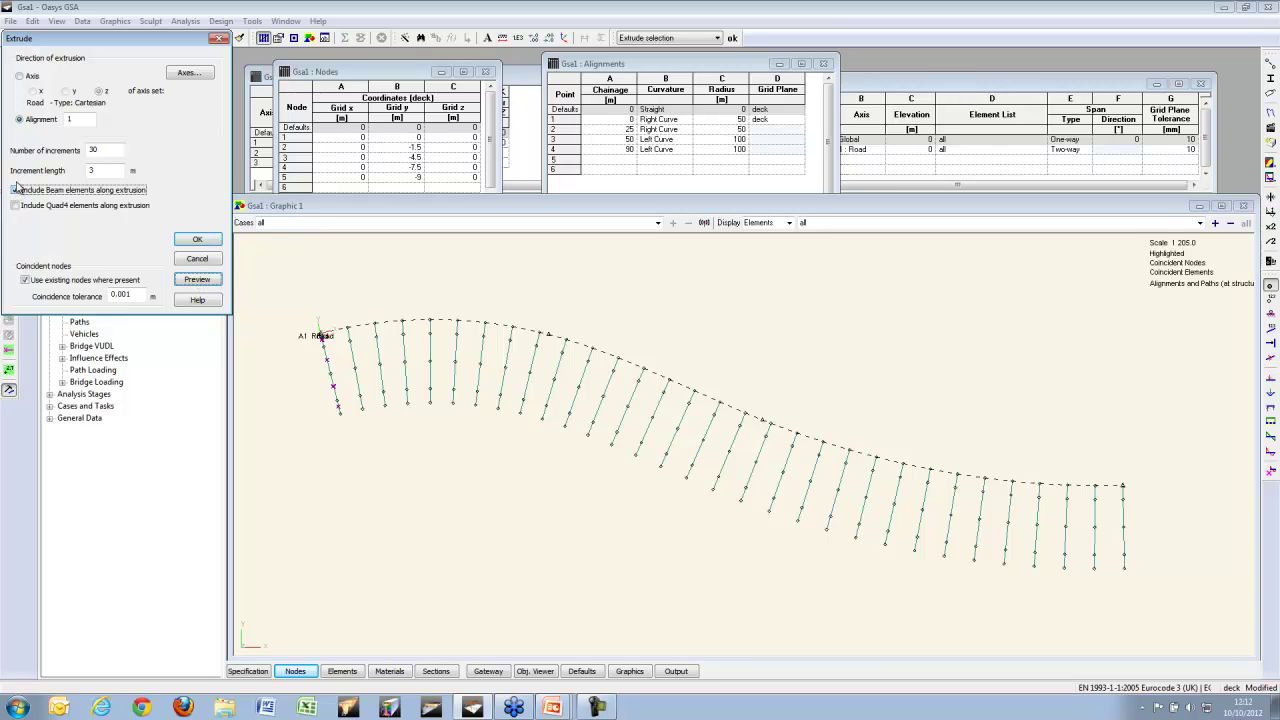
pyautogui.click(197, 280)
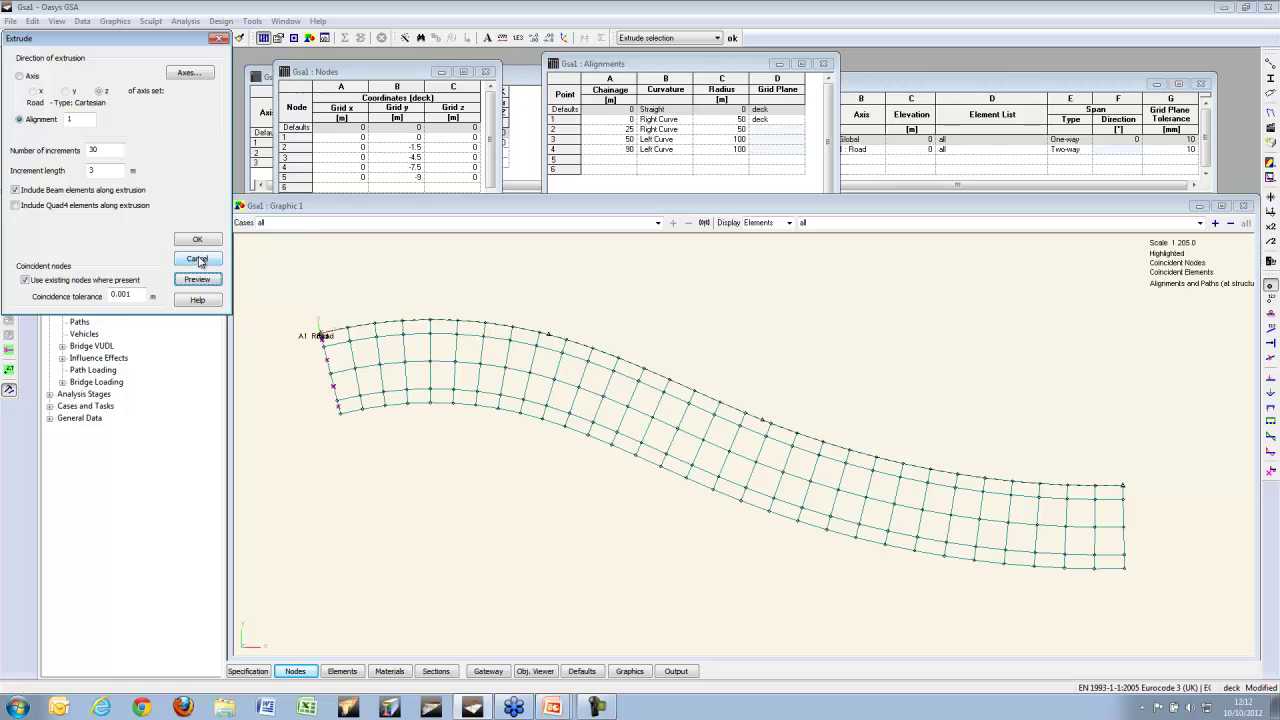
pyautogui.click(215, 243)
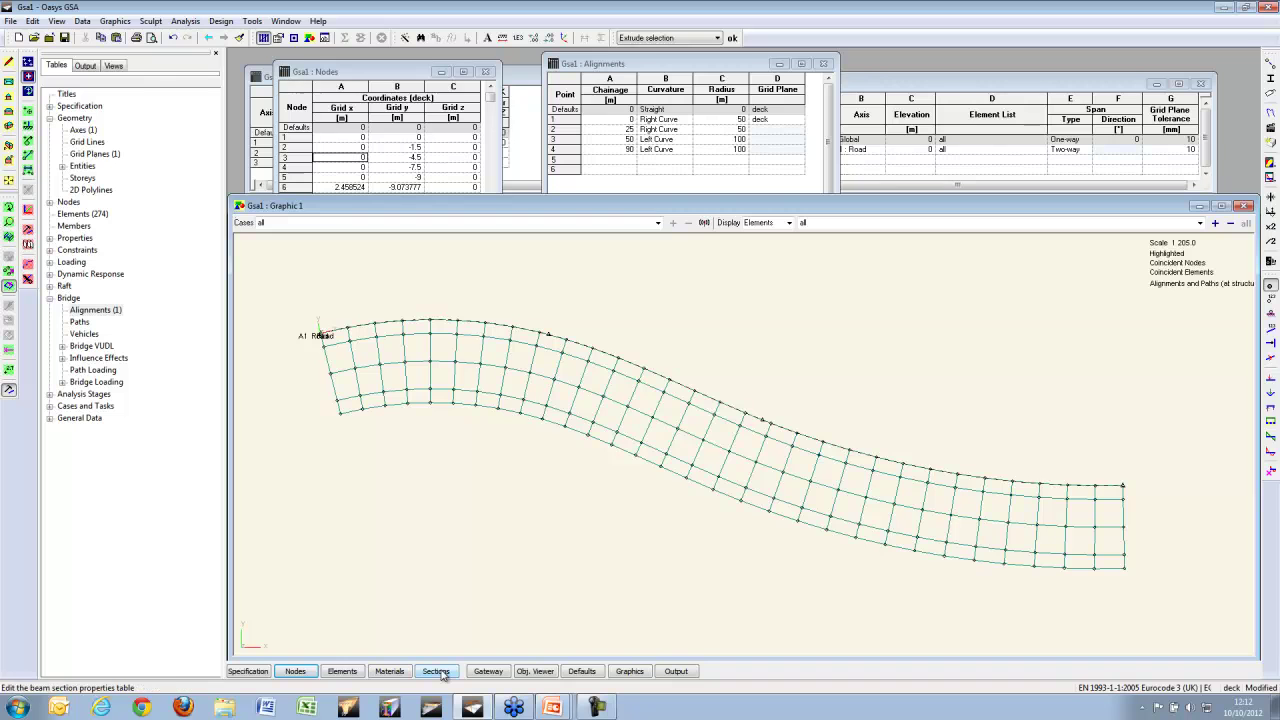
# Step: Close the Nodes, Alignments, Grid Planes and Axes tables and open the Beam Sections table
pyautogui.click(485, 72)
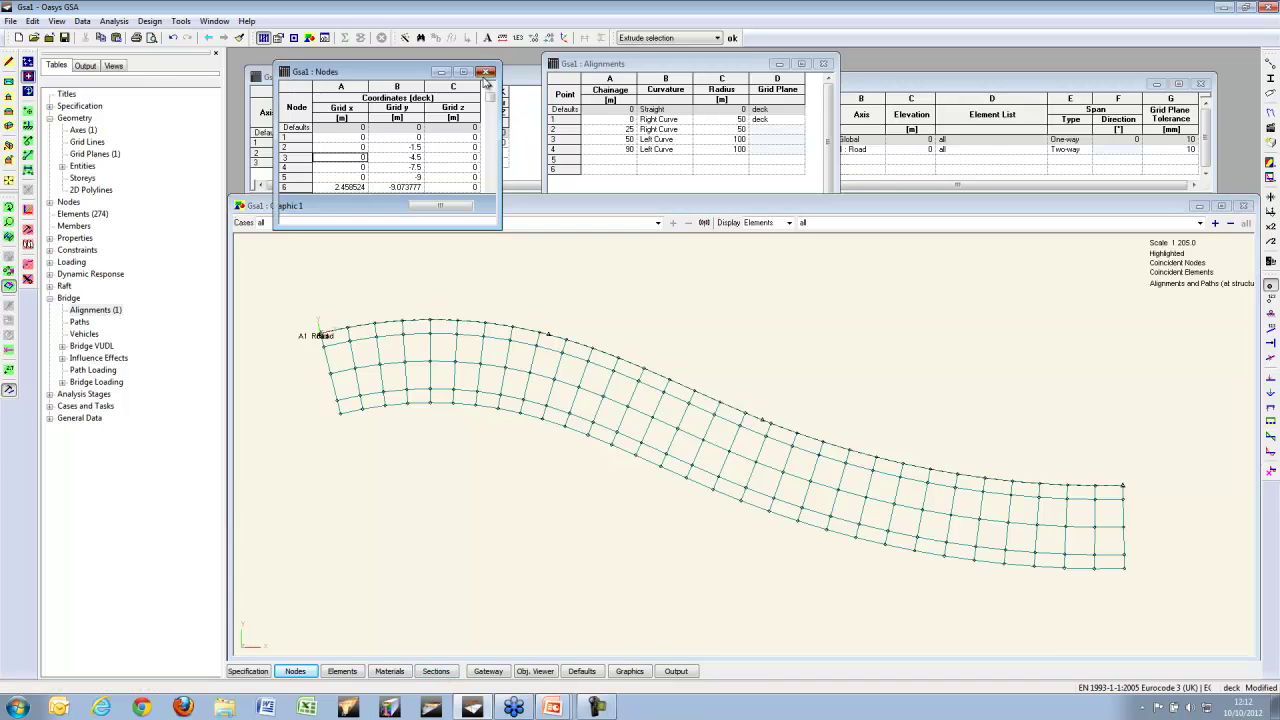
pyautogui.click(823, 63)
pyautogui.click(1200, 83)
pyautogui.click(684, 78)
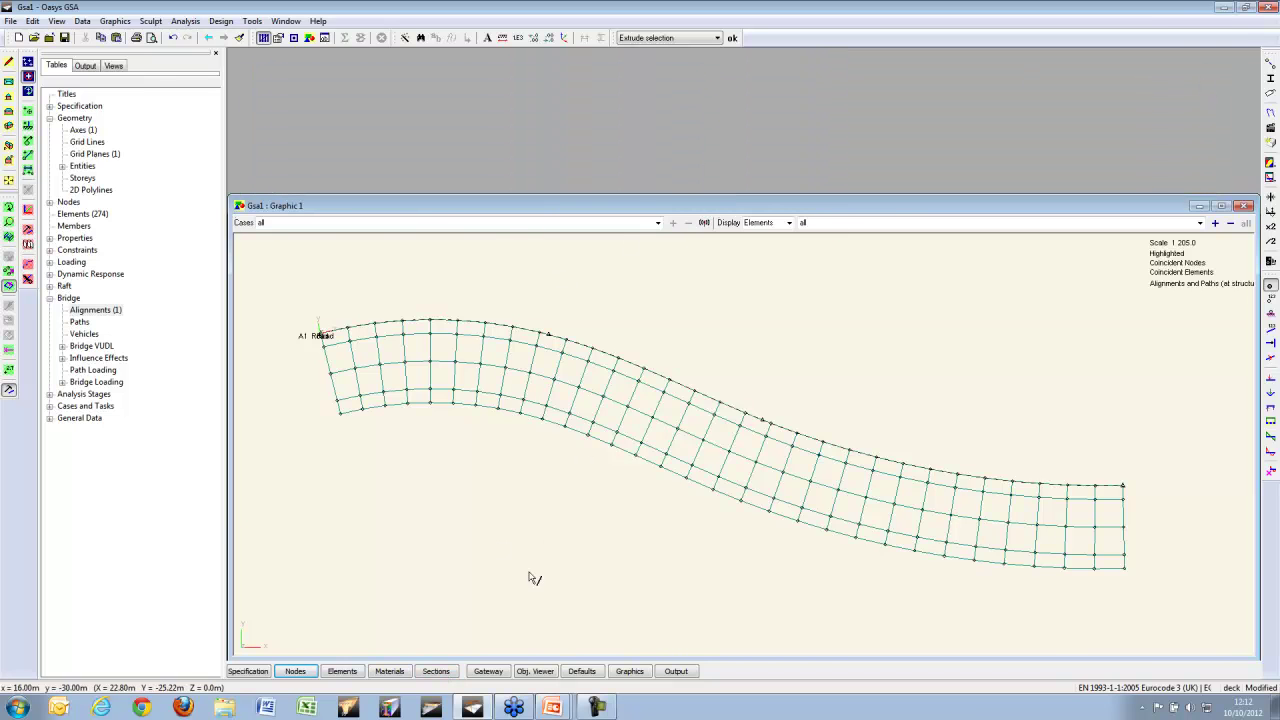
pyautogui.click(446, 673)
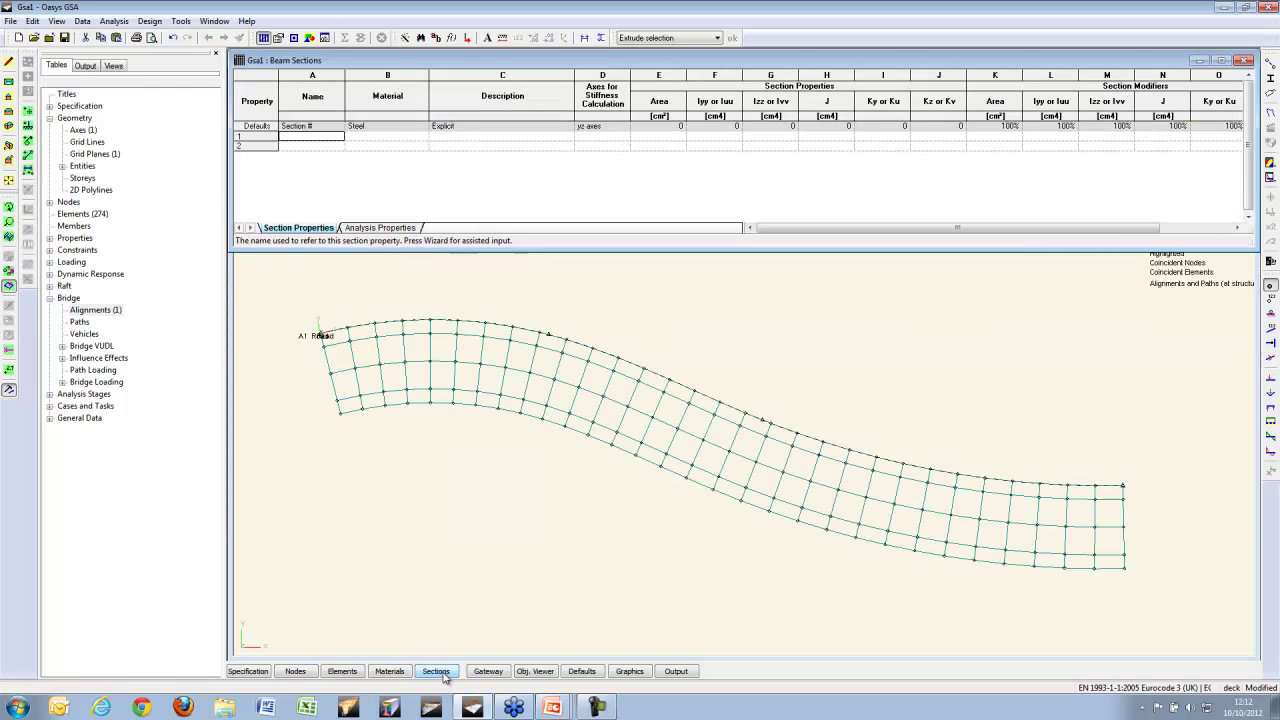
# Step: Label the deck elements with their property references, pb1 and pb2
pyautogui.click(945, 337)
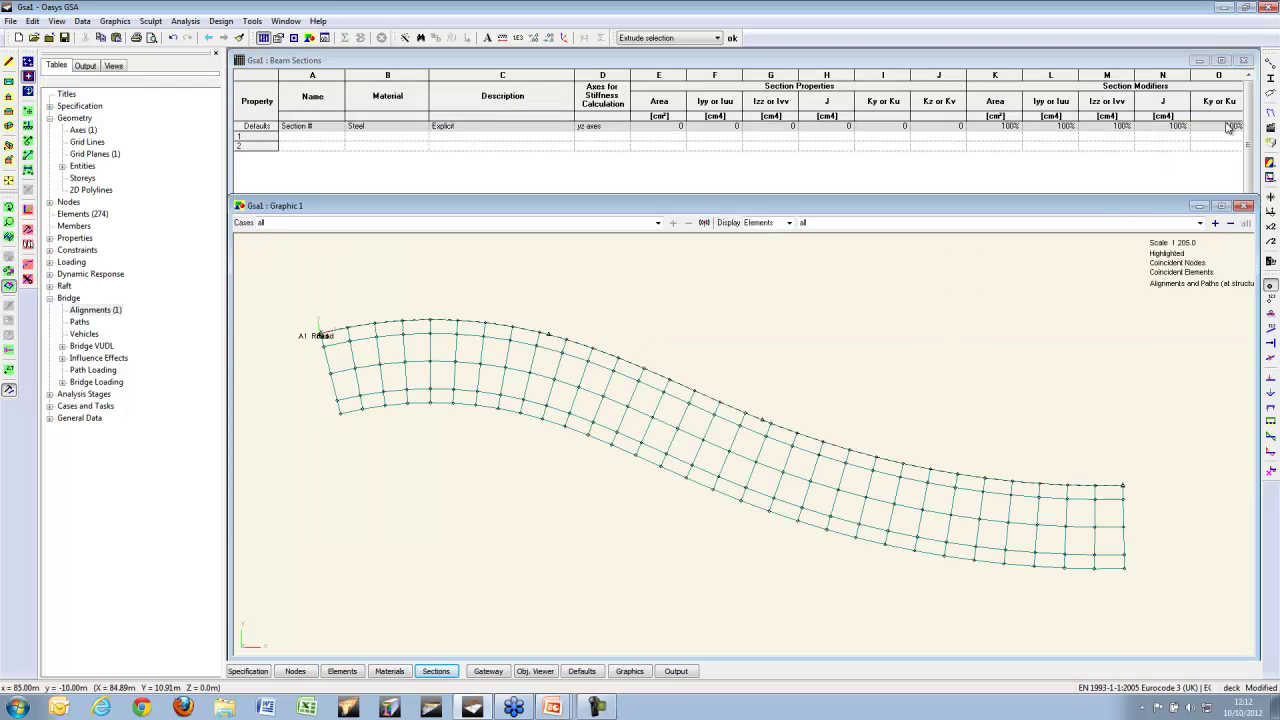
pyautogui.click(1266, 94)
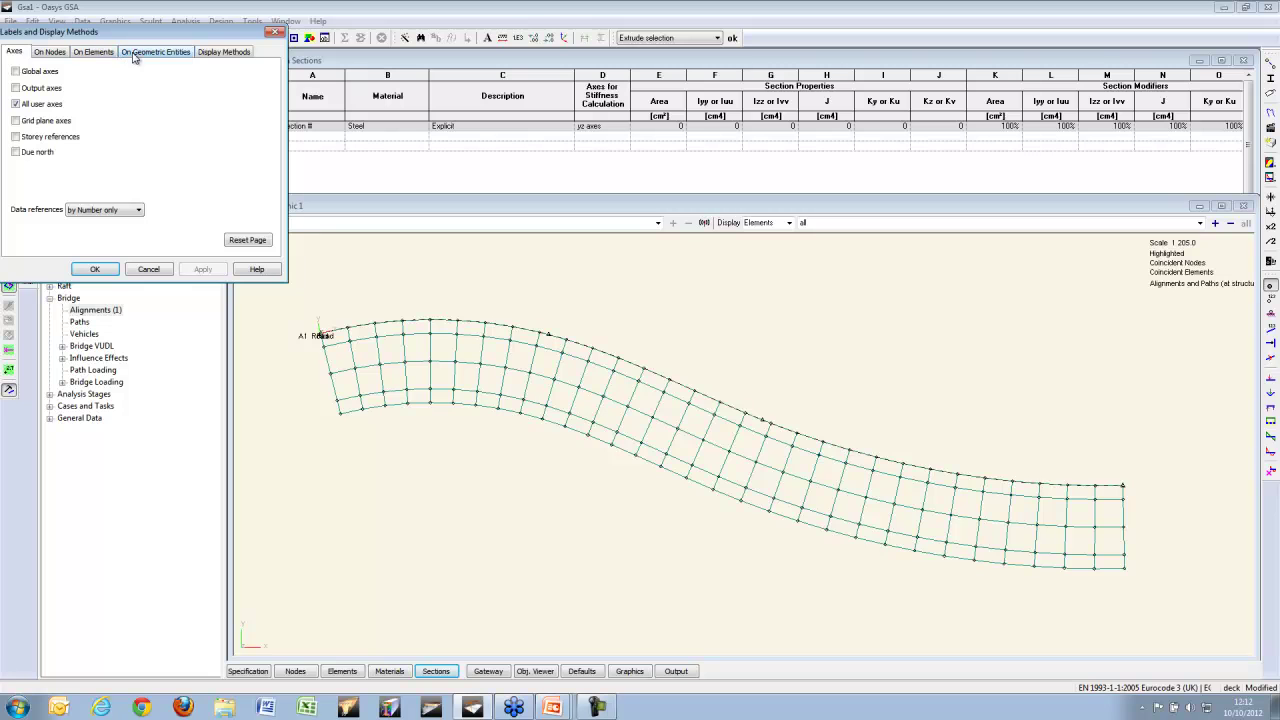
pyautogui.click(104, 53)
pyautogui.click(55, 89)
pyautogui.click(97, 270)
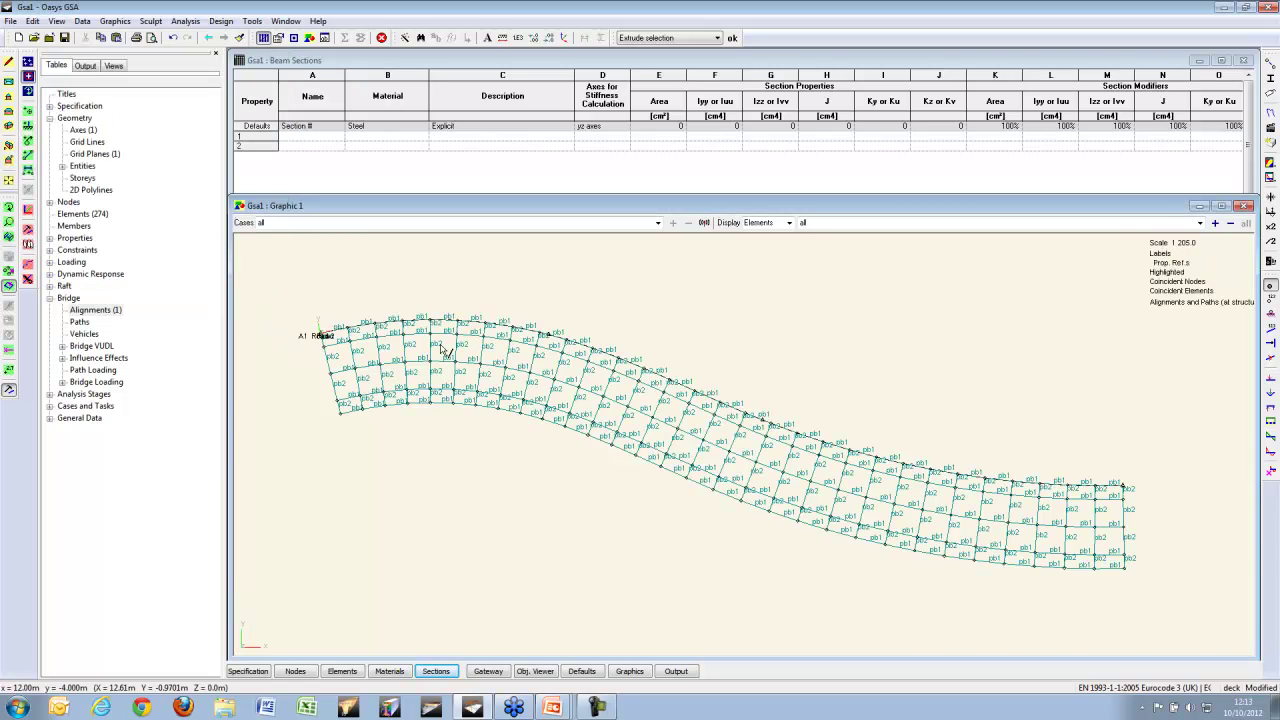
pyautogui.scroll(5, 443, 320)
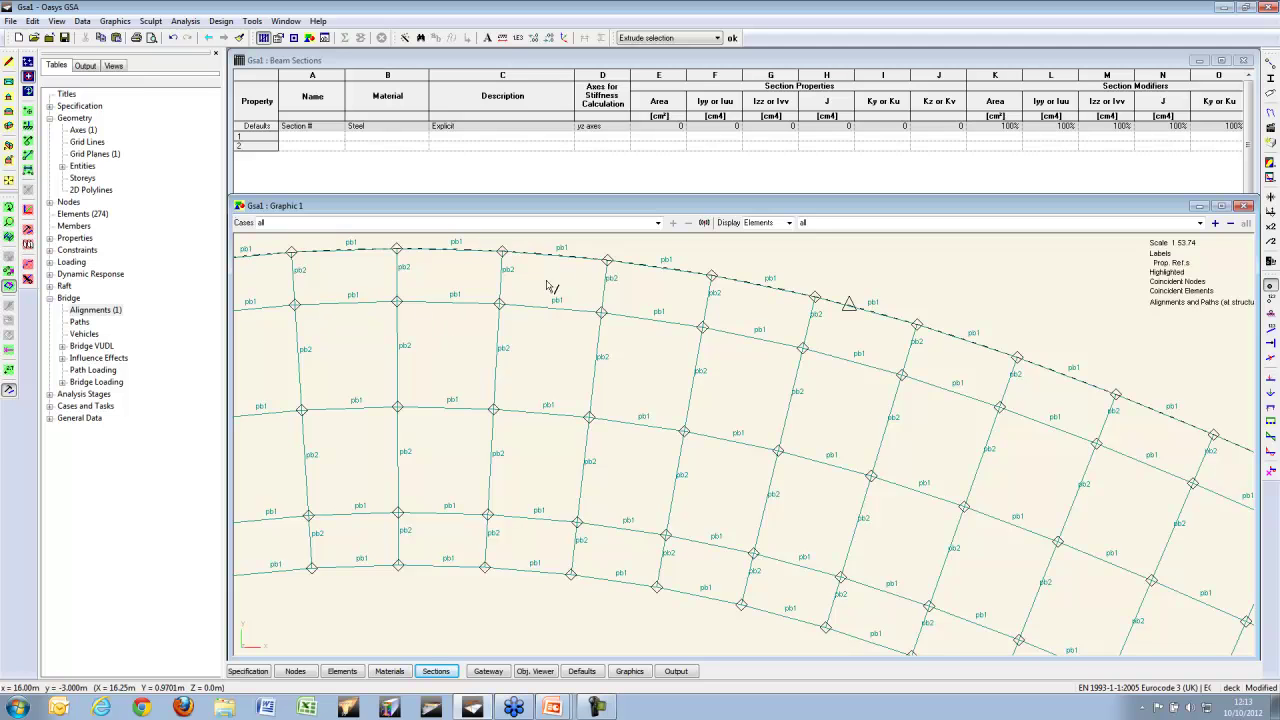
pyautogui.click(329, 135)
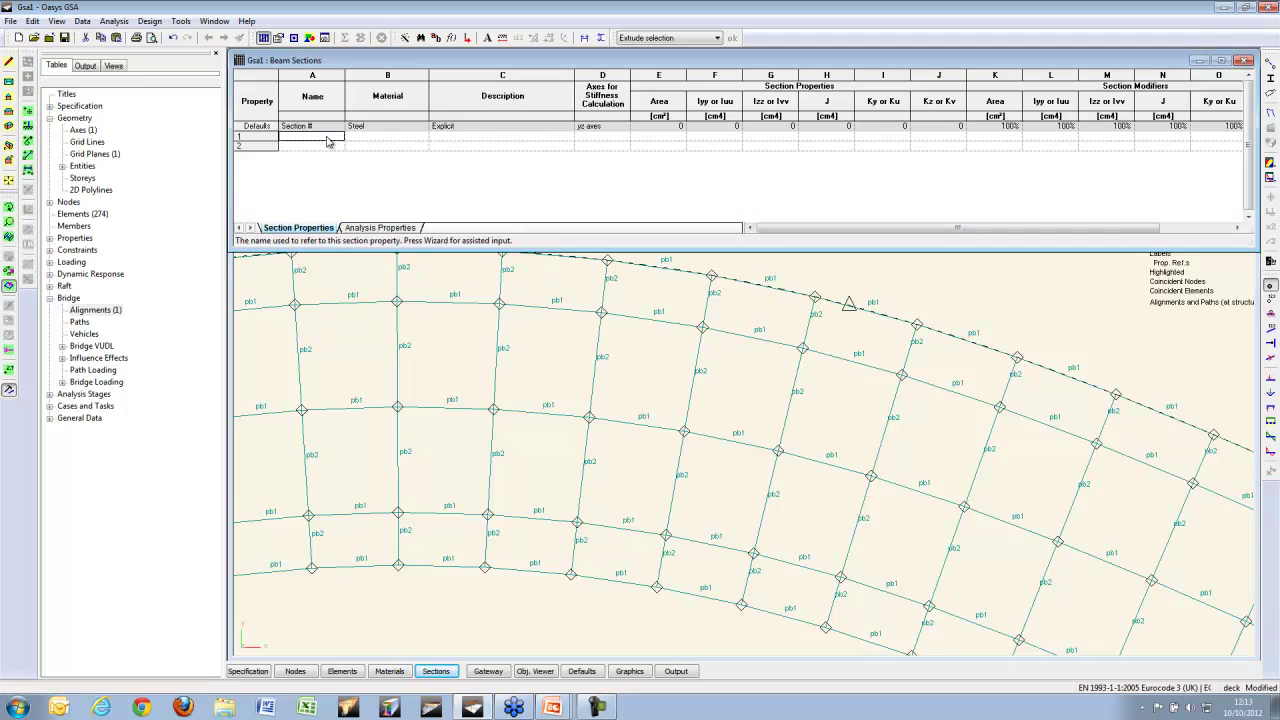
pyautogui.click(406, 38)
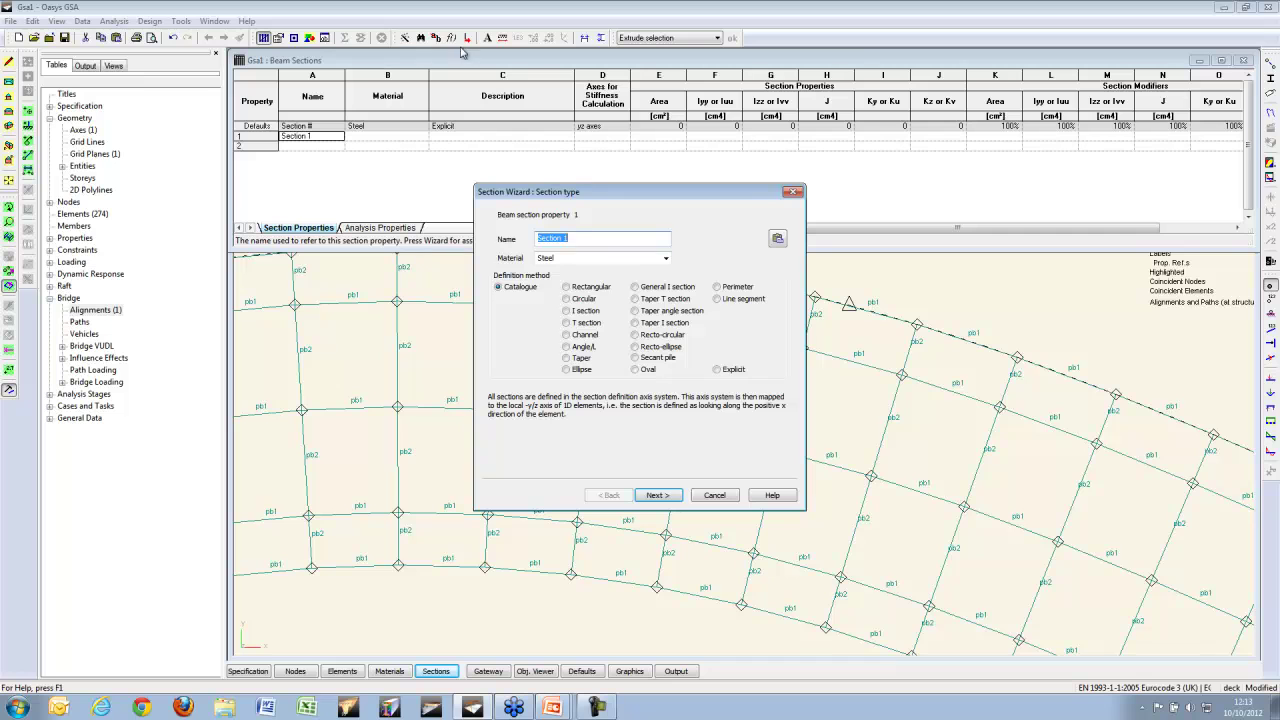
pyautogui.write('T beam')
pyautogui.click(665, 260)
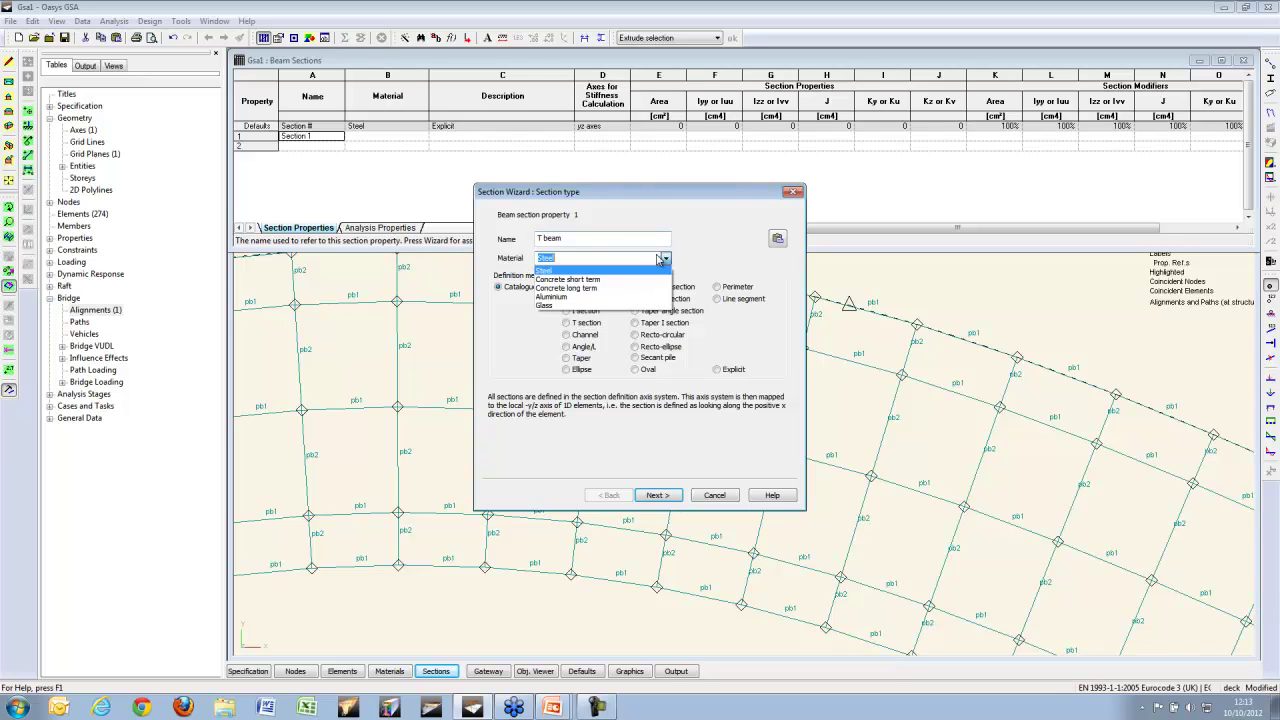
pyautogui.click(605, 289)
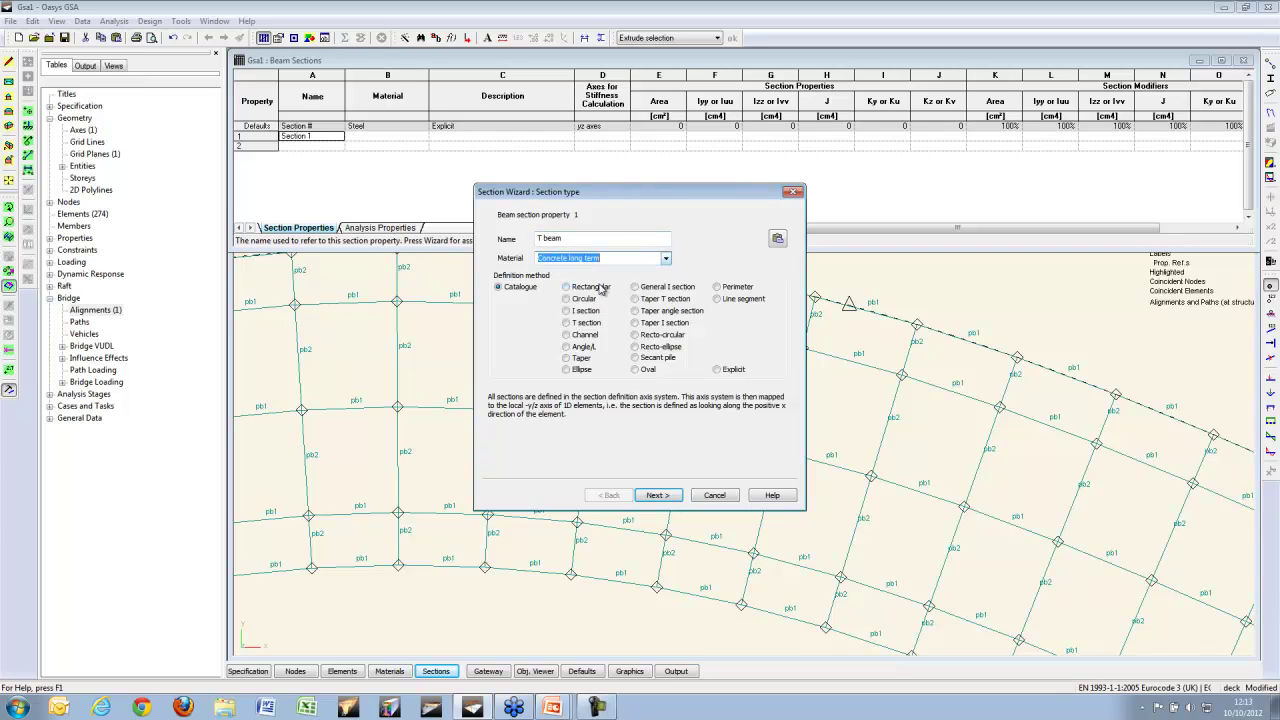
pyautogui.click(577, 324)
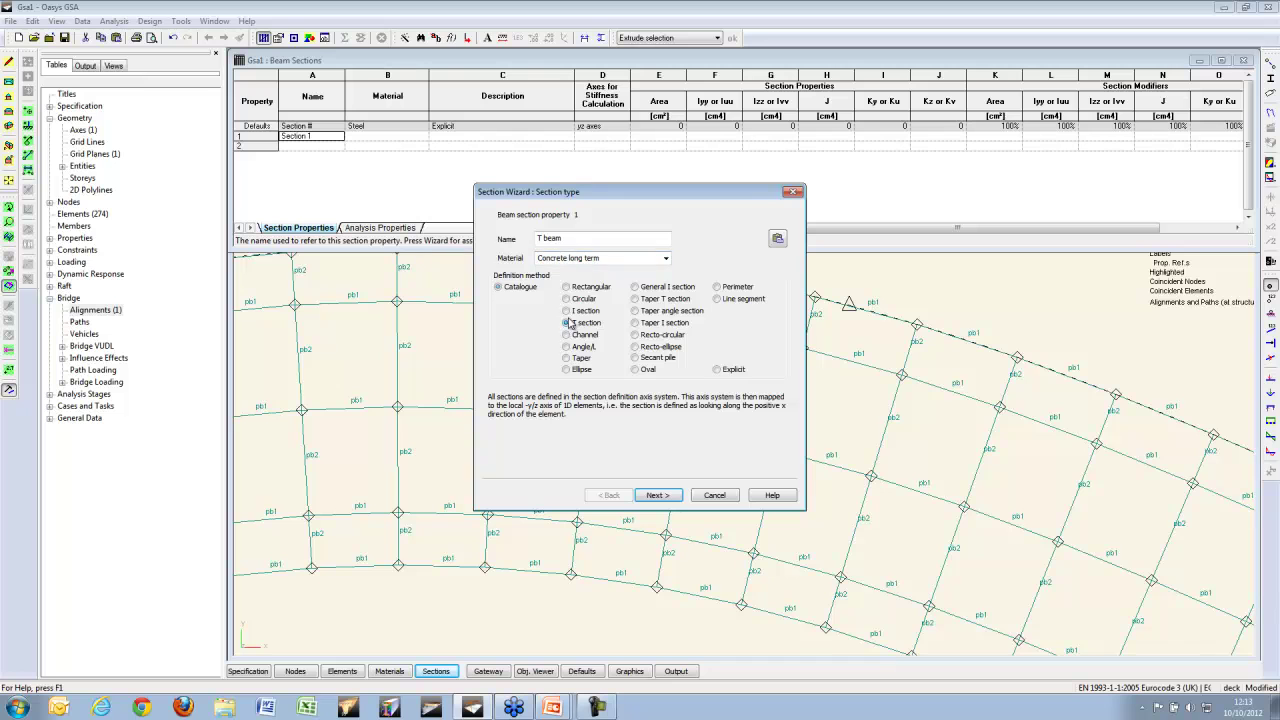
pyautogui.click(659, 495)
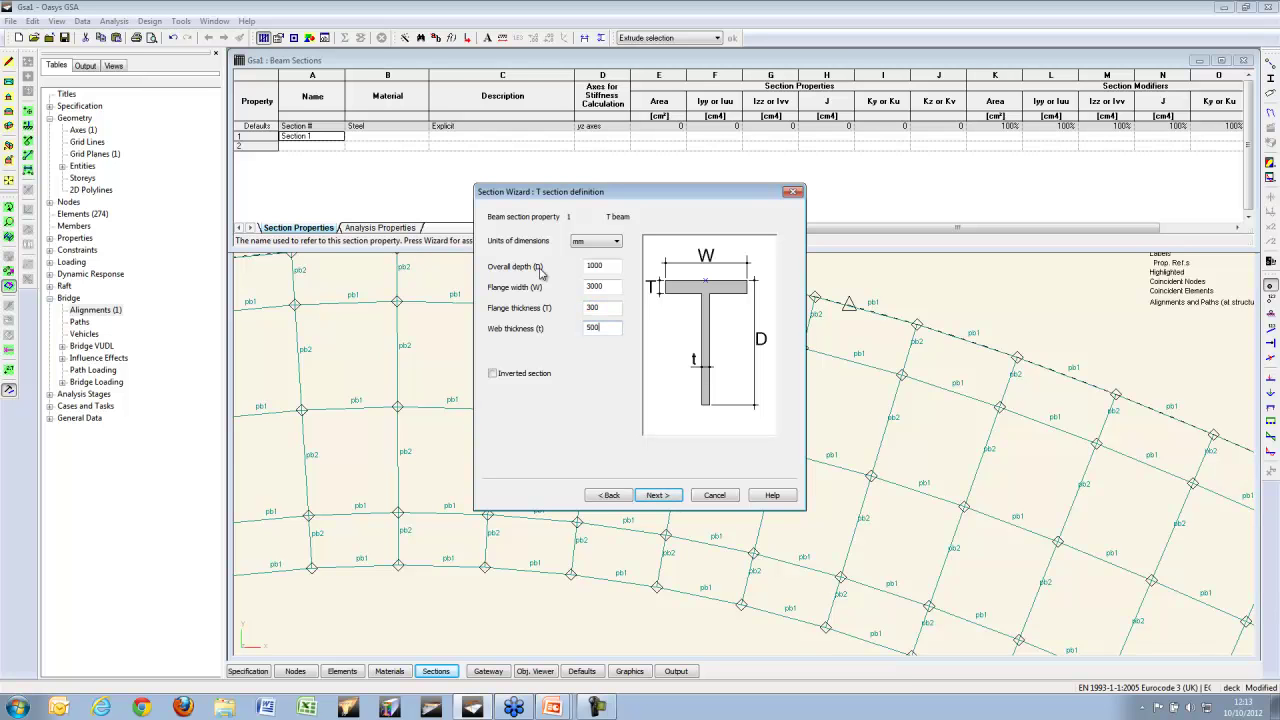
pyautogui.press('Return')
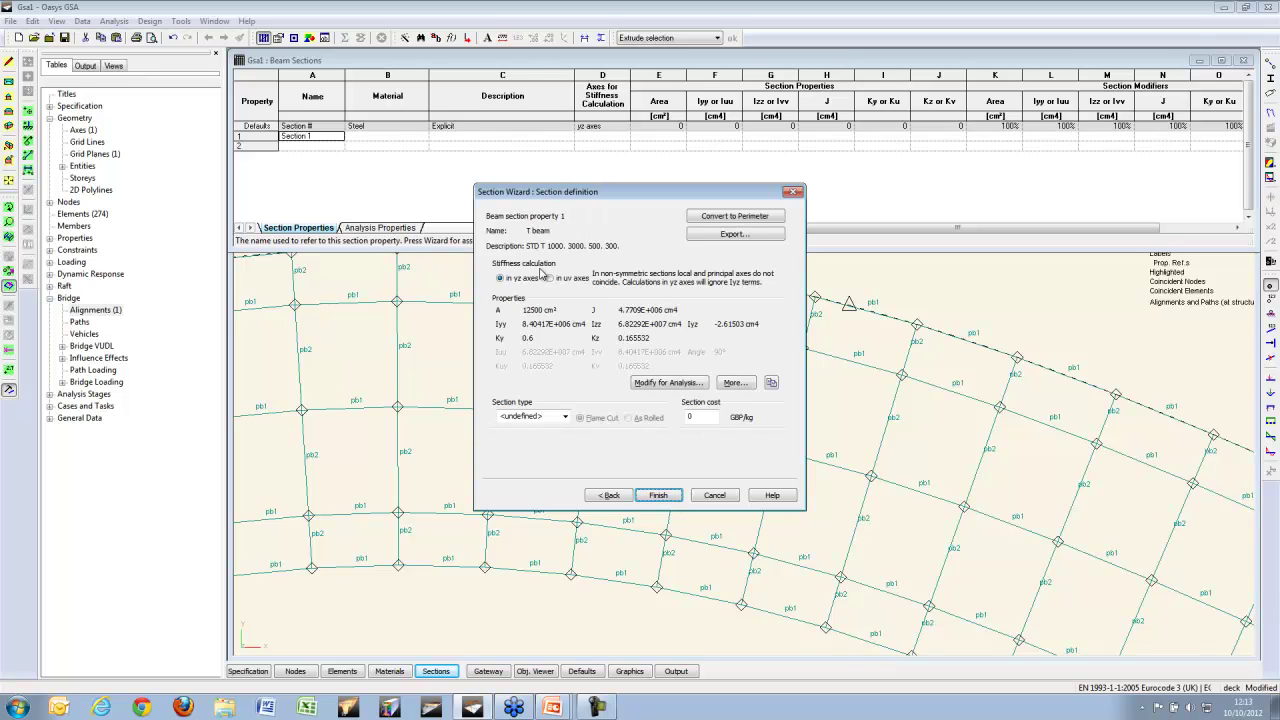
pyautogui.press('Return')
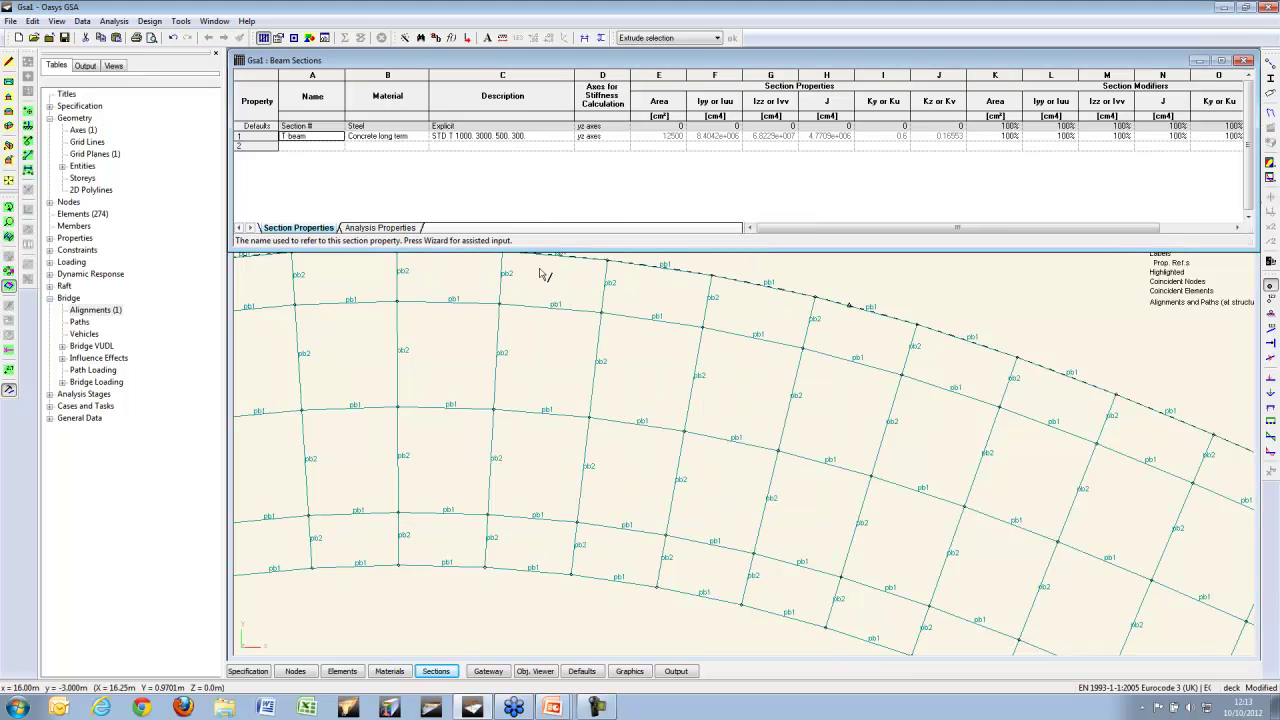
# Step: Add section 2 named Slab: rectangular 300 × 3000 mm in long-term concrete
pyautogui.doubleClick(325, 147)
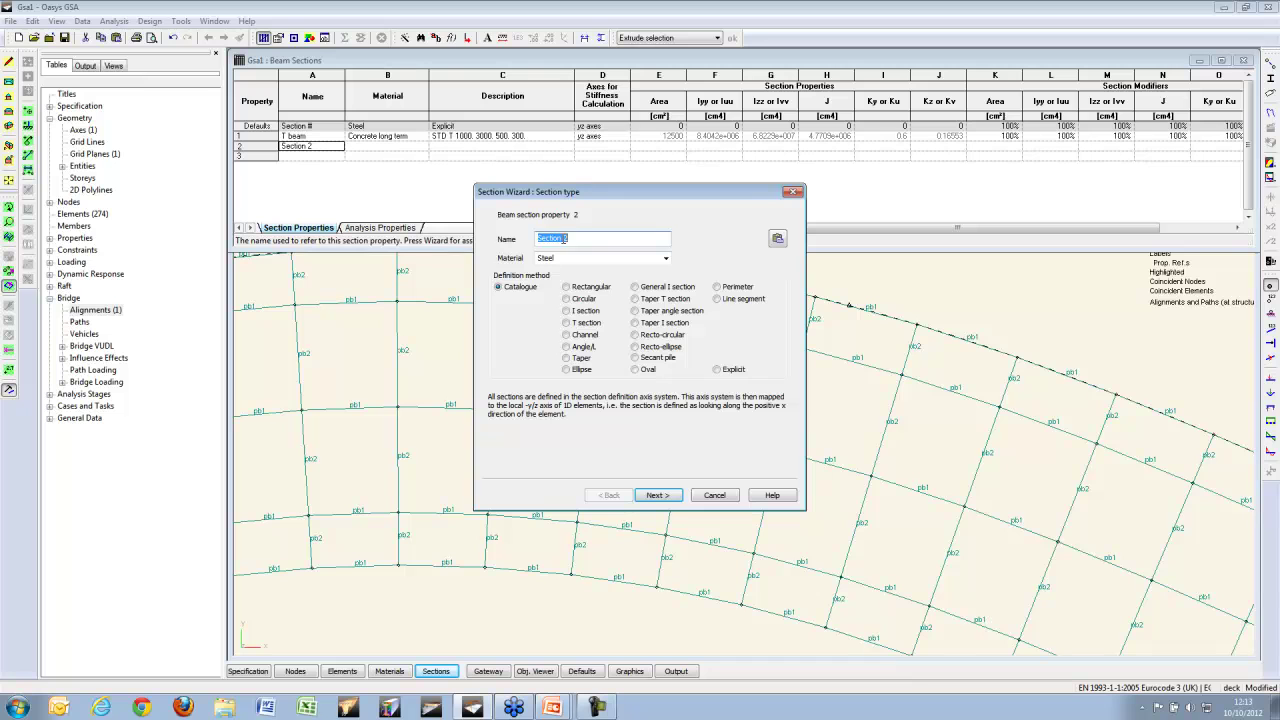
pyautogui.write('Slab')
pyautogui.press('Tab')
pyautogui.hotkey('alt', 'Down')
pyautogui.press('Down')
pyautogui.press('Return')
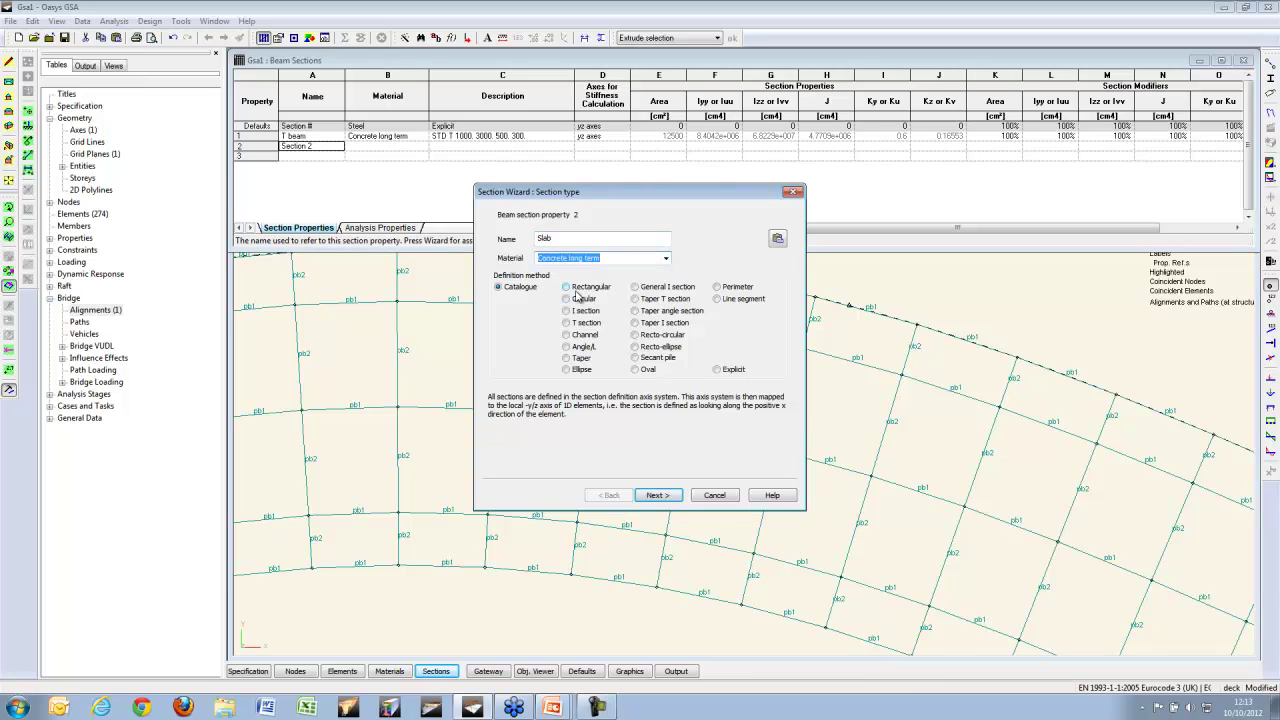
pyautogui.click(595, 291)
pyautogui.press('Return')
pyautogui.click(606, 279)
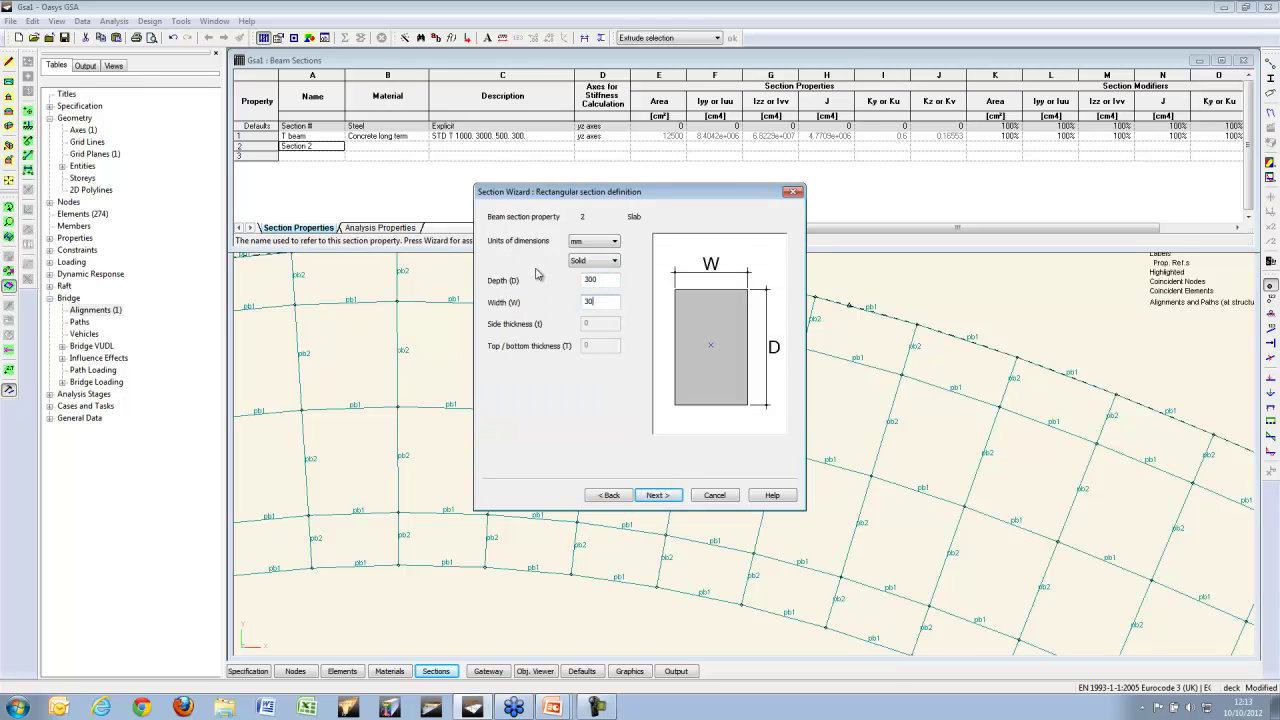
pyautogui.press('Return')
pyautogui.press('Return')
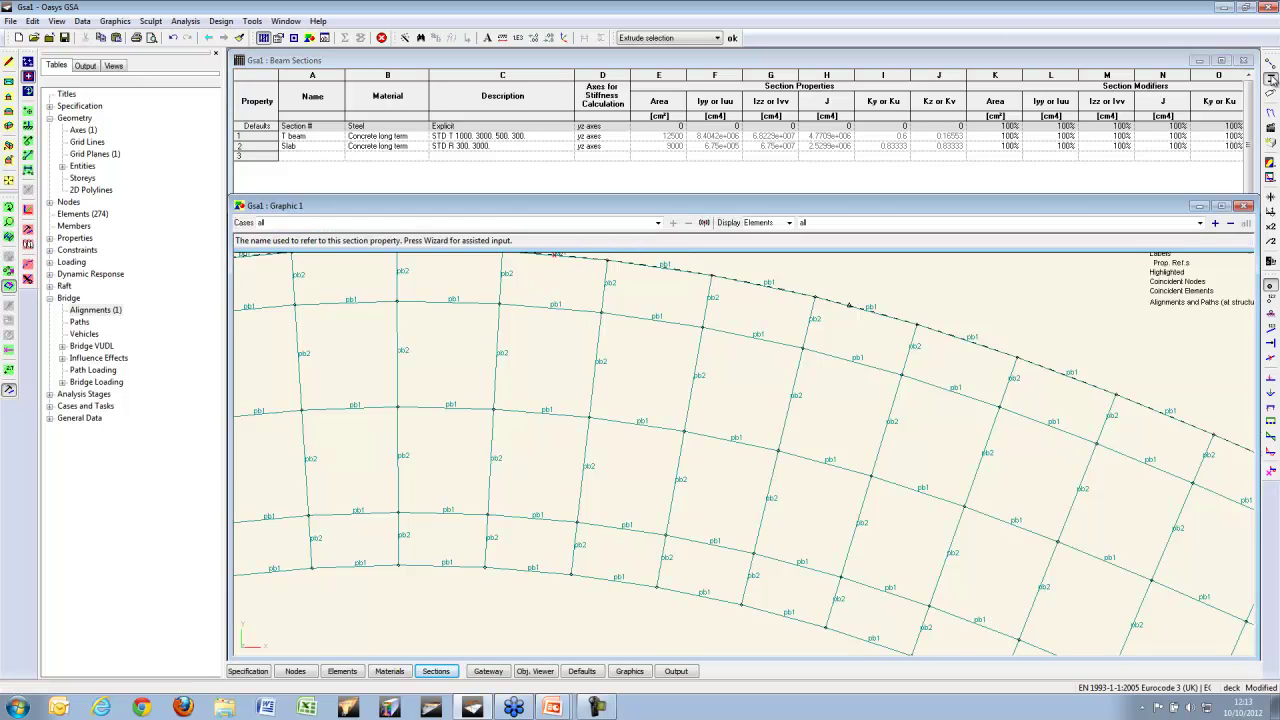
# Step: Render the deck as shrunken solid sections in a low-angle 3-D view showing the T beam downstands
pyautogui.click(1270, 78)
pyautogui.scroll(-2, 955, 270)
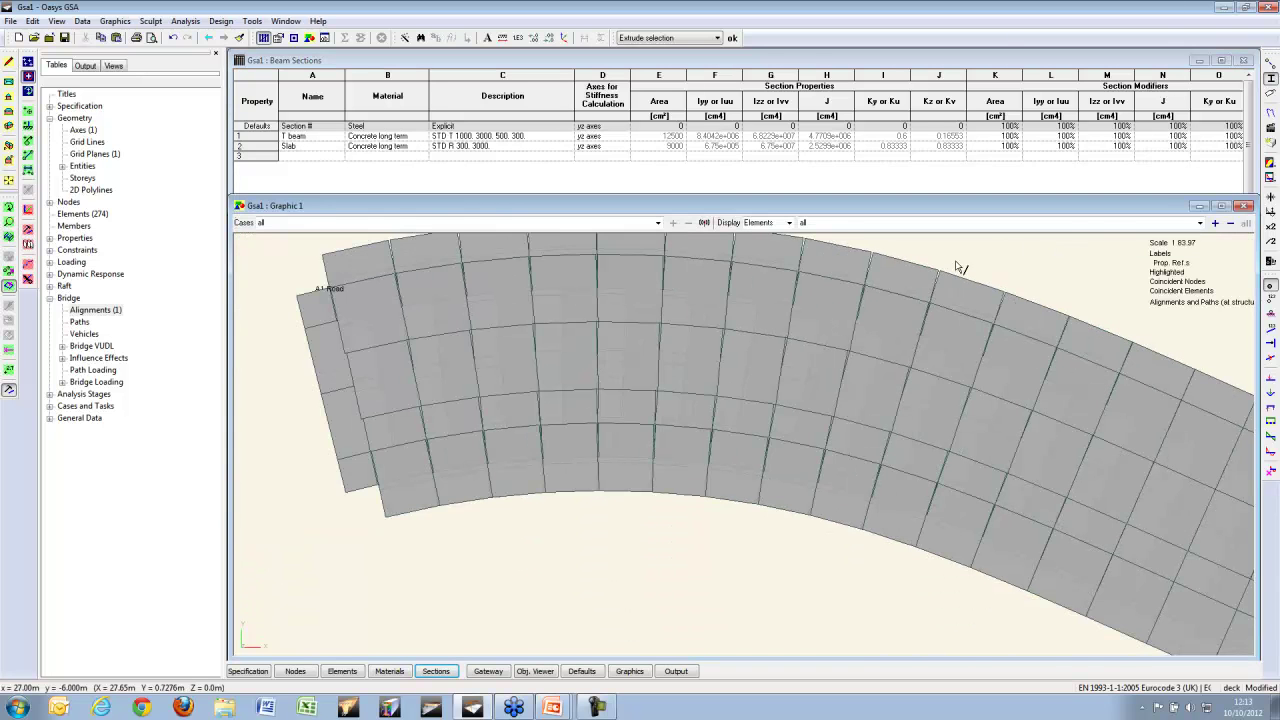
pyautogui.click(1271, 63)
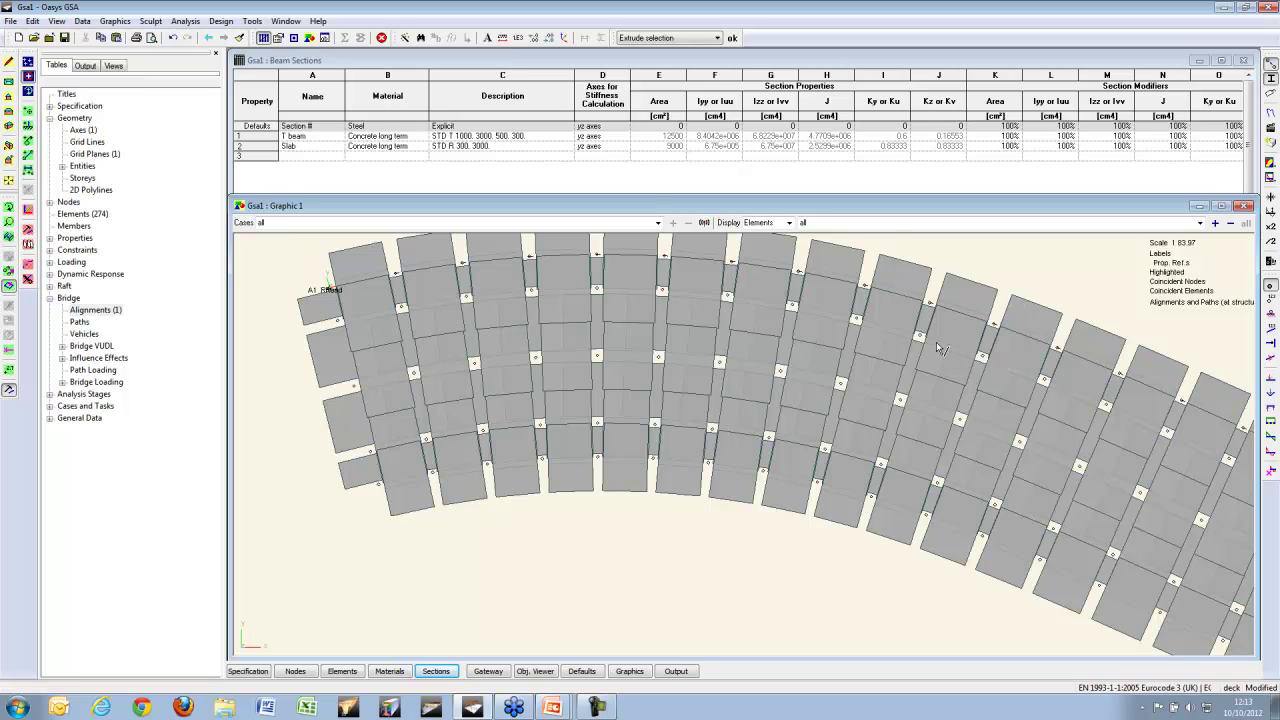
pyautogui.moveTo(936, 342); pyautogui.dragTo(764, 469)
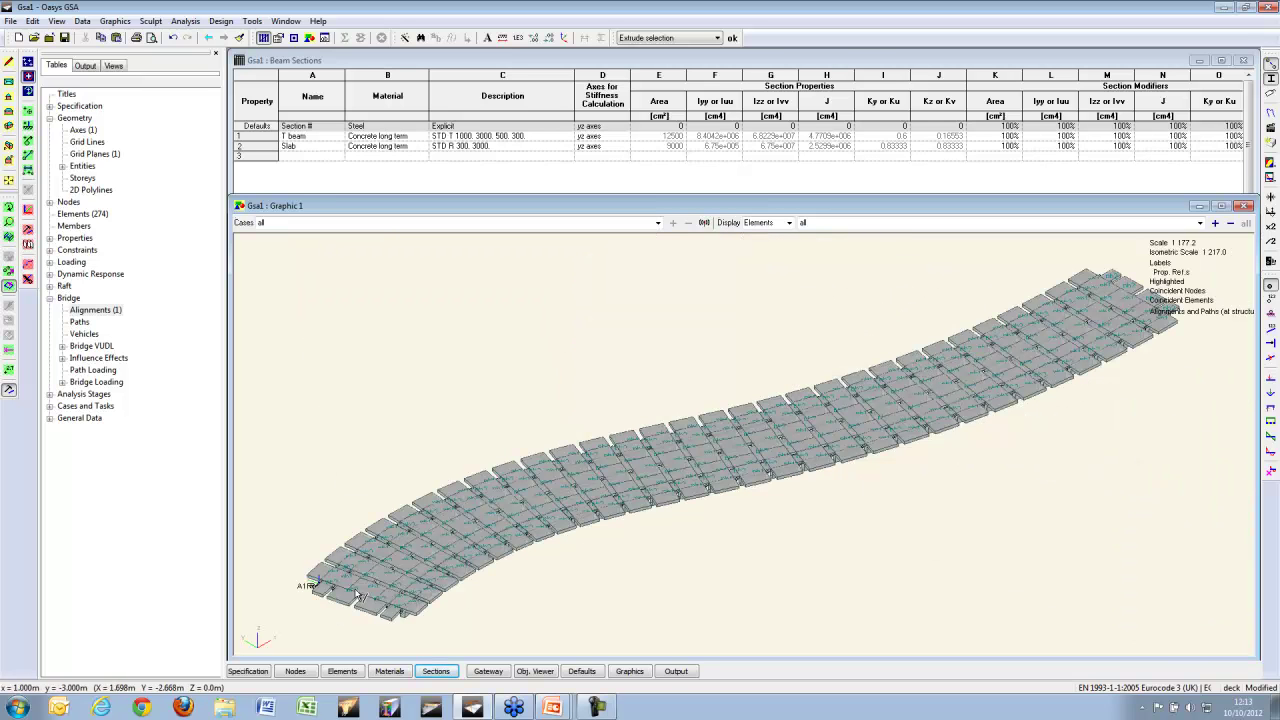
pyautogui.moveTo(455, 581); pyautogui.dragTo(434, 543)
pyautogui.scroll(3, 535, 462)
pyautogui.scroll(1, 535, 462)
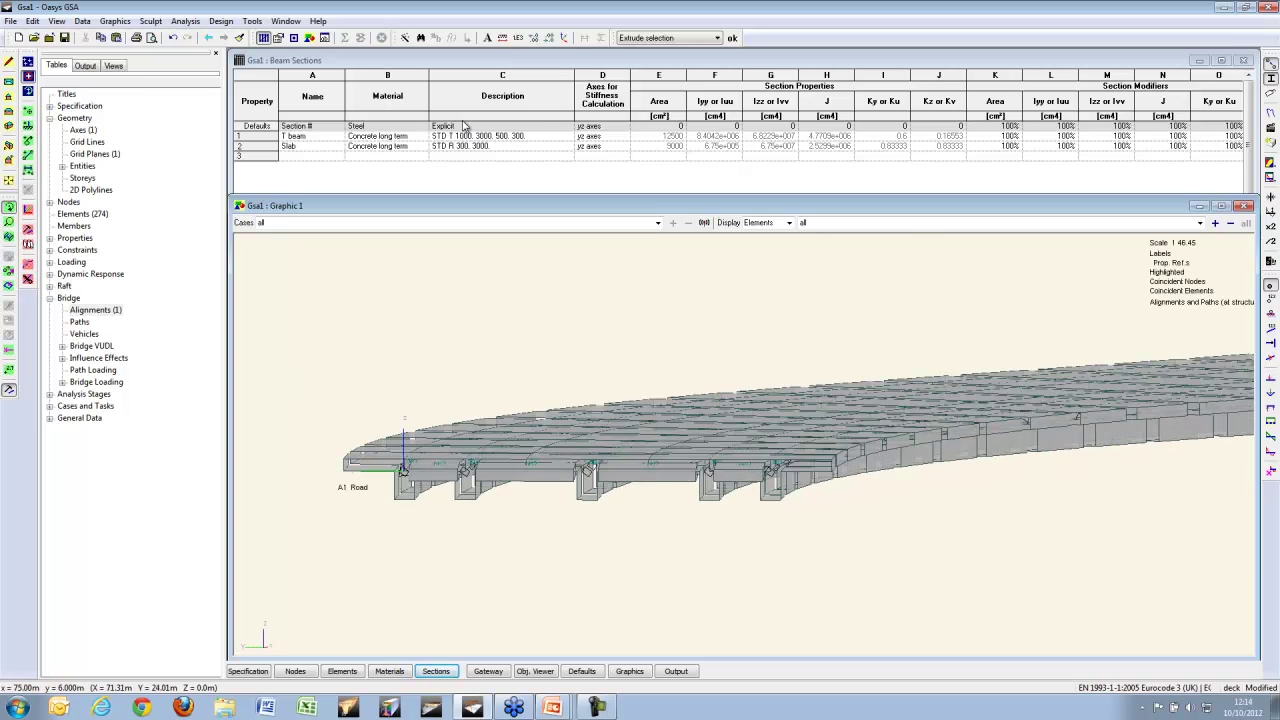
# Step: Create a user-defined short-term C40/50 concrete material with the Material Wizard
pyautogui.click(50, 238)
pyautogui.click(62, 250)
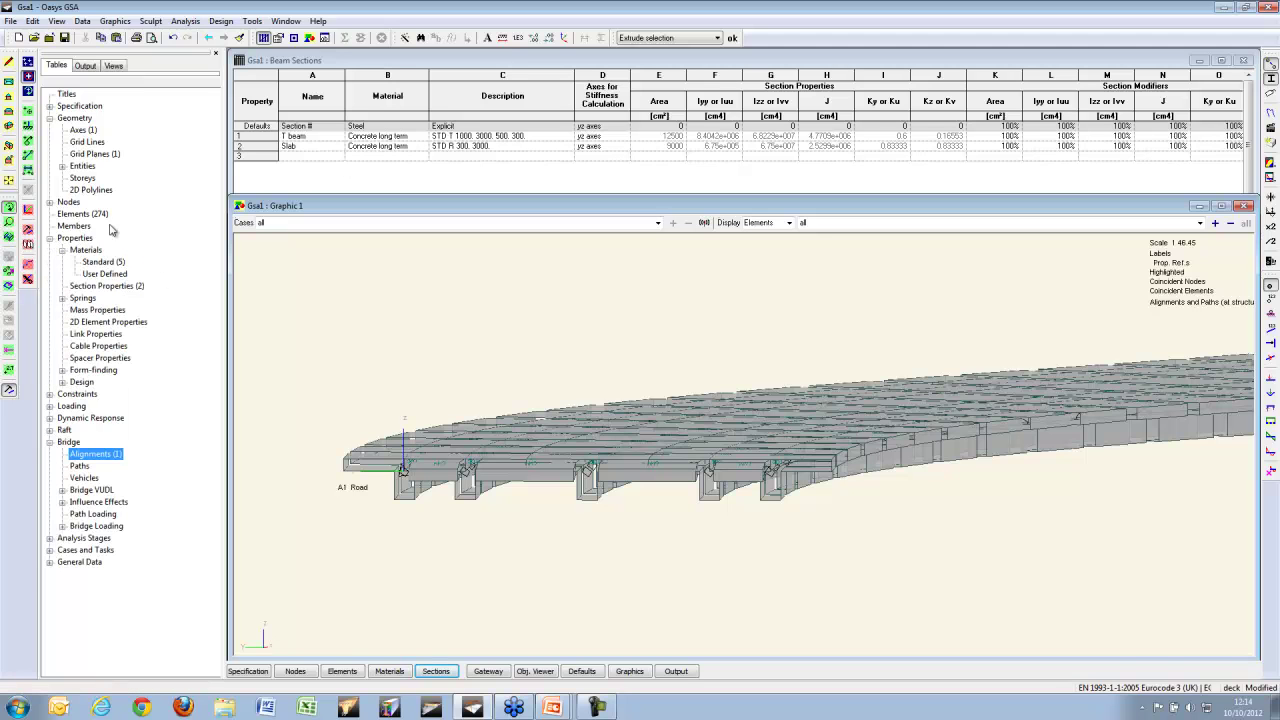
pyautogui.doubleClick(106, 274)
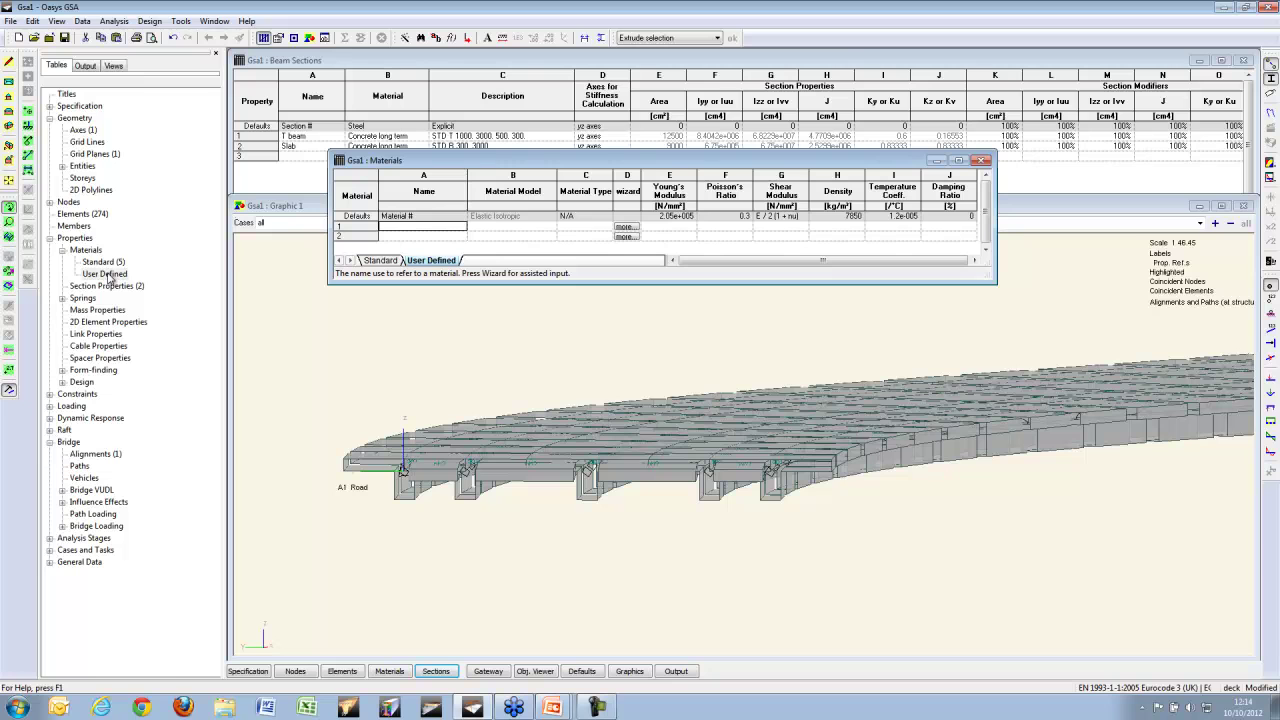
pyautogui.click(621, 228)
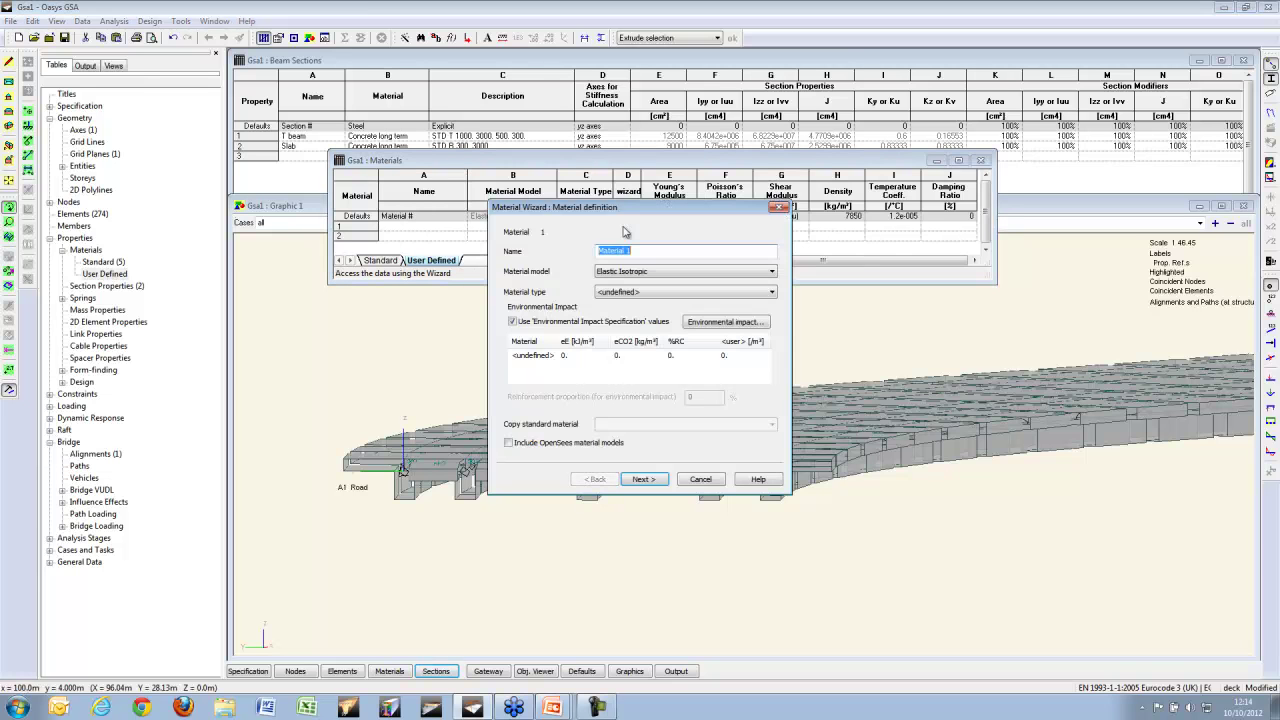
pyautogui.click(643, 292)
pyautogui.click(645, 323)
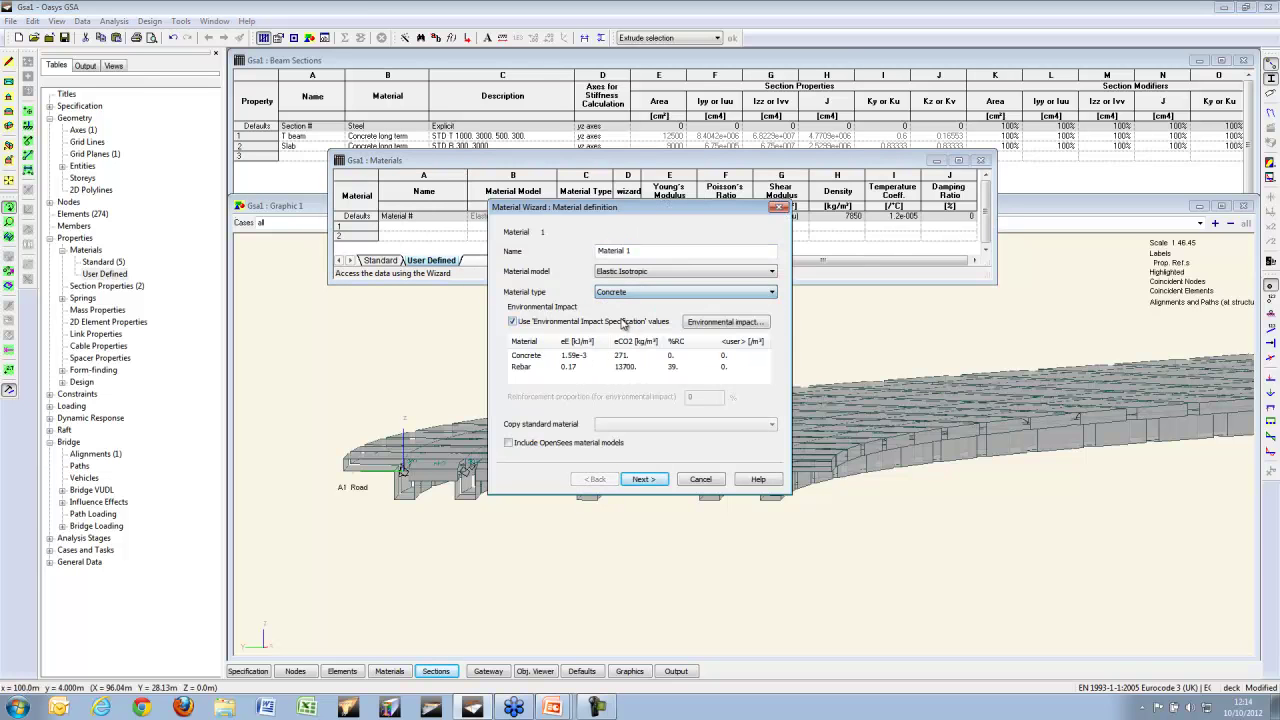
pyautogui.click(643, 479)
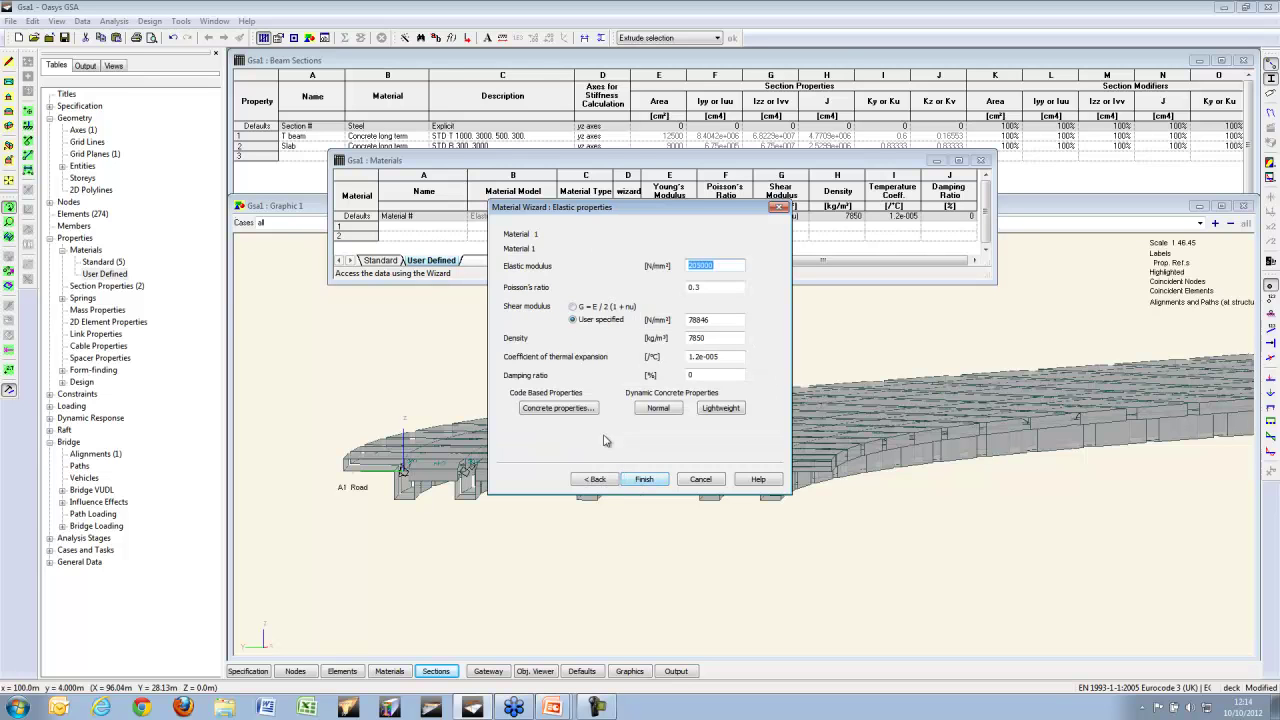
pyautogui.click(563, 409)
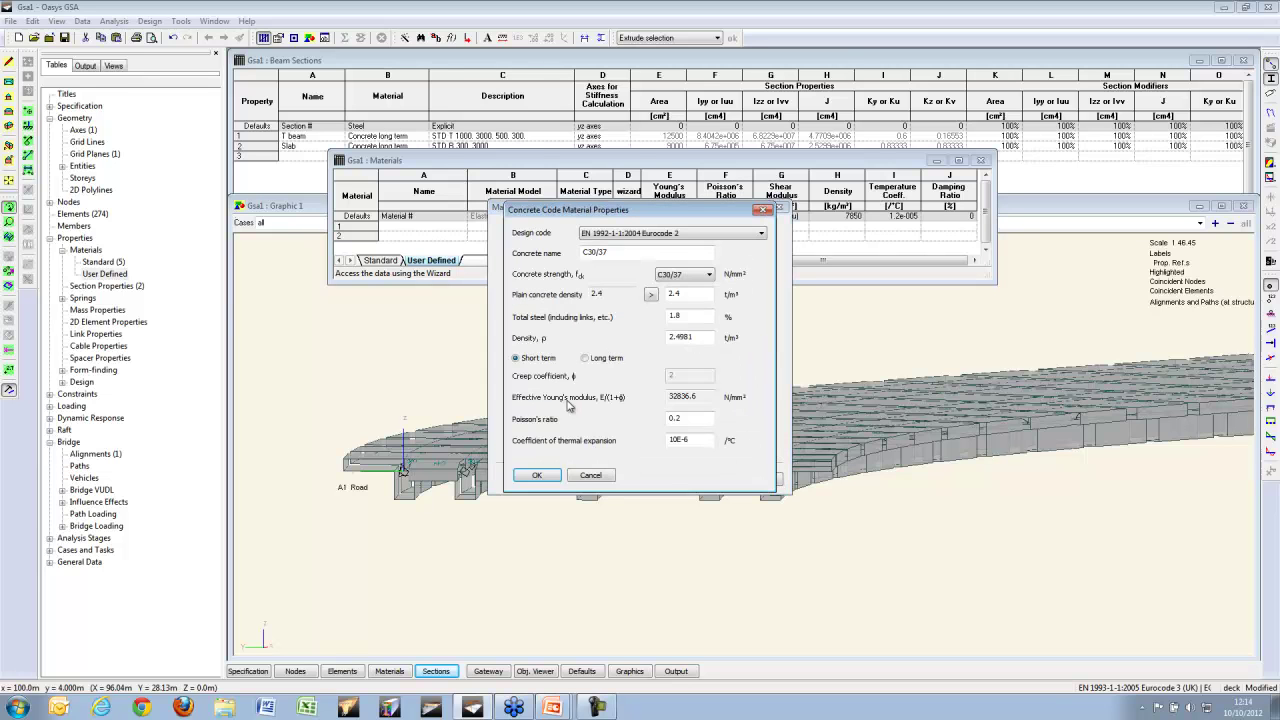
pyautogui.click(697, 277)
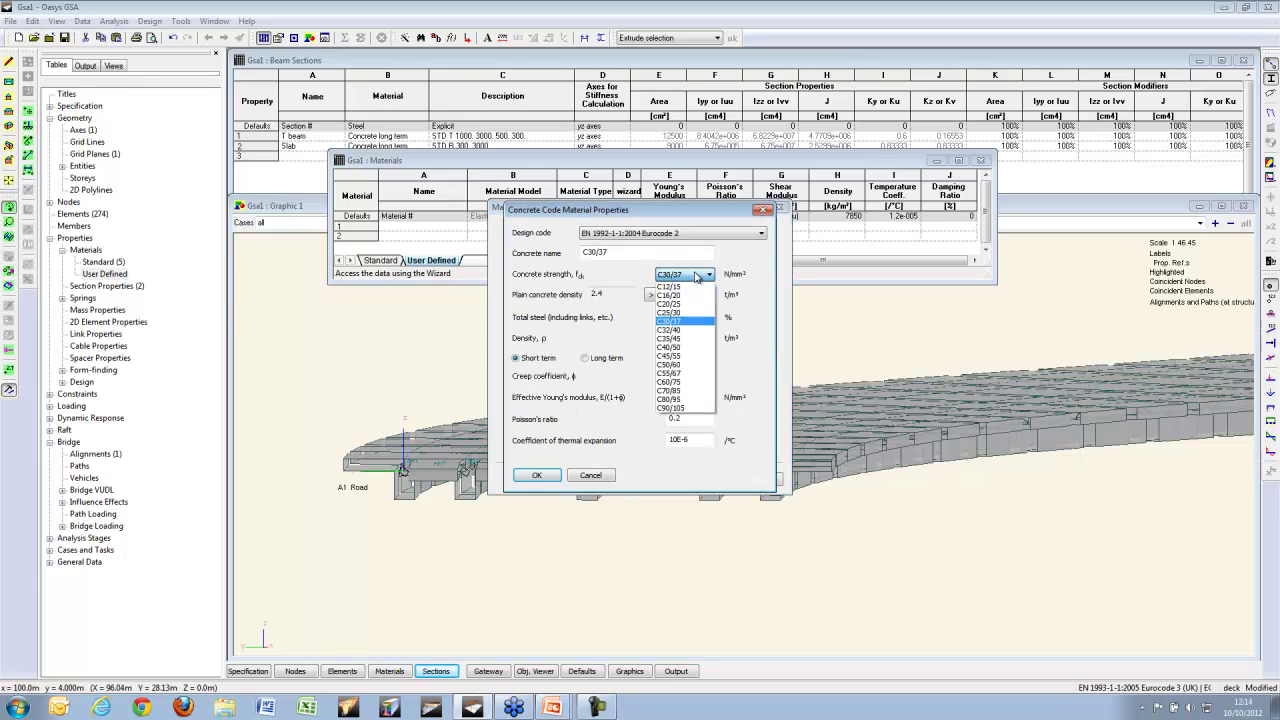
pyautogui.click(697, 347)
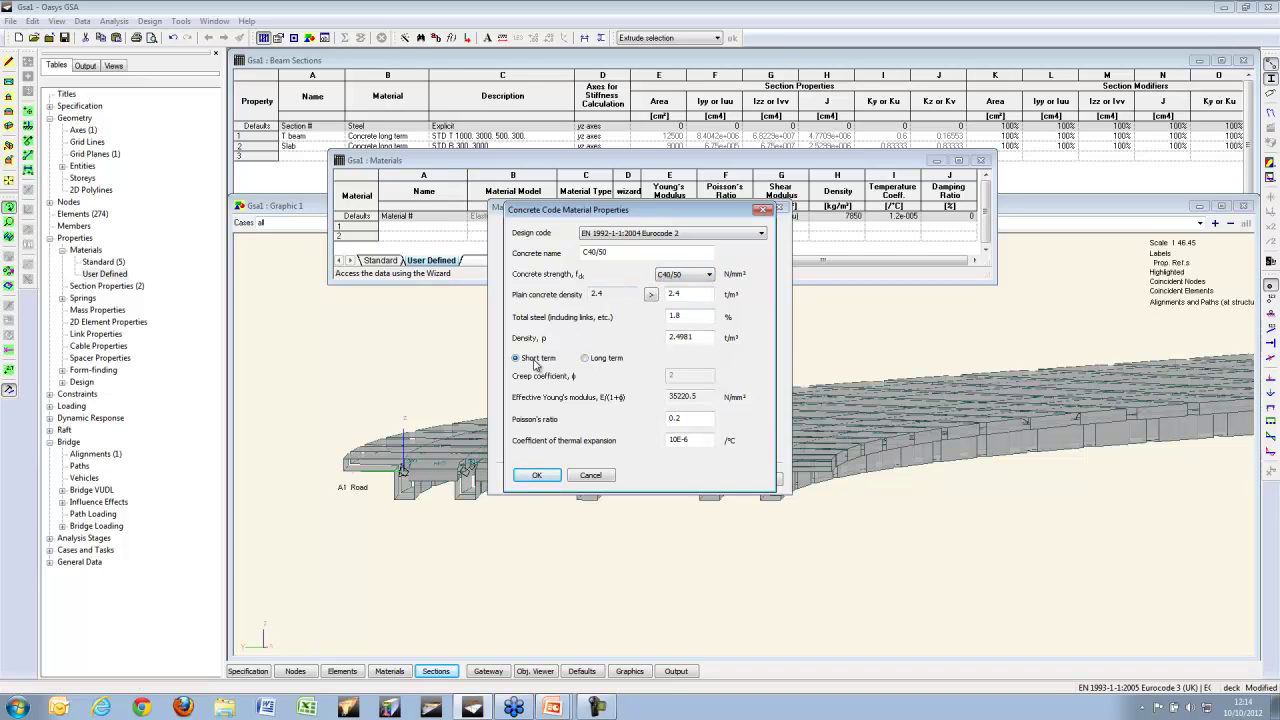
pyautogui.click(587, 359)
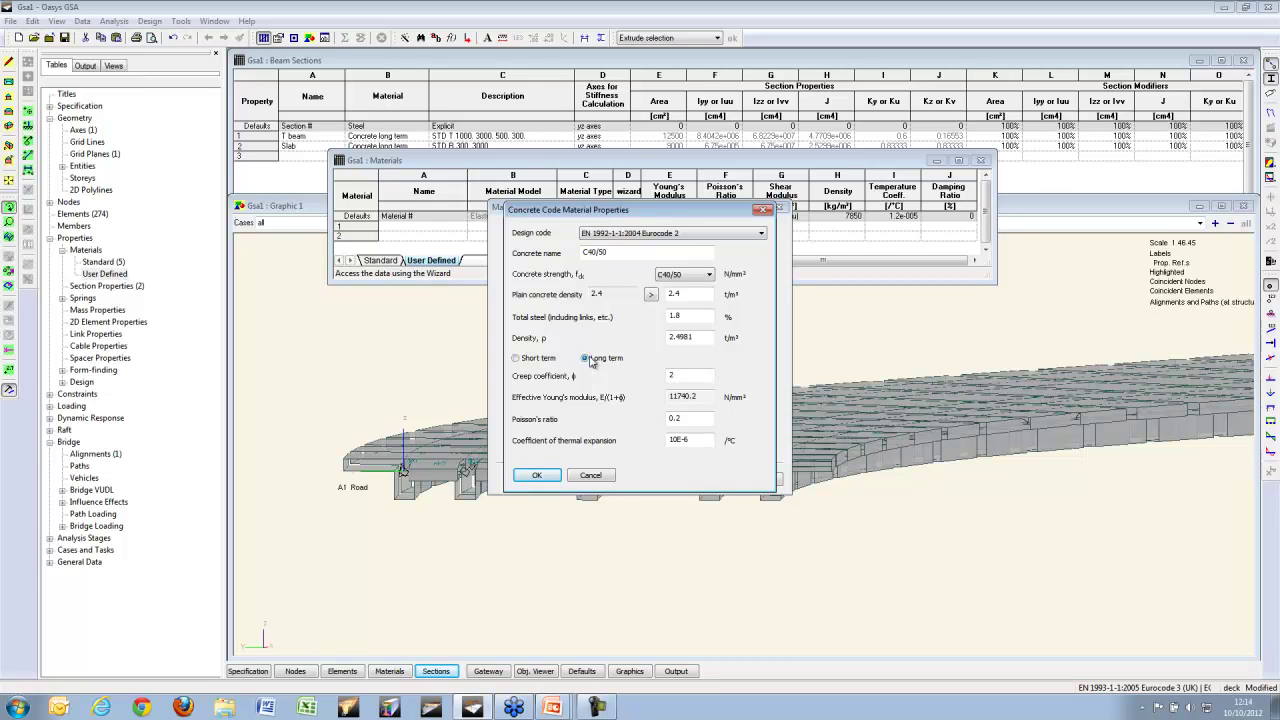
pyautogui.click(516, 358)
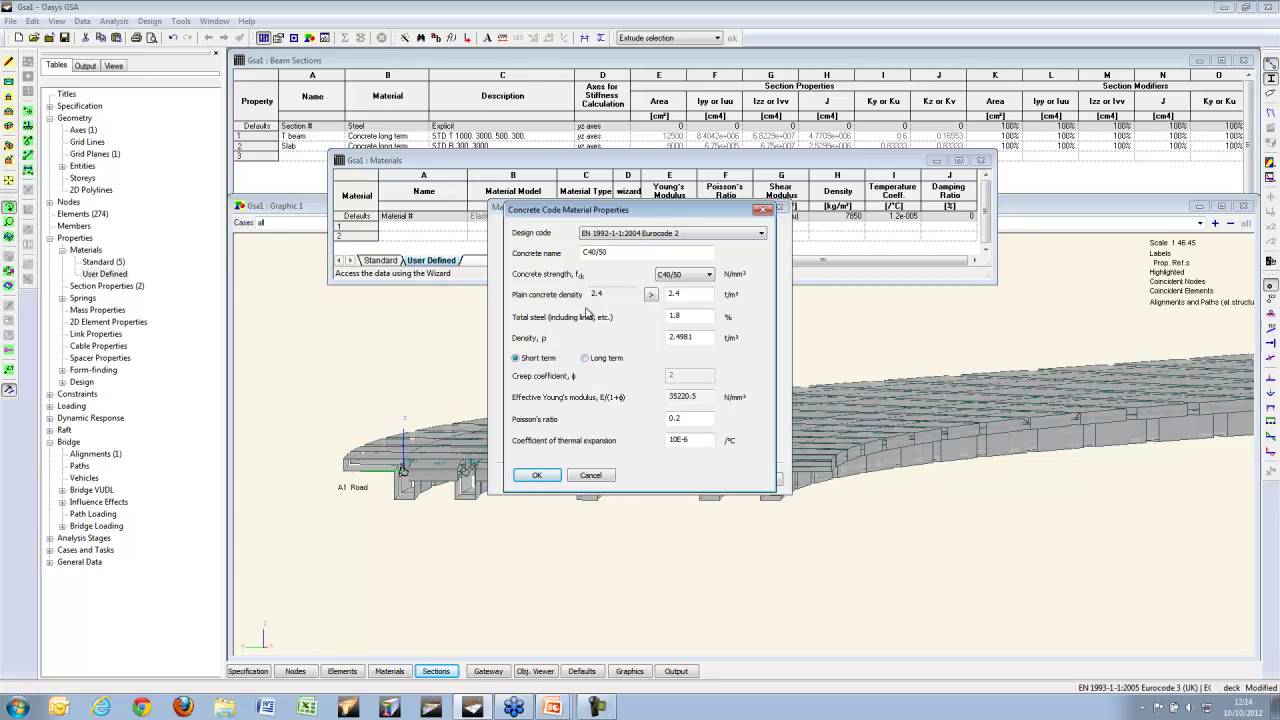
pyautogui.click(538, 475)
pyautogui.click(643, 479)
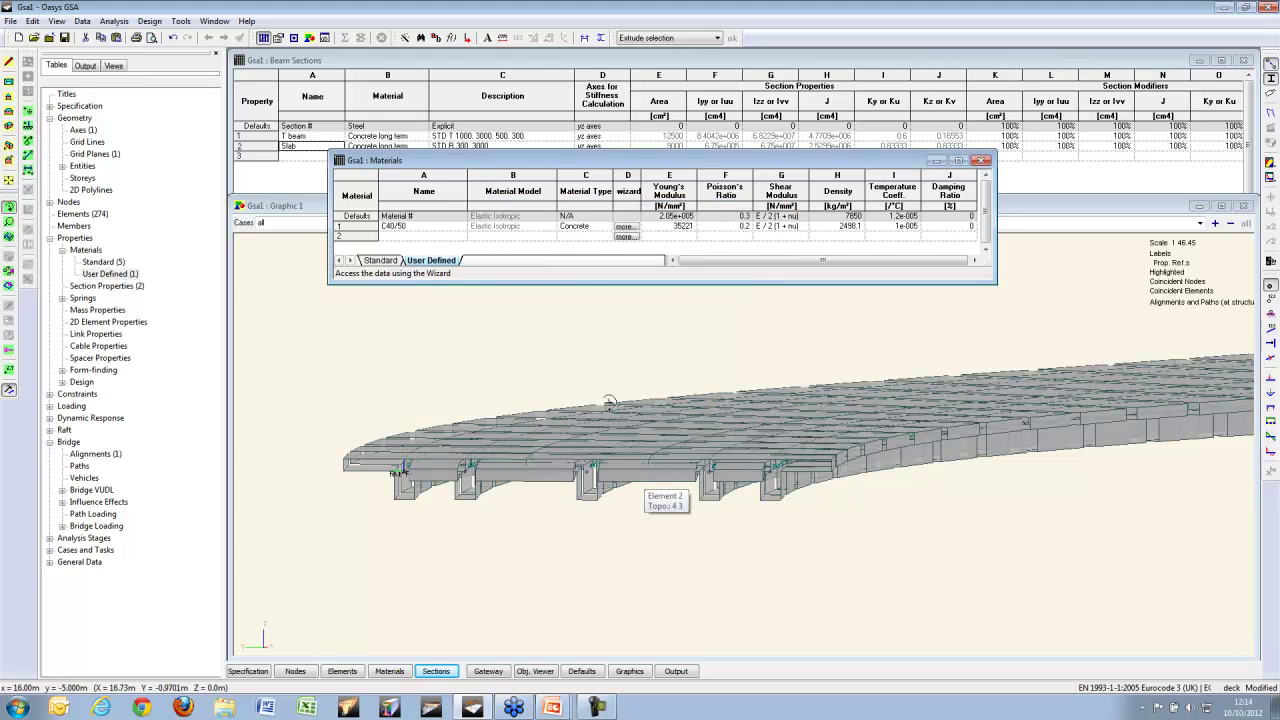
# Step: Assign material 1 : C40/50 to the T beam and Slab sections and close the materials table
pyautogui.moveTo(592, 162); pyautogui.dragTo(558, 254)
pyautogui.click(423, 136)
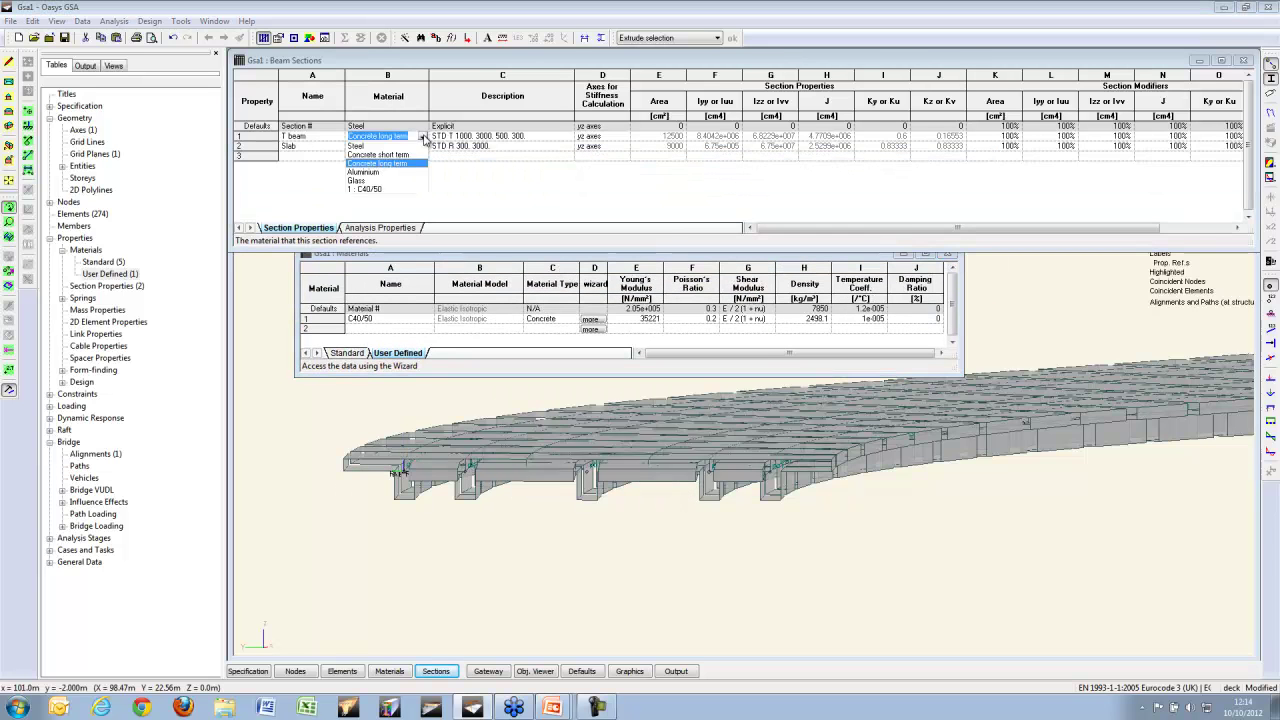
pyautogui.click(400, 166)
pyautogui.click(423, 146)
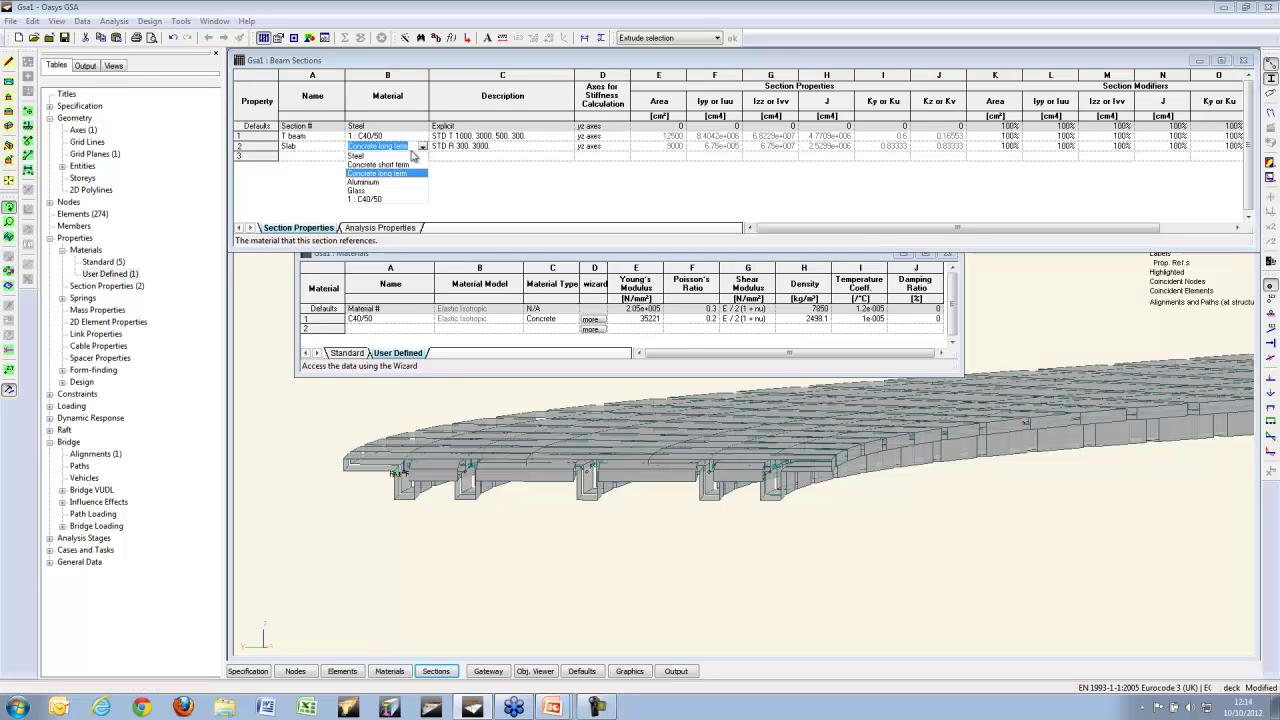
pyautogui.click(380, 174)
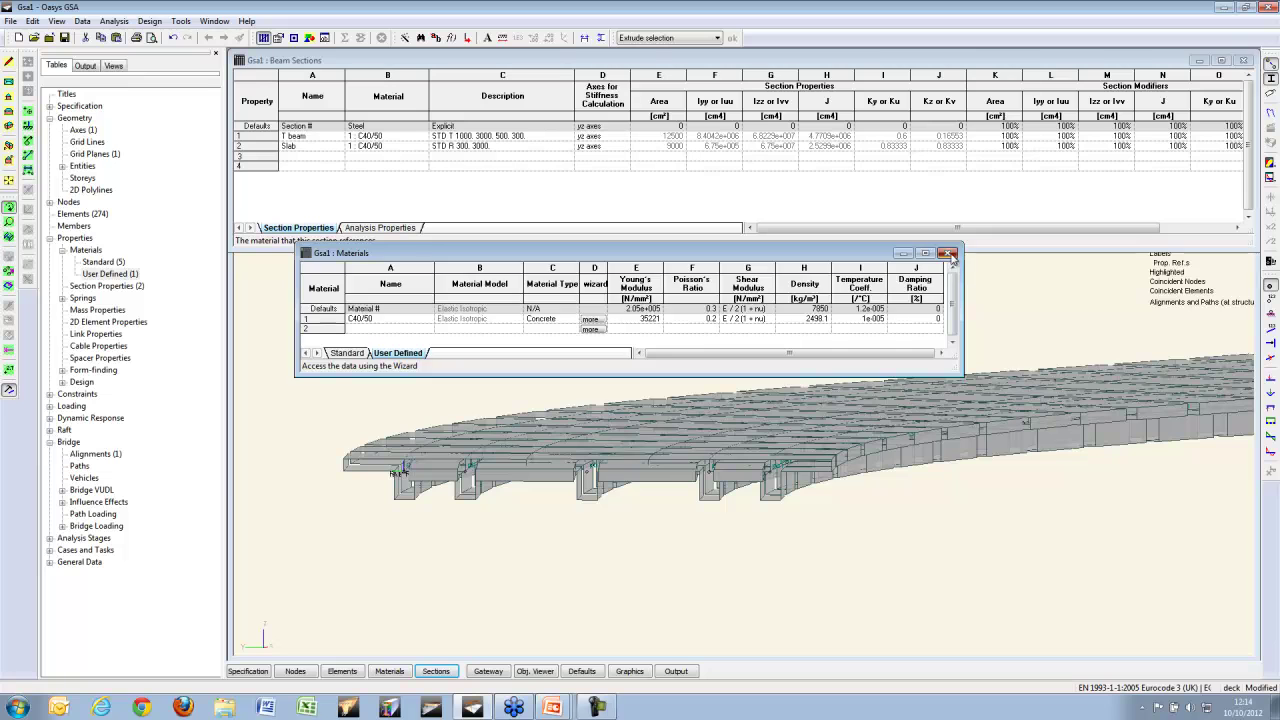
pyautogui.click(948, 254)
# Step: Close the Beam Sections table and show the maximized deck as a pb1/pb2-labelled wireframe
pyautogui.click(1242, 61)
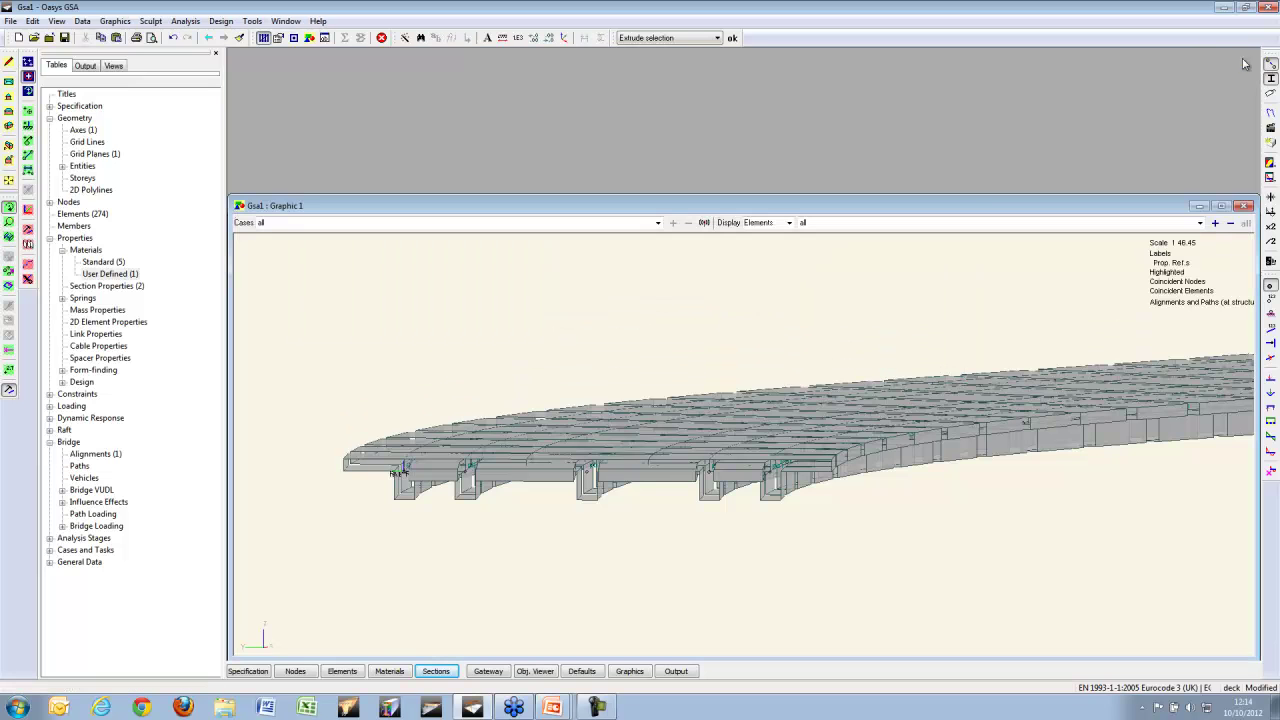
pyautogui.doubleClick(979, 206)
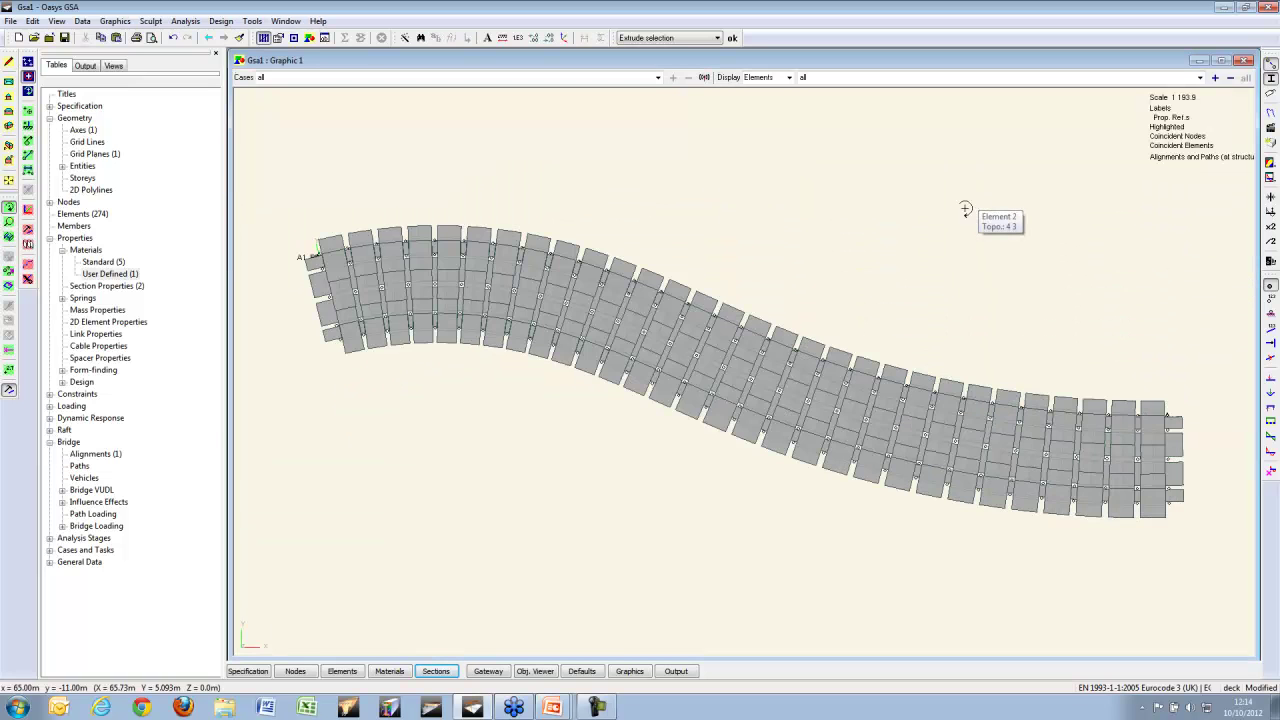
pyautogui.click(1271, 78)
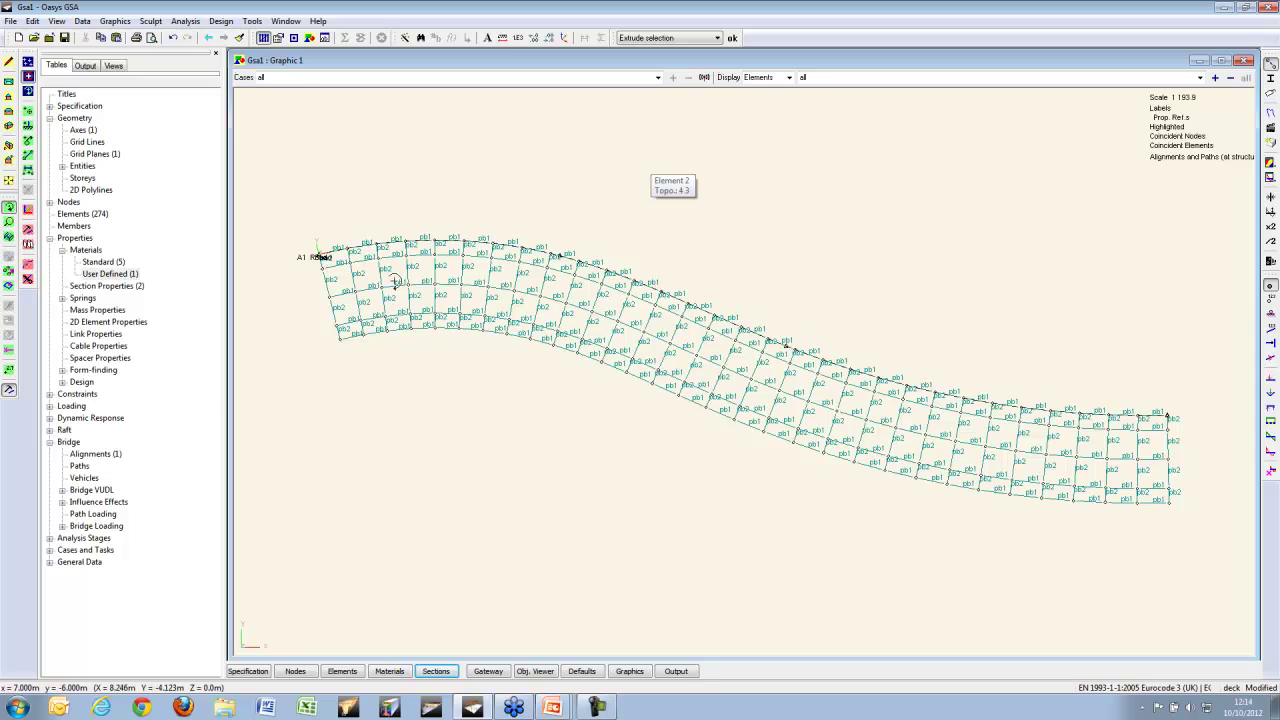
pyautogui.click(821, 75)
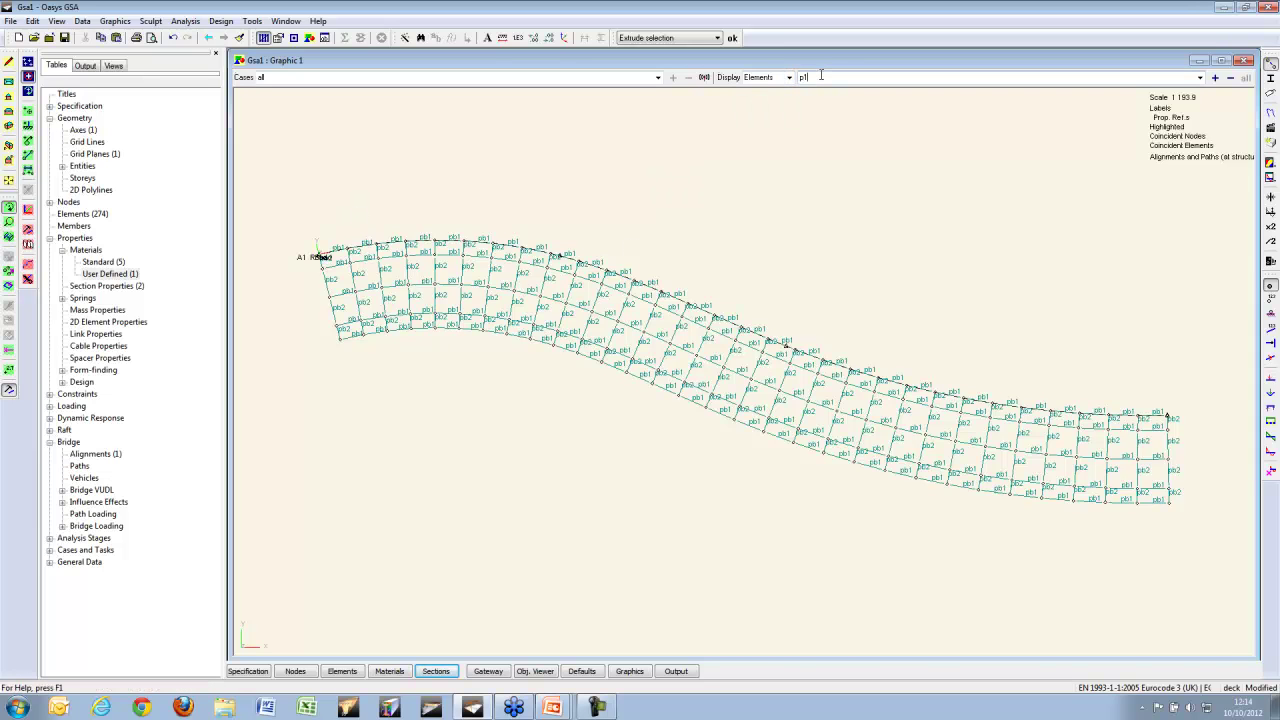
# Step: Display only P1 elements and box-select the edge-row elements at both deck ends
pyautogui.write('p1')
pyautogui.press('Return')
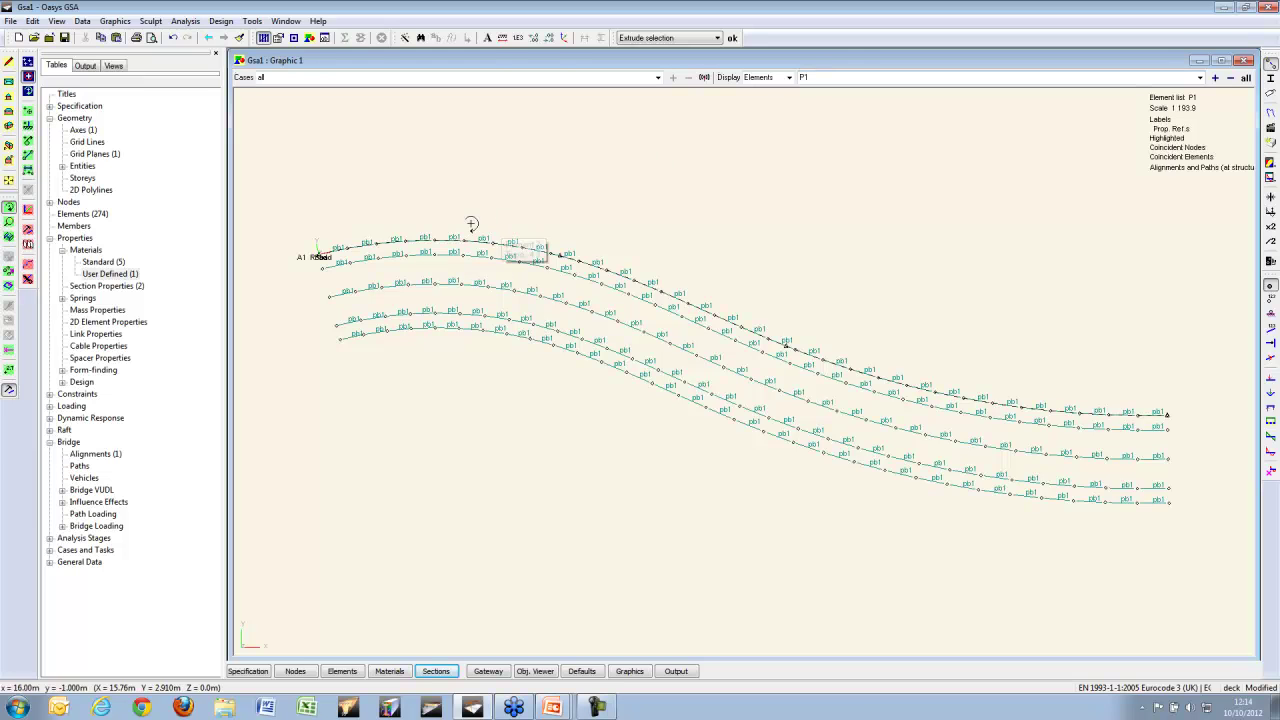
pyautogui.click(10, 287)
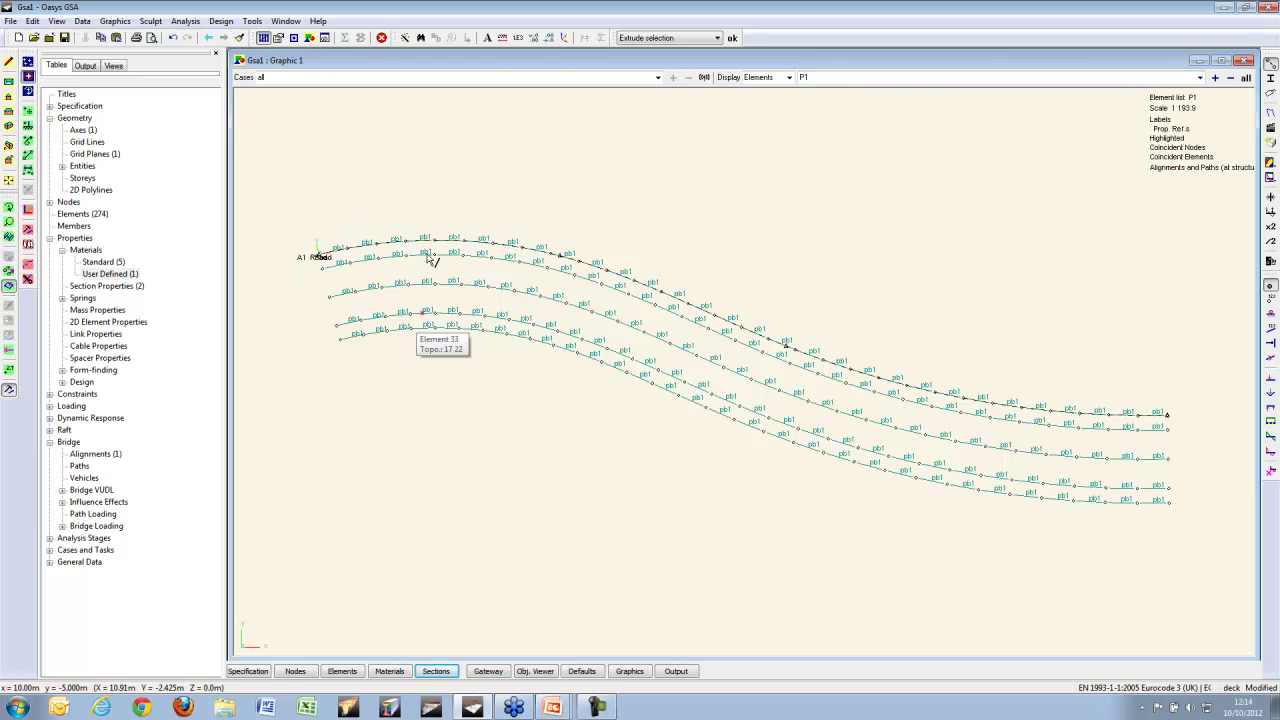
pyautogui.moveTo(281, 174); pyautogui.dragTo(694, 255)
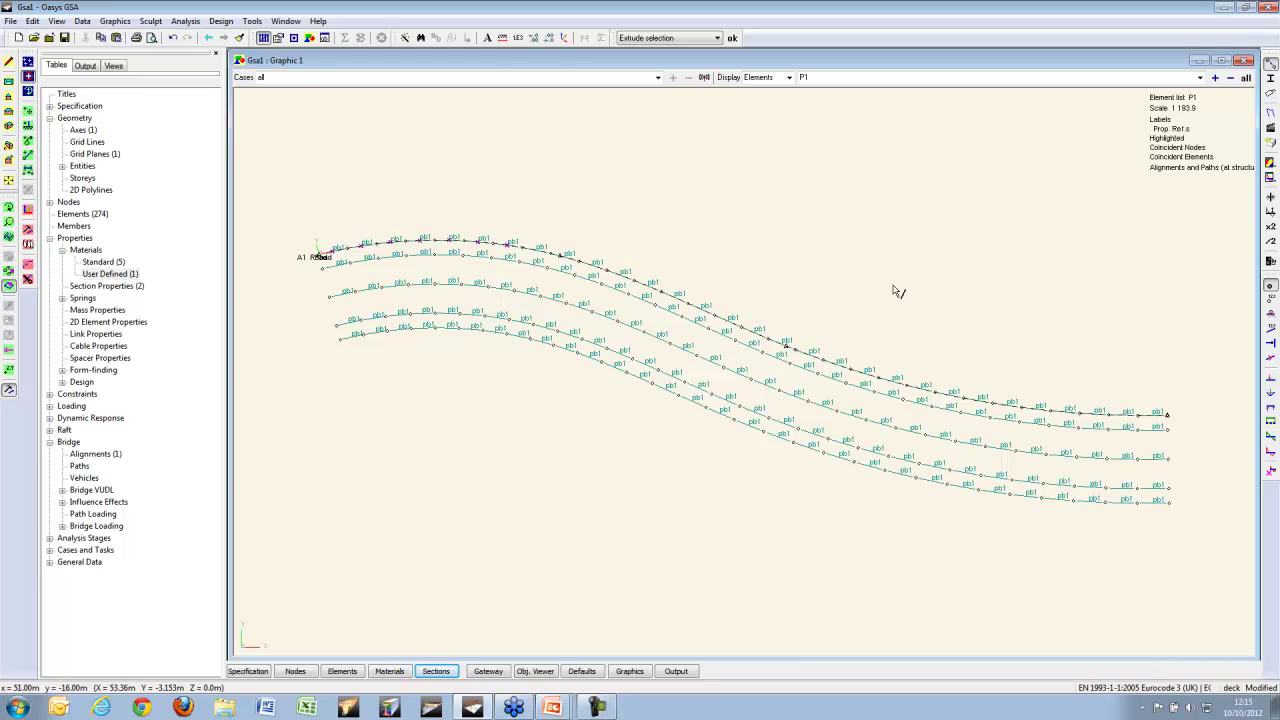
pyautogui.moveTo(1196, 337); pyautogui.dragTo(1007, 418)
pyautogui.moveTo(1172, 550); pyautogui.dragTo(910, 490)
pyautogui.moveTo(547, 387); pyautogui.dragTo(378, 334)
pyautogui.moveTo(477, 349); pyautogui.dragTo(349, 332)
# Step: Rotate the view and box-select the remaining outer-row elements
pyautogui.press('Left')
pyautogui.press('Left')
pyautogui.press('Left')
pyautogui.press('Left')
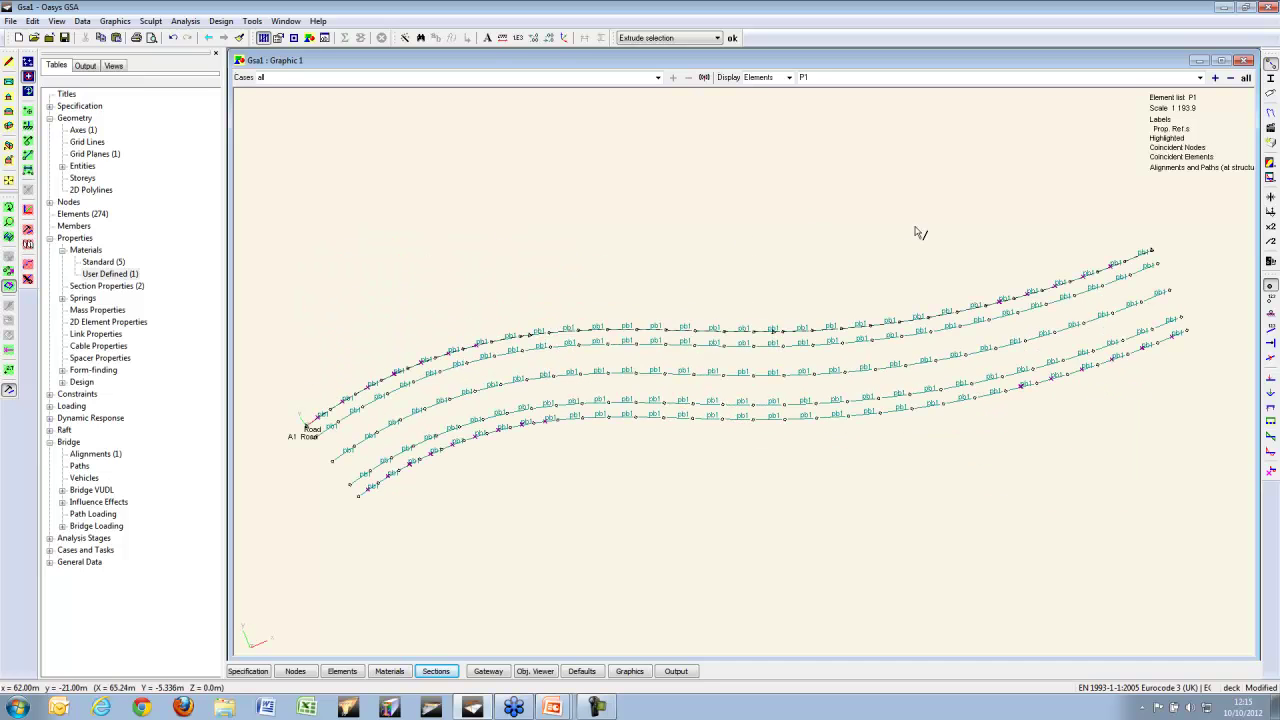
pyautogui.moveTo(885, 249); pyautogui.dragTo(508, 342)
pyautogui.moveTo(936, 498); pyautogui.dragTo(550, 412)
pyautogui.press('Up')
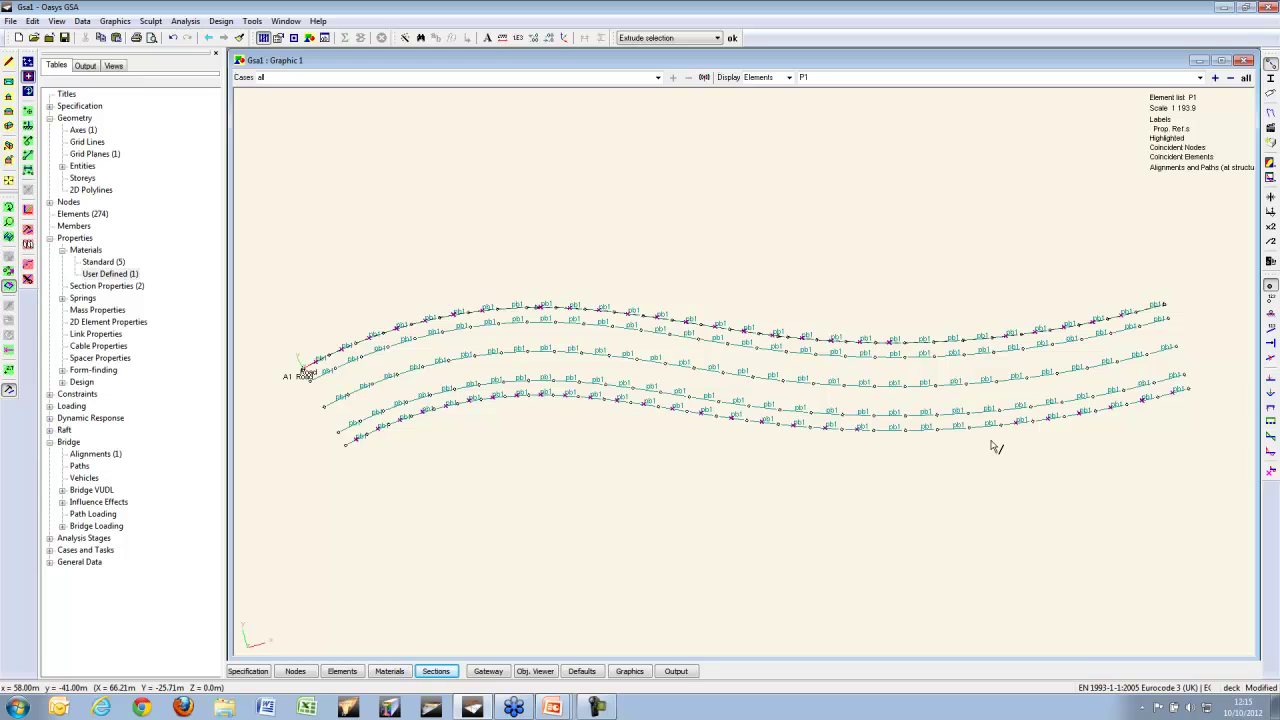
pyautogui.moveTo(1024, 309); pyautogui.dragTo(904, 358)
pyautogui.moveTo(1044, 461); pyautogui.dragTo(880, 425)
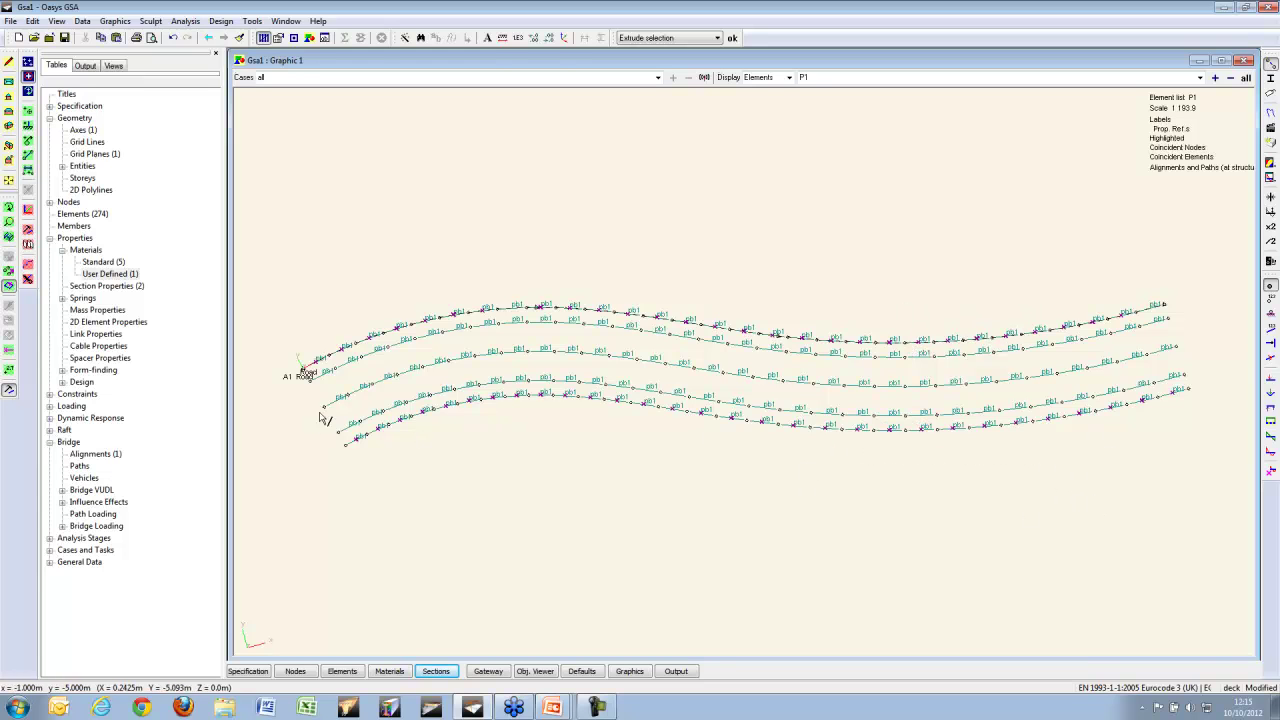
# Step: Make the selected edge elements dummies, then show all elements and zoom in
pyautogui.rightClick(381, 176)
pyautogui.click(438, 183)
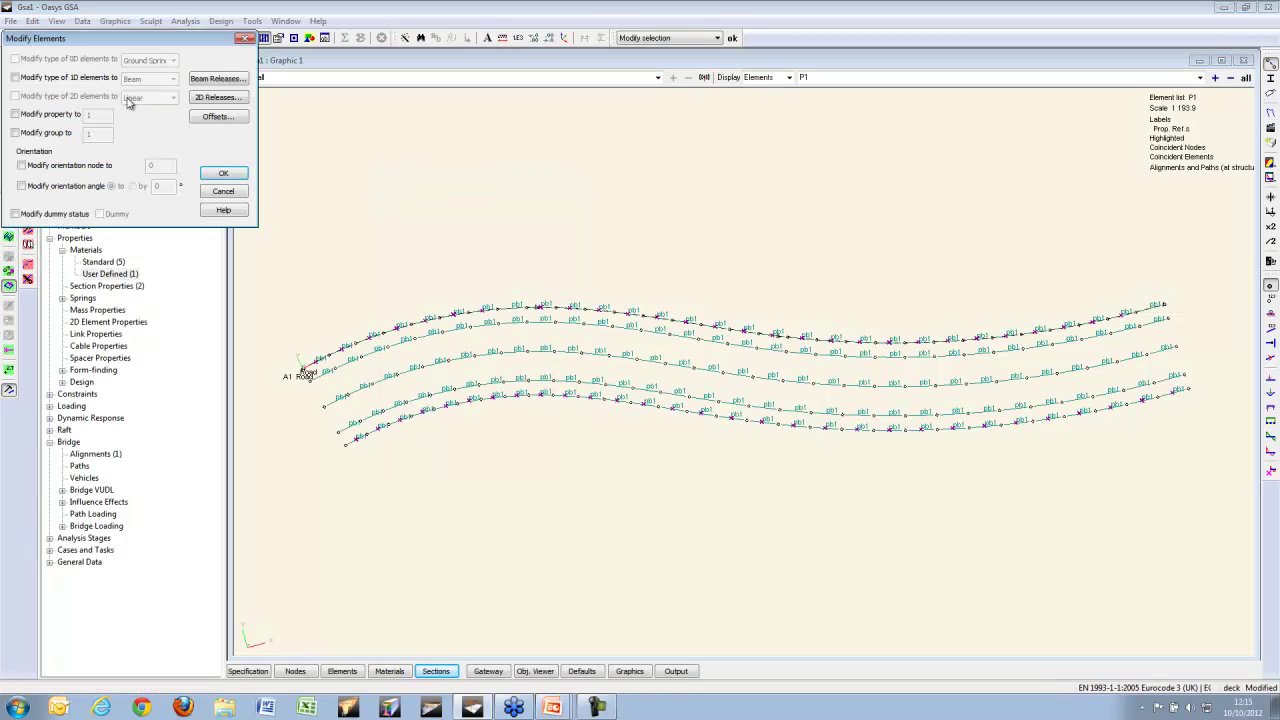
pyautogui.click(16, 214)
pyautogui.click(220, 174)
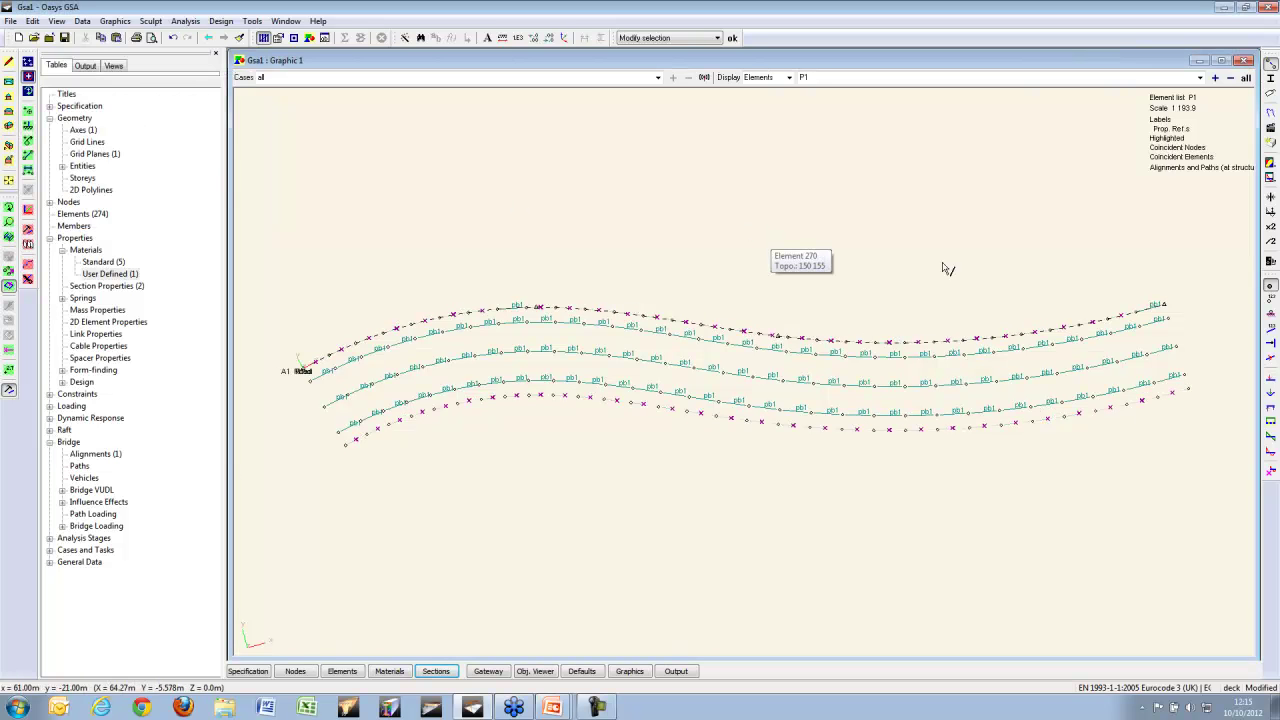
pyautogui.click(1246, 77)
pyautogui.scroll(1, 888, 374)
pyautogui.scroll(4, 888, 374)
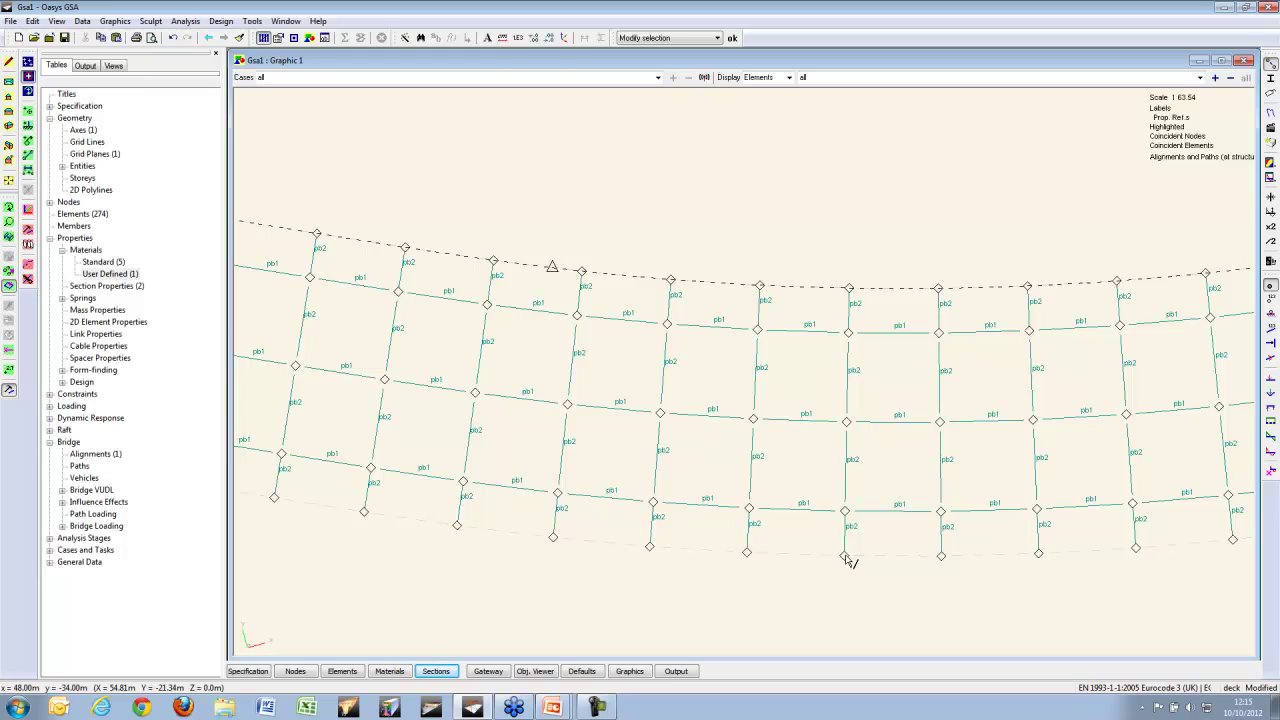
# Step: Turn on drawing of current grid panels, then switch it back off
pyautogui.click(1269, 94)
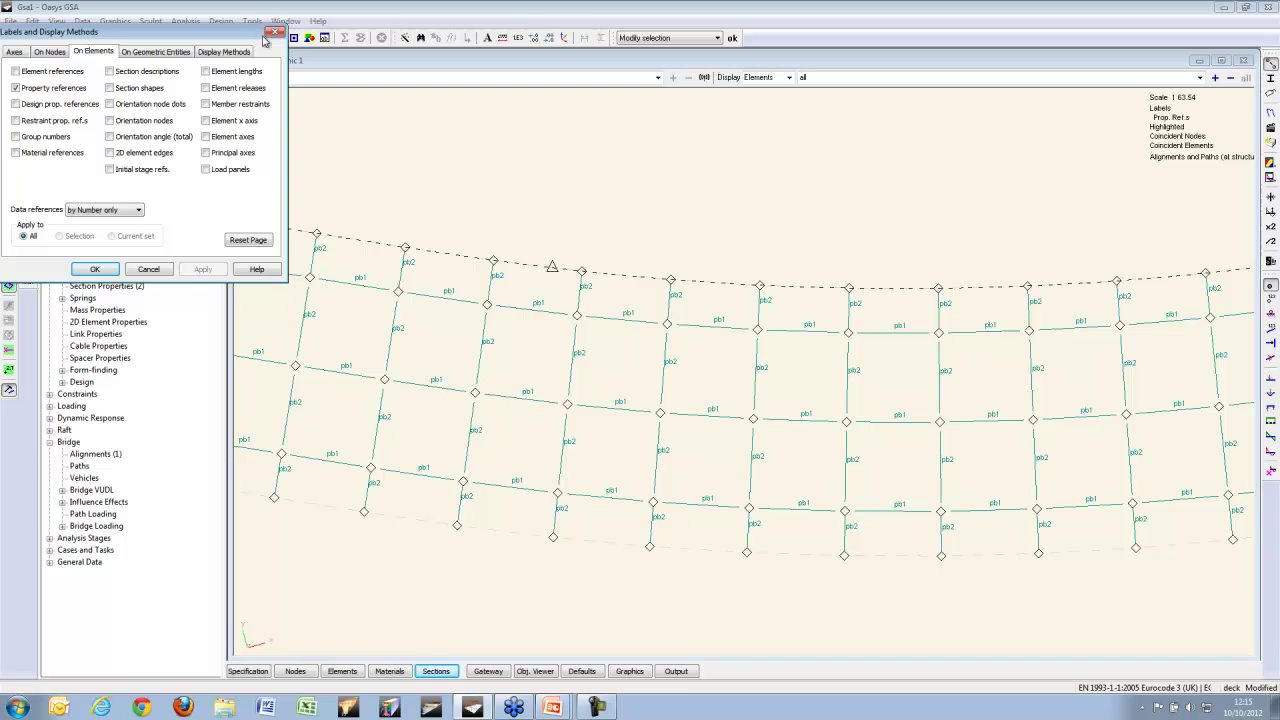
pyautogui.click(234, 51)
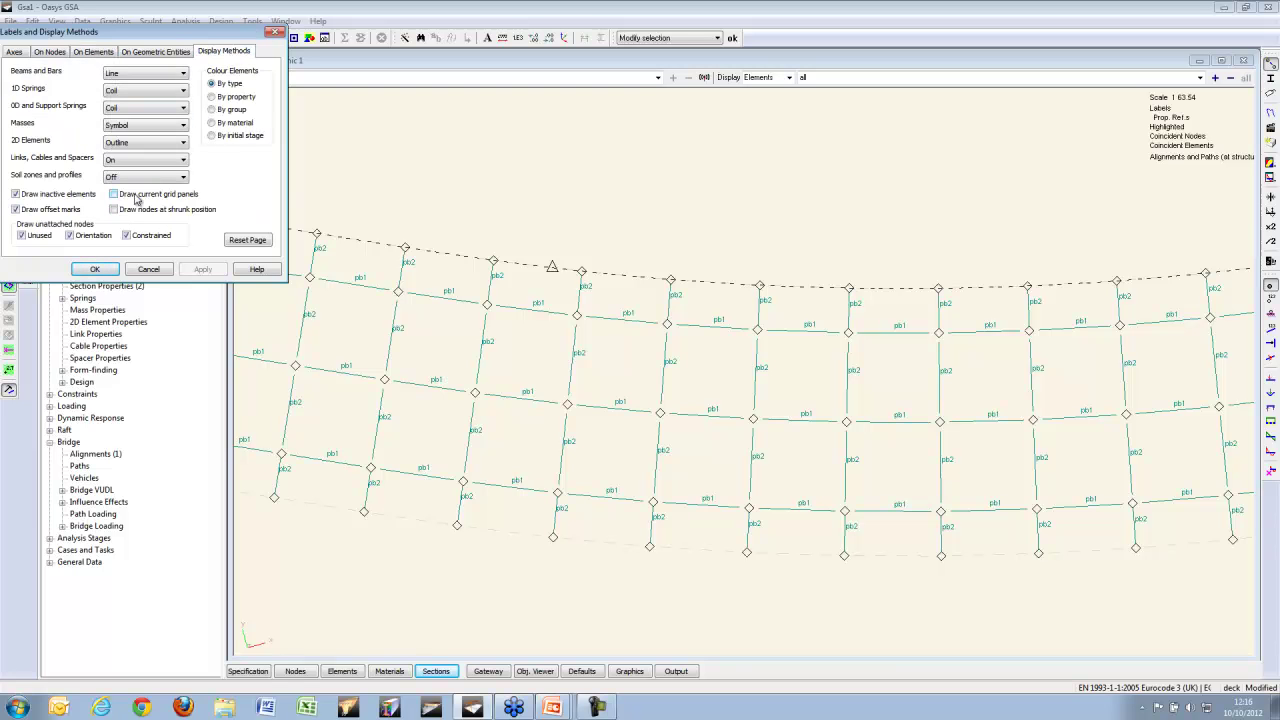
pyautogui.click(136, 196)
pyautogui.click(95, 269)
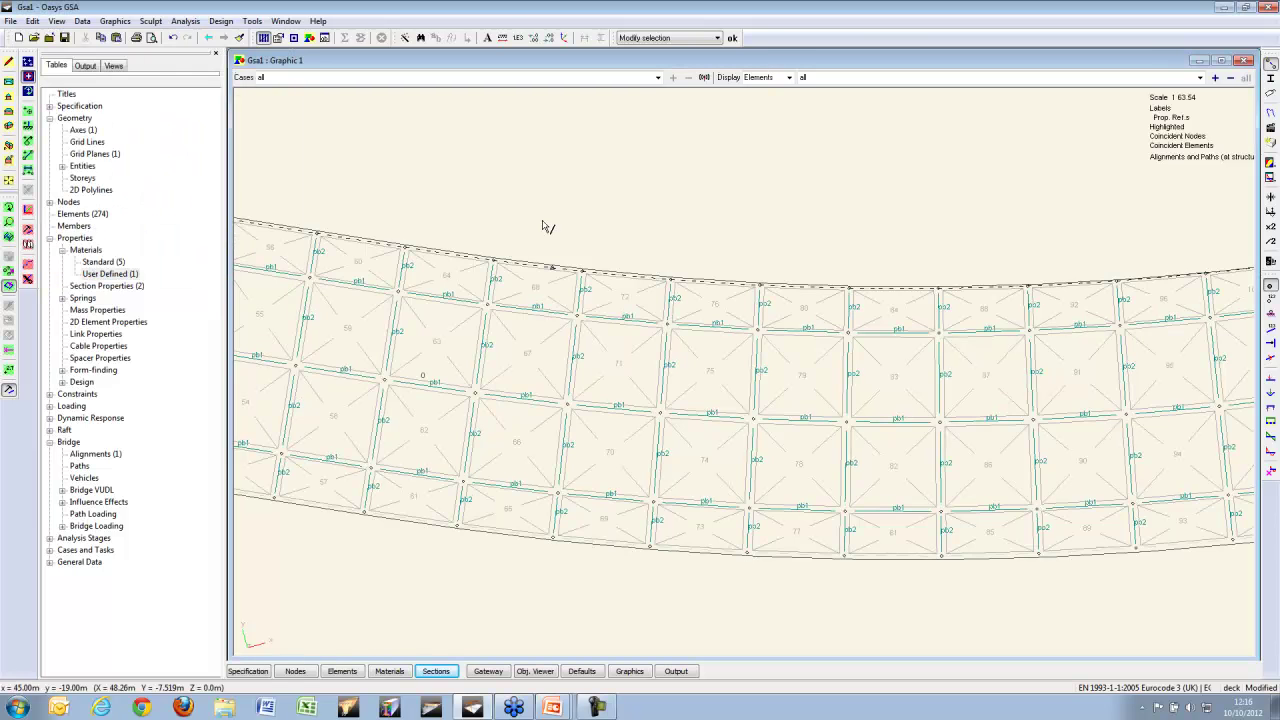
pyautogui.scroll(-4, 547, 228)
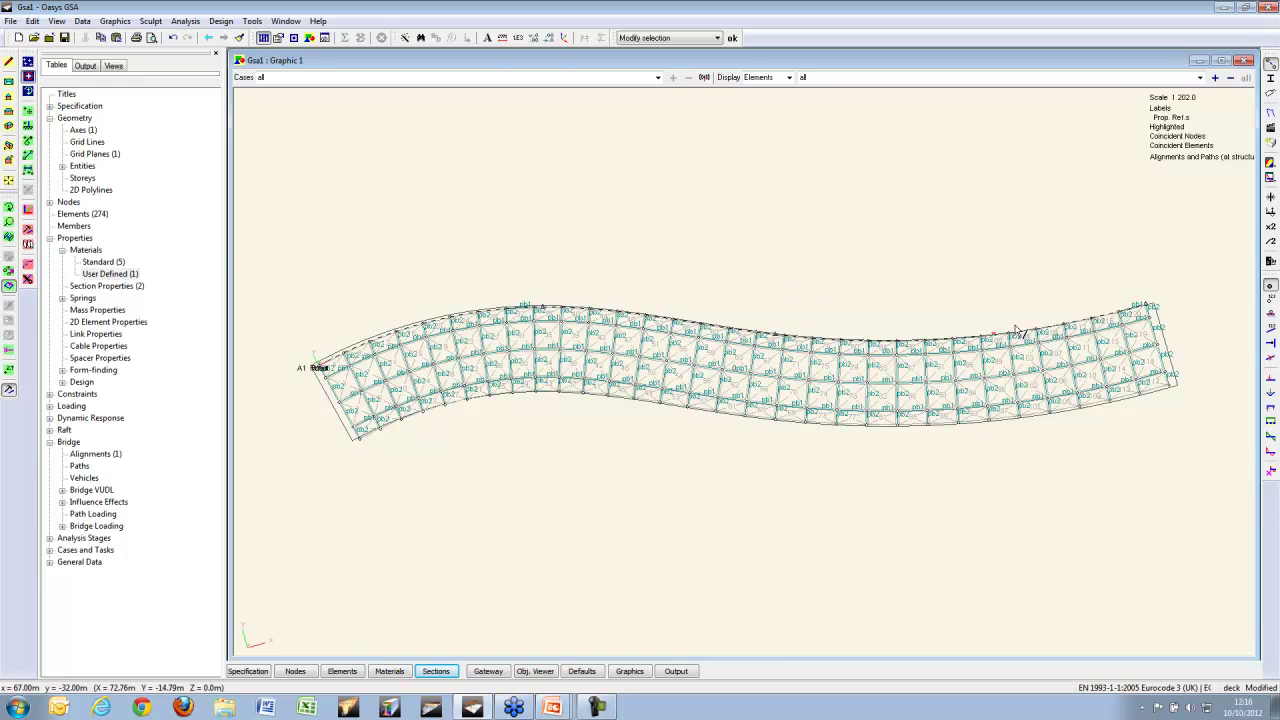
pyautogui.hotkey('ctrl', 'shift', 'l')
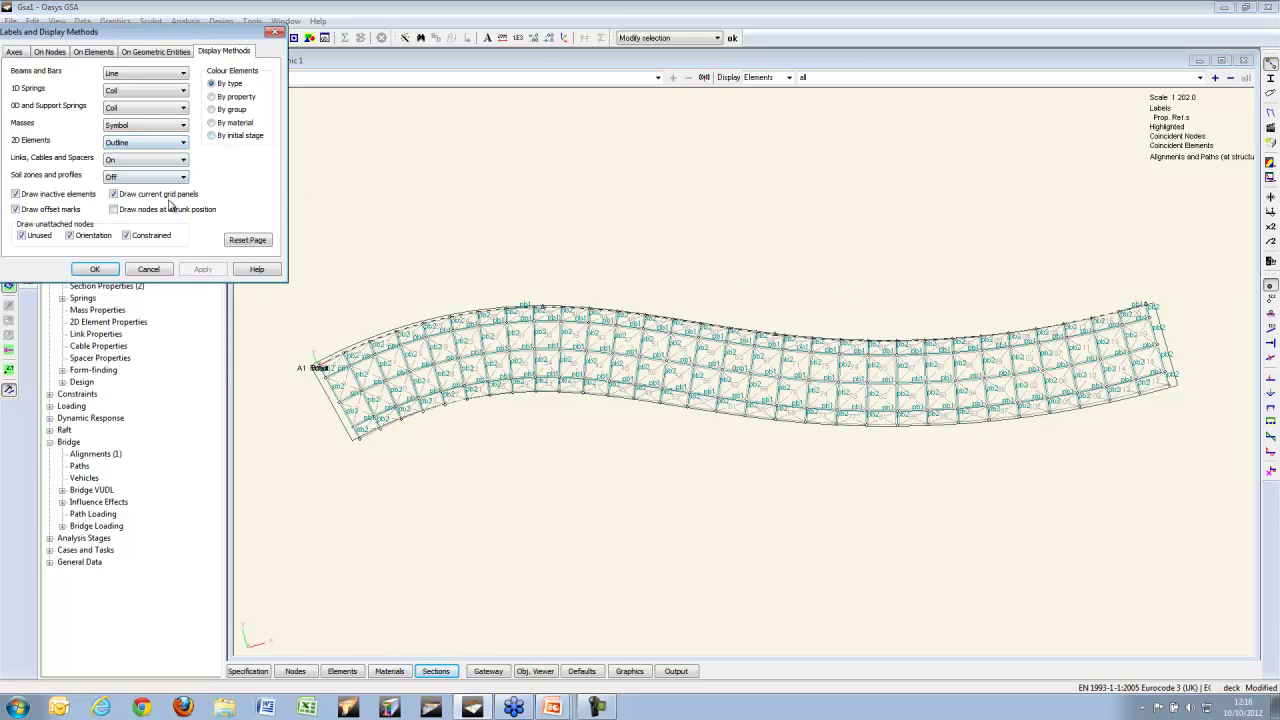
pyautogui.click(95, 269)
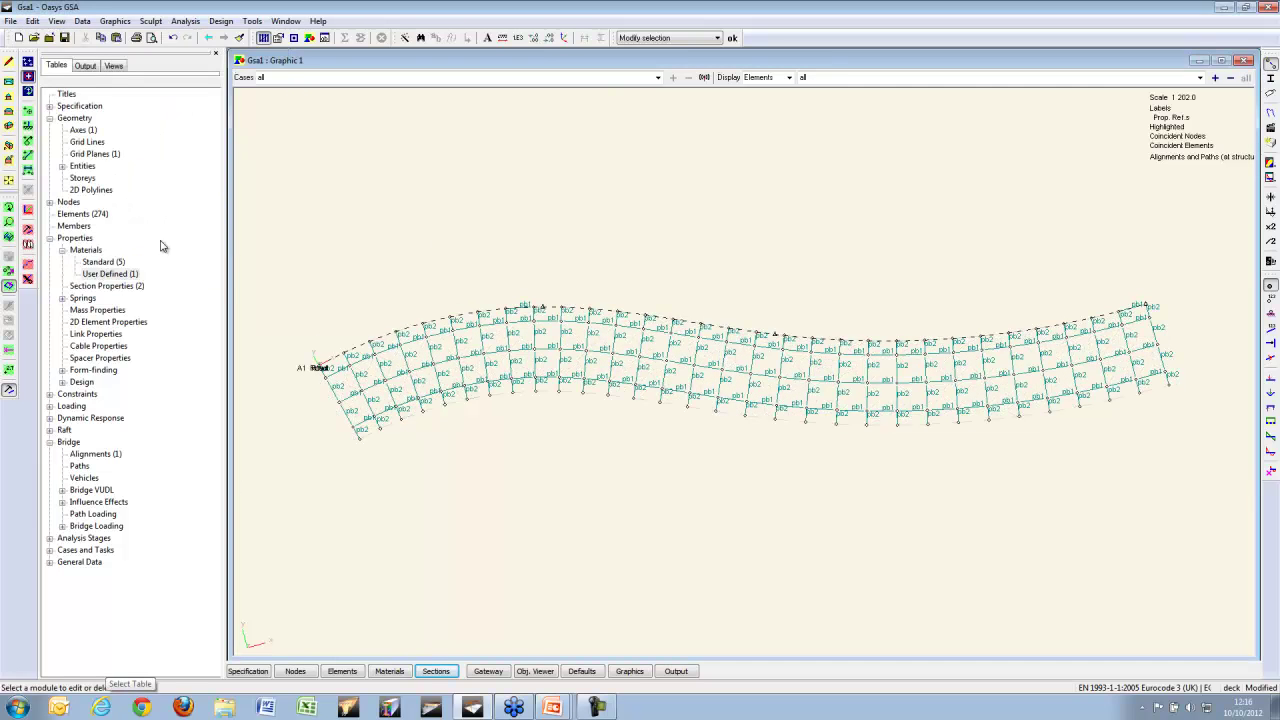
# Step: Remove the pb1/pb2 property reference labels from the deck elements
pyautogui.hotkey('ctrl', 'shift', 'l')
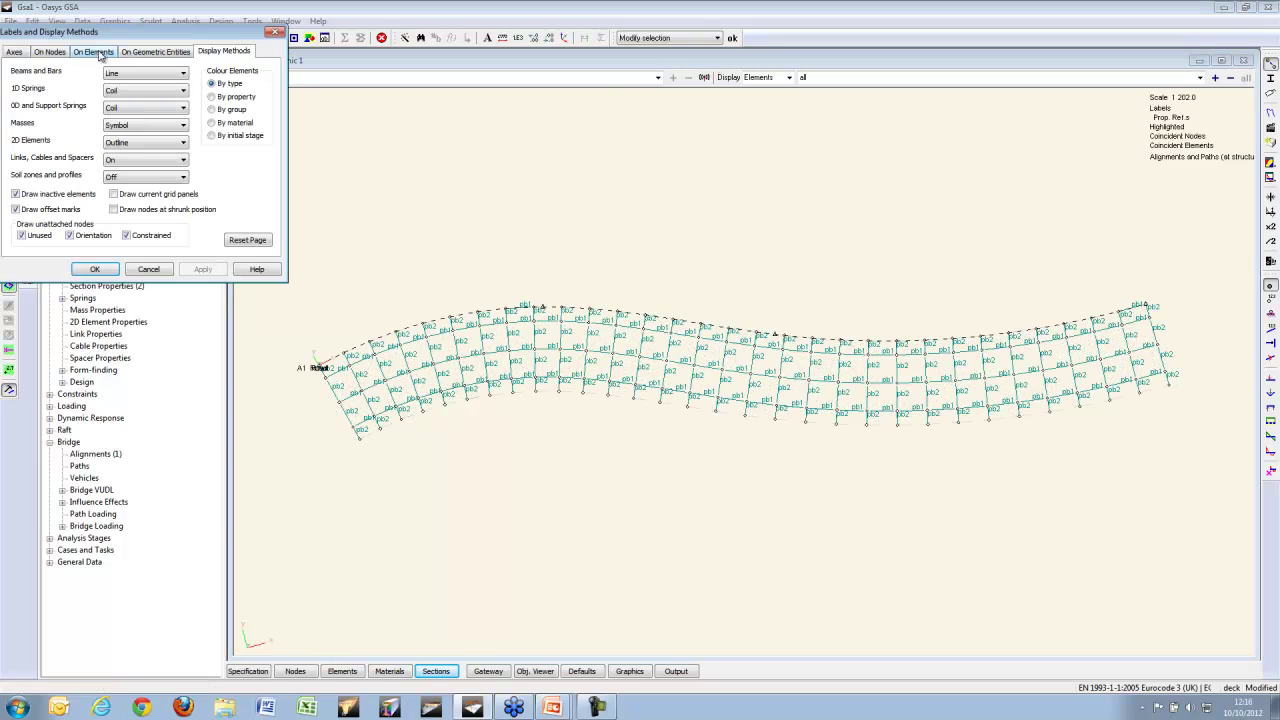
pyautogui.click(100, 55)
pyautogui.click(30, 86)
pyautogui.click(95, 269)
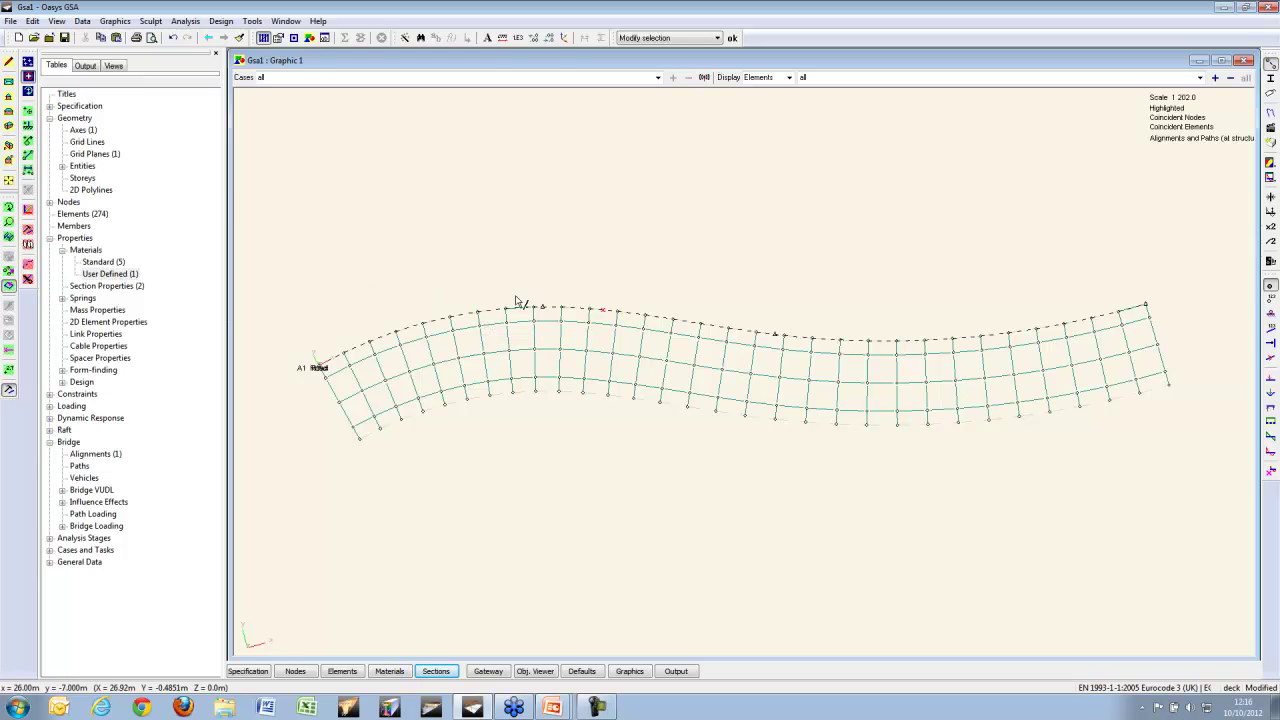
pyautogui.click(9, 271)
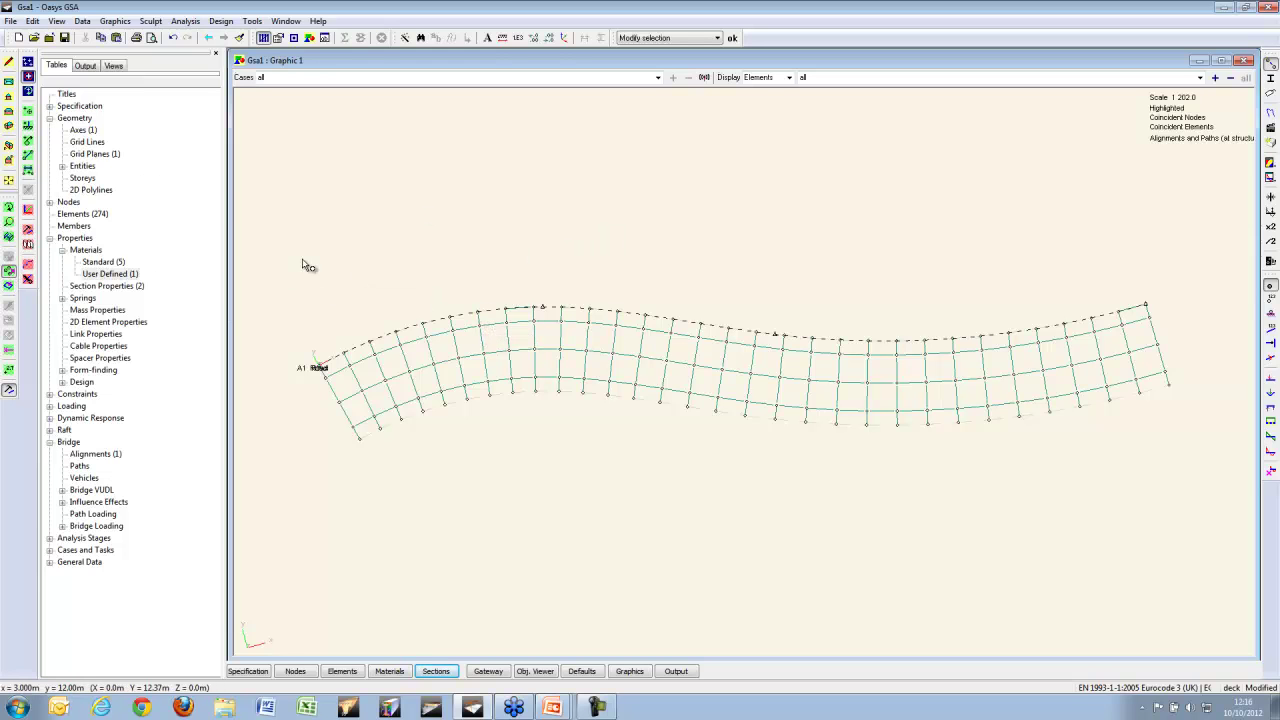
# Step: Pin the three nodes at each end of the deck
pyautogui.moveTo(543, 265); pyautogui.dragTo(546, 266)
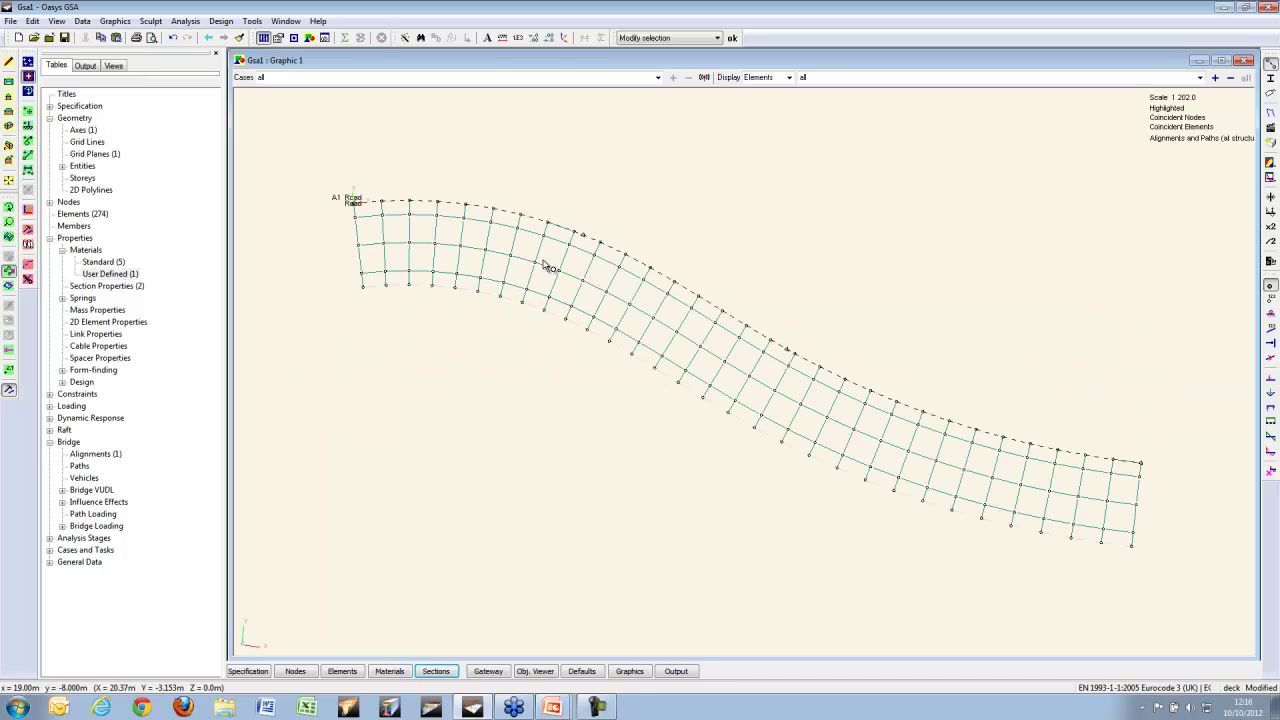
pyautogui.moveTo(372, 209); pyautogui.dragTo(336, 297)
pyautogui.moveTo(1152, 474); pyautogui.dragTo(1128, 540)
pyautogui.rightClick(711, 187)
pyautogui.click(758, 194)
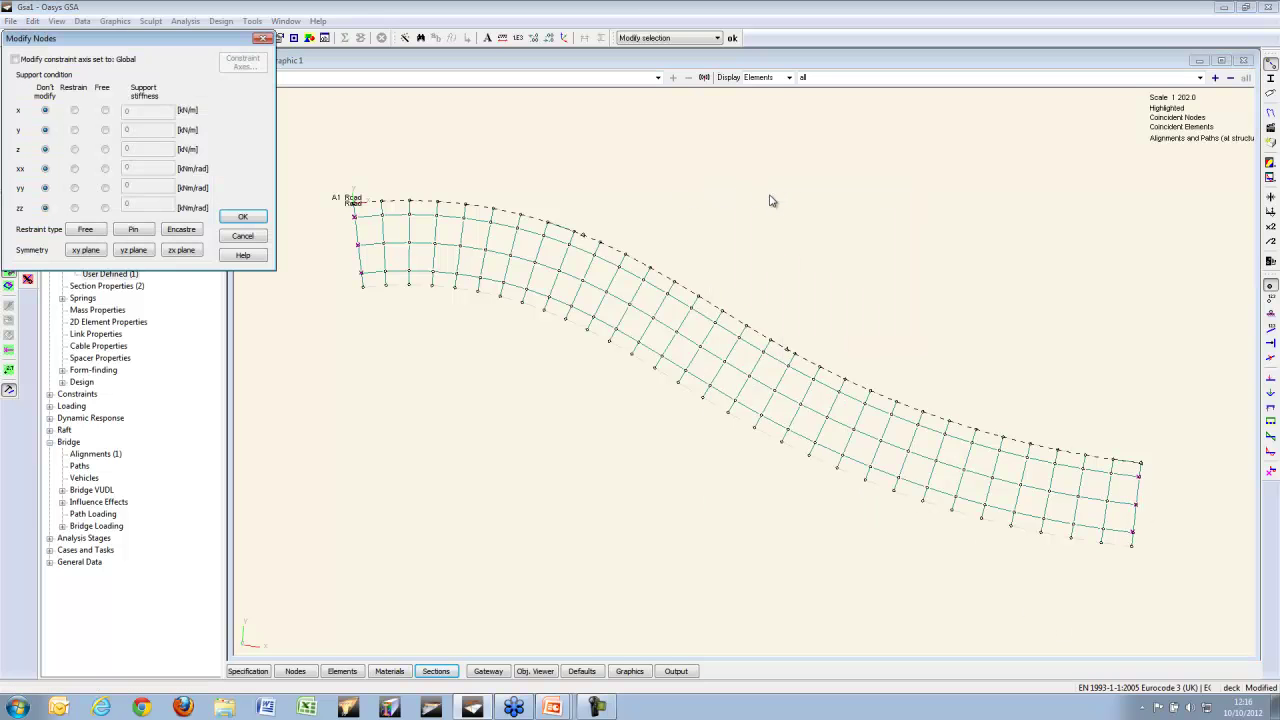
pyautogui.click(135, 229)
pyautogui.click(242, 217)
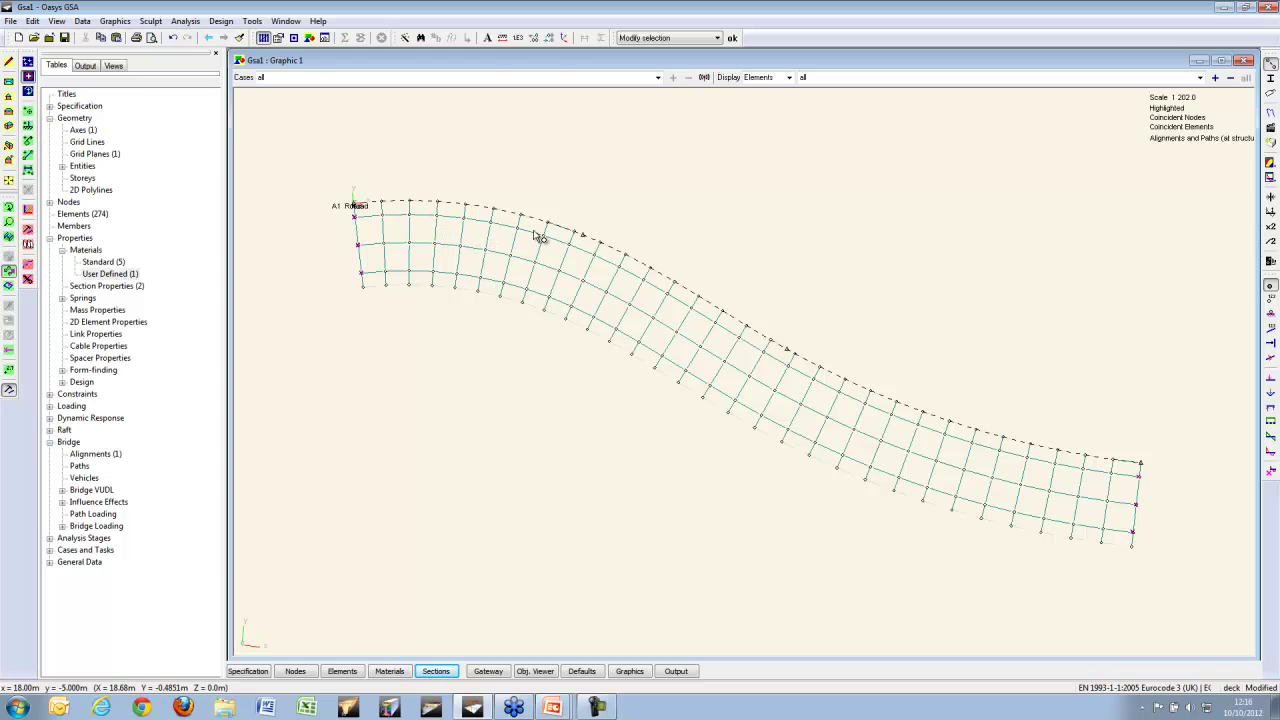
# Step: Pin the two intermediate lines of nodes and display the restraint symbols
pyautogui.click(618, 268)
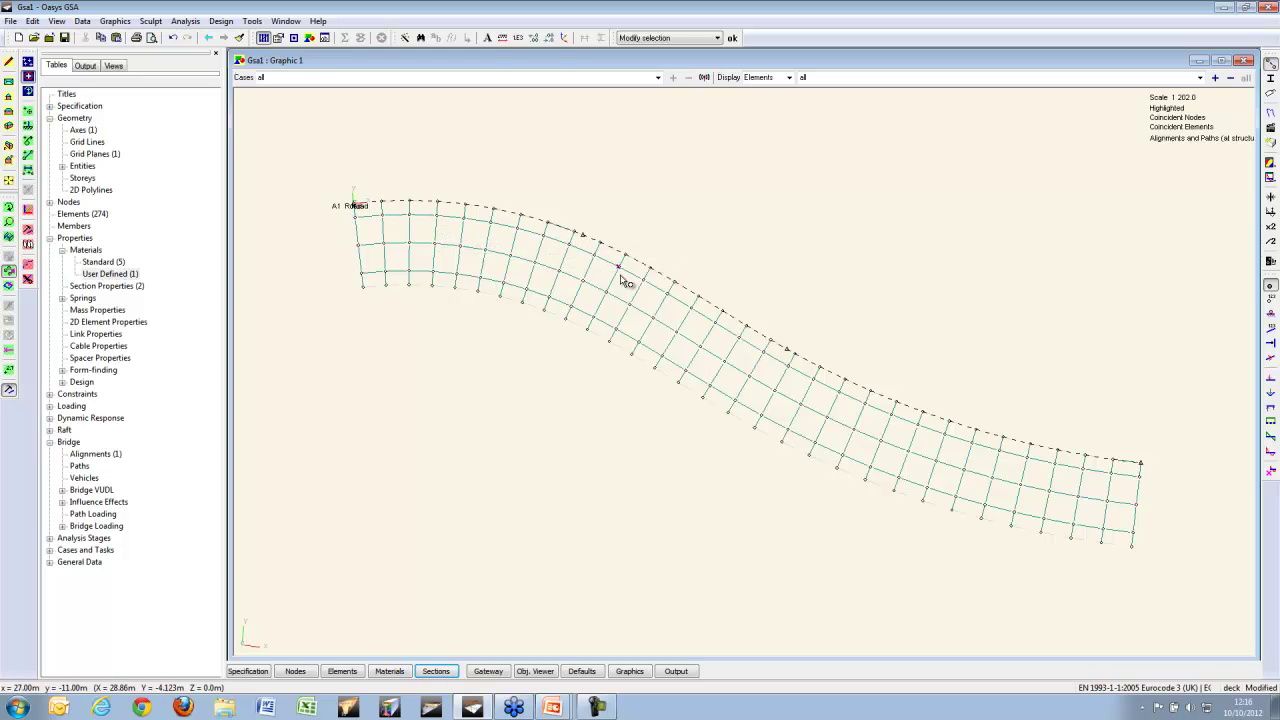
pyautogui.click(593, 318)
pyautogui.rightClick(774, 241)
pyautogui.click(843, 246)
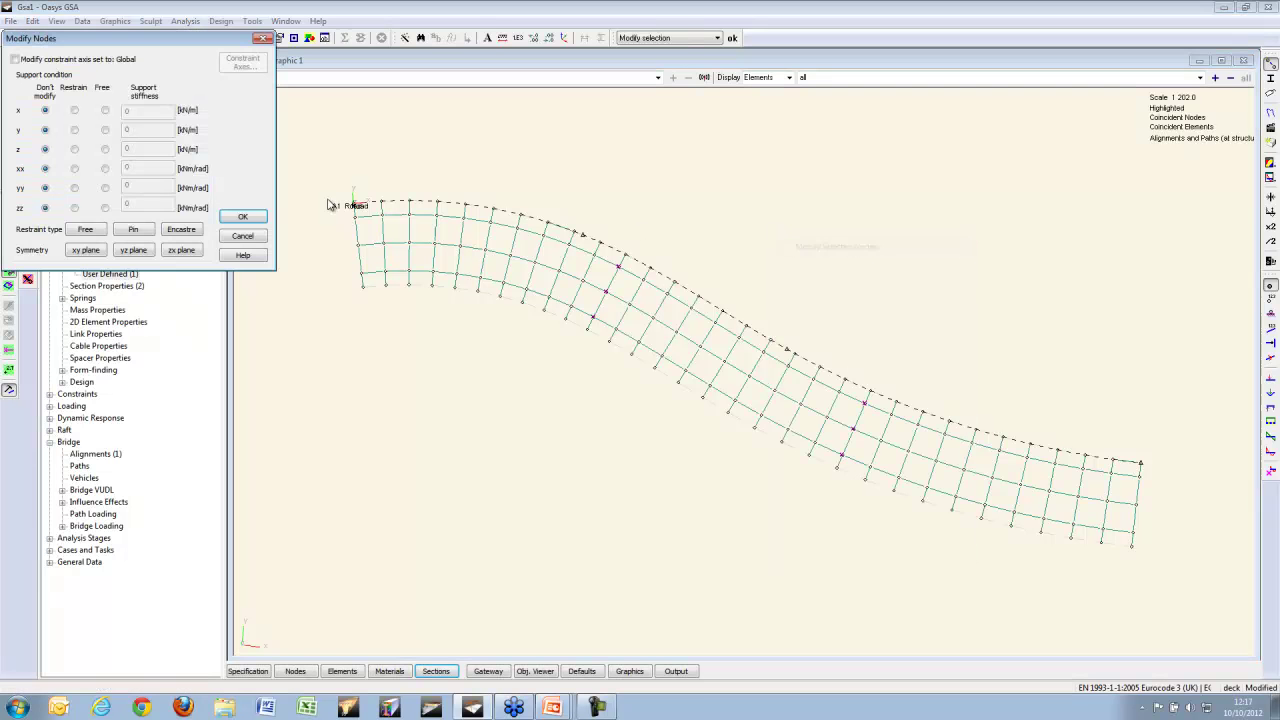
pyautogui.click(251, 219)
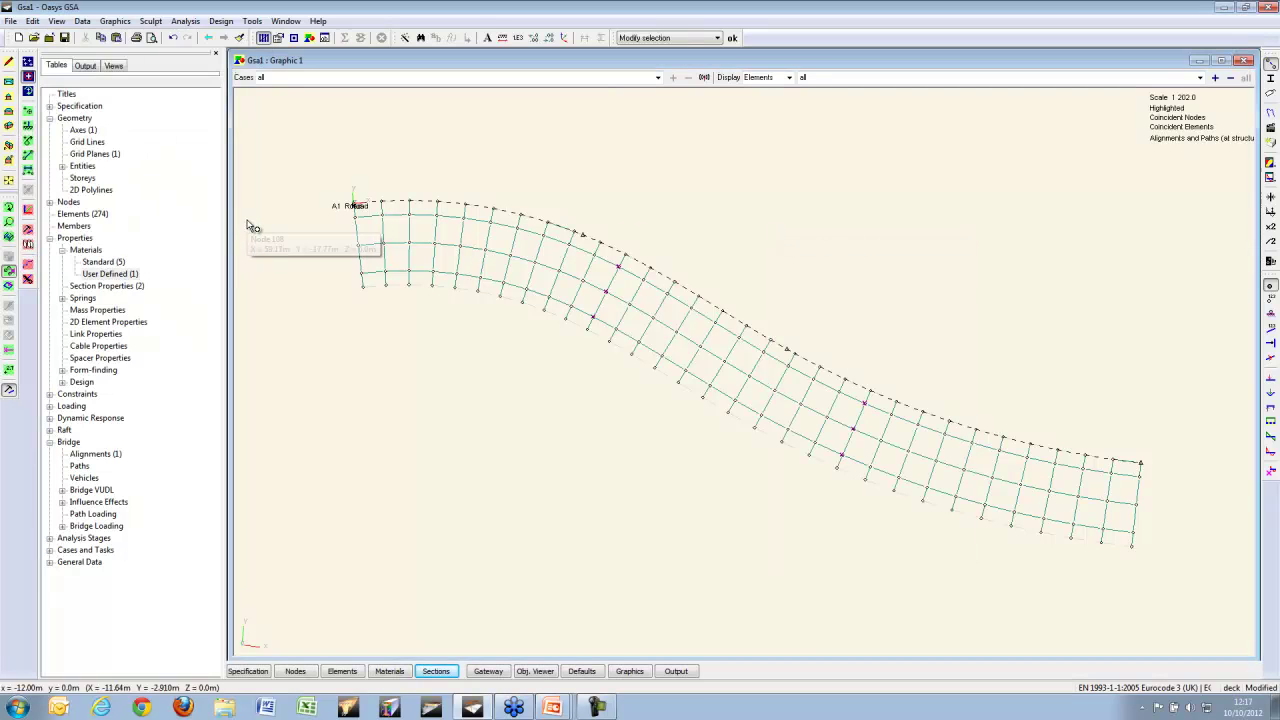
pyautogui.click(1268, 314)
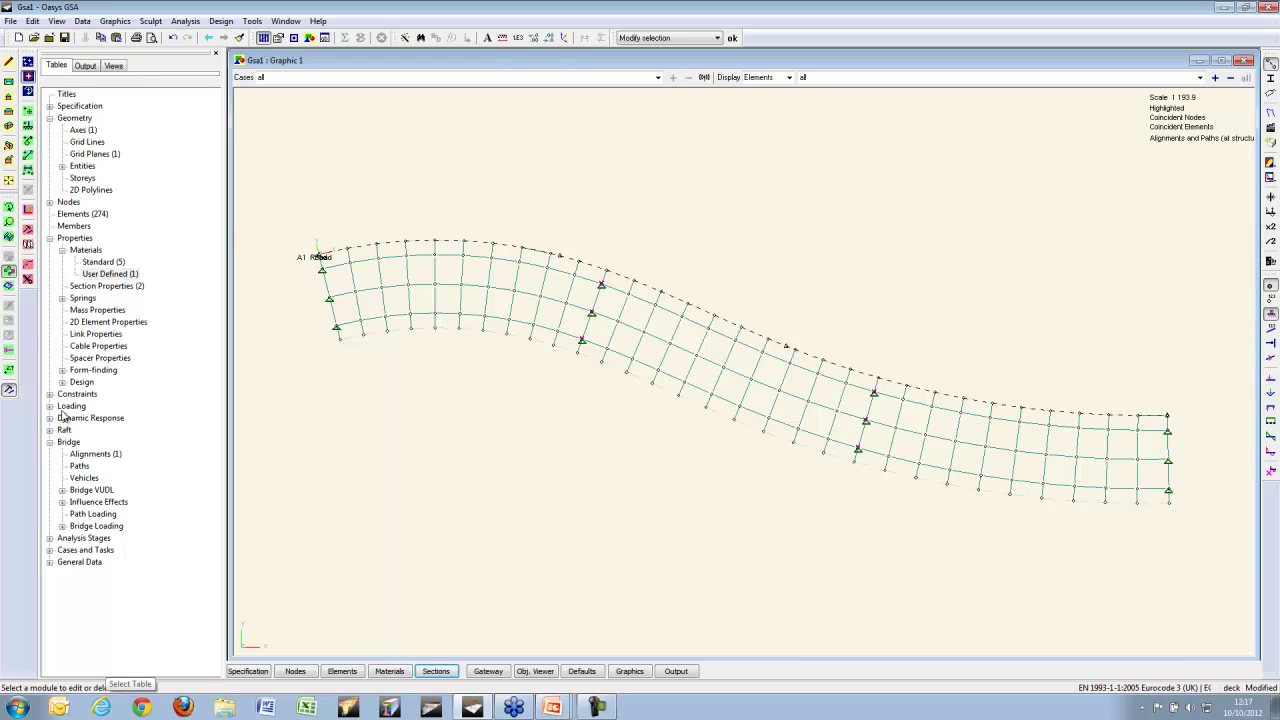
# Step: Add gravity load record 1 for element list P1 in case 1 with z factor -1
pyautogui.click(50, 406)
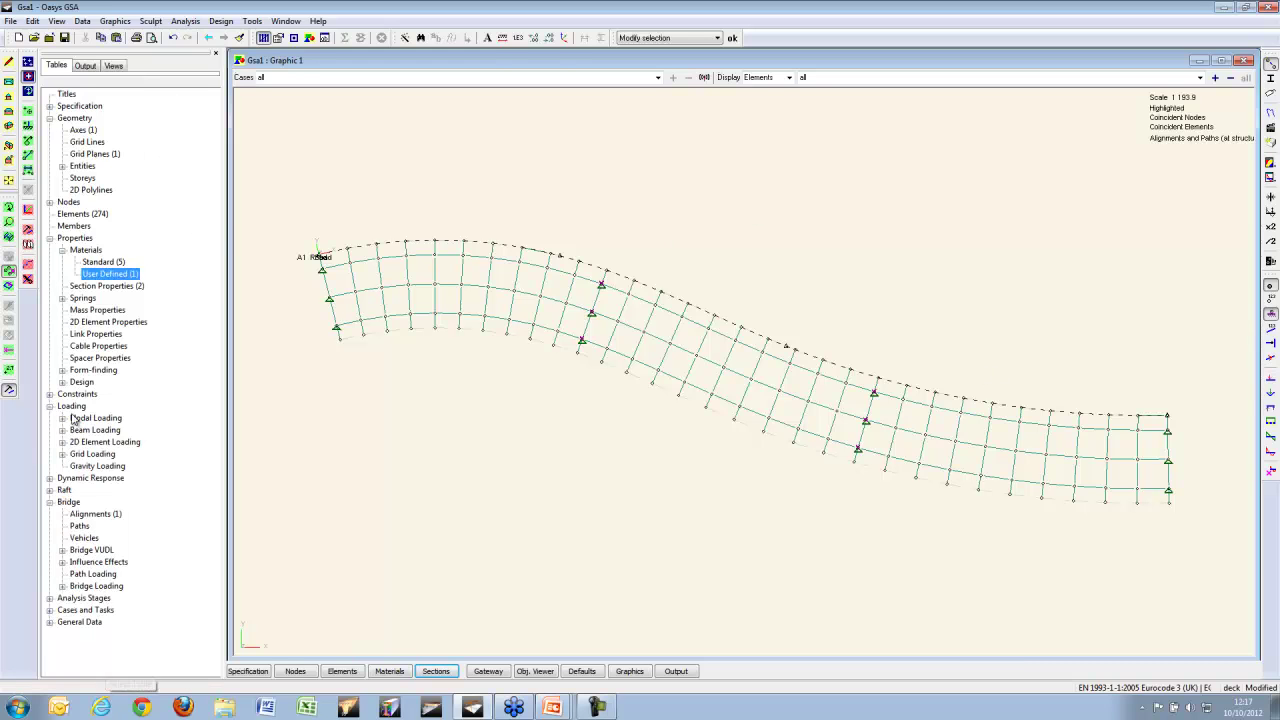
pyautogui.doubleClick(96, 466)
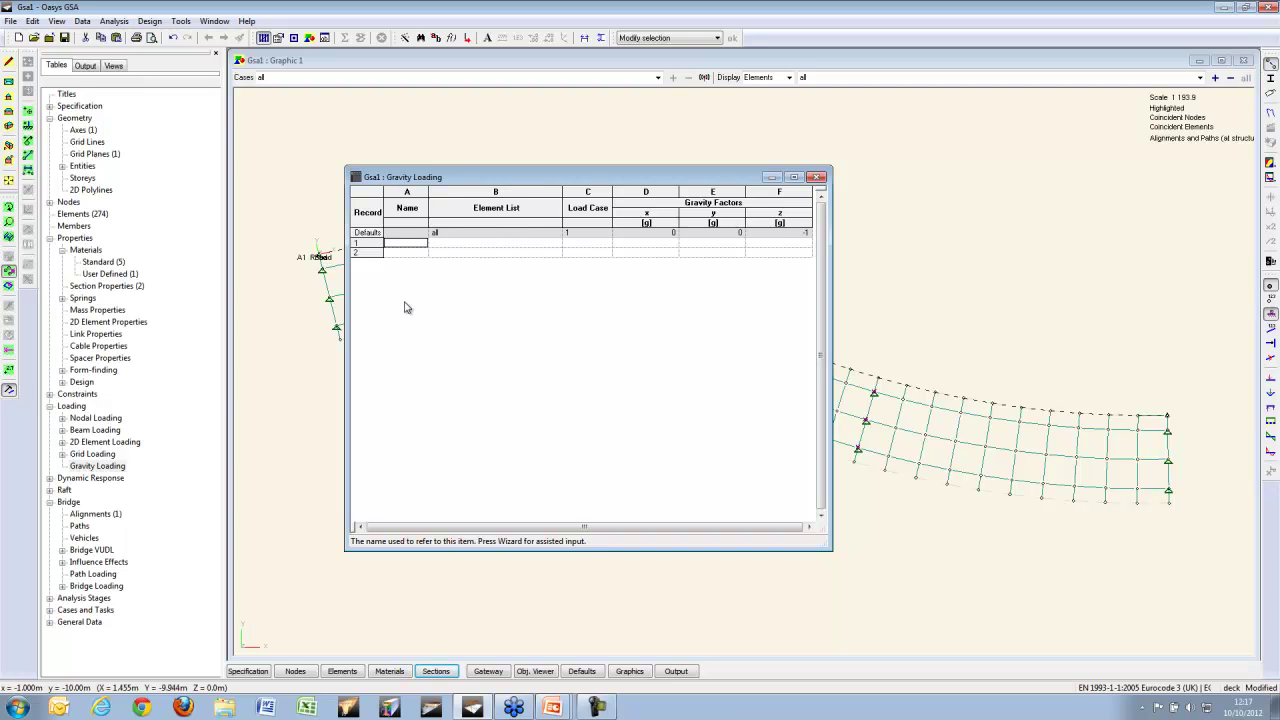
pyautogui.press('Tab')
pyautogui.press('Tab')
pyautogui.press('Tab')
pyautogui.press('Tab')
pyautogui.press('Tab')
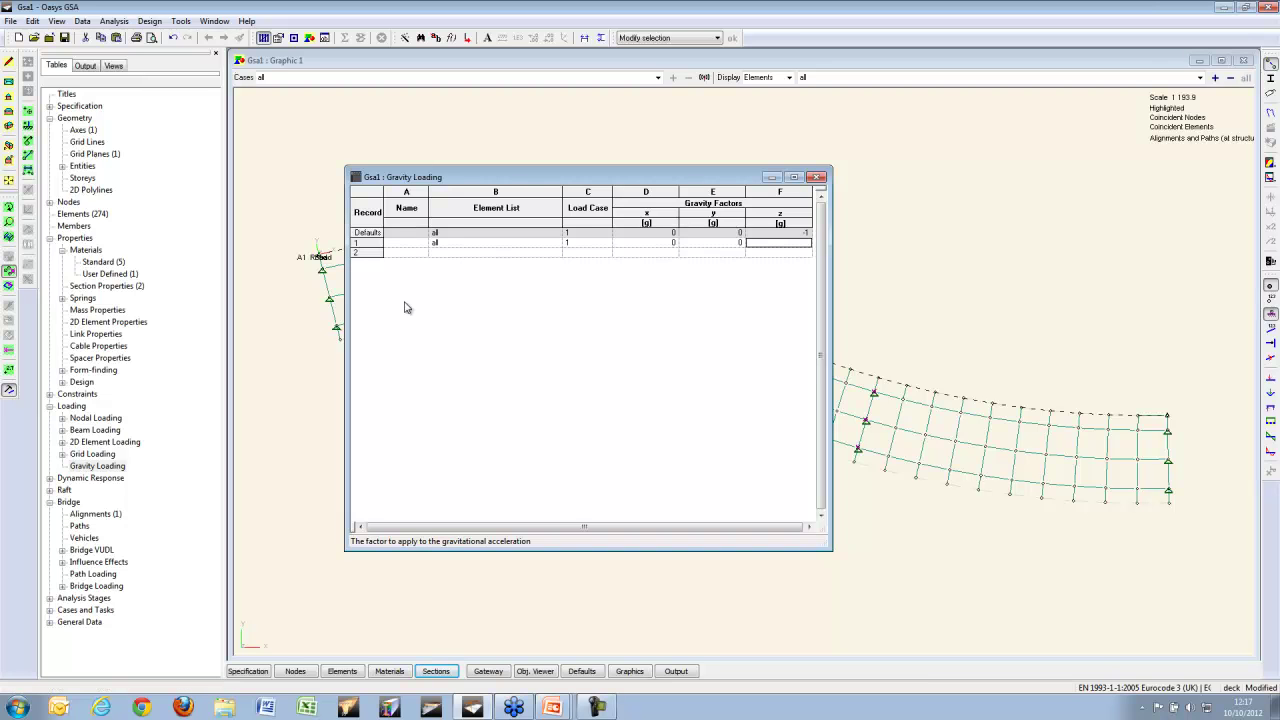
pyautogui.press('Return')
pyautogui.press('Return')
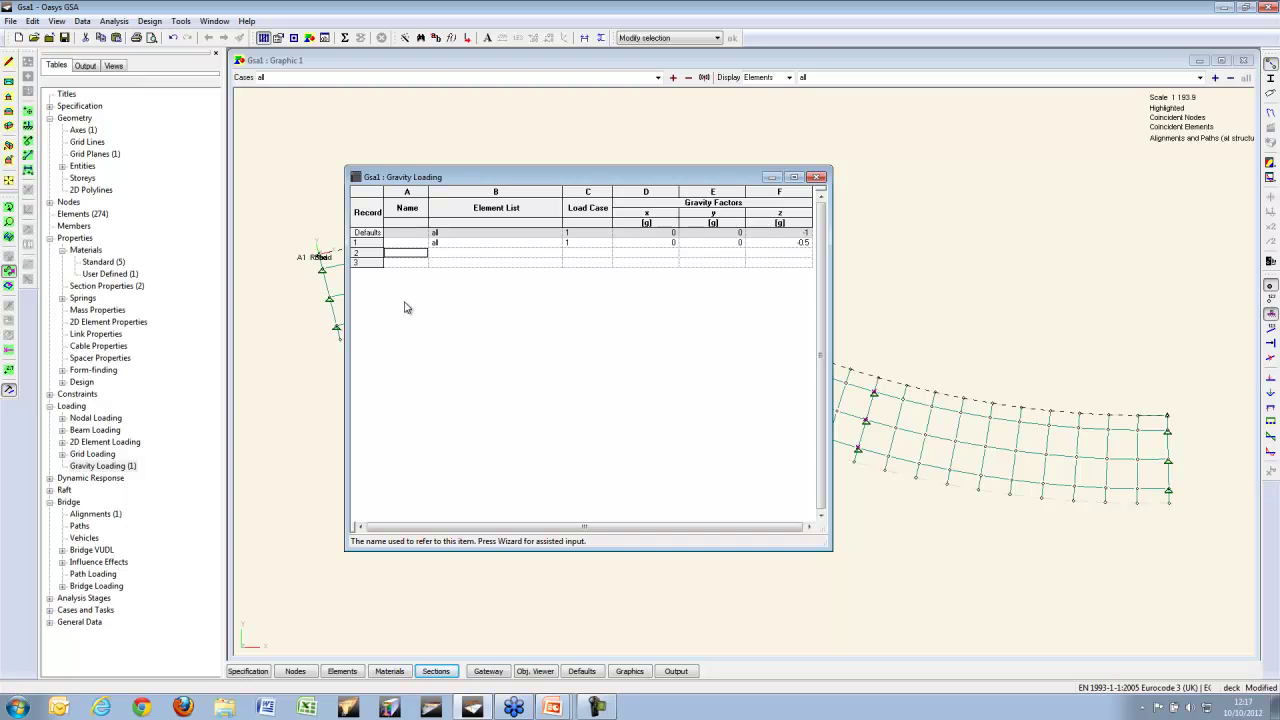
pyautogui.click(503, 243)
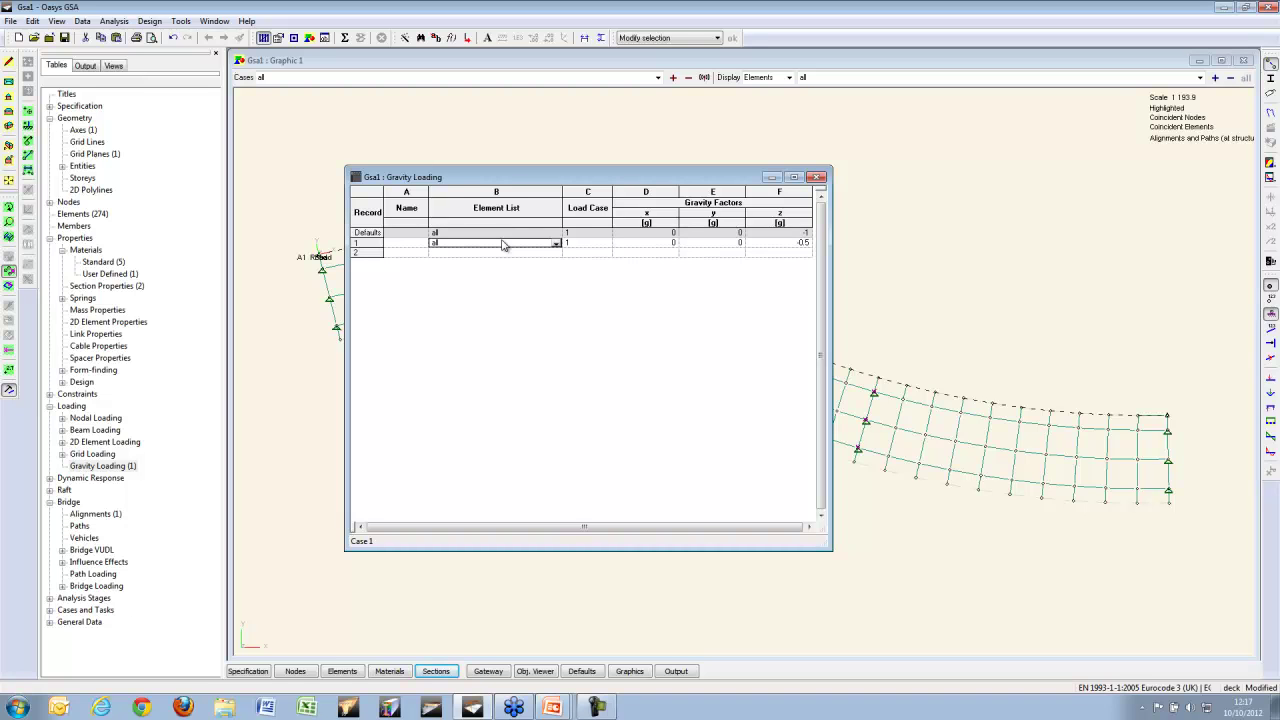
pyautogui.write('p1')
pyautogui.press('Tab')
pyautogui.press('Tab')
pyautogui.press('Tab')
pyautogui.press('Tab')
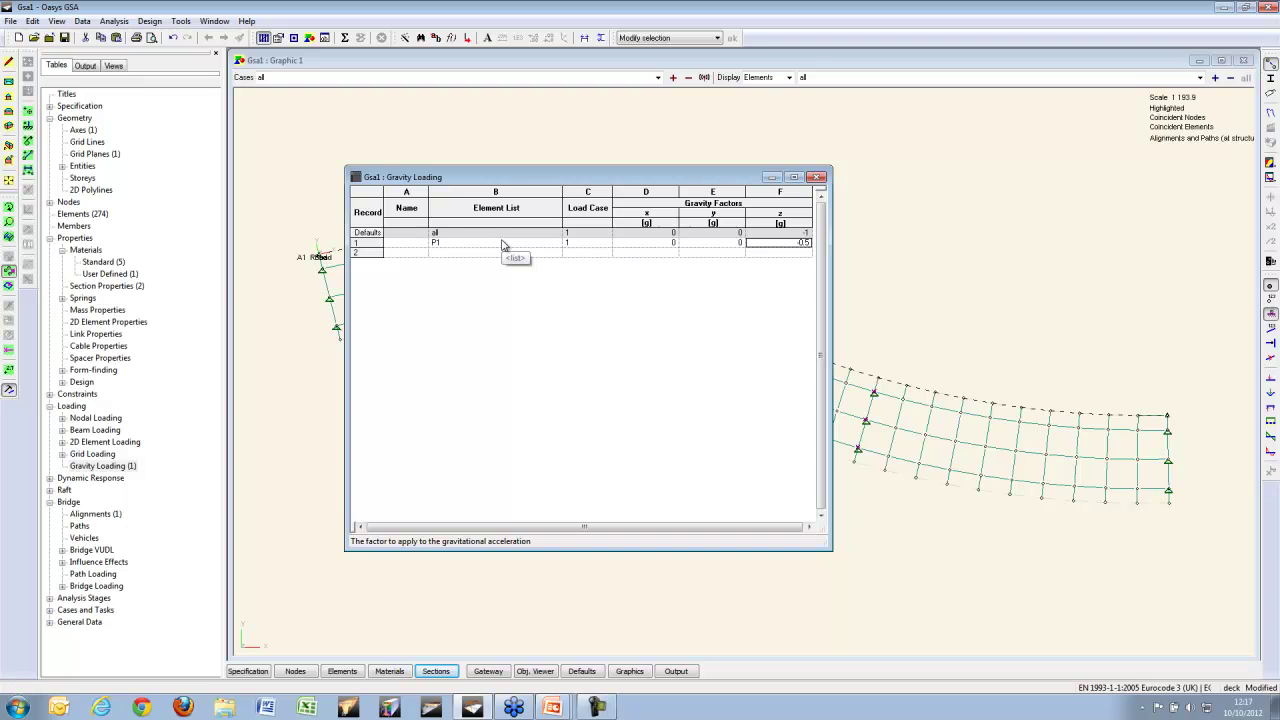
pyautogui.write('-1')
pyautogui.press('Tab')
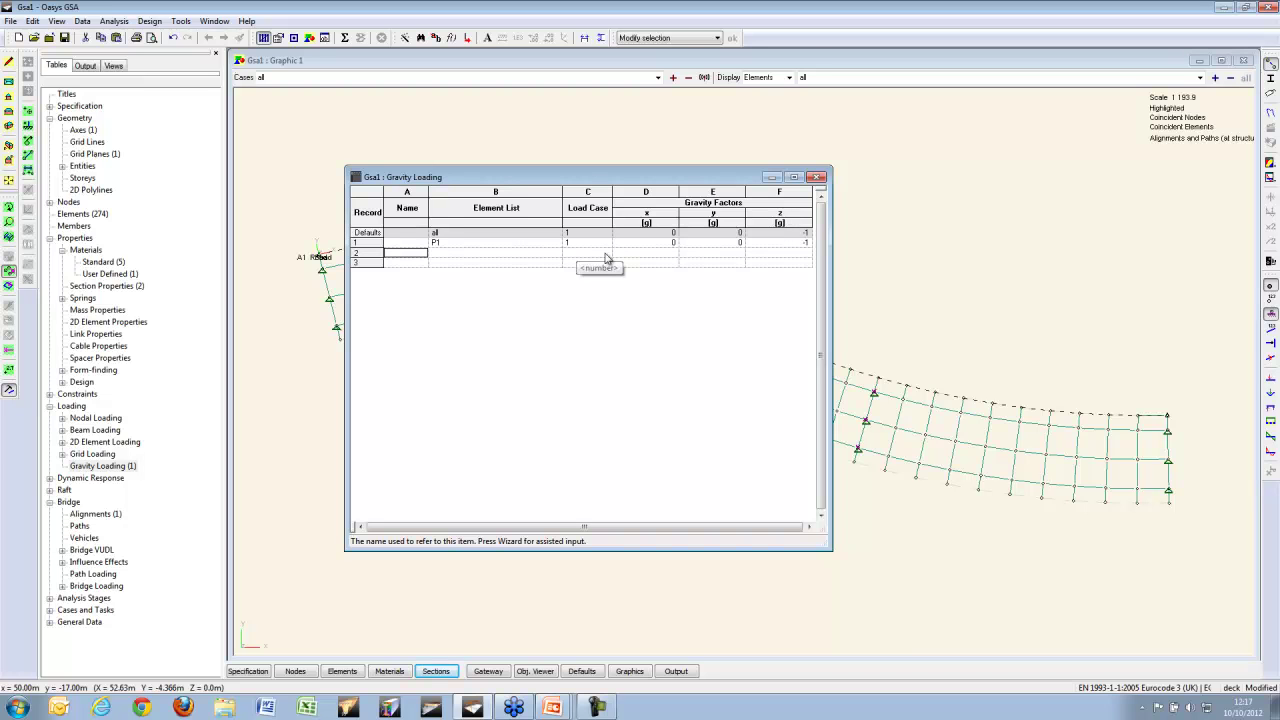
pyautogui.click(817, 178)
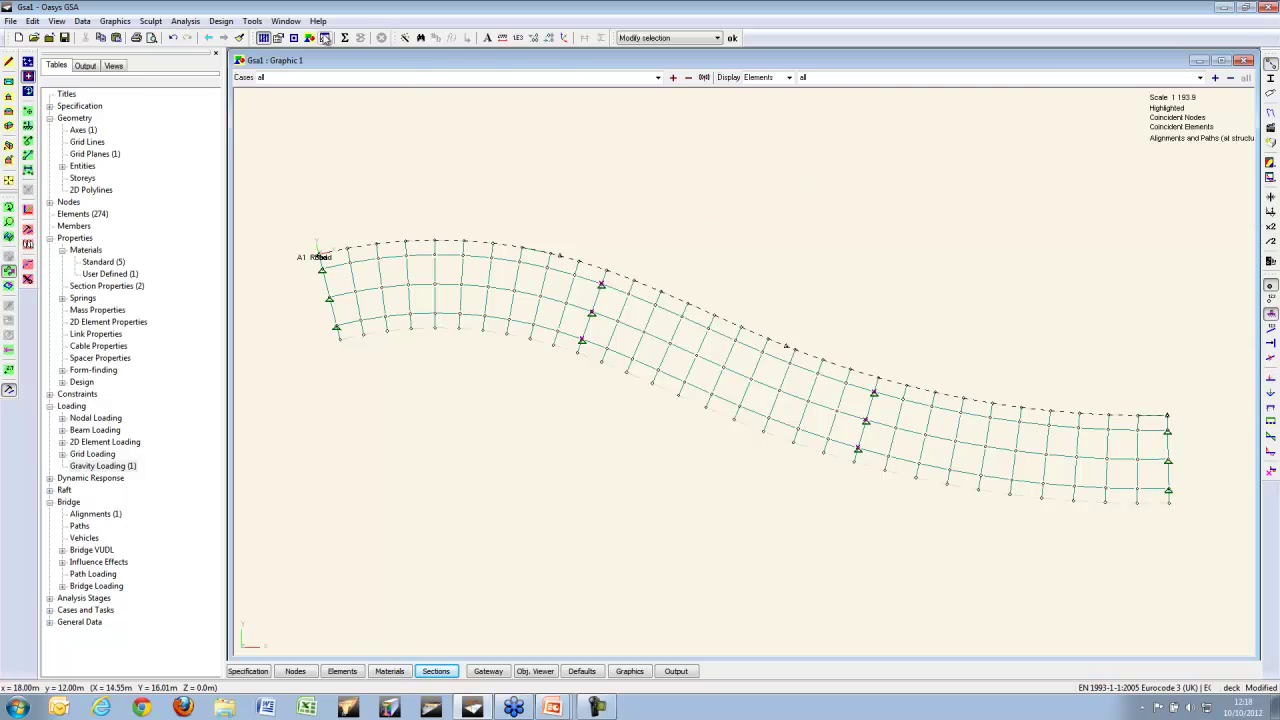
# Step: Analyse the model and view Myy bending moment diagrams on the undeformed, zoomed-in deck
pyautogui.click(344, 38)
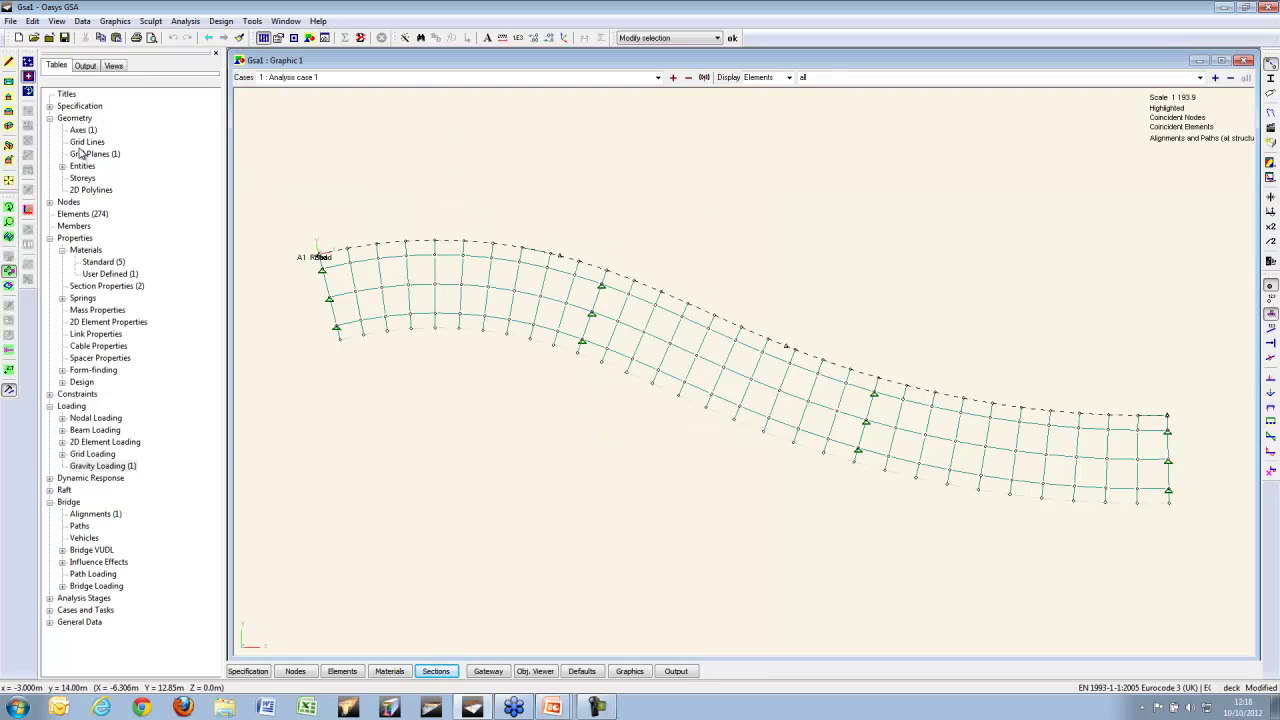
pyautogui.click(10, 128)
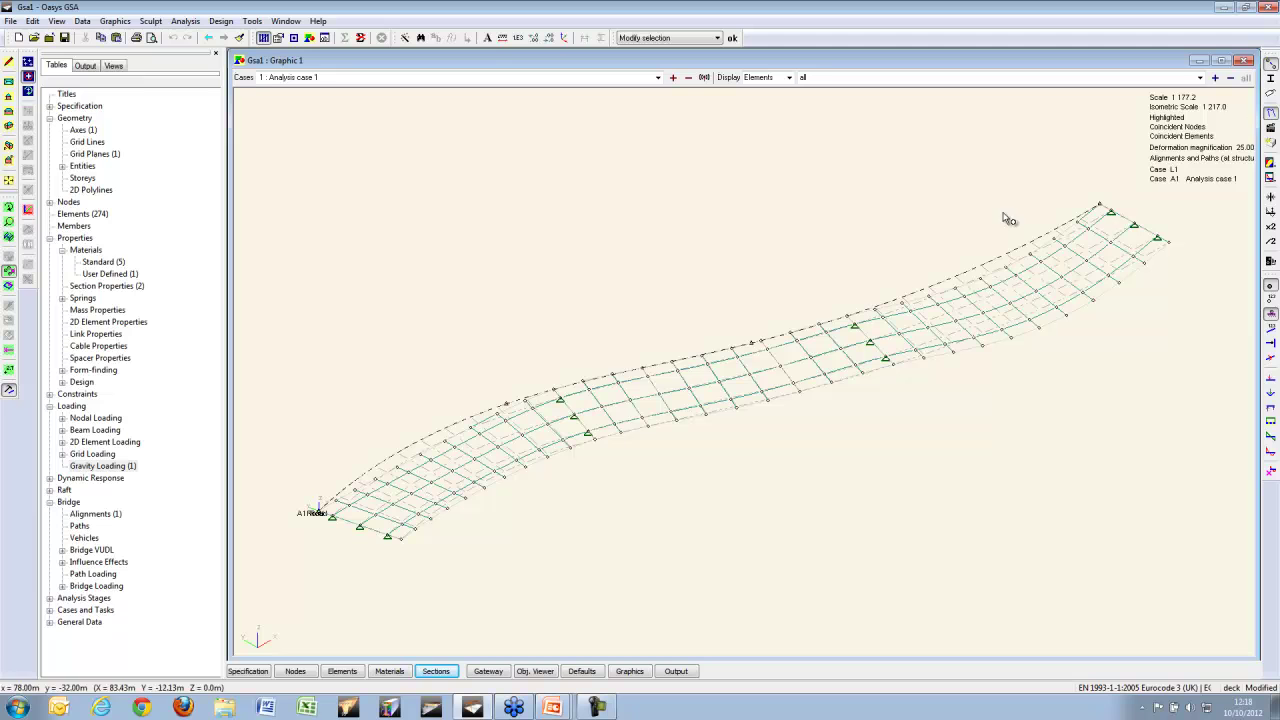
pyautogui.click(1271, 452)
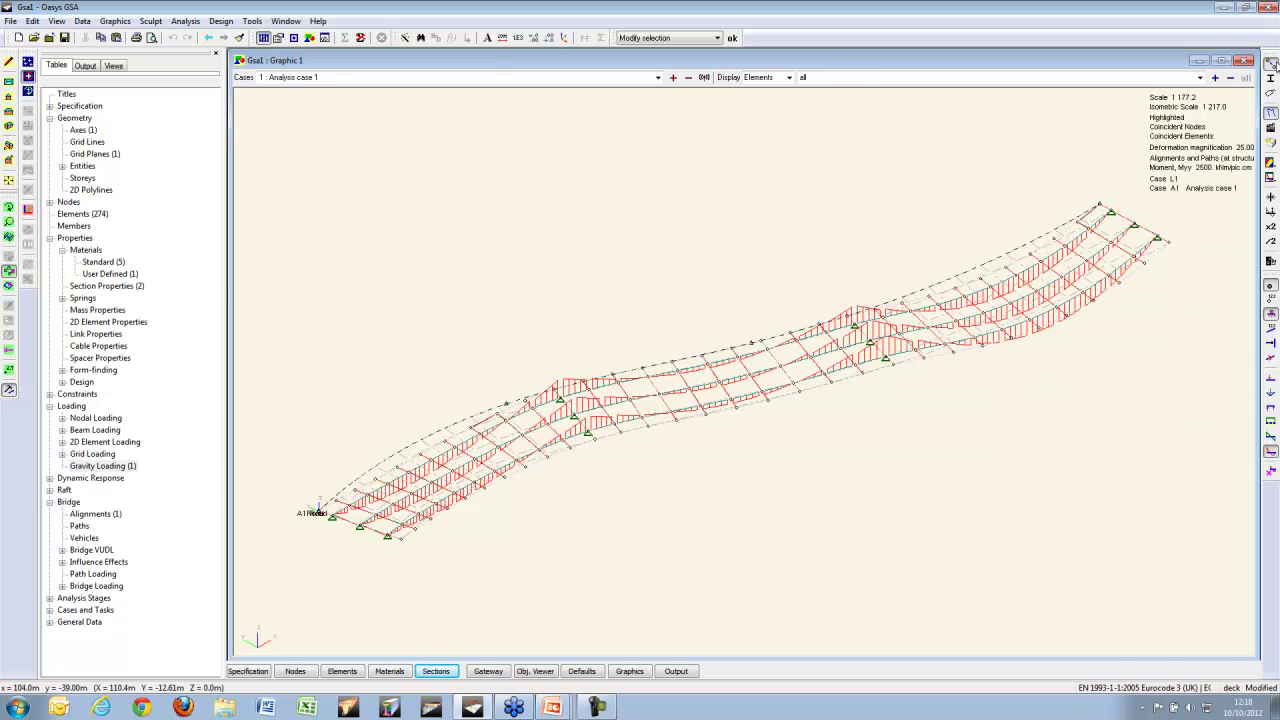
pyautogui.click(1270, 66)
pyautogui.scroll(5, 480, 420)
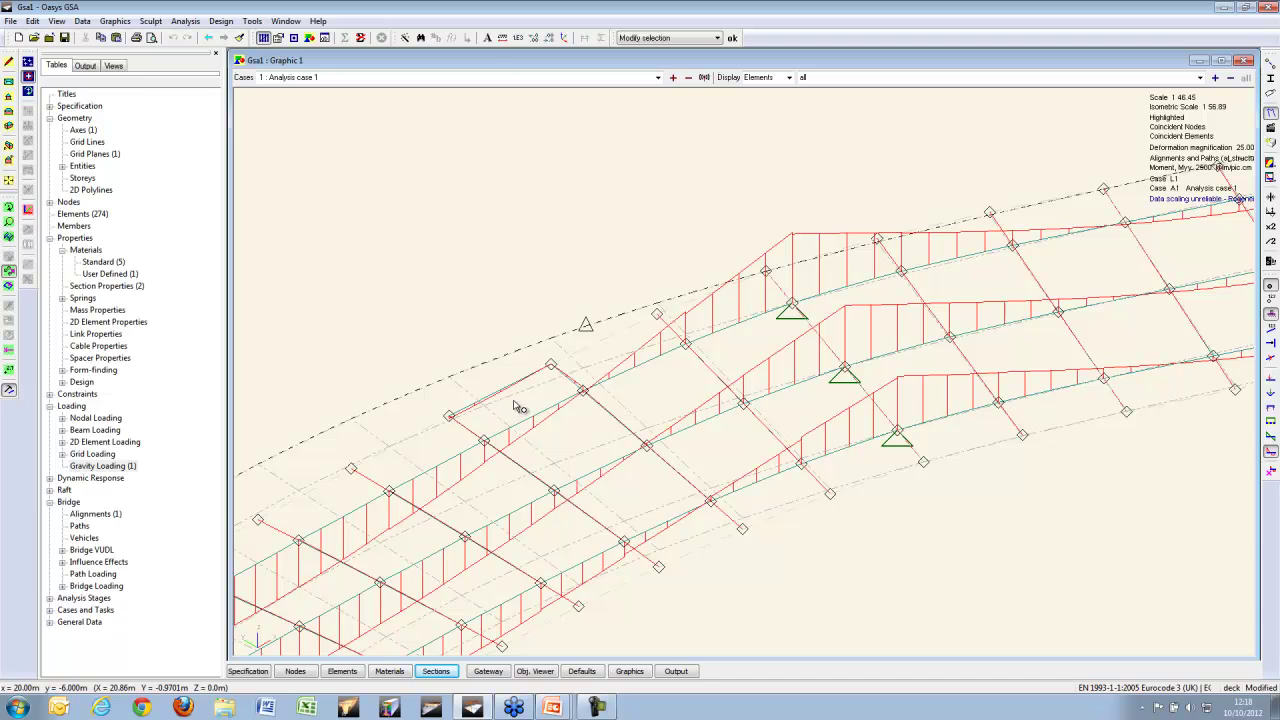
pyautogui.click(1270, 113)
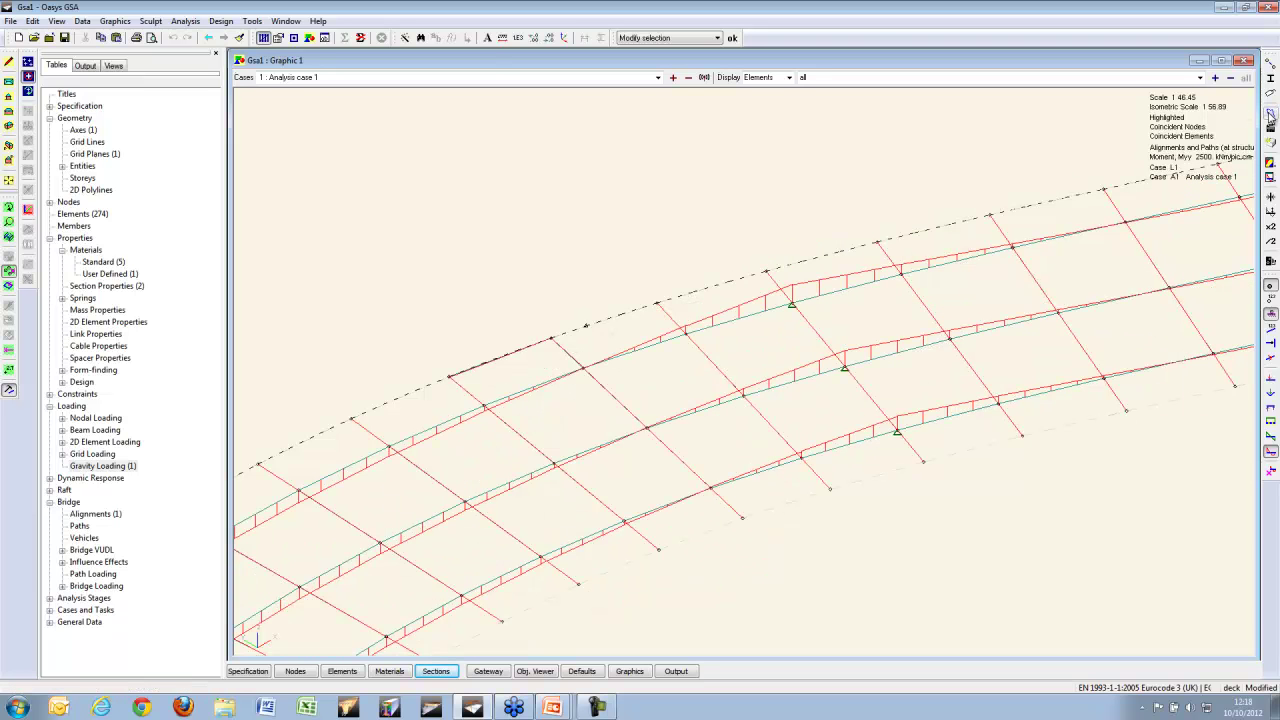
pyautogui.scroll(1, 520, 378)
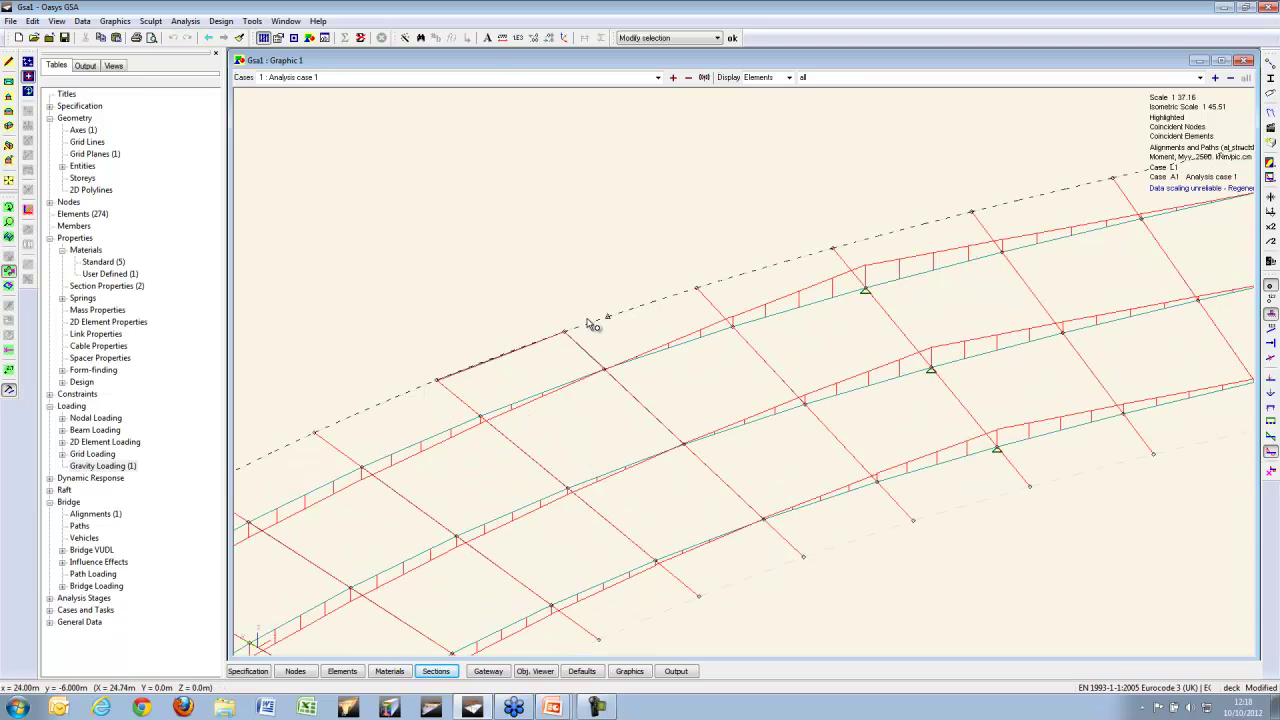
# Step: Erase all results, review element 72's definition unchanged, and rerun the static analysis
pyautogui.click(360, 37)
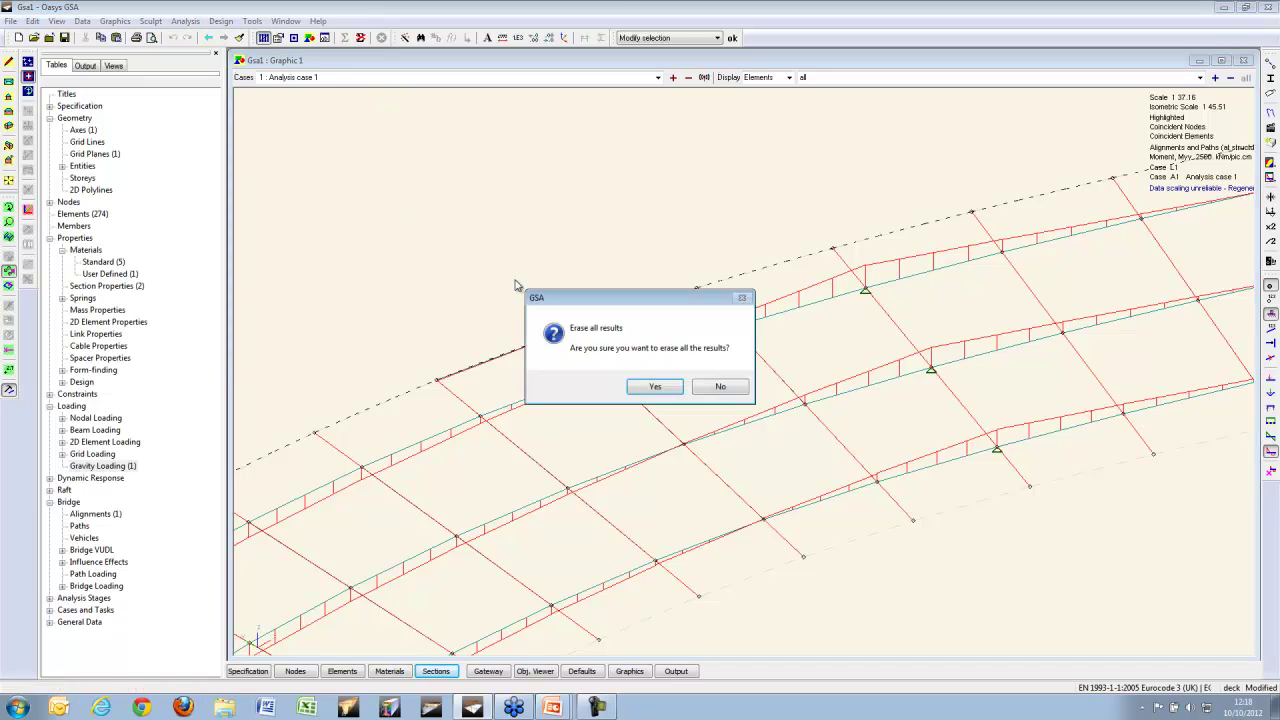
pyautogui.click(654, 386)
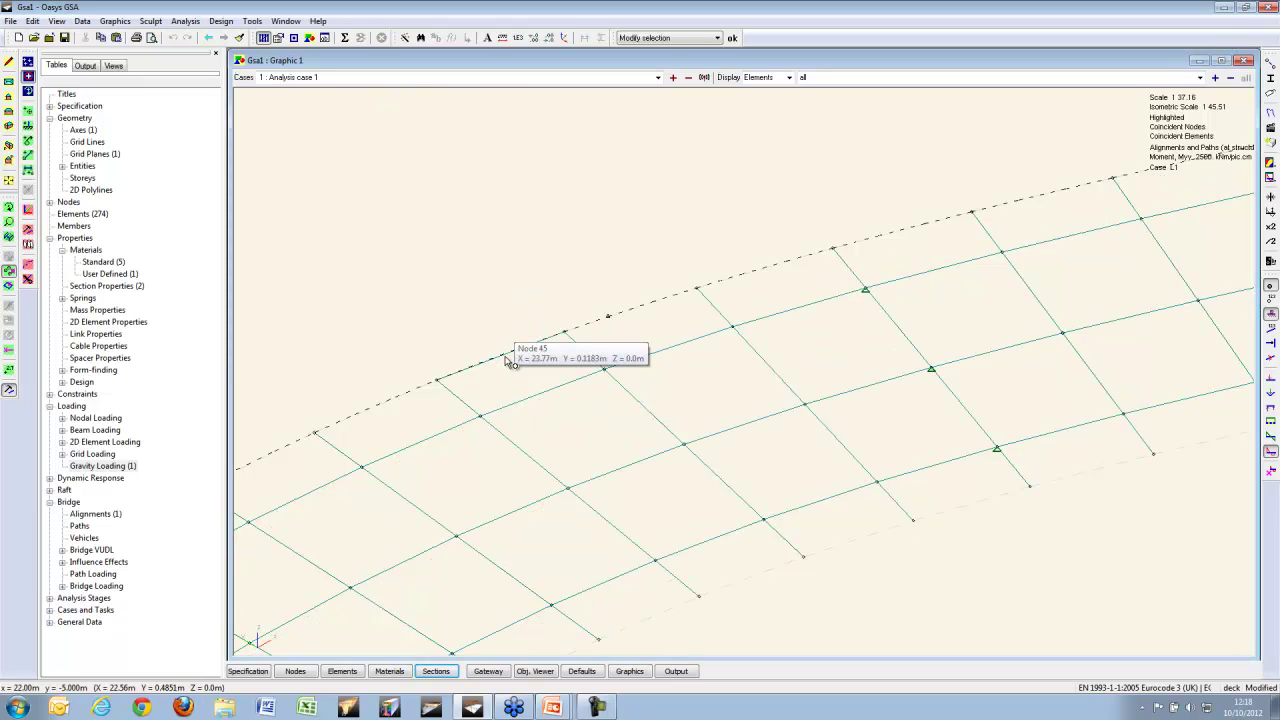
pyautogui.click(507, 360)
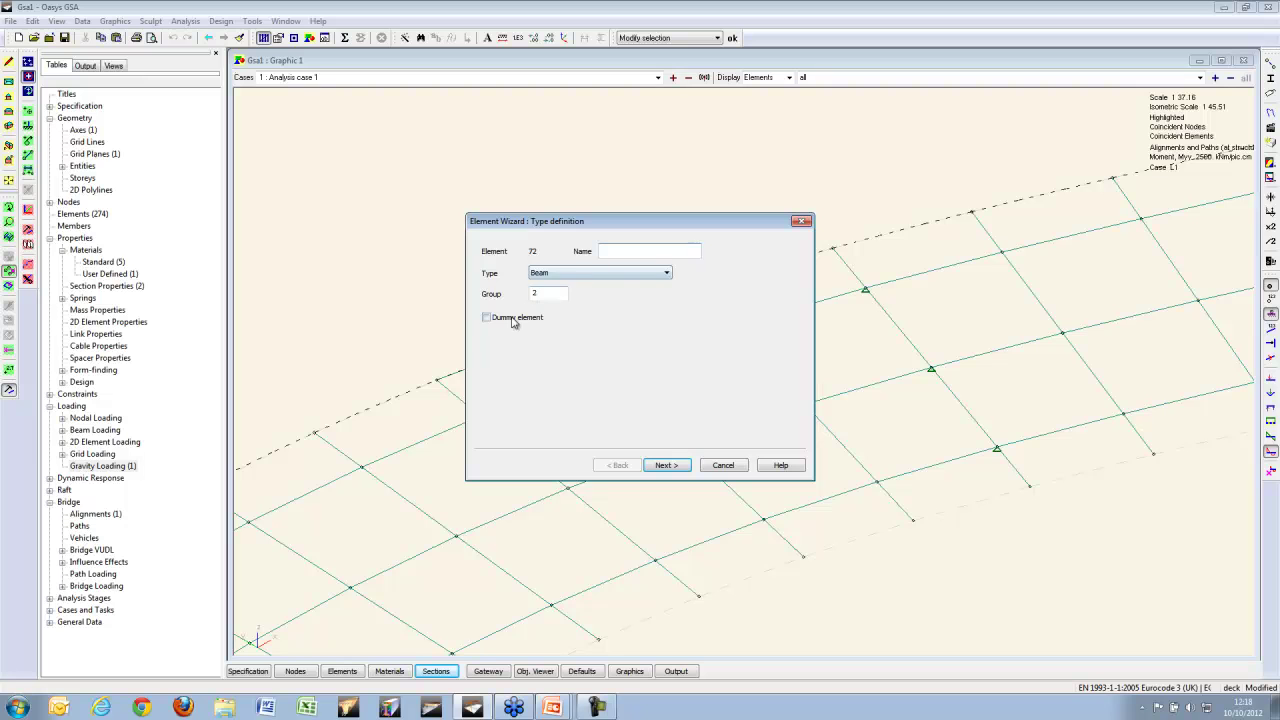
pyautogui.click(675, 467)
pyautogui.click(675, 467)
pyautogui.click(668, 466)
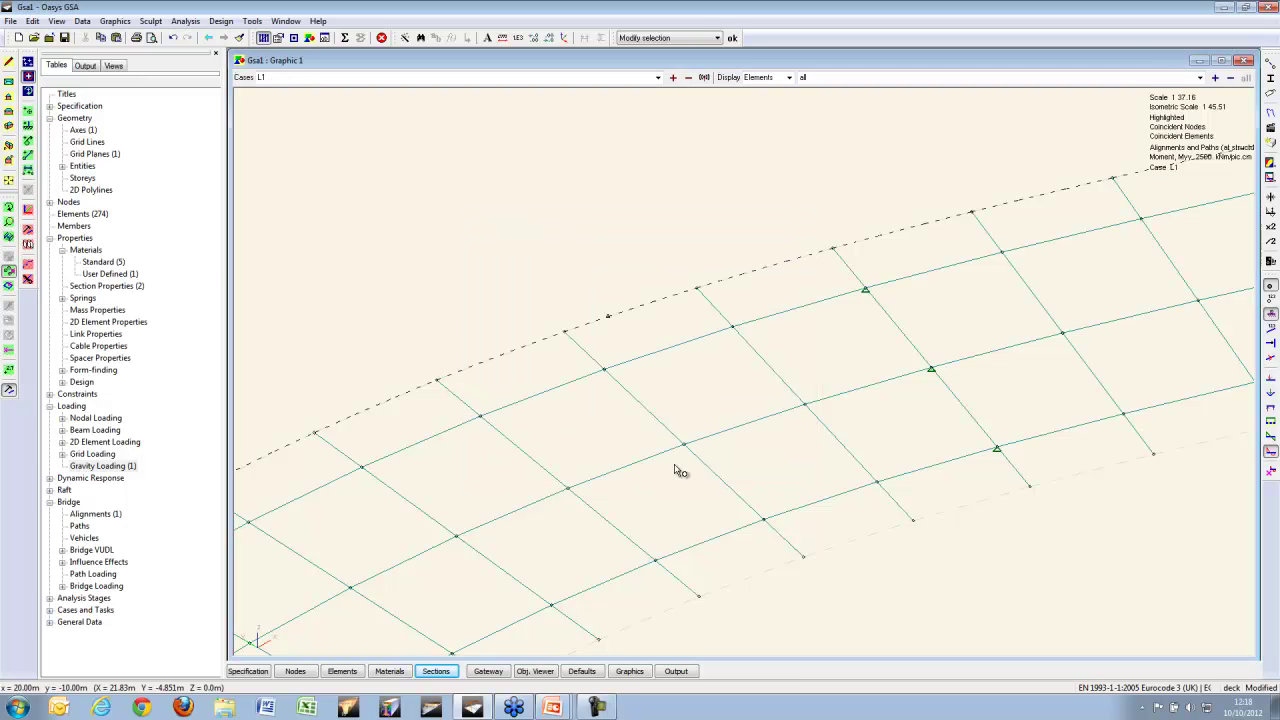
pyautogui.scroll(-1, 646, 326)
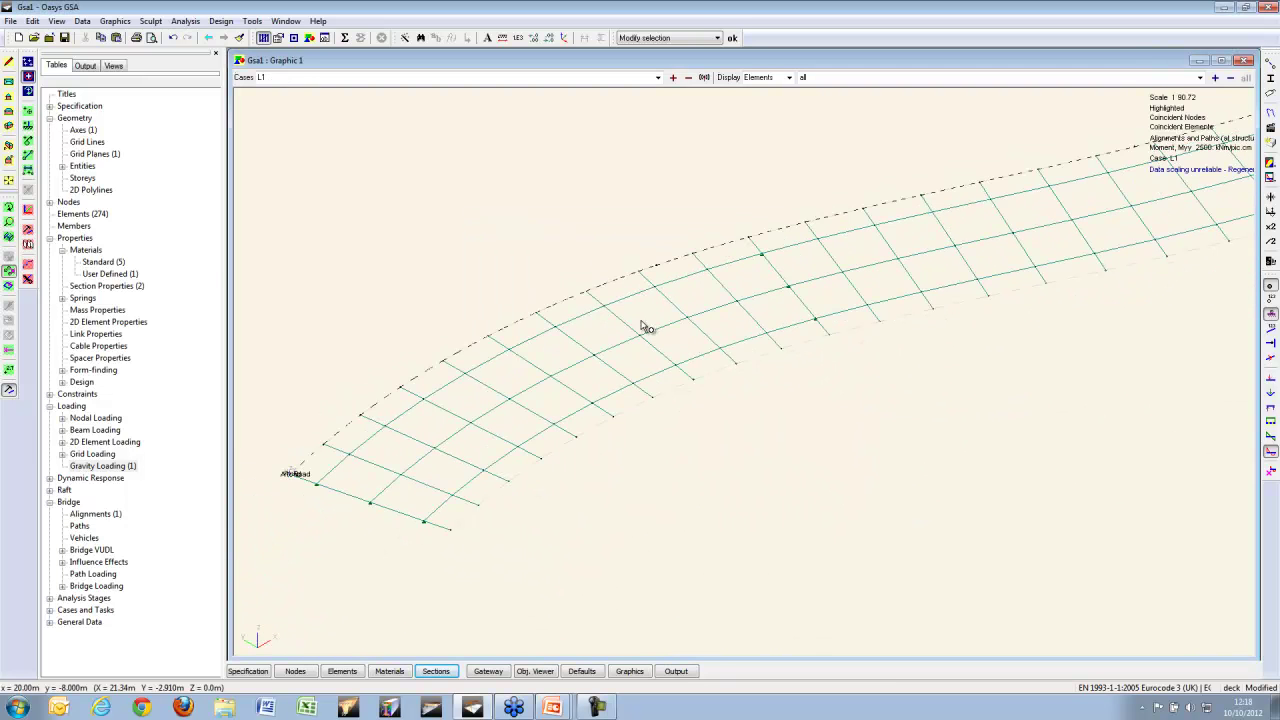
pyautogui.click(345, 38)
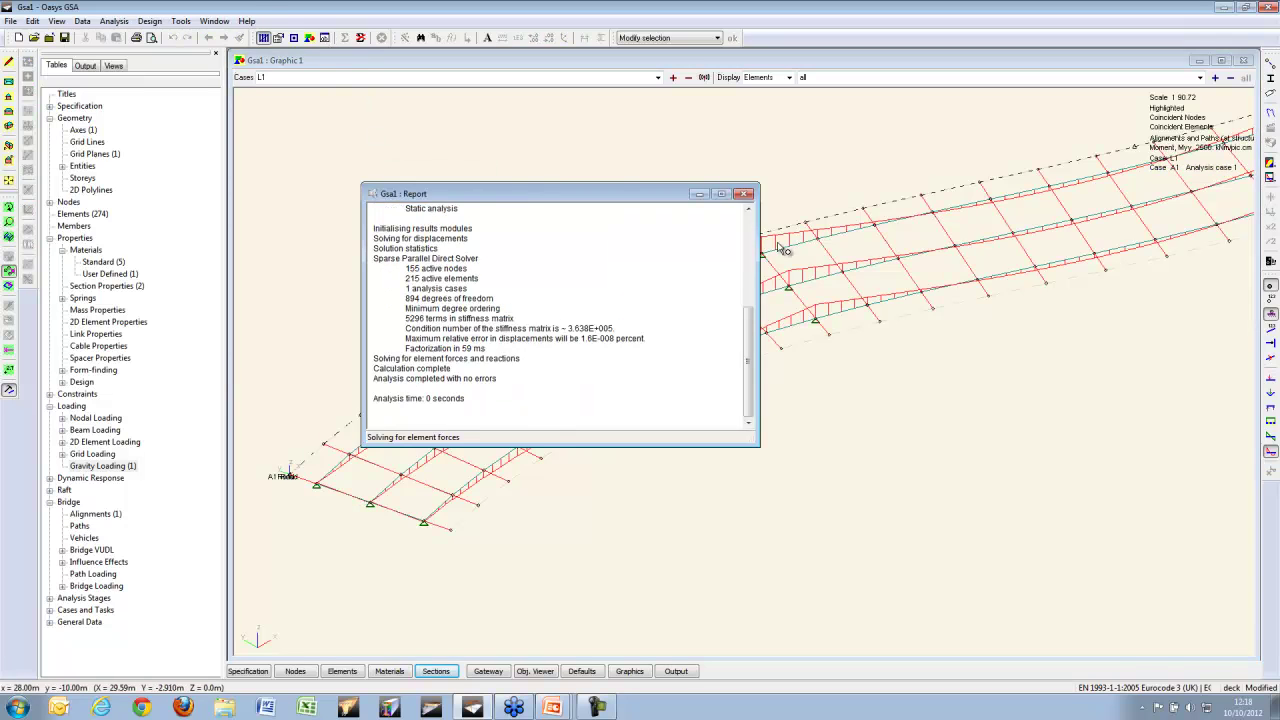
pyautogui.scroll(-1, 860, 258)
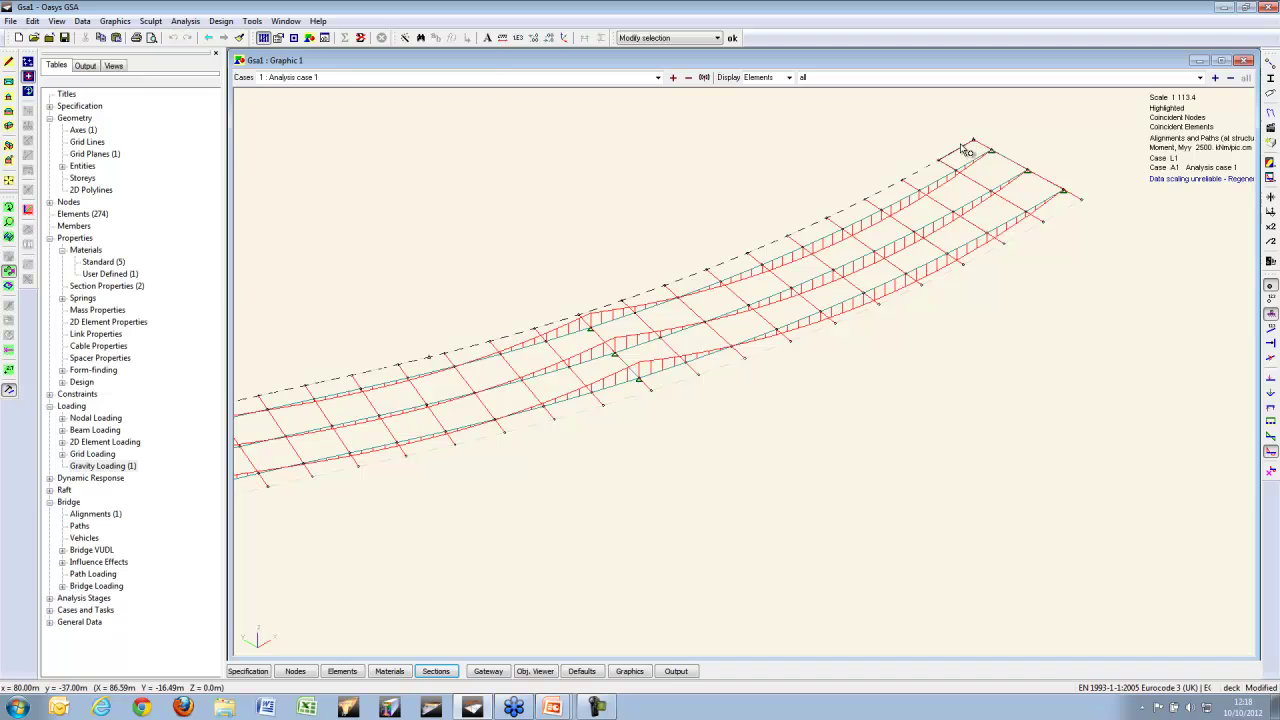
# Step: Erase the results again and set element 270 as a dummy element
pyautogui.click(362, 38)
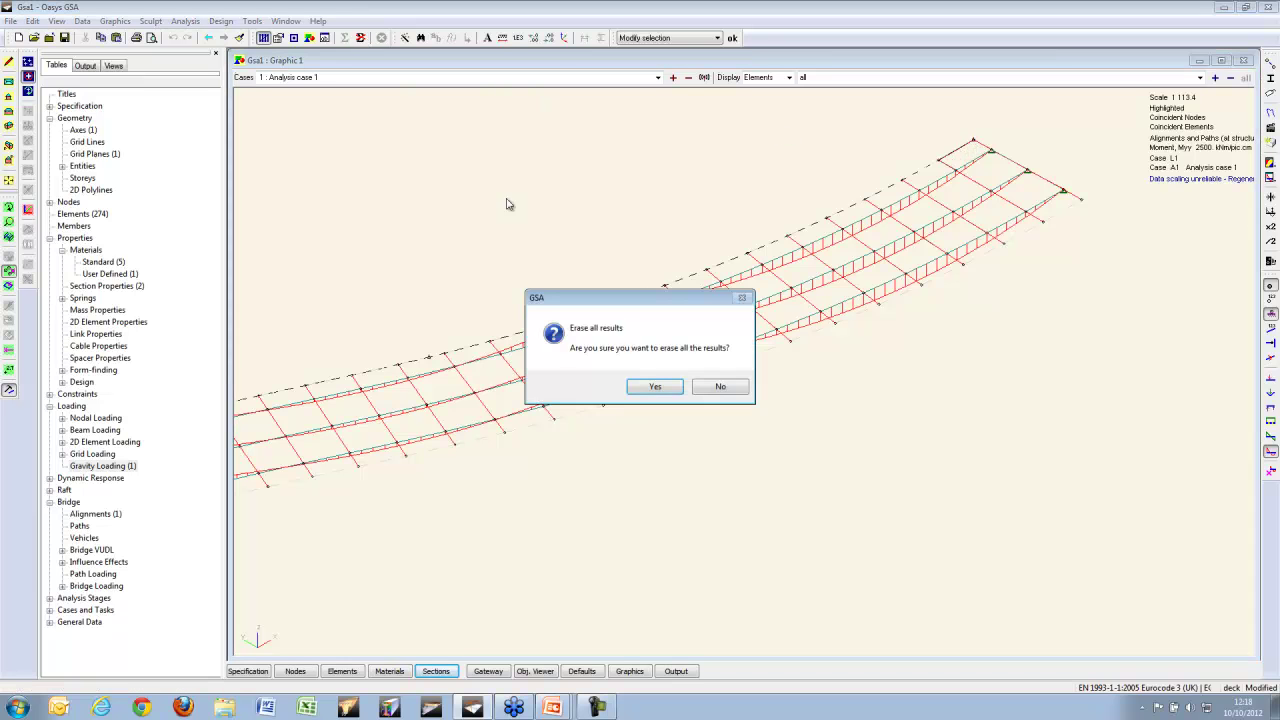
pyautogui.click(657, 388)
pyautogui.doubleClick(957, 153)
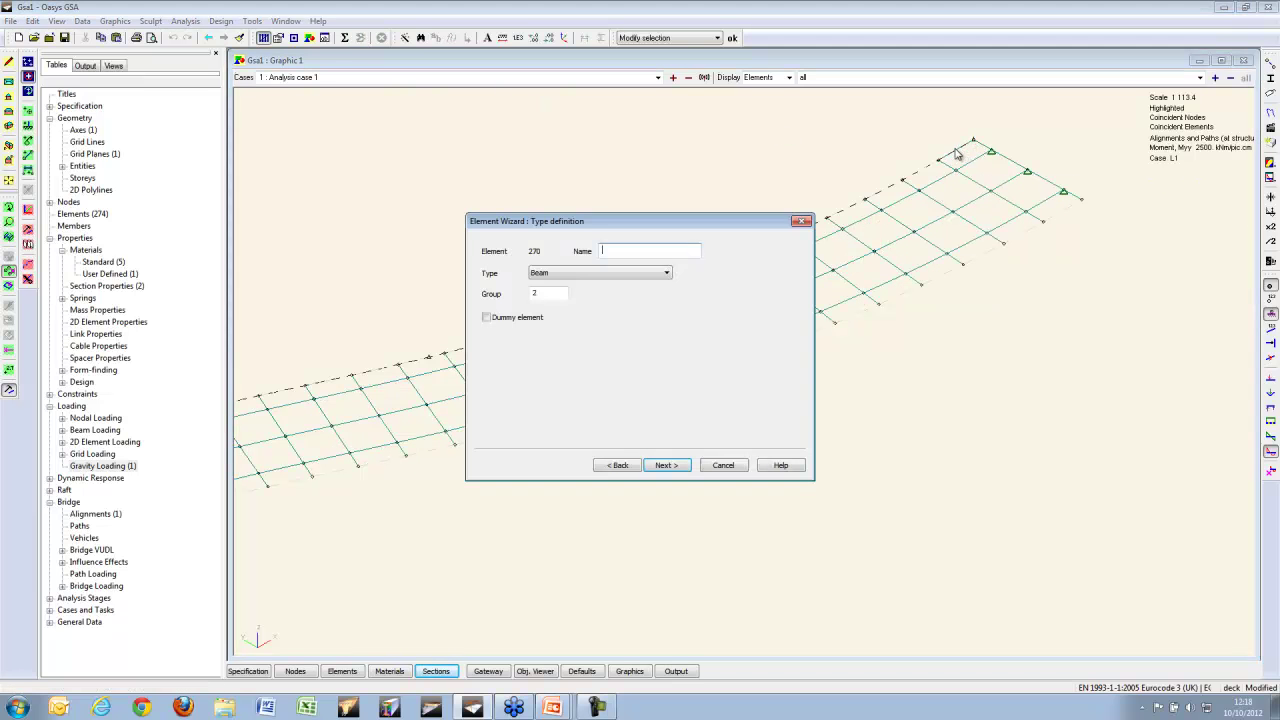
pyautogui.click(513, 320)
pyautogui.click(668, 466)
pyautogui.click(666, 466)
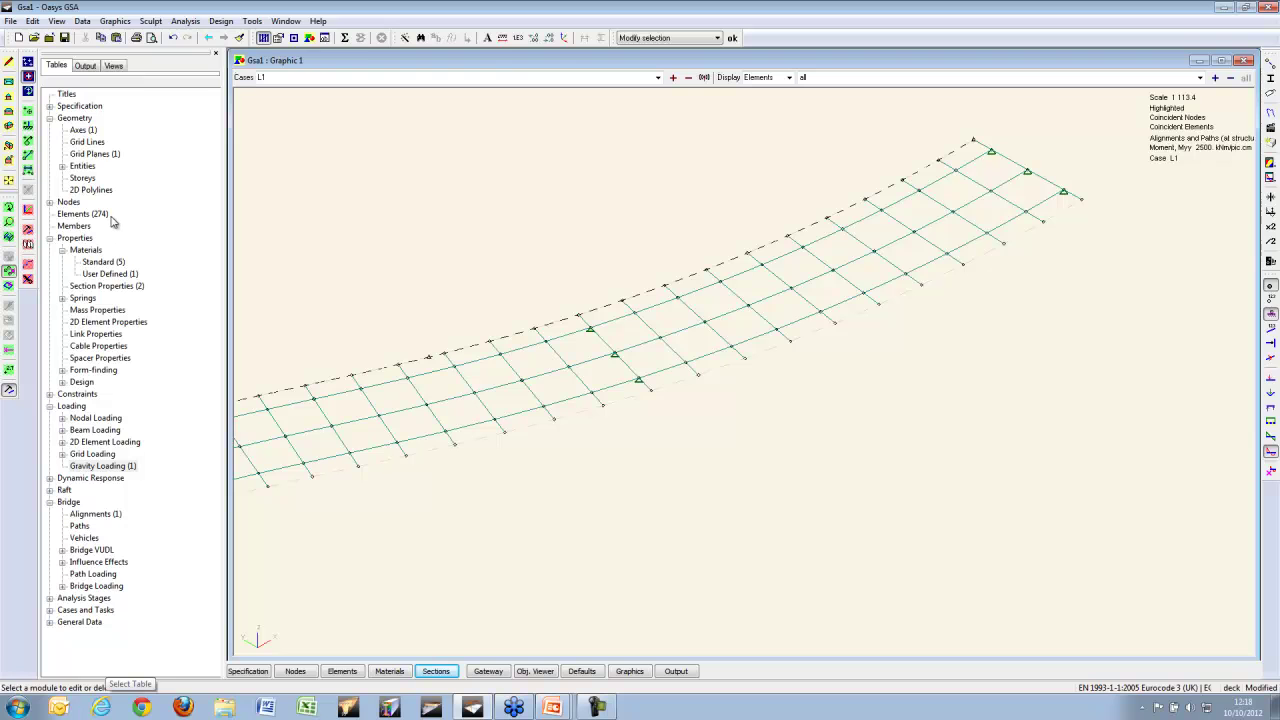
# Step: Rerun the static analysis, rotate the view, then erase all analysis results
pyautogui.click(309, 37)
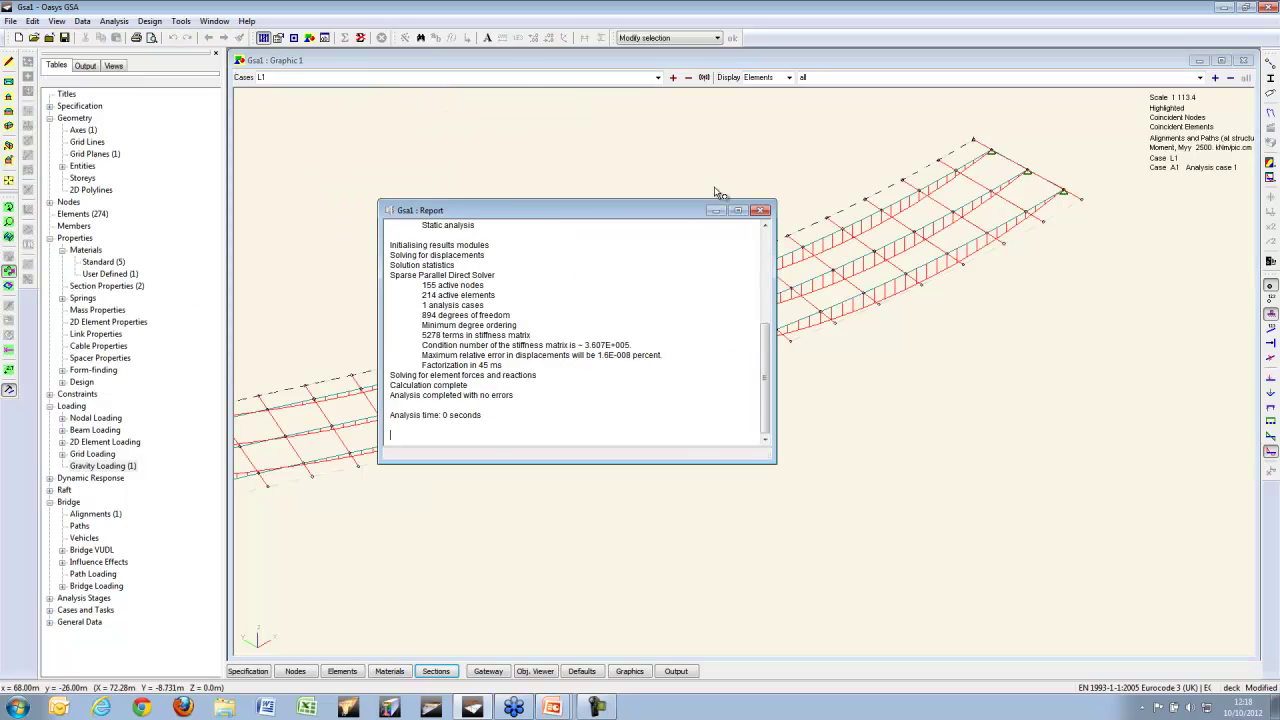
pyautogui.click(761, 210)
pyautogui.moveTo(830, 225); pyautogui.dragTo(620, 280)
pyautogui.click(361, 37)
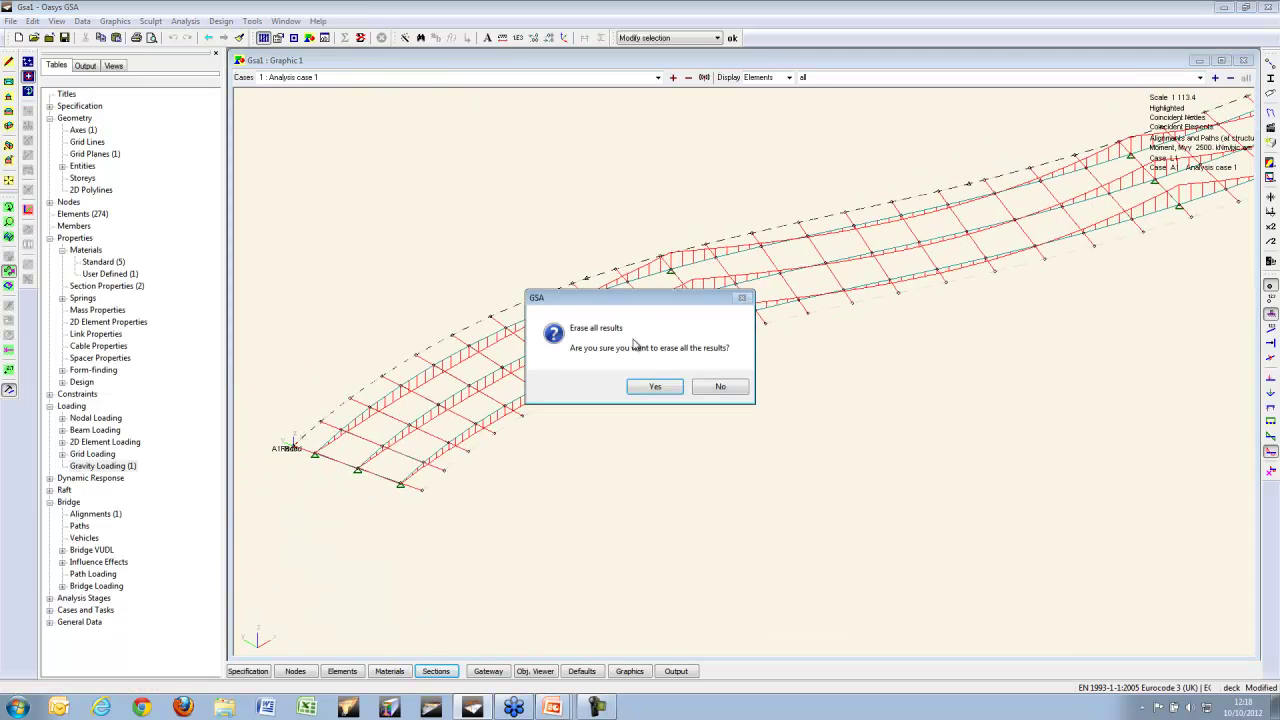
pyautogui.click(655, 387)
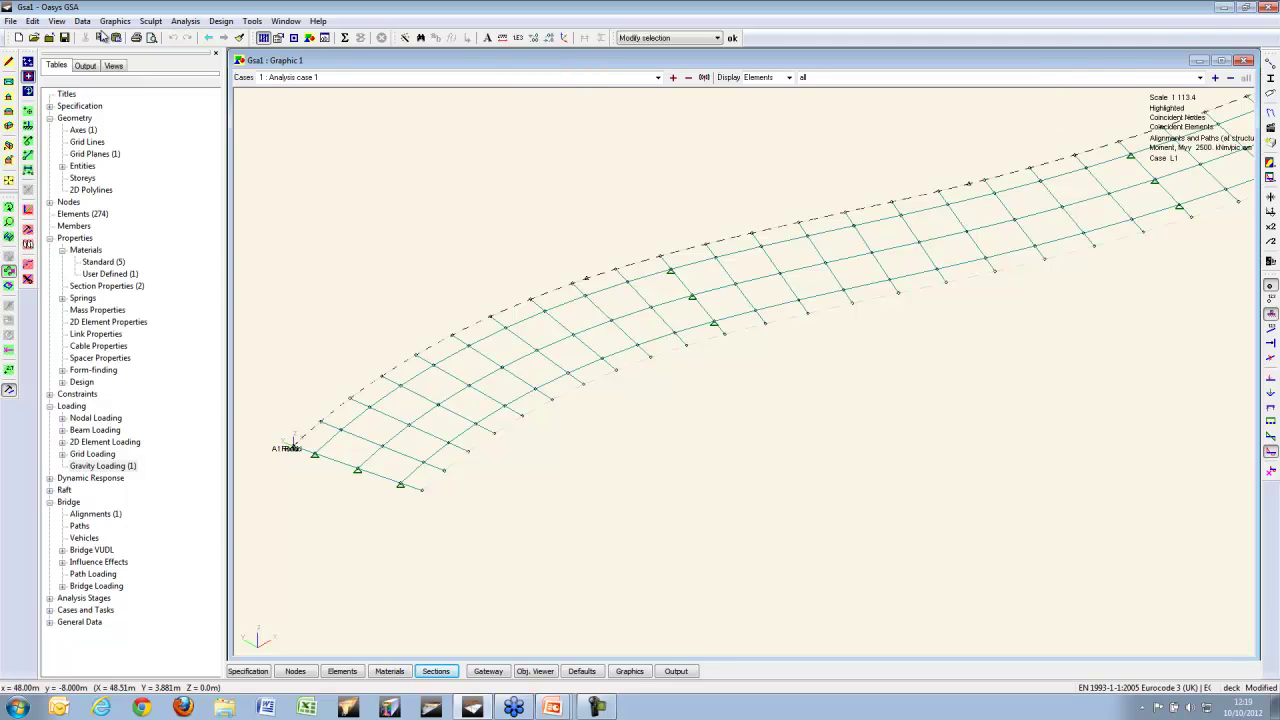
# Step: Save the model as bridge.gwb
pyautogui.click(64, 37)
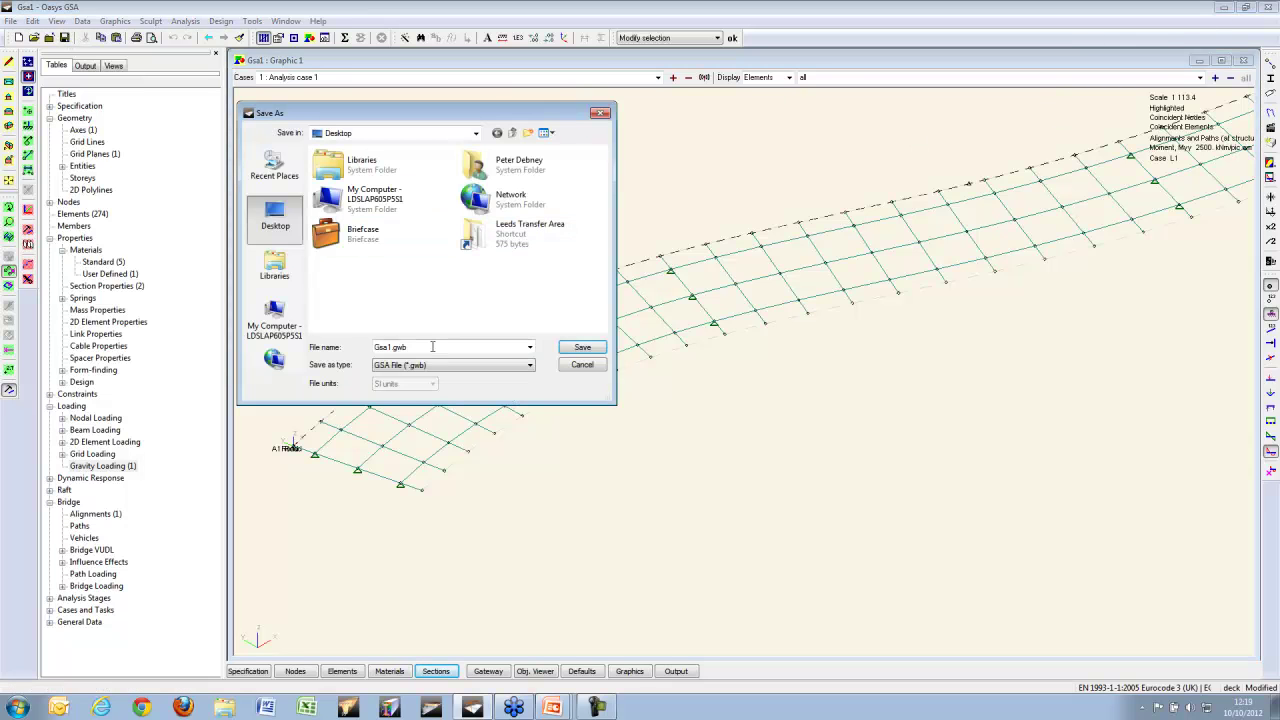
pyautogui.write('bridge')
pyautogui.press('Return')
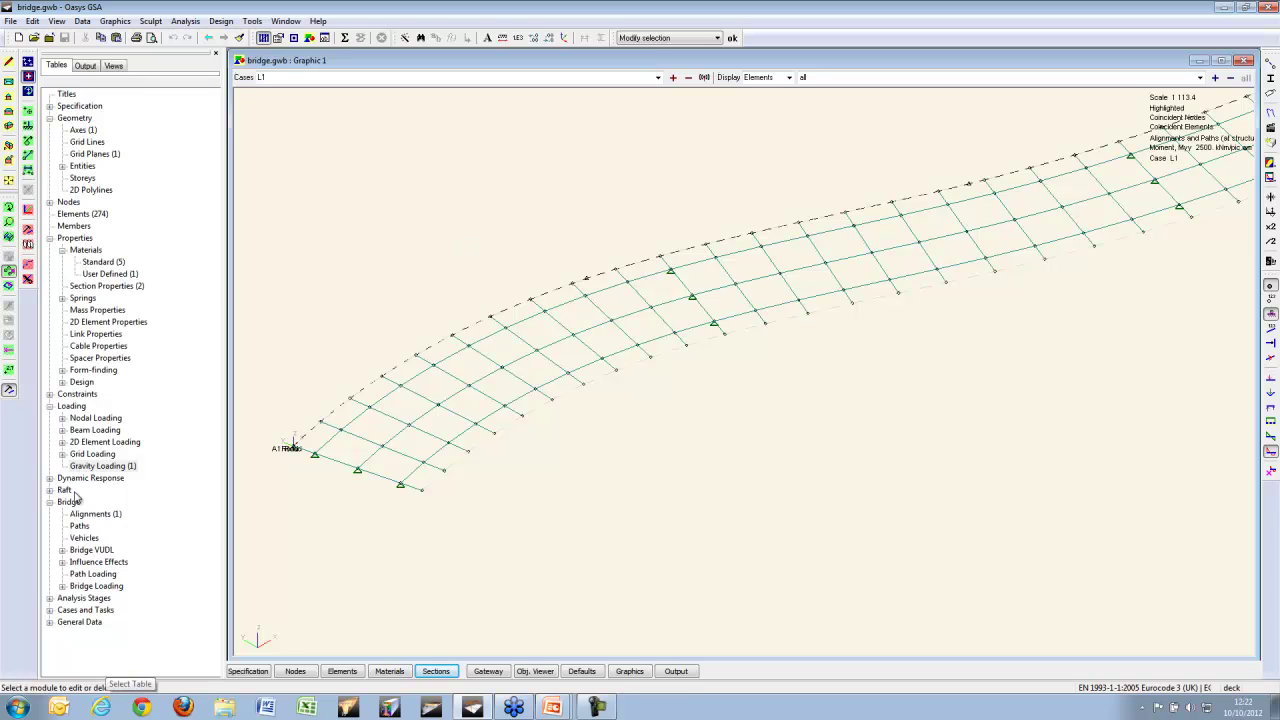
# Step: Define Path 1 as a Lane on the Road alignment with offsets 1 to 4 m
pyautogui.click(49, 118)
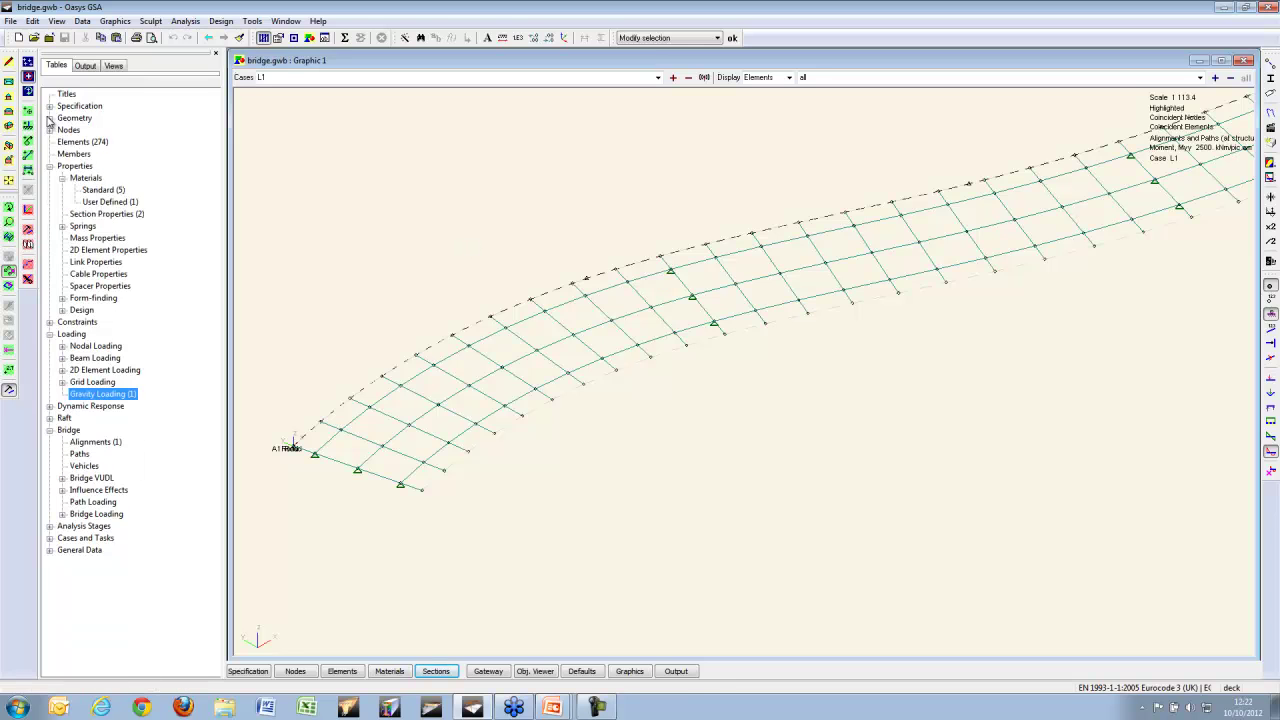
pyautogui.doubleClick(79, 454)
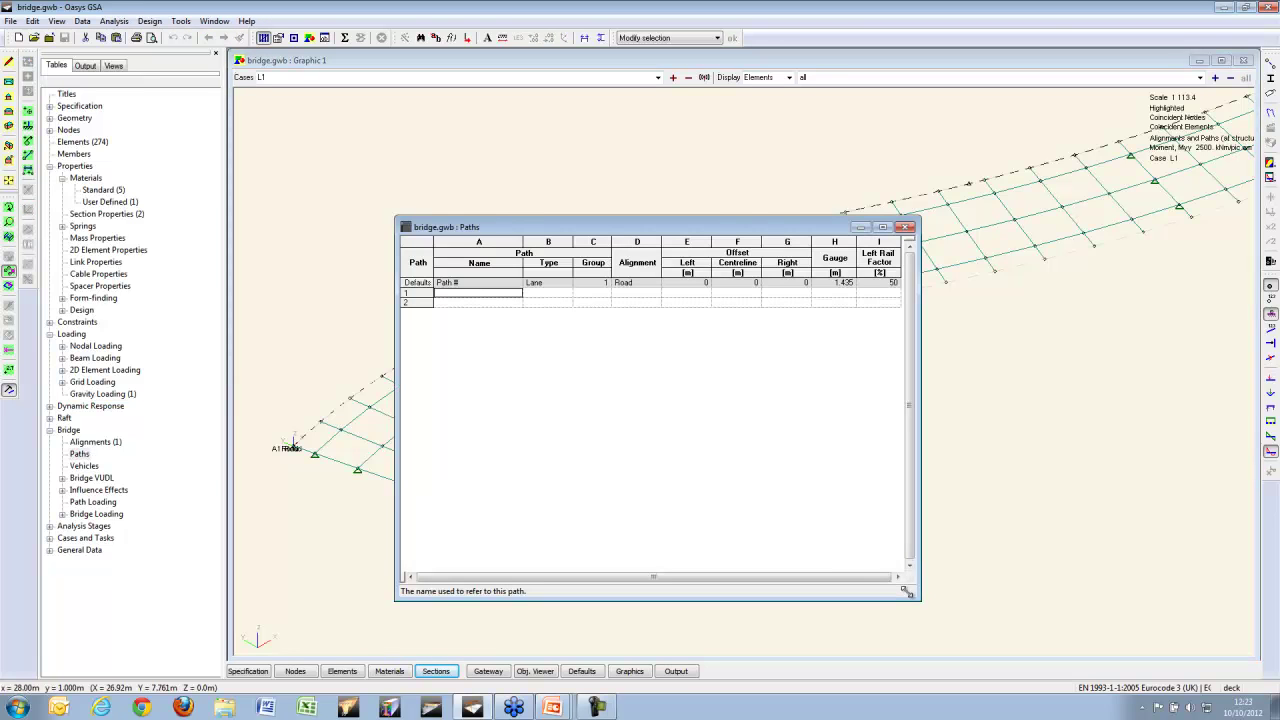
pyautogui.moveTo(918, 597); pyautogui.dragTo(936, 374)
pyautogui.moveTo(648, 228); pyautogui.dragTo(569, 109)
pyautogui.press('Tab')
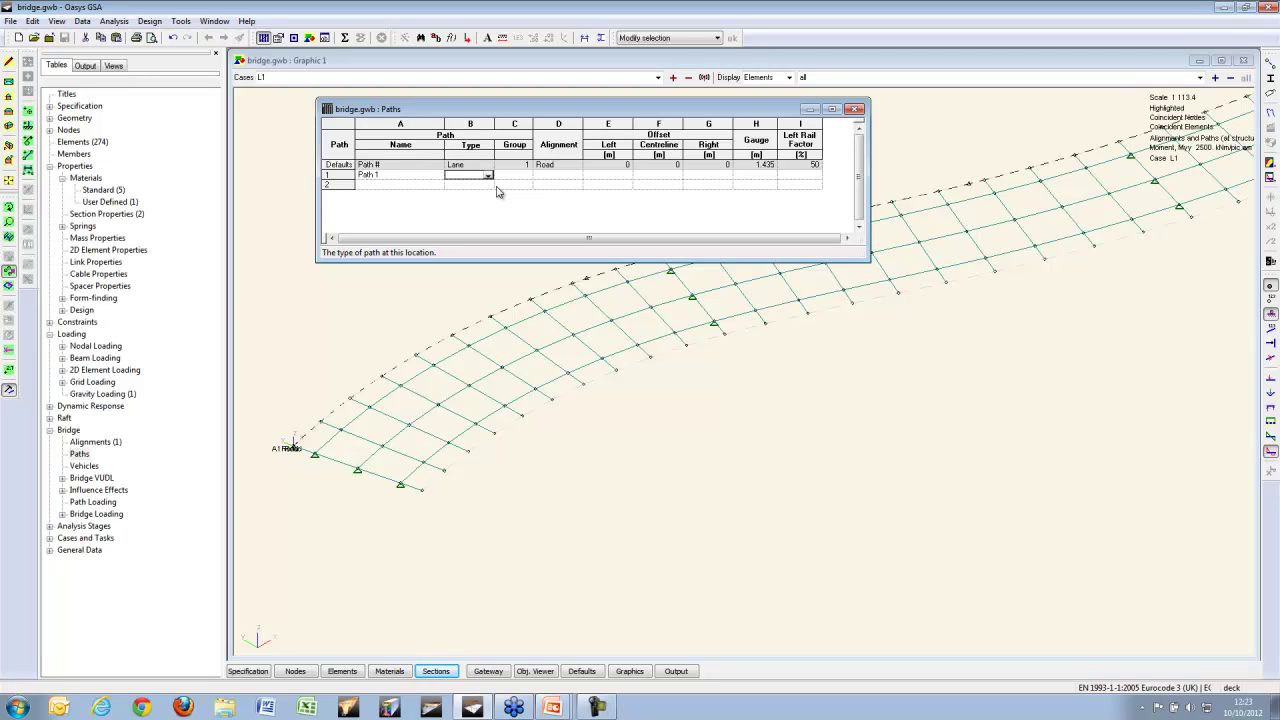
pyautogui.click(488, 176)
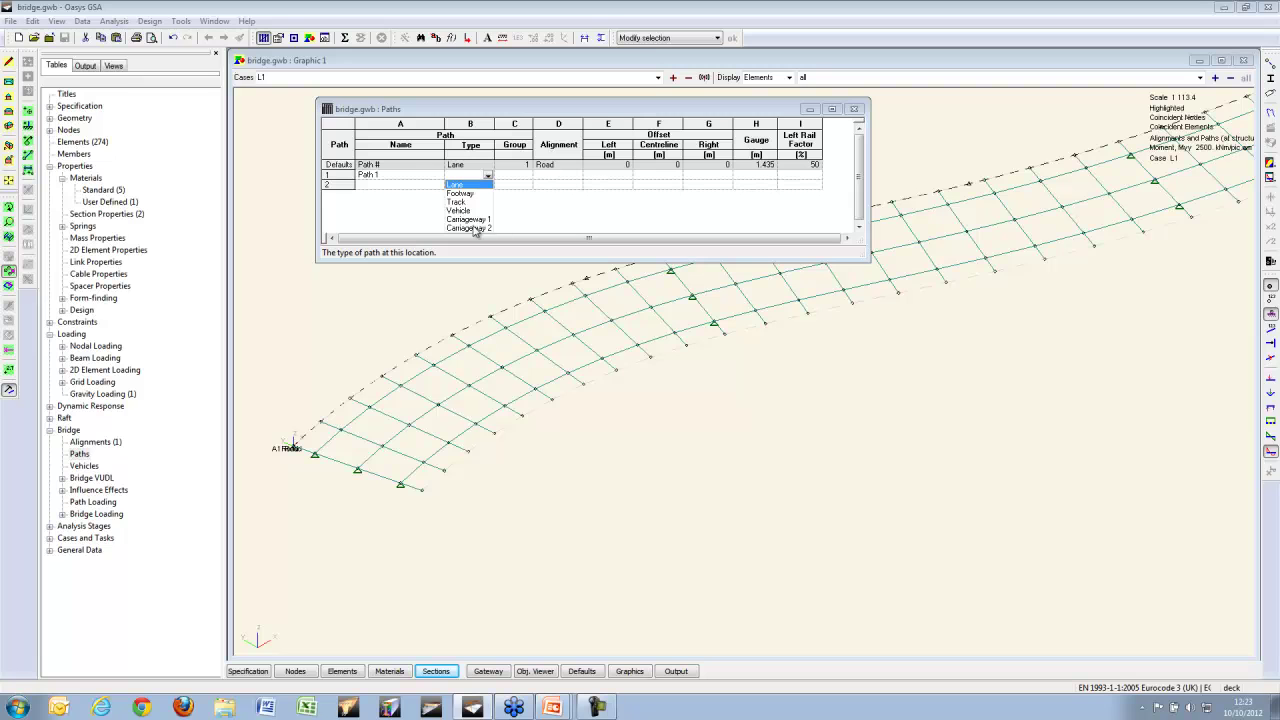
pyautogui.click(470, 186)
pyautogui.press('Tab')
pyautogui.press('Tab')
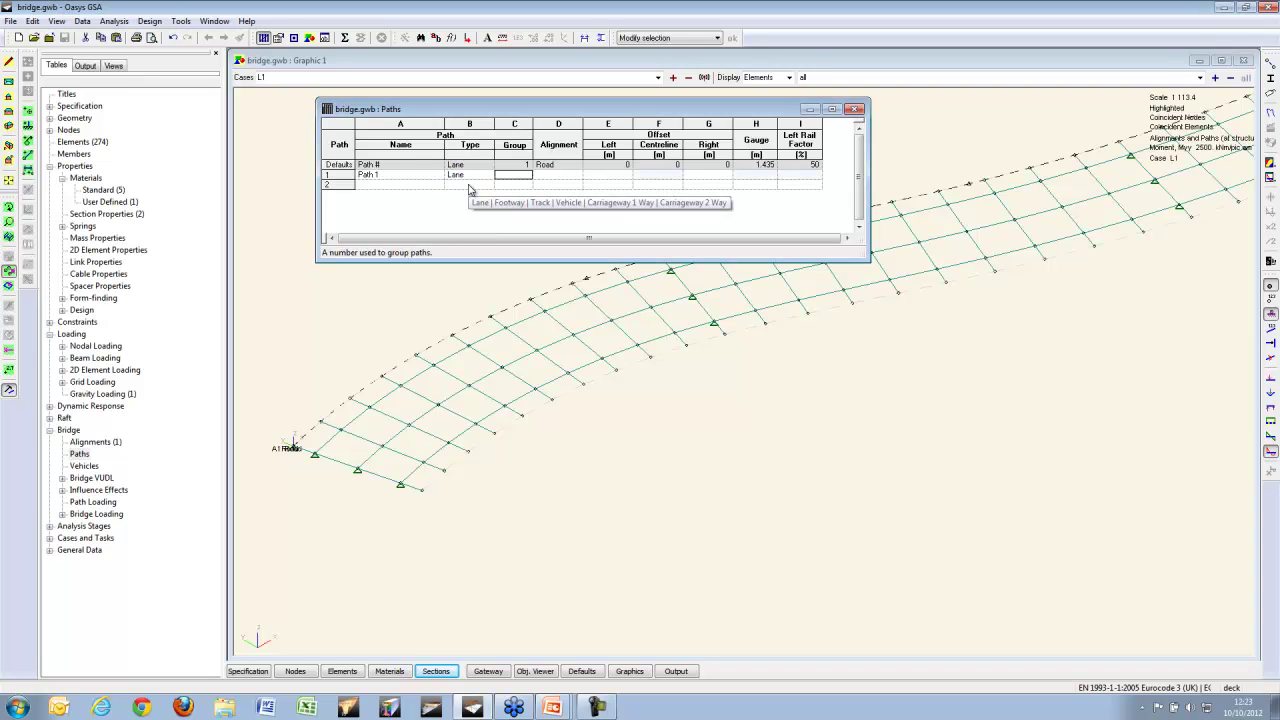
pyautogui.press('Tab')
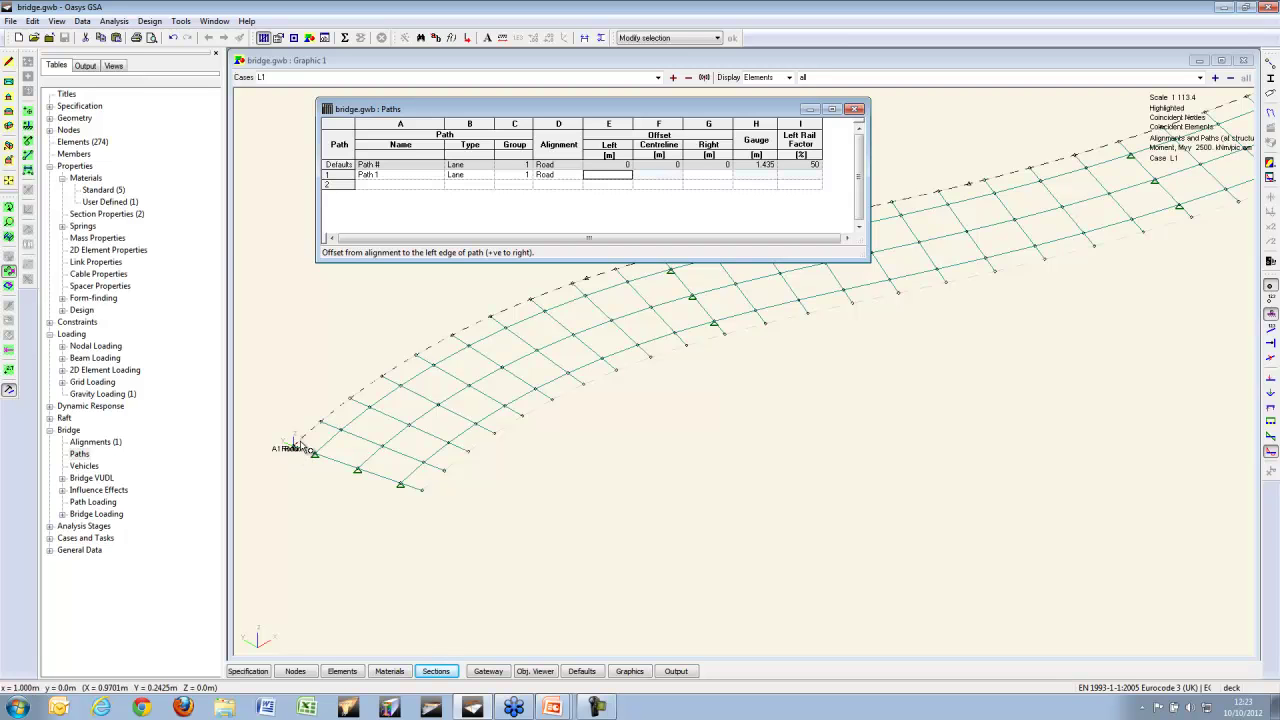
pyautogui.write('1')
pyautogui.press('Tab')
pyautogui.press('Tab')
pyautogui.write('4')
pyautogui.press('Return')
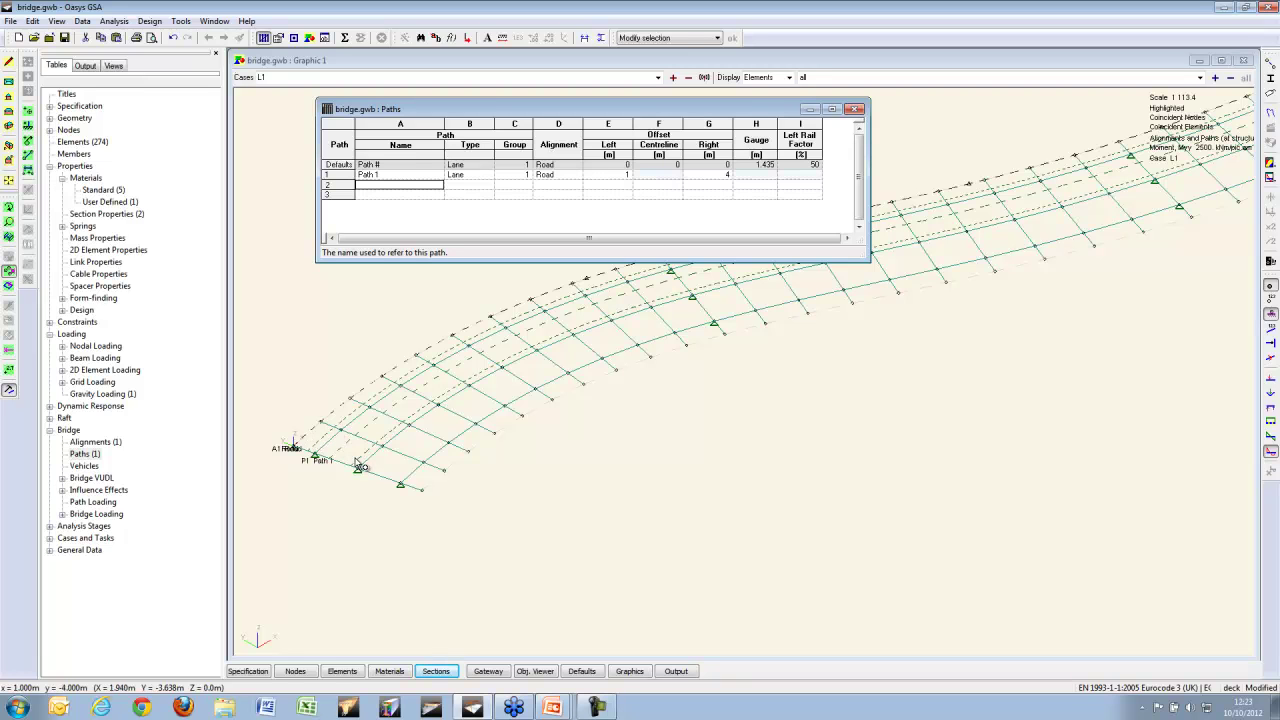
# Step: Add Path 2 with left offset 4 m and right offset 7 m
pyautogui.press('Tab')
pyautogui.press('Tab')
pyautogui.press('Tab')
pyautogui.press('Tab')
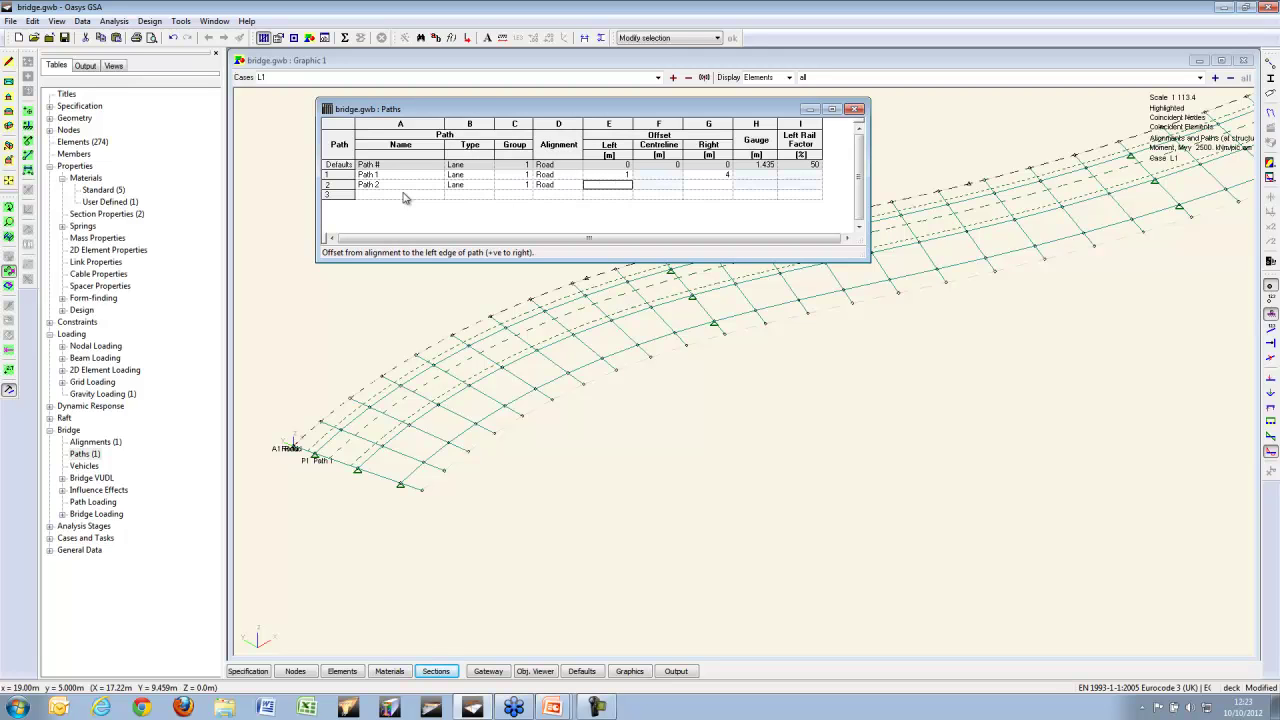
pyautogui.write('4')
pyautogui.press('Tab')
pyautogui.press('Tab')
pyautogui.write('7')
pyautogui.click(405, 197)
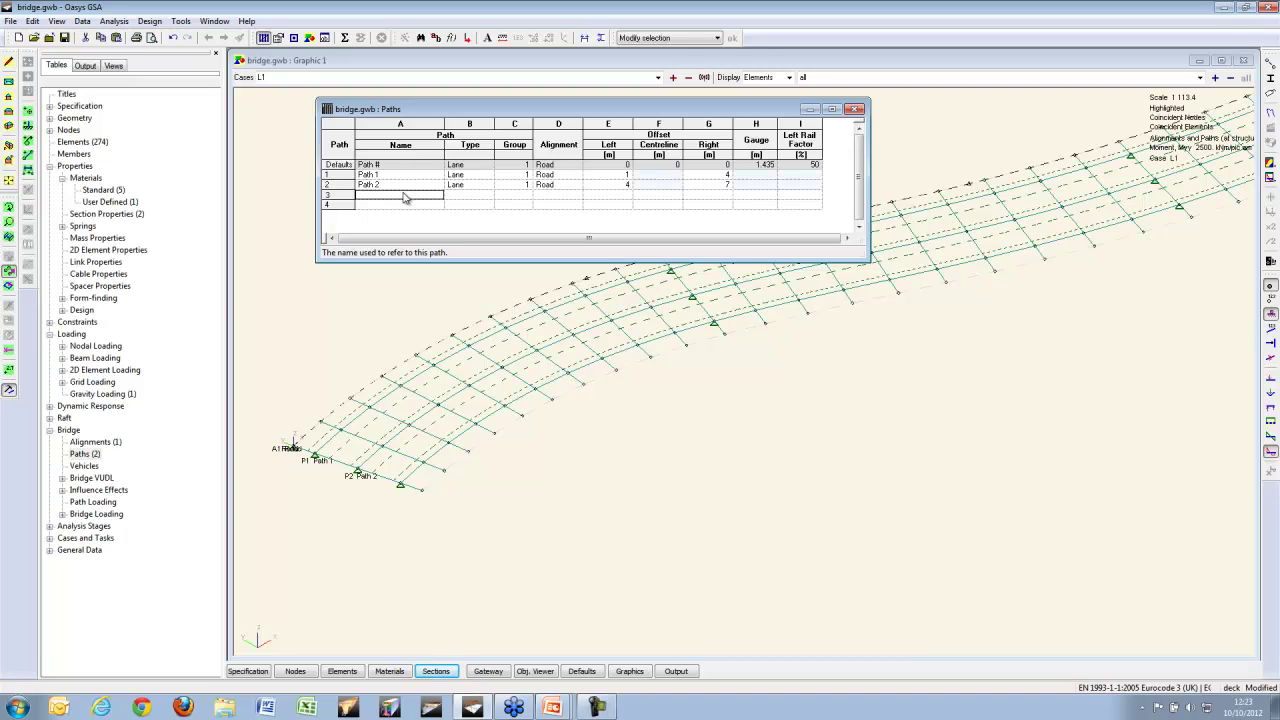
pyautogui.moveTo(868, 257); pyautogui.dragTo(844, 241)
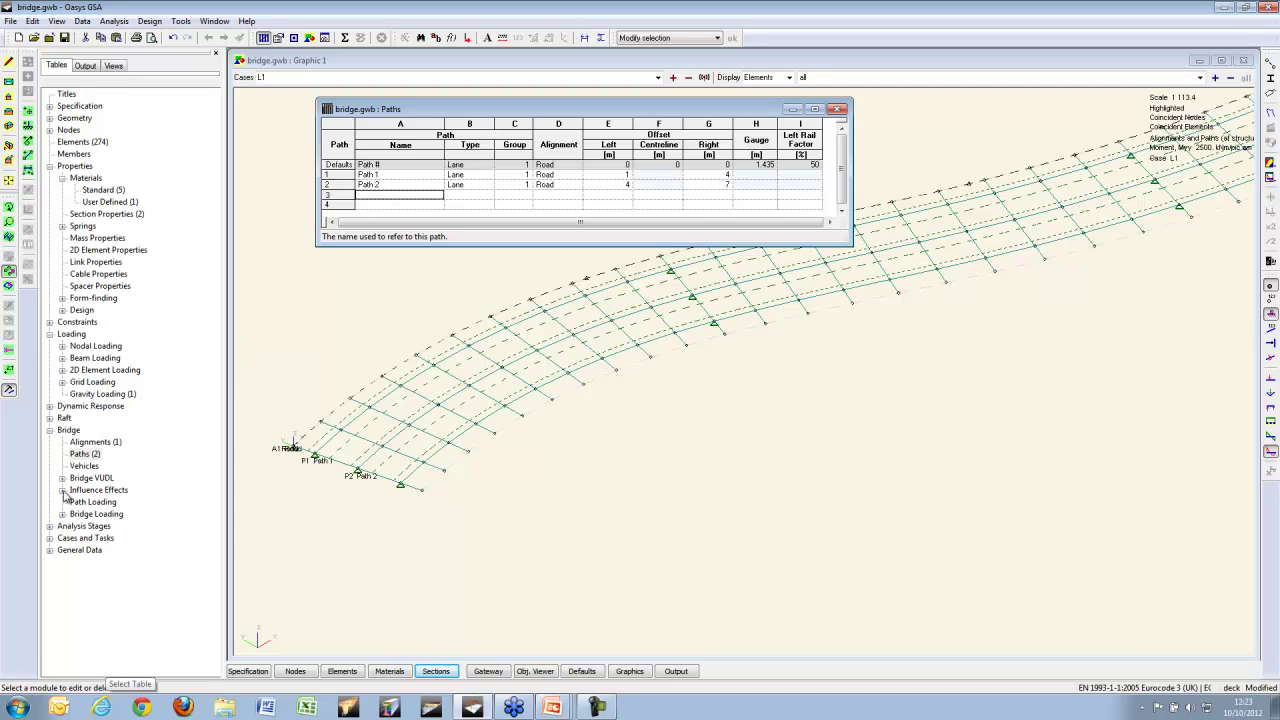
# Step: Create vehicle Lorry with axle 1 at 0 m, wheel offset 0.84, 47.5 kN wheel loads
pyautogui.doubleClick(85, 466)
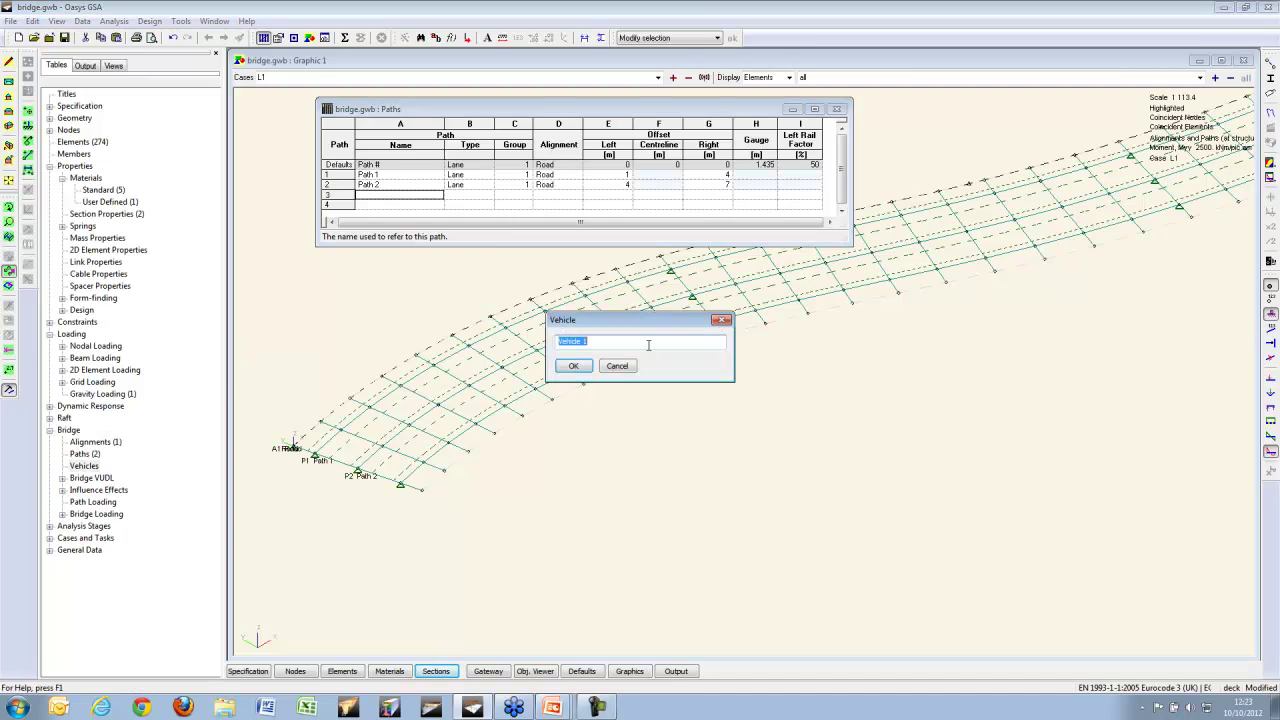
pyautogui.write('Lorry')
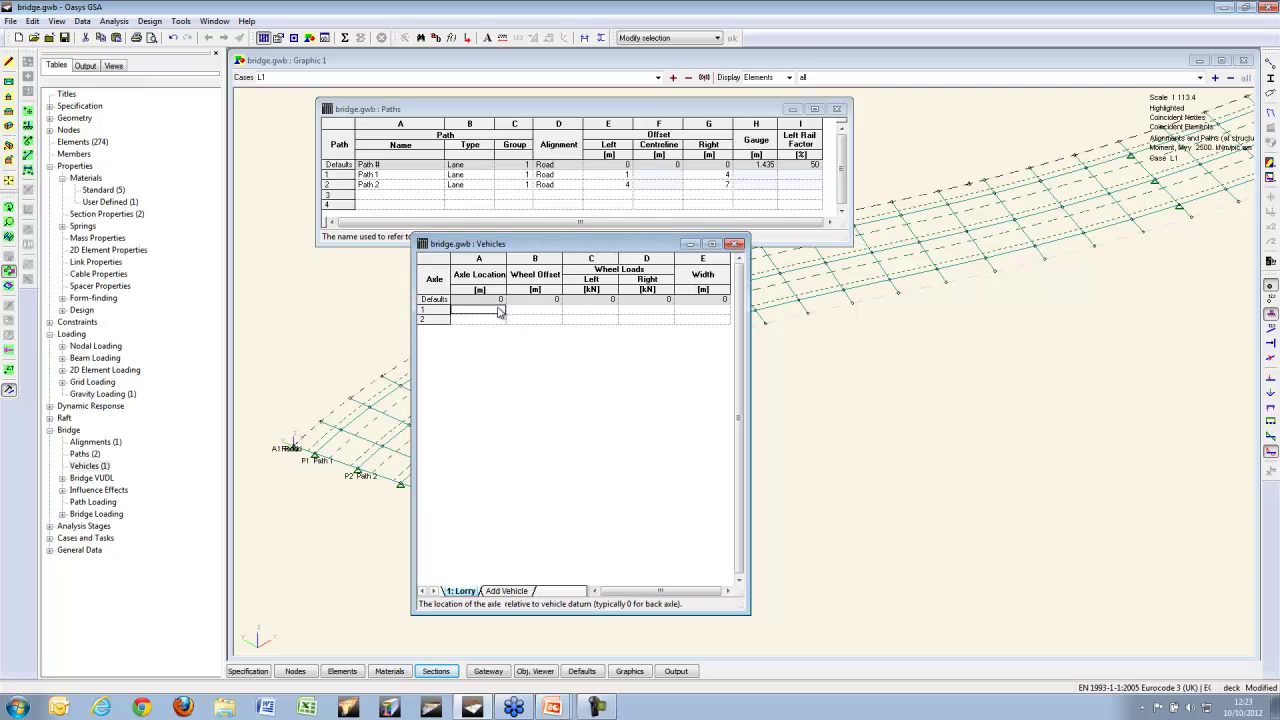
pyautogui.write('0')
pyautogui.press('Tab')
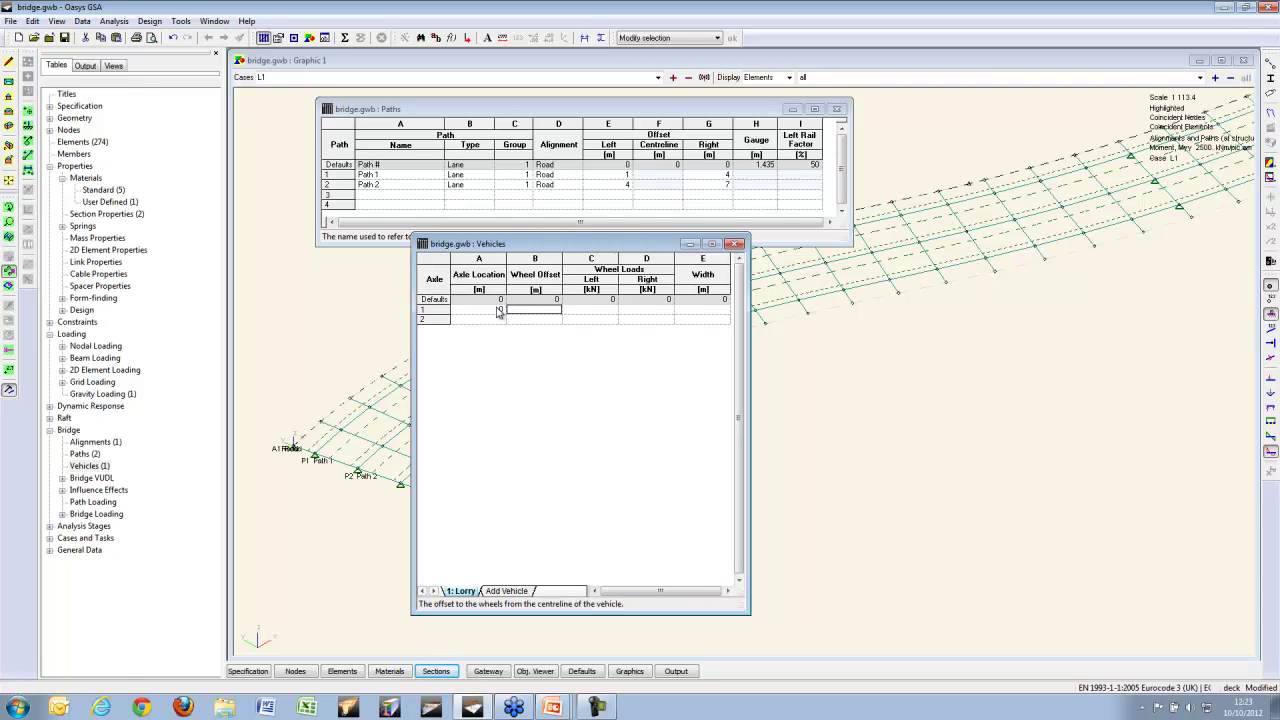
pyautogui.write('0')
pyautogui.press('Return')
pyautogui.write('0.84')
pyautogui.press('Tab')
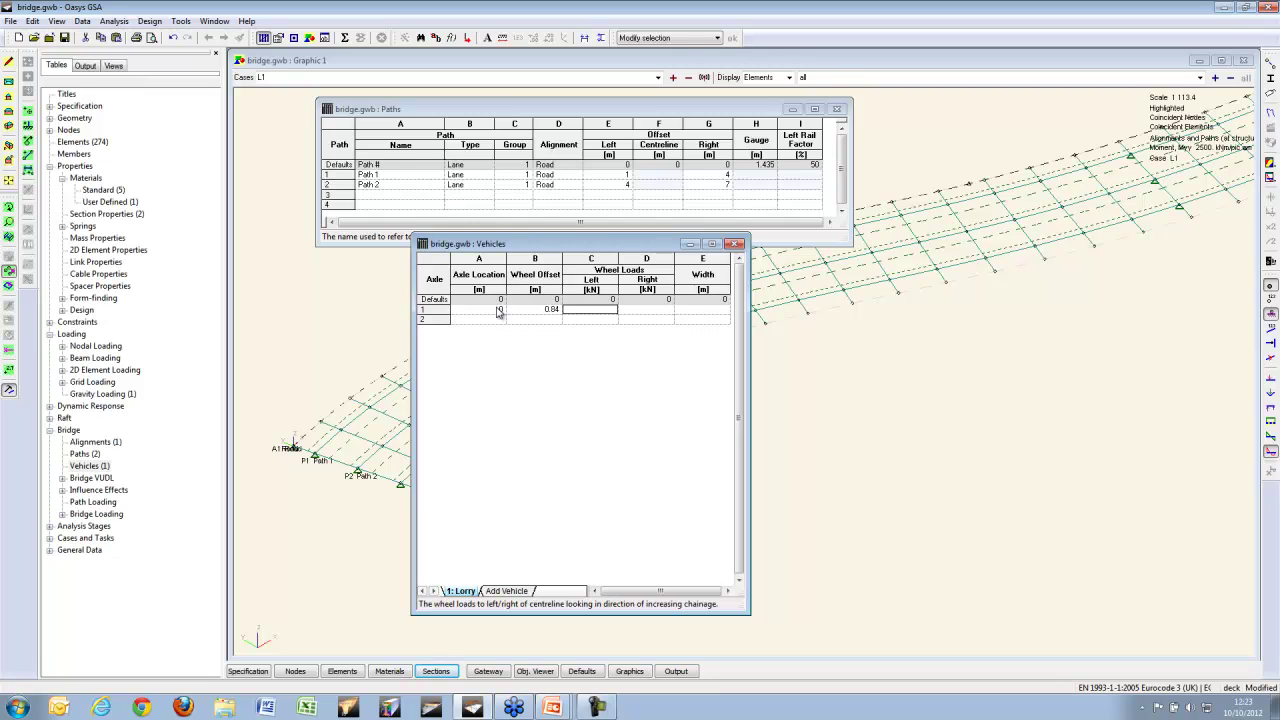
pyautogui.write('43.5')
pyautogui.press('Tab')
pyautogui.write('43')
pyautogui.press('Tab')
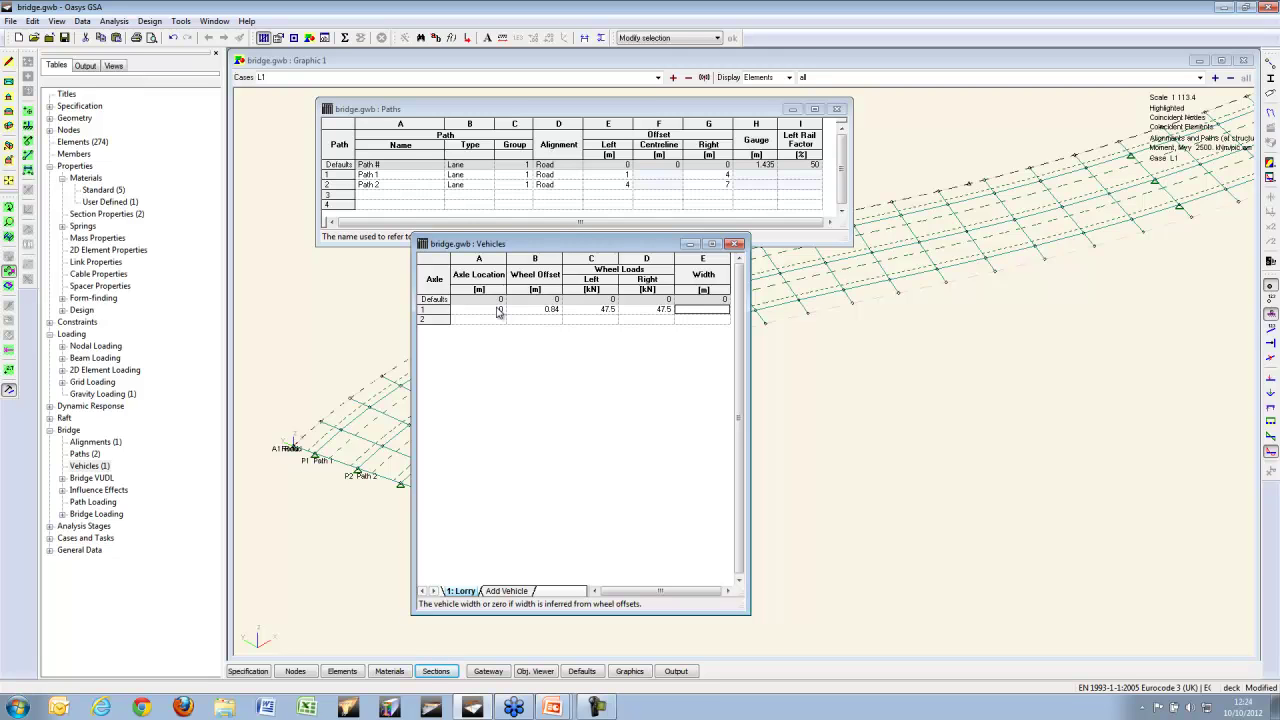
# Step: Add axle 2 at 0 m with wheel offset 1.16 and 47.5 kN wheel loads
pyautogui.press('Tab')
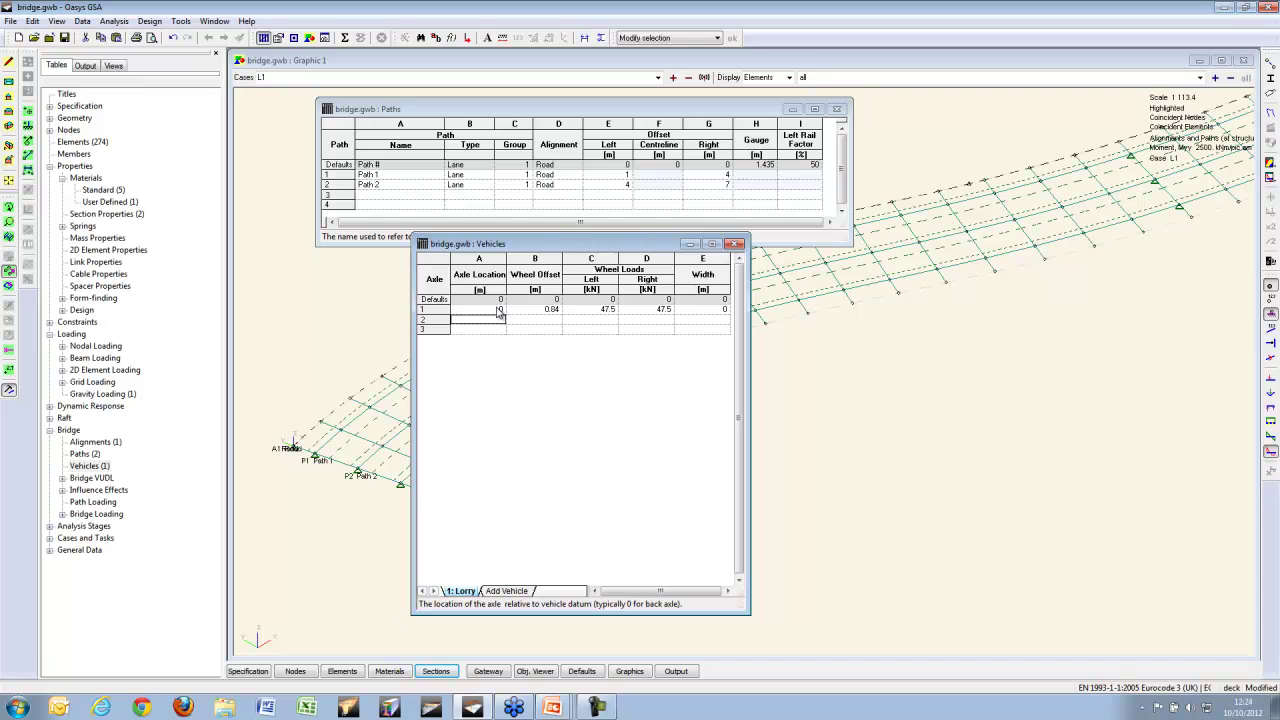
pyautogui.press('Tab')
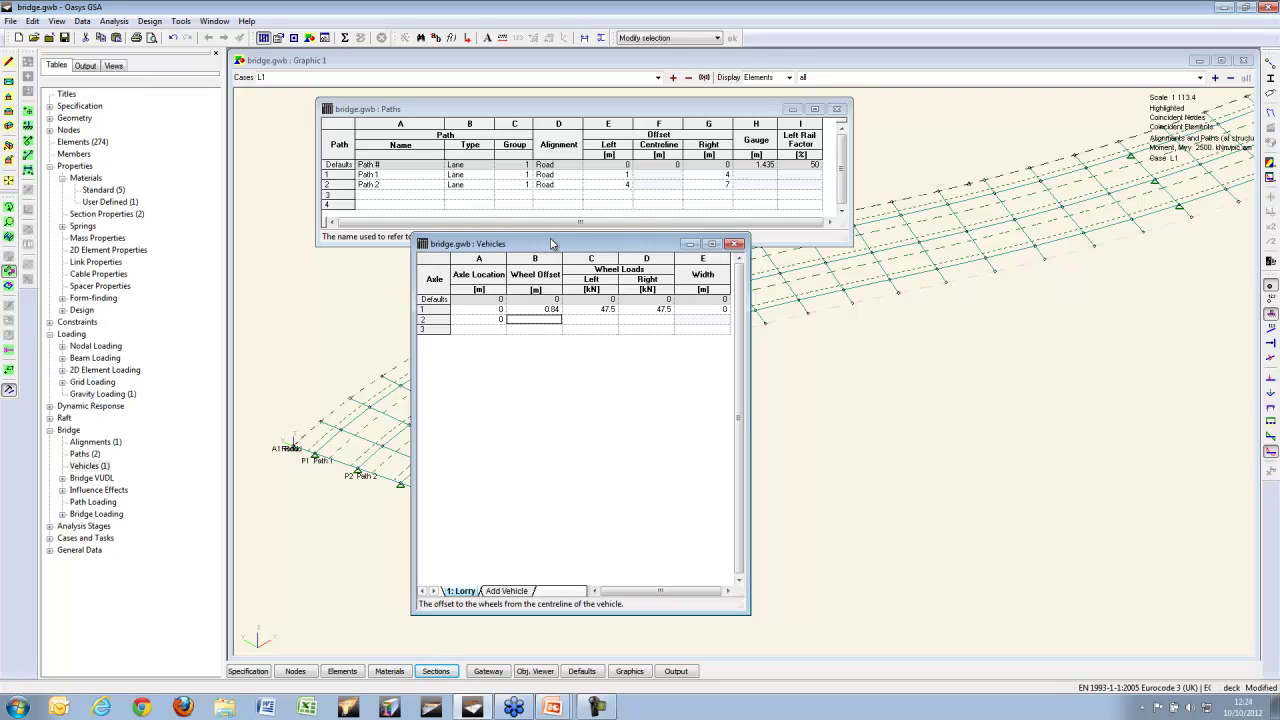
pyautogui.write('1.16')
pyautogui.press('Tab')
pyautogui.write('4347')
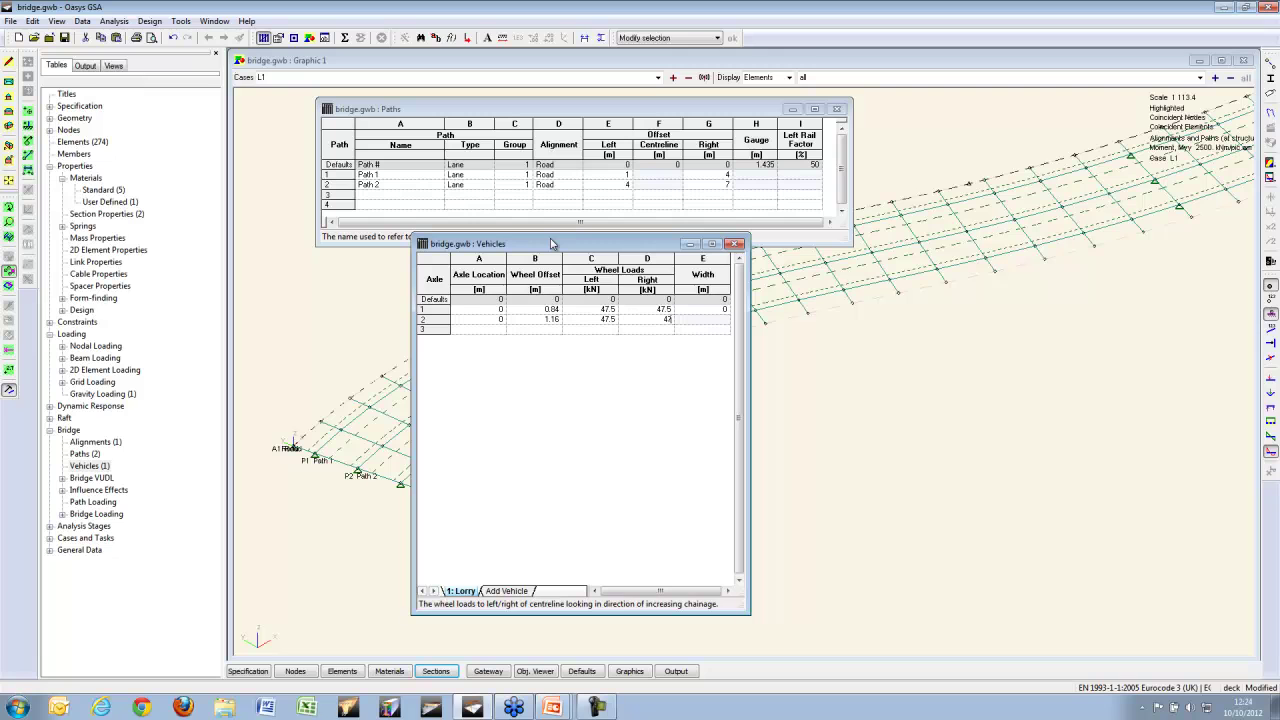
pyautogui.write('.5')
pyautogui.press('Return')
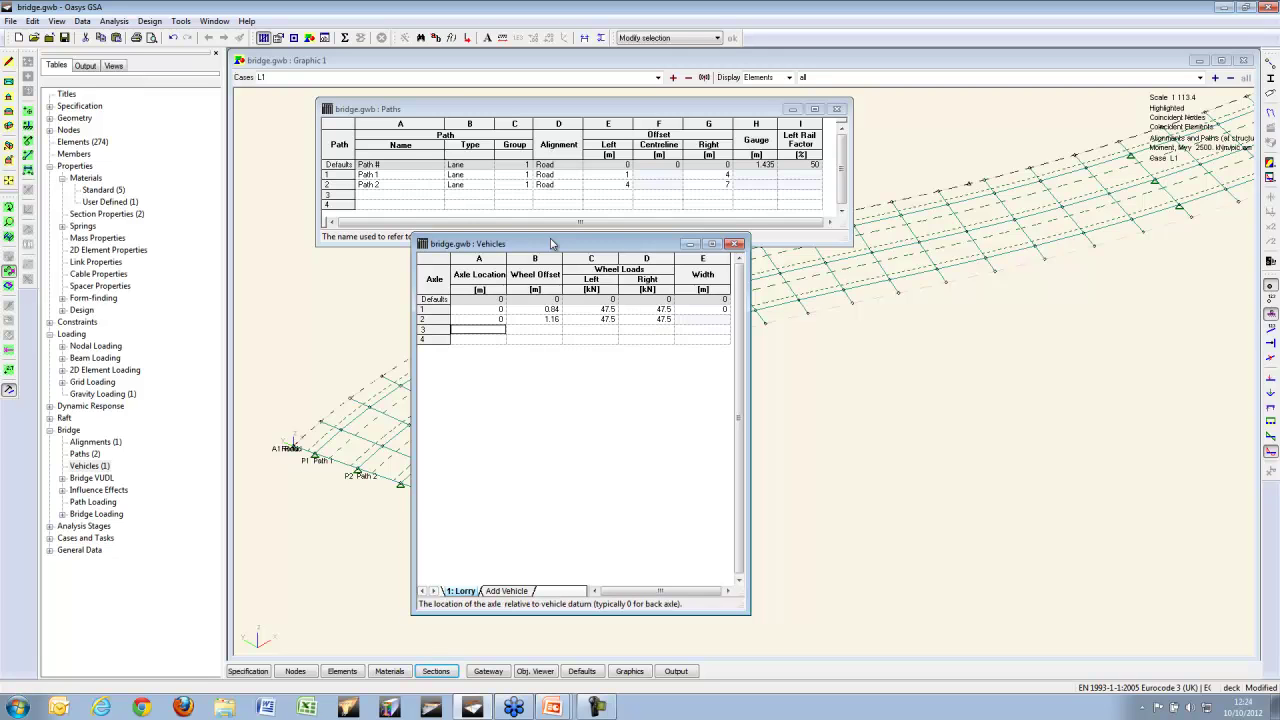
# Step: Add axle 3 at 4.5 m with wheel offset 1 and 45 kN wheel loads
pyautogui.write('4.5')
pyautogui.press('Tab')
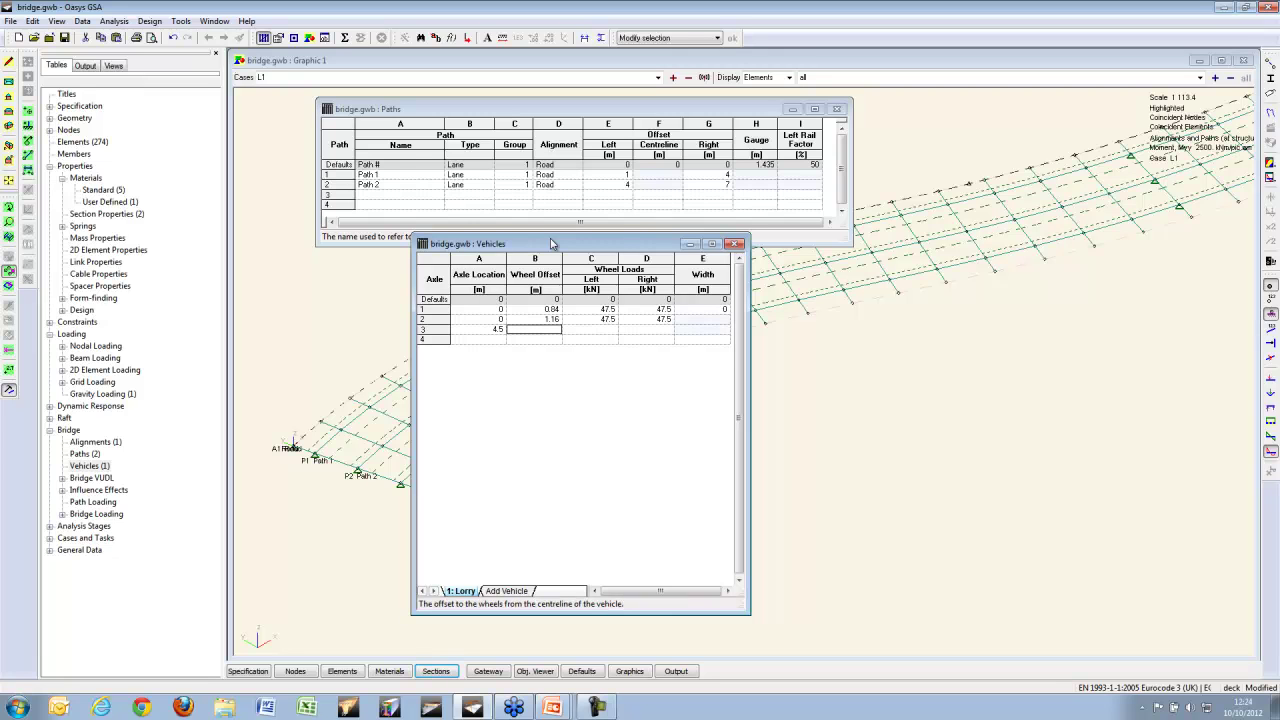
pyautogui.write('1')
pyautogui.press('Tab')
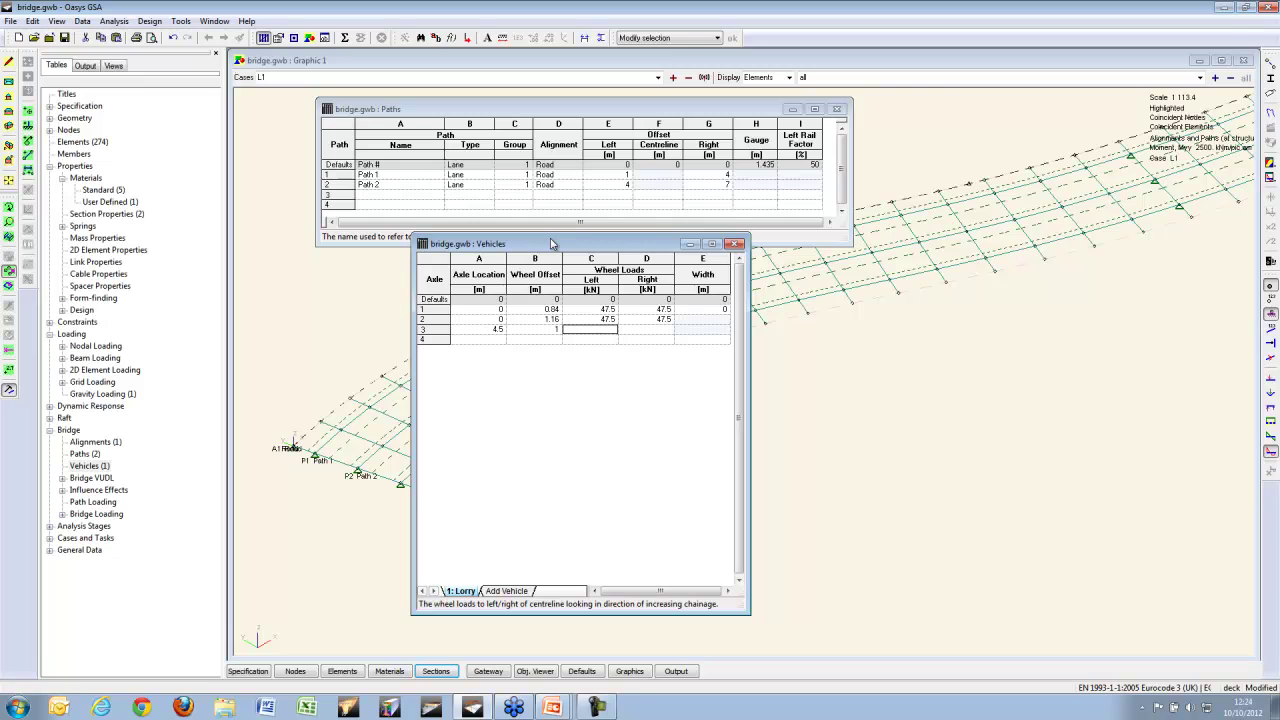
pyautogui.write('45')
pyautogui.press('Tab')
pyautogui.write('45')
pyautogui.press('Return')
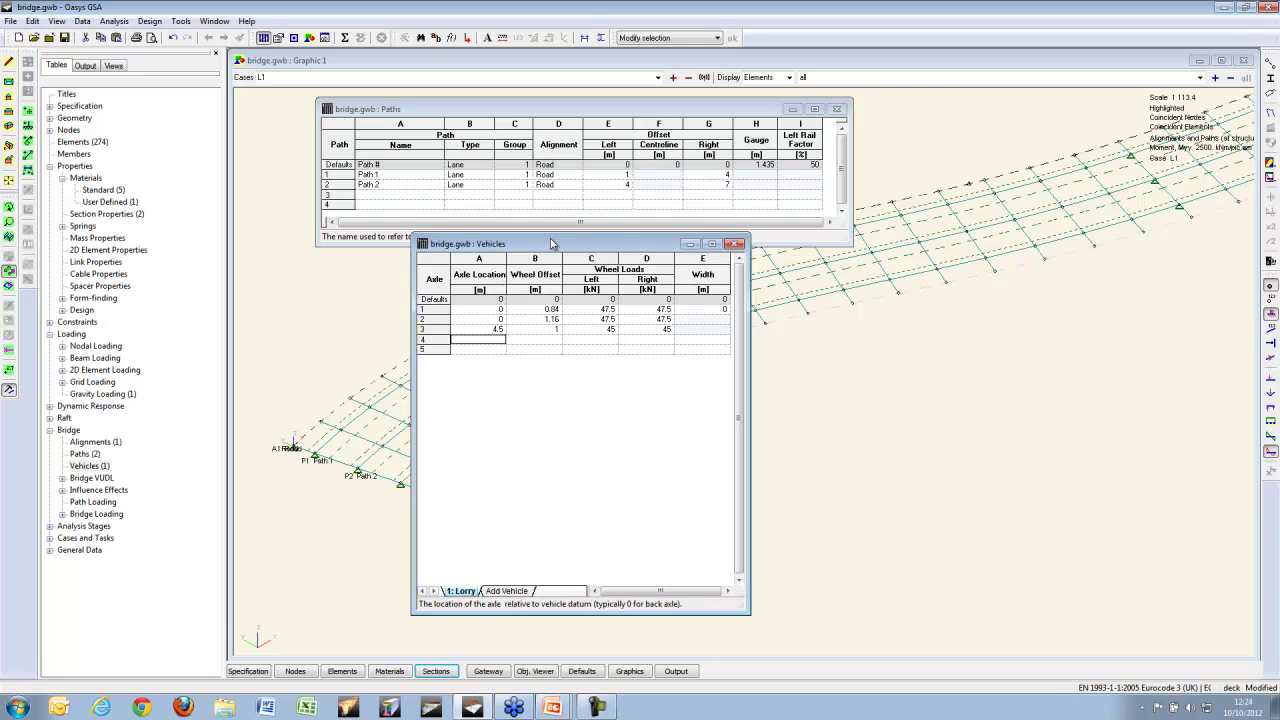
pyautogui.moveTo(746, 610); pyautogui.dragTo(754, 432)
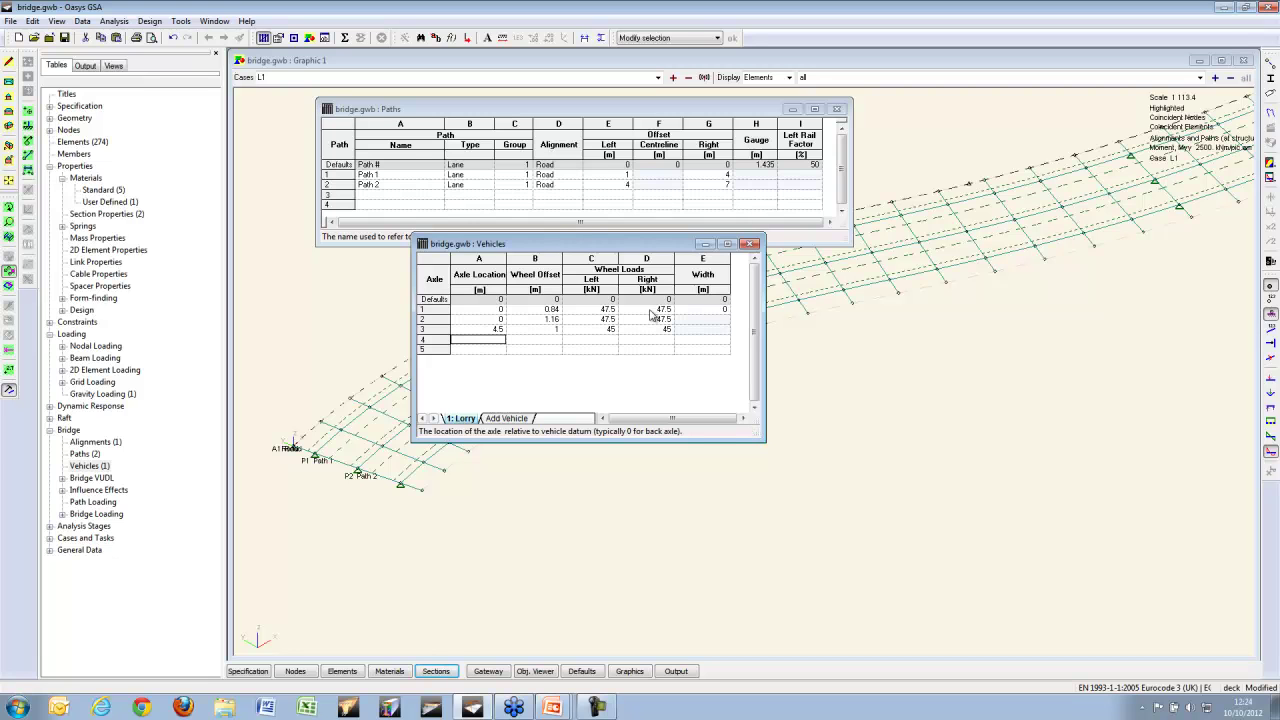
pyautogui.click(755, 244)
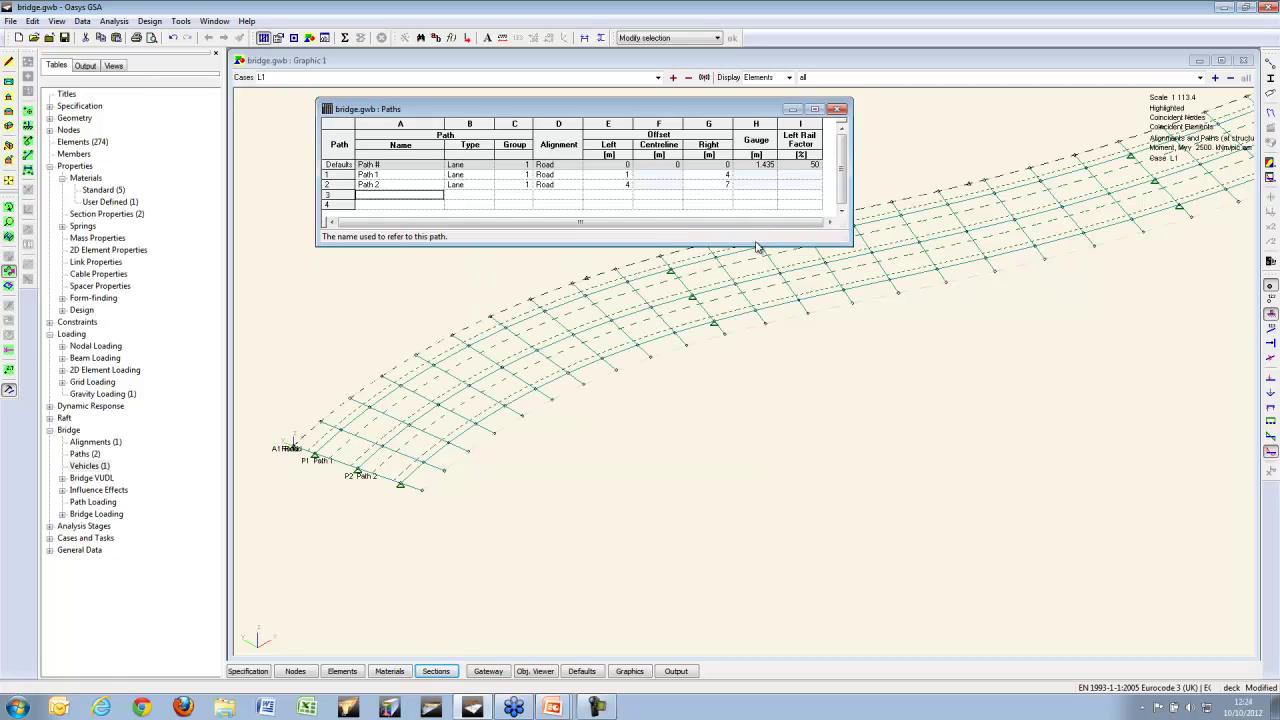
# Step: Start Bridge load 1 as a vehicle load on Path 1
pyautogui.click(837, 109)
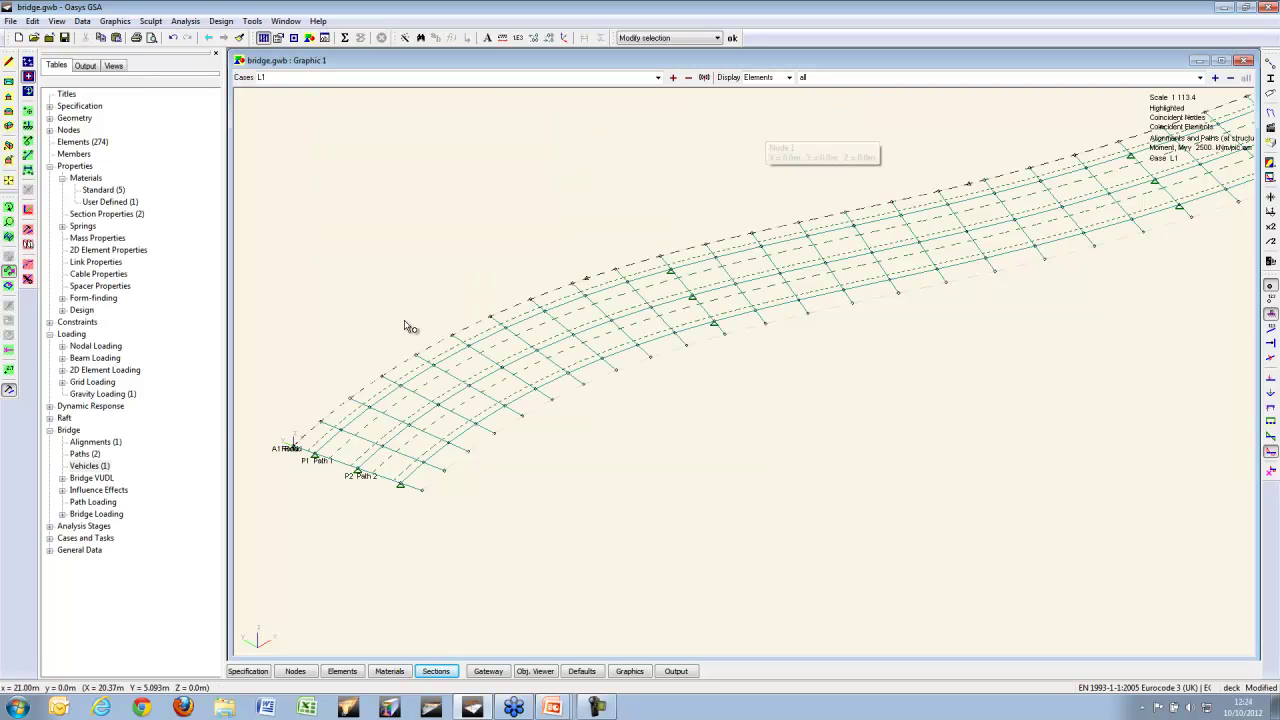
pyautogui.click(62, 514)
pyautogui.doubleClick(127, 539)
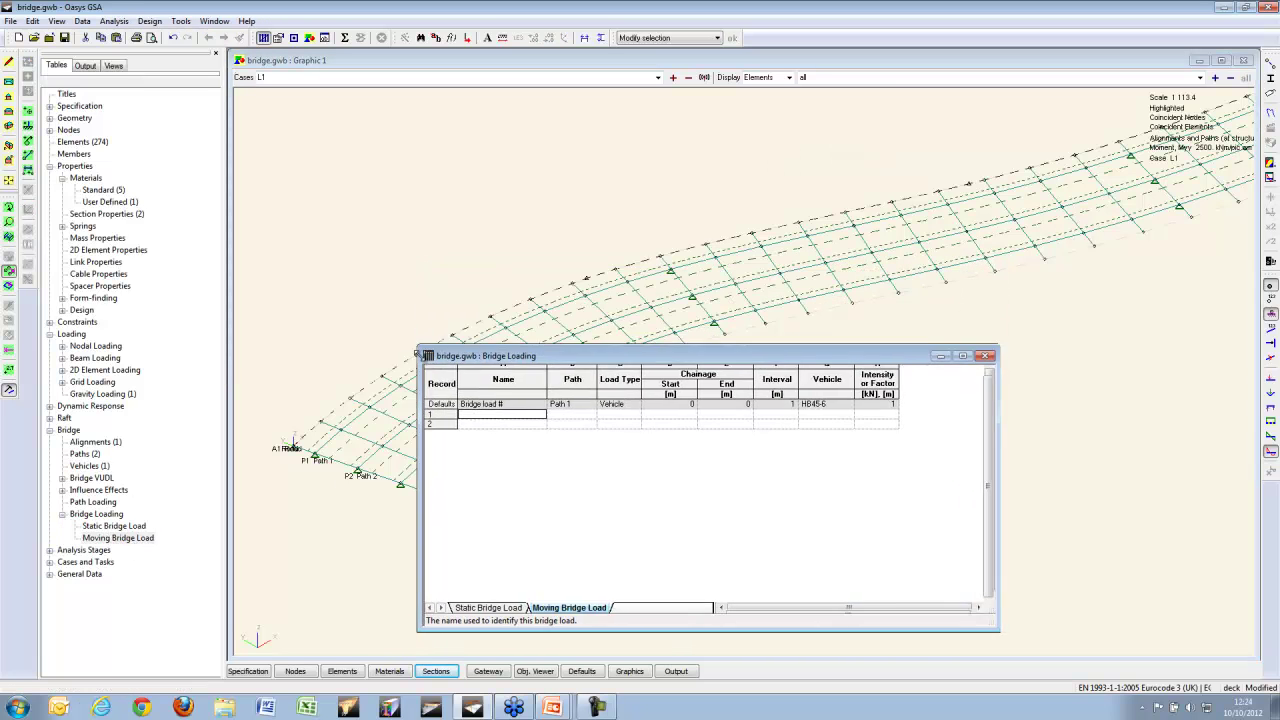
pyautogui.press('Tab')
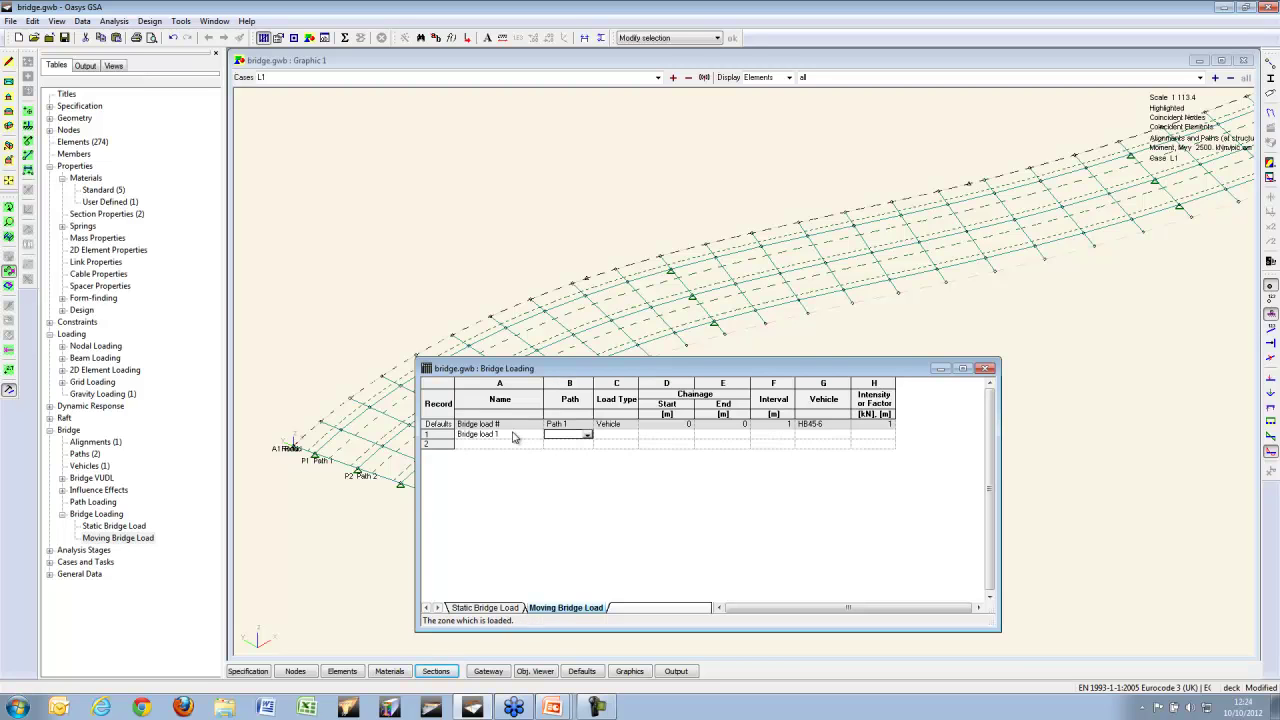
pyautogui.click(588, 435)
pyautogui.click(570, 446)
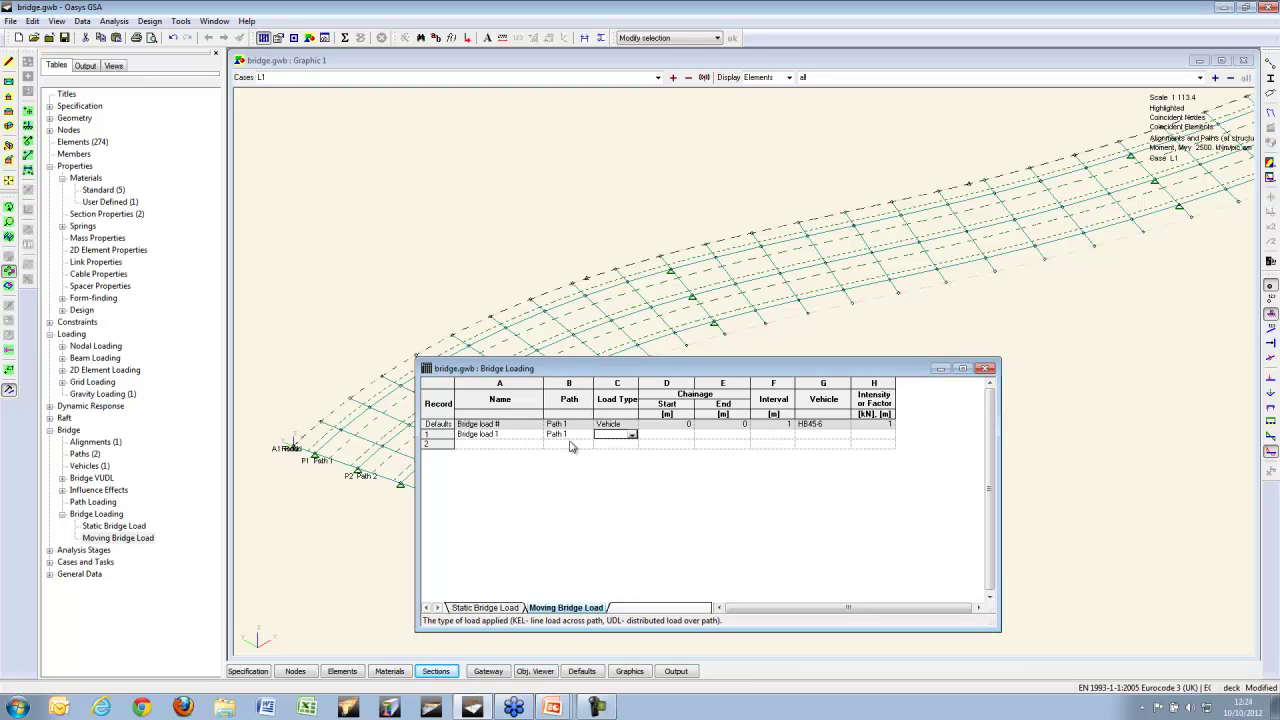
pyautogui.click(630, 438)
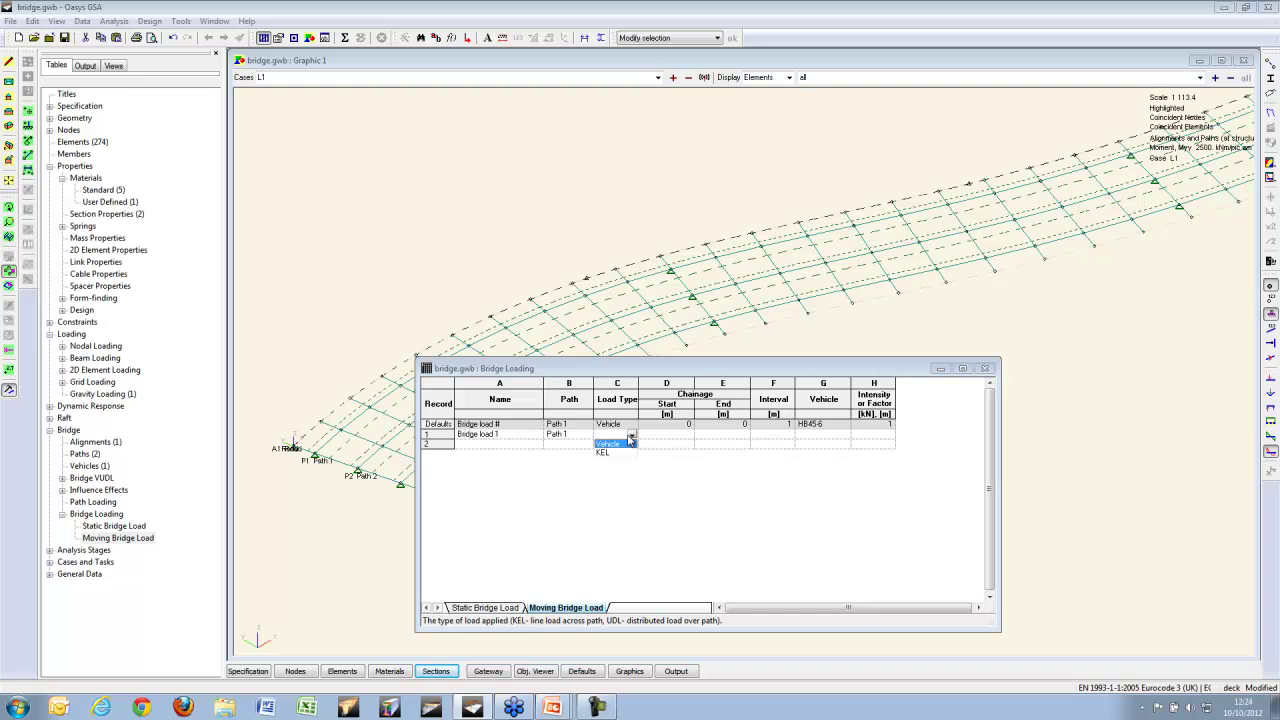
pyautogui.click(630, 443)
# Step: Run the Lorry for Bridge load 1 from chainage 0 to 90 at interval 1
pyautogui.press('Tab')
pyautogui.press('Tab')
pyautogui.write('90')
pyautogui.press('Tab')
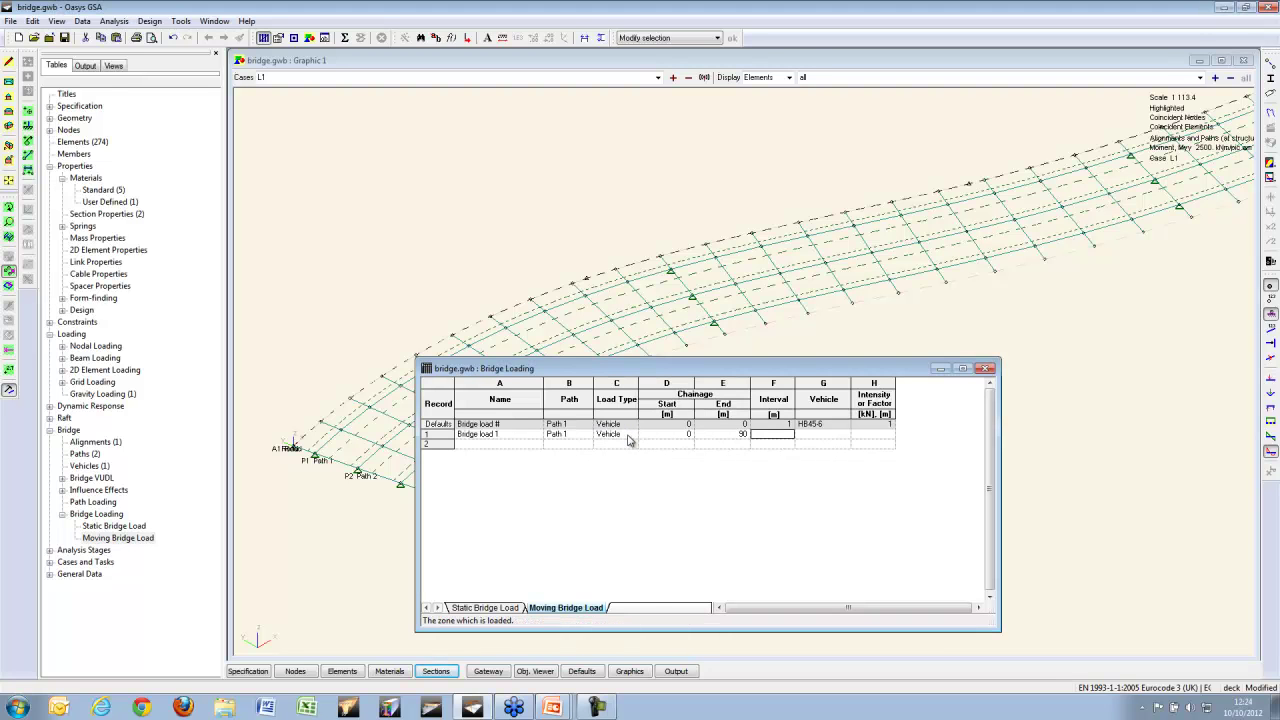
pyautogui.press('Tab')
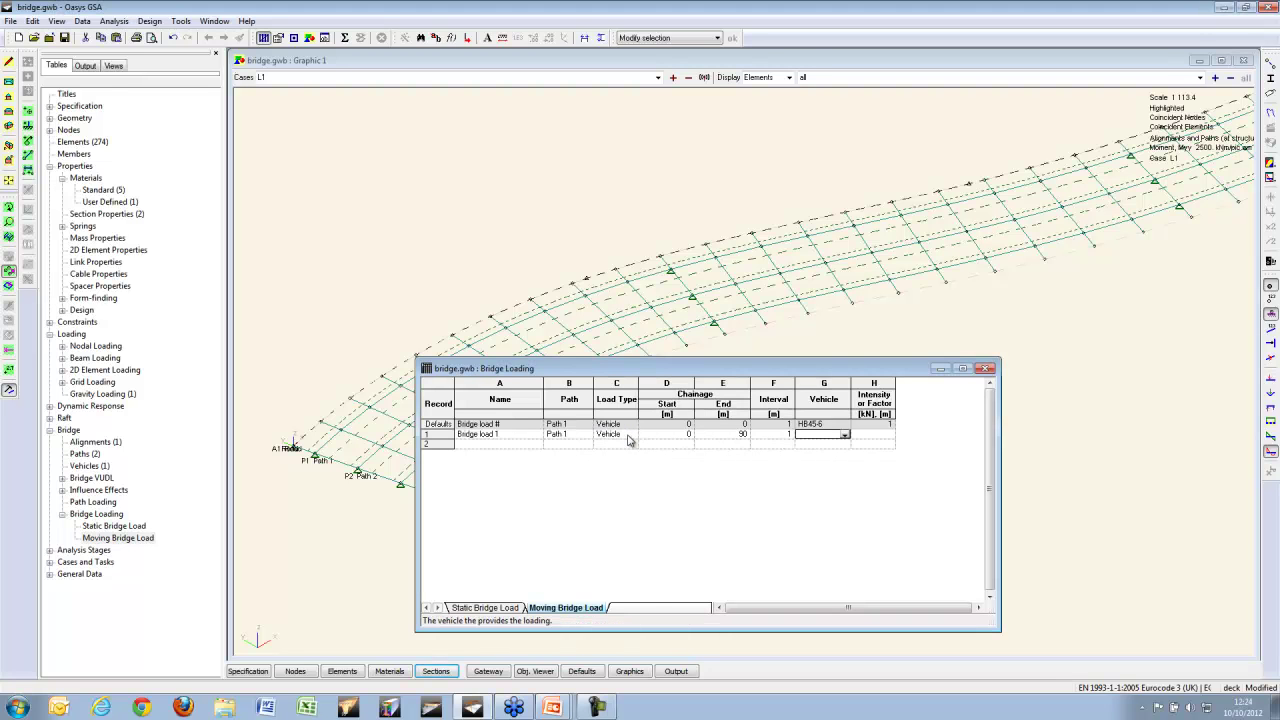
pyautogui.click(845, 434)
pyautogui.moveTo(845, 462); pyautogui.dragTo(846, 490)
pyautogui.click(822, 495)
pyautogui.click(867, 437)
pyautogui.press('Tab')
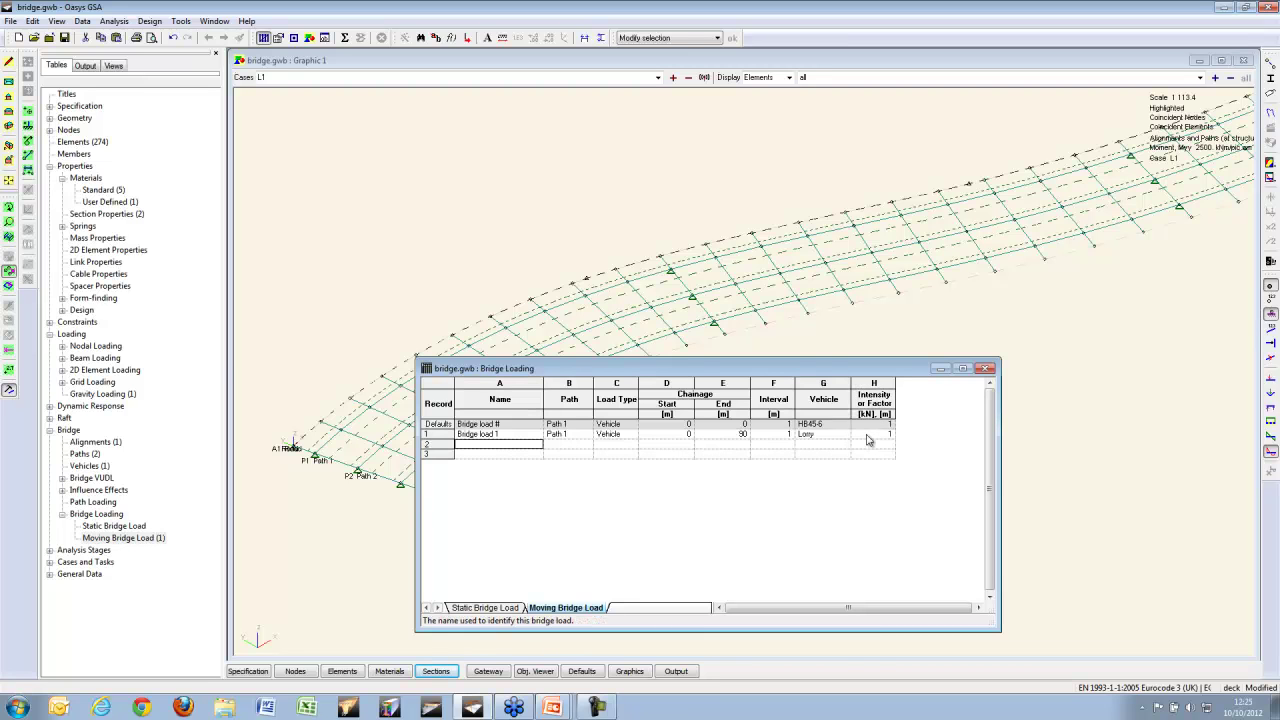
# Step: Add Bridge load 2 running the Lorry along Path 2
pyautogui.press('Tab')
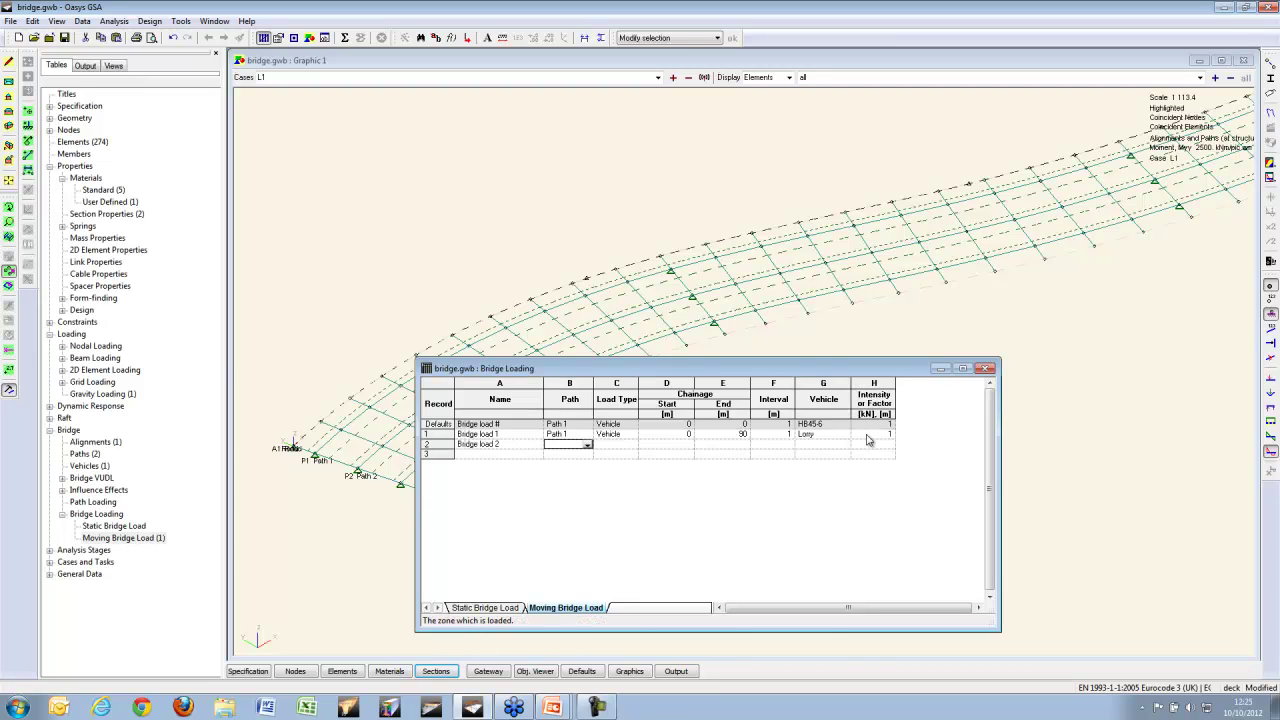
pyautogui.click(588, 445)
pyautogui.click(566, 468)
pyautogui.press('Tab')
pyautogui.press('Tab')
pyautogui.press('Tab')
pyautogui.press('Tab')
pyautogui.press('Tab')
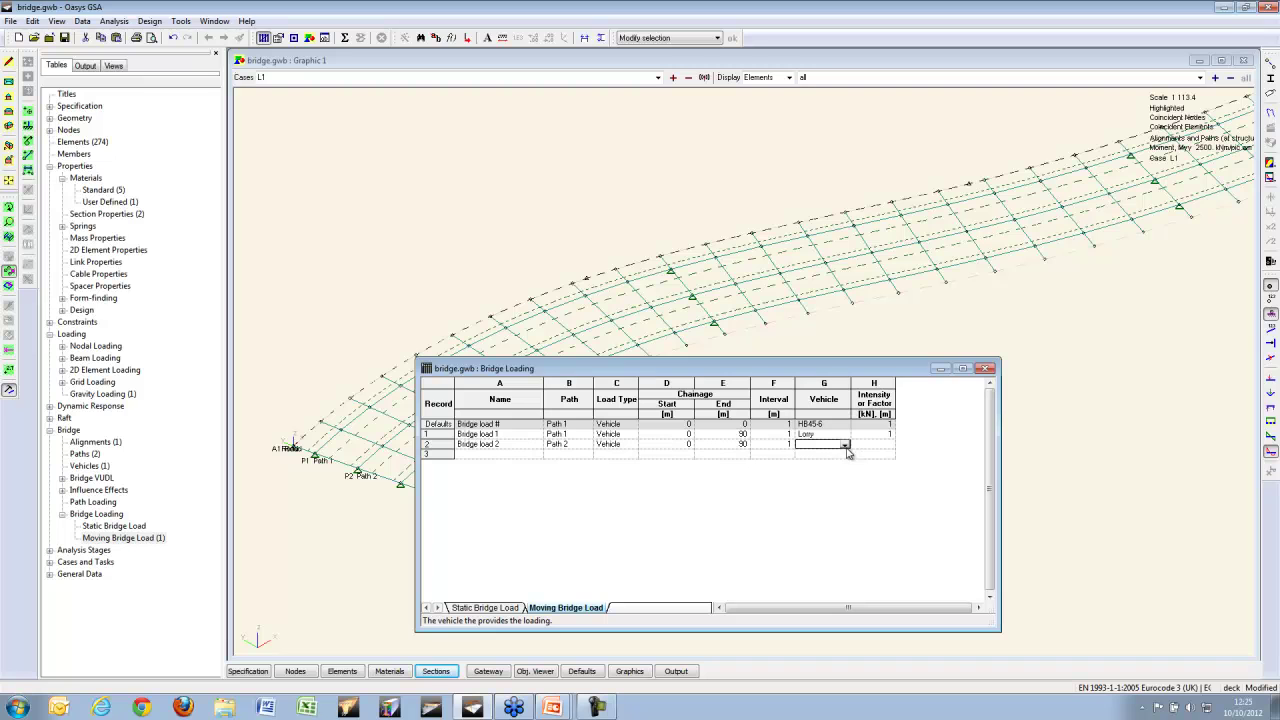
pyautogui.click(844, 444)
pyautogui.click(818, 507)
pyautogui.press('Tab')
pyautogui.press('Tab')
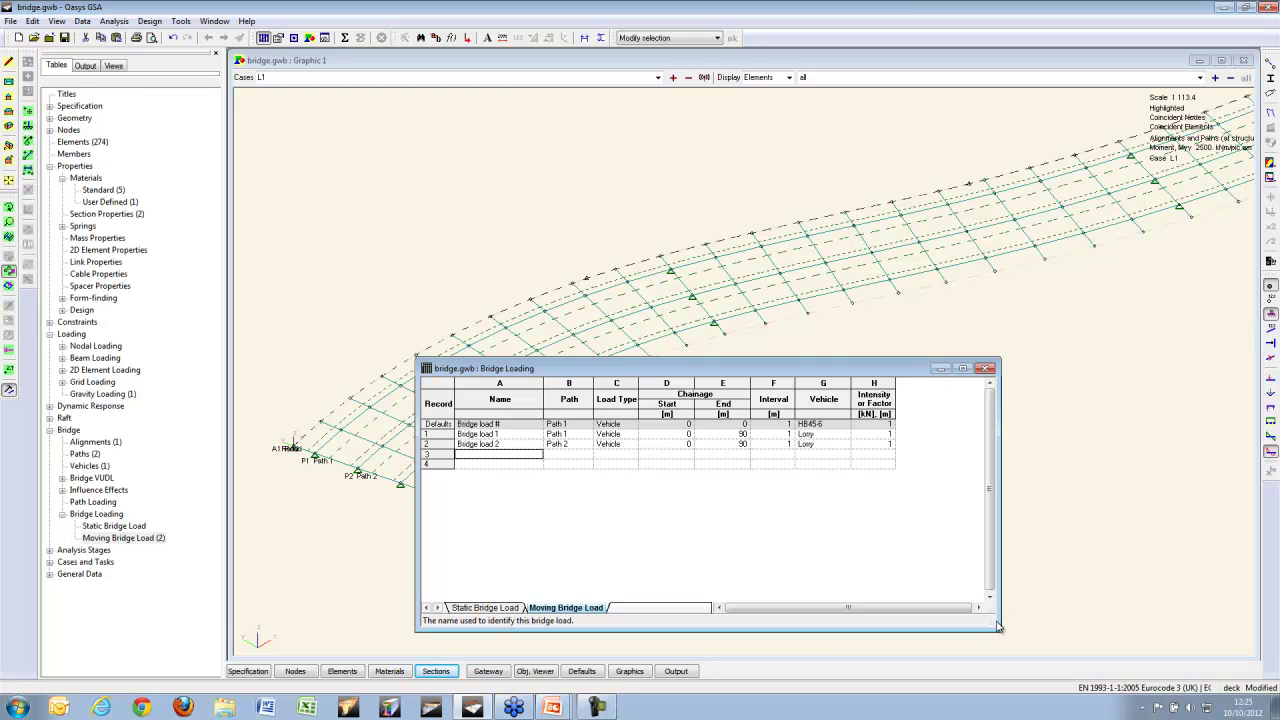
pyautogui.moveTo(994, 627); pyautogui.dragTo(945, 525)
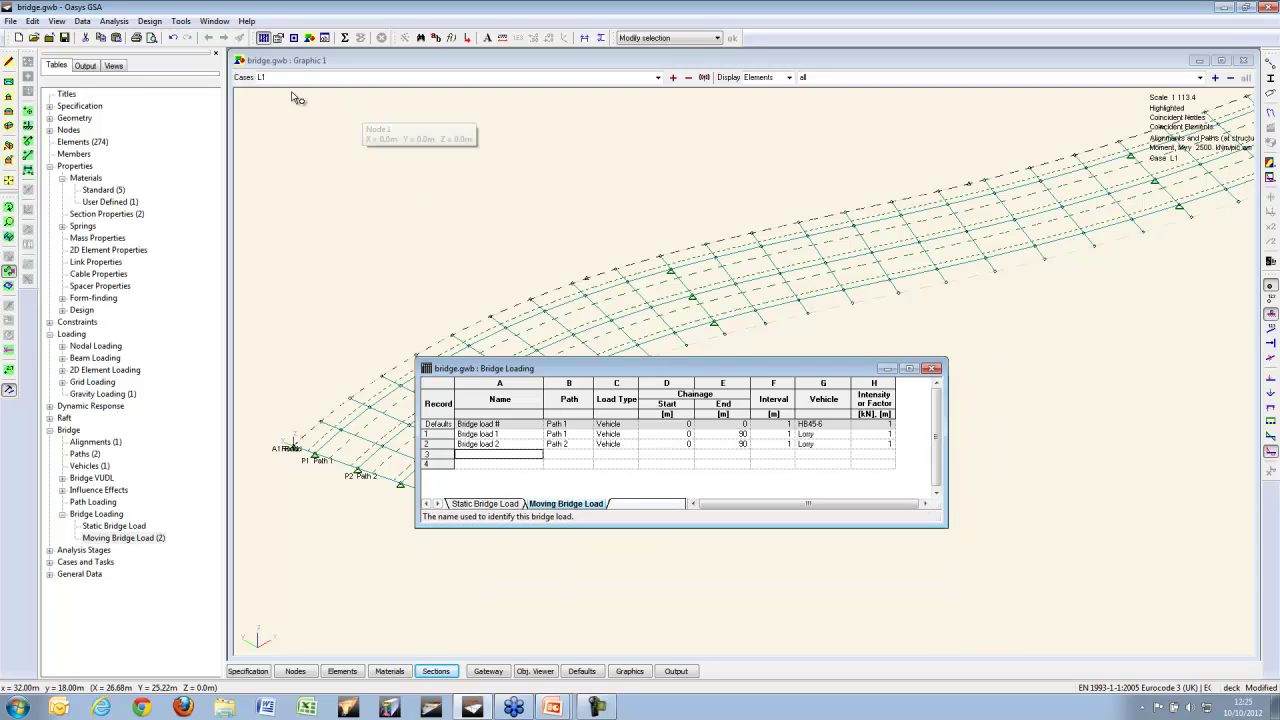
# Step: Expand the moving bridge loads into load cases starting at case 2
pyautogui.click(181, 21)
pyautogui.moveTo(270, 238)
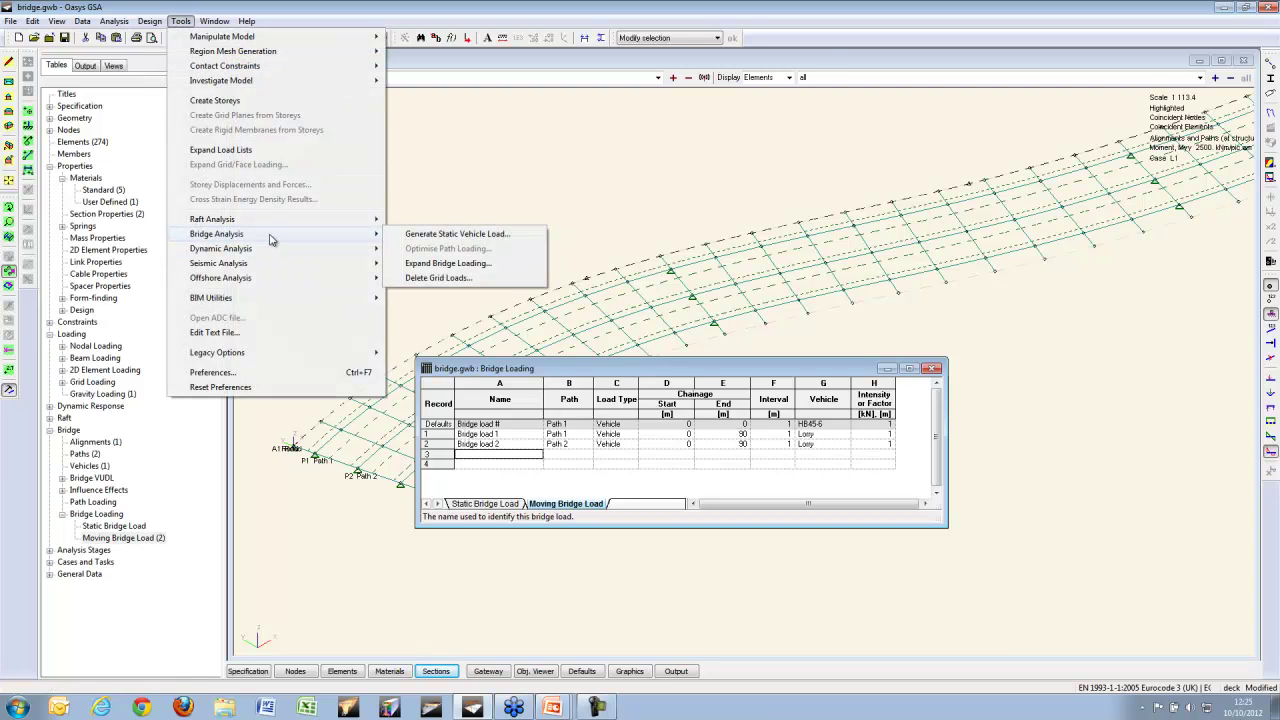
pyautogui.click(490, 264)
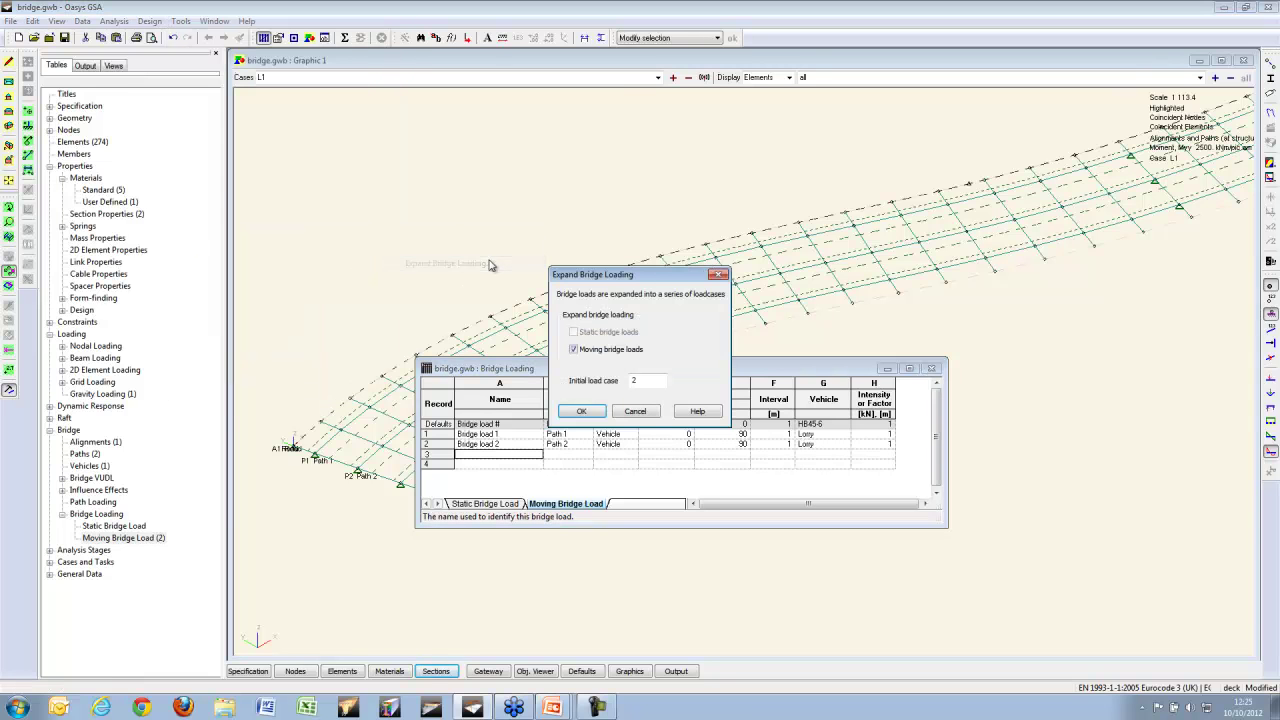
pyautogui.click(583, 412)
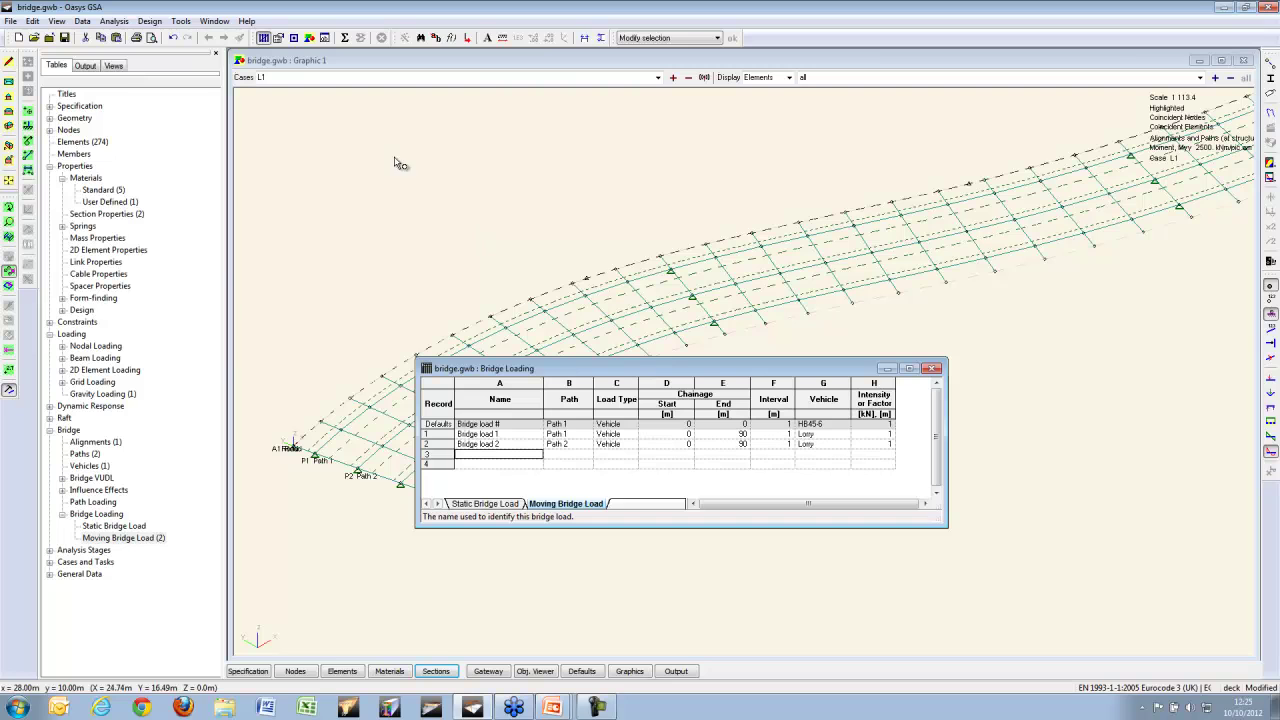
# Step: Open the Grid Point Loads table, then display case L2, Bridge load 1/1, on the deck
pyautogui.click(63, 366)
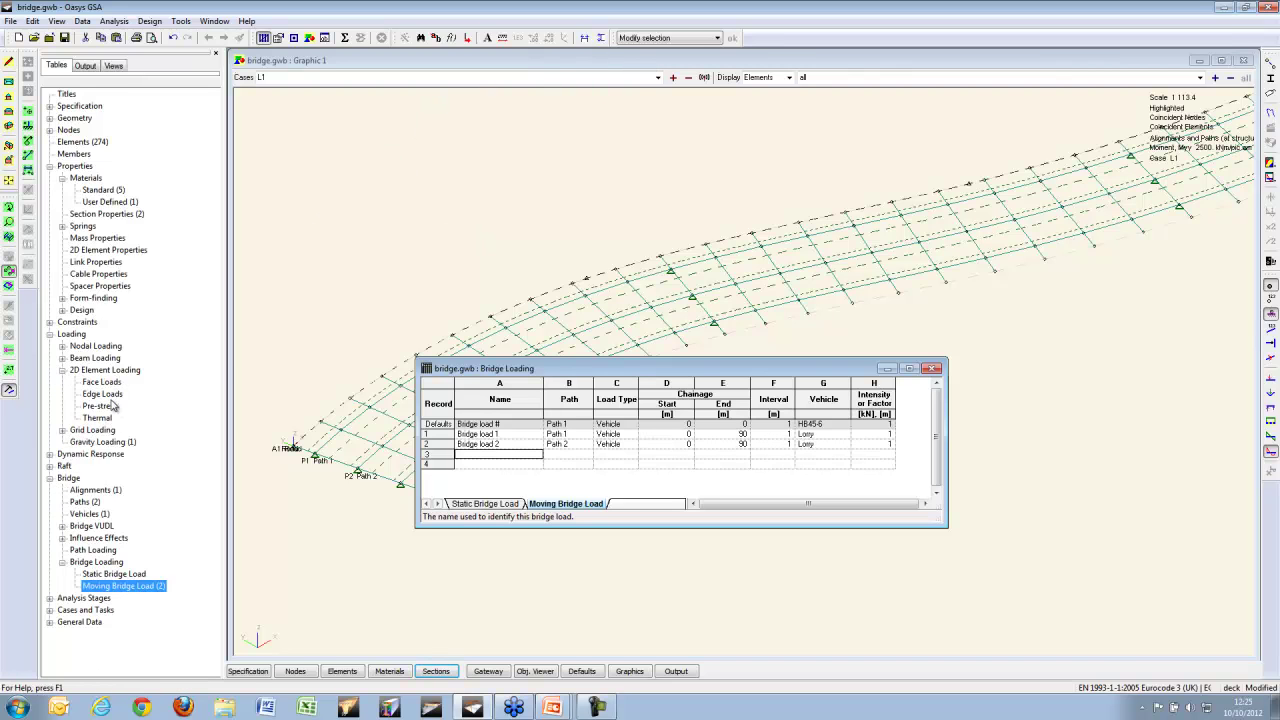
pyautogui.click(62, 370)
pyautogui.click(62, 382)
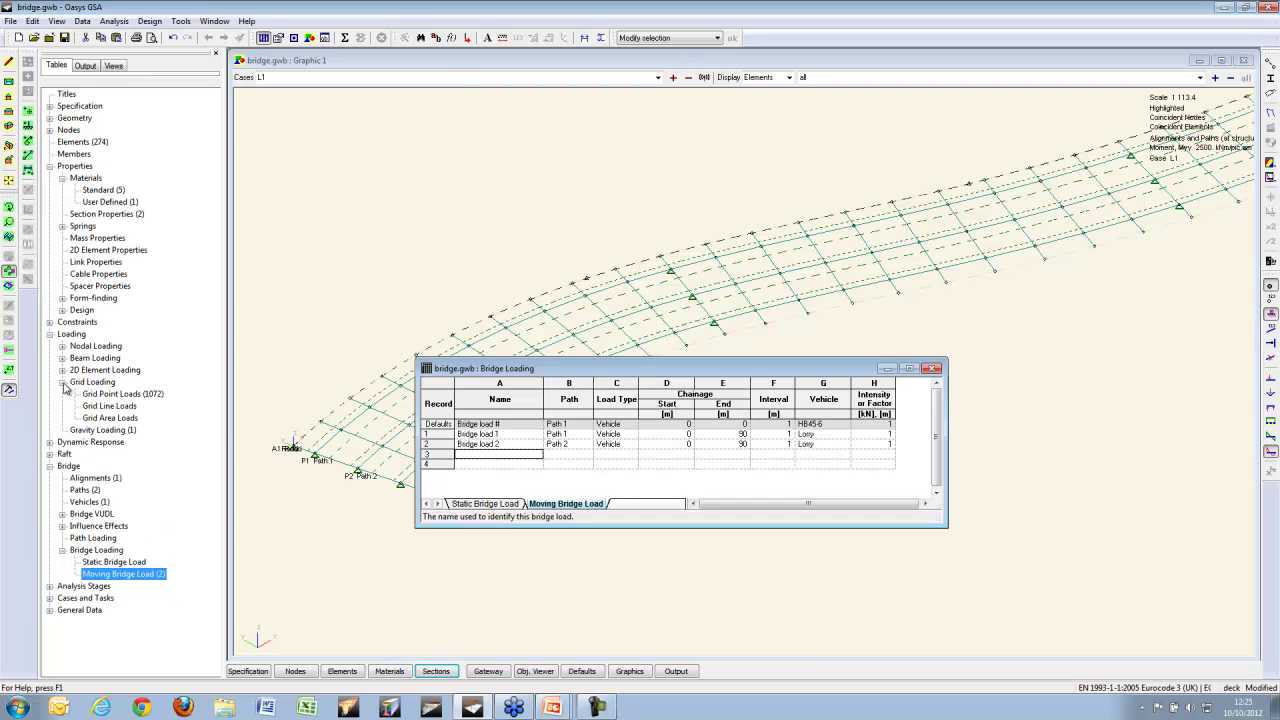
pyautogui.doubleClick(120, 394)
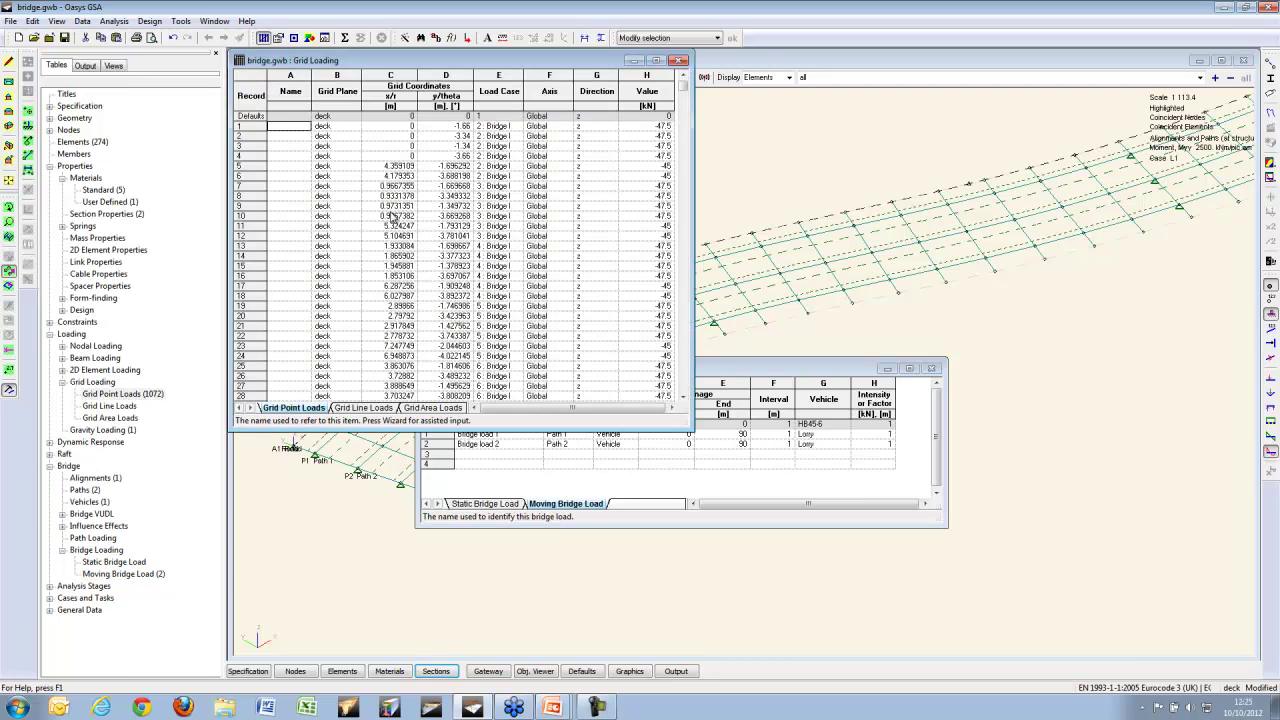
pyautogui.click(728, 64)
pyautogui.click(440, 78)
pyautogui.click(325, 102)
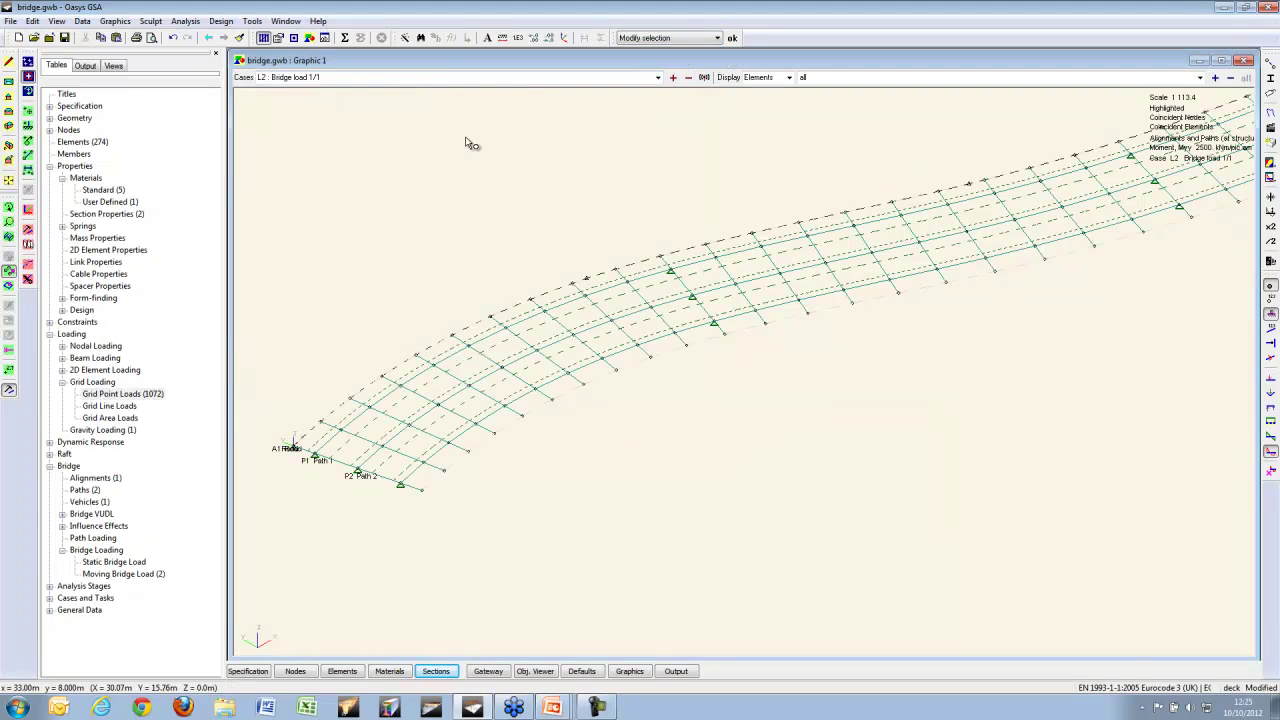
# Step: Show the lorry's wheel loads on the deck and step through cases to L19, Bridge load 1/18
pyautogui.click(1271, 380)
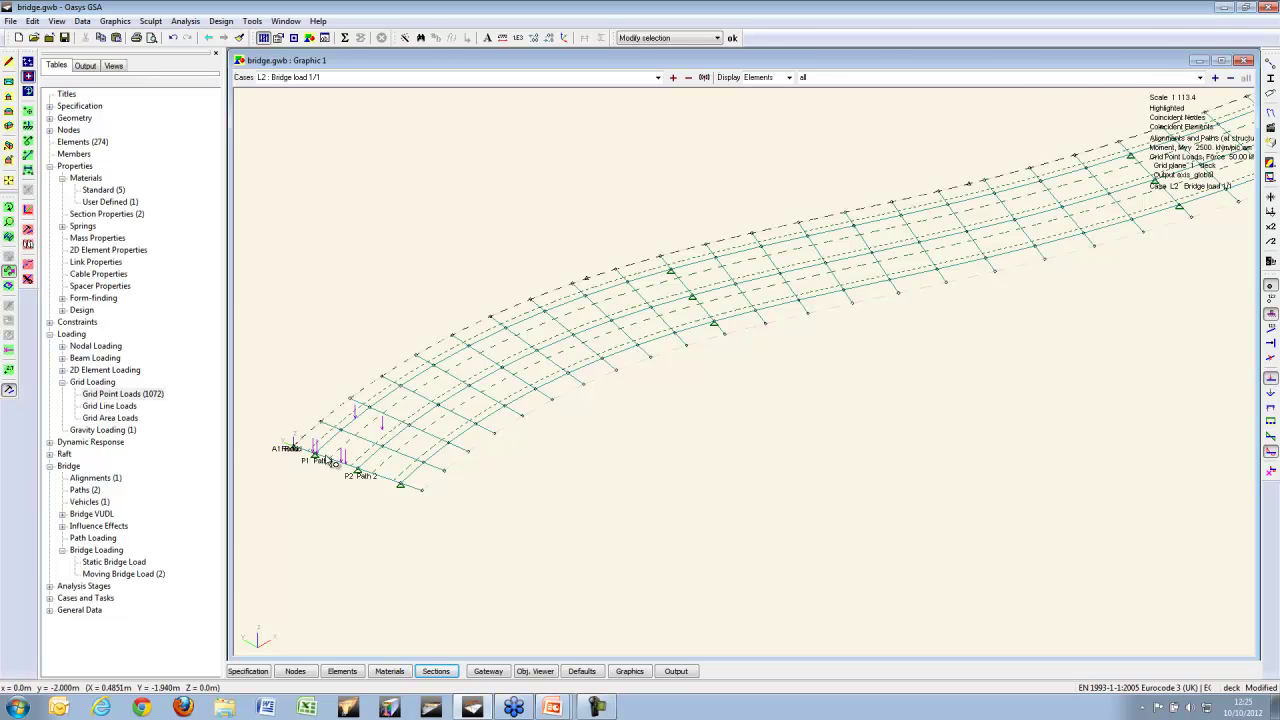
pyautogui.scroll(1, 336, 455)
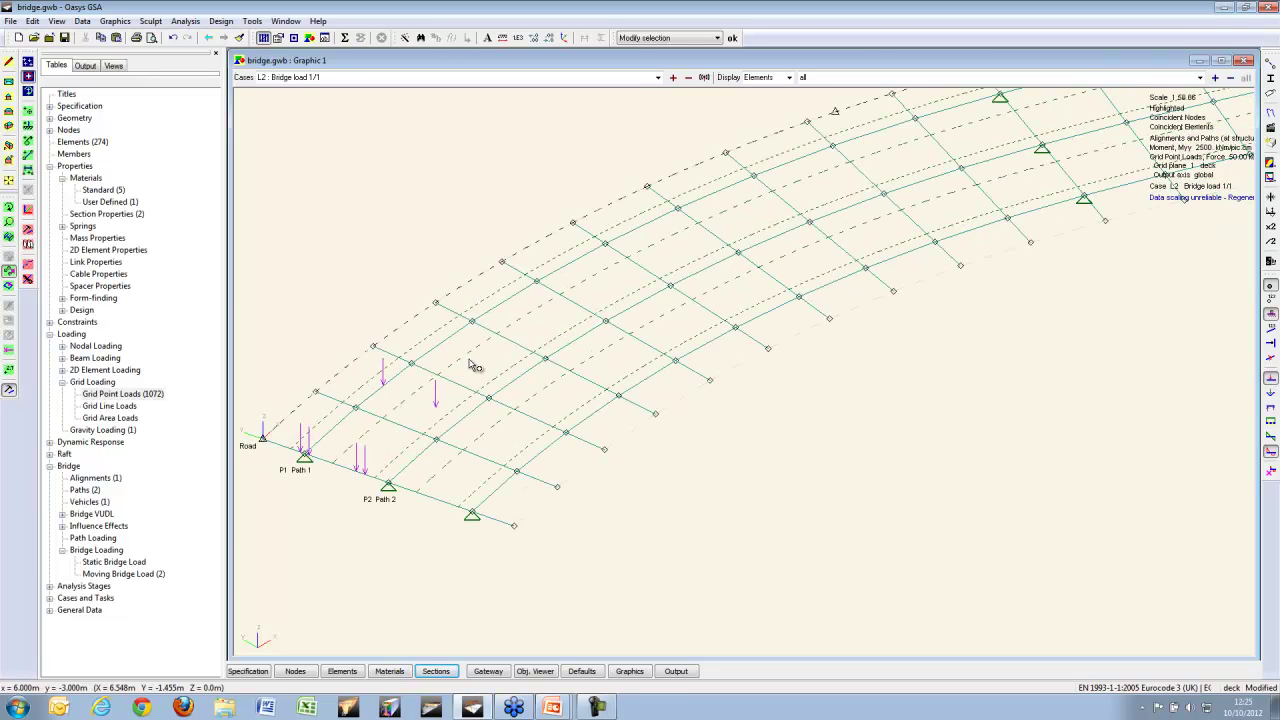
pyautogui.click(673, 78)
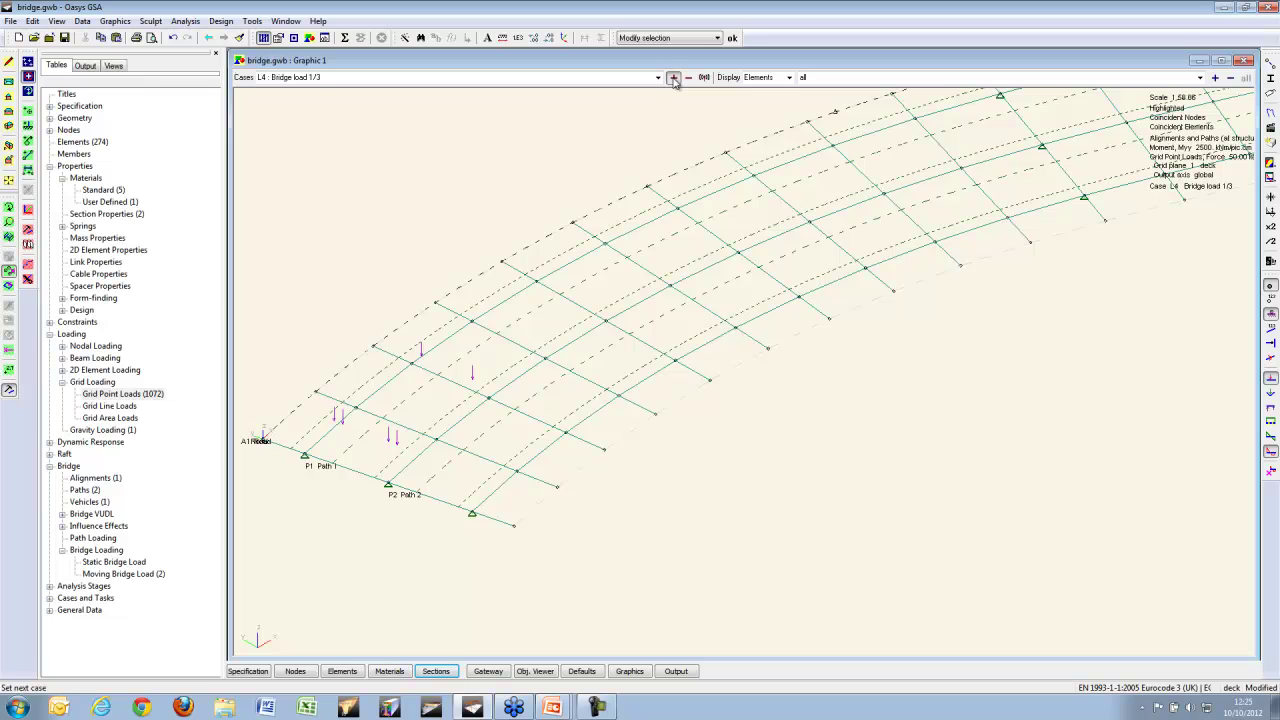
pyautogui.doubleClick(673, 78)
pyautogui.doubleClick(673, 78)
pyautogui.doubleClick(673, 78)
pyautogui.click(673, 78)
pyautogui.doubleClick(673, 78)
pyautogui.doubleClick(673, 78)
pyautogui.doubleClick(673, 78)
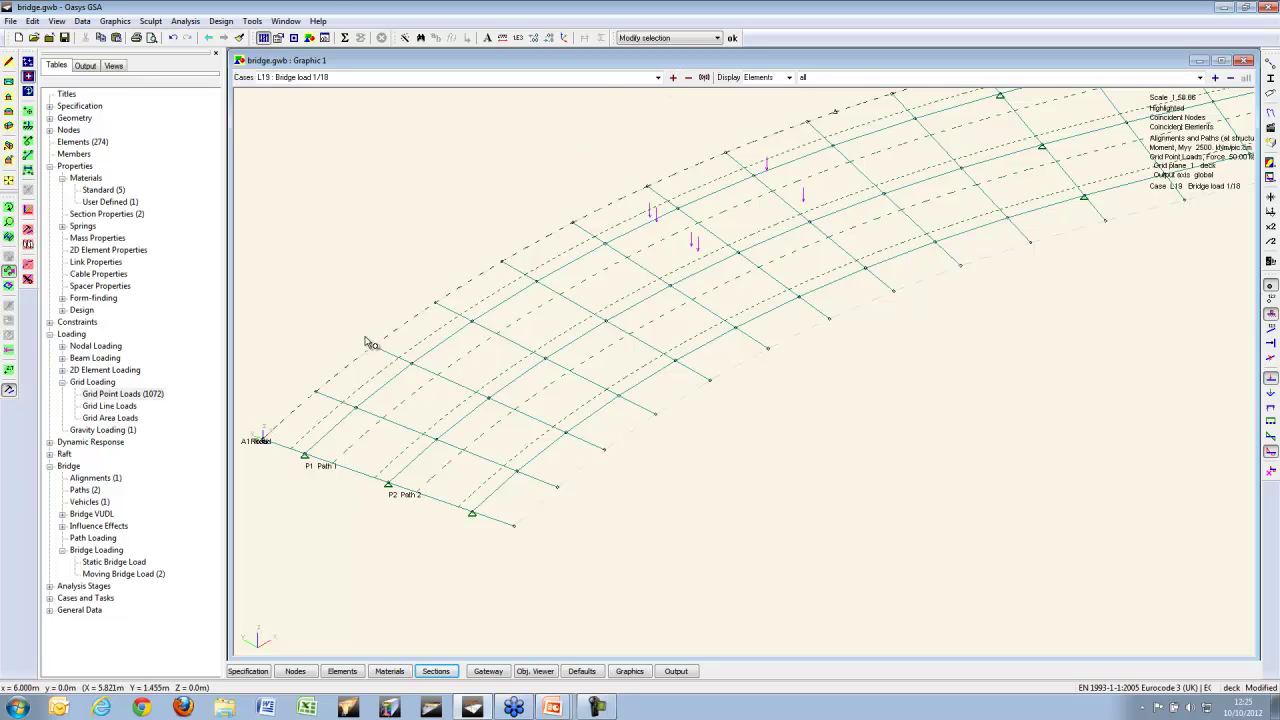
# Step: Run Analyse All and bring the model graphic back in front of the analysis report
pyautogui.click(346, 38)
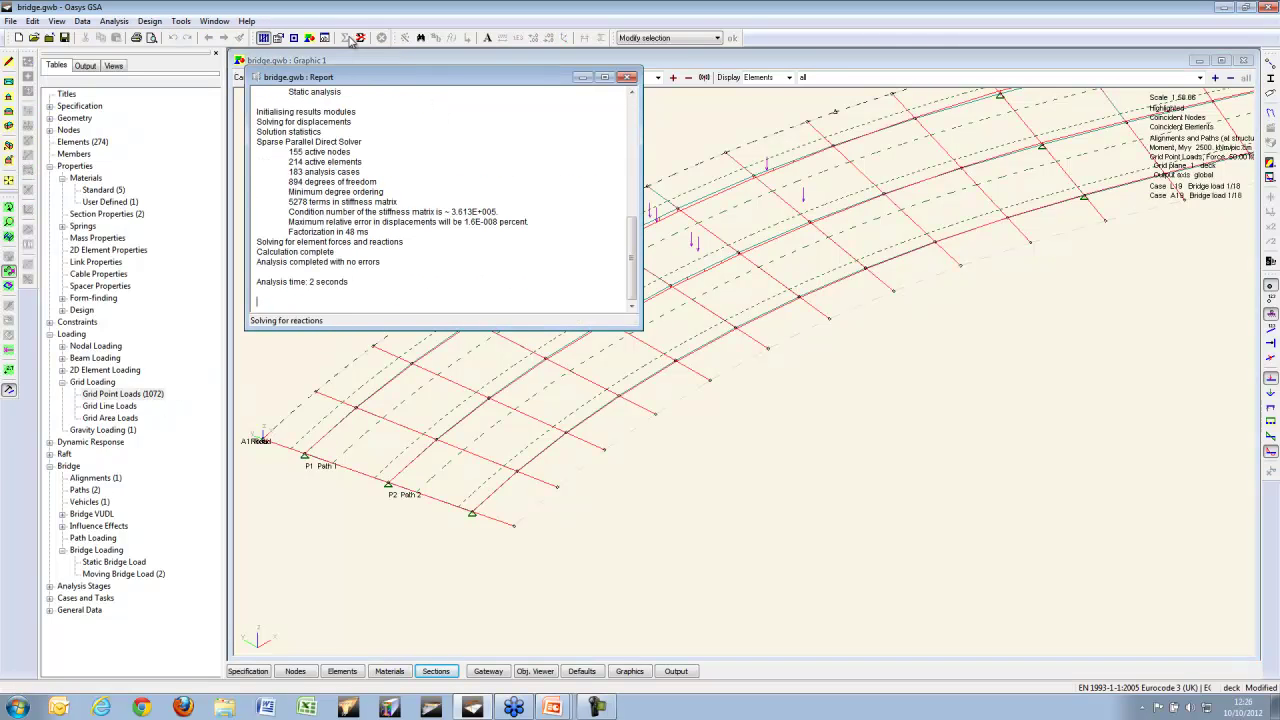
pyautogui.click(667, 60)
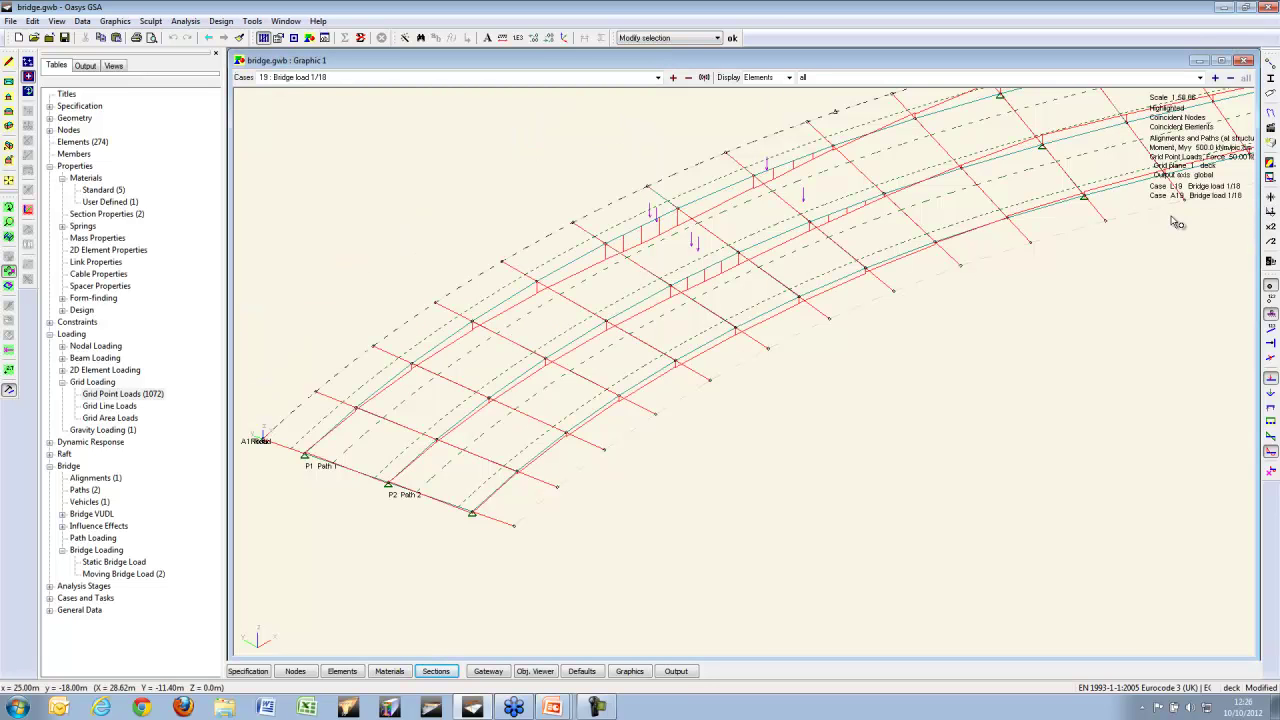
pyautogui.scroll(-2, 930, 212)
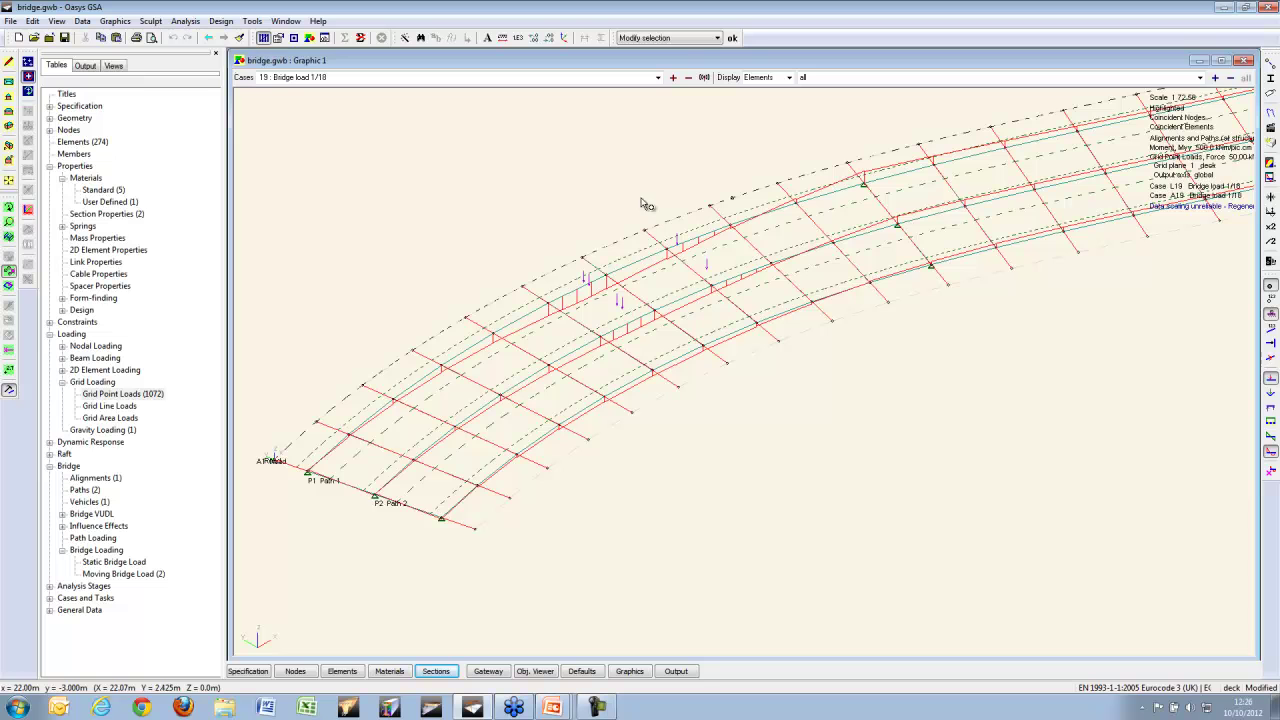
# Step: Step the moment results forward to case L41, Bridge load 1/40, and expand Cases and Tasks
pyautogui.click(673, 78)
pyautogui.click(673, 78)
pyautogui.click(673, 78)
pyautogui.click(673, 78)
pyautogui.click(673, 78)
pyautogui.click(673, 78)
pyautogui.click(673, 78)
pyautogui.click(673, 78)
pyautogui.click(673, 78)
pyautogui.click(673, 78)
pyautogui.click(673, 78)
pyautogui.click(673, 78)
pyautogui.click(673, 78)
pyautogui.click(673, 78)
pyautogui.click(673, 78)
pyautogui.click(673, 78)
pyautogui.click(673, 78)
pyautogui.click(673, 78)
pyautogui.click(673, 78)
pyautogui.click(673, 78)
pyautogui.click(673, 78)
pyautogui.click(673, 78)
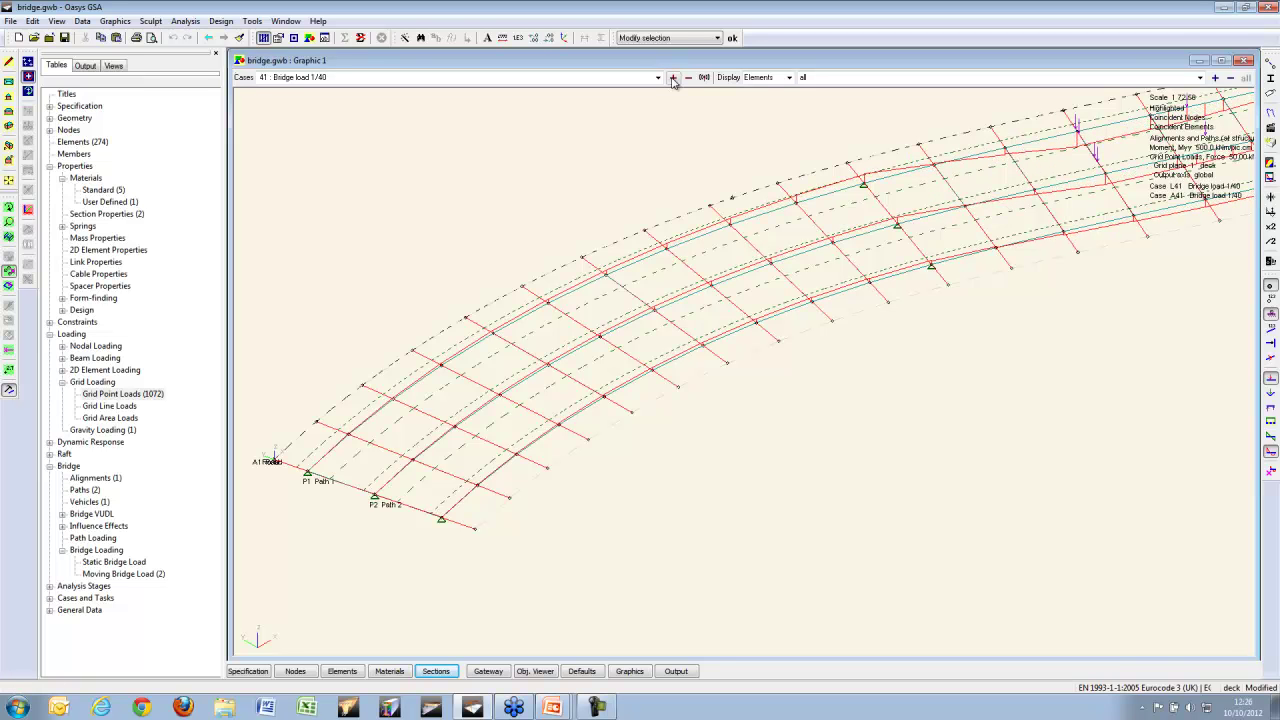
pyautogui.click(49, 598)
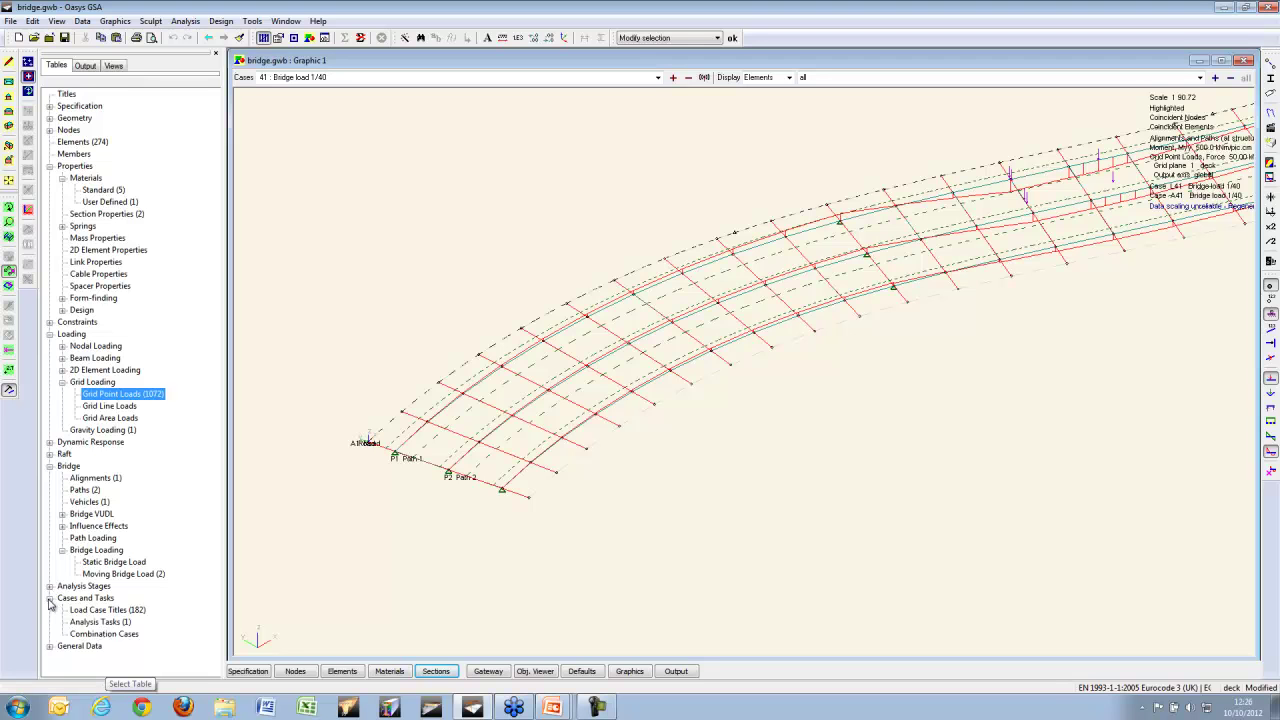
# Step: Start combination case 1 named 'envelope' and add analysis case A1 with factor 1.5
pyautogui.doubleClick(99, 635)
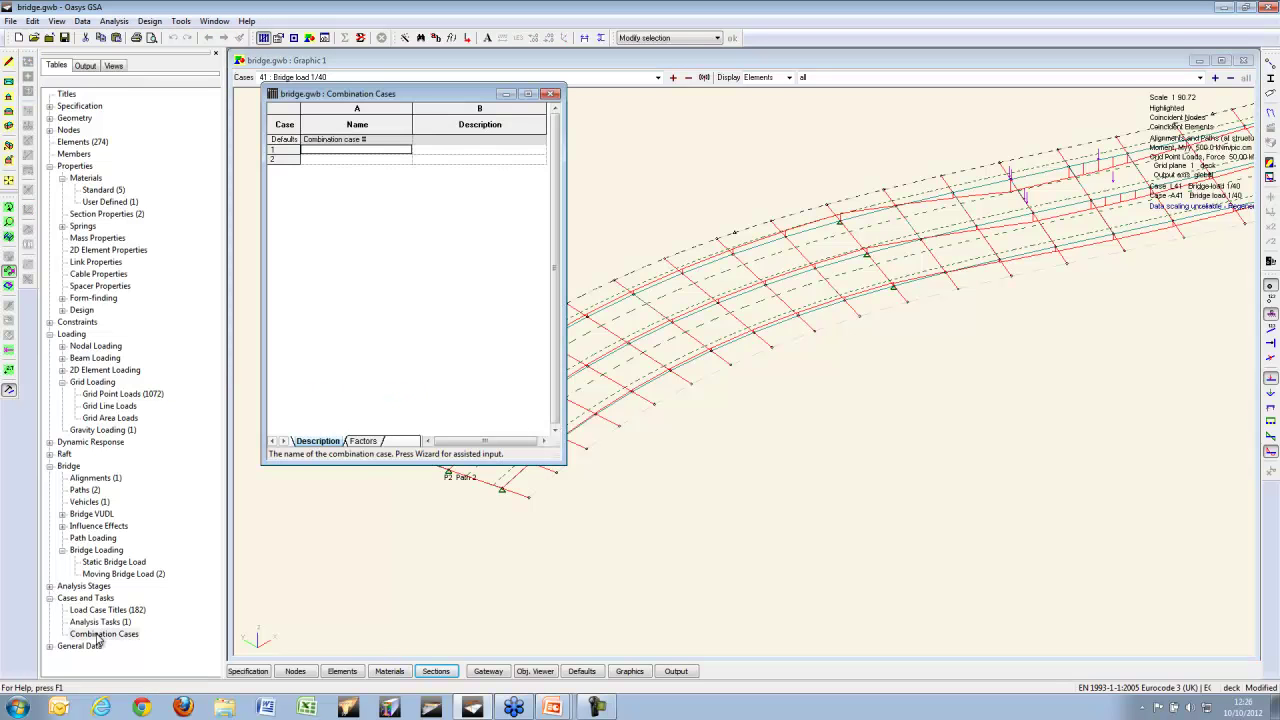
pyautogui.doubleClick(350, 153)
pyautogui.write('envelope')
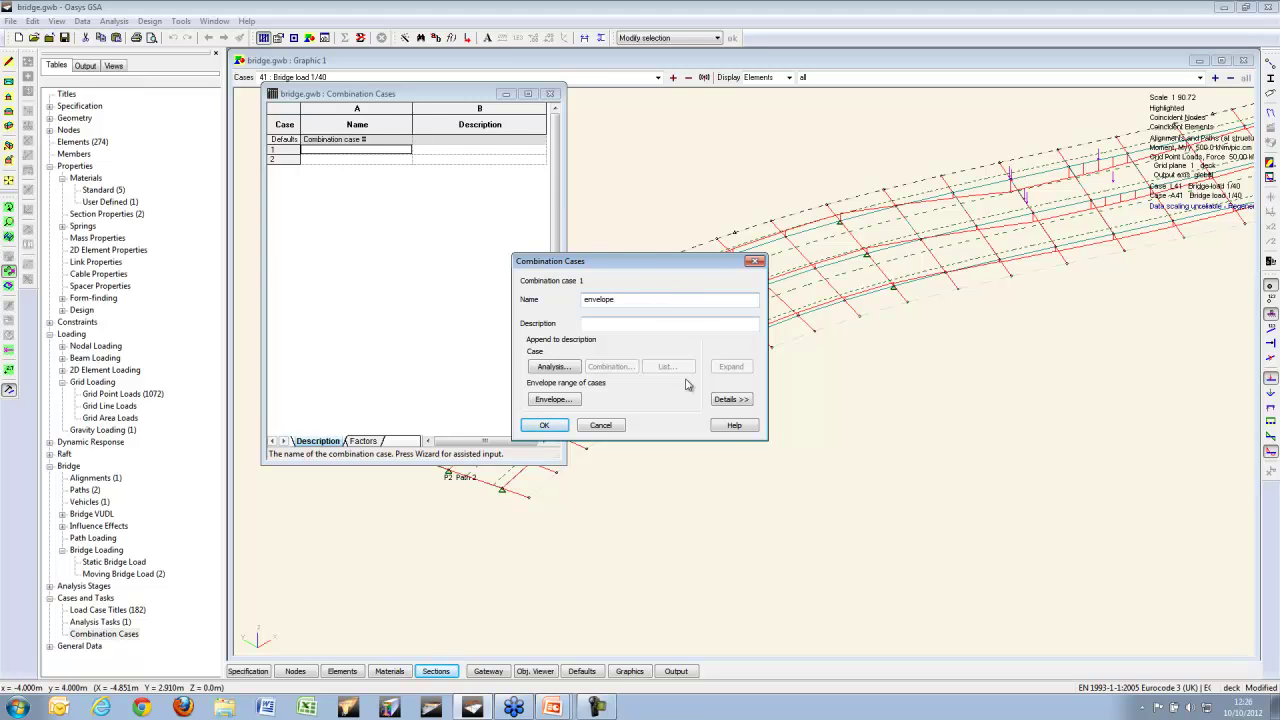
pyautogui.click(555, 367)
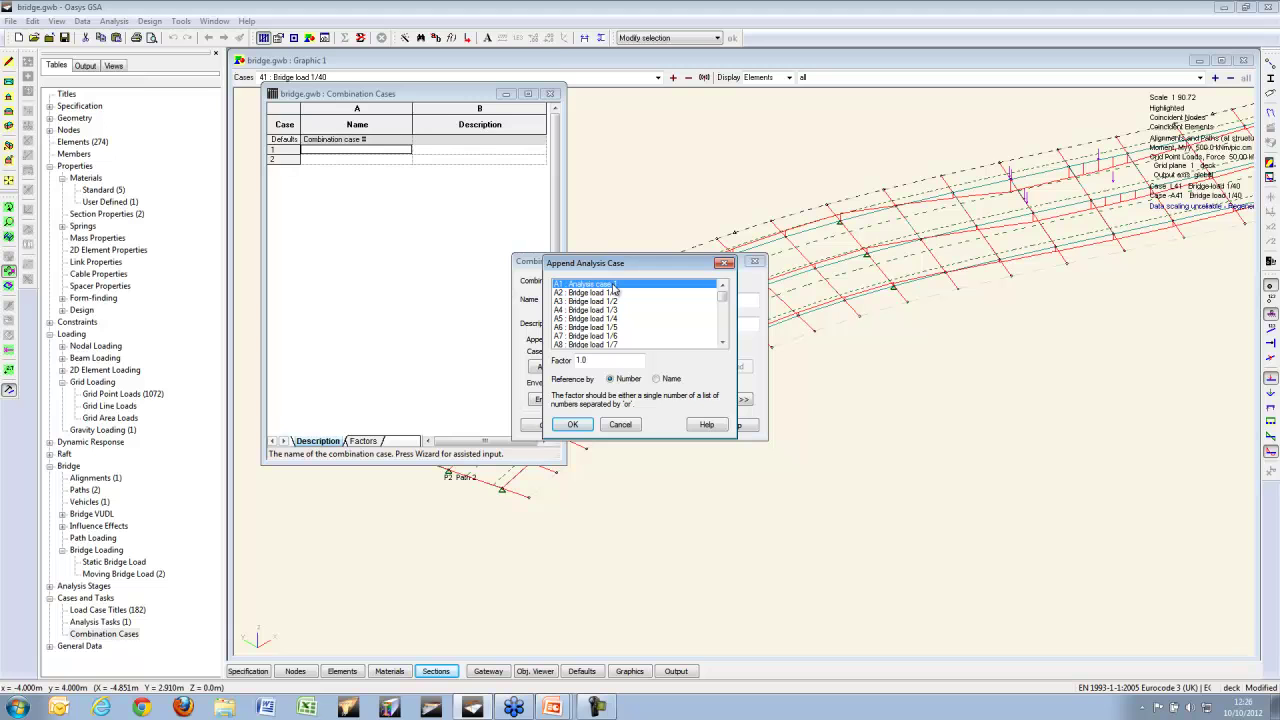
pyautogui.moveTo(593, 361); pyautogui.dragTo(552, 366)
pyautogui.press('Return')
# Step: Add the 1.5(A2 to A183) envelope term, make A1's factor (1.35 or 1), and save
pyautogui.click(556, 400)
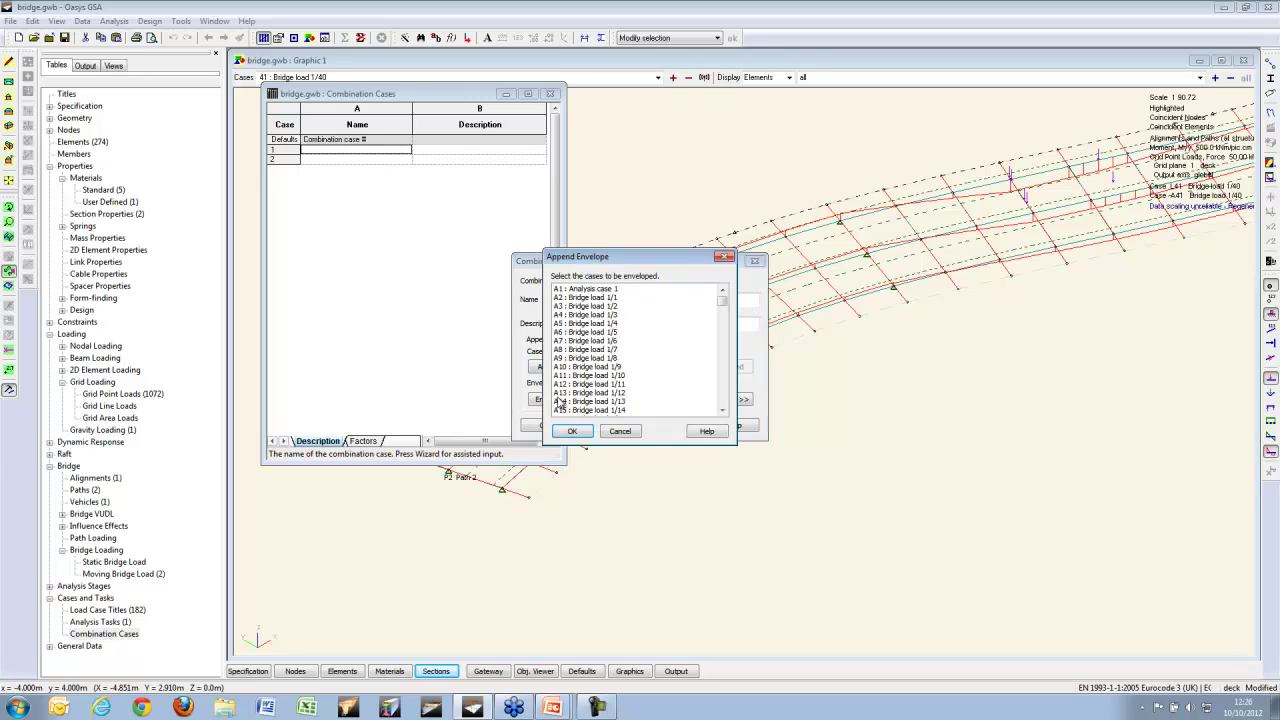
pyautogui.moveTo(614, 302); pyautogui.dragTo(598, 422)
pyautogui.click(572, 431)
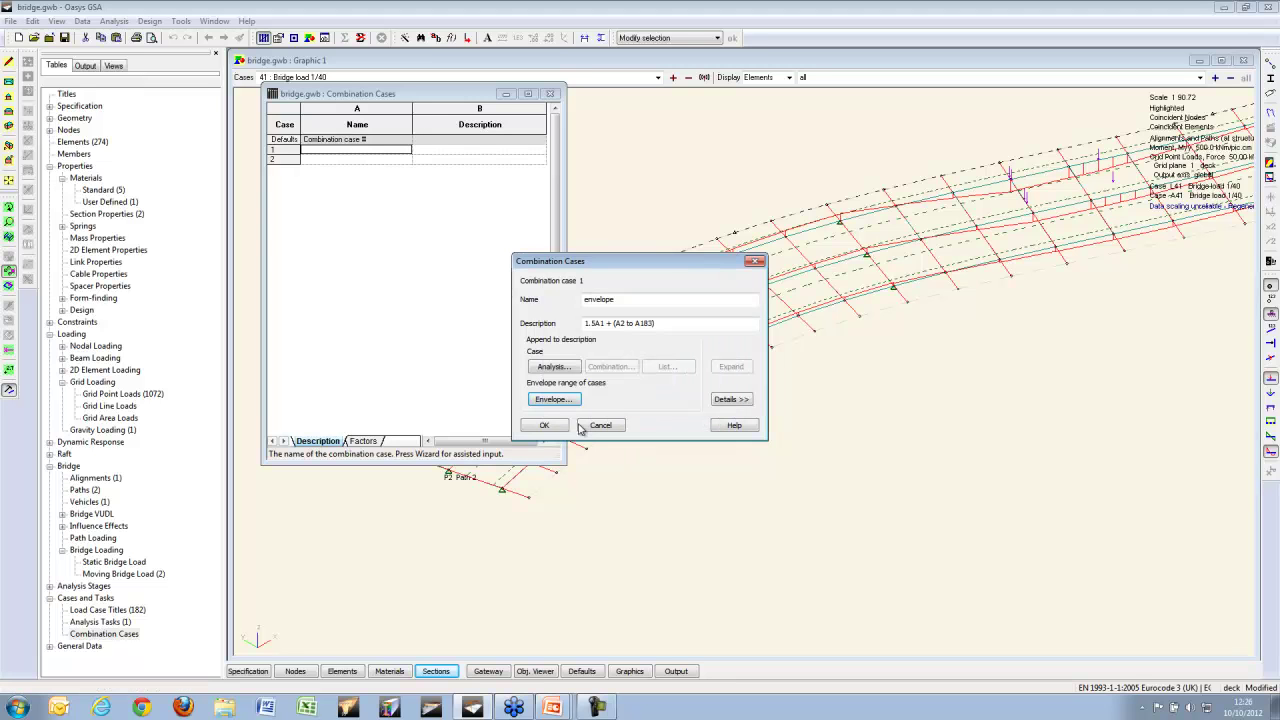
pyautogui.click(610, 323)
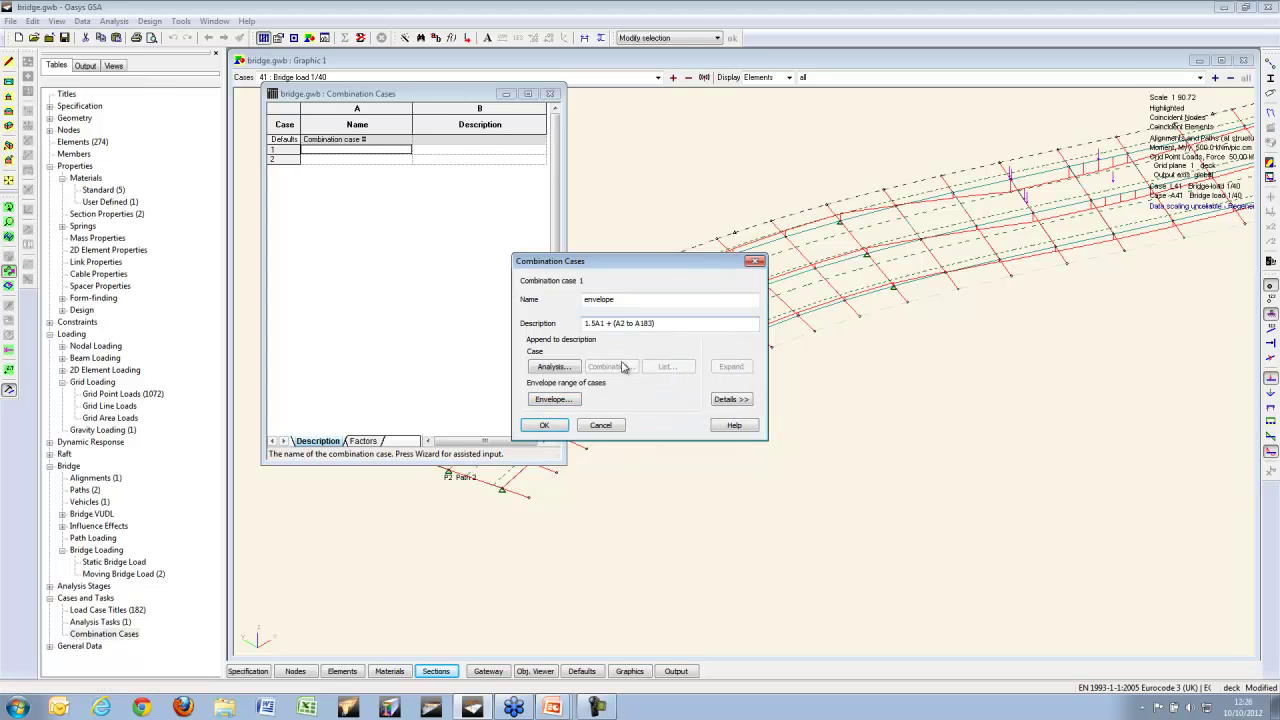
pyautogui.write('1.35')
pyautogui.press('BackSpace')
pyautogui.press('BackSpace')
pyautogui.write('5')
pyautogui.click(593, 323)
pyautogui.write('3')
pyautogui.write('(1.35')
pyautogui.write(' or 1')
pyautogui.write(')')
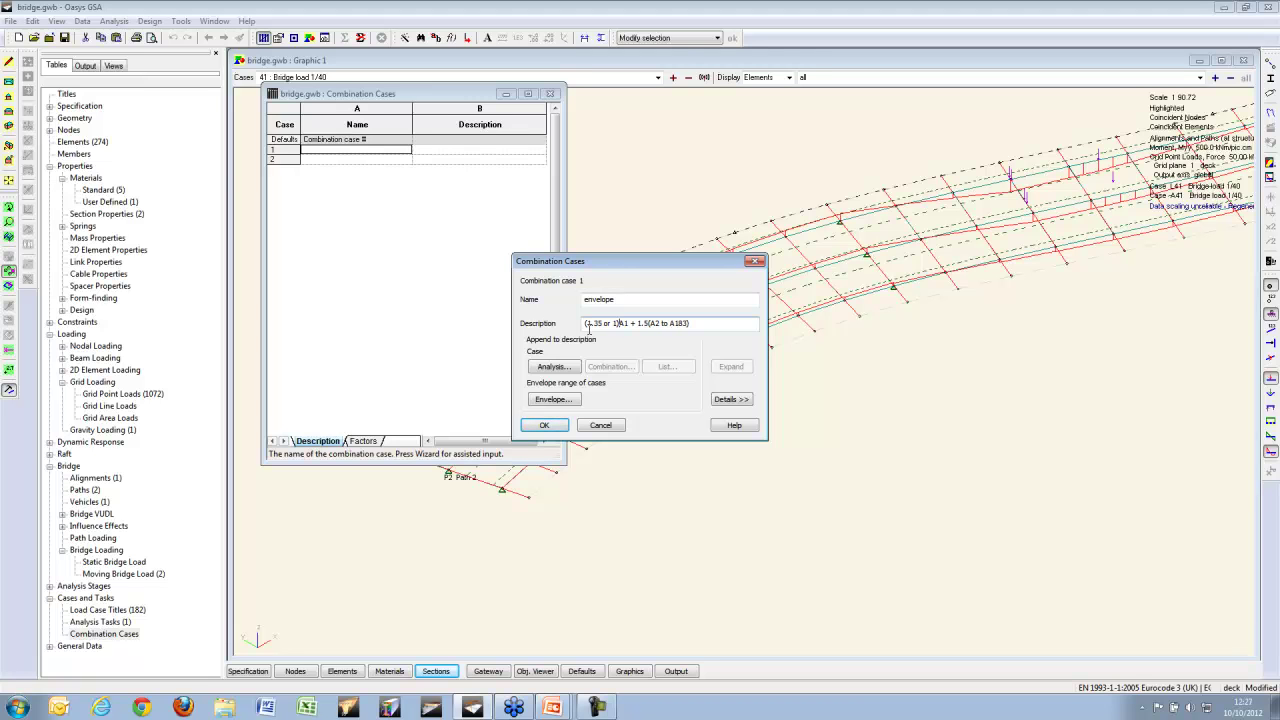
pyautogui.click(544, 425)
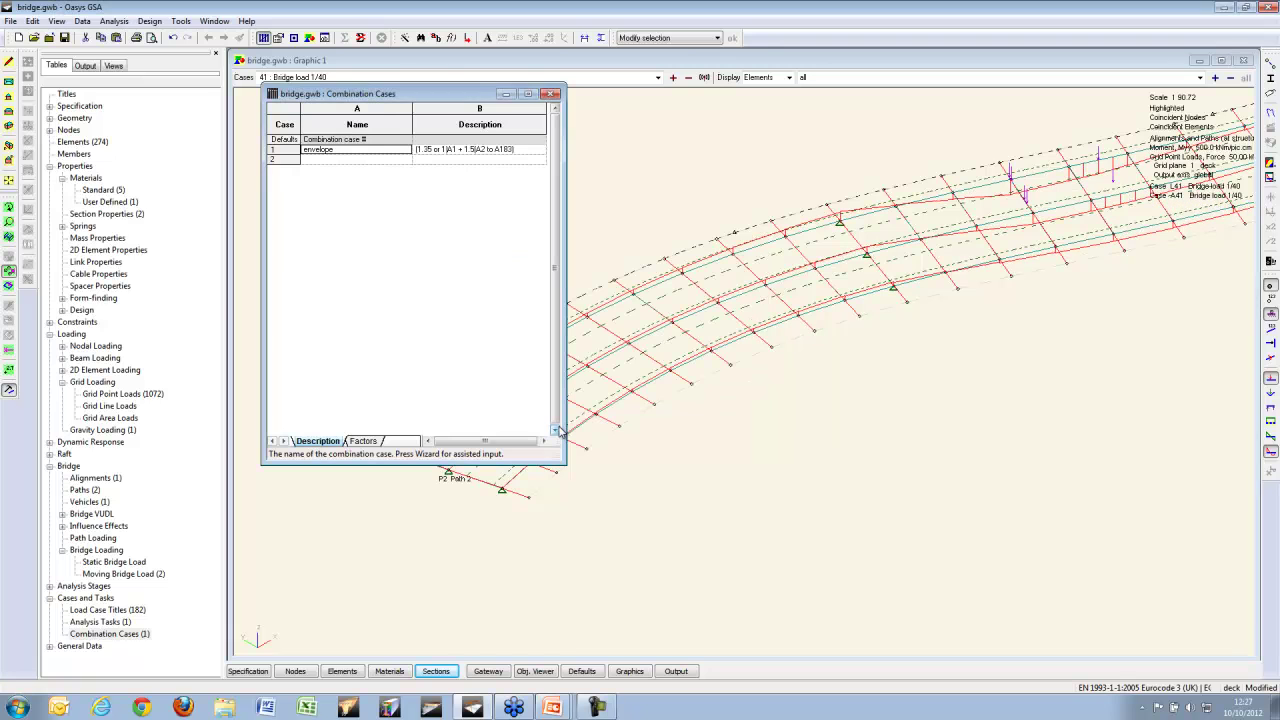
# Step: Display results for combination case C1 : envelope on the model graphic
pyautogui.click(521, 63)
pyautogui.click(658, 77)
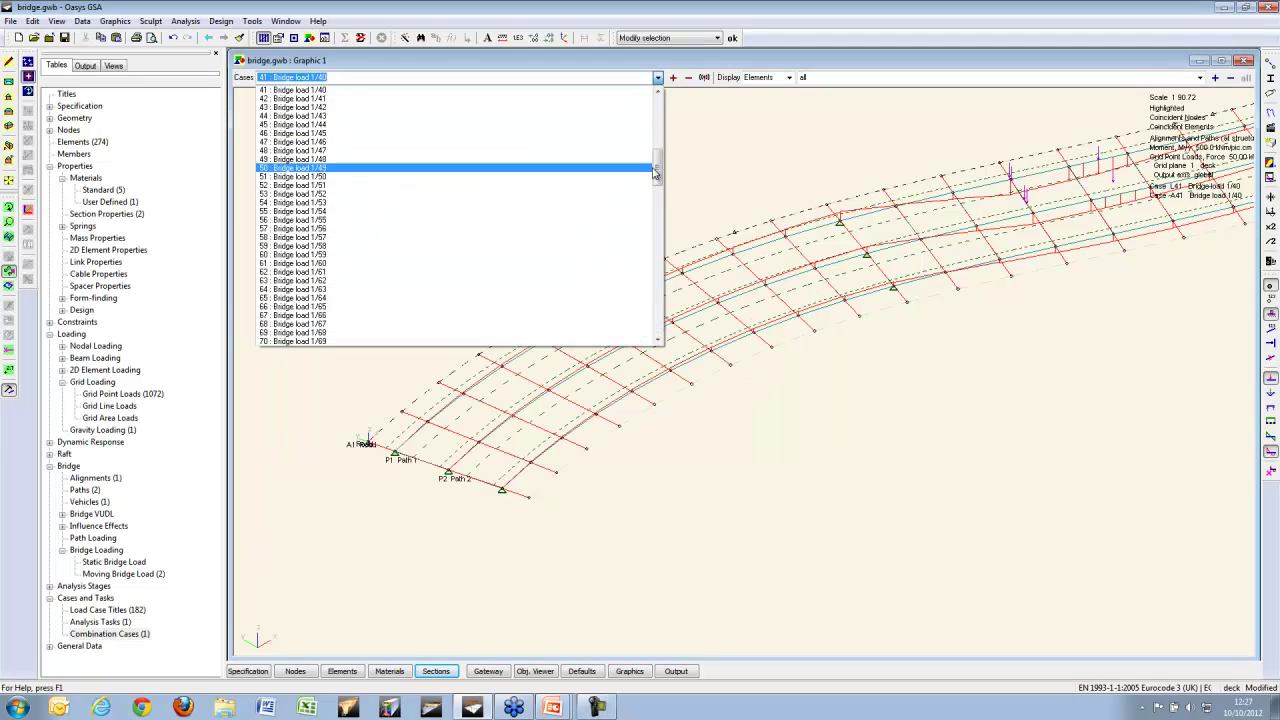
pyautogui.moveTo(657, 171); pyautogui.dragTo(657, 300)
pyautogui.click(369, 334)
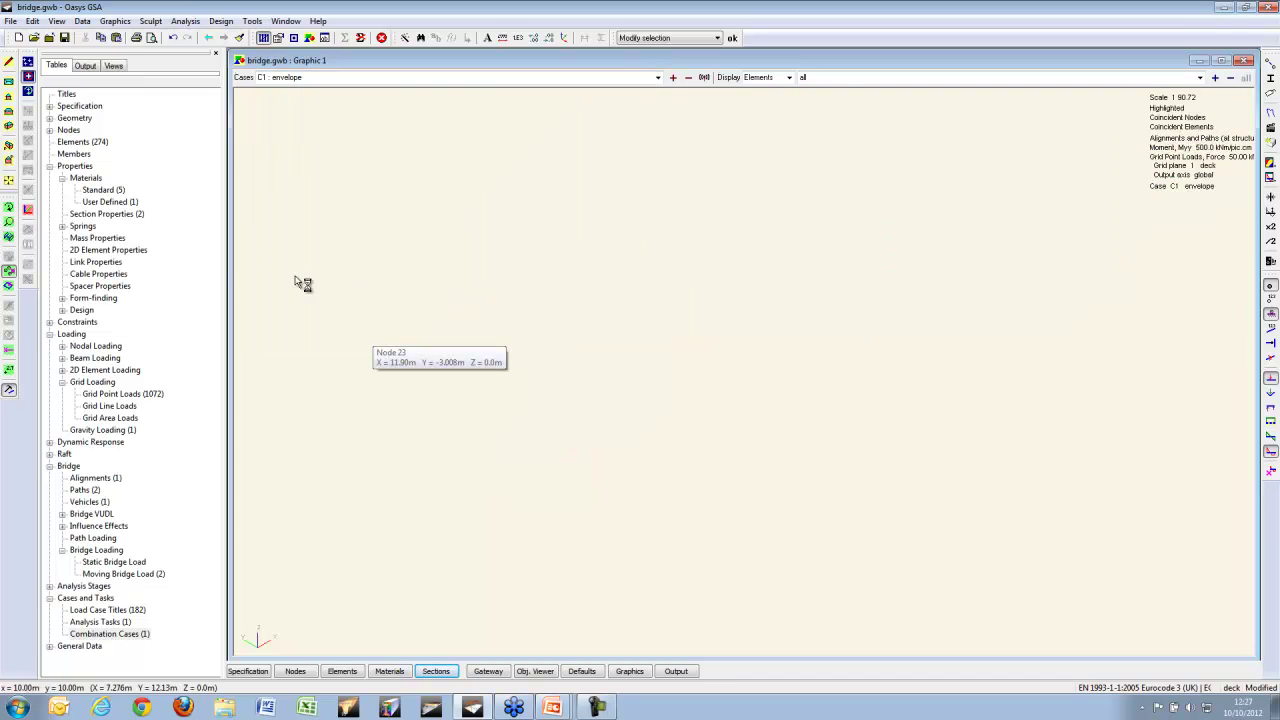
# Step: Rescale and enlarge the Myy moment diagrams, then view the bridge in side elevation
pyautogui.click(9, 129)
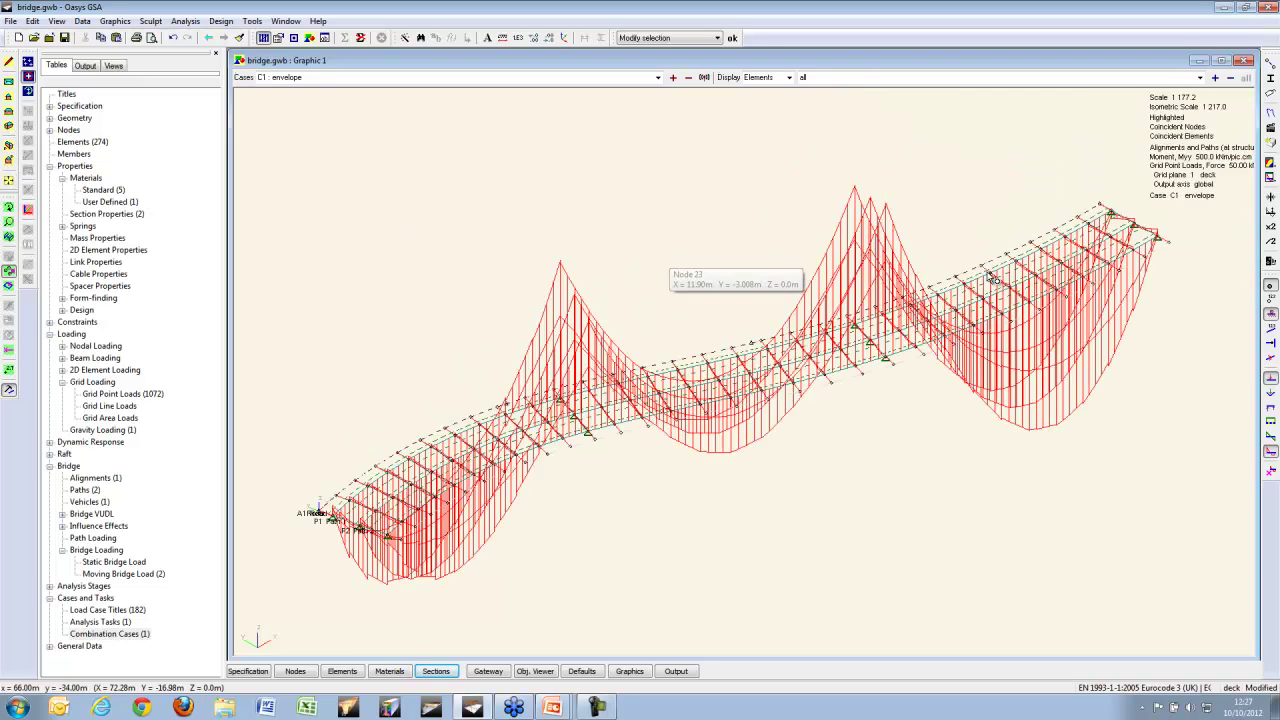
pyautogui.click(1270, 212)
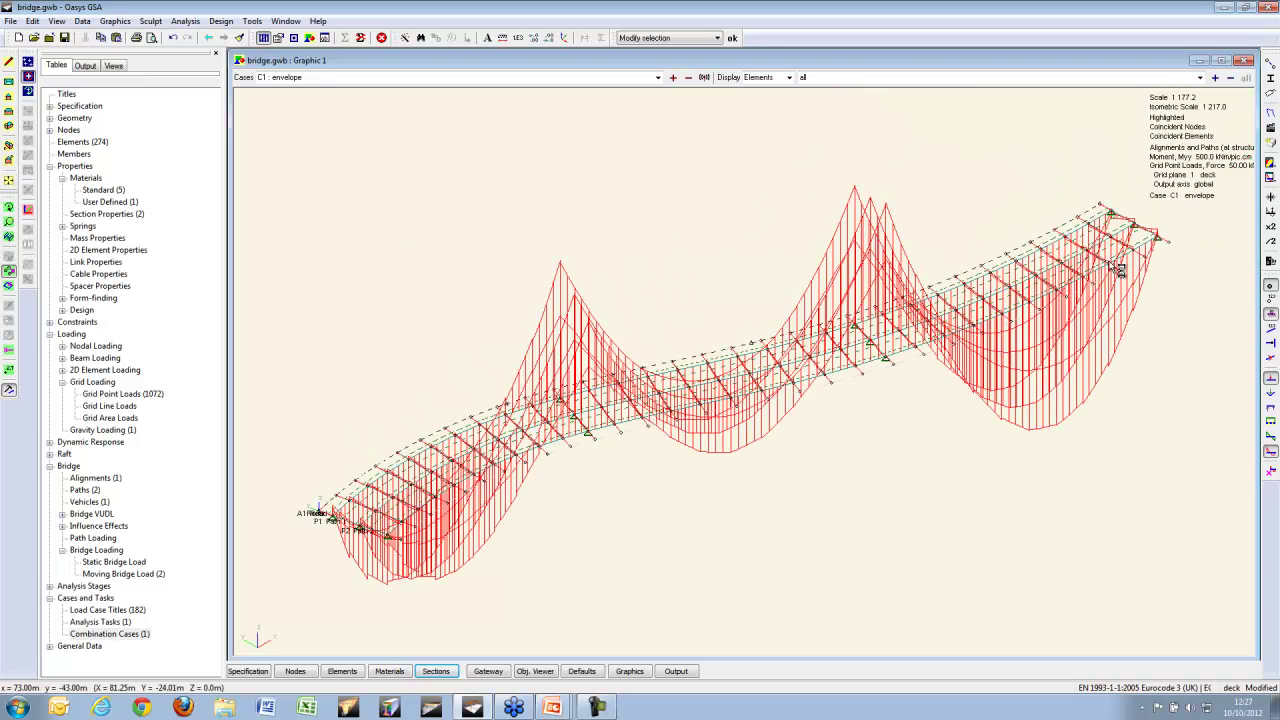
pyautogui.click(1268, 228)
pyautogui.click(1268, 228)
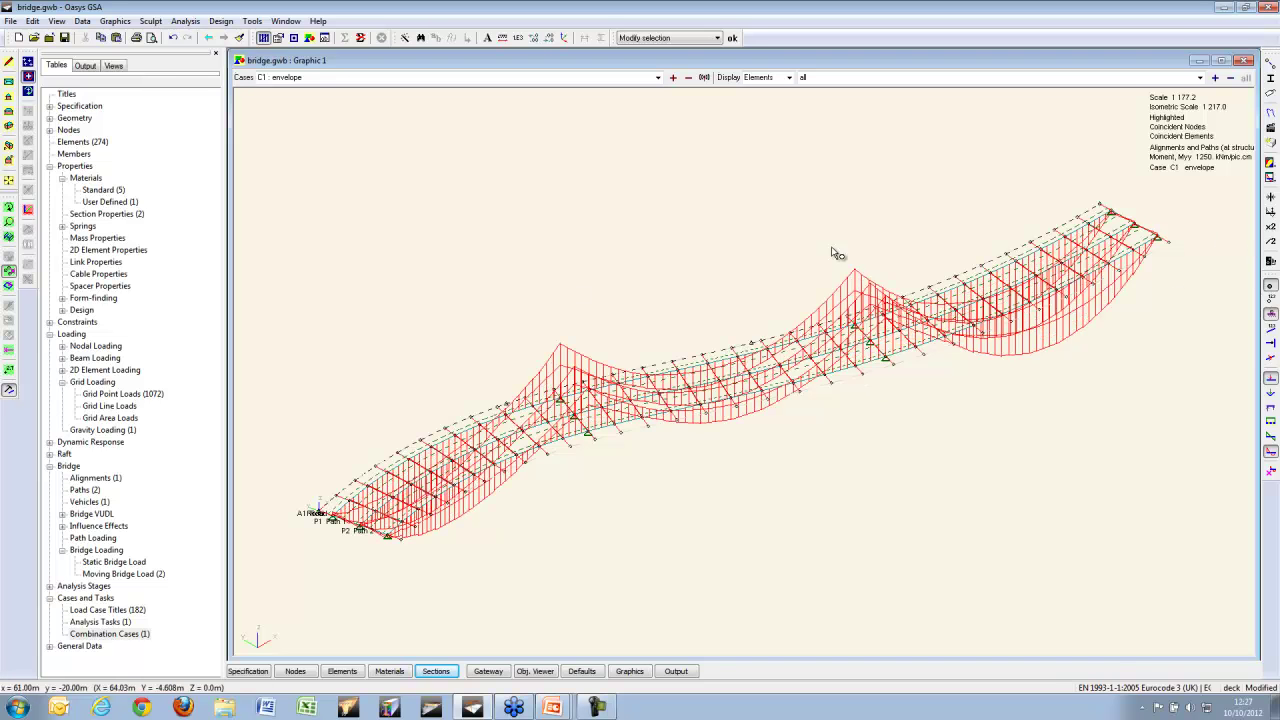
pyautogui.click(9, 124)
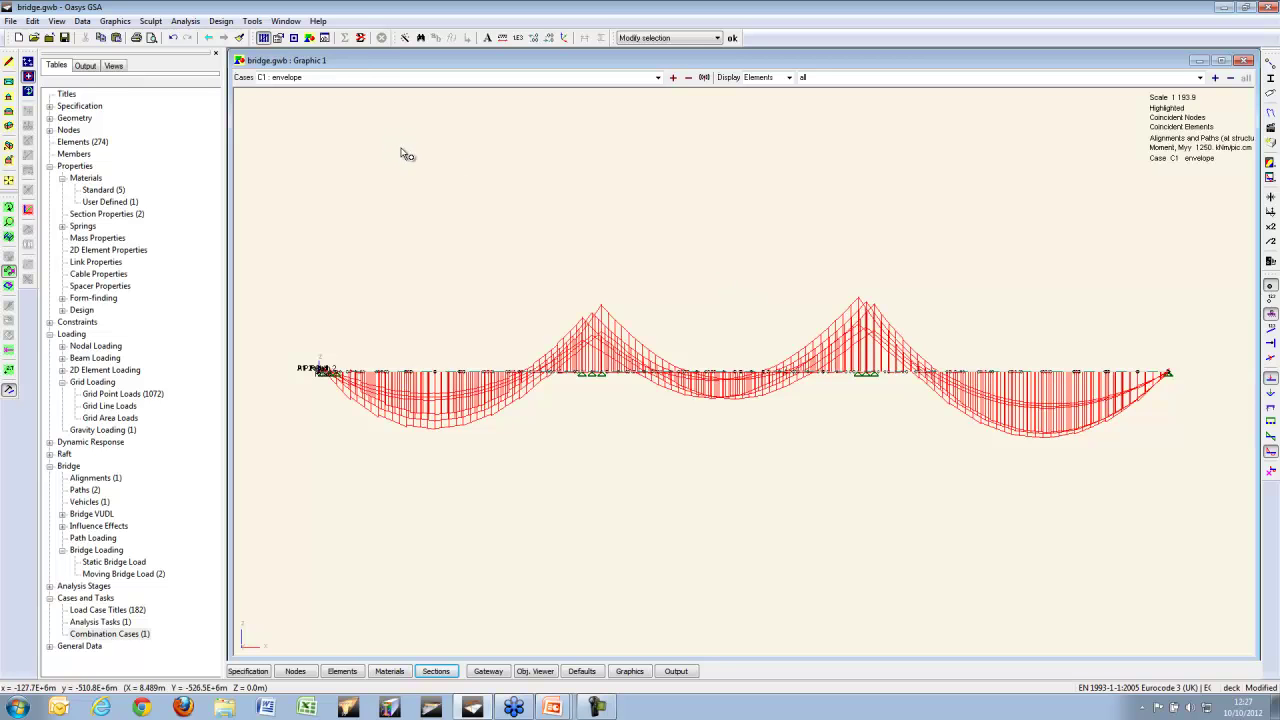
# Step: Erase all analysis results, then delete all moving bridge loads and grid point loads
pyautogui.click(360, 38)
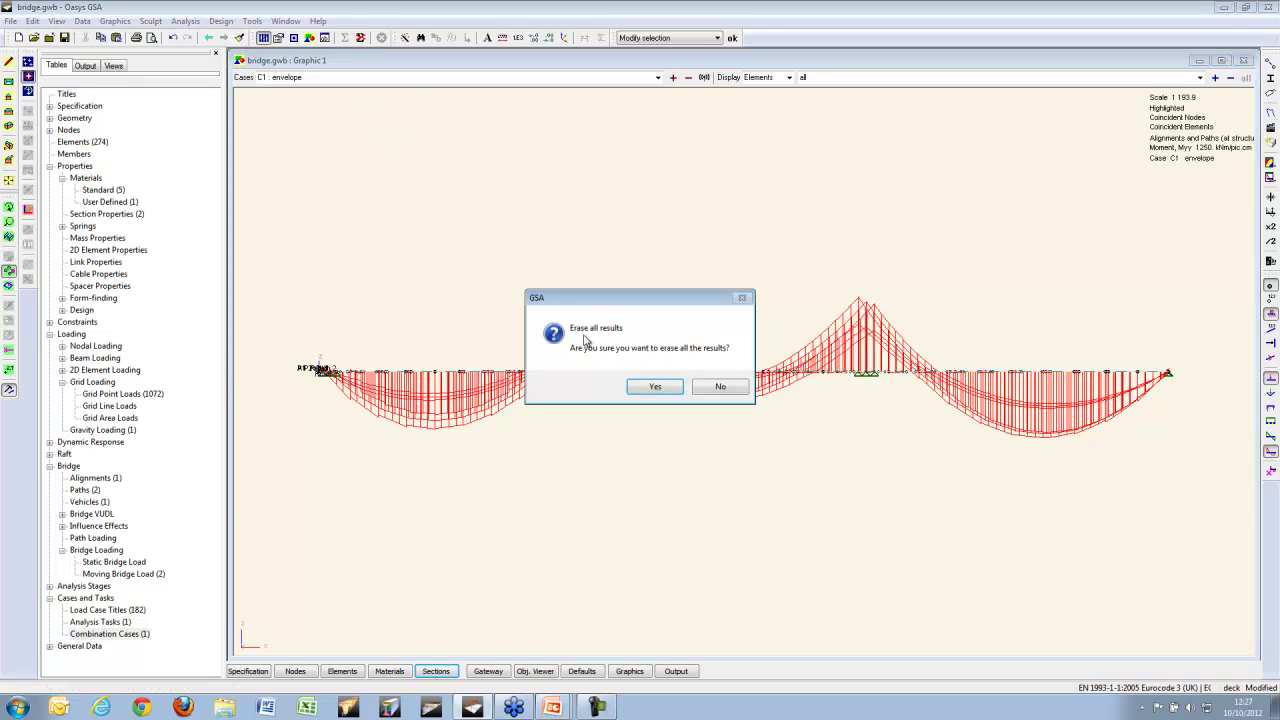
pyautogui.click(654, 388)
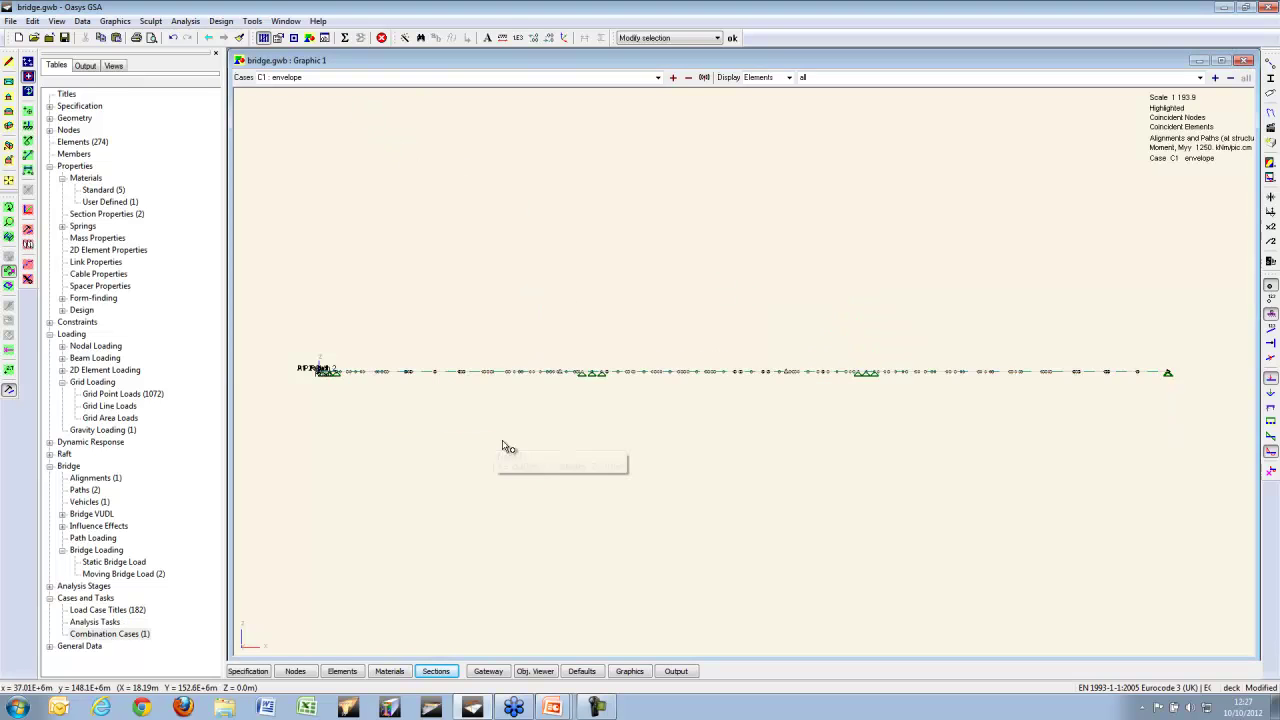
pyautogui.rightClick(160, 572)
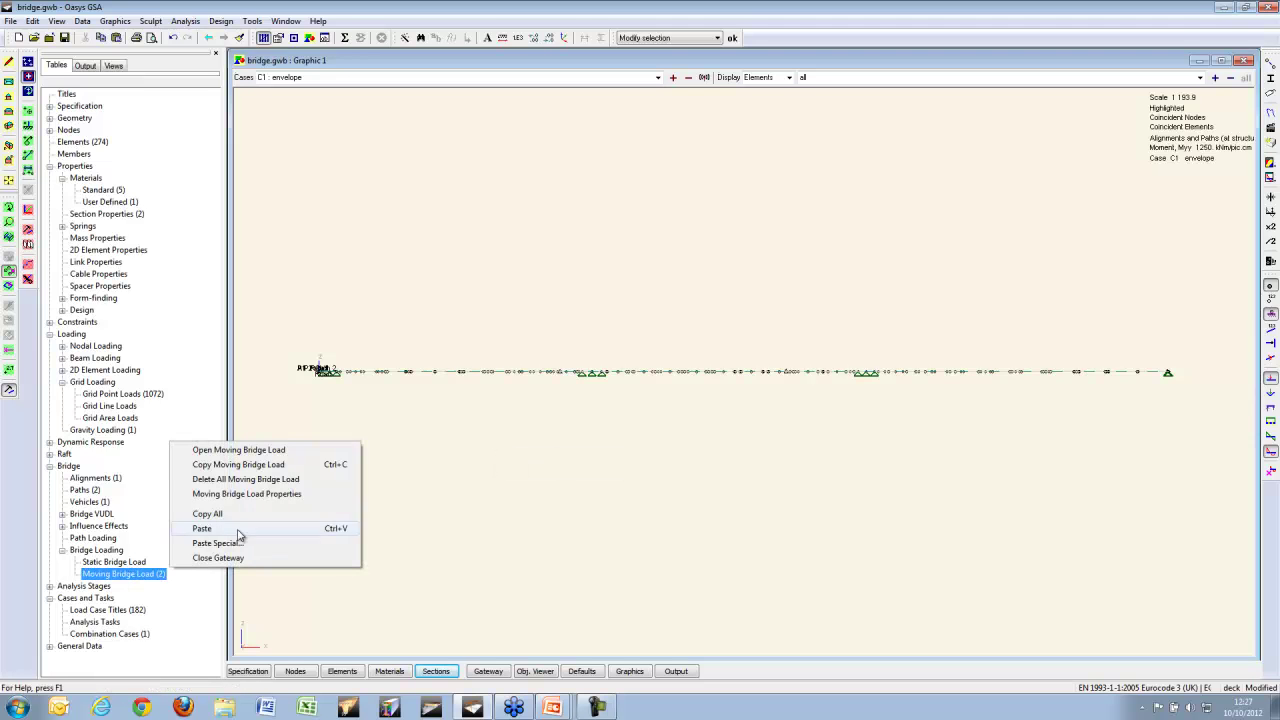
pyautogui.click(245, 479)
pyautogui.click(655, 388)
pyautogui.rightClick(178, 393)
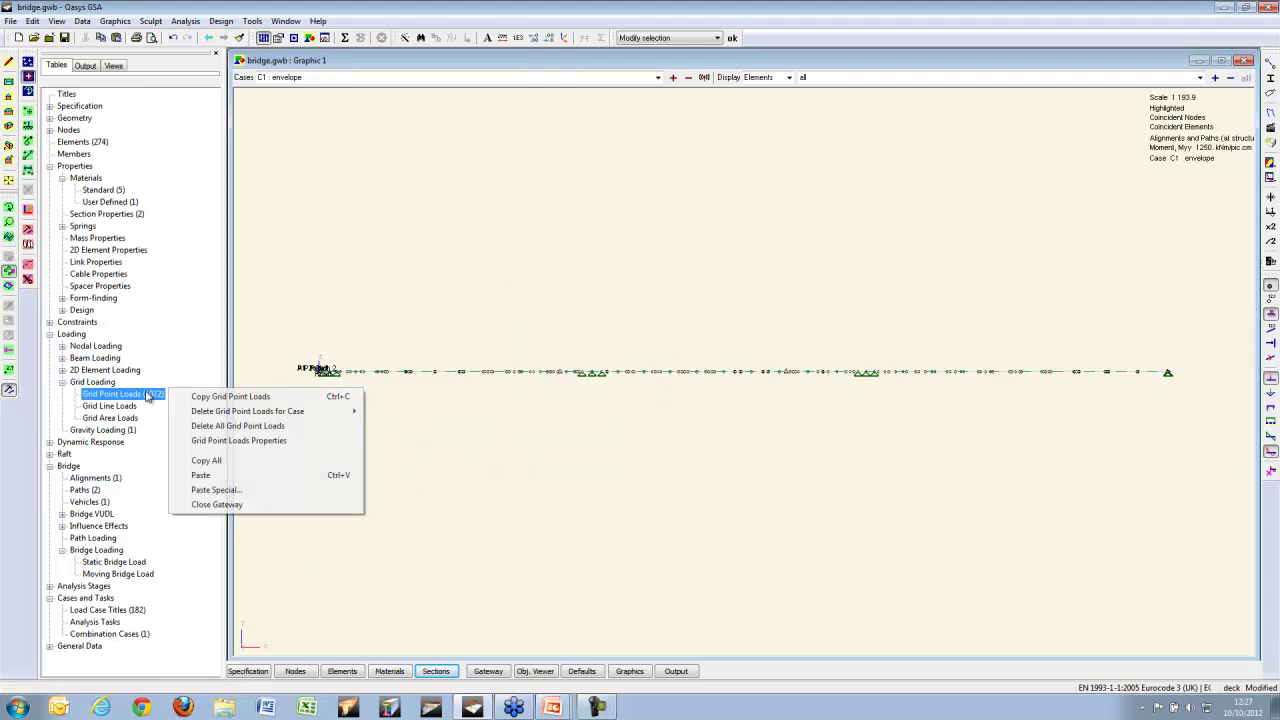
pyautogui.click(265, 427)
pyautogui.click(662, 387)
# Step: Replace all load case titles with a single case 1 'Permanent' of type Dead
pyautogui.click(113, 610)
pyautogui.doubleClick(113, 610)
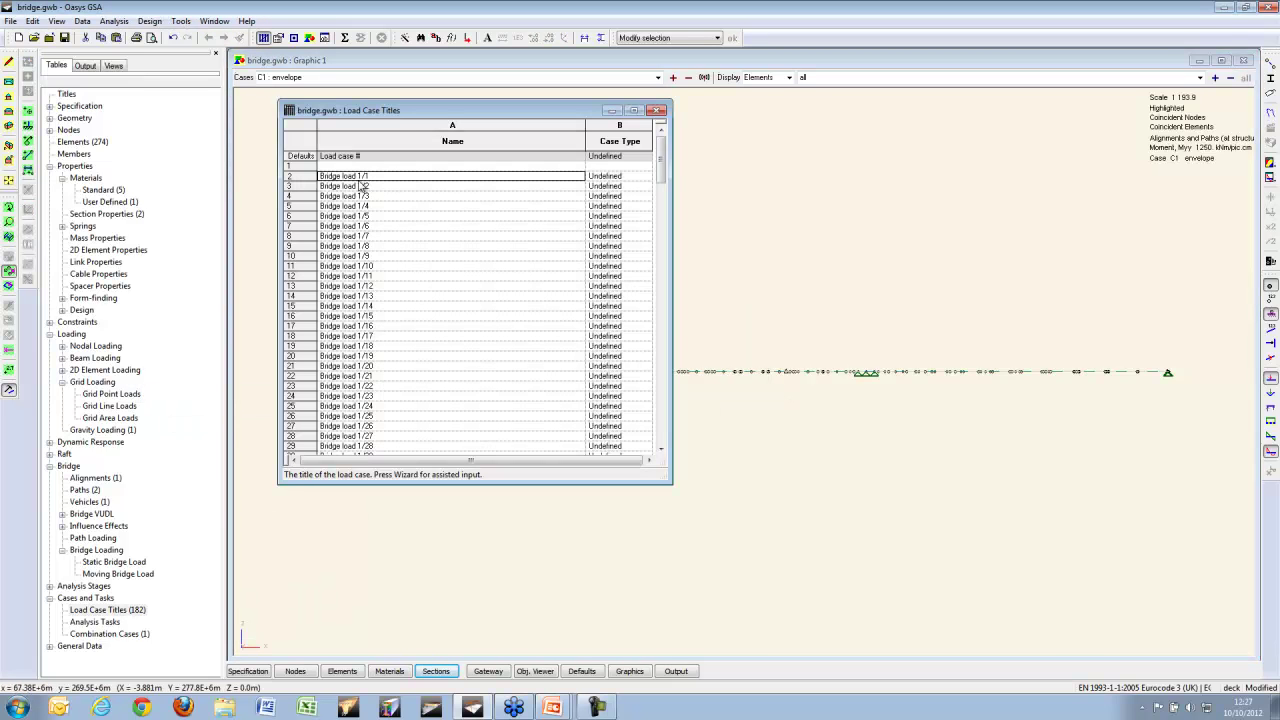
pyautogui.rightClick(145, 608)
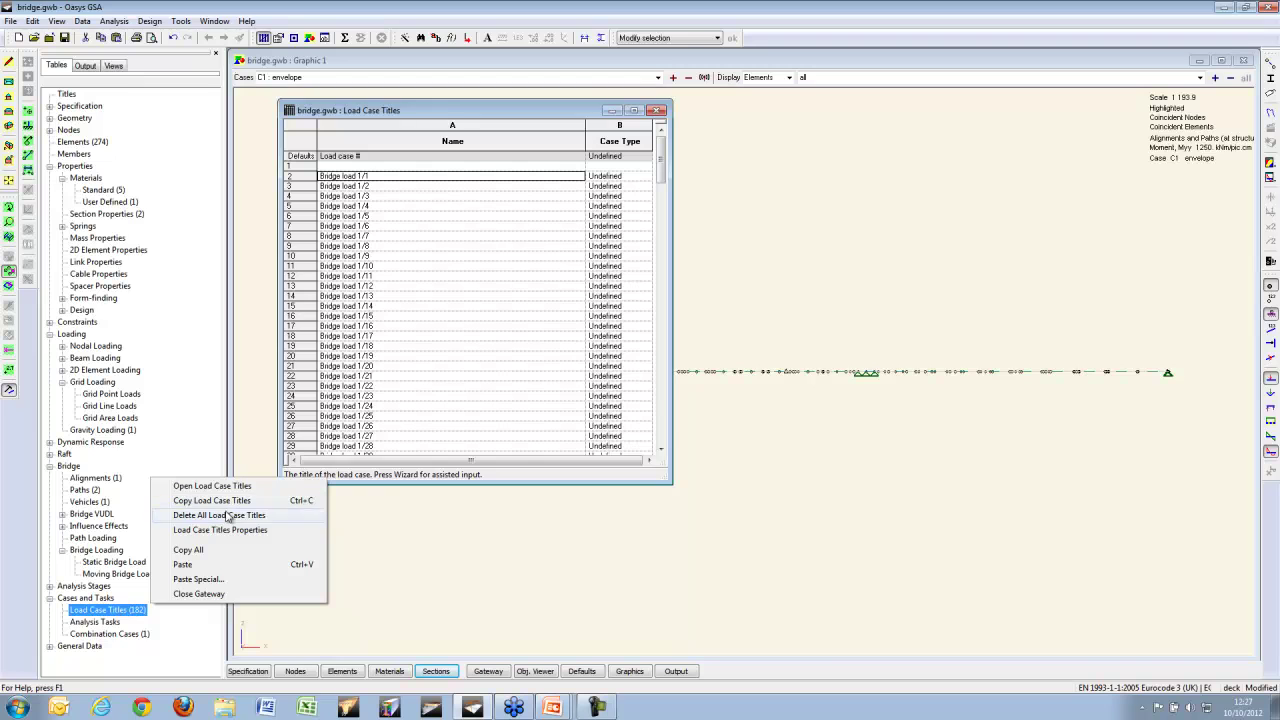
pyautogui.click(228, 517)
pyautogui.click(654, 391)
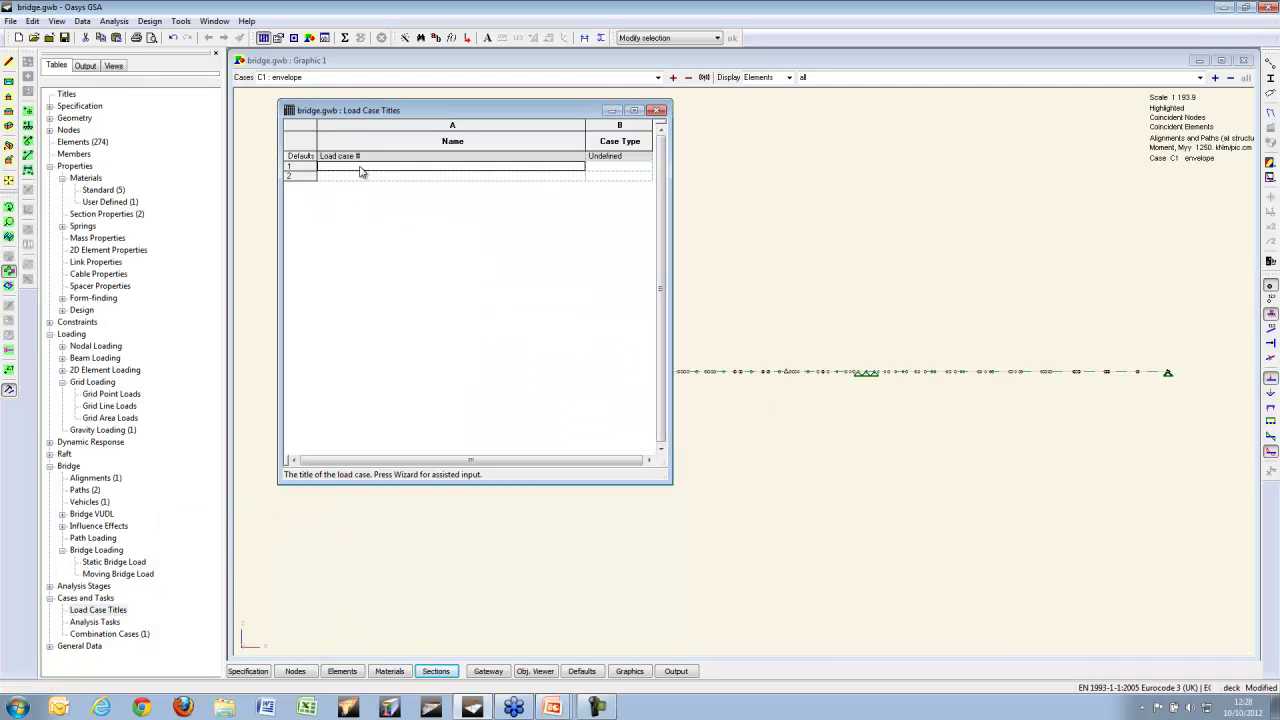
pyautogui.write('Permanent')
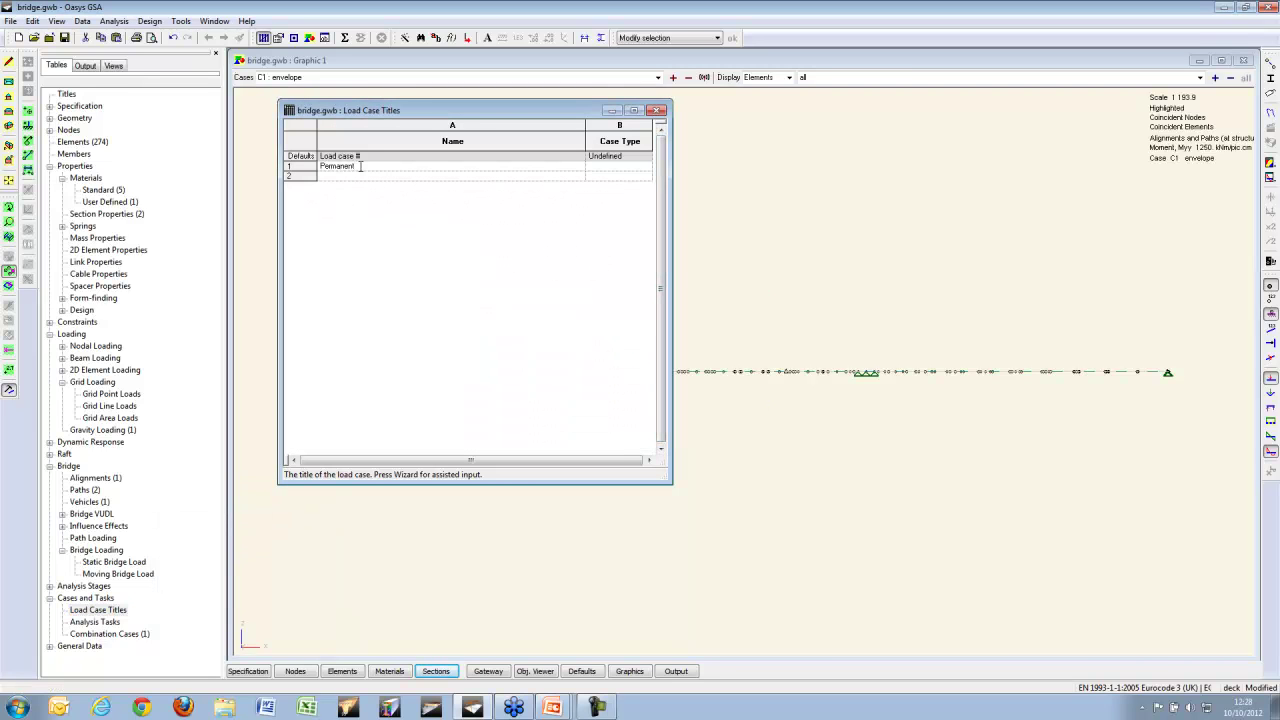
pyautogui.press('Tab')
pyautogui.press('Return')
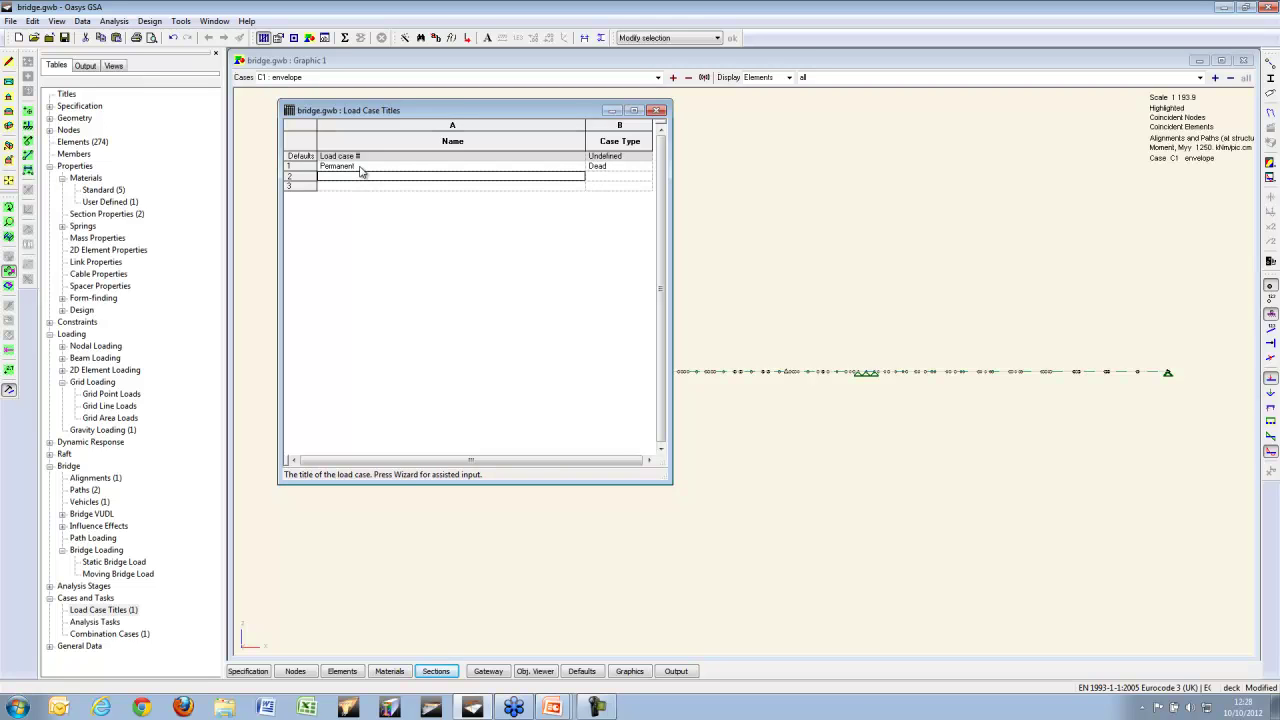
pyautogui.click(656, 110)
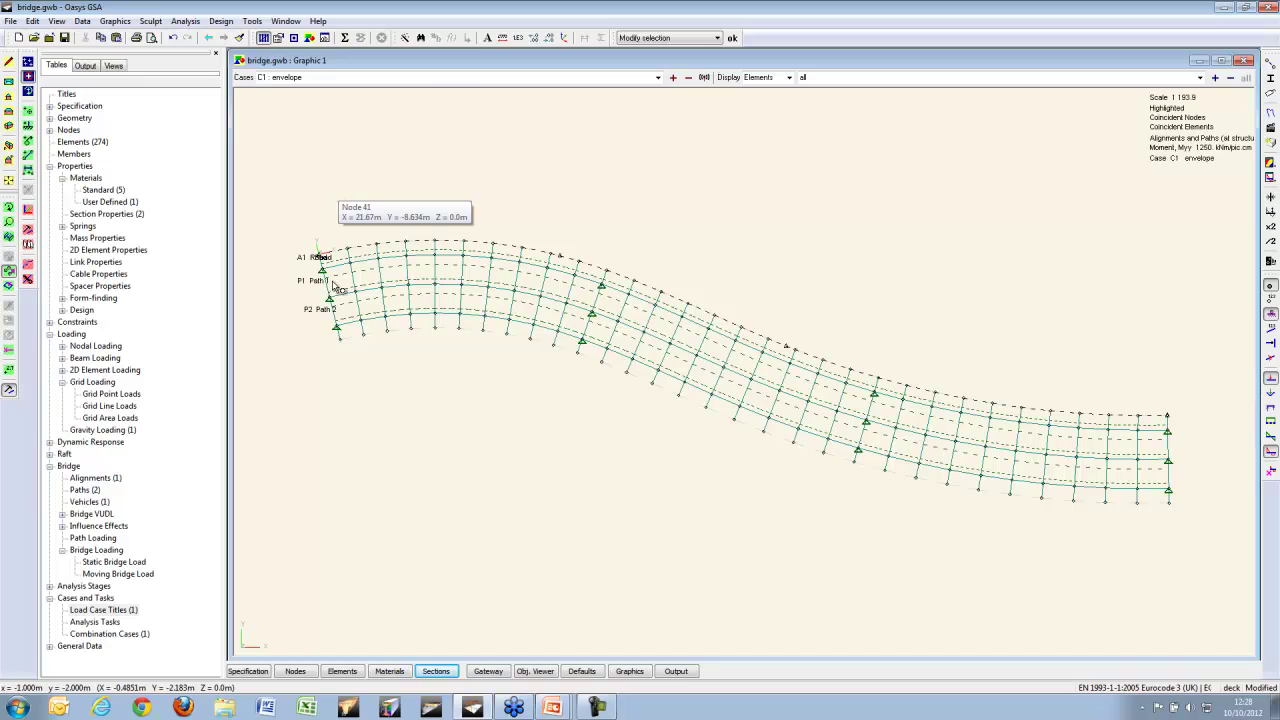
# Step: Add path 3 named Rail with path type Track
pyautogui.doubleClick(84, 490)
pyautogui.click(359, 216)
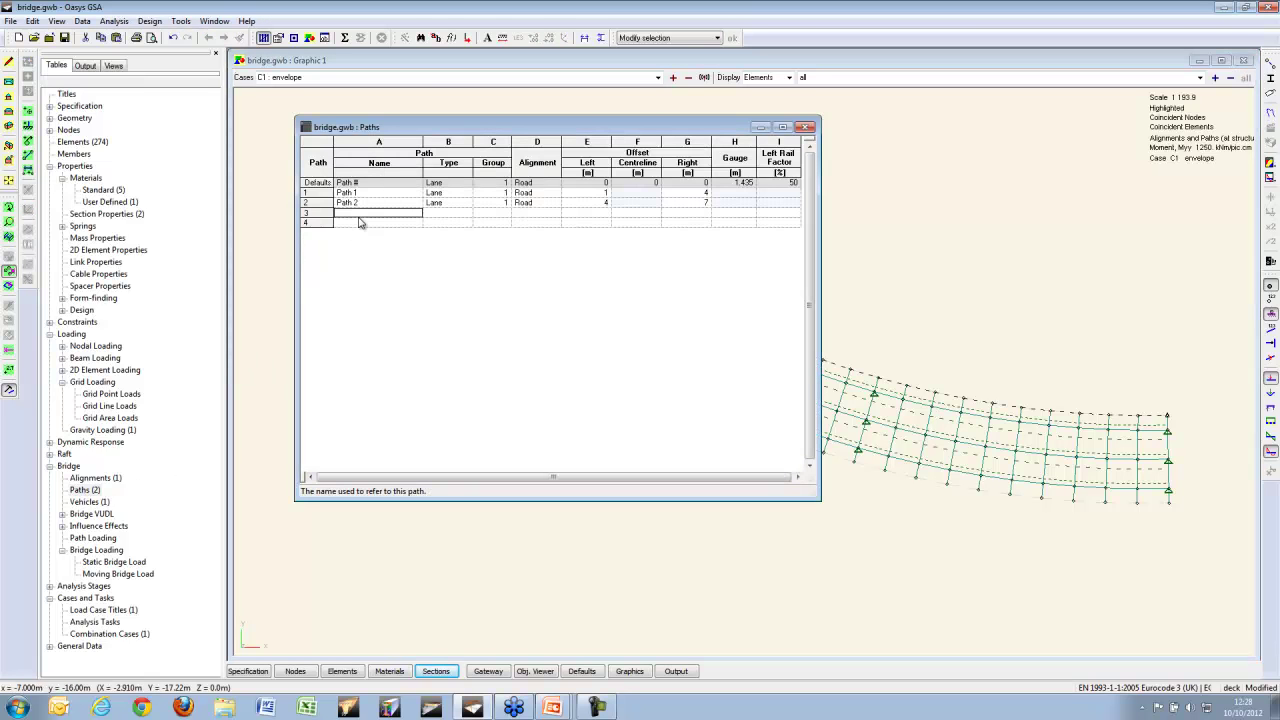
pyautogui.click(358, 216)
pyautogui.click(445, 214)
pyautogui.click(466, 214)
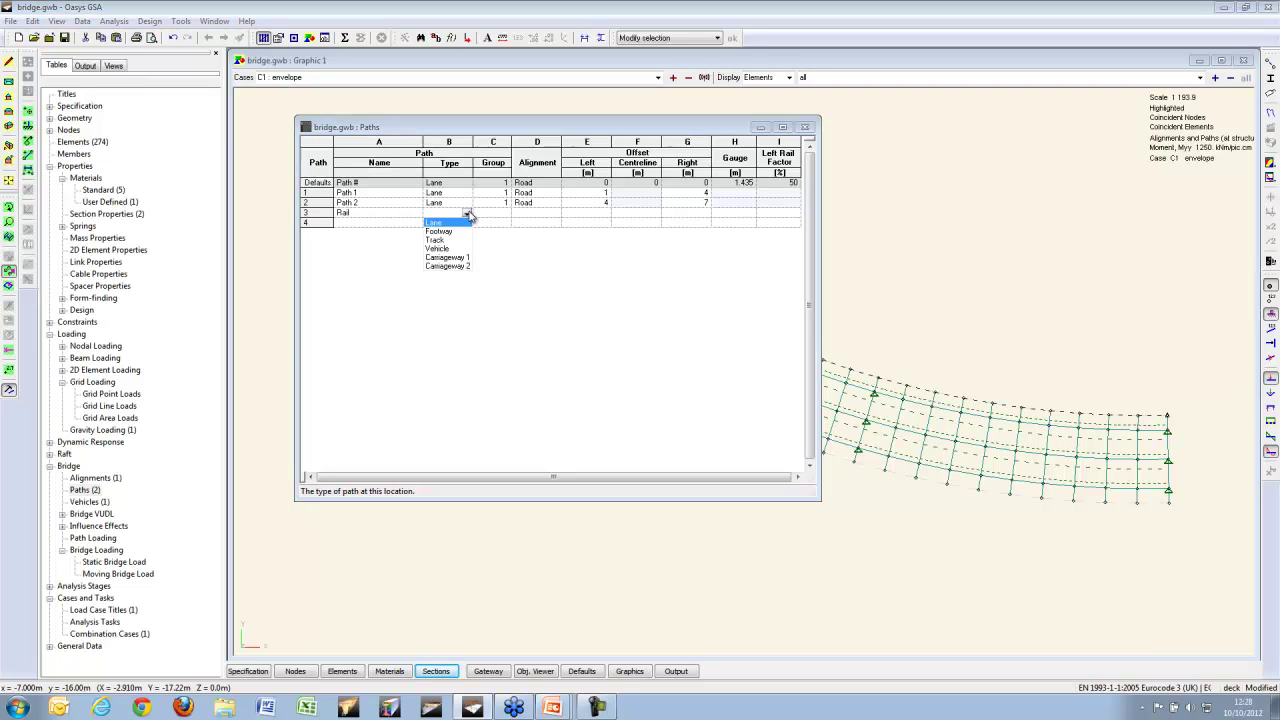
pyautogui.click(440, 240)
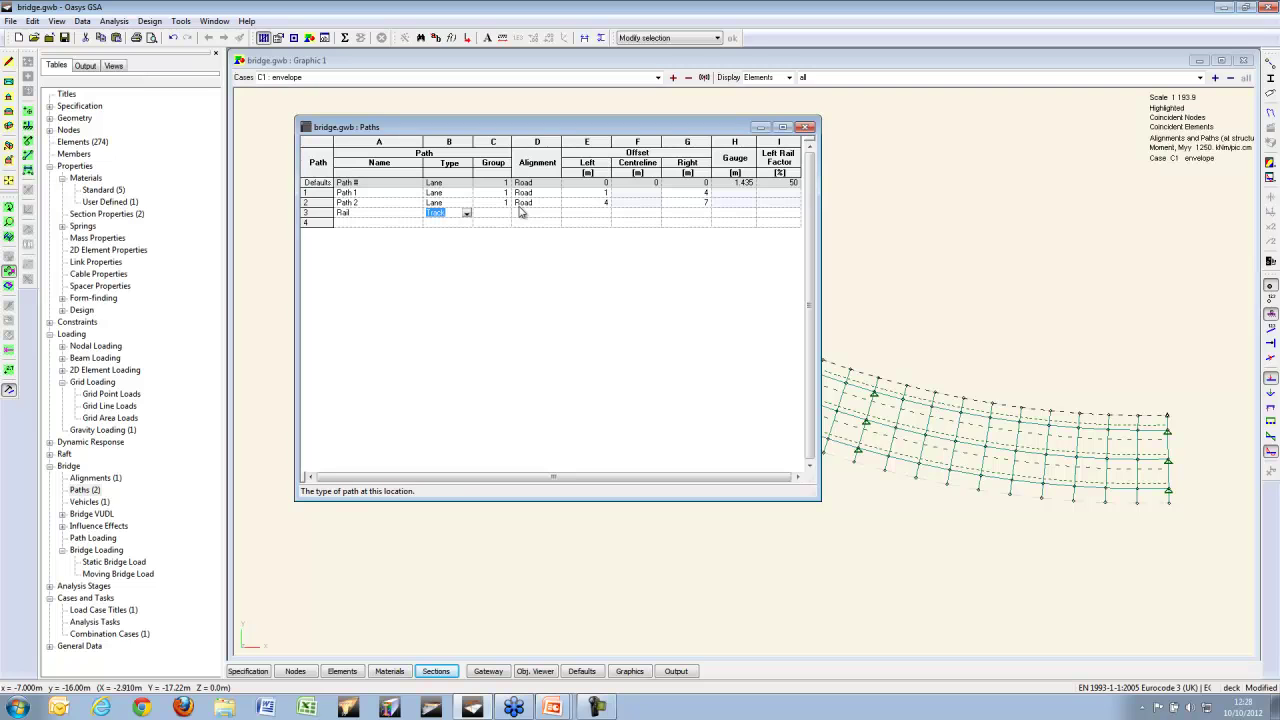
# Step: Put the Rail path on the Road alignment, 8 m off the centreline with 1.435 gauge
pyautogui.click(520, 212)
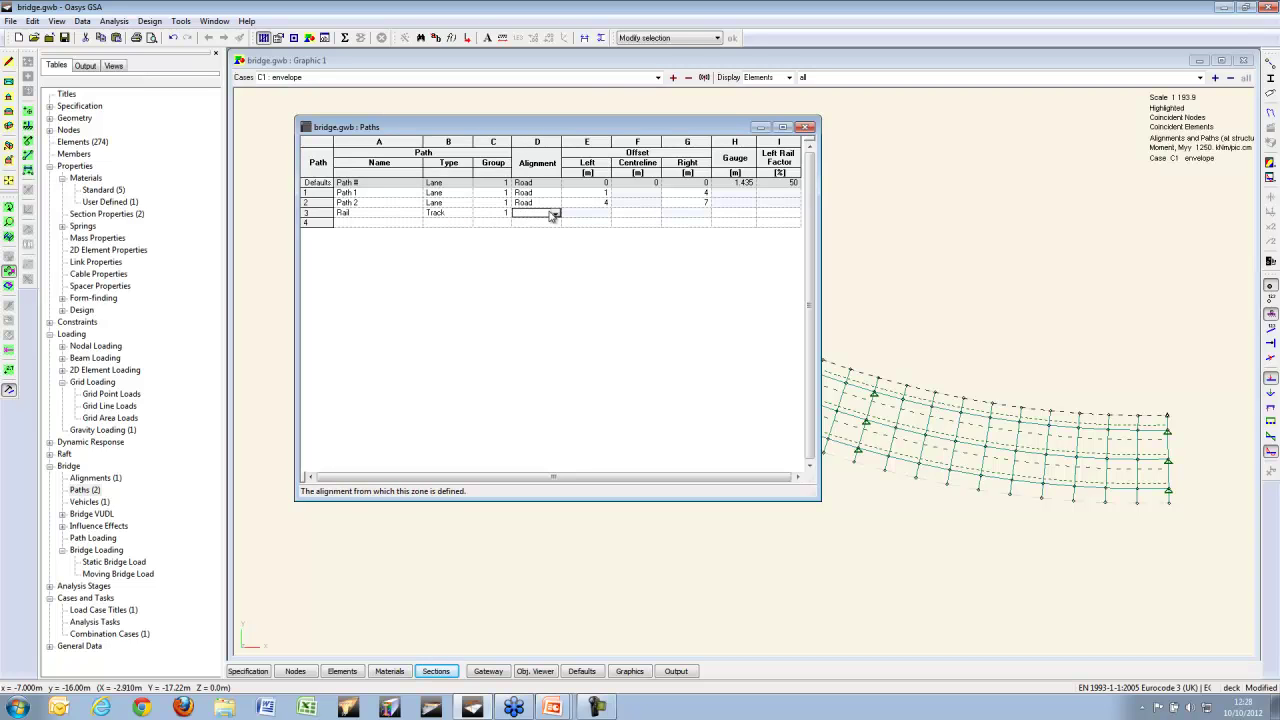
pyautogui.click(555, 214)
pyautogui.click(540, 221)
pyautogui.click(555, 214)
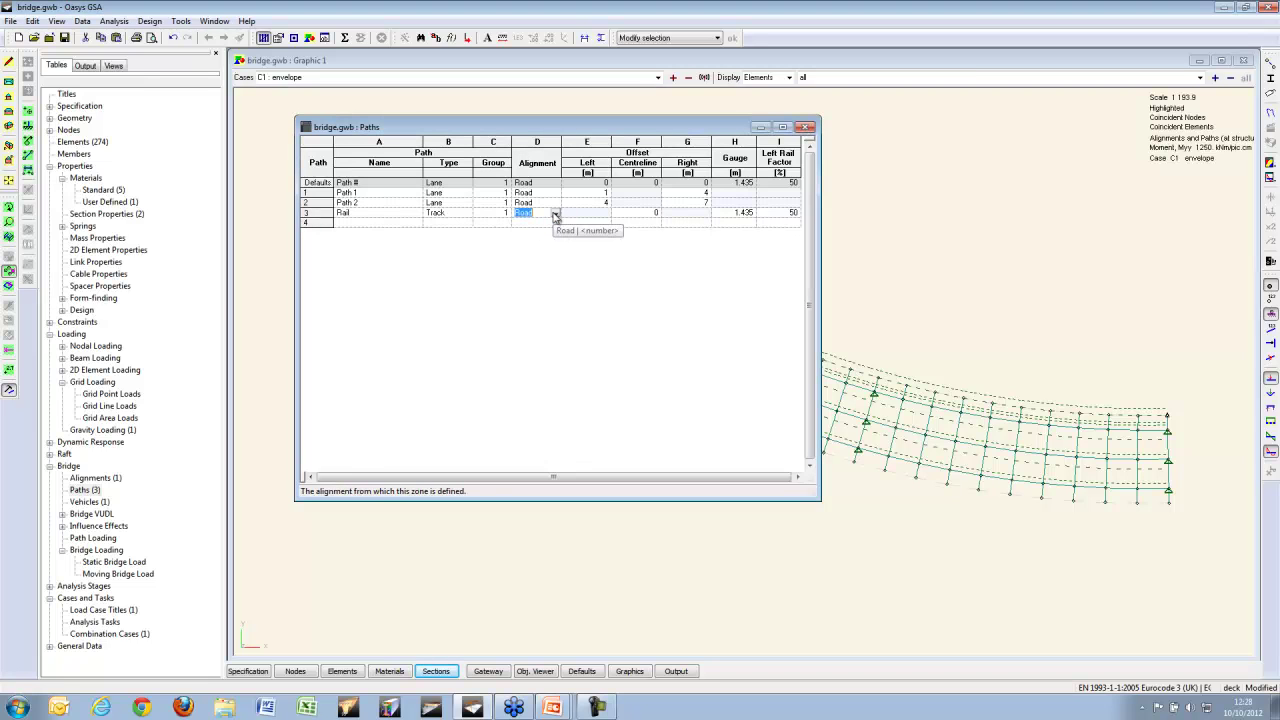
pyautogui.press('Tab')
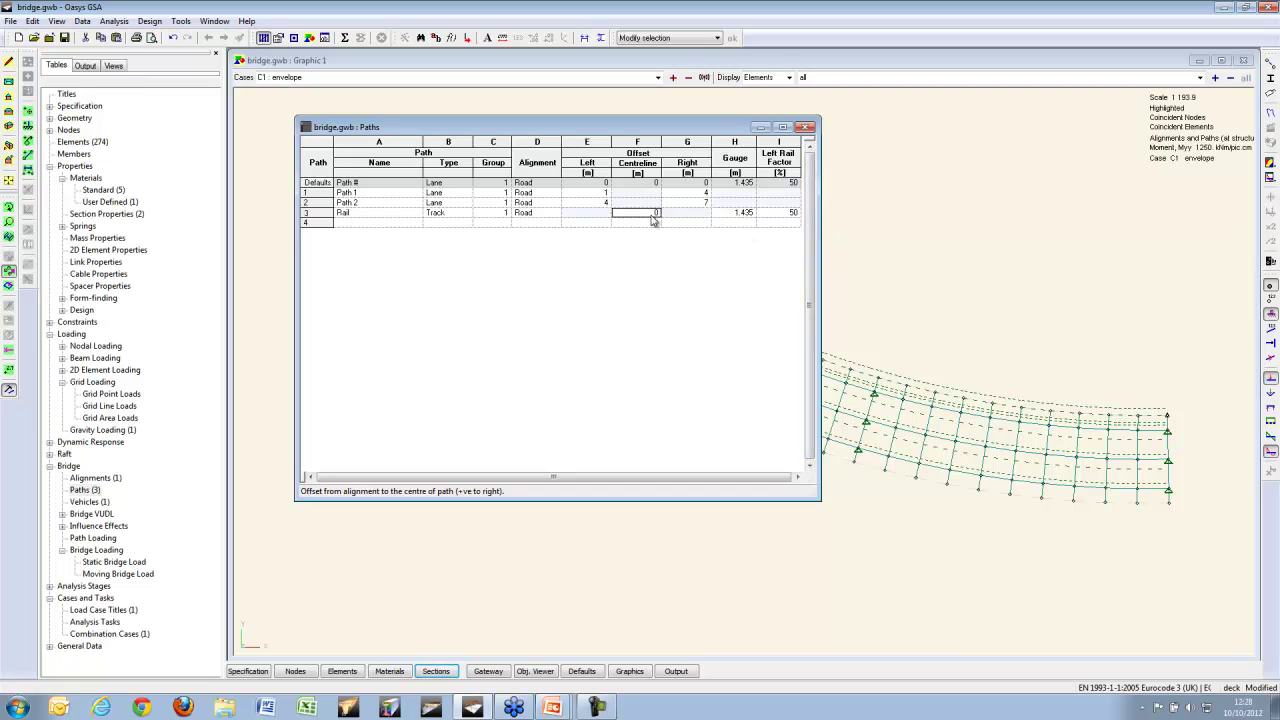
pyautogui.write('8')
pyautogui.press('Tab')
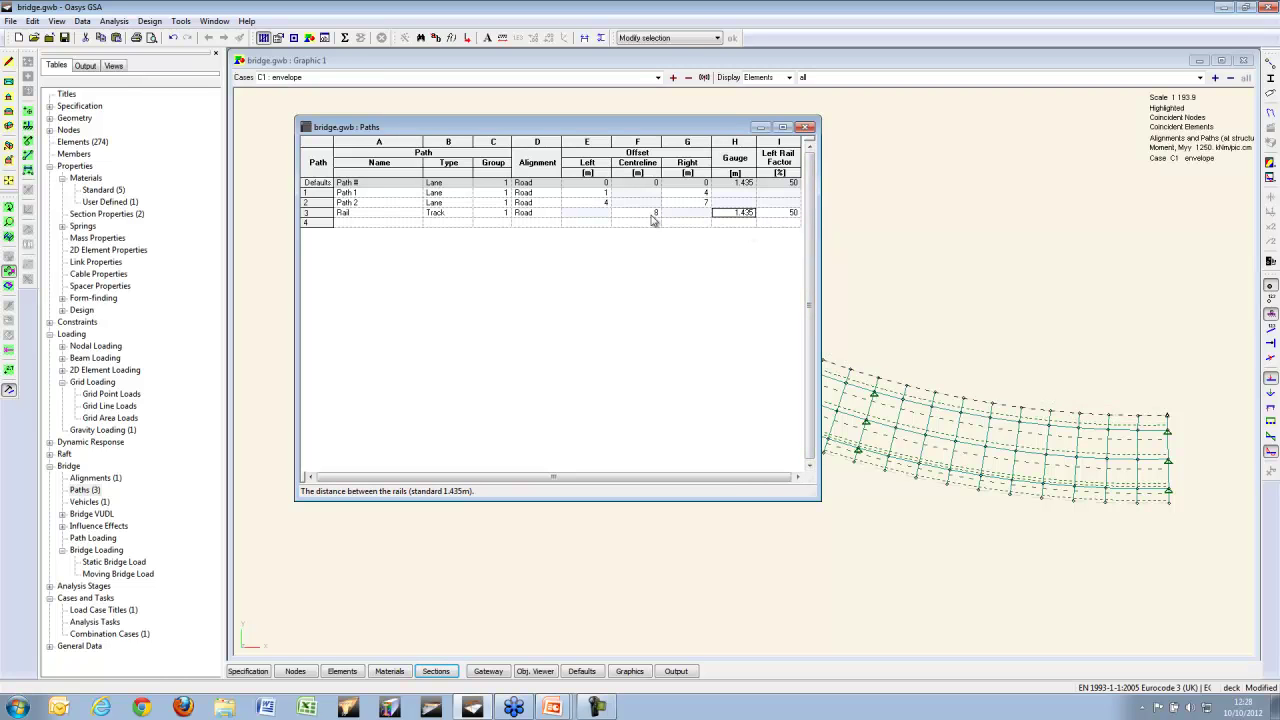
pyautogui.press('Tab')
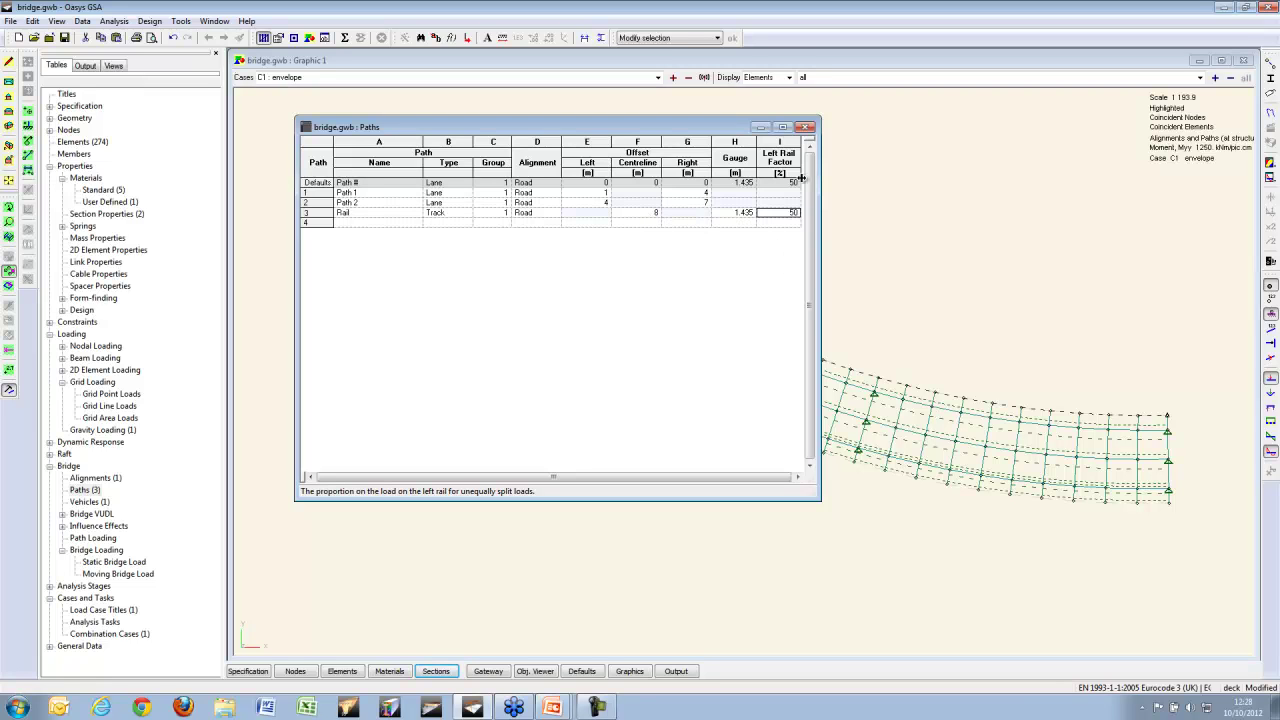
pyautogui.click(805, 127)
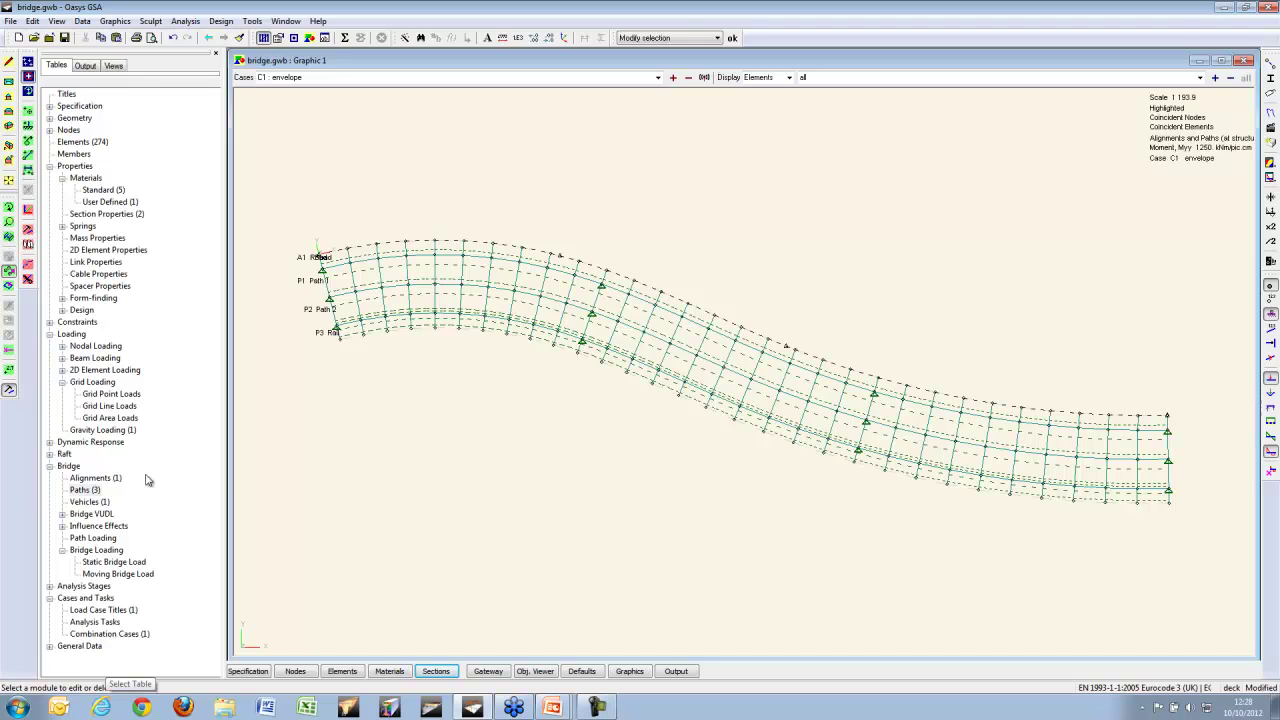
# Step: Start a path loading record for Path 1 with the User Vehicle load type
pyautogui.doubleClick(106, 539)
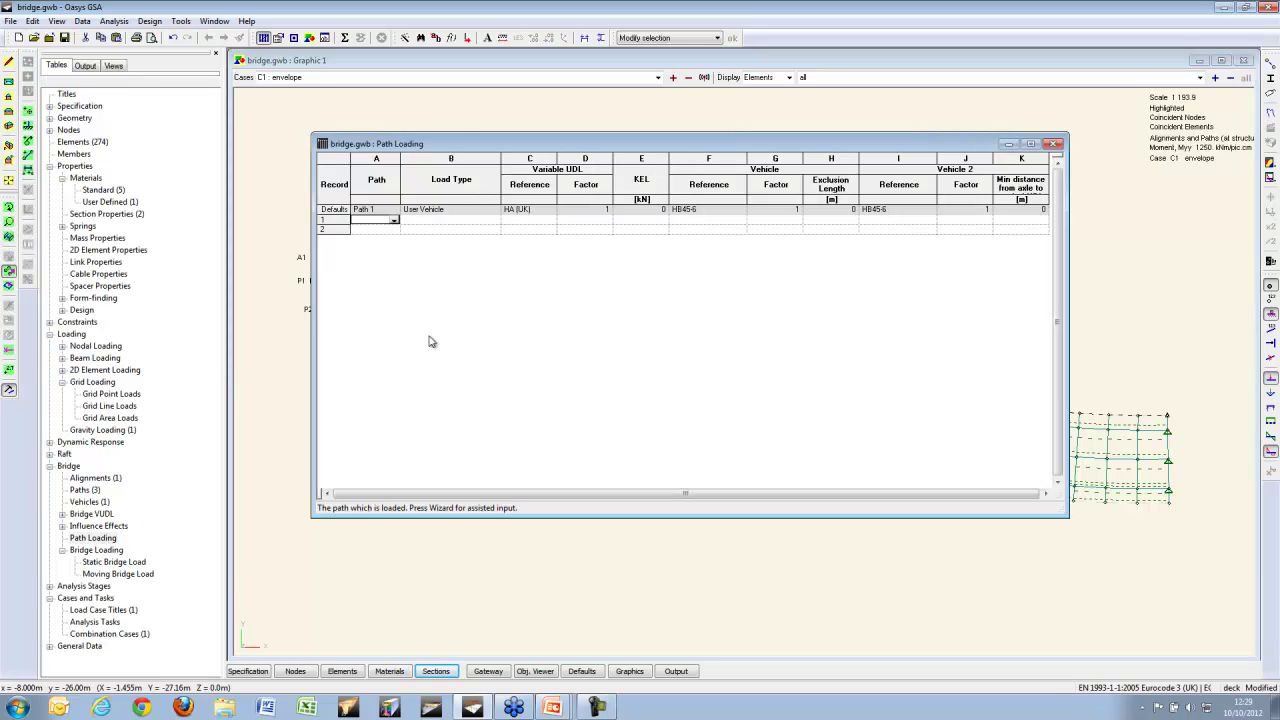
pyautogui.click(394, 220)
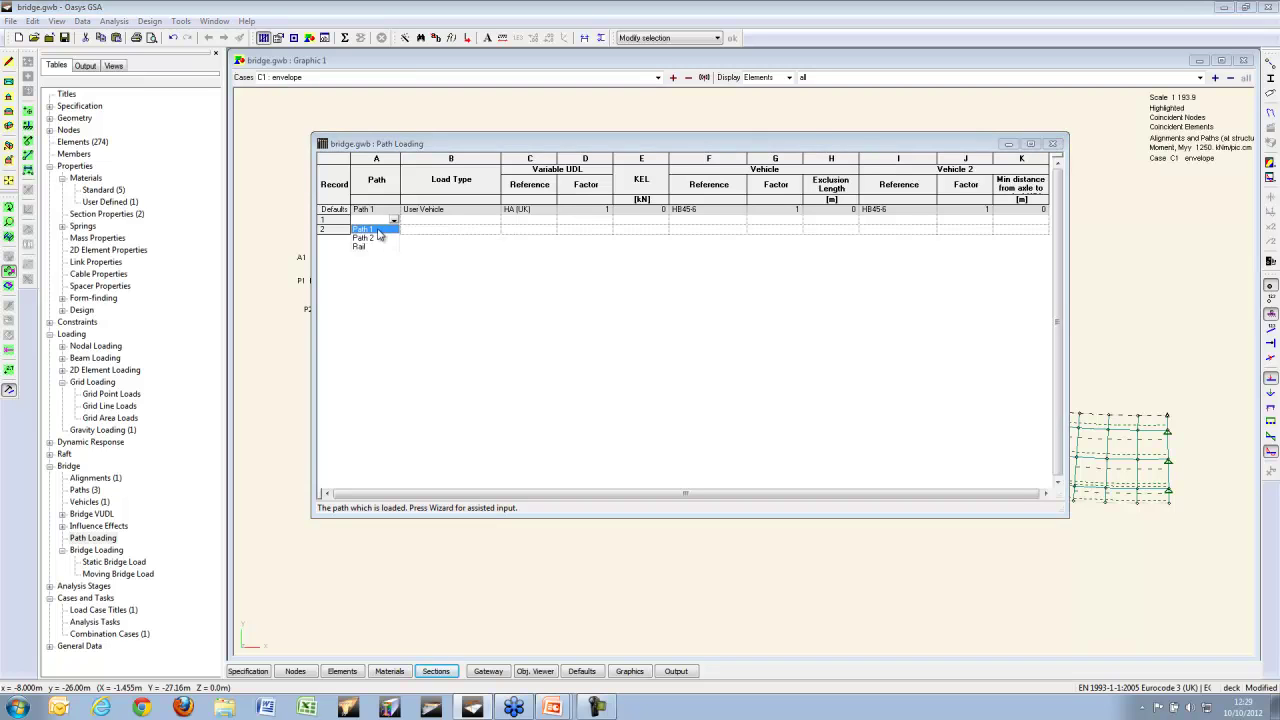
pyautogui.click(363, 229)
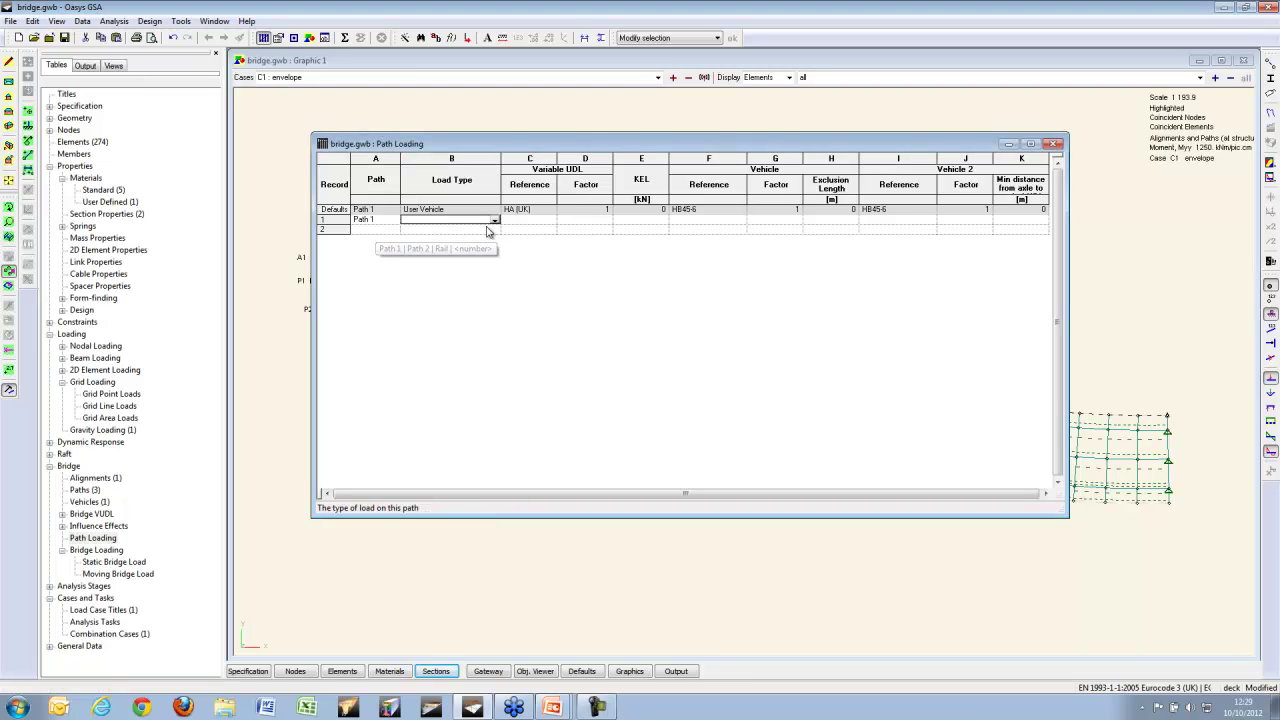
pyautogui.click(494, 220)
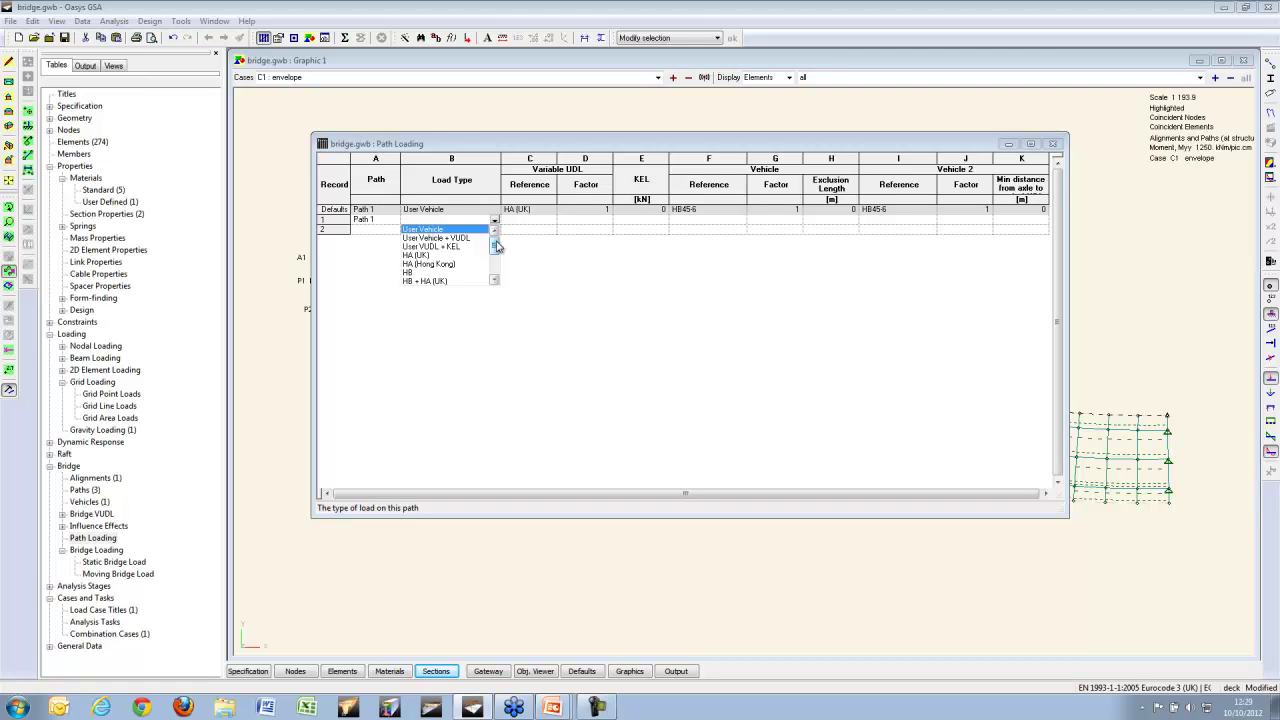
pyautogui.moveTo(497, 246)
pyautogui.mouseDown()
pyautogui.moveTo(497, 266)
pyautogui.moveTo(497, 247)
pyautogui.mouseUp()
pyautogui.click(423, 229)
# Step: Close the path loading table without saving and expand Specification in the tree
pyautogui.click(1052, 143)
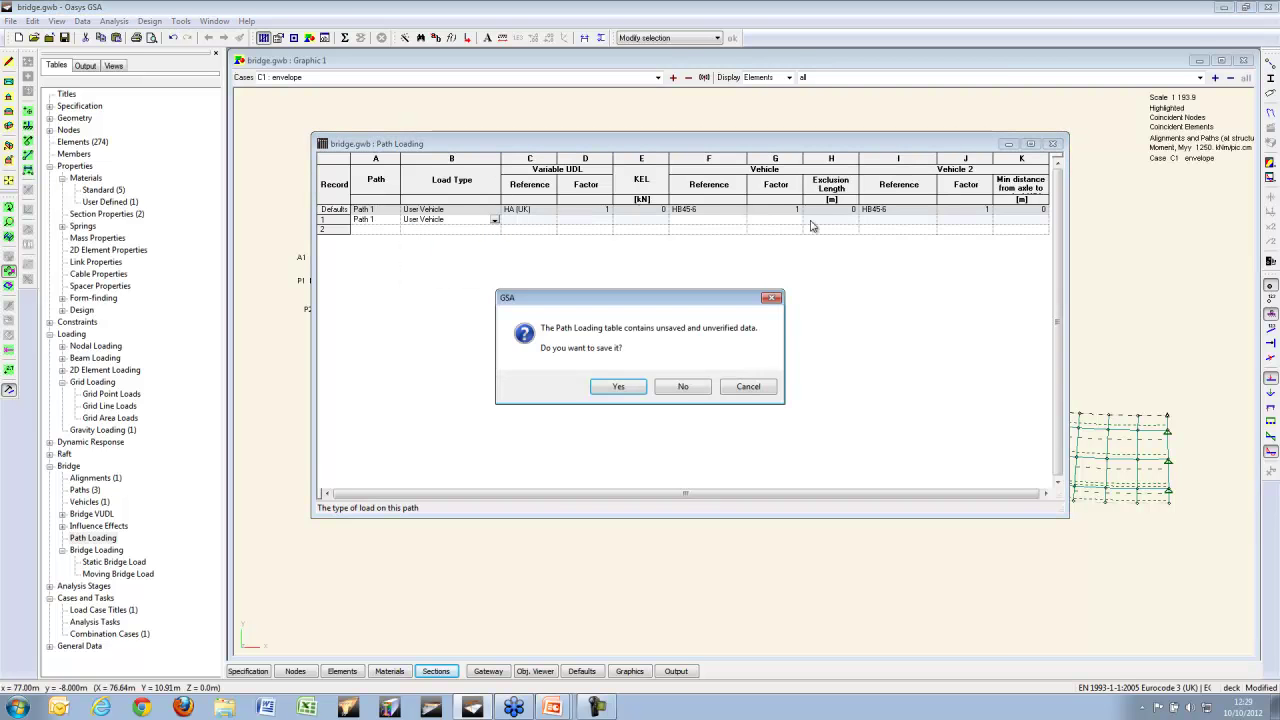
pyautogui.click(690, 389)
pyautogui.doubleClick(62, 107)
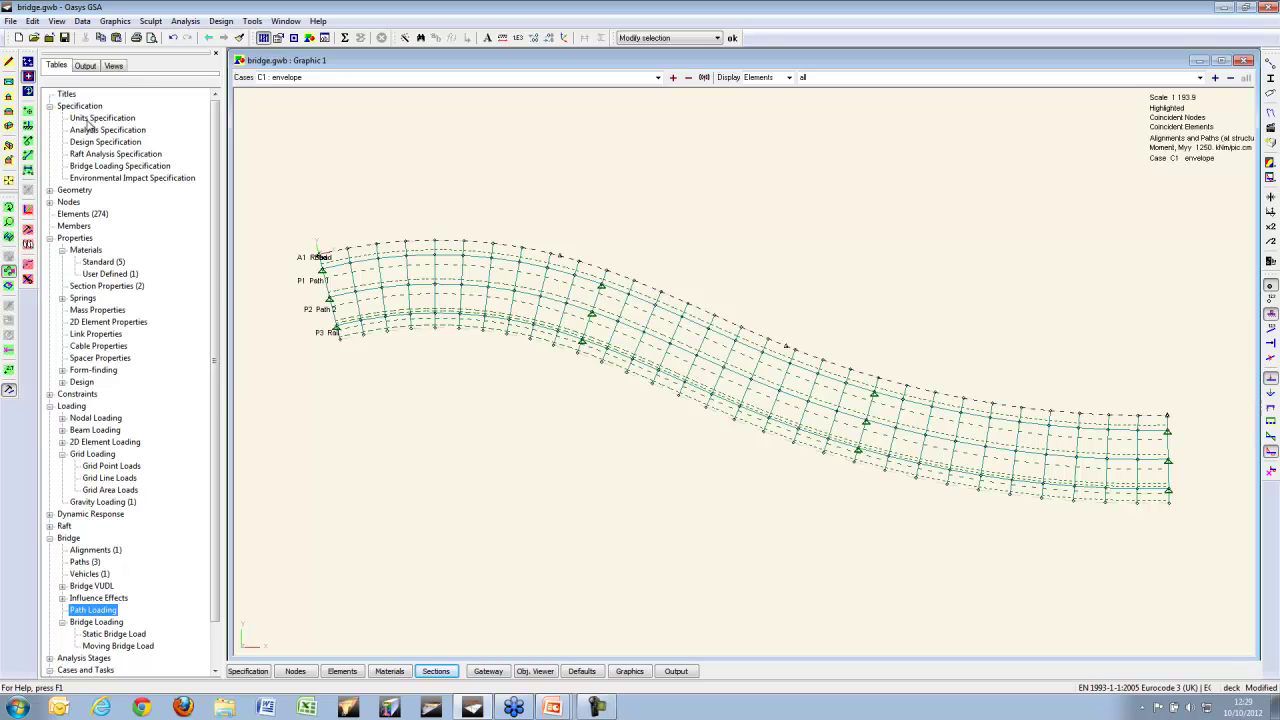
# Step: Set the bridge loading specification to Eurocode Loading (UK) with UIC railway loading
pyautogui.doubleClick(116, 167)
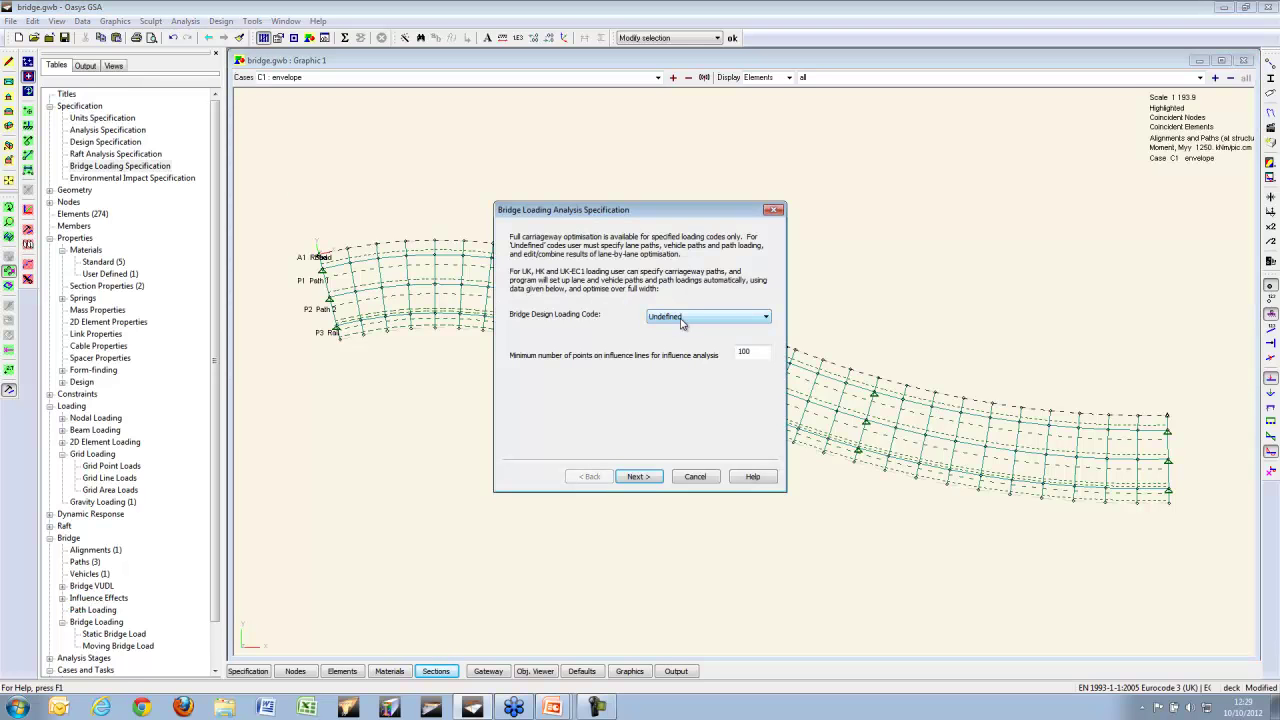
pyautogui.click(643, 476)
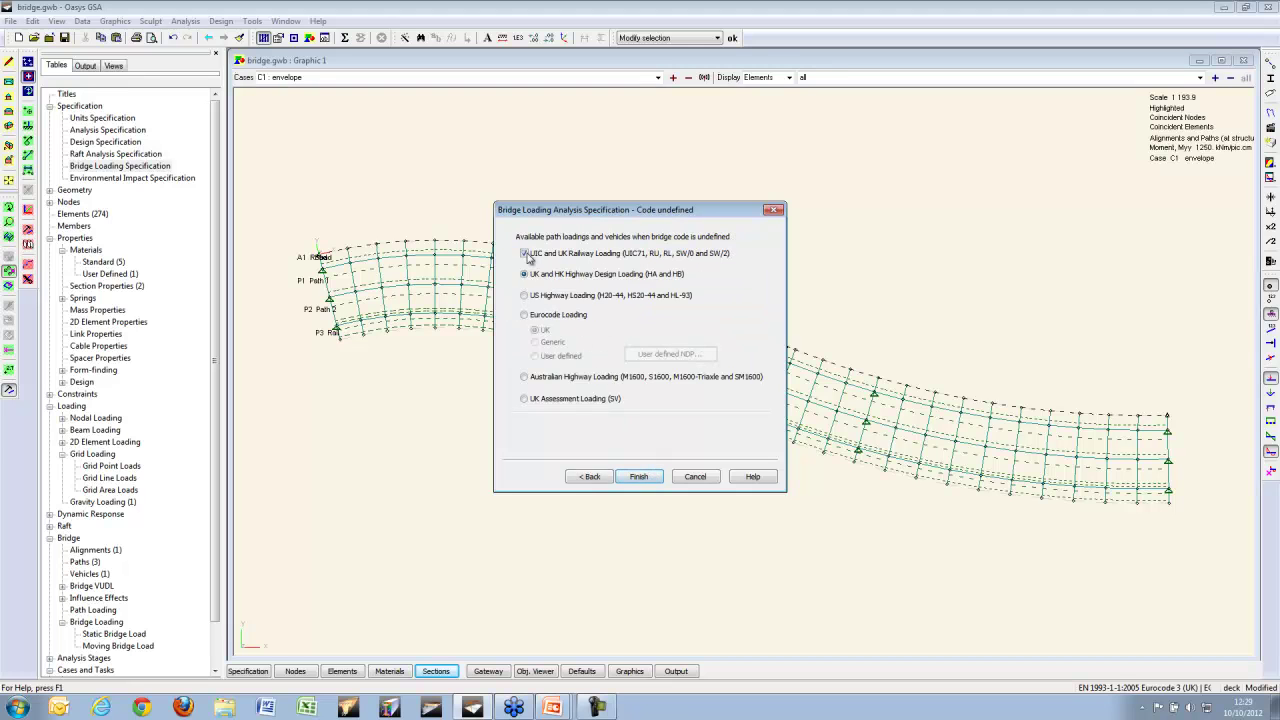
pyautogui.click(524, 315)
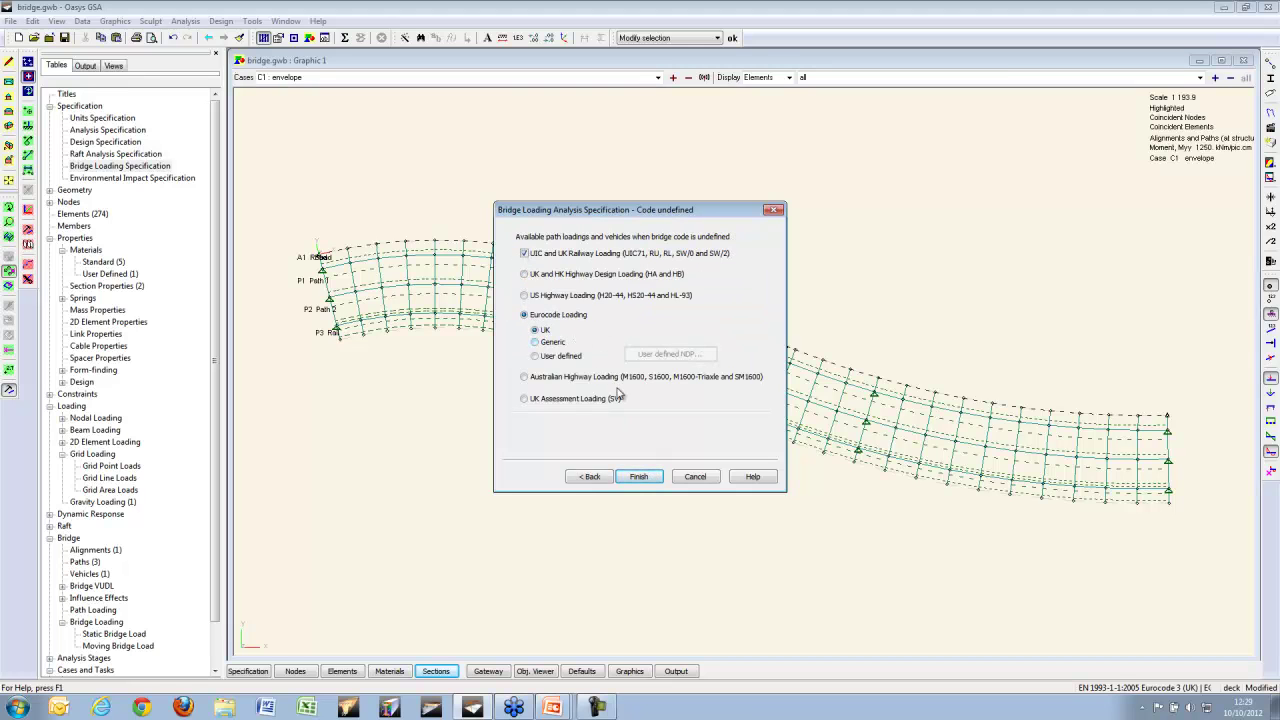
pyautogui.click(649, 480)
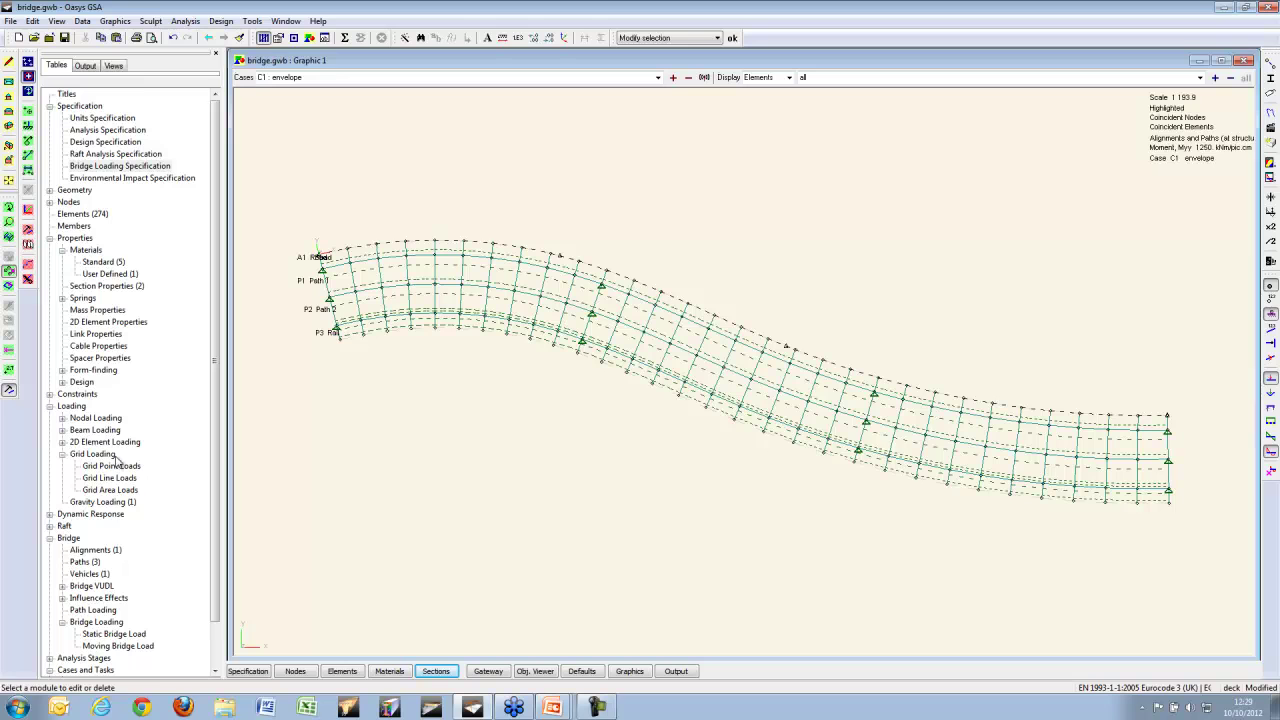
# Step: Add path loading records EC1:Lane1 on Path 1 and EC1:Lane2 on Path 2
pyautogui.doubleClick(93, 610)
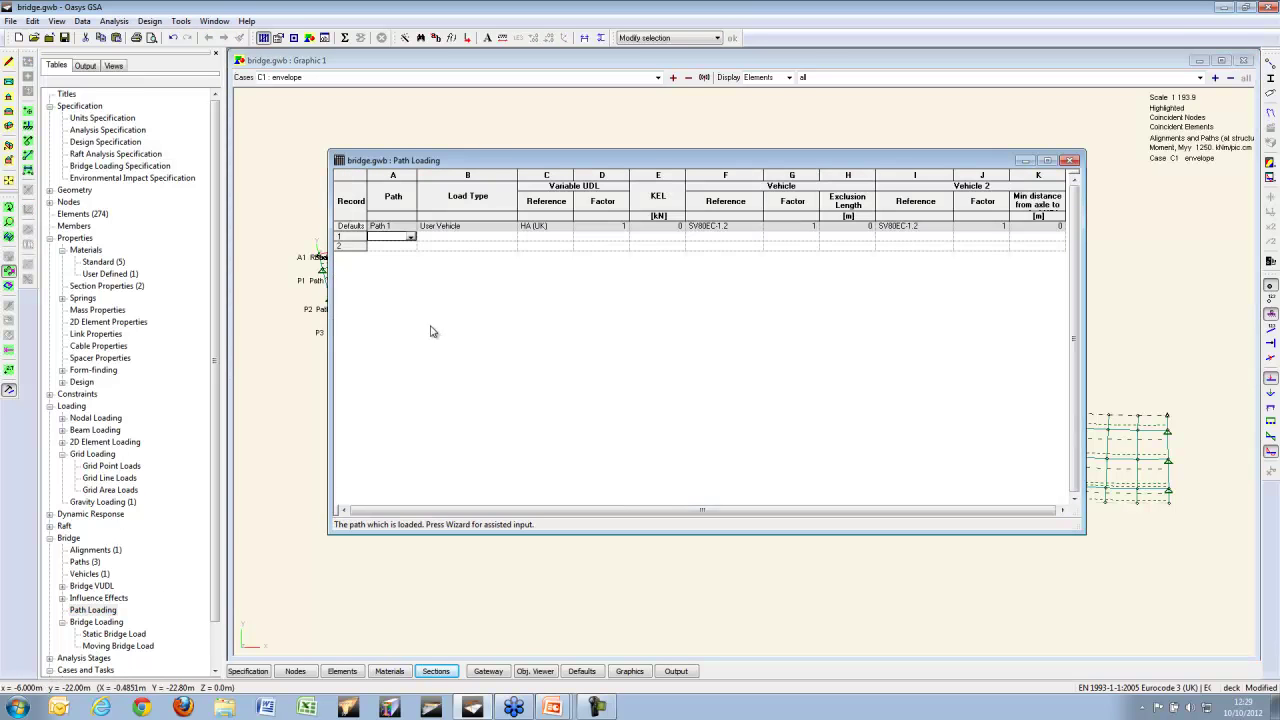
pyautogui.press('Tab')
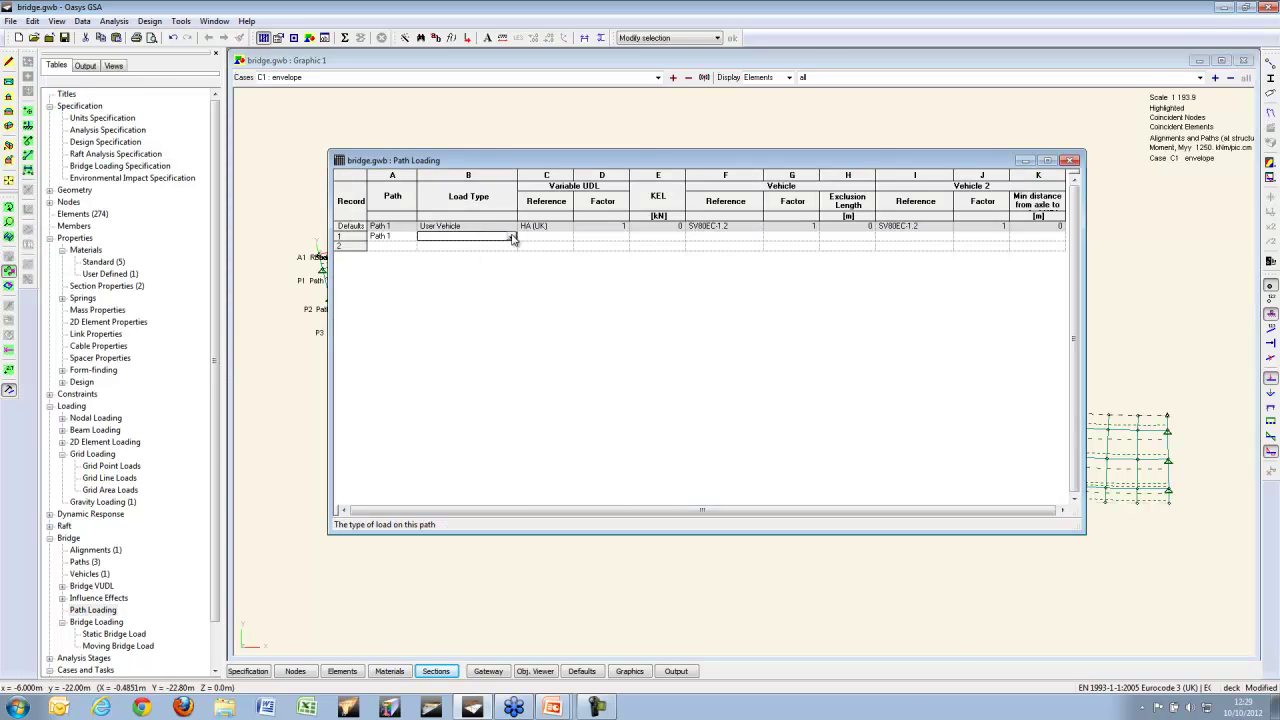
pyautogui.click(511, 237)
pyautogui.click(428, 272)
pyautogui.press('Tab')
pyautogui.press('Return')
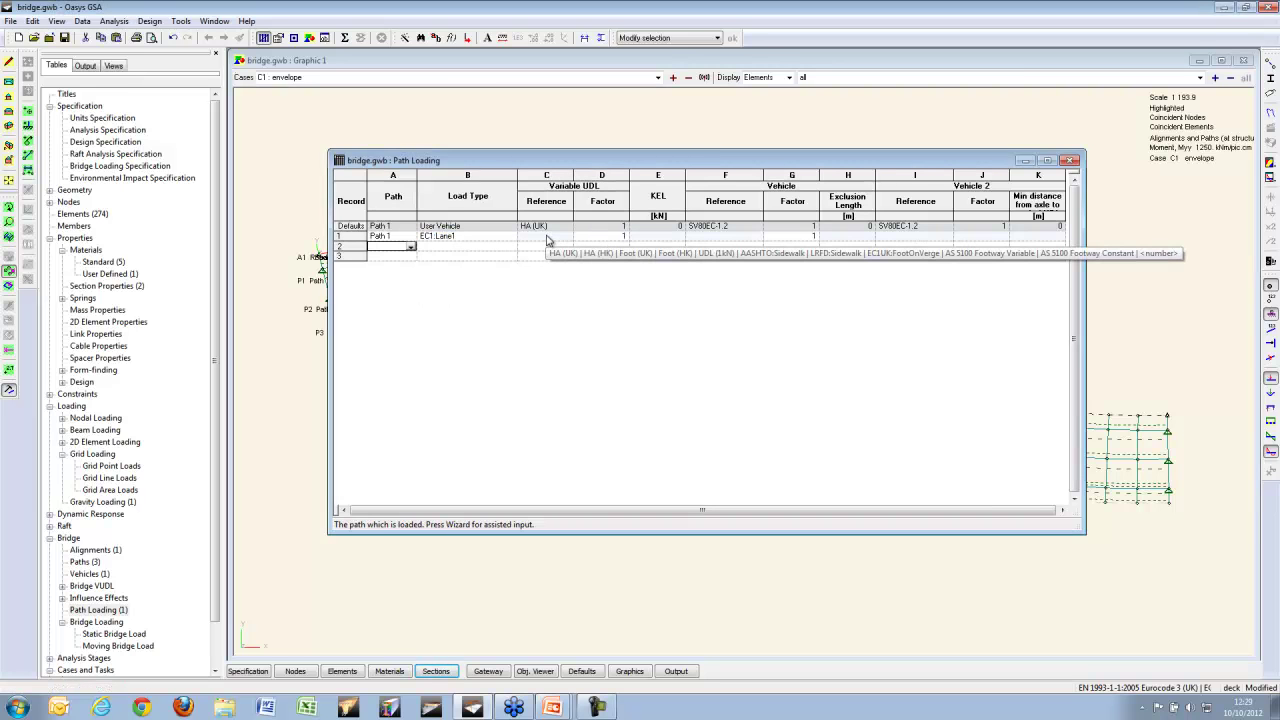
pyautogui.click(410, 247)
pyautogui.click(380, 264)
pyautogui.press('Tab')
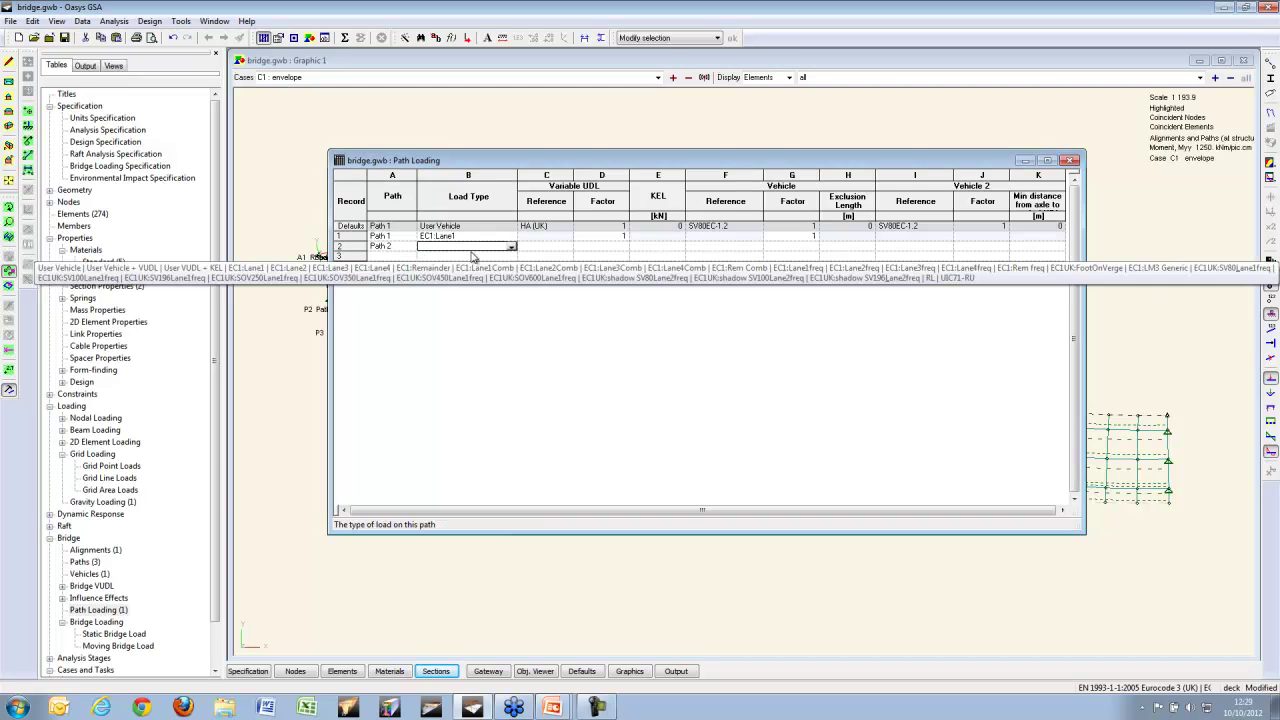
pyautogui.click(511, 247)
pyautogui.click(458, 288)
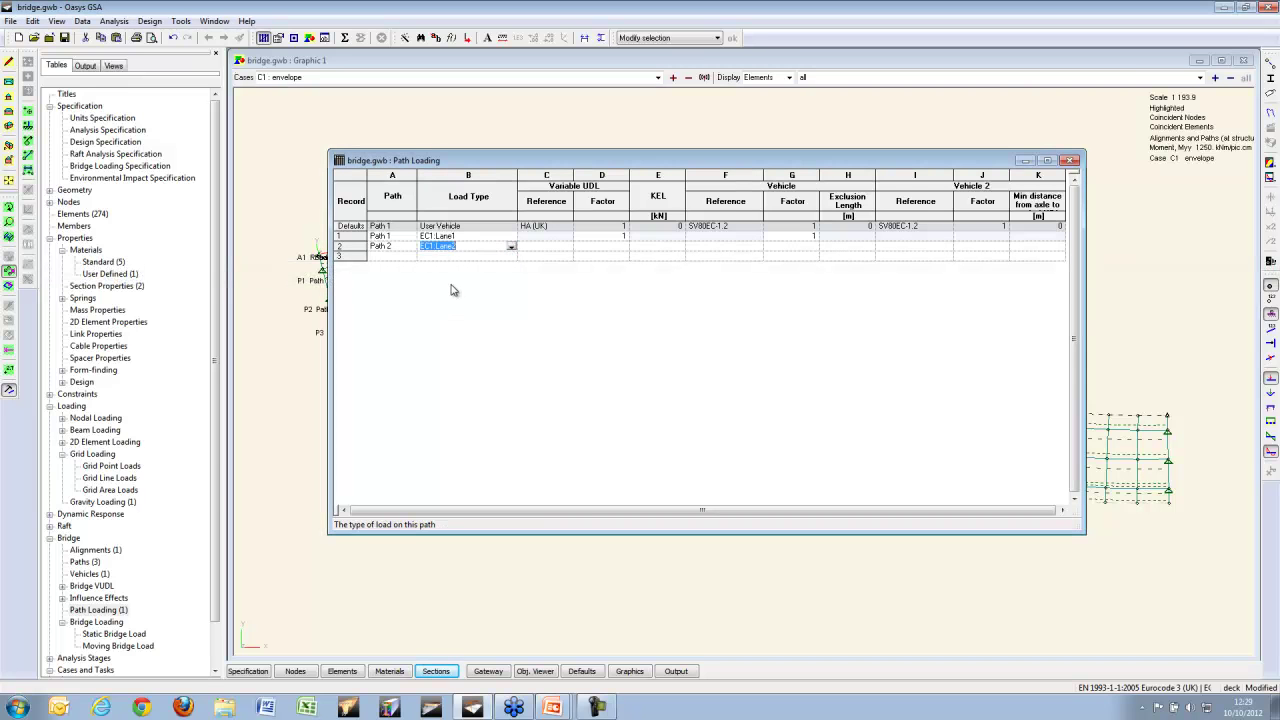
pyautogui.press('Return')
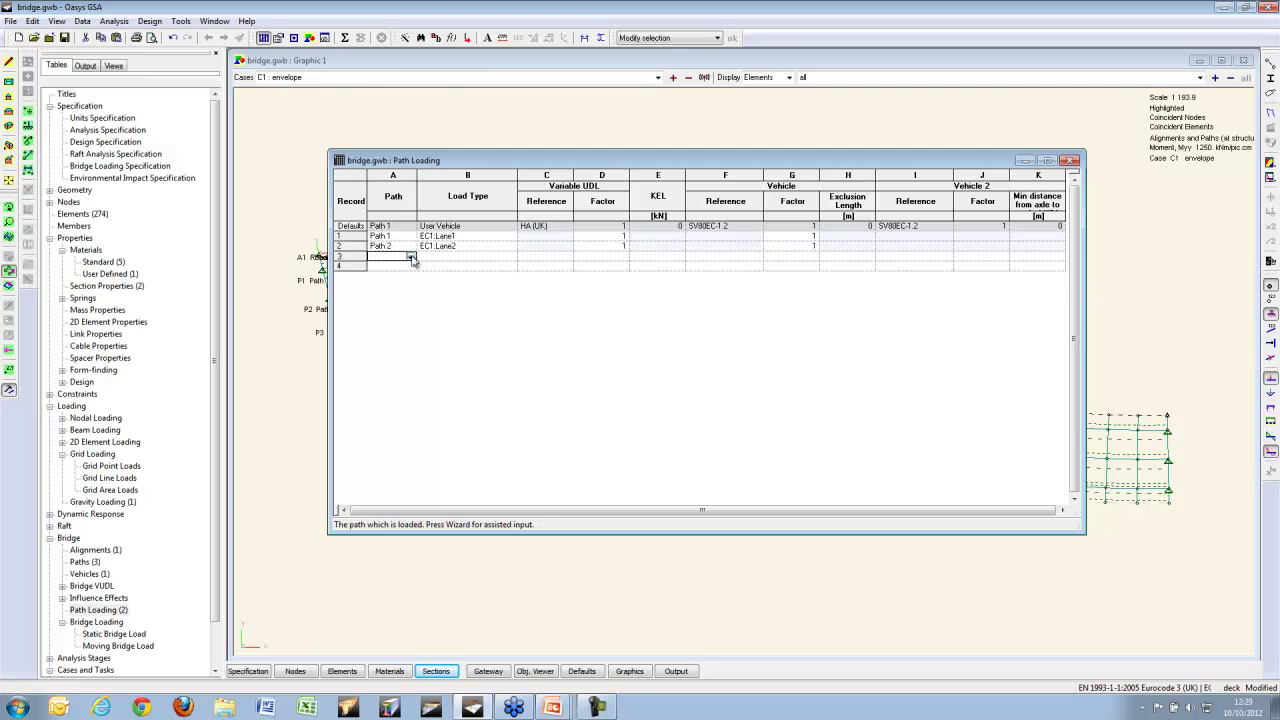
# Step: Add a UIC71-RU loading record on the Rail path, then shrink and close the table
pyautogui.click(411, 257)
pyautogui.click(380, 283)
pyautogui.press('Tab')
pyautogui.click(511, 257)
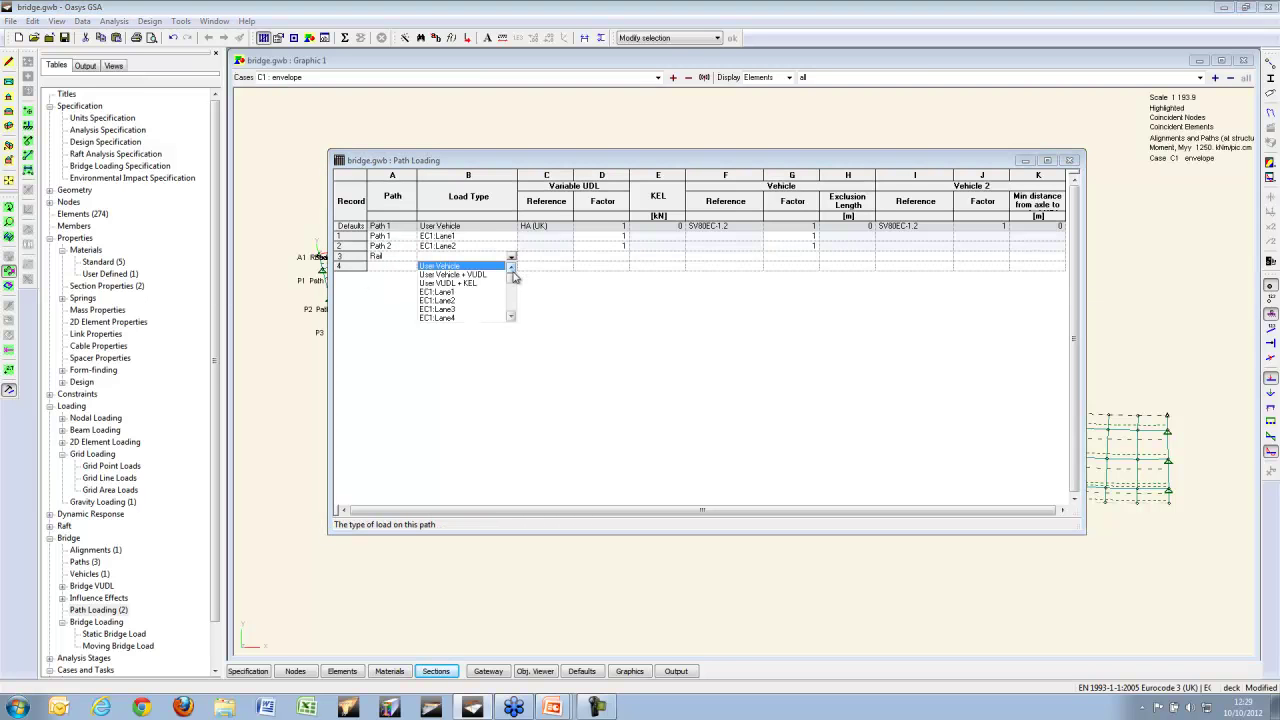
pyautogui.moveTo(515, 278); pyautogui.dragTo(514, 315)
pyautogui.click(450, 318)
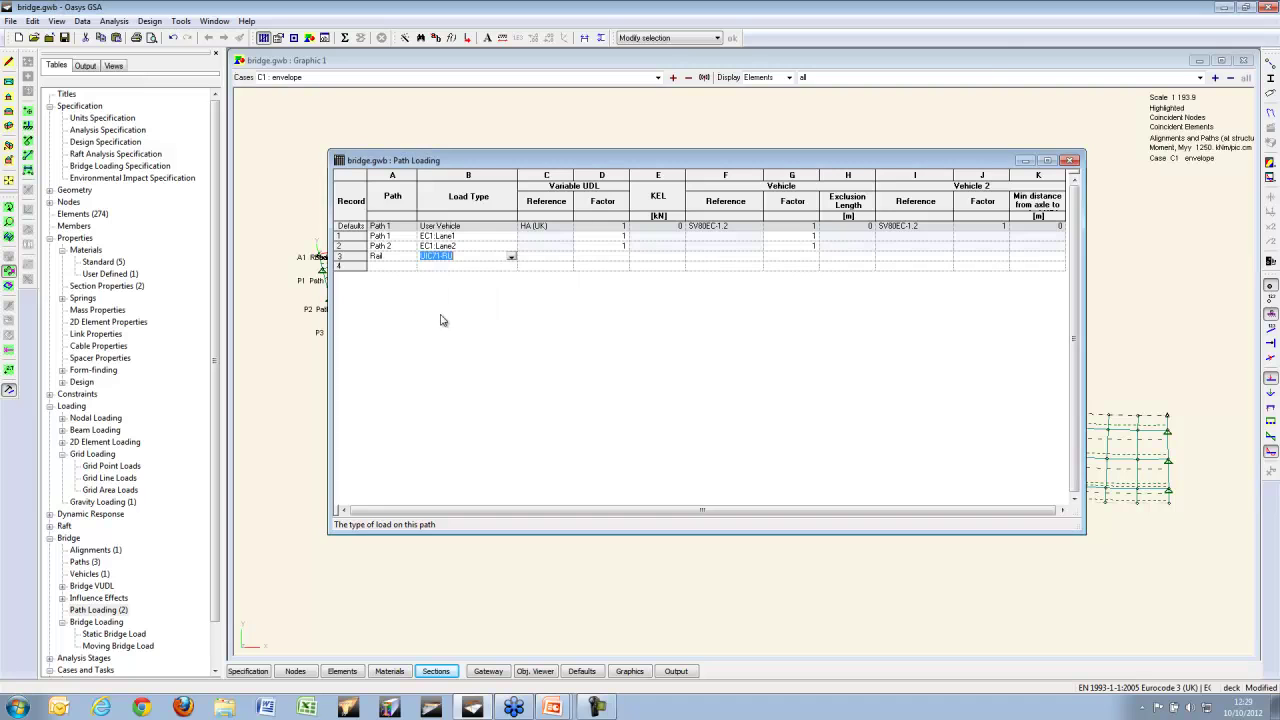
pyautogui.press('Tab')
pyautogui.press('Return')
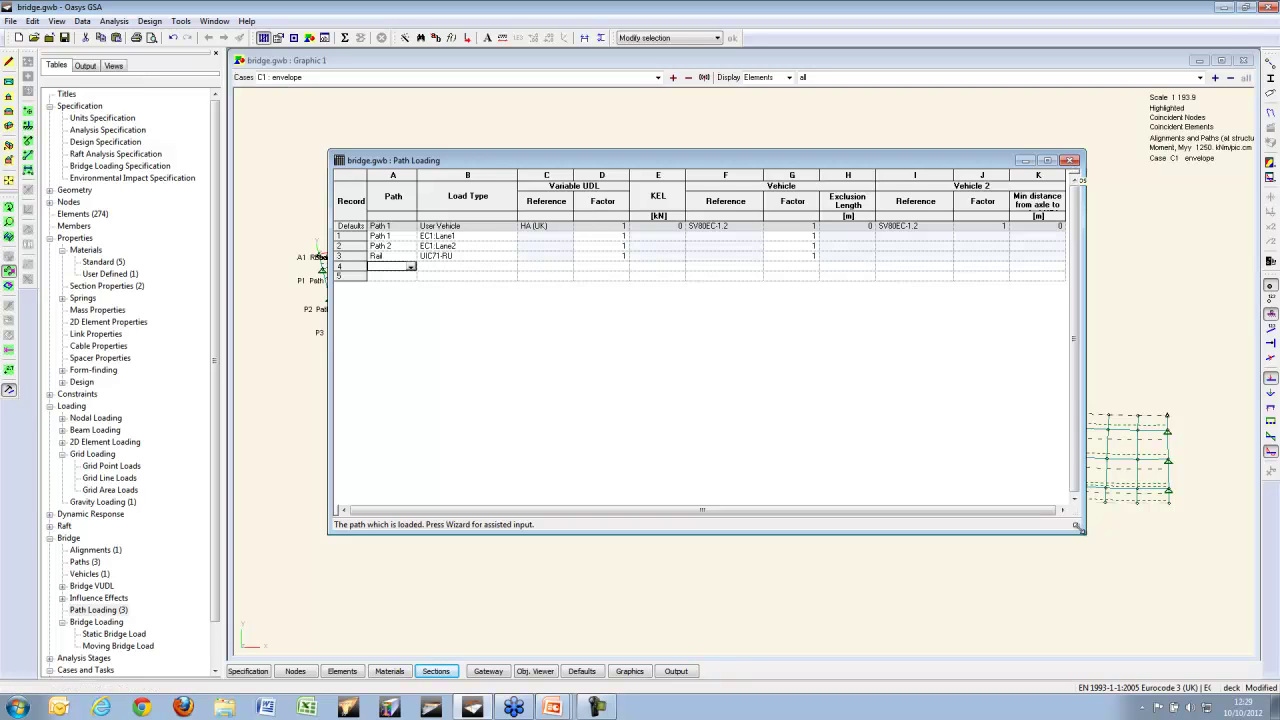
pyautogui.moveTo(1078, 524); pyautogui.dragTo(1086, 313)
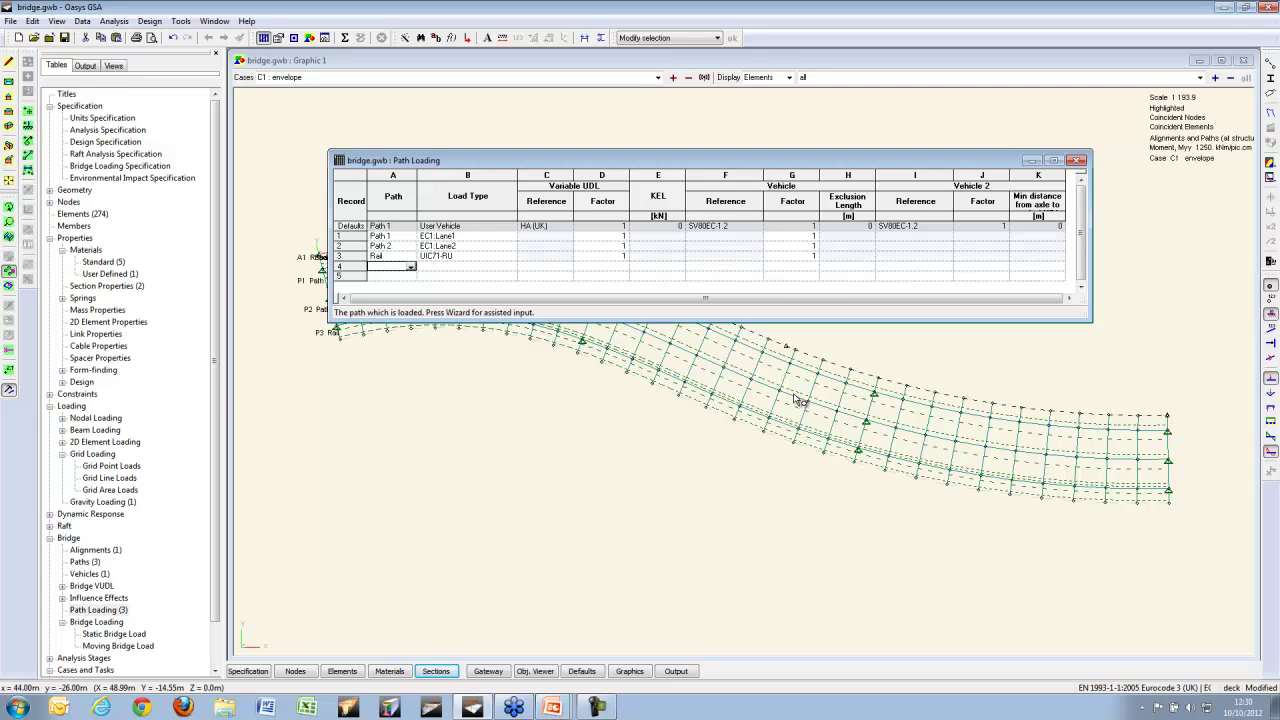
pyautogui.click(1077, 160)
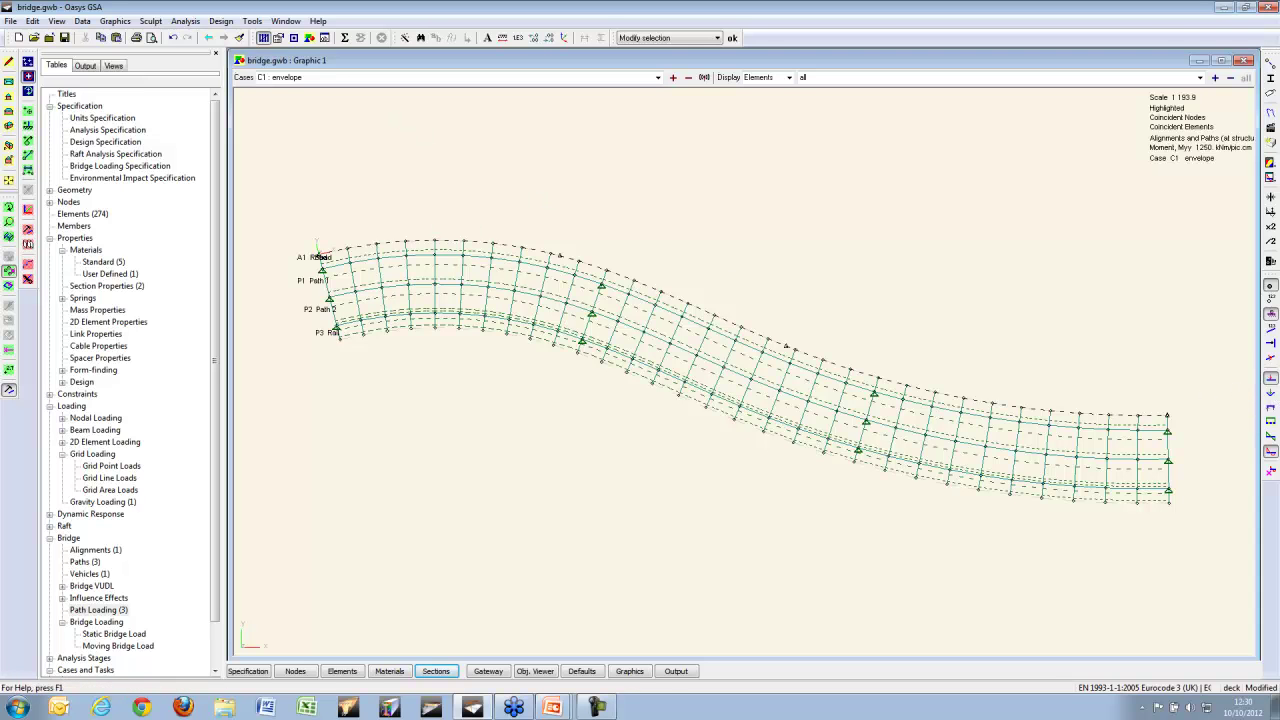
# Step: Turn on element number labels and zoom to the A1 and P1–P3 support end
pyautogui.click(1271, 342)
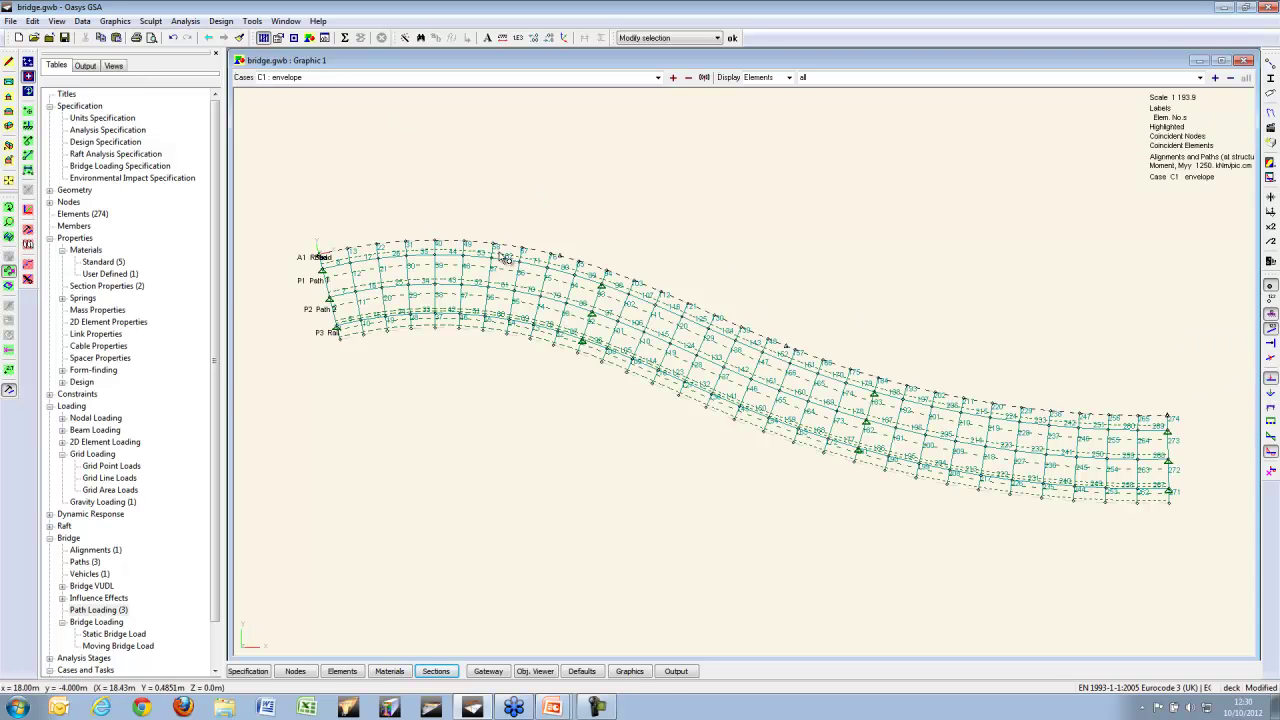
pyautogui.scroll(2, 462, 250)
pyautogui.moveTo(462, 250); pyautogui.dragTo(625, 252, button='middle')
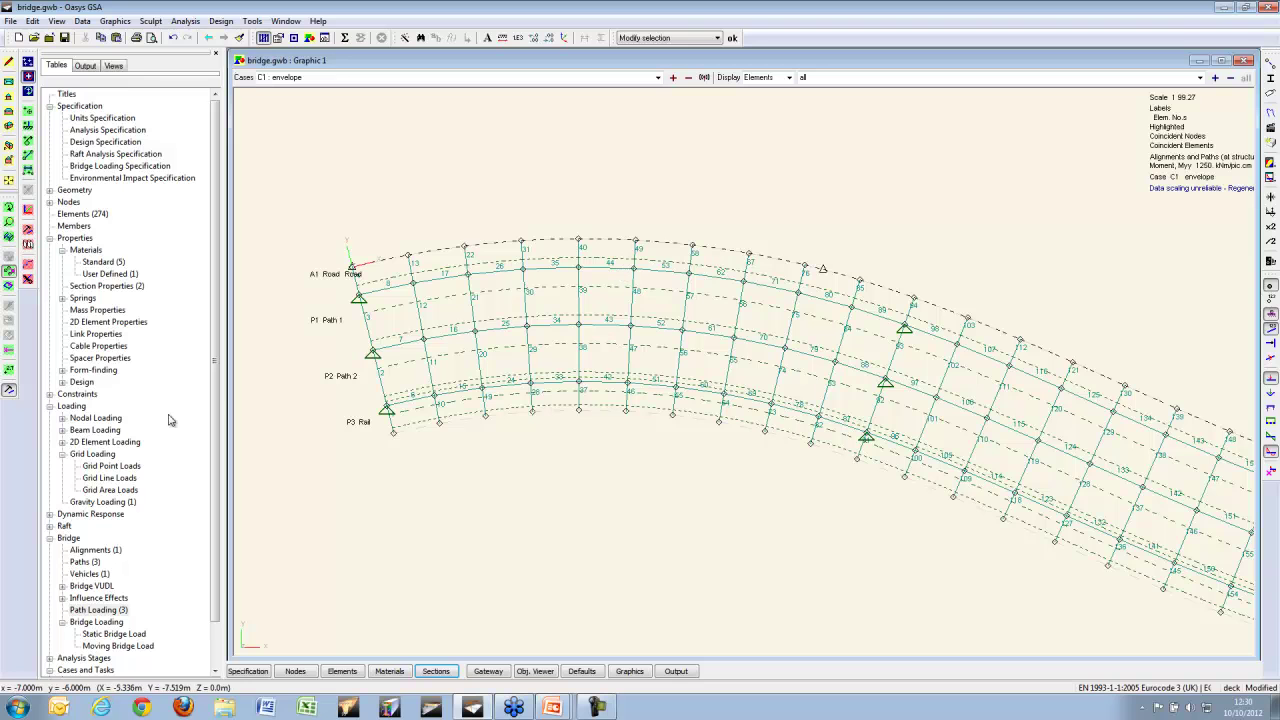
# Step: Define Influence beam 1 on beam 44 as a yy force in the Beam Effects table
pyautogui.click(63, 598)
pyautogui.doubleClick(105, 621)
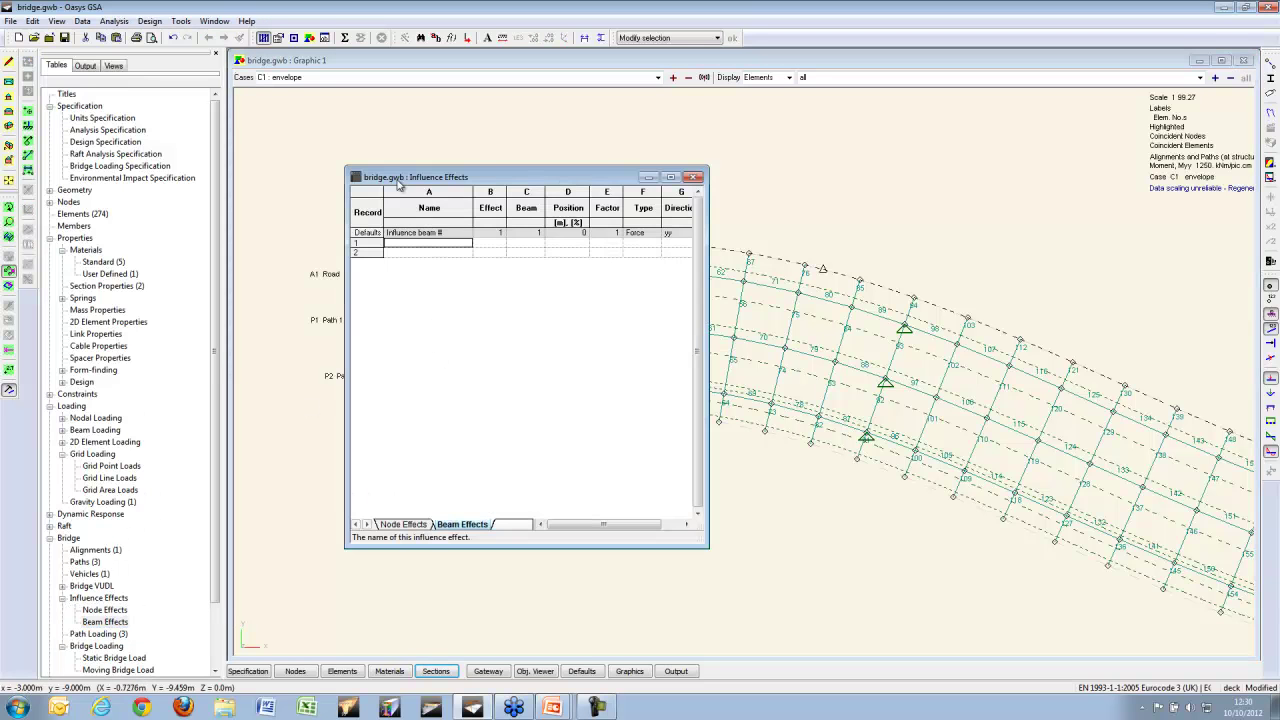
pyautogui.moveTo(368, 167); pyautogui.dragTo(367, 417)
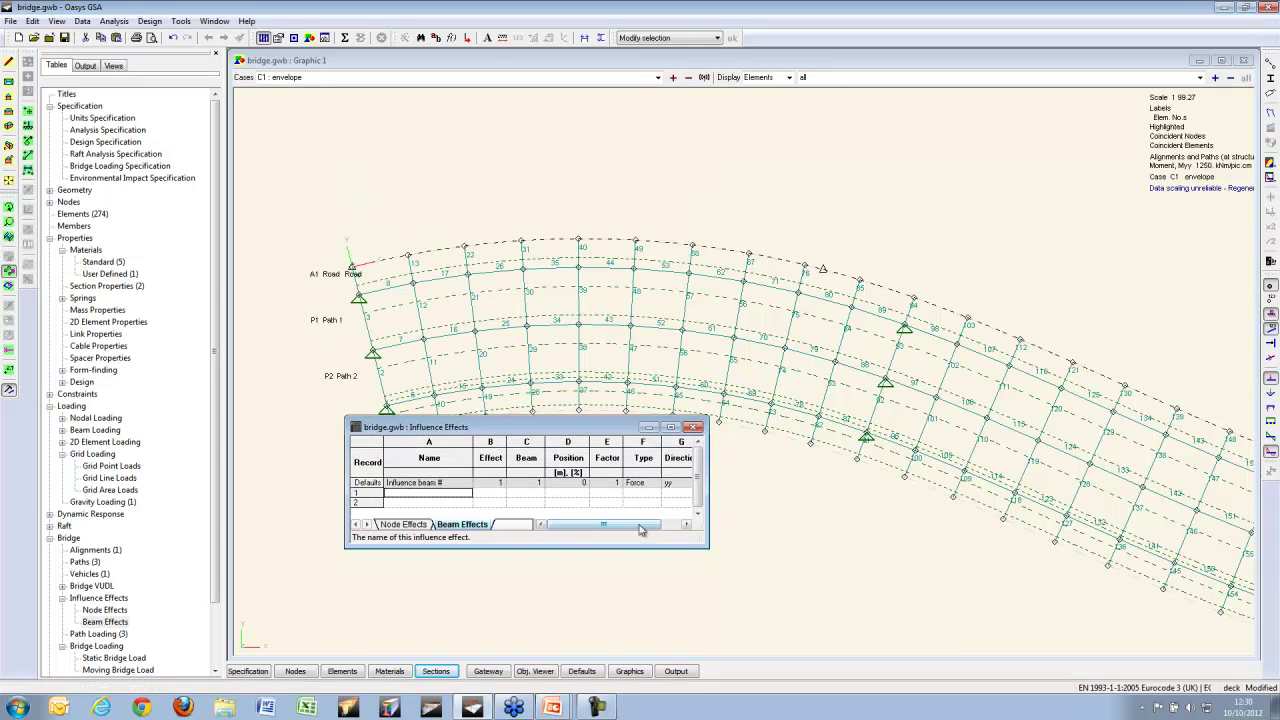
pyautogui.moveTo(708, 545); pyautogui.dragTo(762, 575)
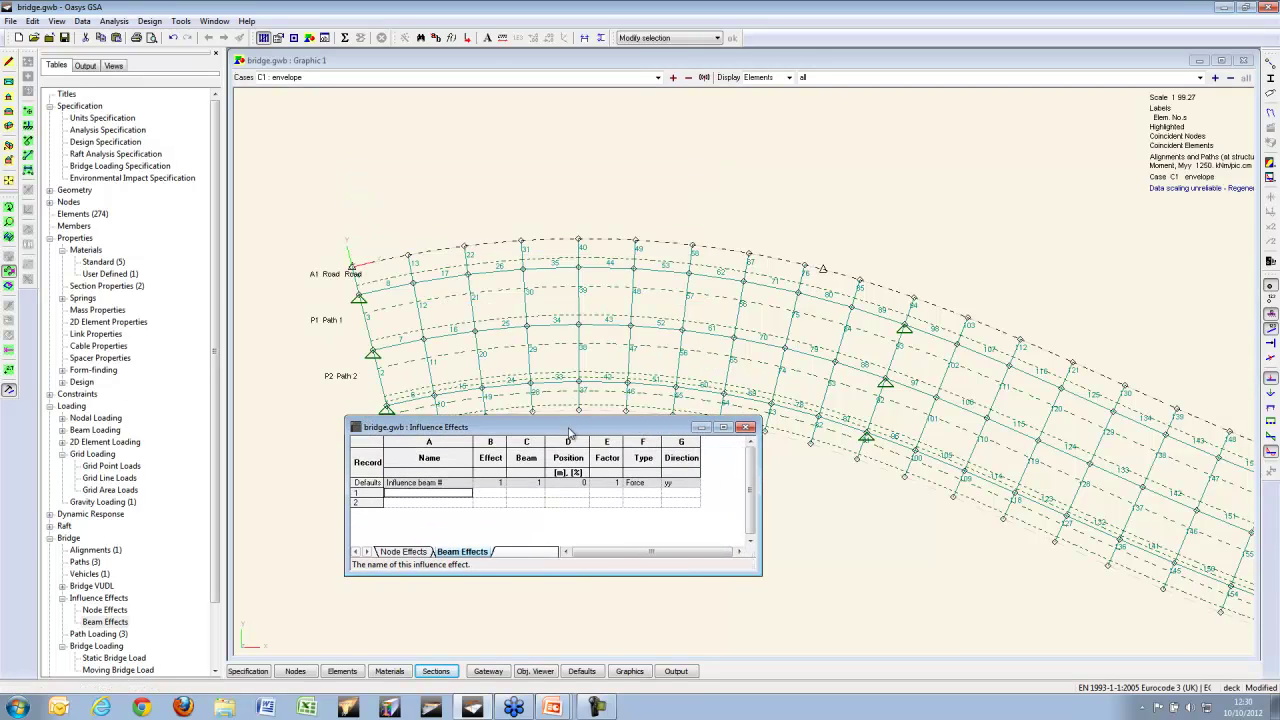
pyautogui.press('Tab')
pyautogui.press('Tab')
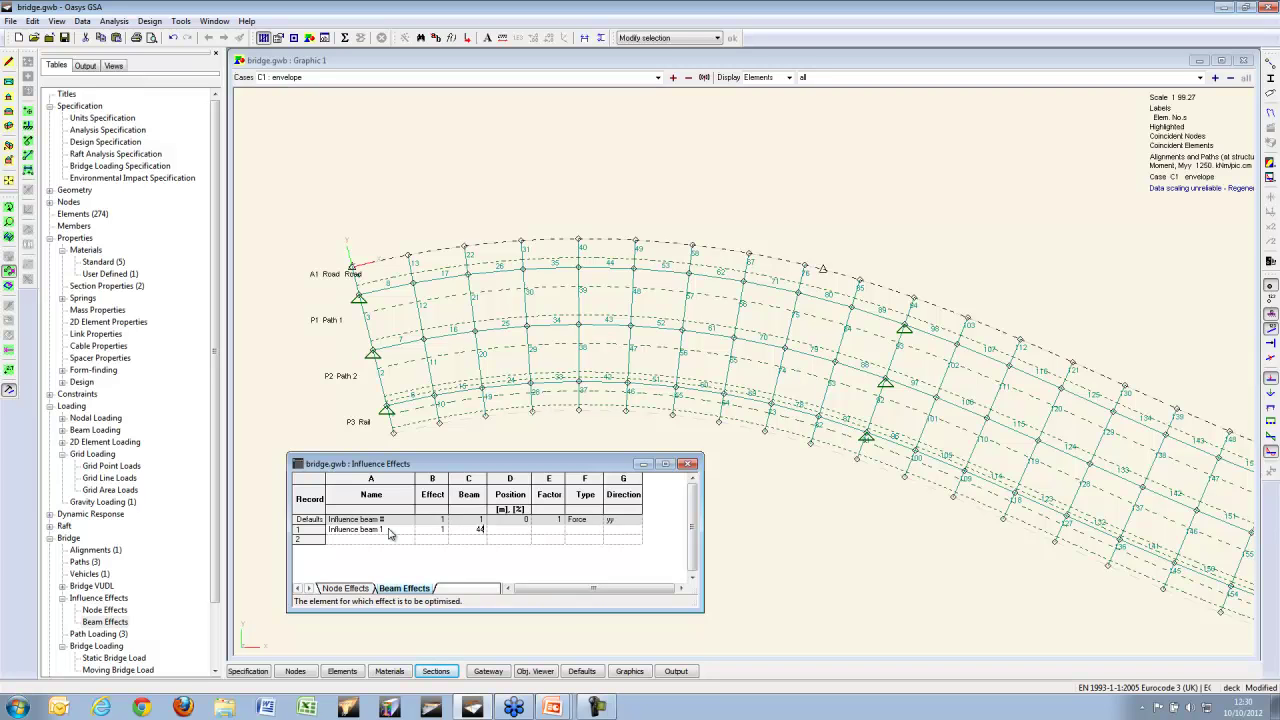
pyautogui.press('Tab')
pyautogui.press('Tab')
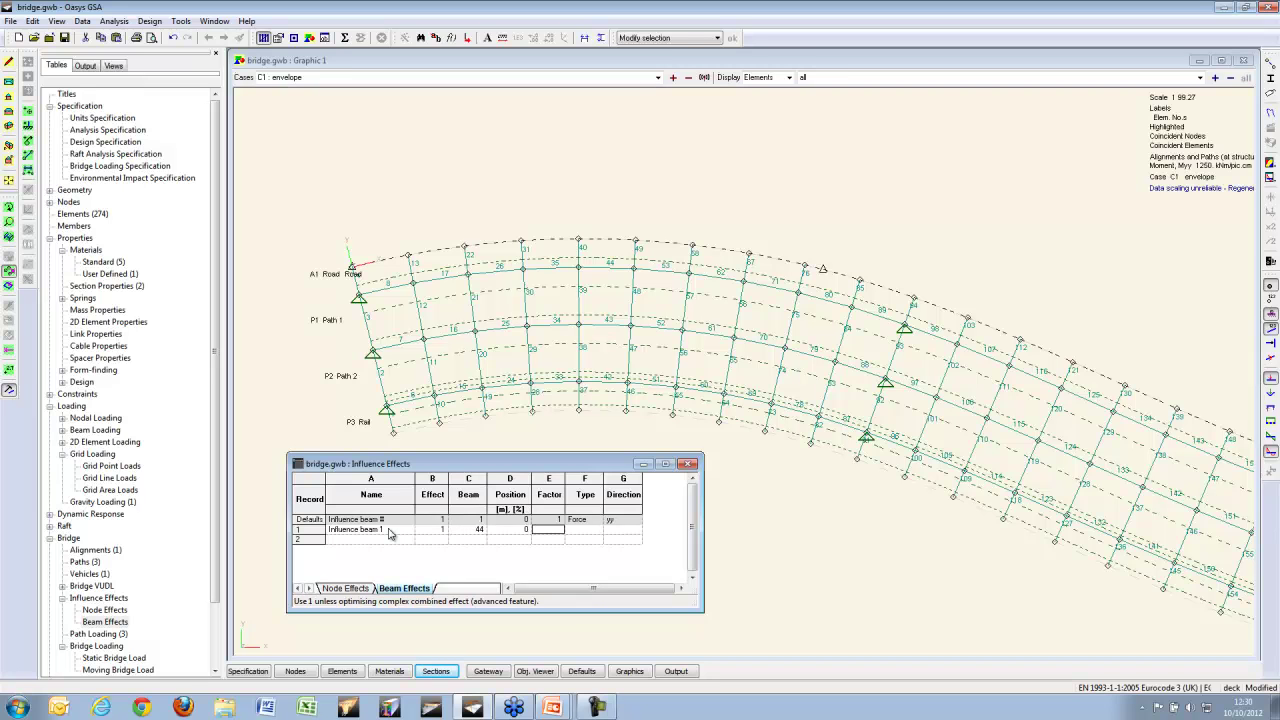
pyautogui.press('Tab')
pyautogui.press('Tab')
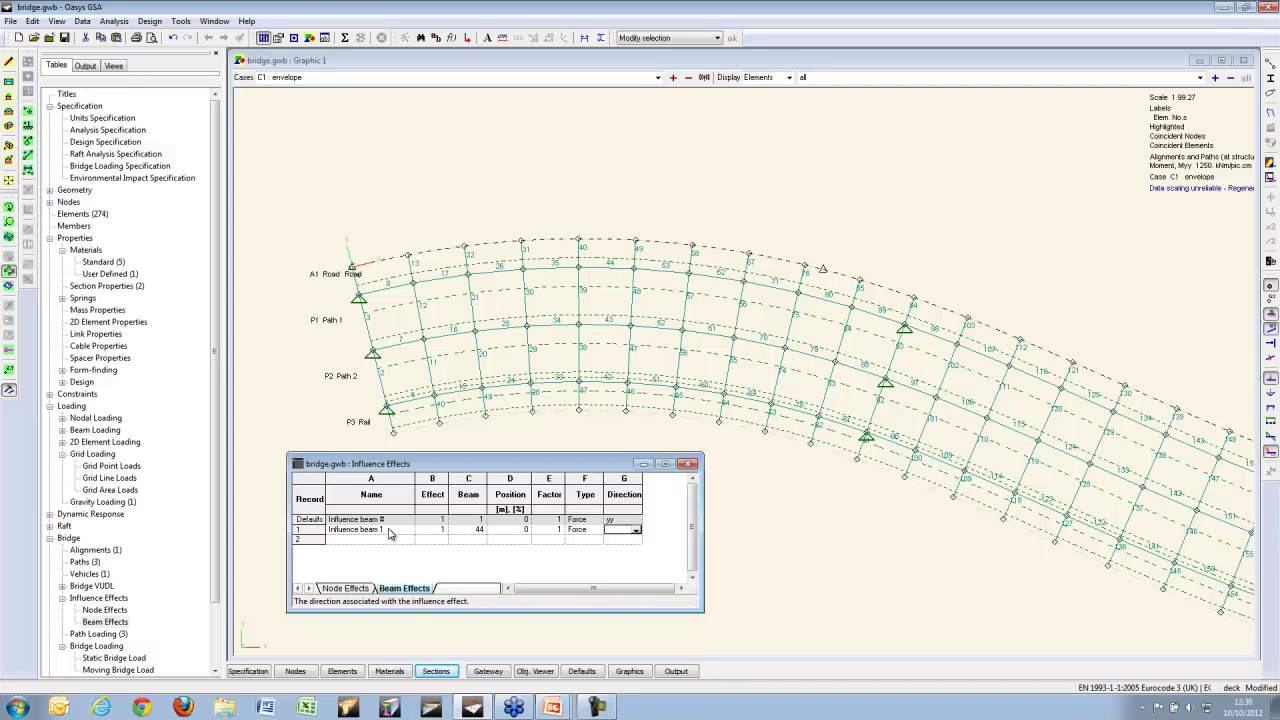
pyautogui.press('Tab')
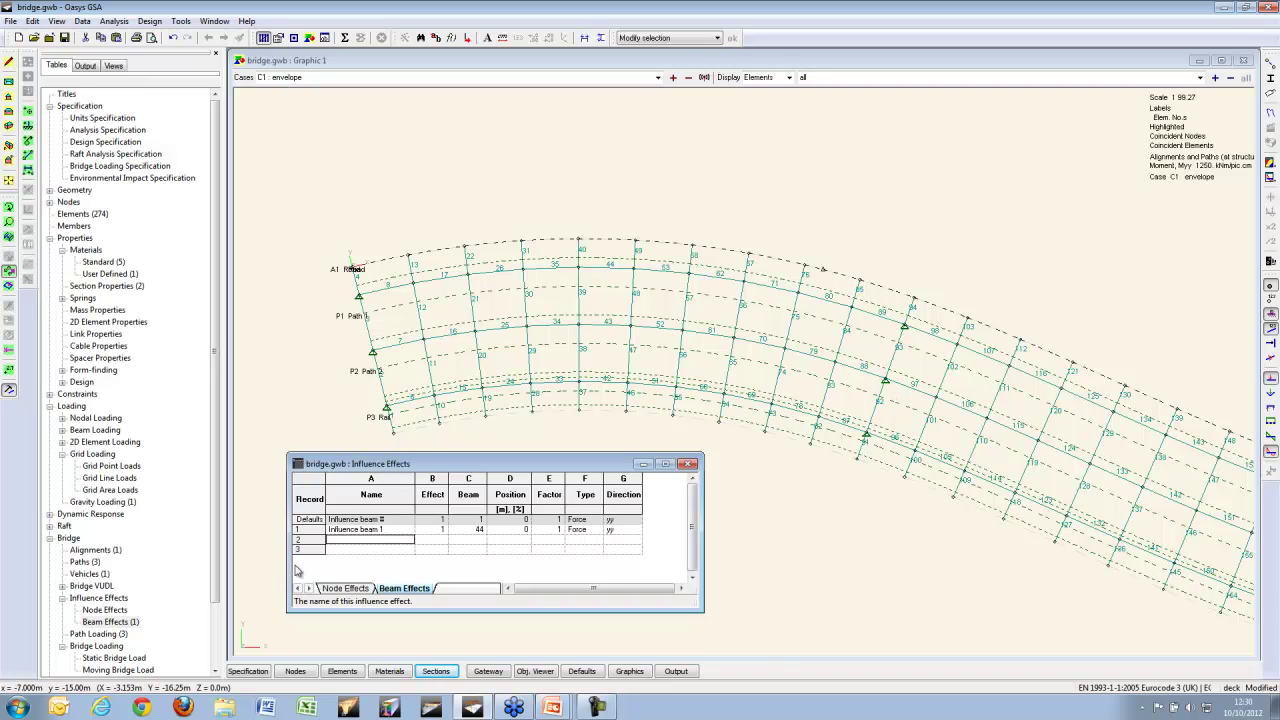
# Step: Add Influence beam 2 on beam 97, also a yy force
pyautogui.press('Tab')
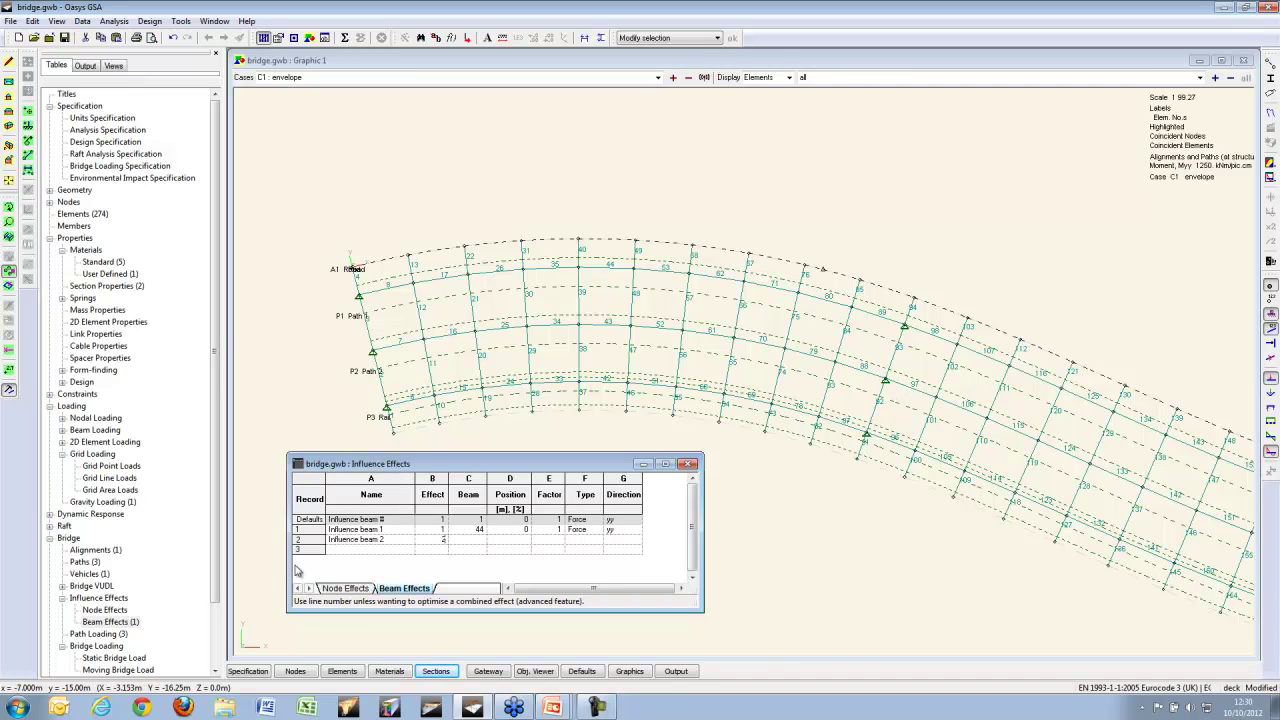
pyautogui.press('Tab')
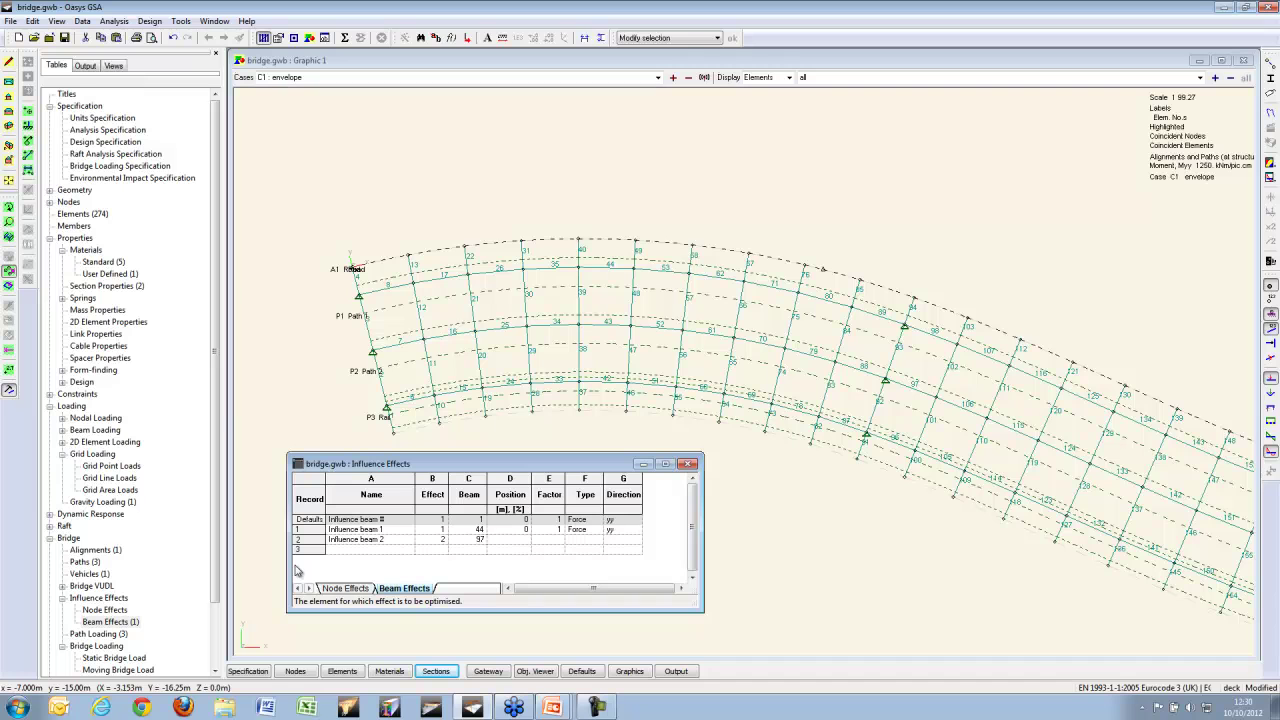
pyautogui.press('Tab')
pyautogui.press('Tab')
pyautogui.press('Tab')
pyautogui.press('Tab')
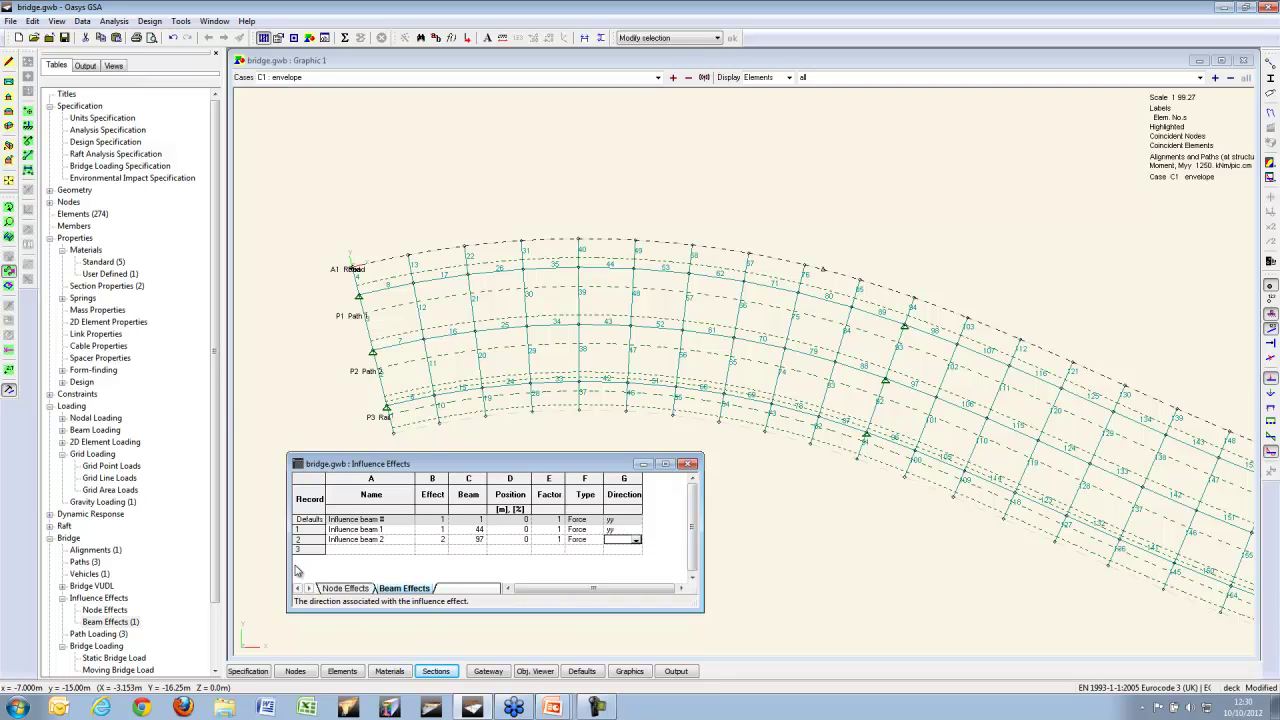
pyautogui.press('Tab')
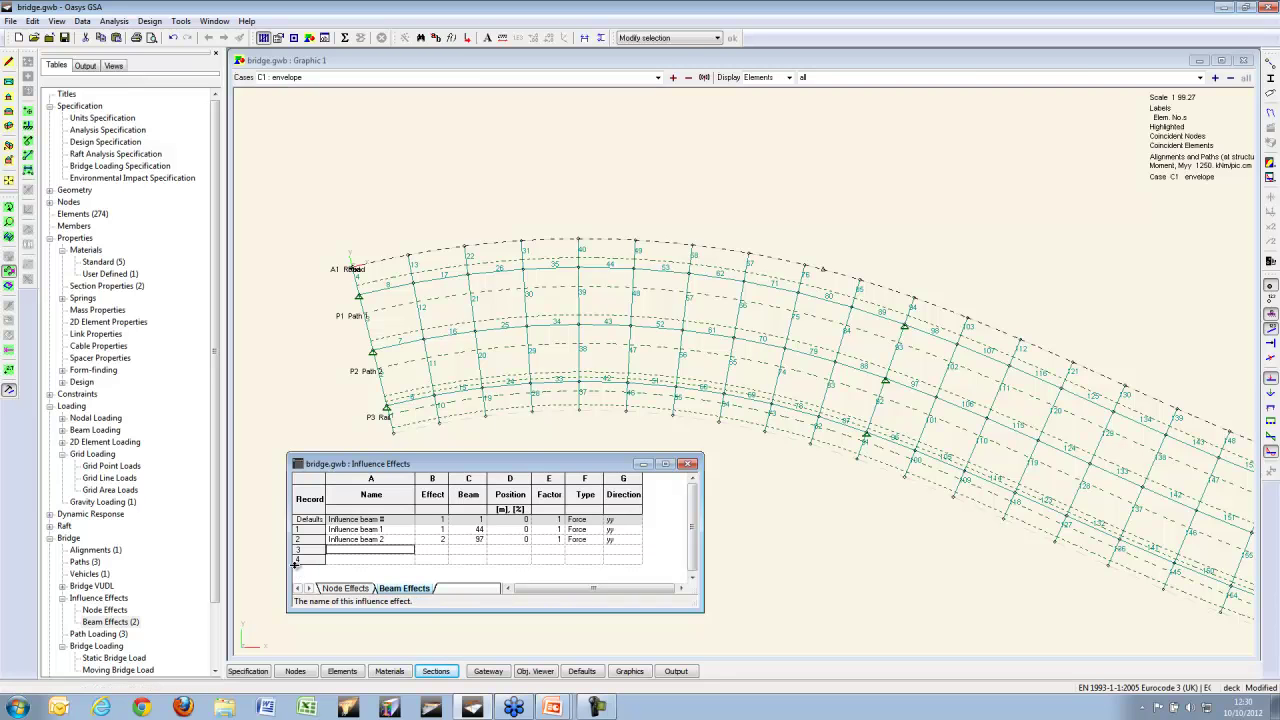
# Step: Label the bridge nodes by number and close the combination cases, report and grid loading windows
pyautogui.click(355, 590)
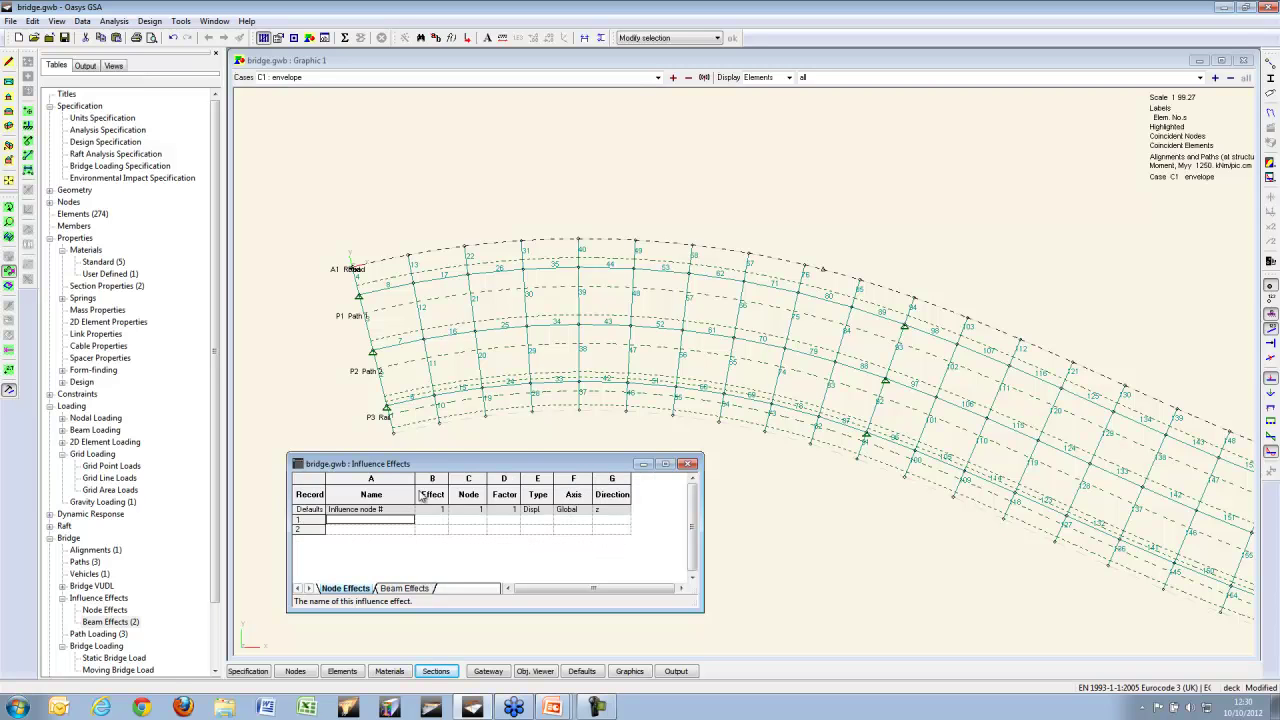
pyautogui.click(935, 64)
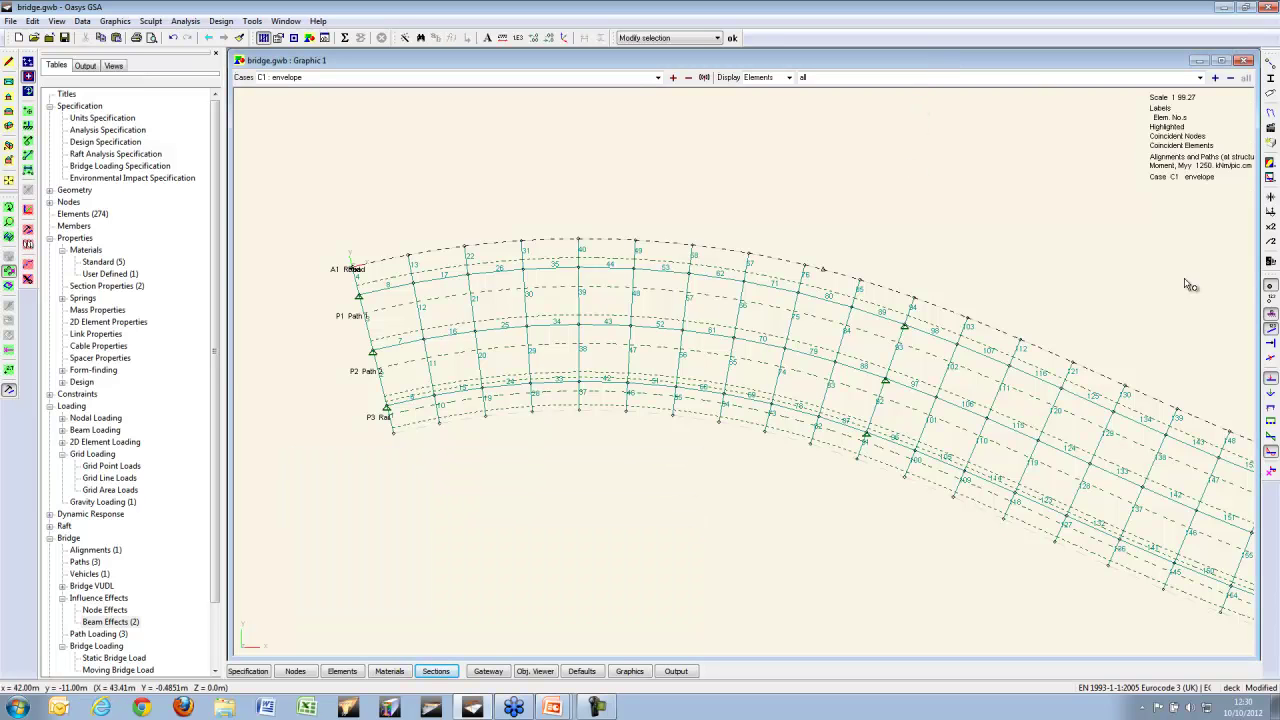
pyautogui.click(1271, 328)
pyautogui.click(1271, 305)
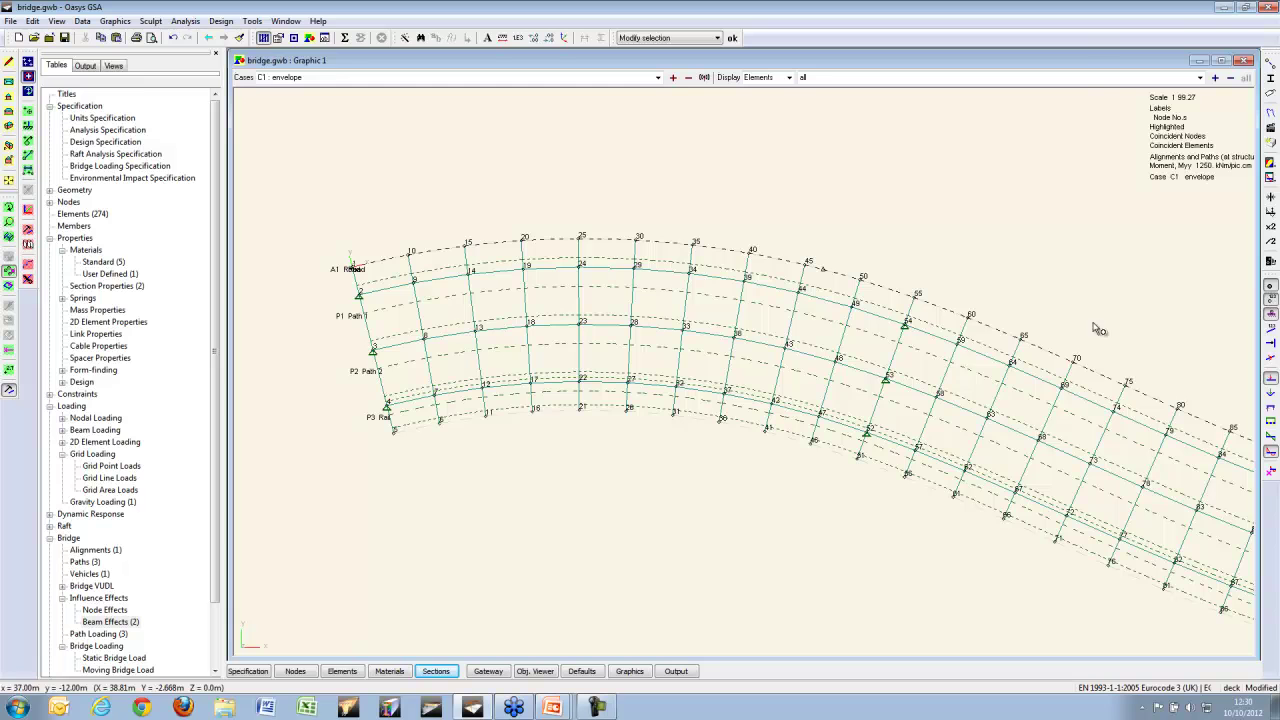
pyautogui.hotkey('ctrl', 'Tab')
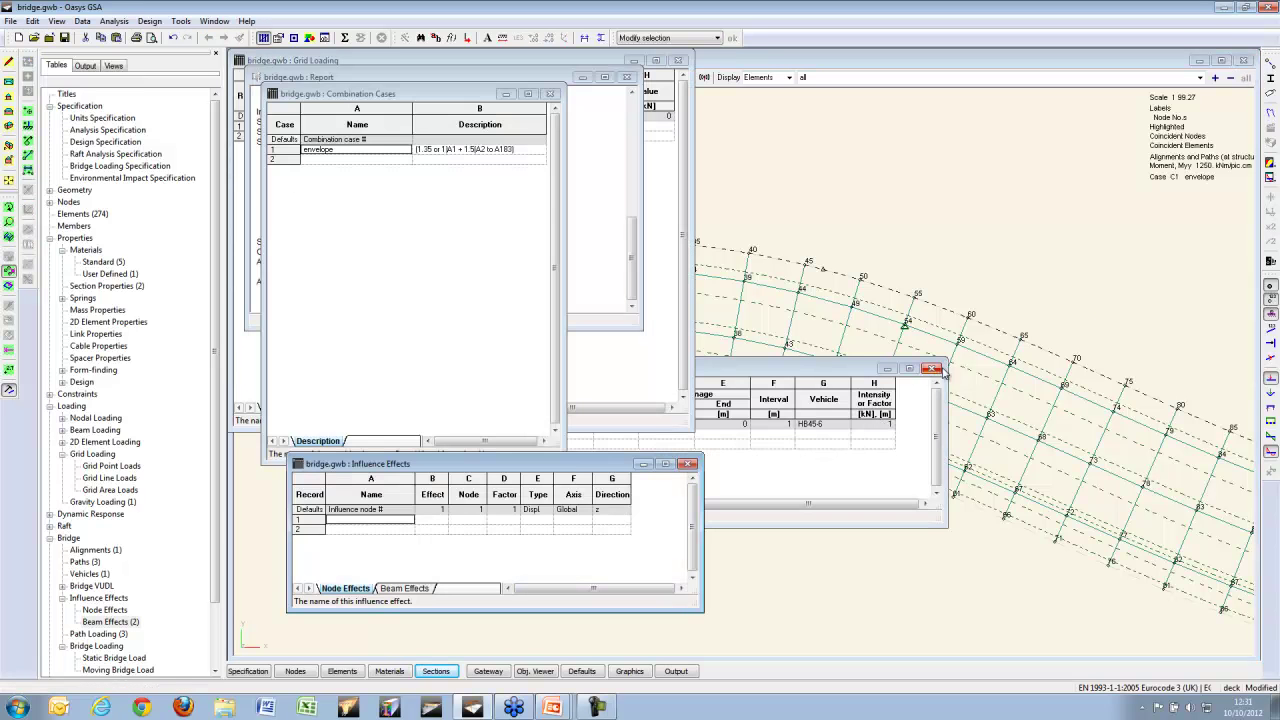
pyautogui.click(549, 93)
pyautogui.click(627, 78)
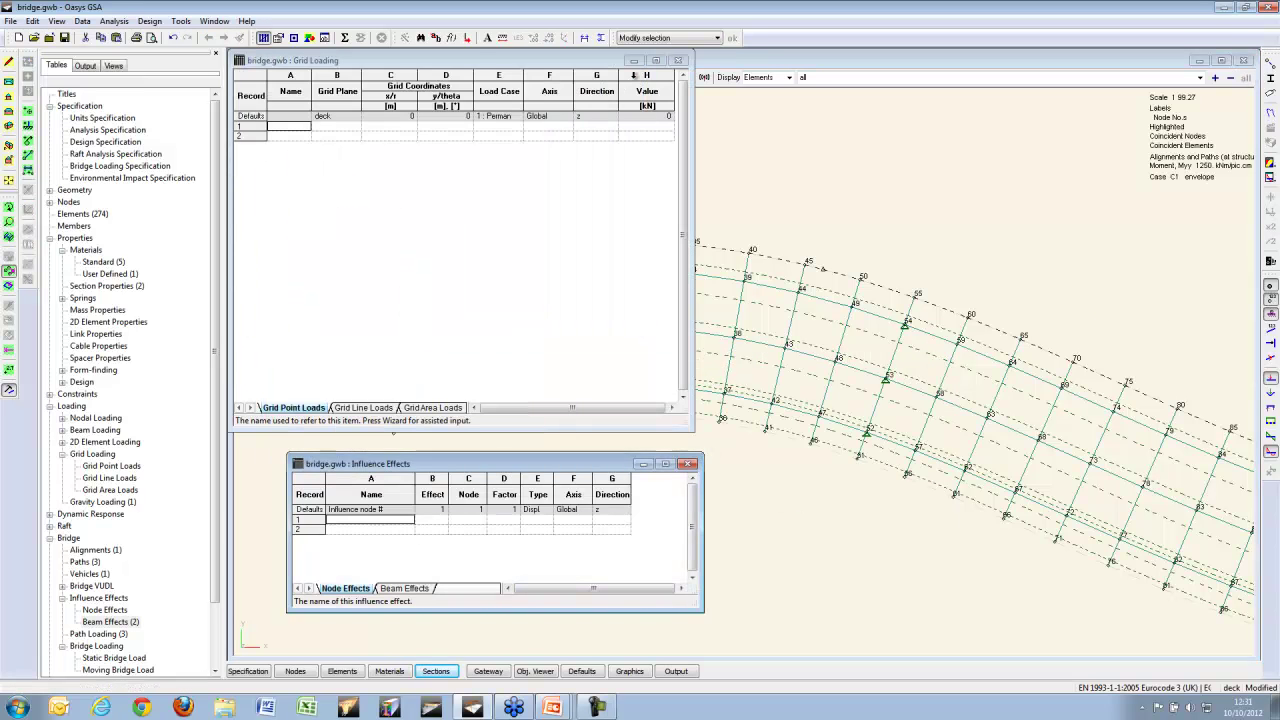
pyautogui.click(677, 60)
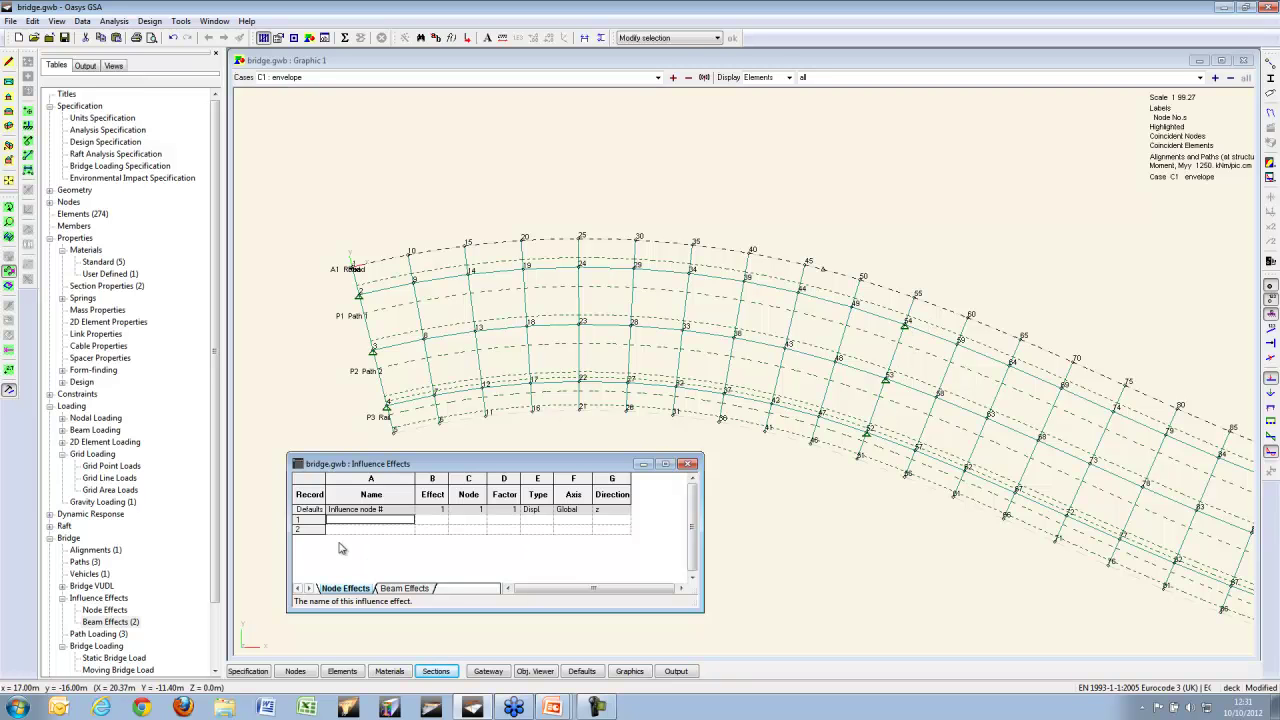
# Step: Enter node influence effect 1 on node 52 with type Force, and make Force the default type
pyautogui.press('Return')
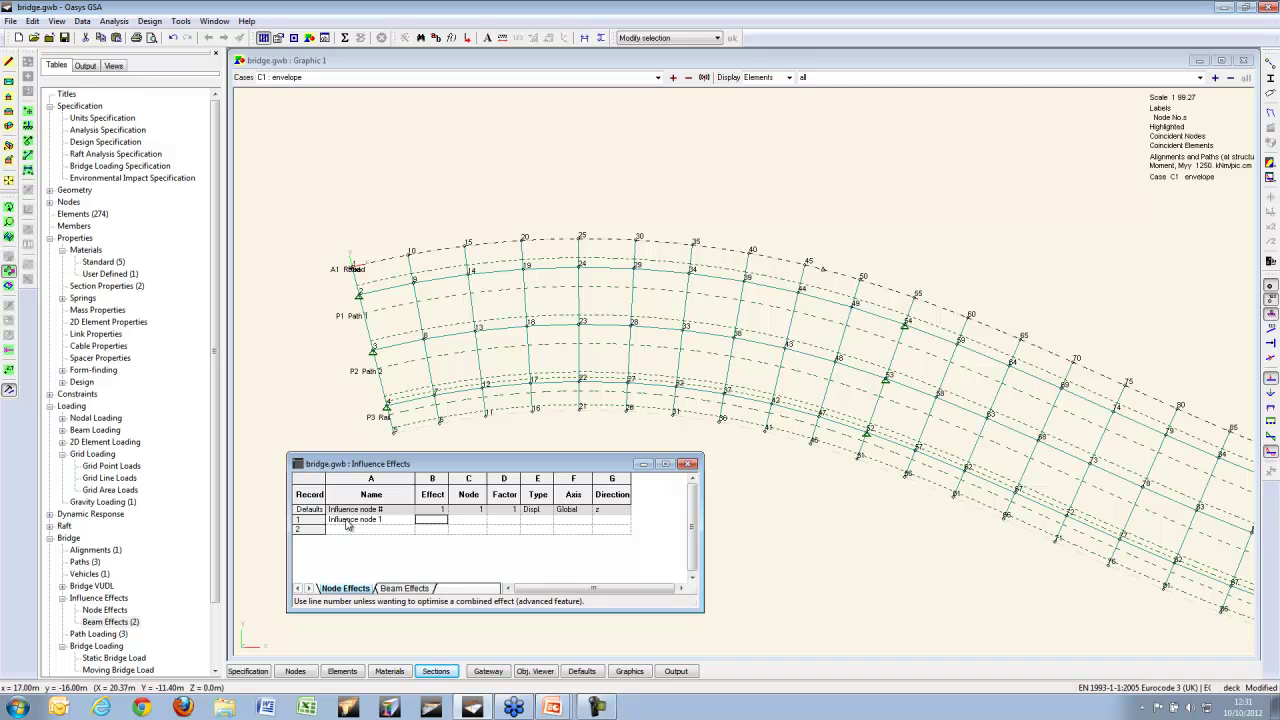
pyautogui.press('Return')
pyautogui.press('Return')
pyautogui.press('Left')
pyautogui.press('Return')
pyautogui.press('Return')
pyautogui.click(548, 520)
pyautogui.click(536, 538)
pyautogui.press('Return')
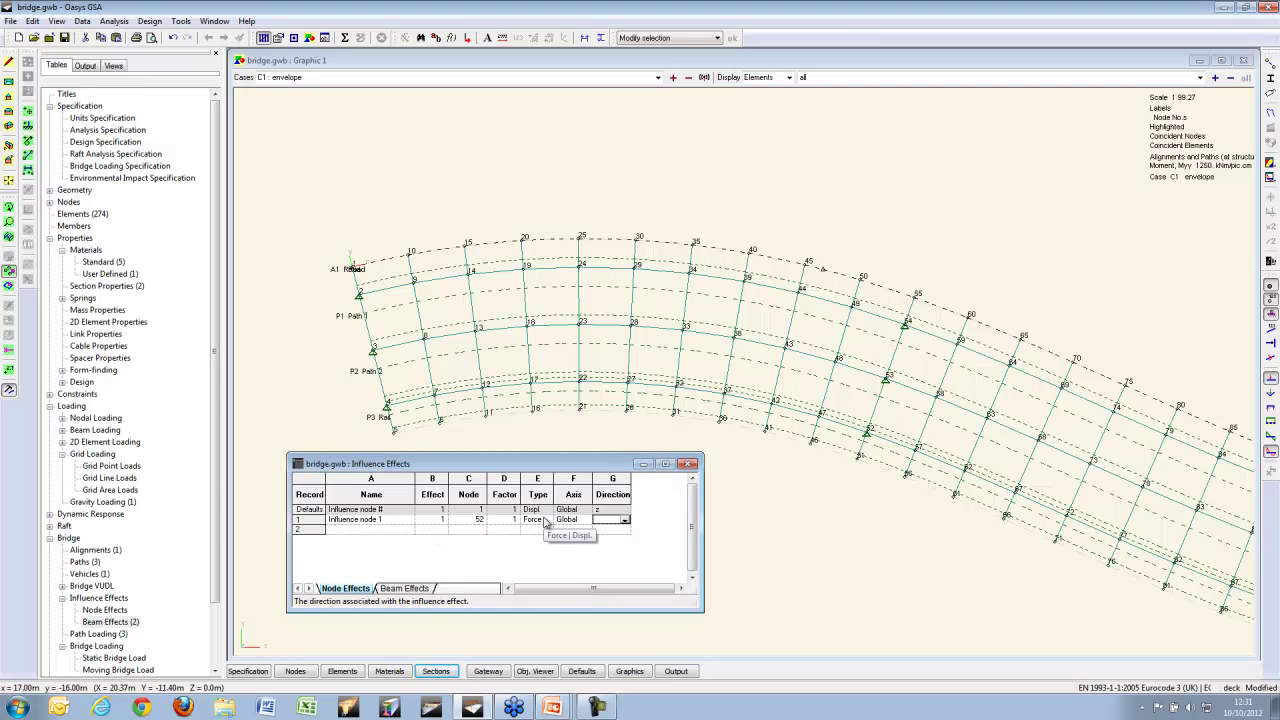
pyautogui.click(548, 511)
pyautogui.click(537, 527)
# Step: Add node influence records for nodes 53 and 54 using effect 1
pyautogui.click(376, 533)
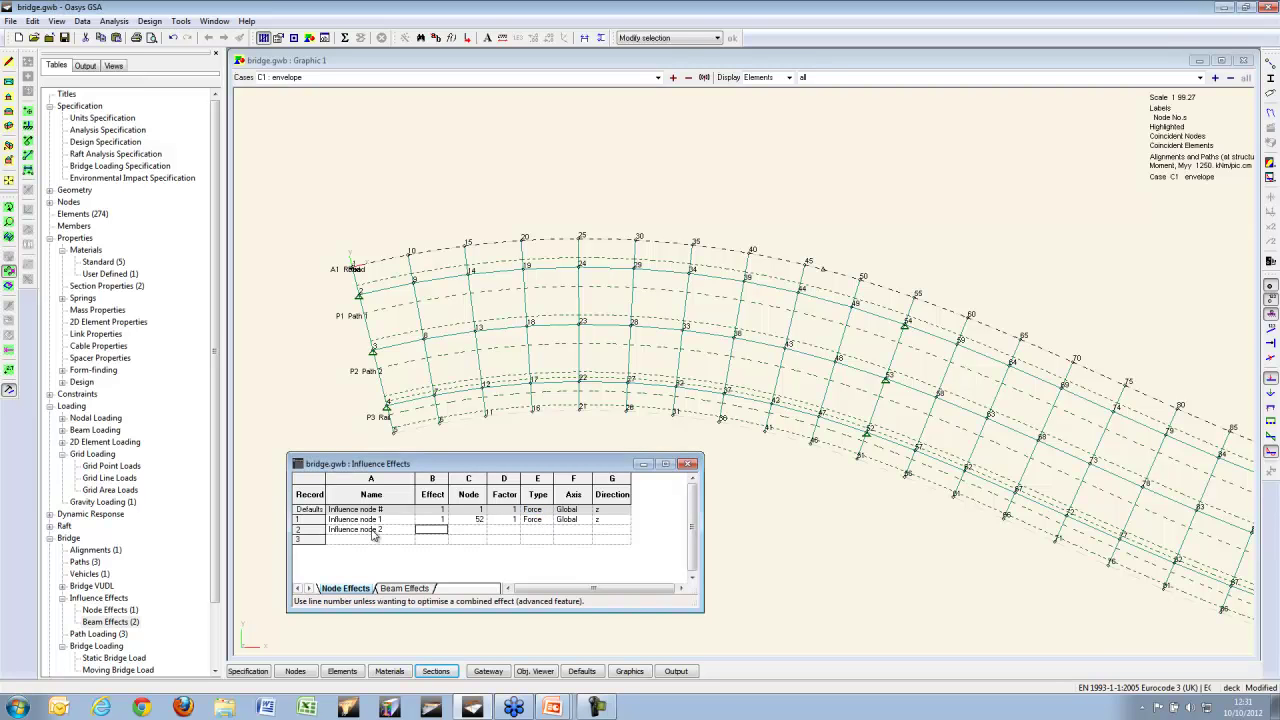
pyautogui.write('1')
pyautogui.press('Tab')
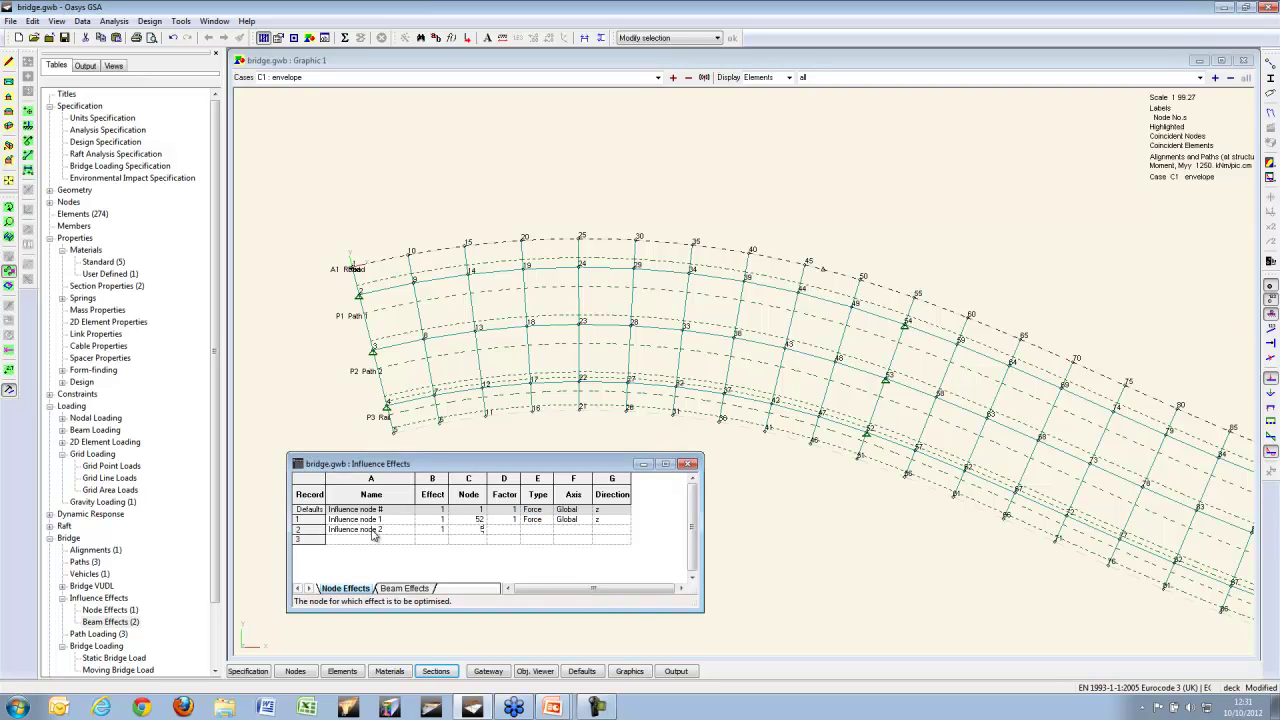
pyautogui.press('Tab')
pyautogui.press('Tab')
pyautogui.press('Tab')
pyautogui.press('Tab')
pyautogui.press('Tab')
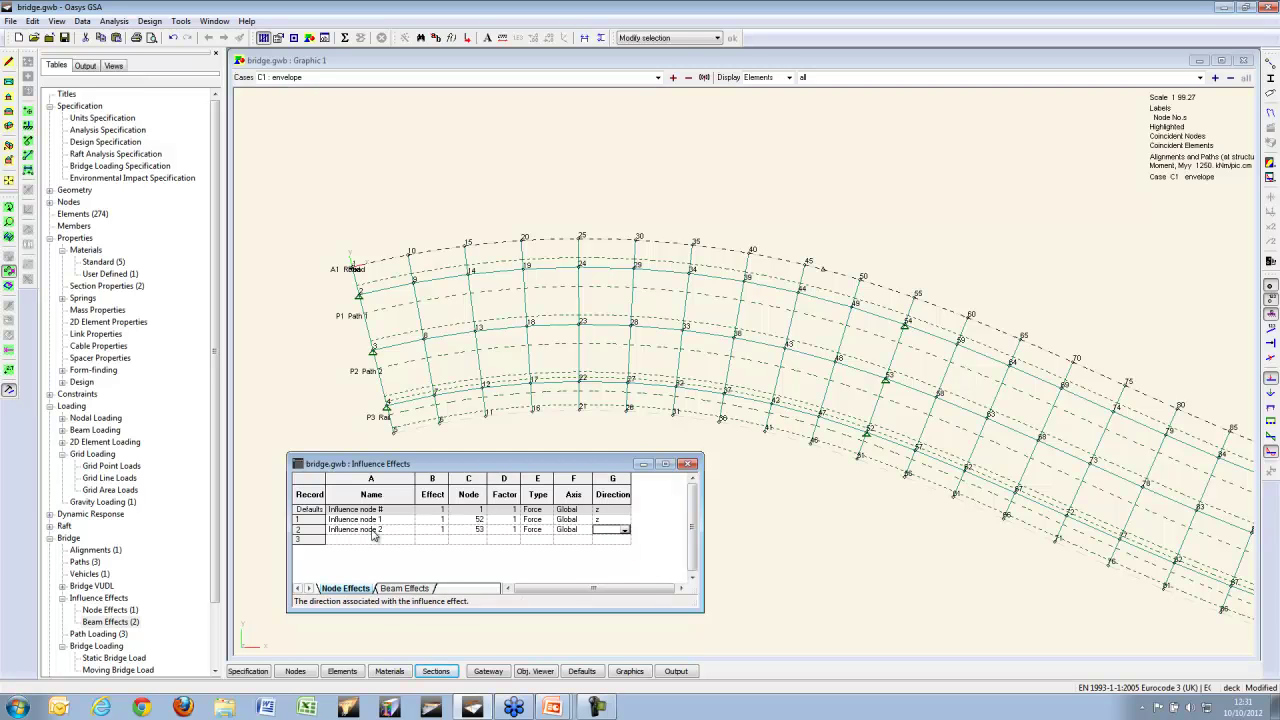
pyautogui.press('Tab')
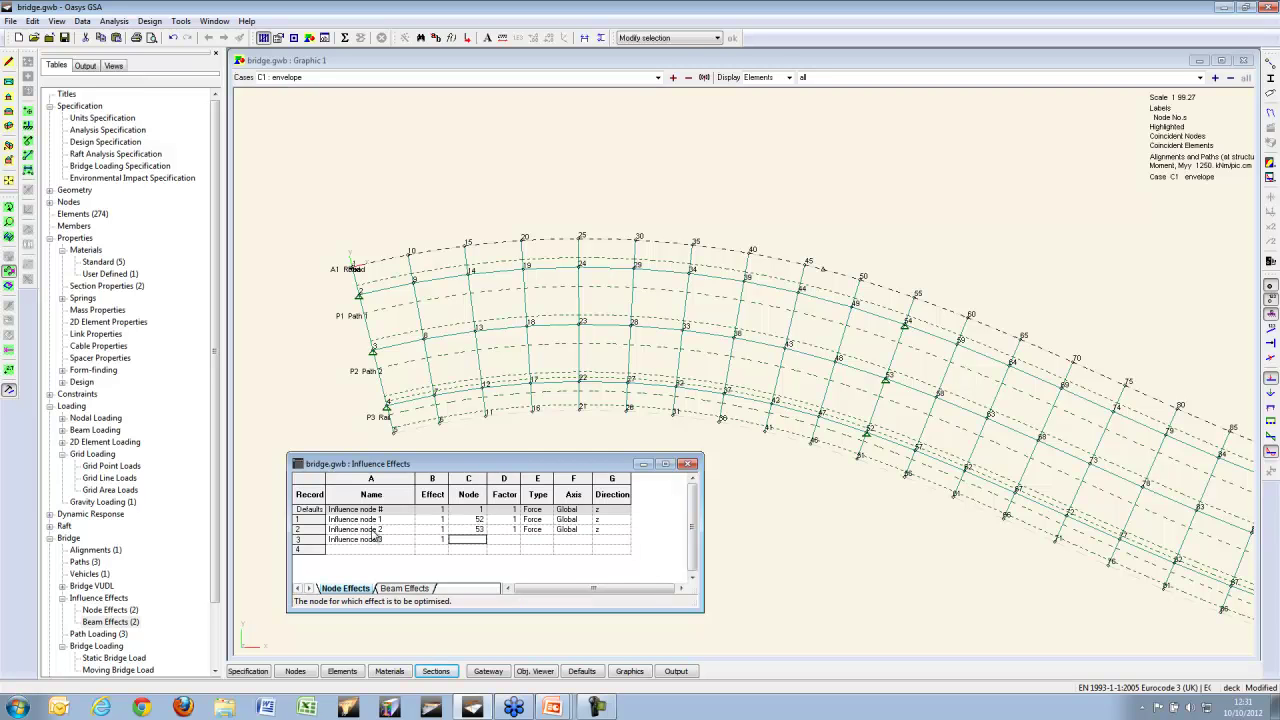
pyautogui.write('54')
pyautogui.press('Tab')
pyautogui.press('Tab')
pyautogui.press('Tab')
pyautogui.press('Tab')
pyautogui.press('Tab')
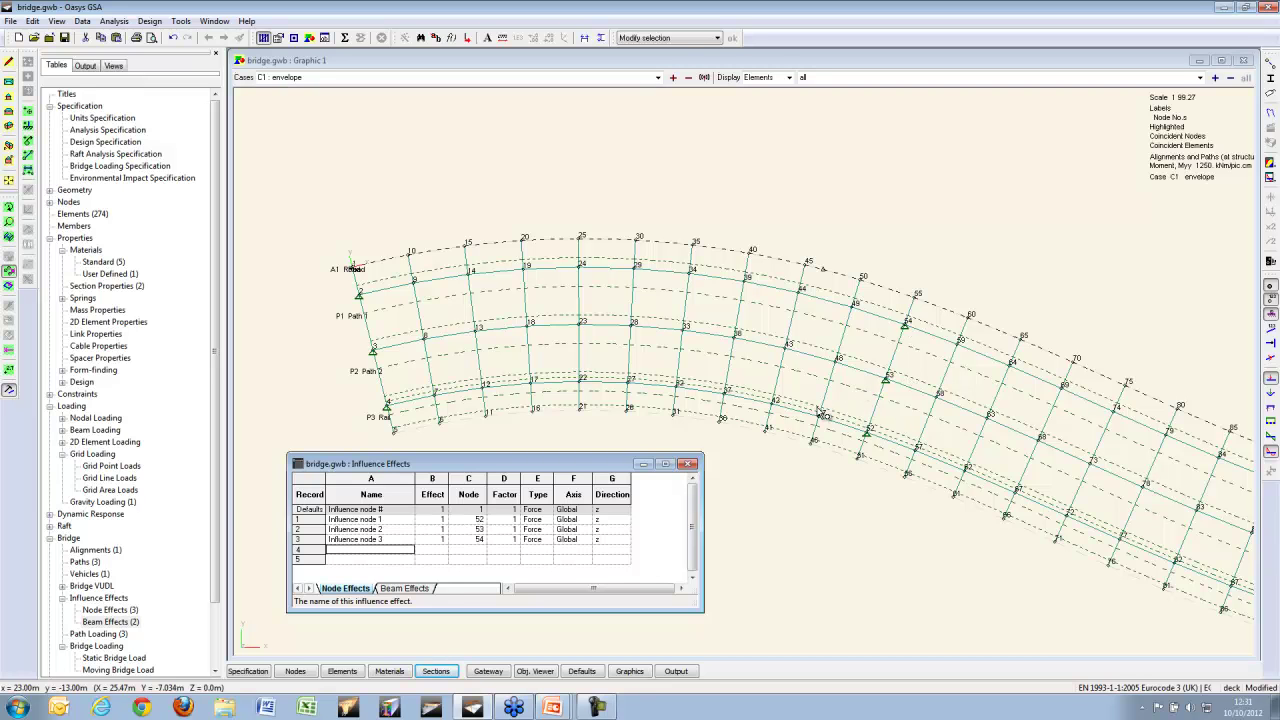
# Step: Hide the node number labels and tilt the bridge deck into a perspective view
pyautogui.click(690, 465)
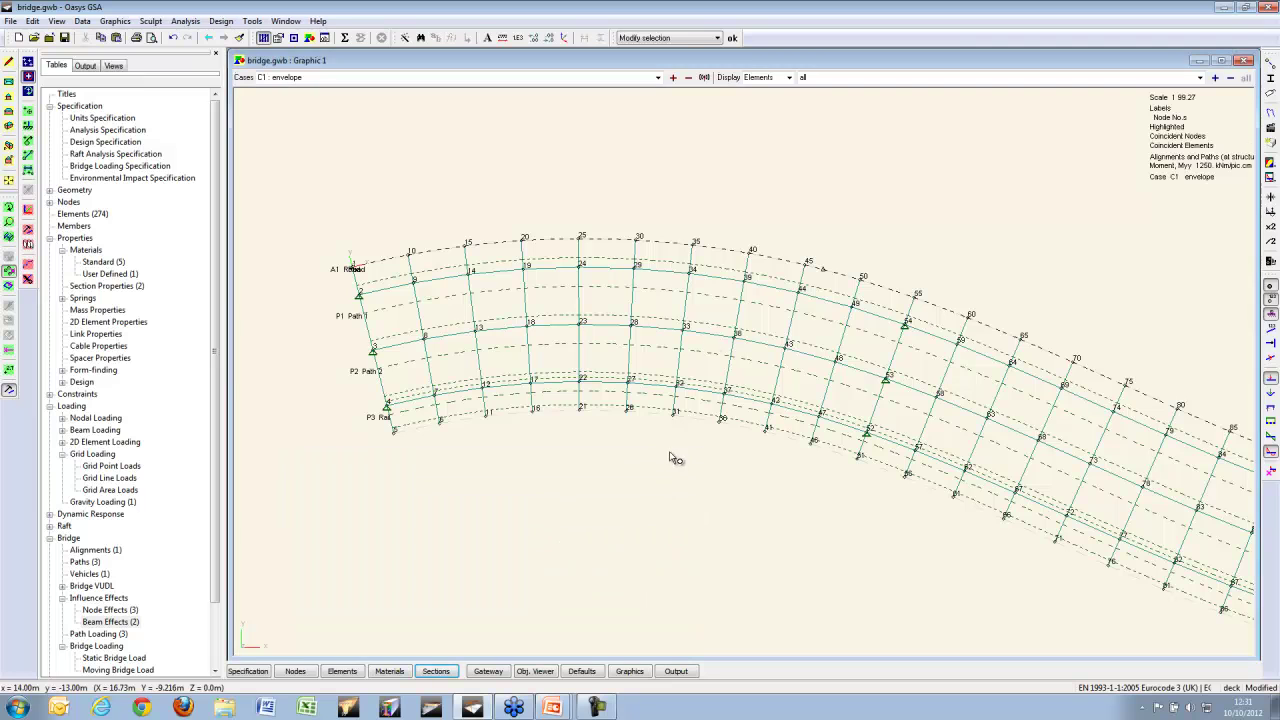
pyautogui.click(1272, 308)
pyautogui.click(1271, 177)
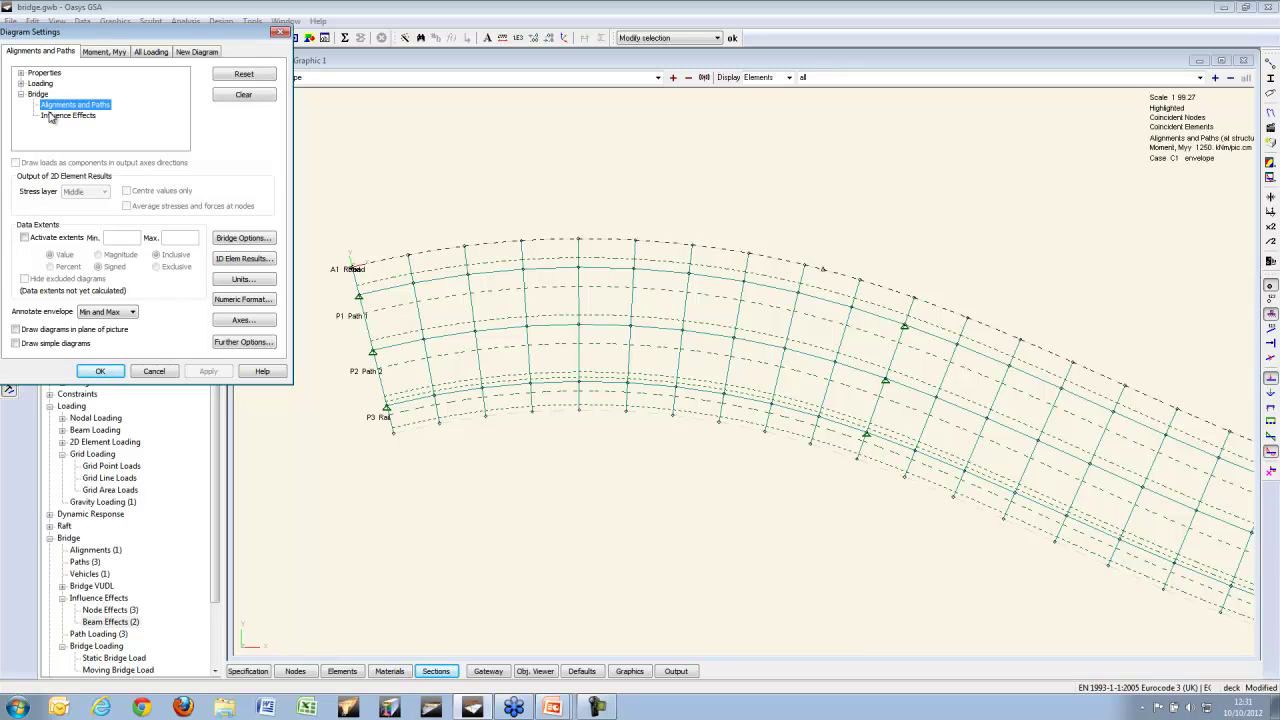
pyautogui.click(100, 371)
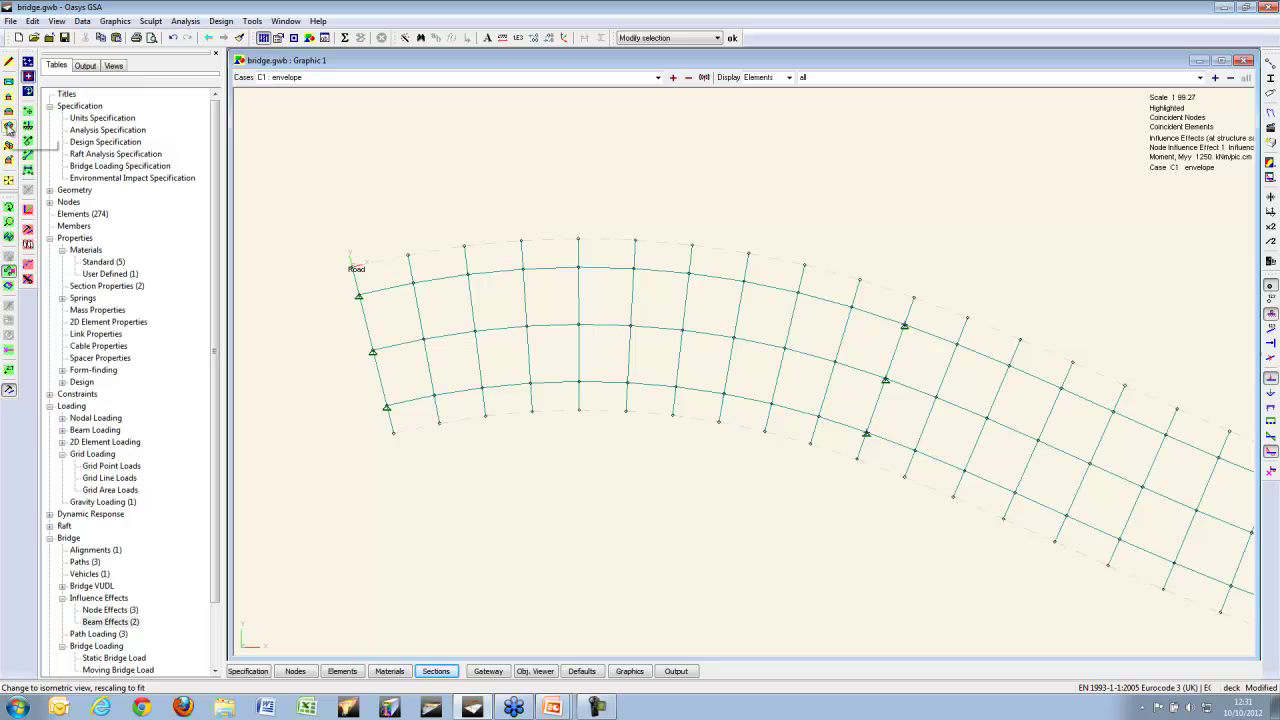
pyautogui.click(9, 207)
pyautogui.moveTo(833, 360); pyautogui.dragTo(992, 355)
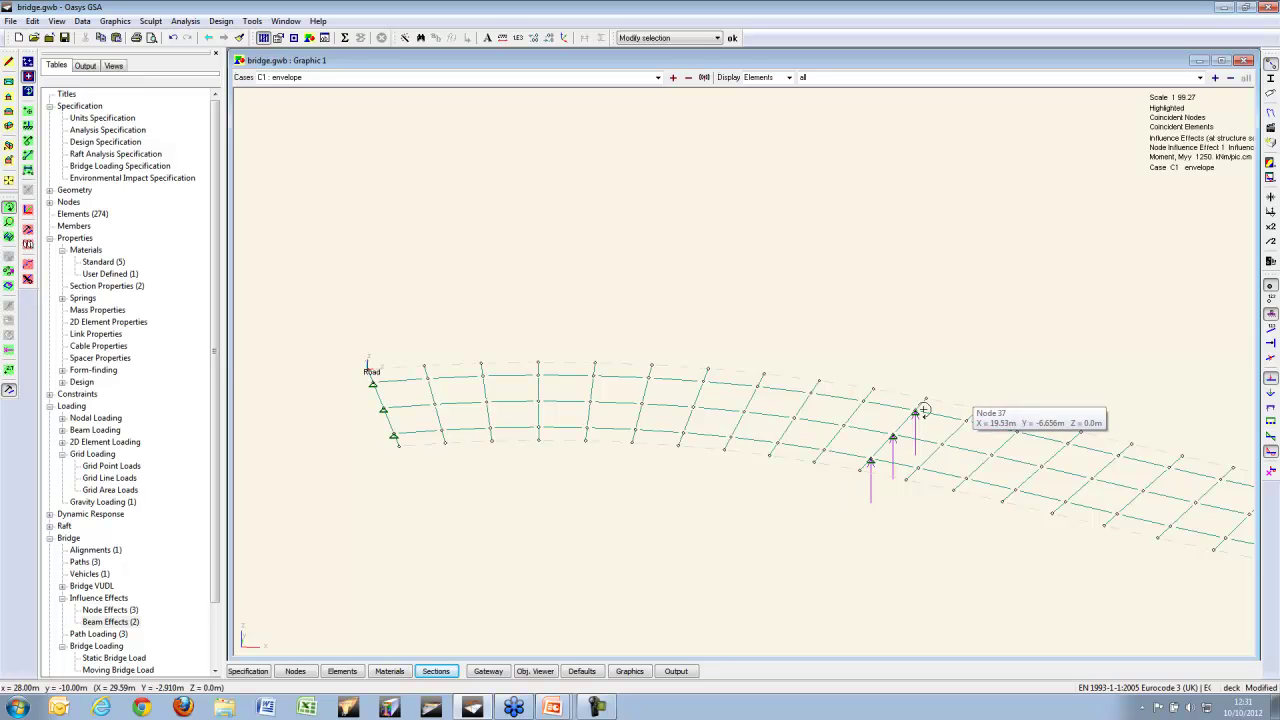
# Step: Set the diagram's bridge influence effect to Influence beam 2 and apply it
pyautogui.click(1268, 196)
pyautogui.click(262, 239)
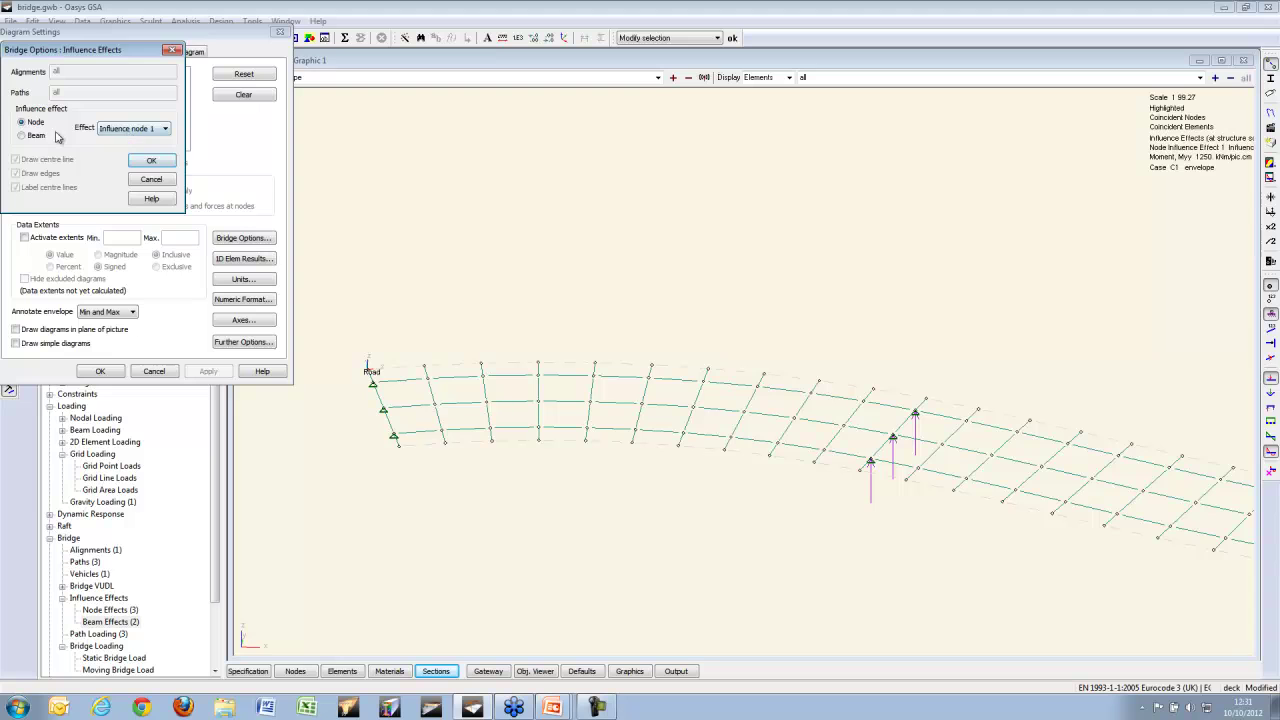
pyautogui.click(145, 162)
pyautogui.click(207, 372)
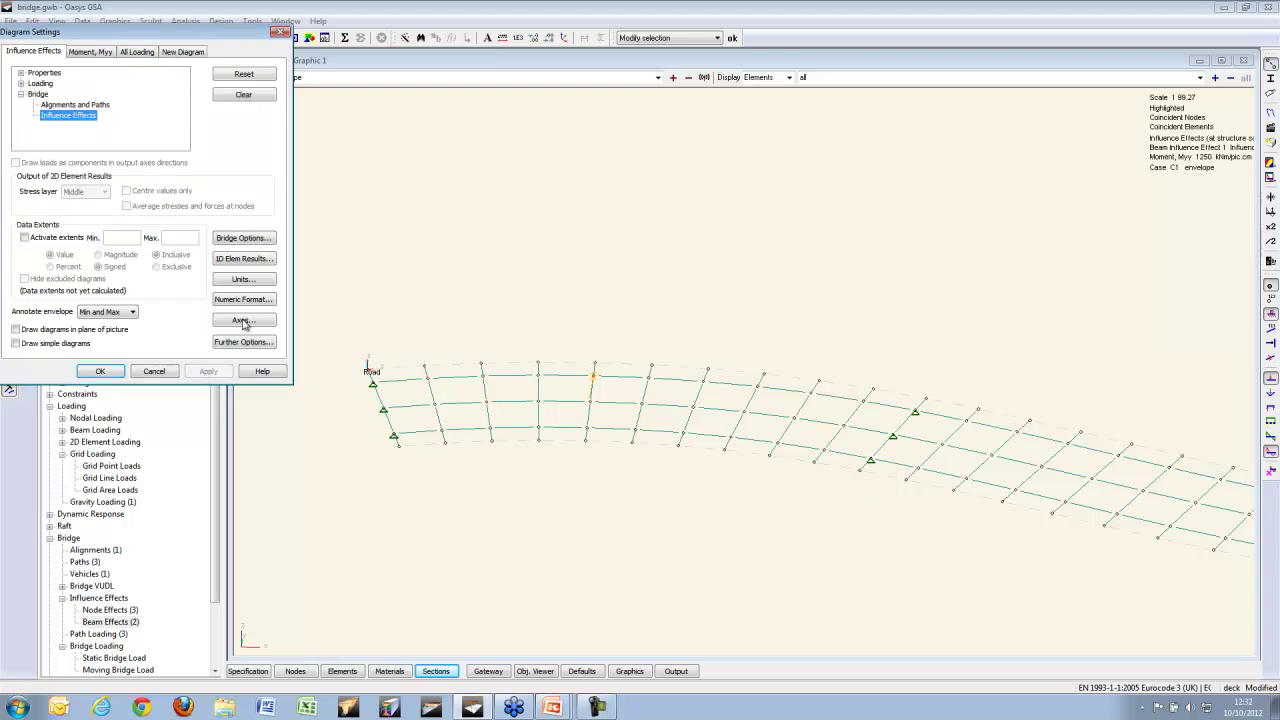
pyautogui.click(218, 240)
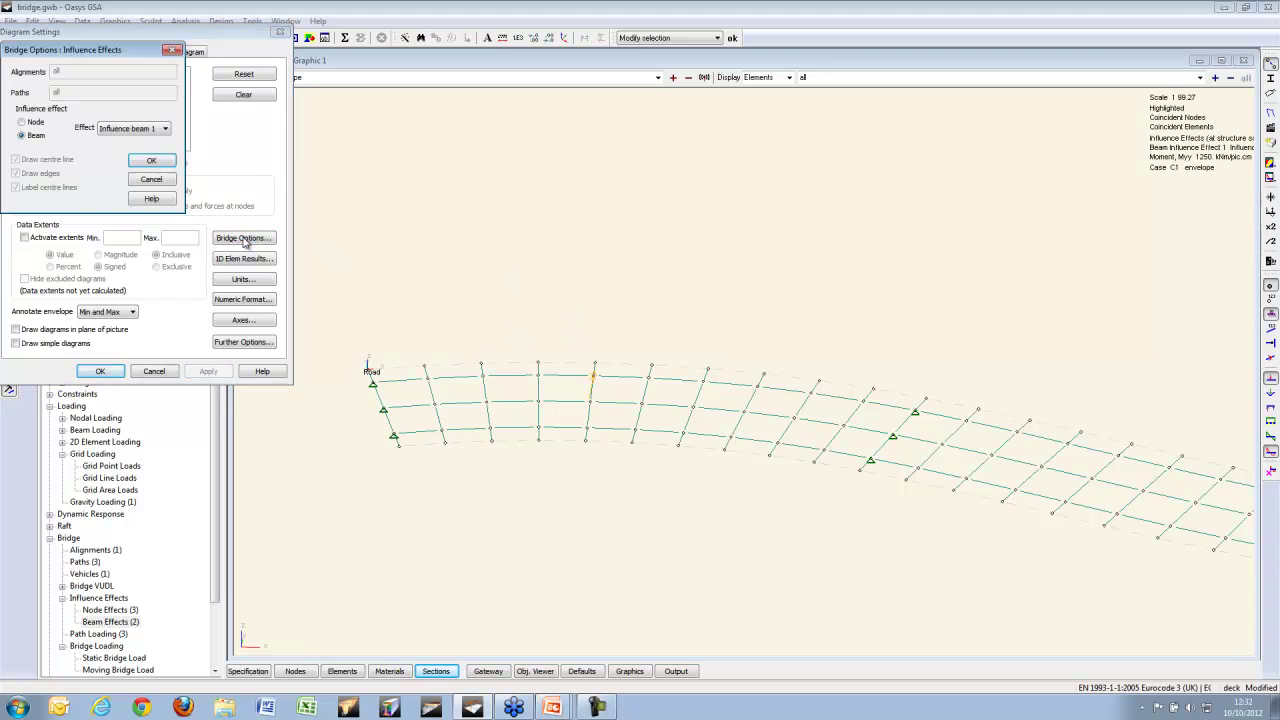
pyautogui.click(135, 129)
pyautogui.click(131, 147)
pyautogui.click(151, 161)
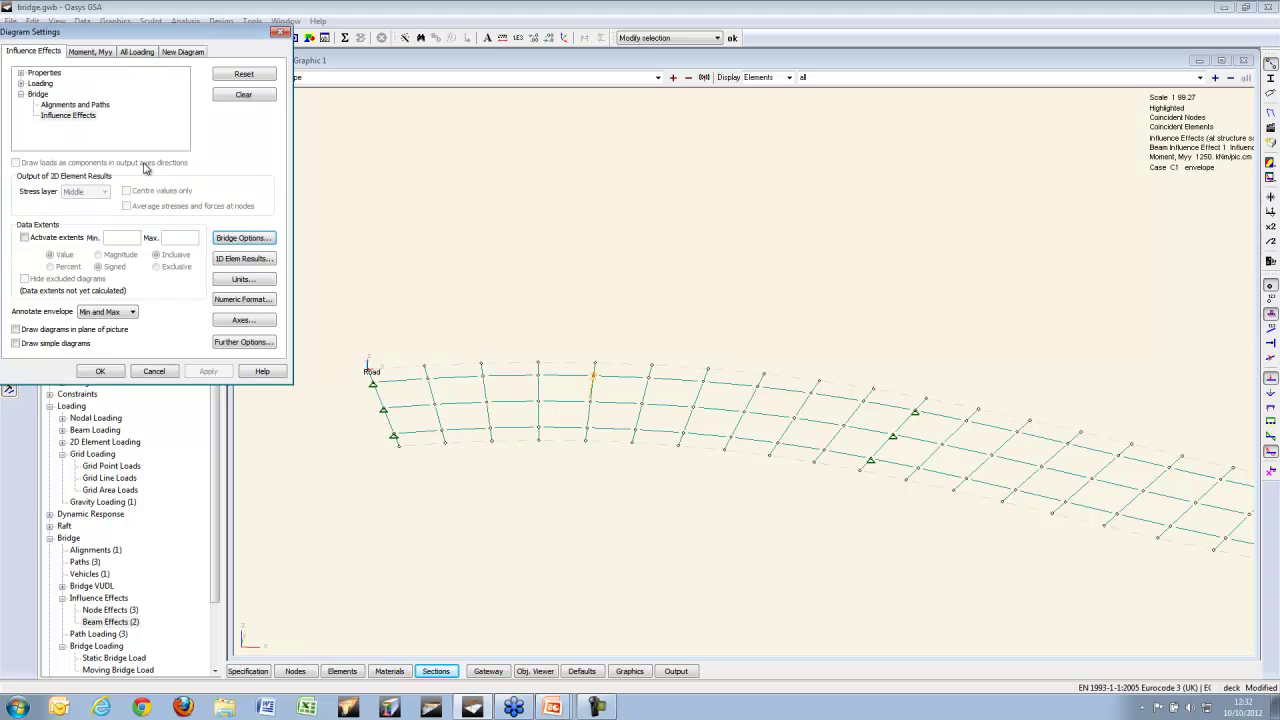
pyautogui.click(208, 372)
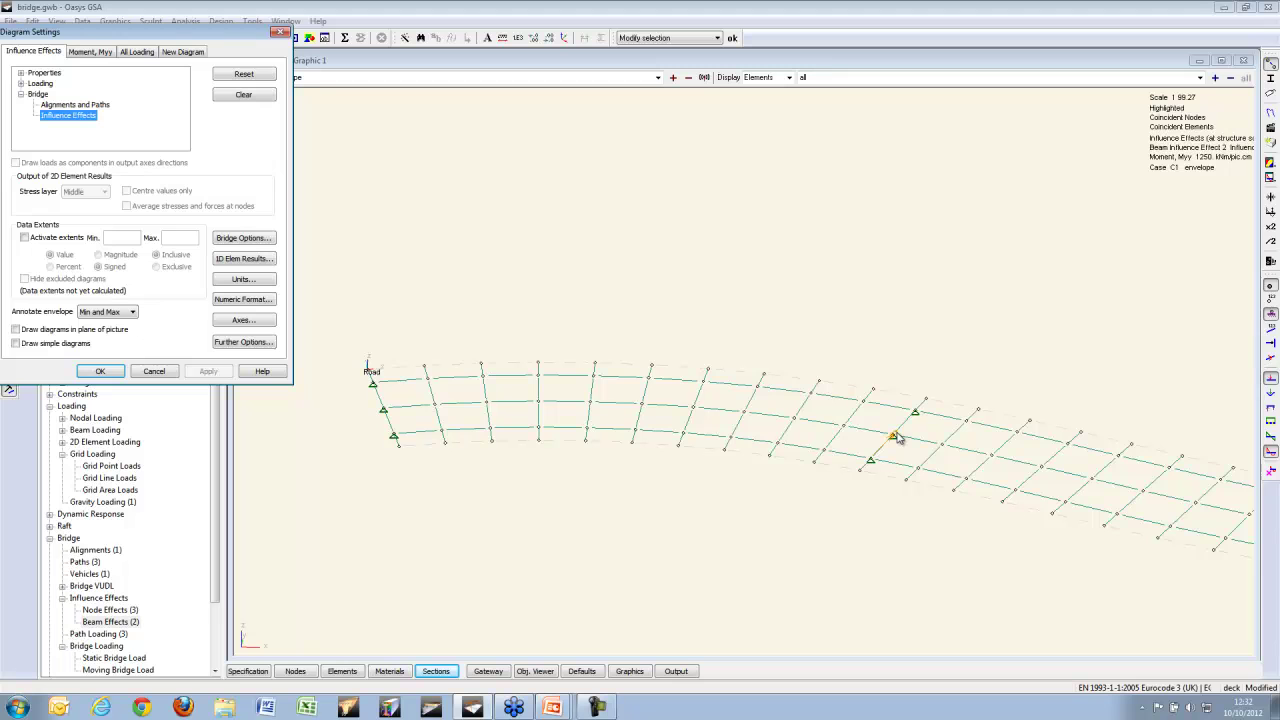
pyautogui.click(99, 371)
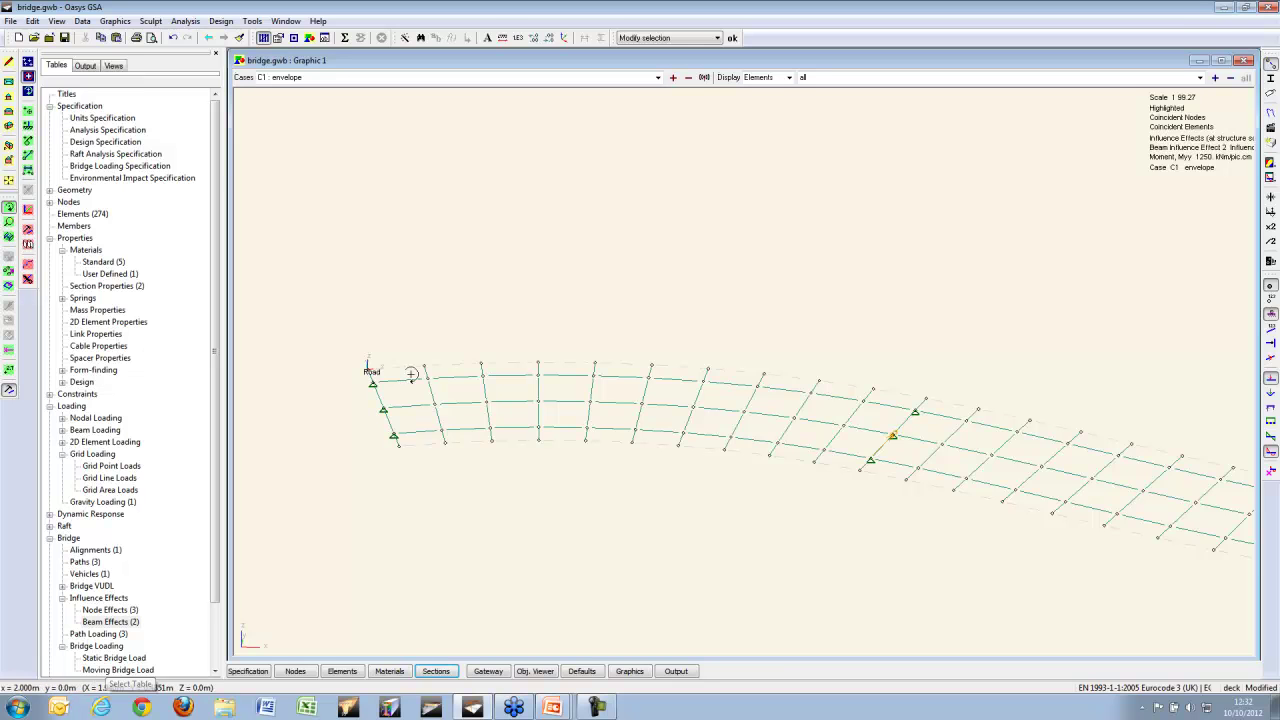
# Step: Create and run a Bridge optimisation (GsBridge) influence analysis task
pyautogui.click(185, 21)
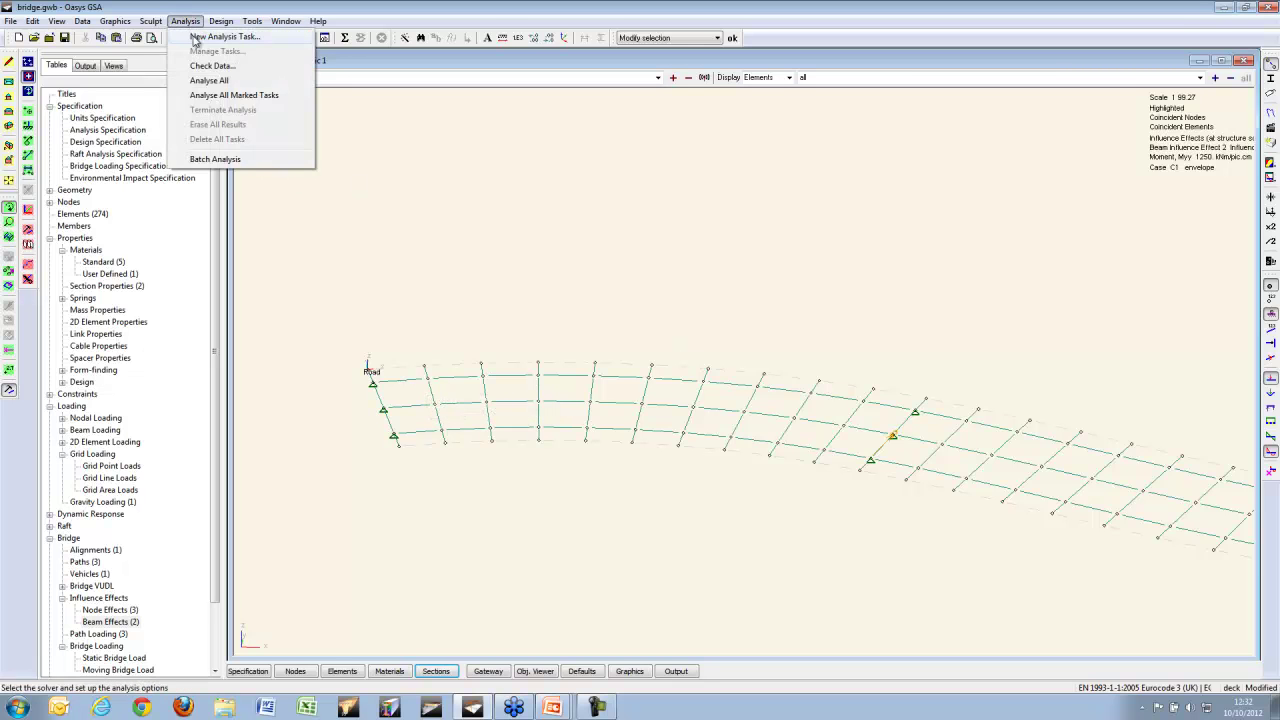
pyautogui.click(224, 36)
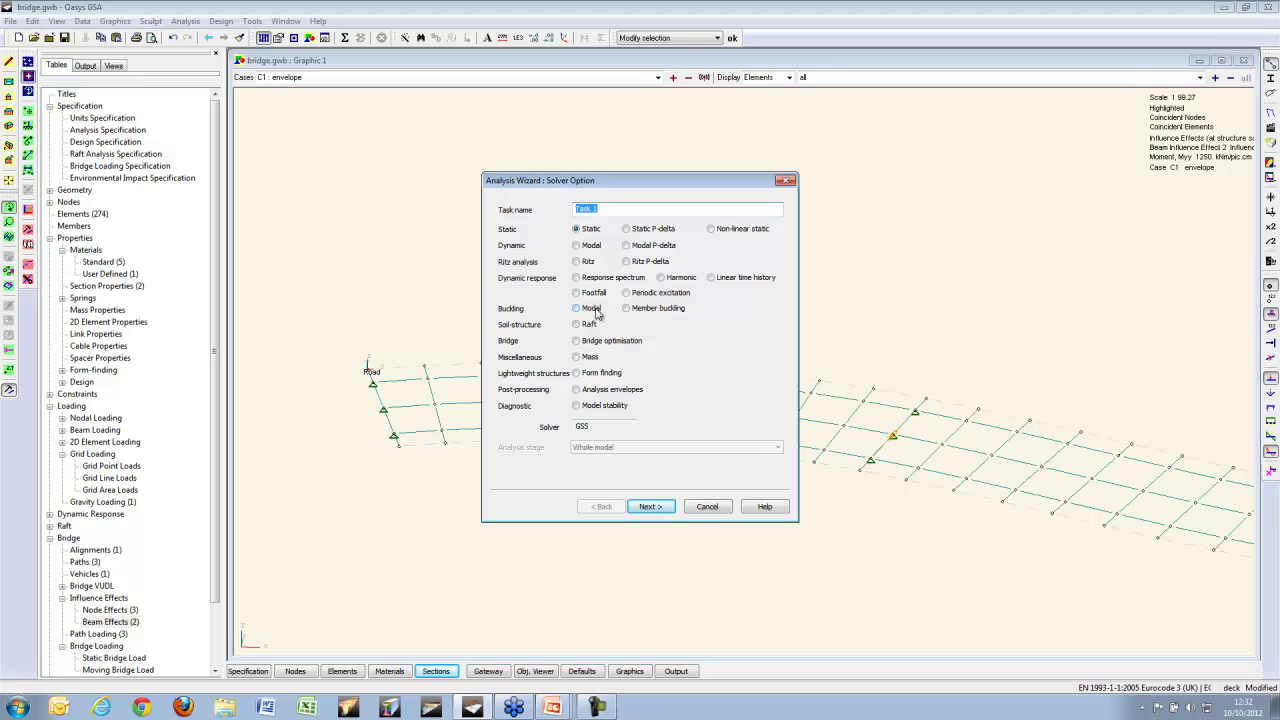
pyautogui.click(714, 510)
pyautogui.click(185, 21)
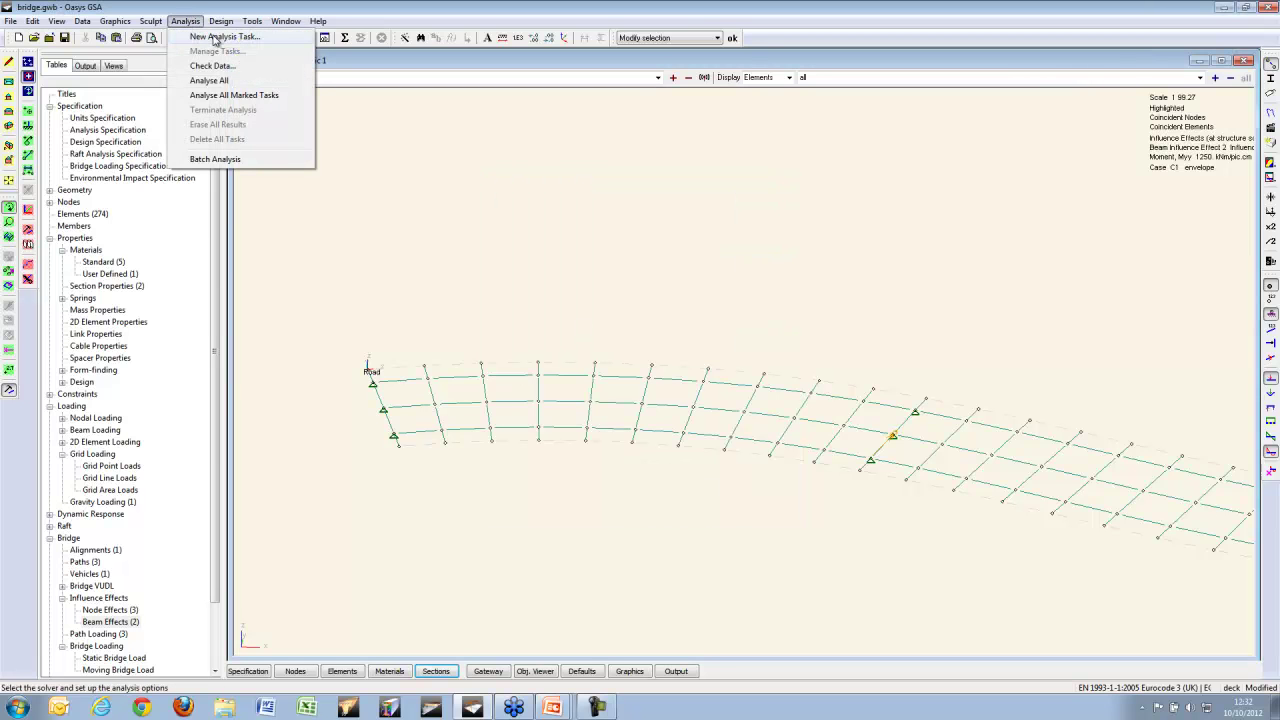
pyautogui.click(215, 37)
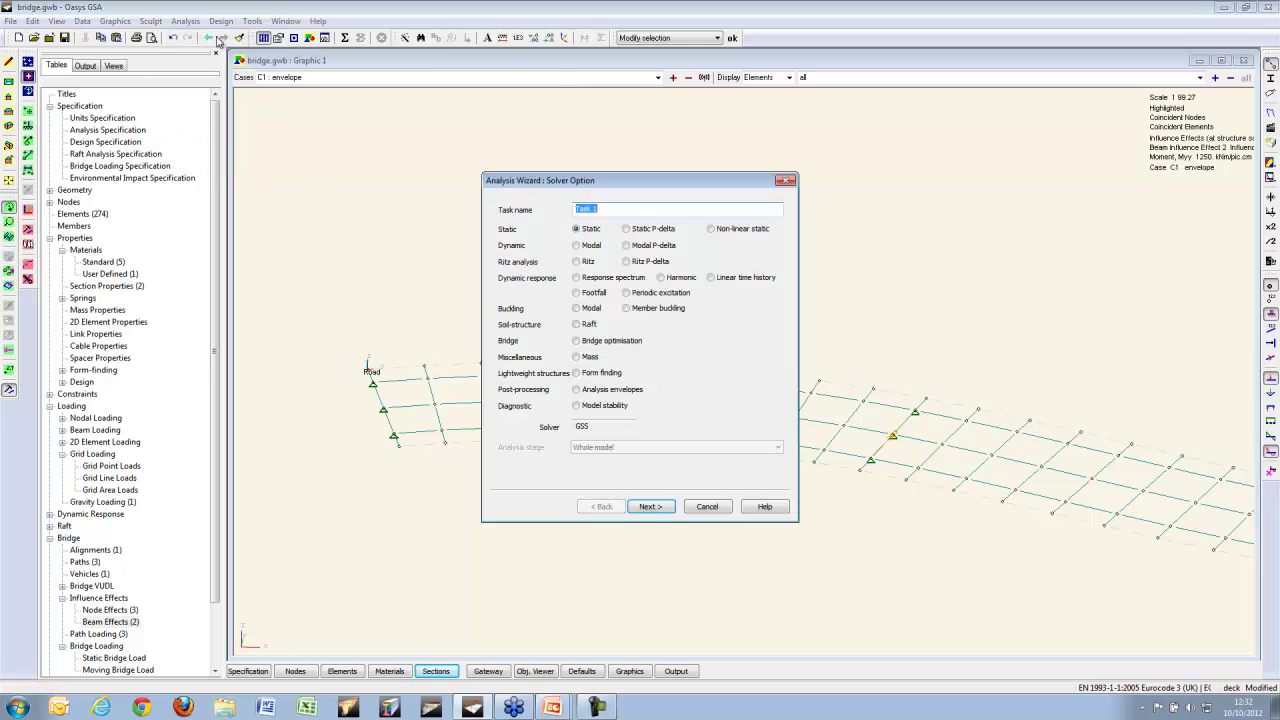
pyautogui.click(578, 341)
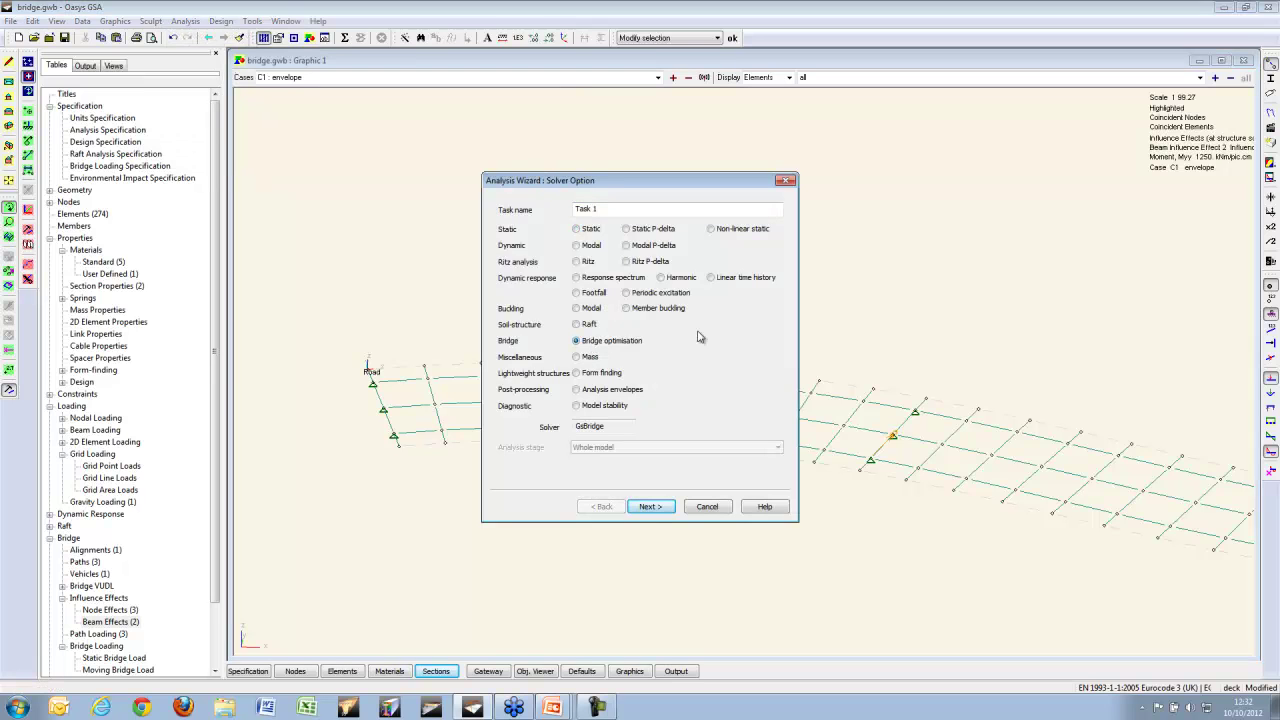
pyautogui.click(655, 507)
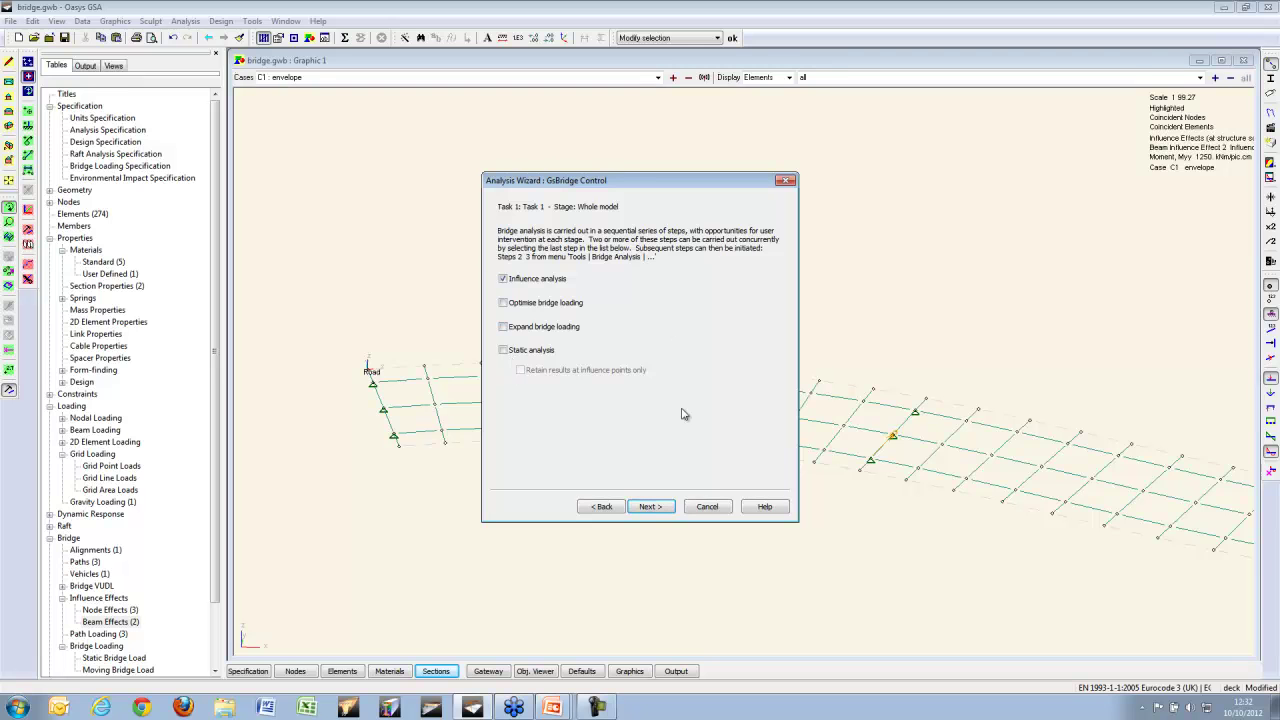
pyautogui.click(649, 507)
pyautogui.click(659, 506)
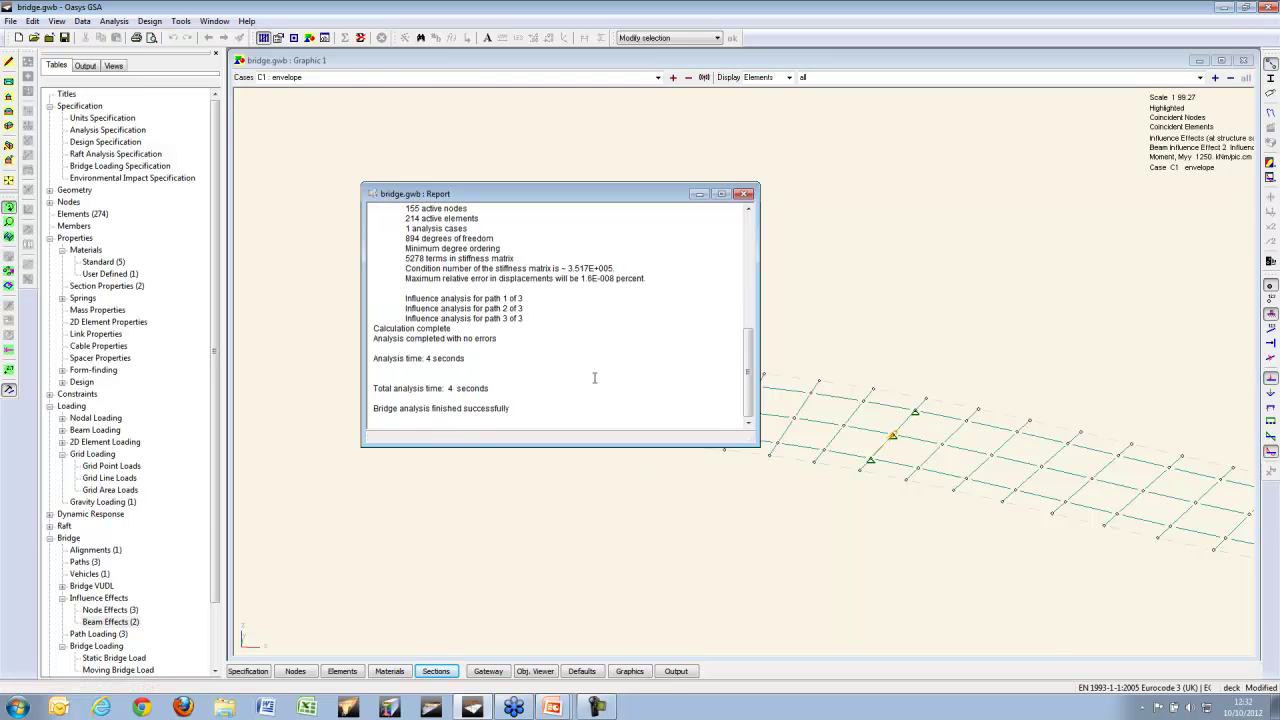
# Step: Select case A2 Influence and draw the Influence Lines diagram, fitting the whole bridge in view
pyautogui.click(744, 193)
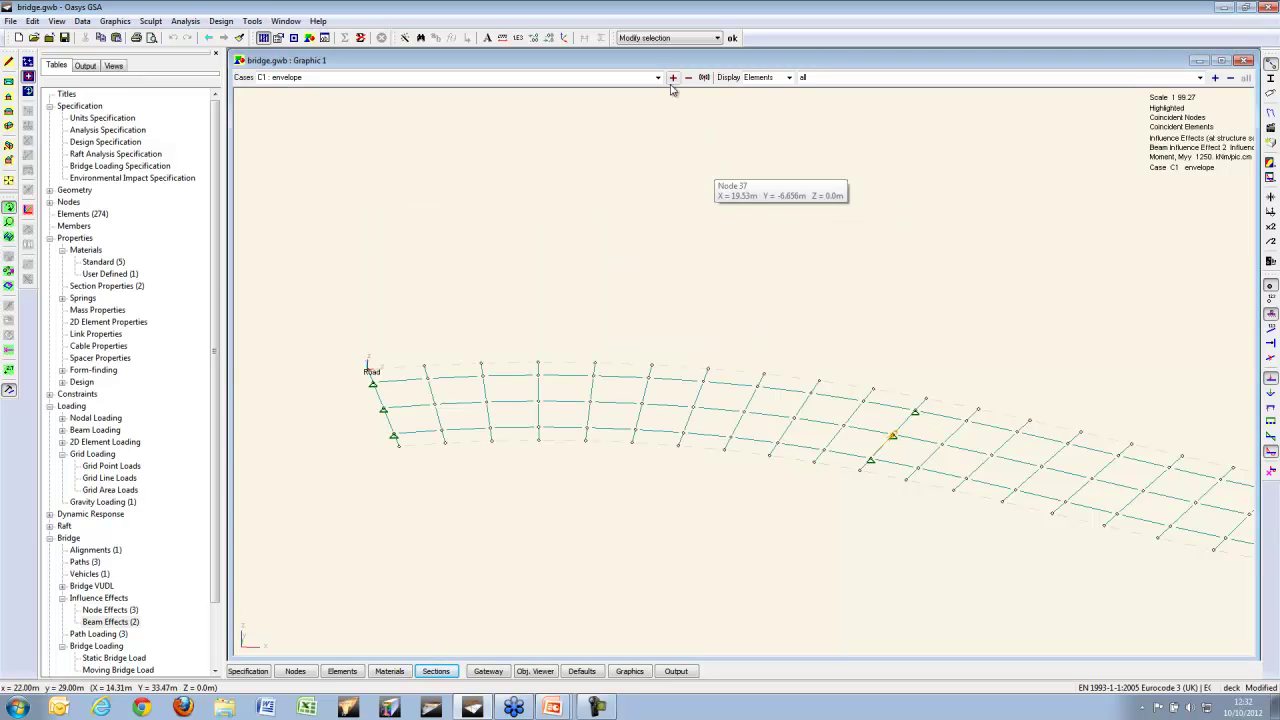
pyautogui.click(658, 77)
pyautogui.click(448, 98)
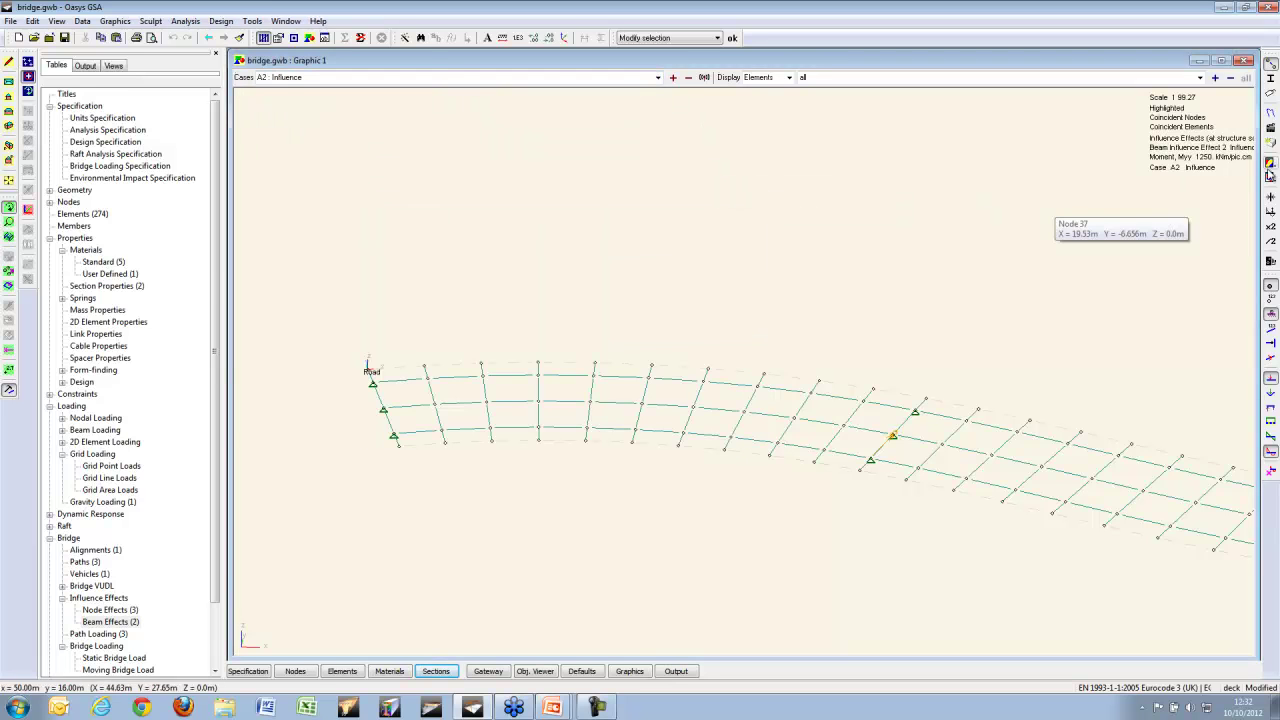
pyautogui.click(1271, 179)
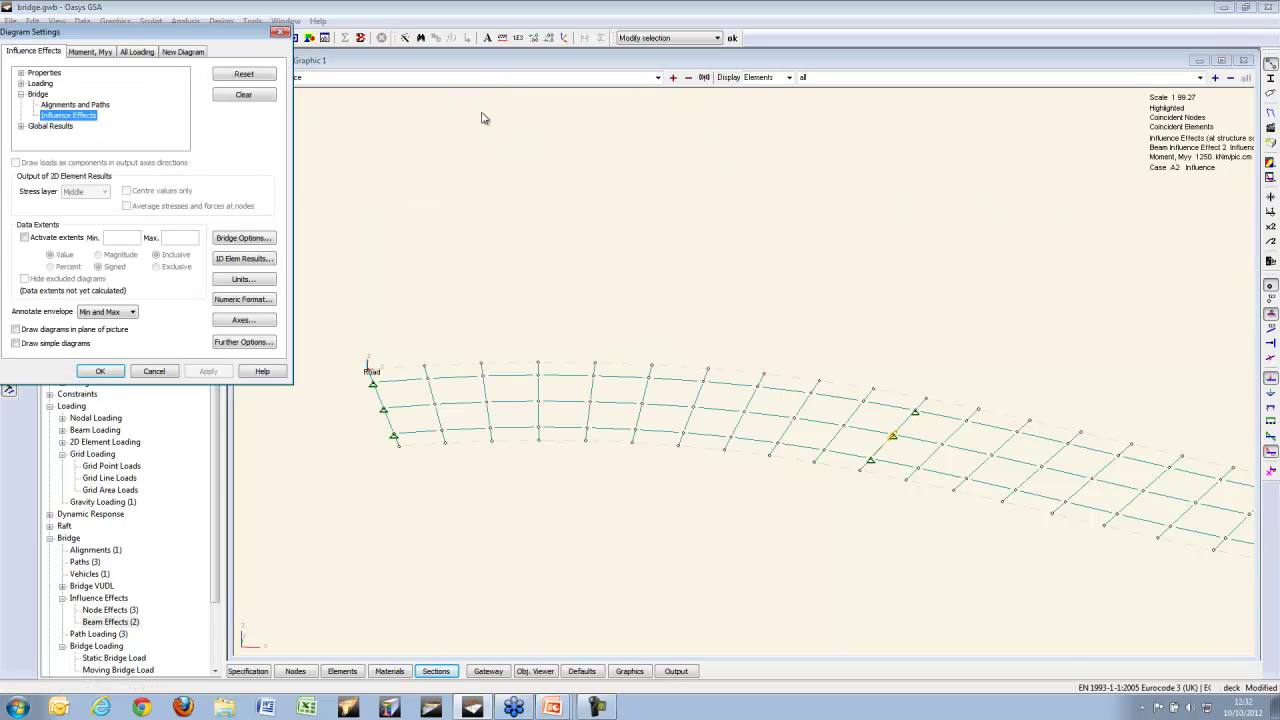
pyautogui.click(21, 126)
pyautogui.click(70, 136)
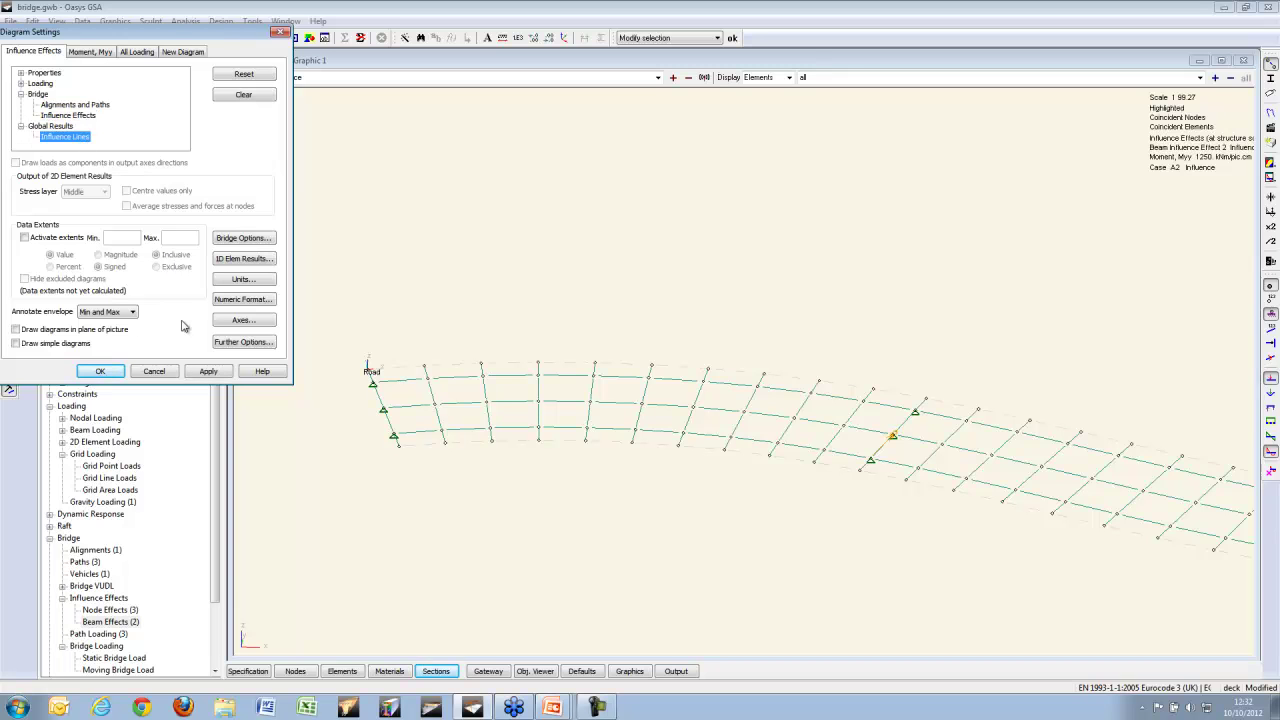
pyautogui.click(207, 371)
pyautogui.click(100, 371)
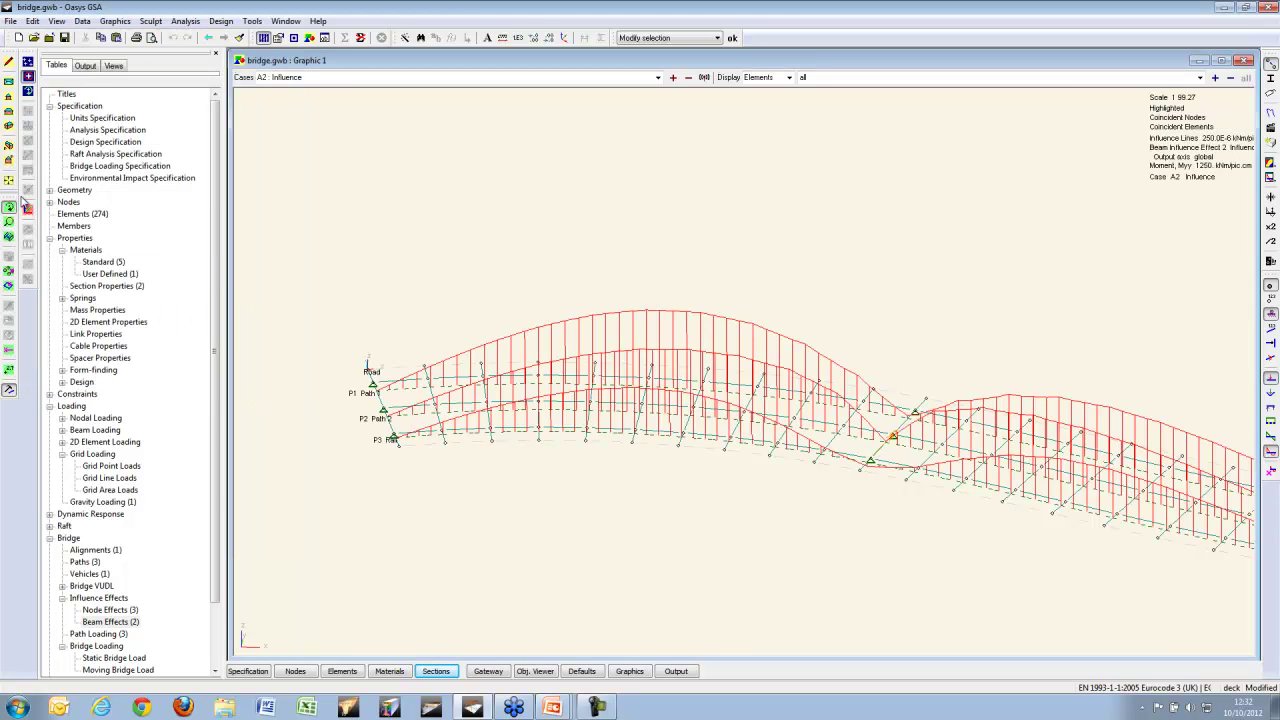
pyautogui.click(9, 181)
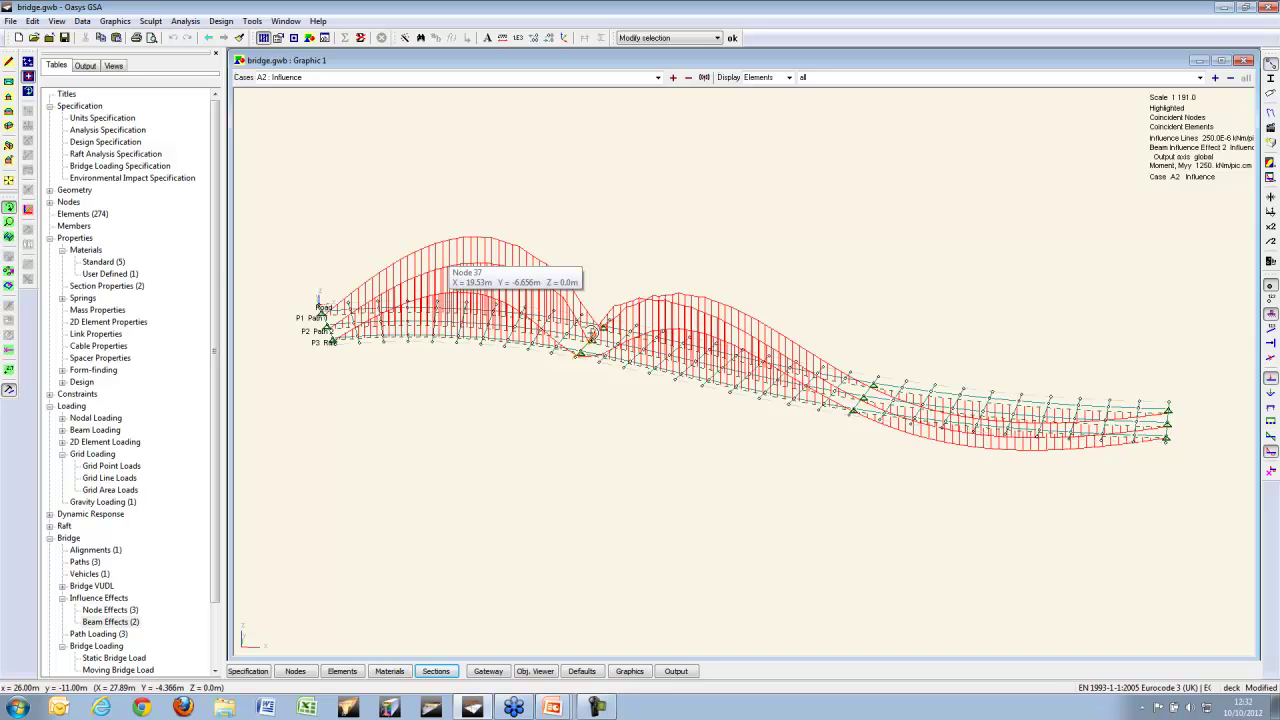
# Step: Switch the influence-line effect to Influence node 1 and redraw the lines
pyautogui.click(1270, 178)
pyautogui.click(244, 237)
pyautogui.click(148, 128)
pyautogui.click(135, 148)
pyautogui.click(151, 161)
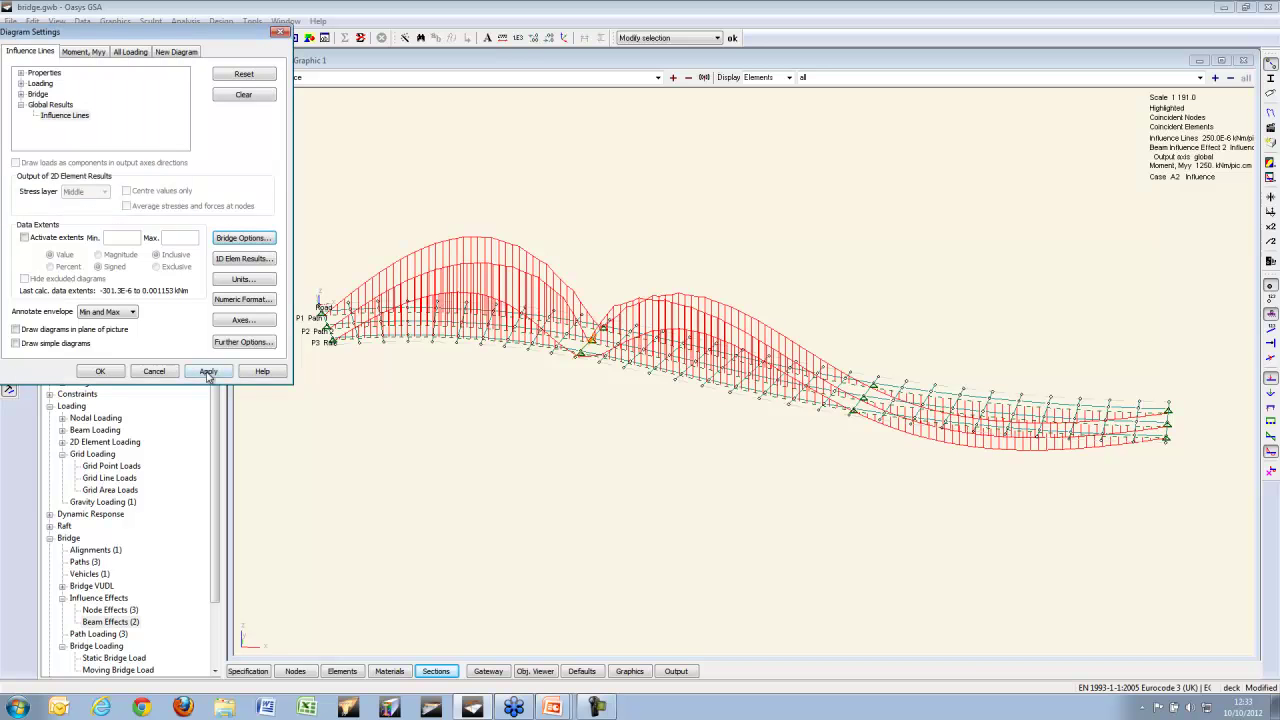
pyautogui.click(207, 371)
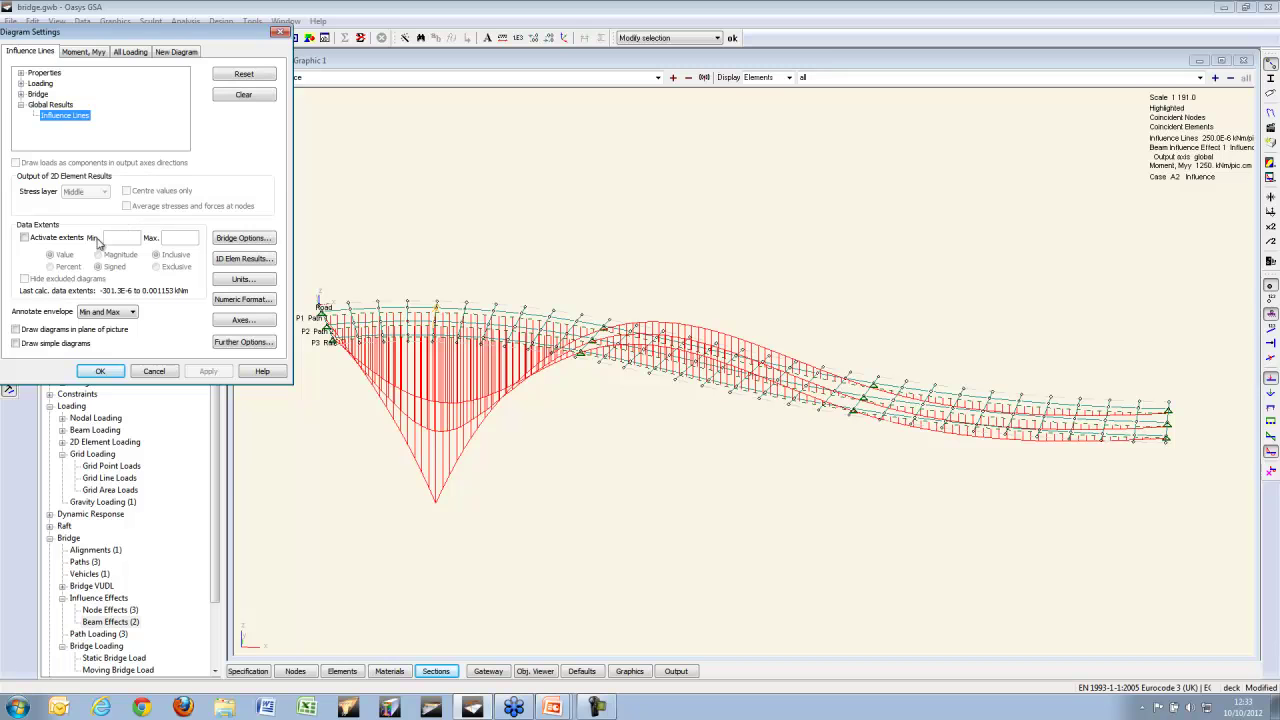
pyautogui.click(241, 238)
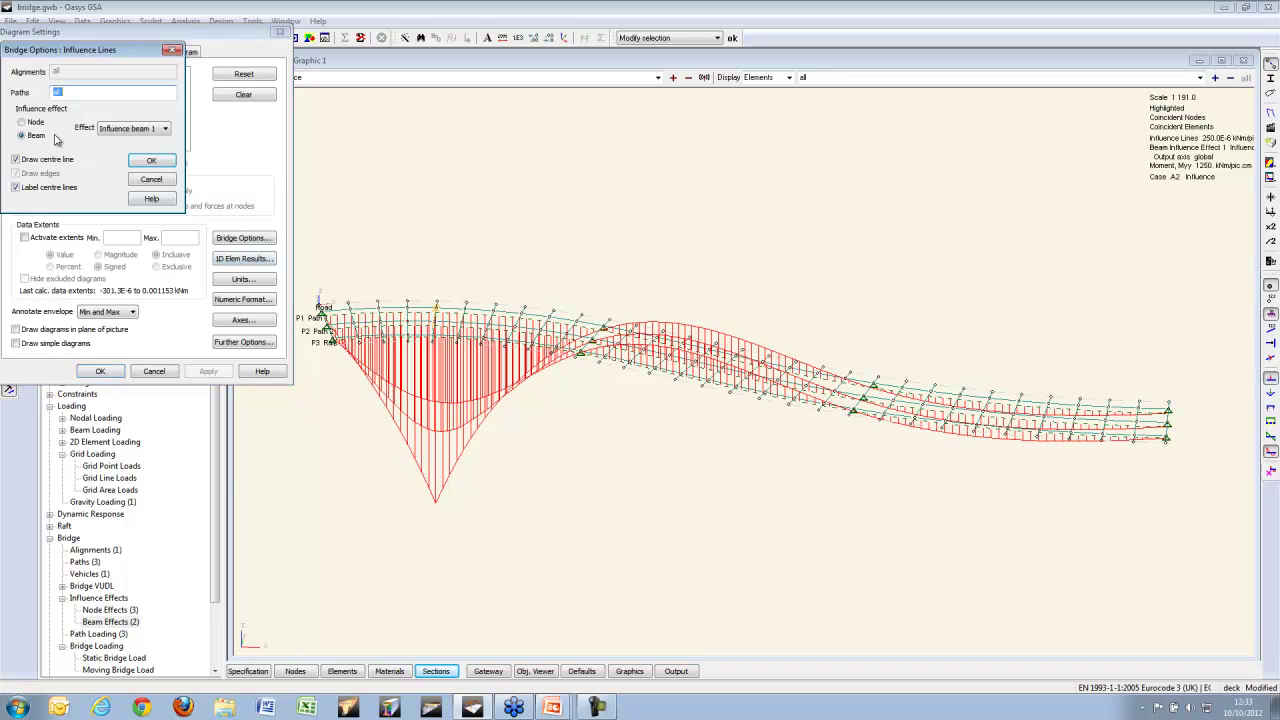
pyautogui.click(151, 161)
pyautogui.click(208, 371)
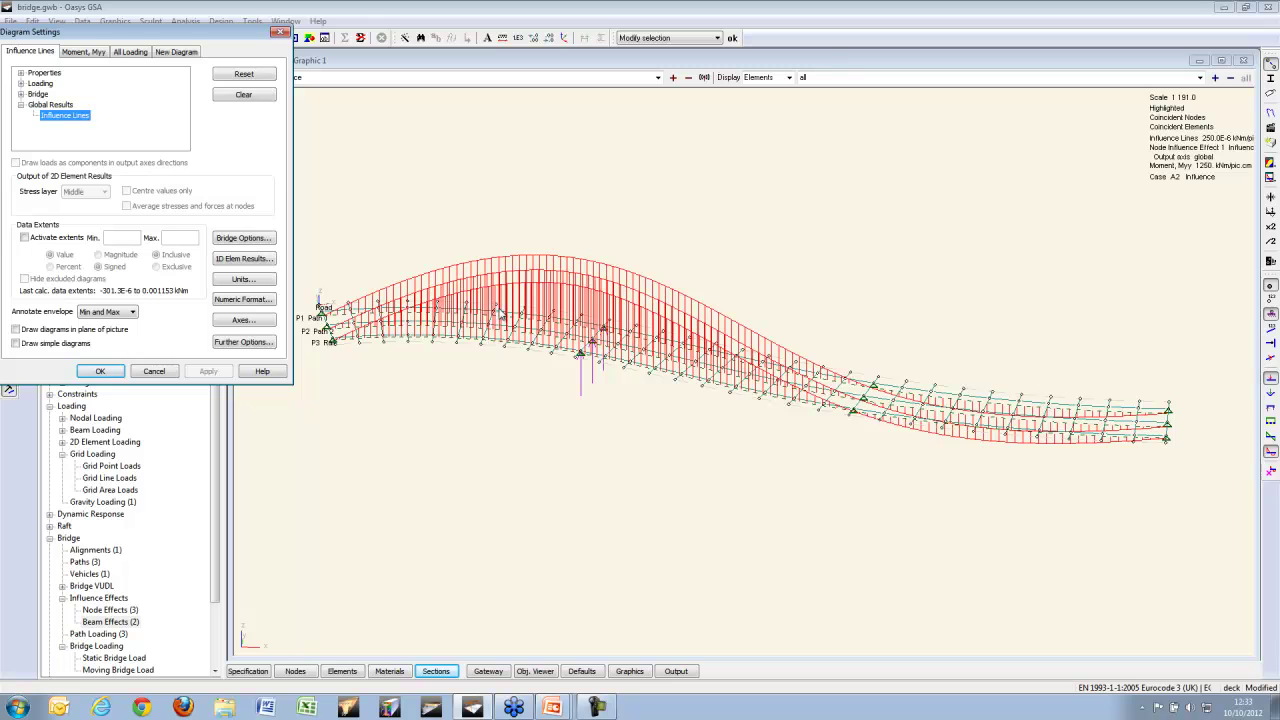
# Step: Open the Node Influence Results output and place it beside the bridge graphic
pyautogui.click(112, 371)
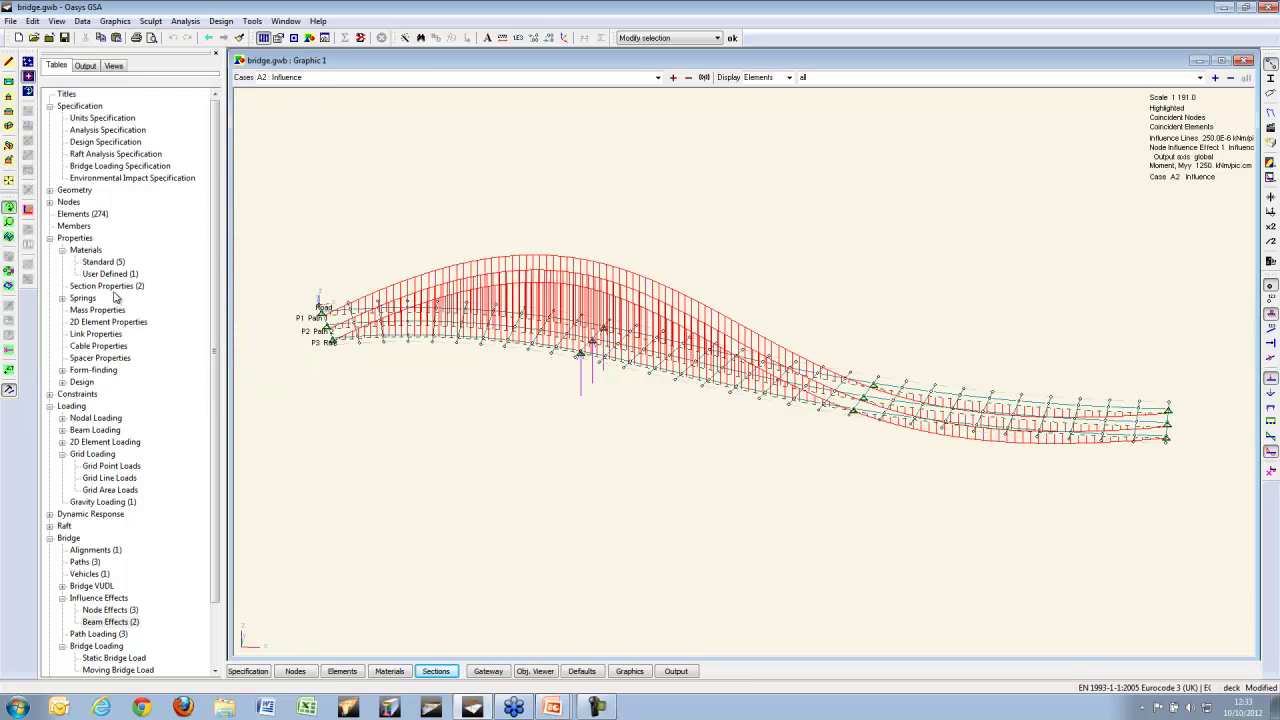
pyautogui.click(85, 65)
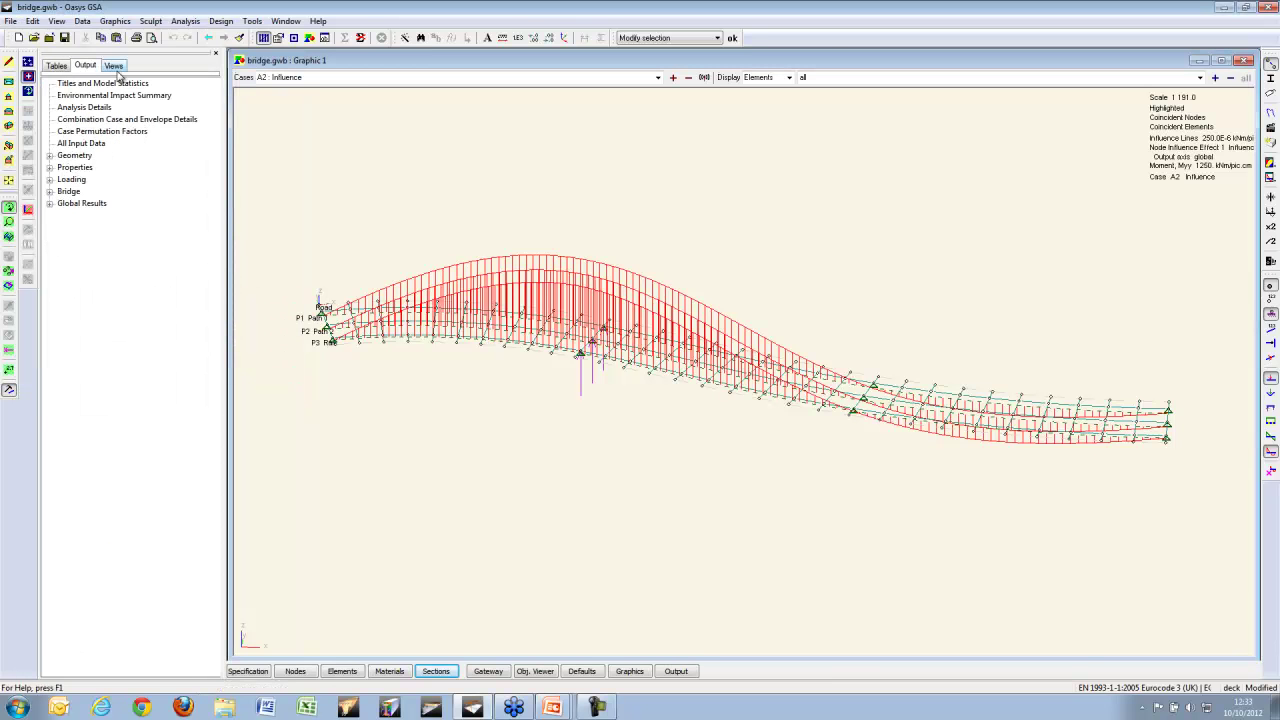
pyautogui.click(50, 191)
pyautogui.click(50, 287)
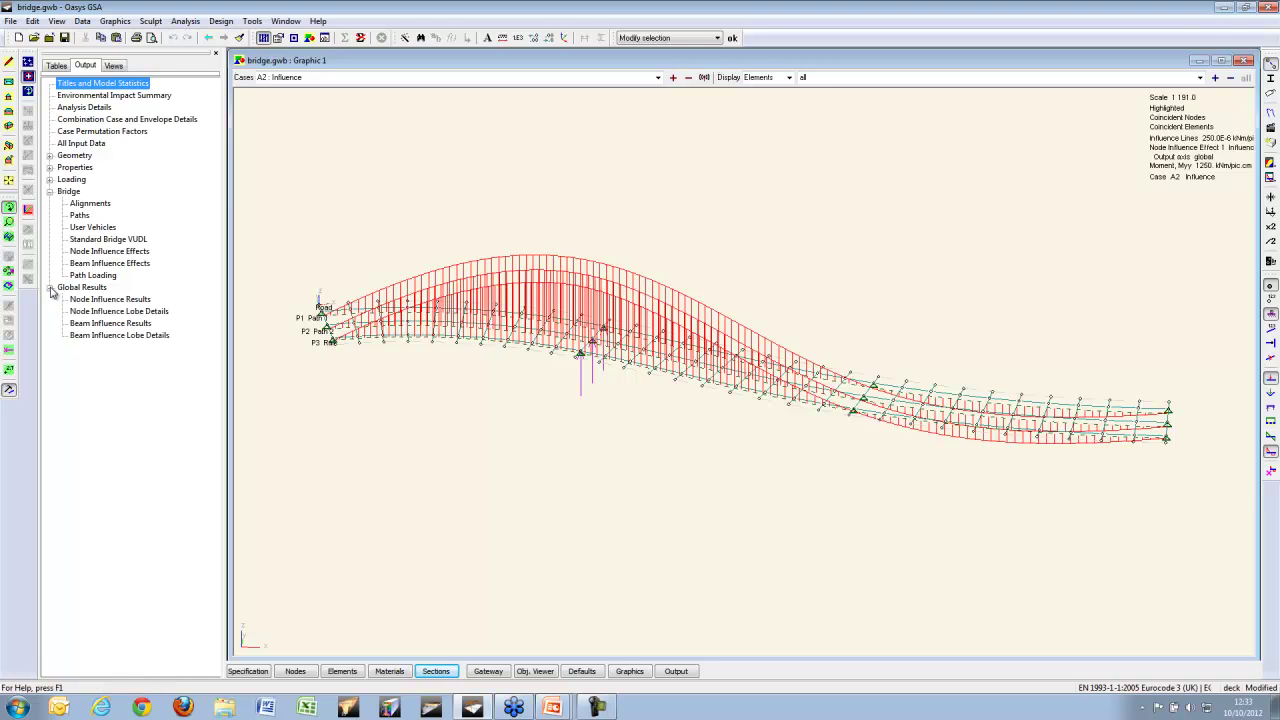
pyautogui.doubleClick(136, 302)
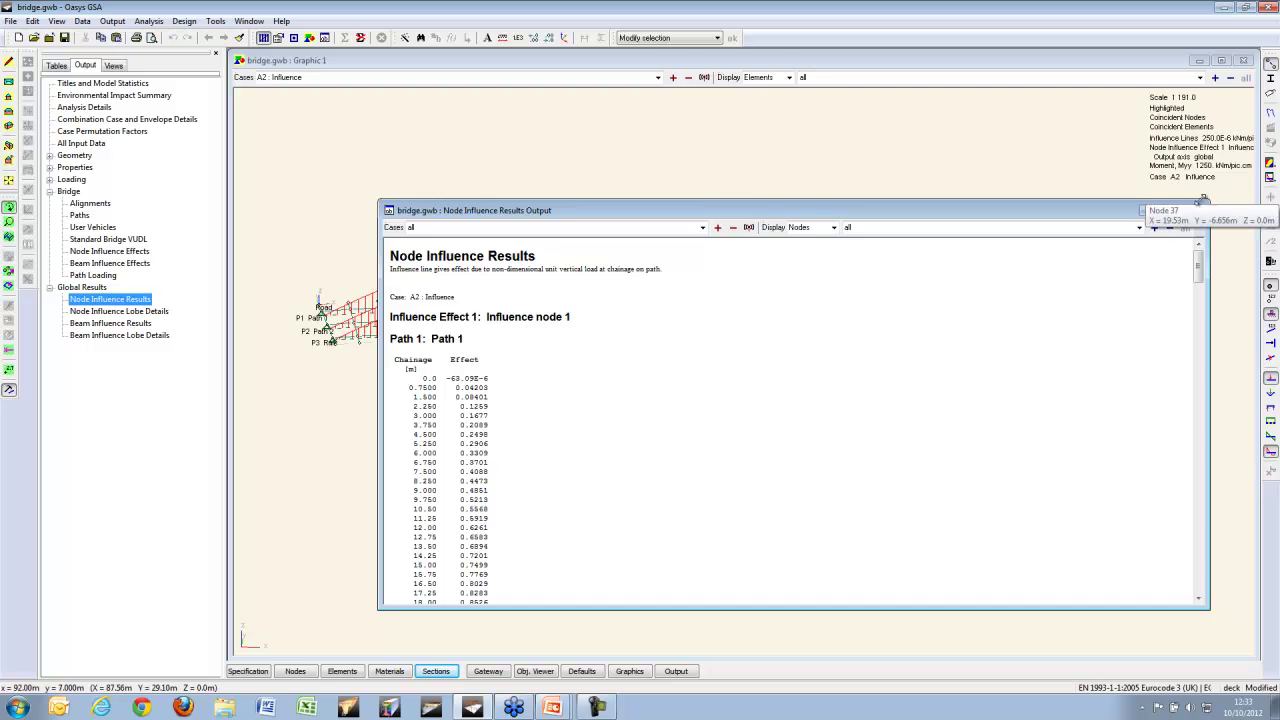
pyautogui.moveTo(1205, 203); pyautogui.dragTo(606, 71)
pyautogui.moveTo(509, 77); pyautogui.dragTo(1139, 84)
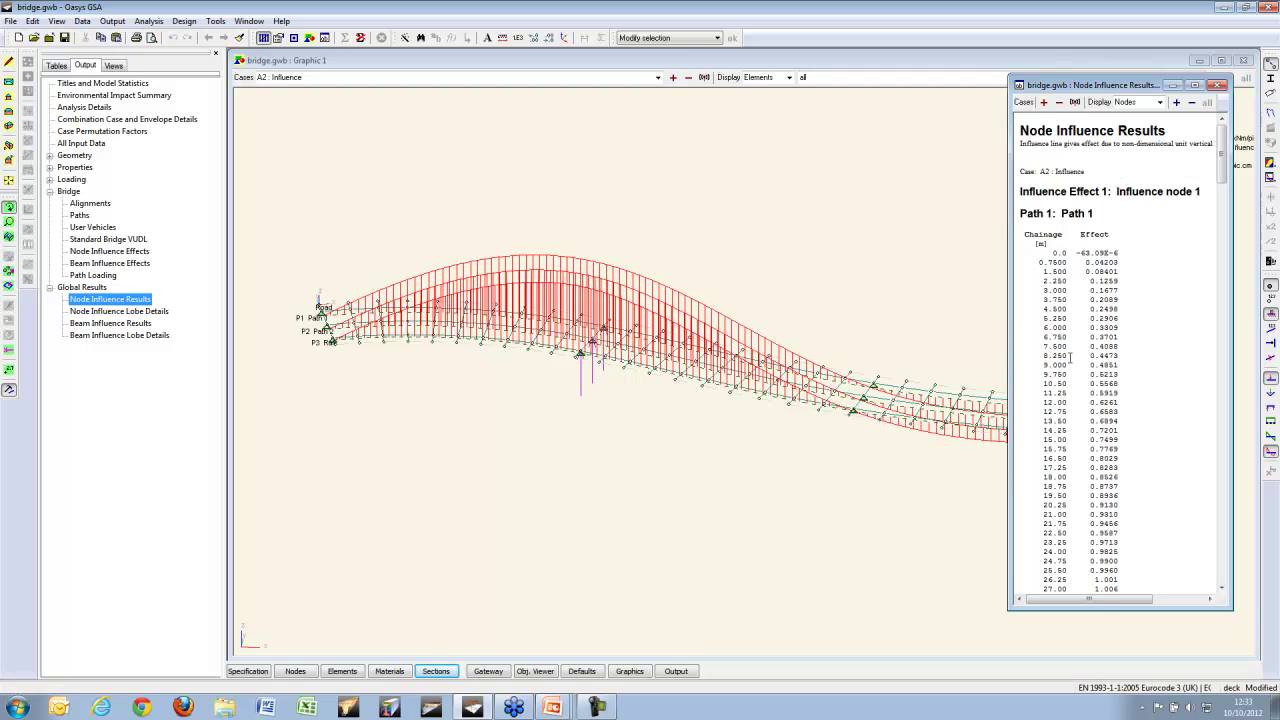
# Step: Open Node Influence Lobe Details to check the deck, then close both outputs
pyautogui.doubleClick(130, 311)
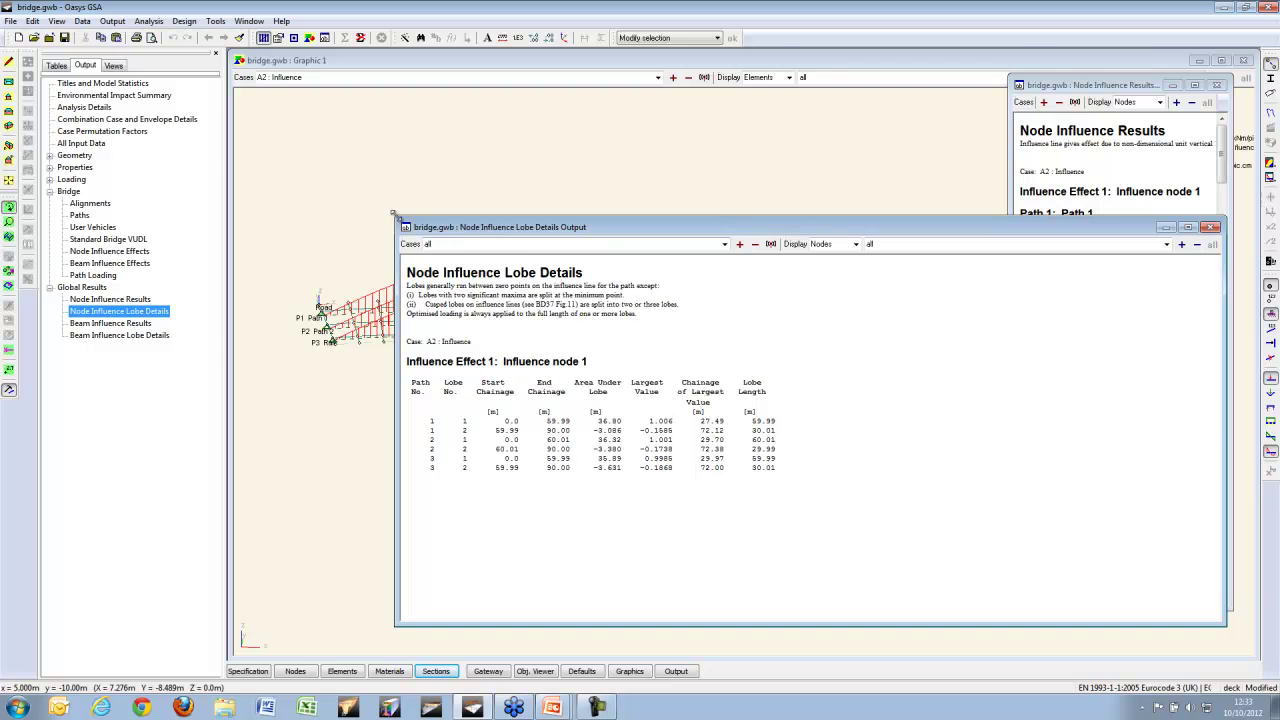
pyautogui.moveTo(470, 227); pyautogui.dragTo(349, 404)
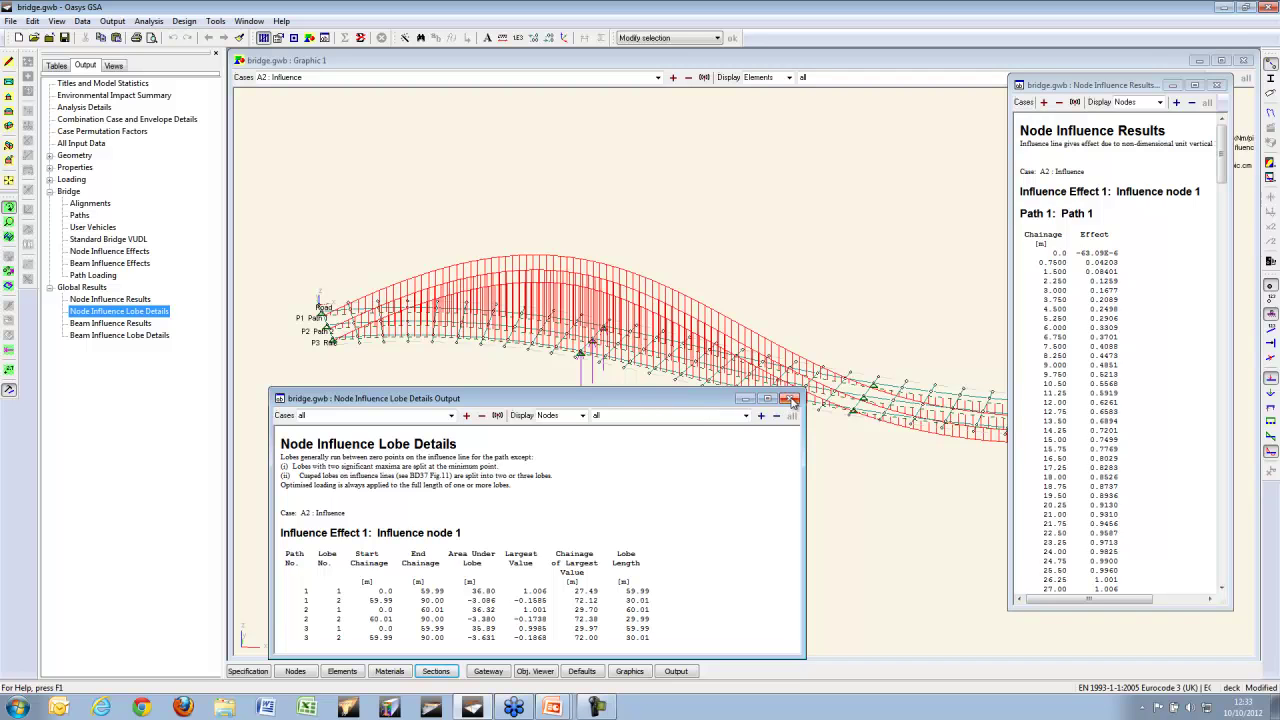
pyautogui.click(790, 399)
pyautogui.click(1219, 86)
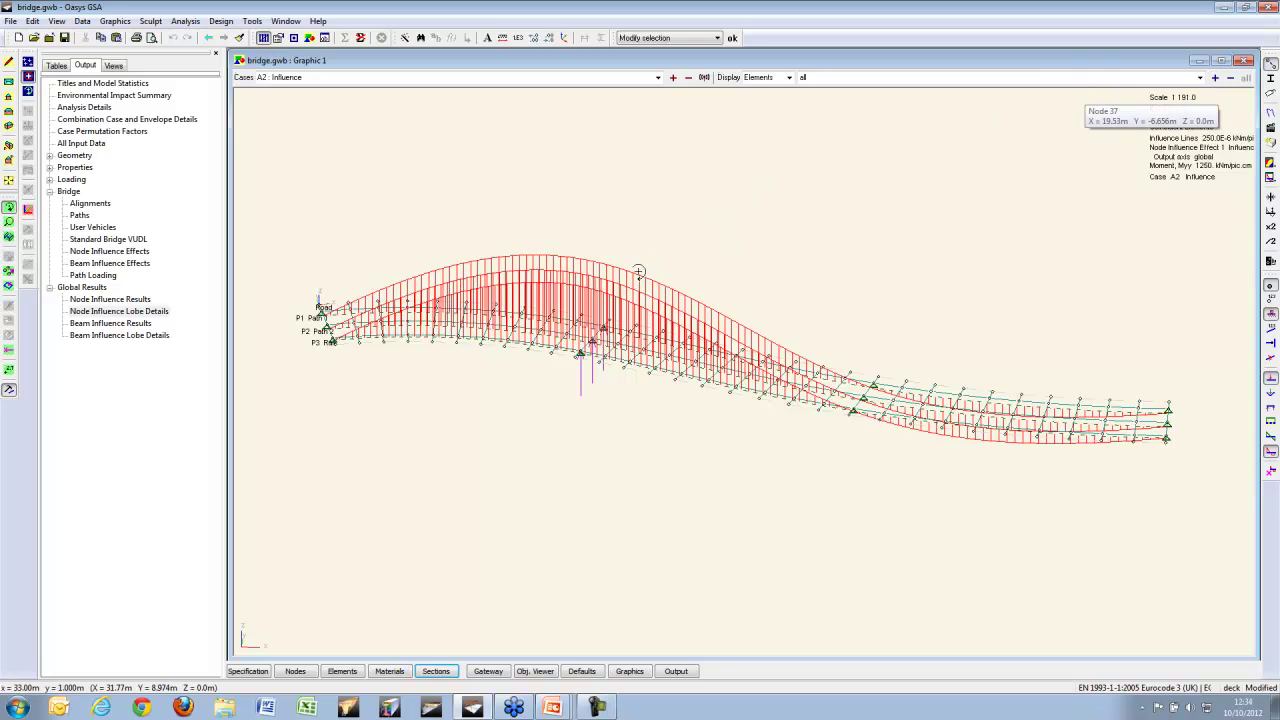
# Step: Optimise the path loading, appending the results to the existing static bridge loads
pyautogui.click(252, 21)
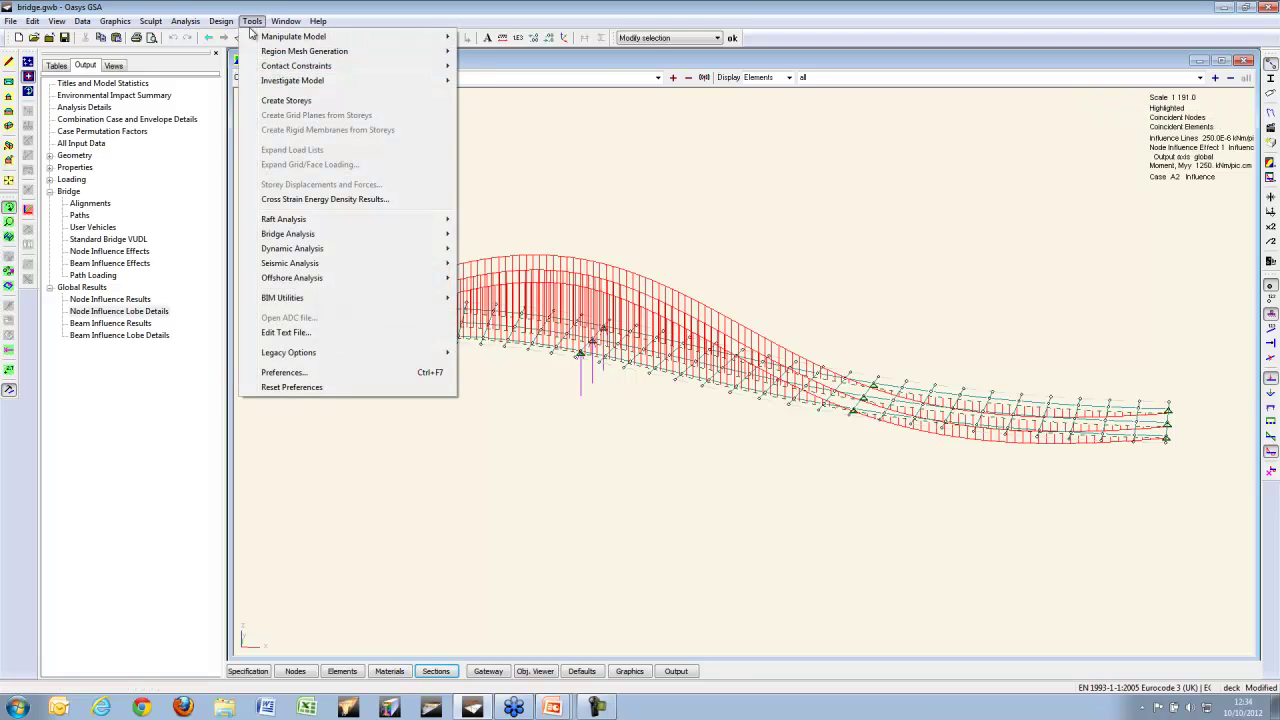
pyautogui.moveTo(300, 234)
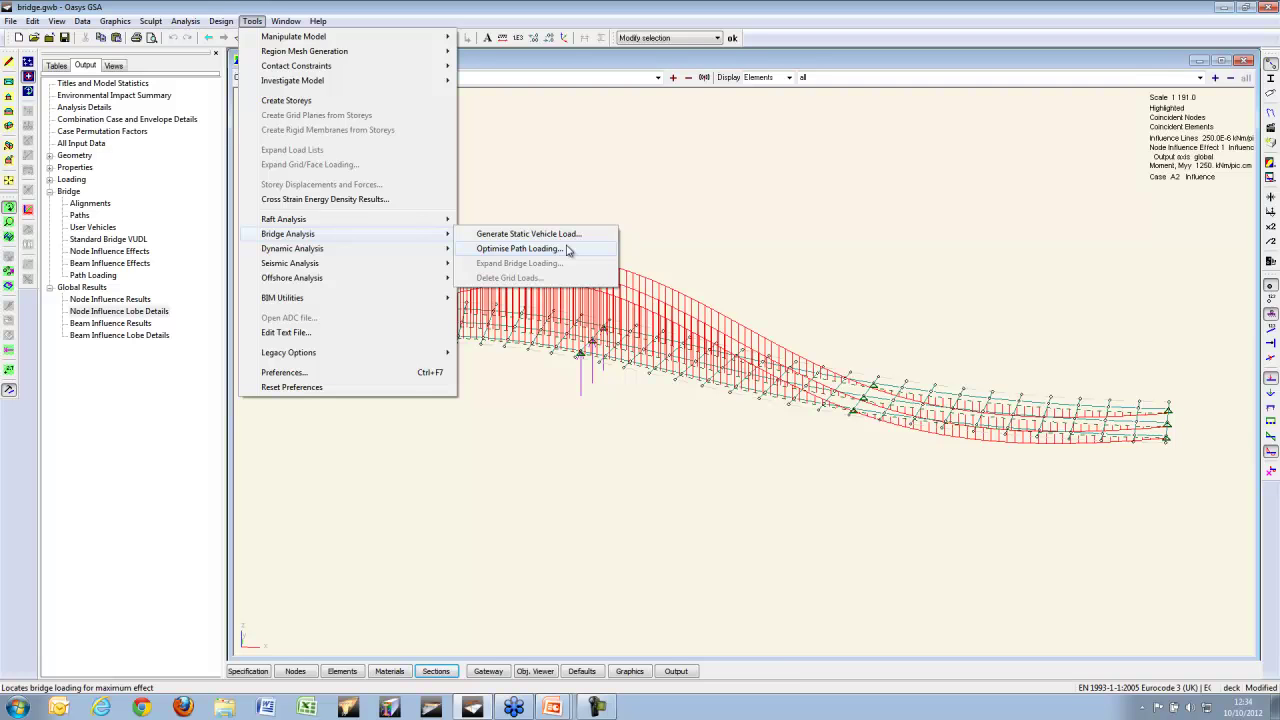
pyautogui.click(567, 249)
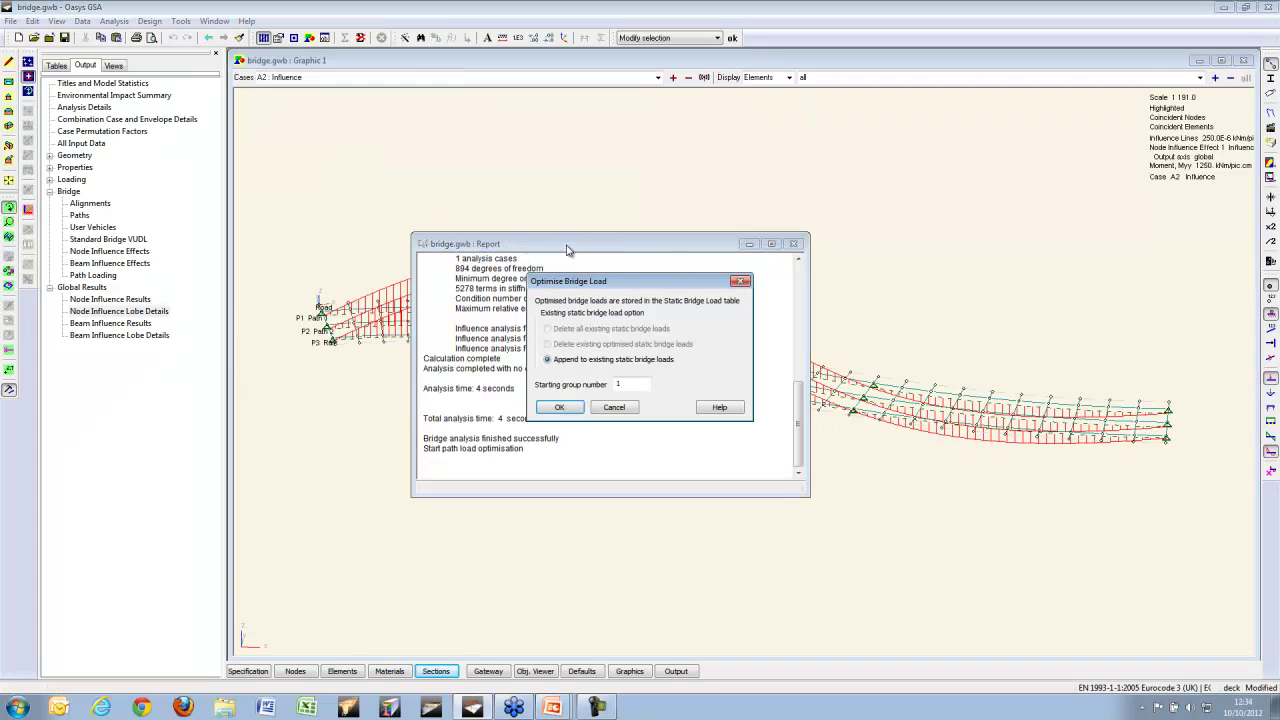
pyautogui.click(561, 408)
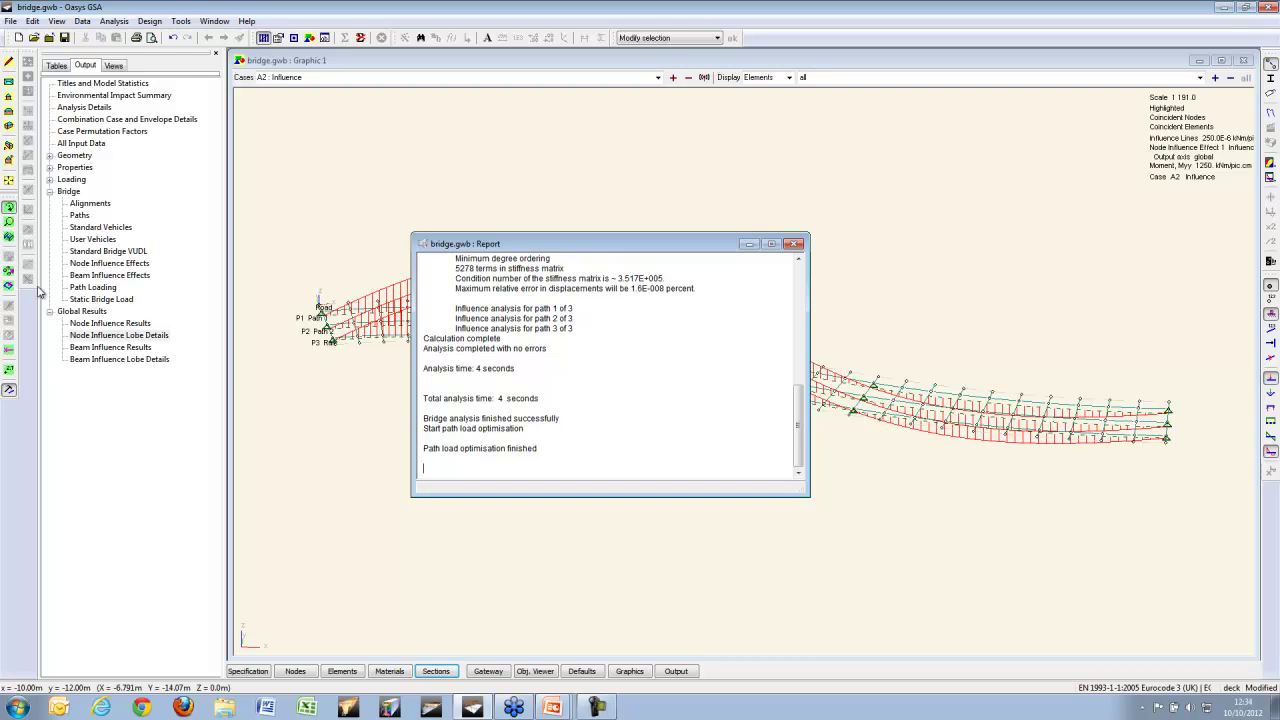
# Step: Show the Tables list with the Properties and Loading branches collapsed
pyautogui.click(56, 65)
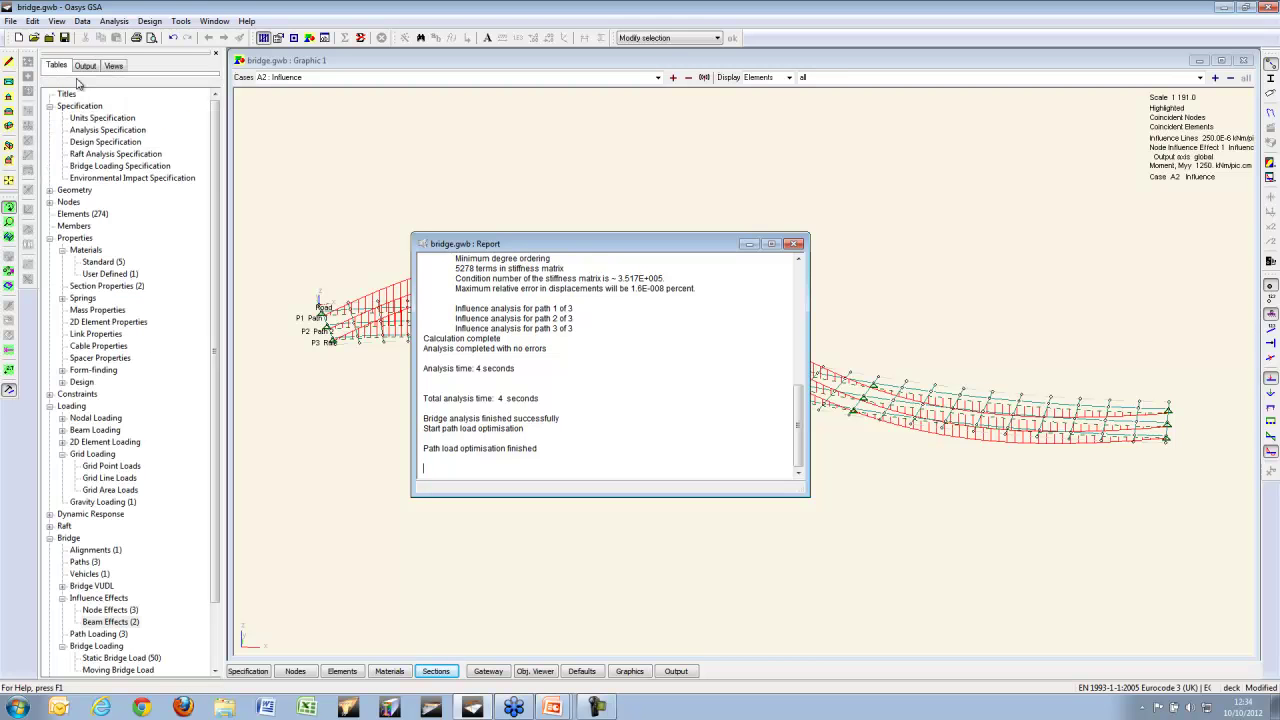
pyautogui.click(49, 238)
pyautogui.click(49, 262)
# Step: Open the Static Bridge Load table, enlarge it, and delete records 44 to 50
pyautogui.doubleClick(113, 418)
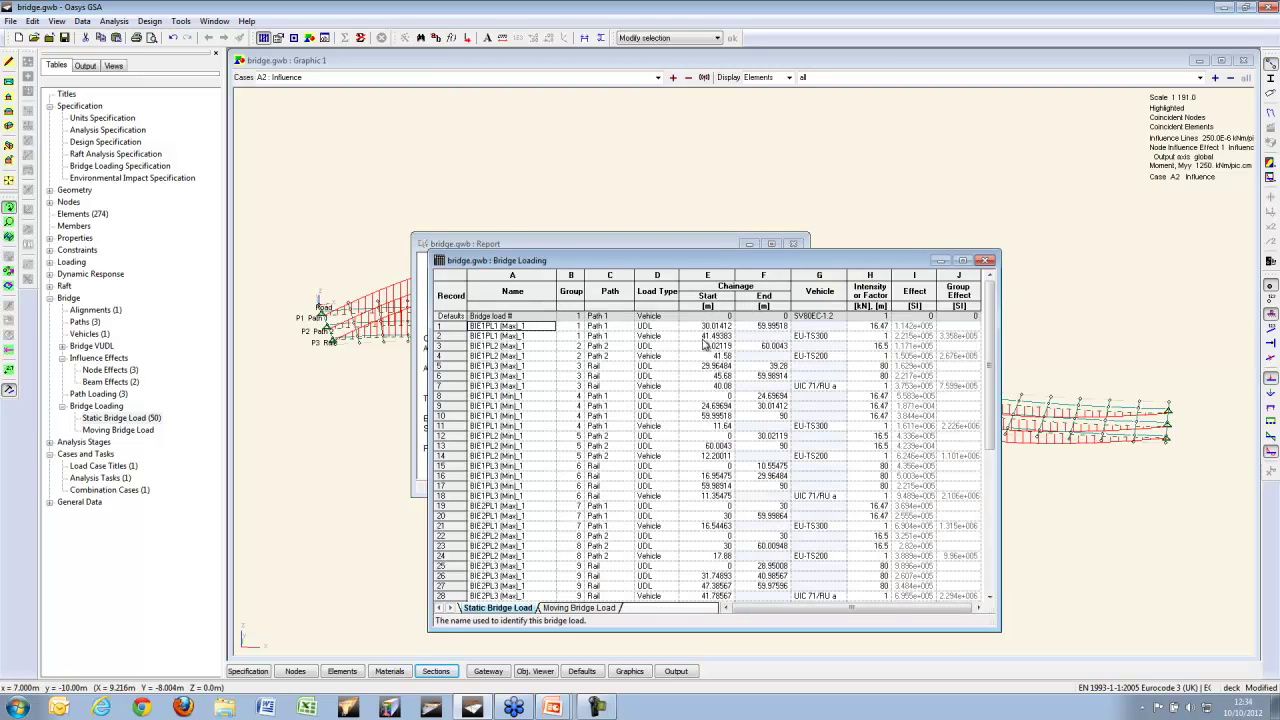
pyautogui.moveTo(611, 253); pyautogui.dragTo(565, 60)
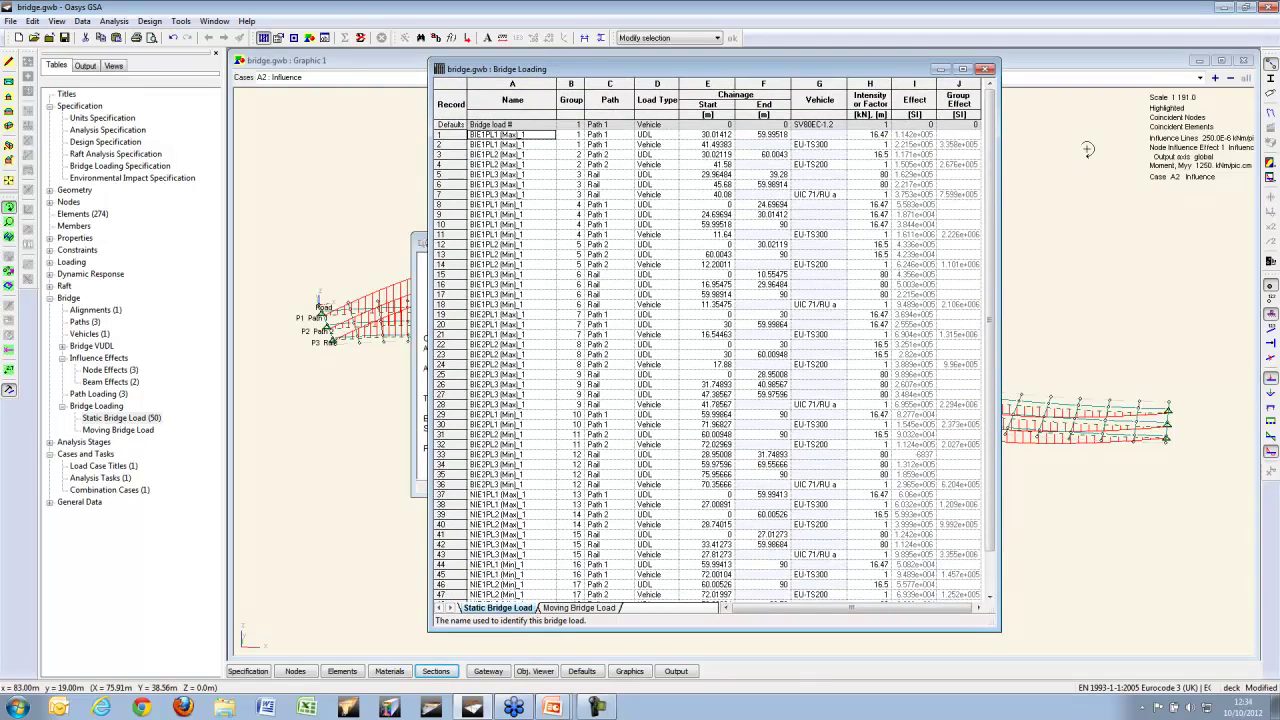
pyautogui.scroll(-2, 994, 160)
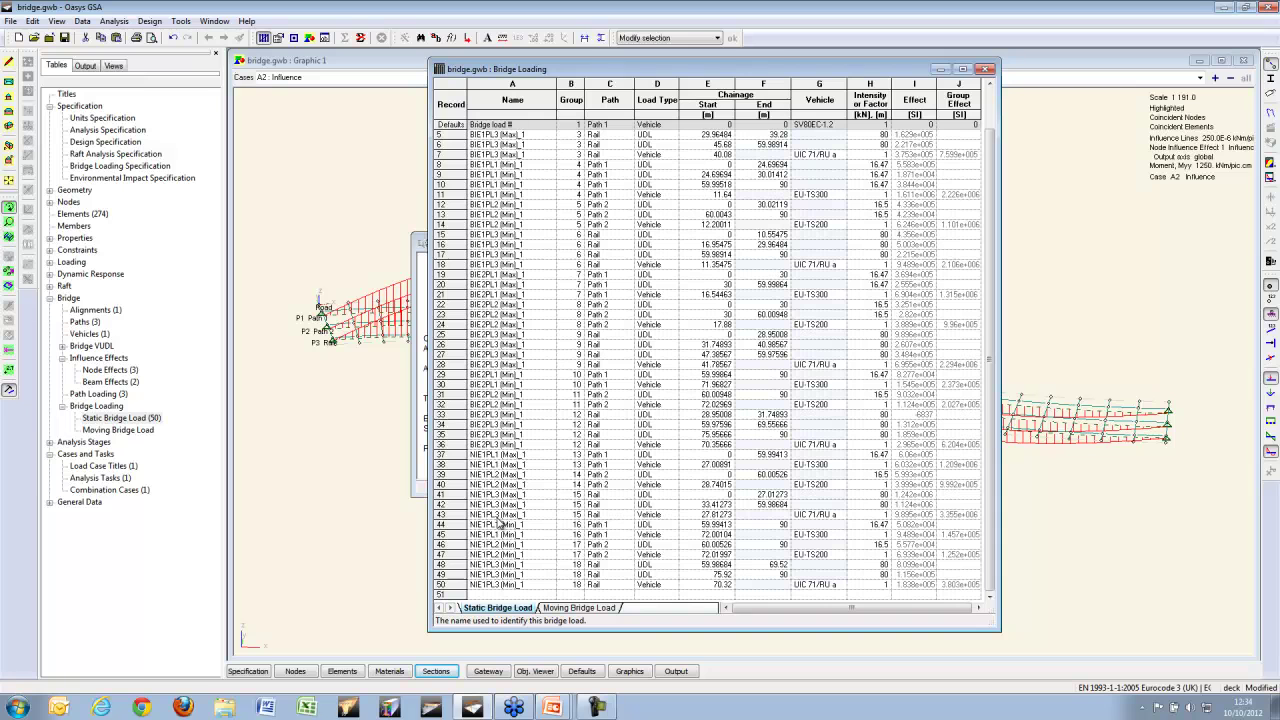
pyautogui.moveTo(463, 524); pyautogui.dragTo(457, 585)
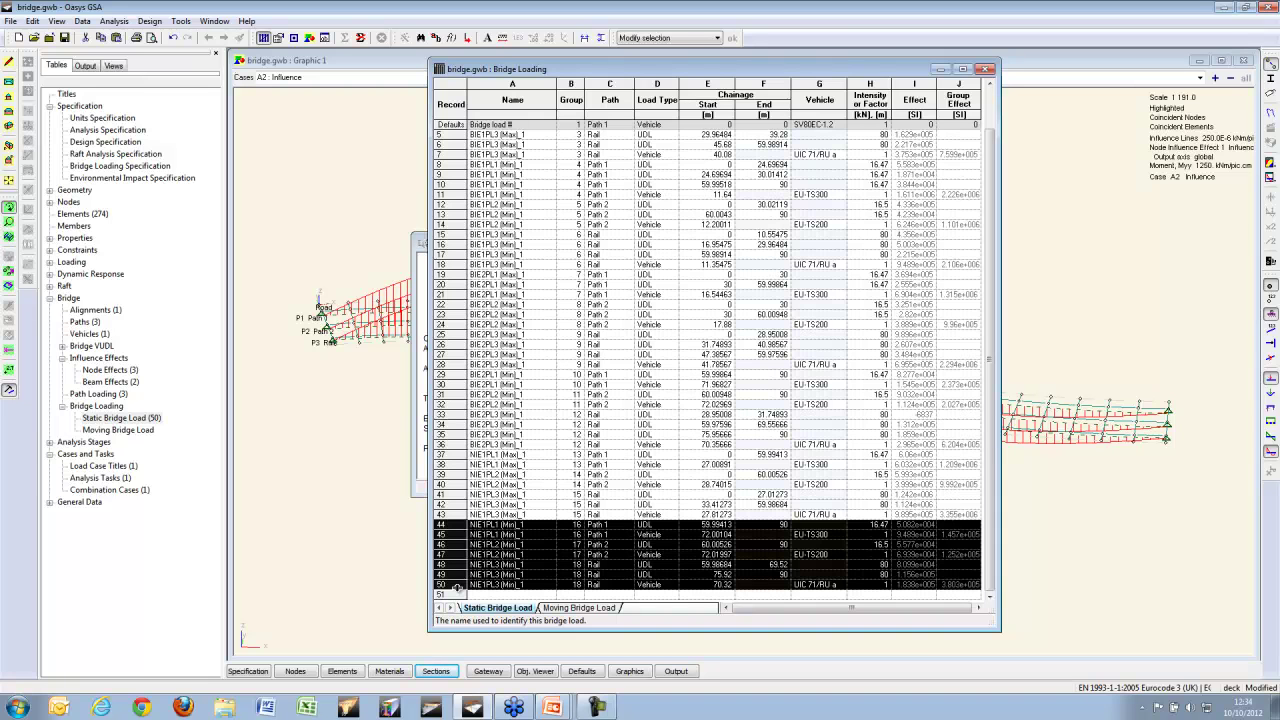
pyautogui.press('Delete')
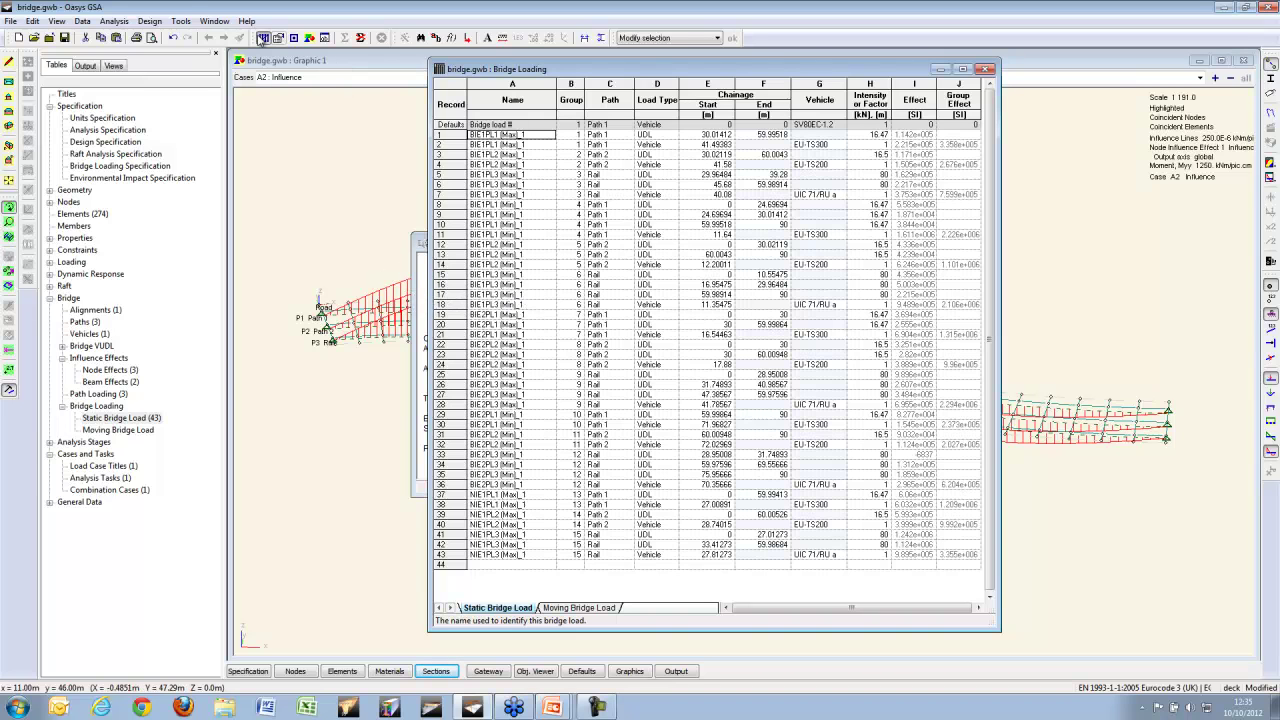
# Step: Expand the static bridge loading into load cases starting at case 2
pyautogui.click(180, 21)
pyautogui.moveTo(257, 240)
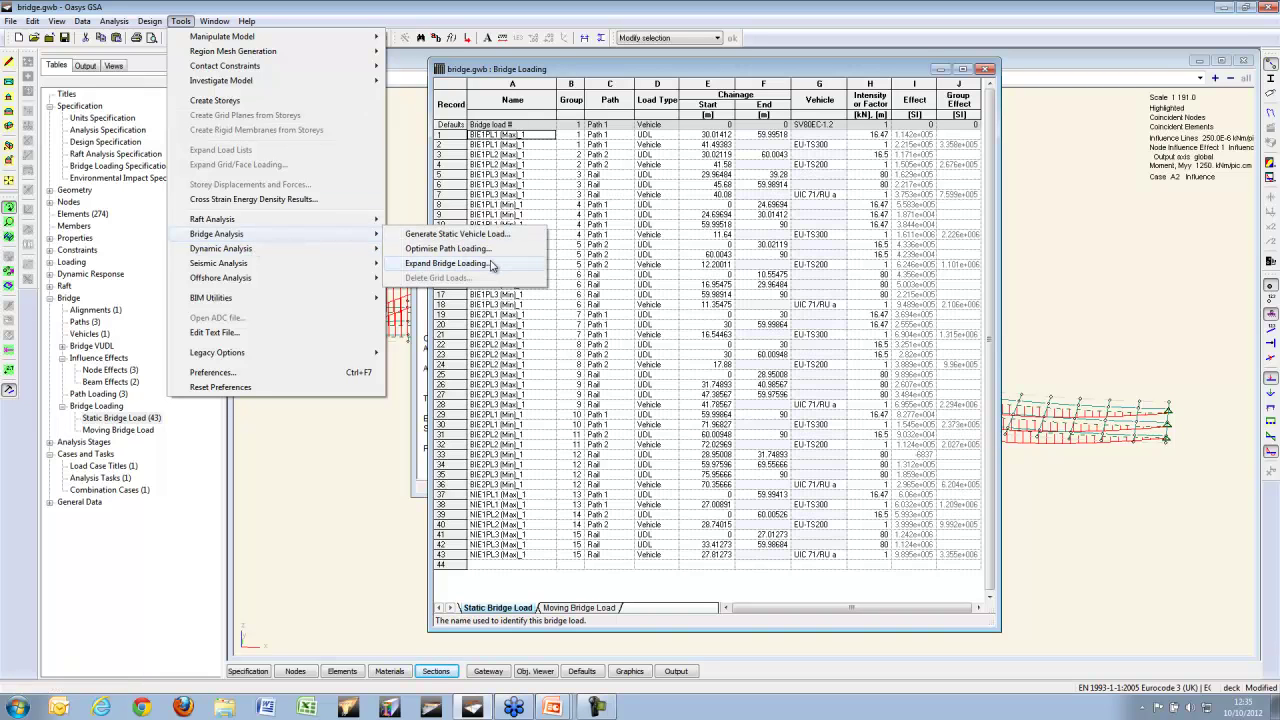
pyautogui.click(492, 264)
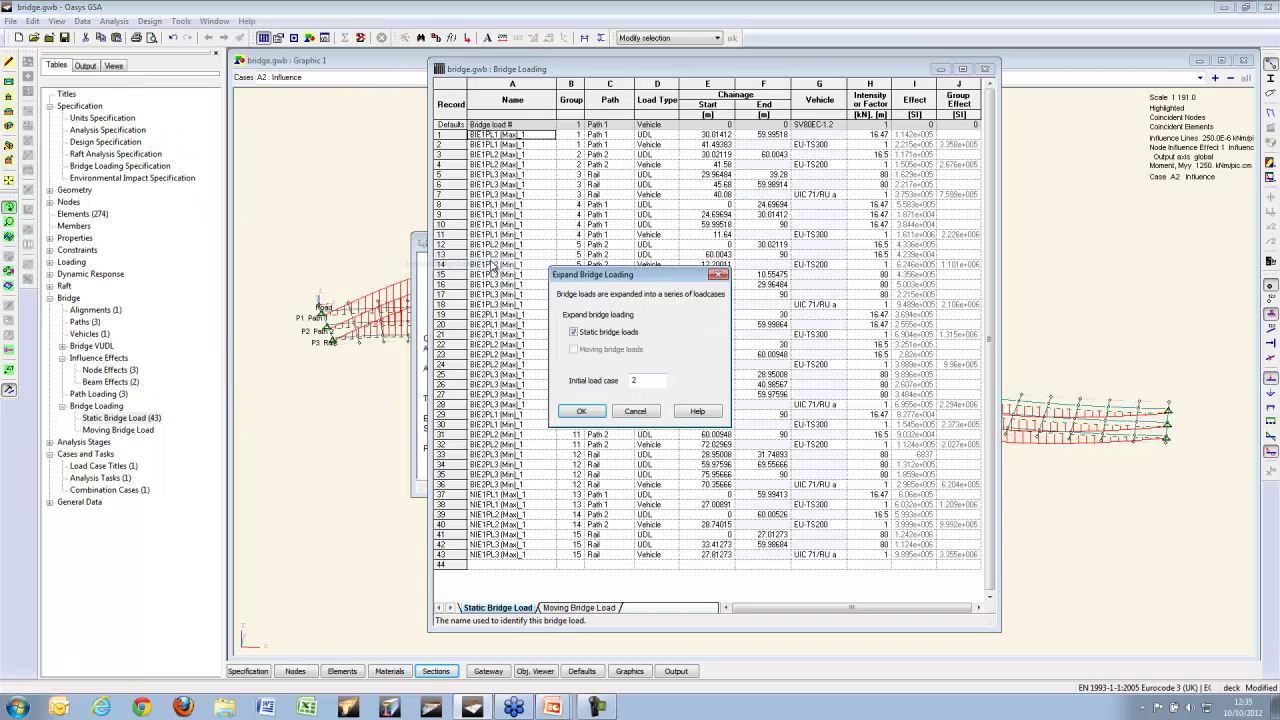
pyautogui.click(590, 415)
pyautogui.click(337, 179)
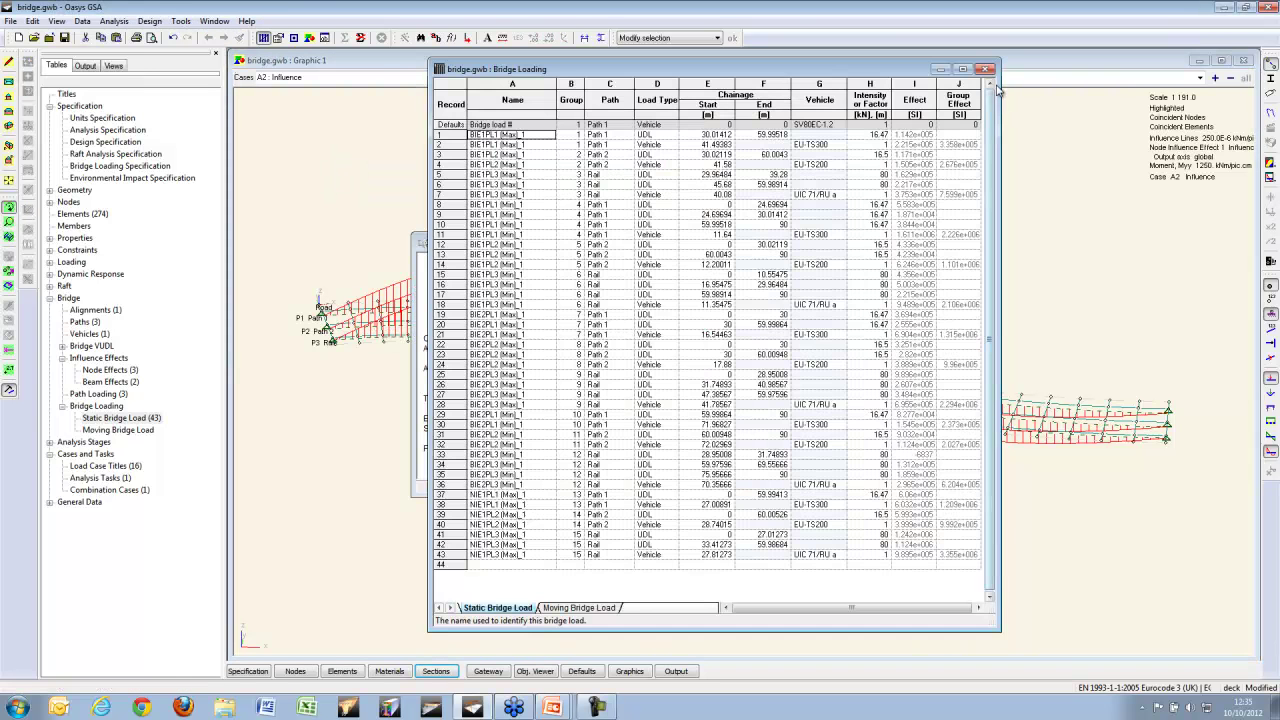
pyautogui.click(795, 244)
# Step: Display load case L2 on the deck and step through the cases up to L15
pyautogui.click(658, 77)
pyautogui.click(427, 99)
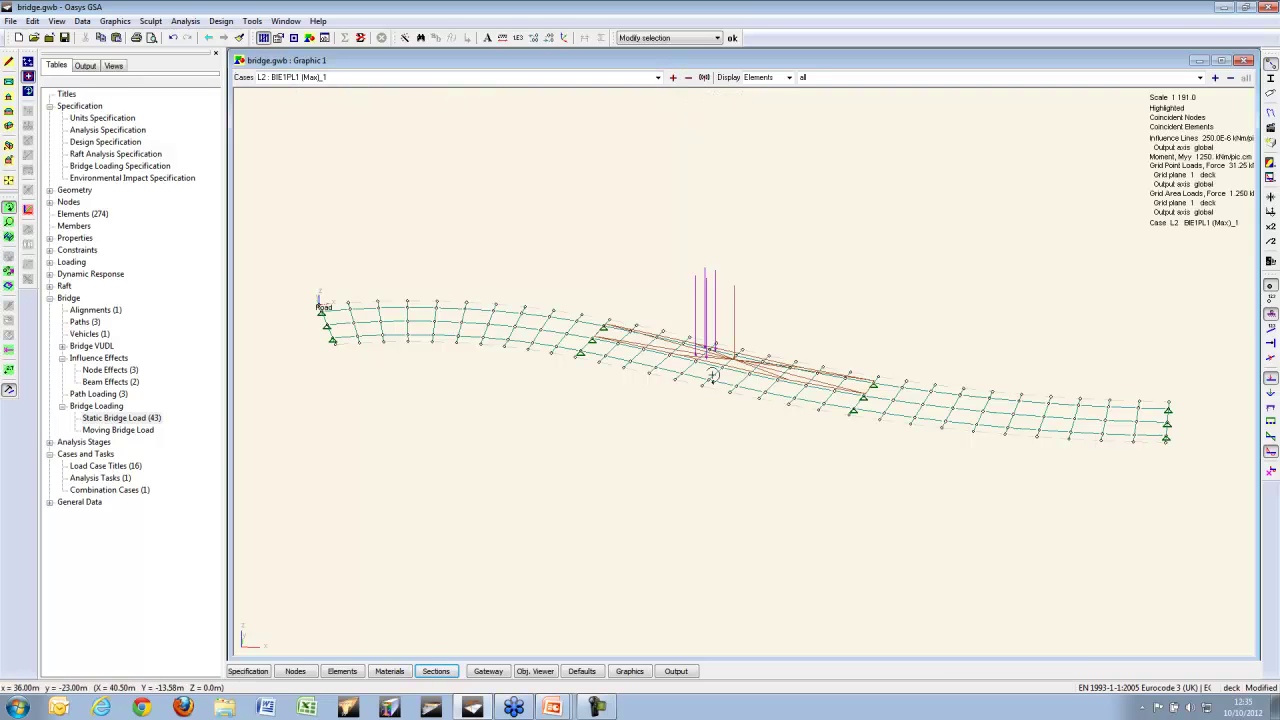
pyautogui.click(673, 77)
pyautogui.click(673, 77)
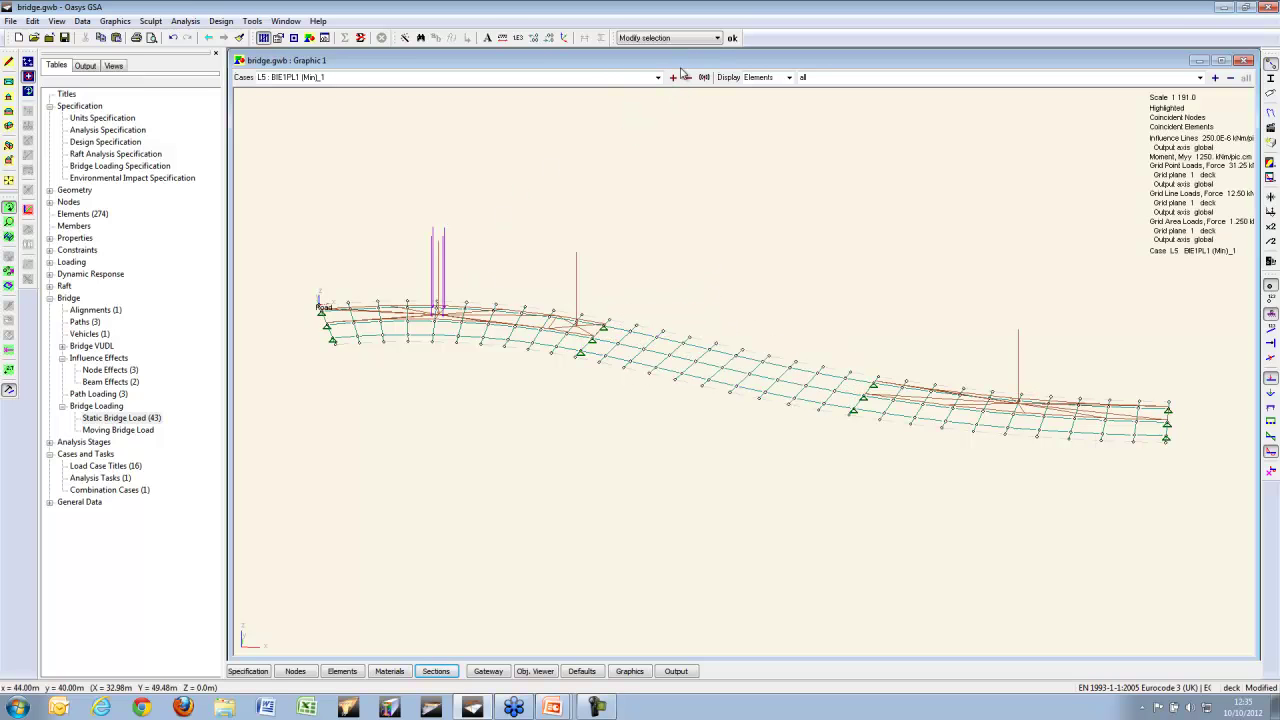
pyautogui.click(673, 77)
pyautogui.click(673, 77)
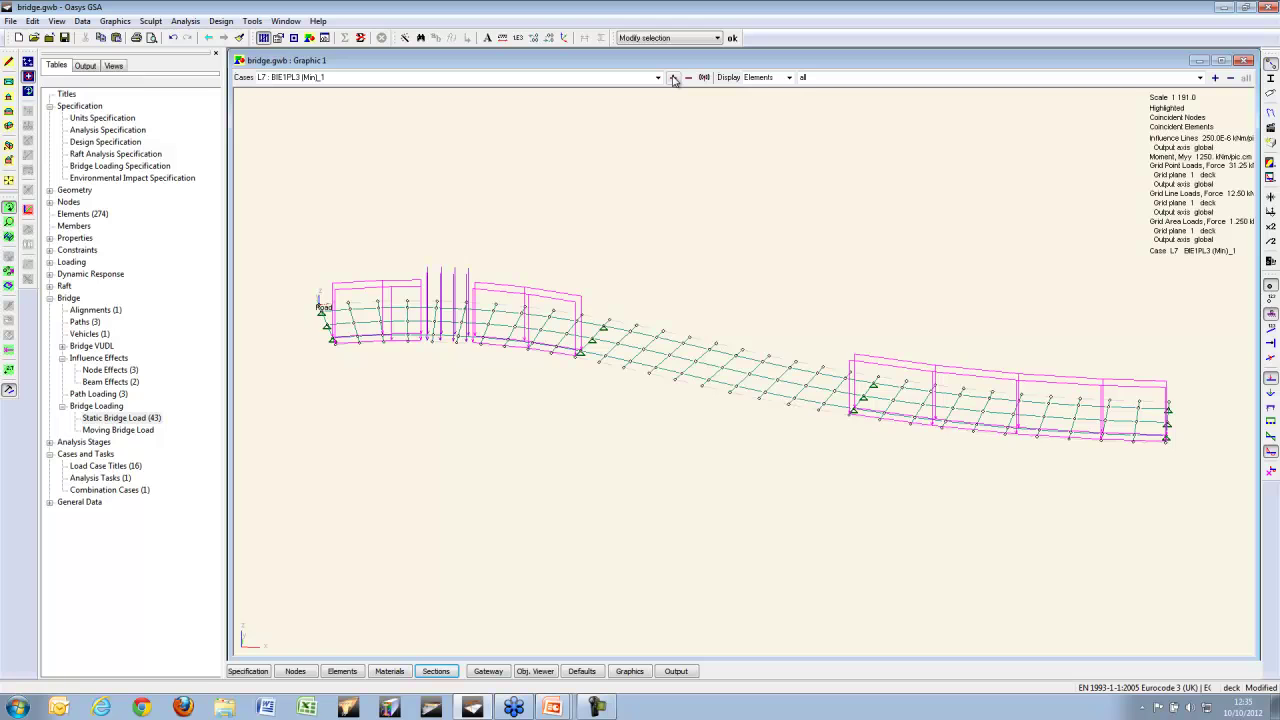
pyautogui.click(673, 77)
pyautogui.click(673, 77)
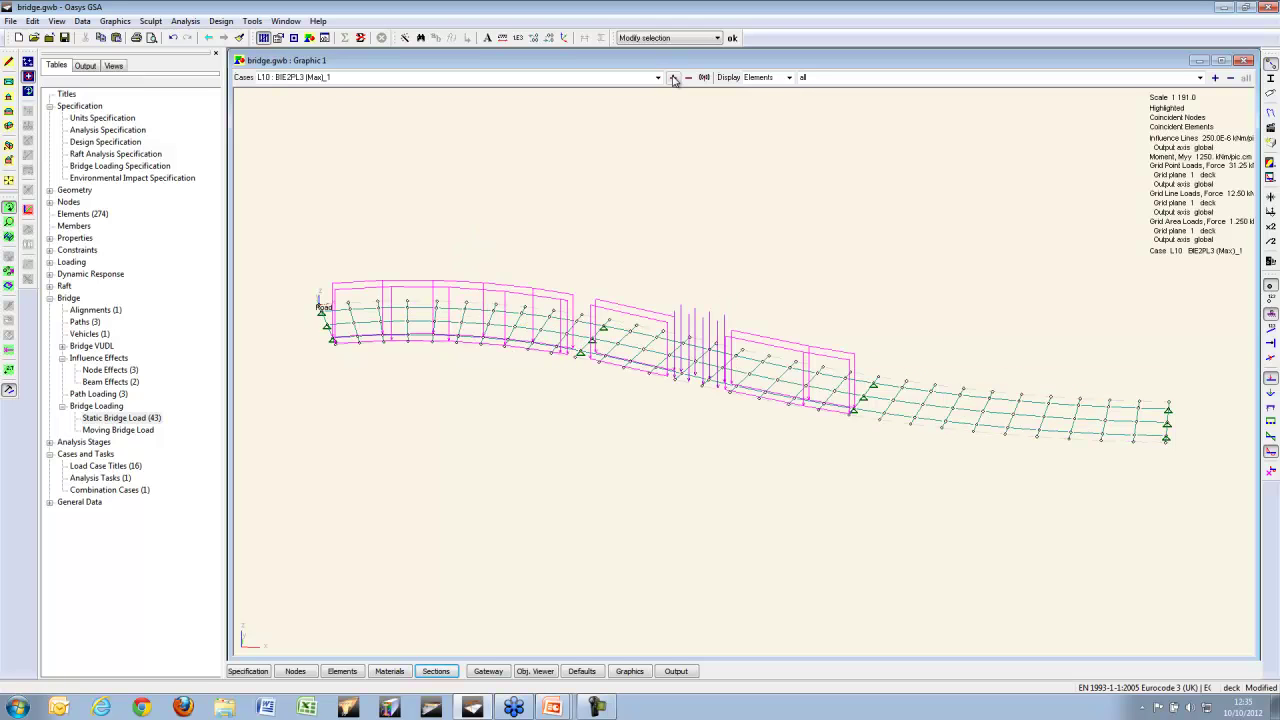
pyautogui.click(673, 77)
pyautogui.click(673, 77)
pyautogui.click(673, 77)
pyautogui.click(673, 77)
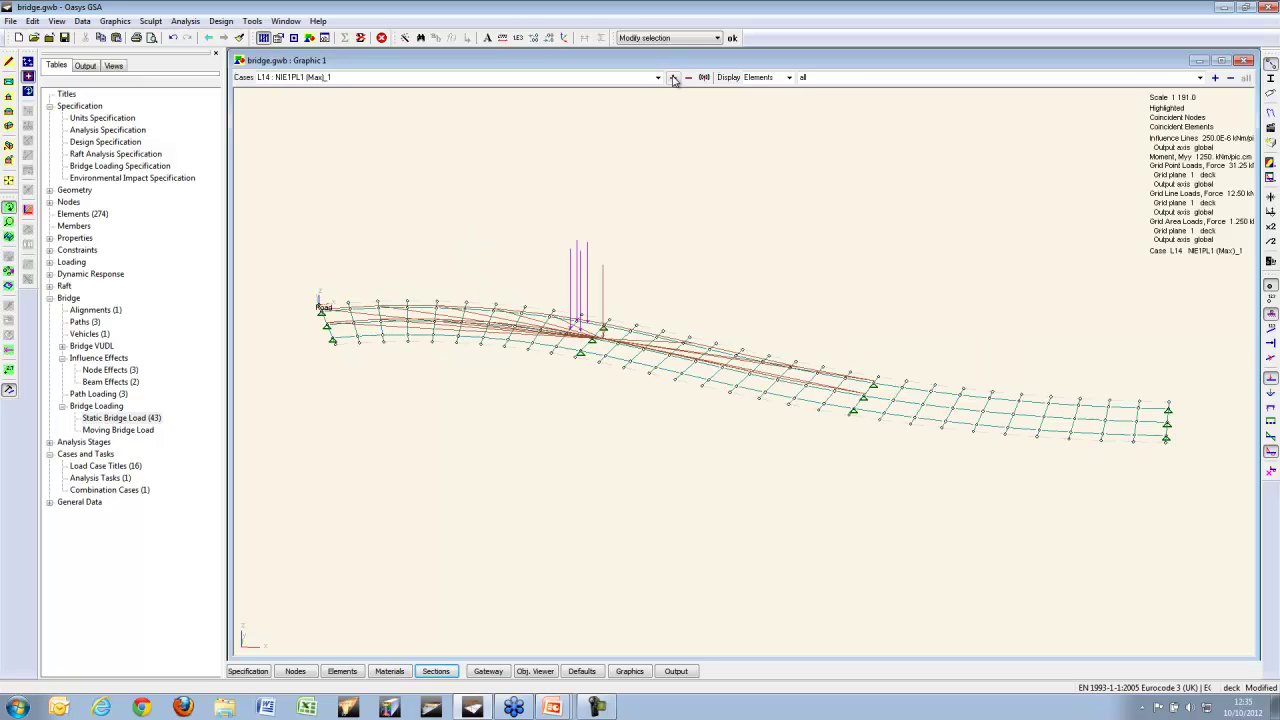
pyautogui.click(673, 77)
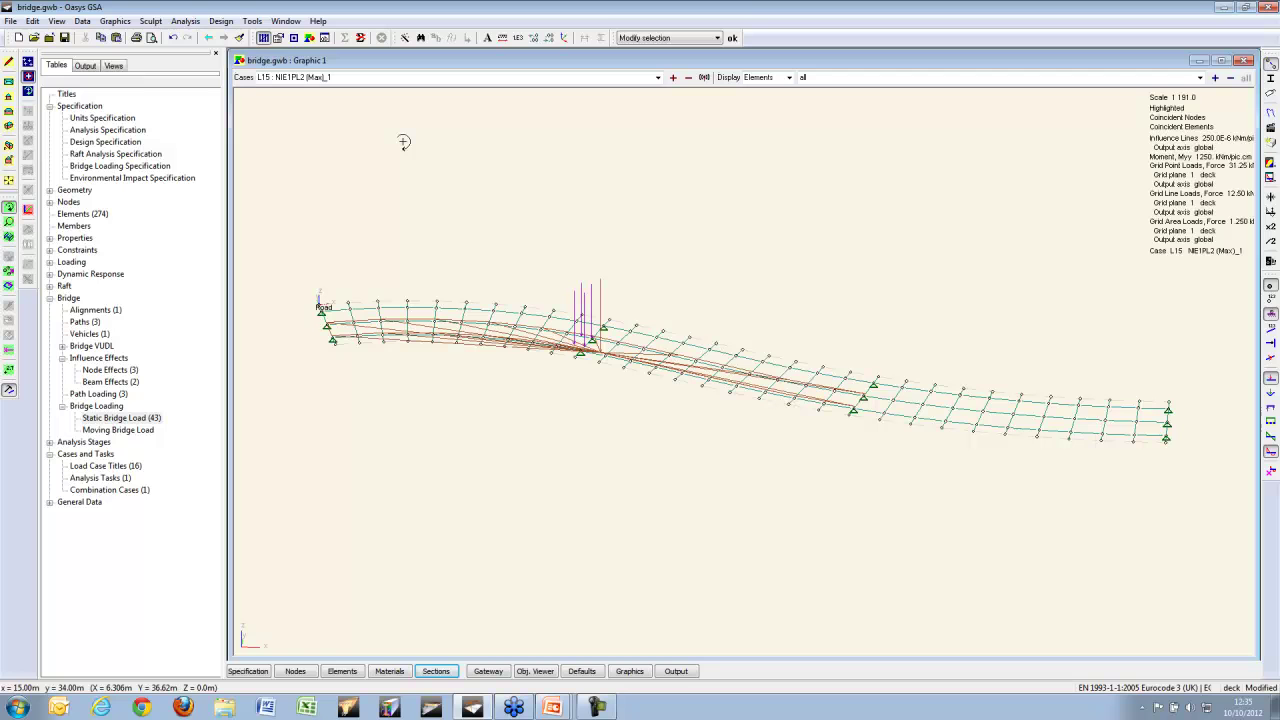
# Step: Create and run a new analysis task with default cases generated from load cases L1 to L16
pyautogui.click(183, 21)
pyautogui.click(210, 36)
pyautogui.click(666, 506)
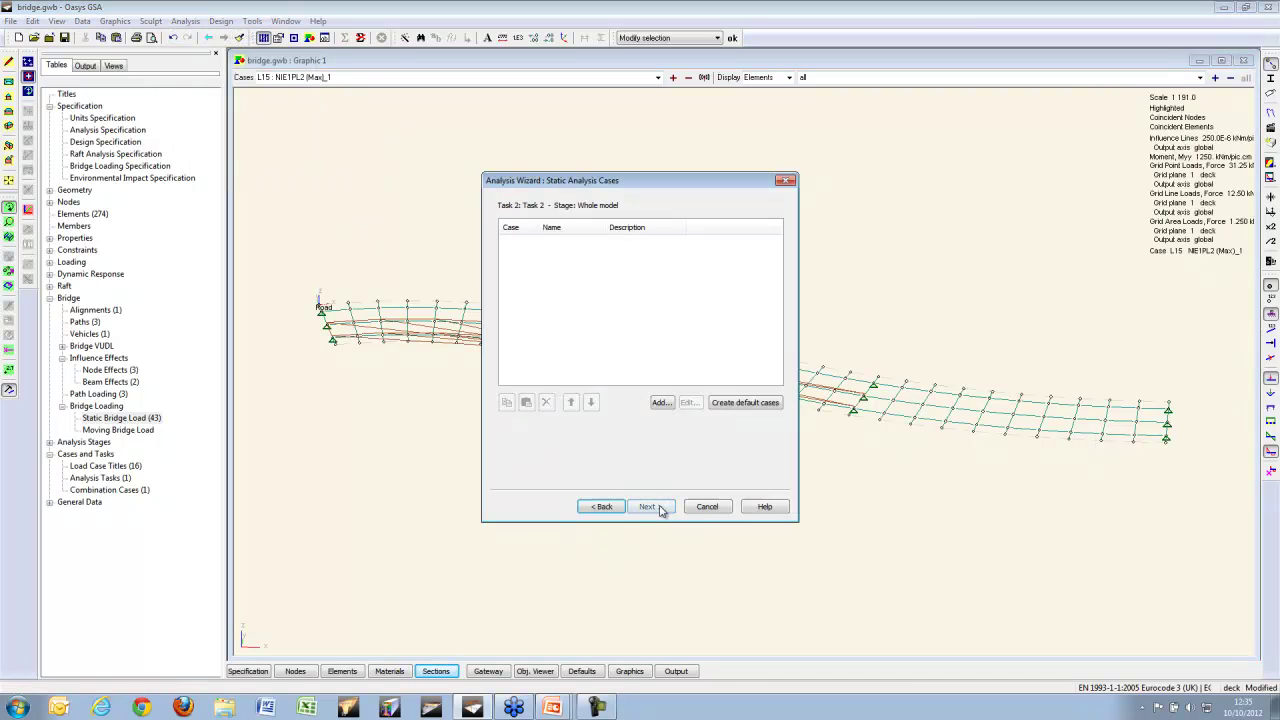
pyautogui.click(722, 401)
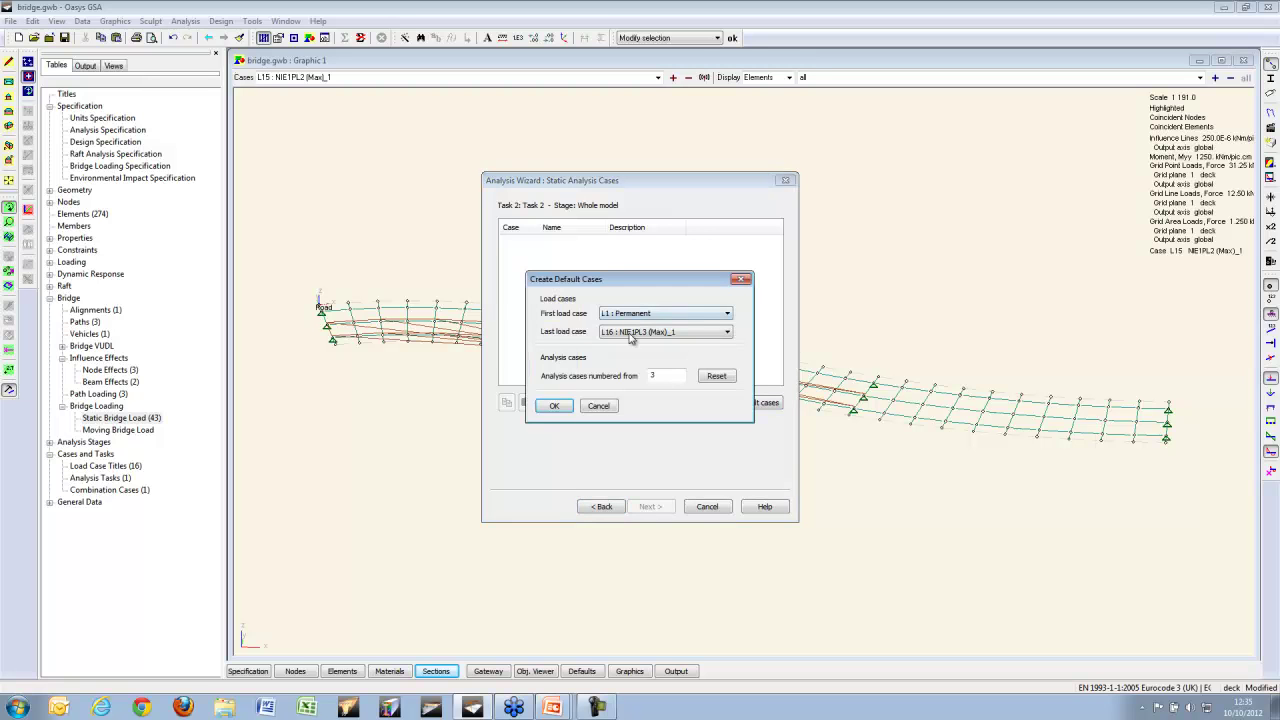
pyautogui.click(552, 408)
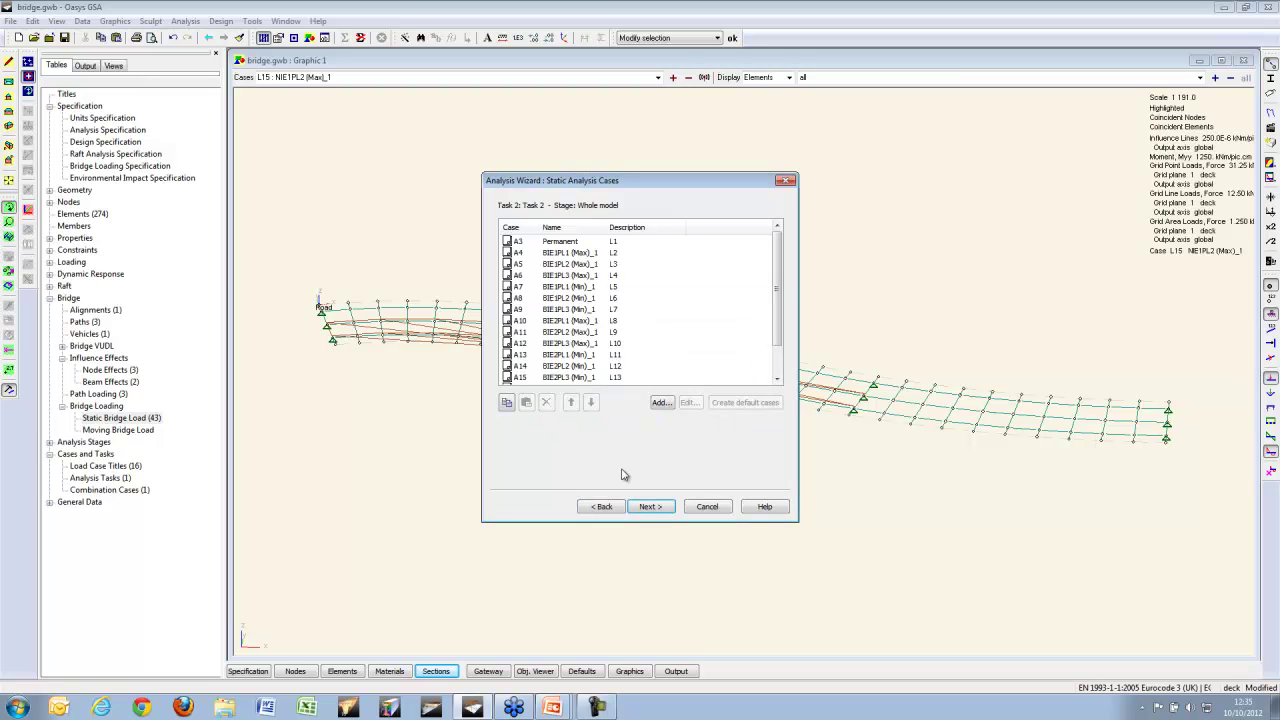
pyautogui.click(645, 506)
pyautogui.click(652, 506)
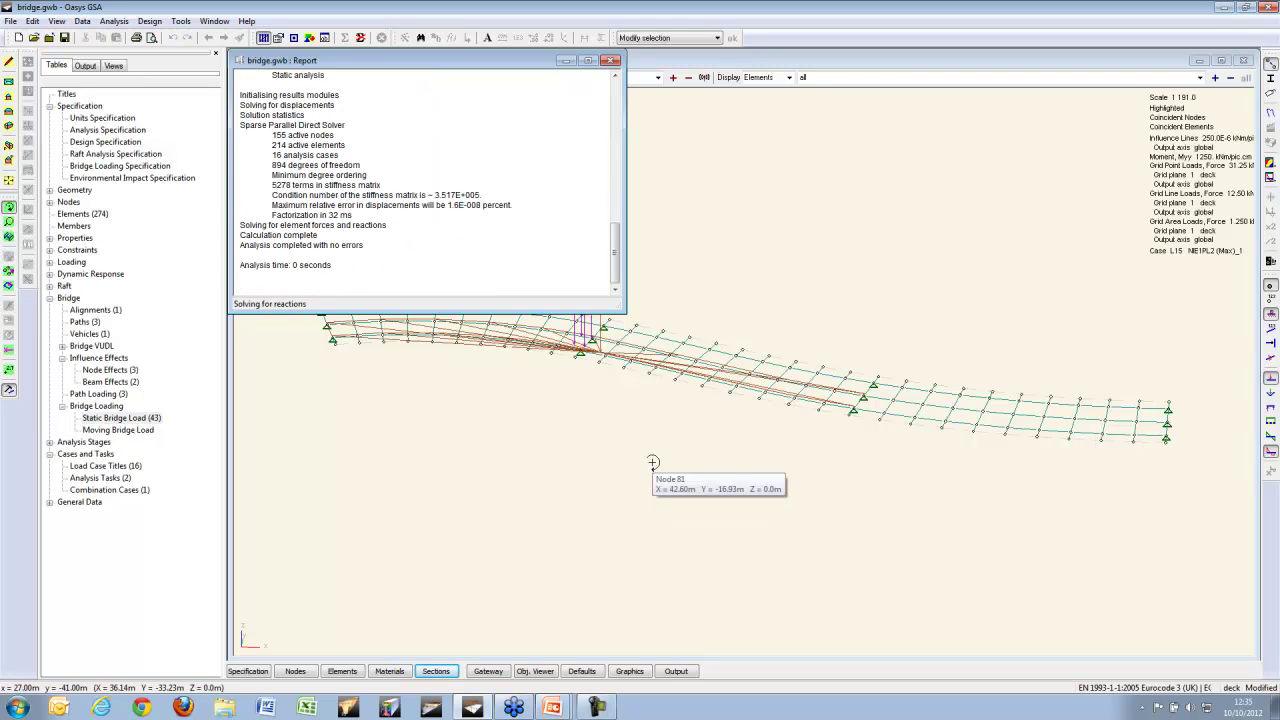
# Step: Show analysis case A4 results on the deck, stepping forward and back to case A12
pyautogui.click(697, 63)
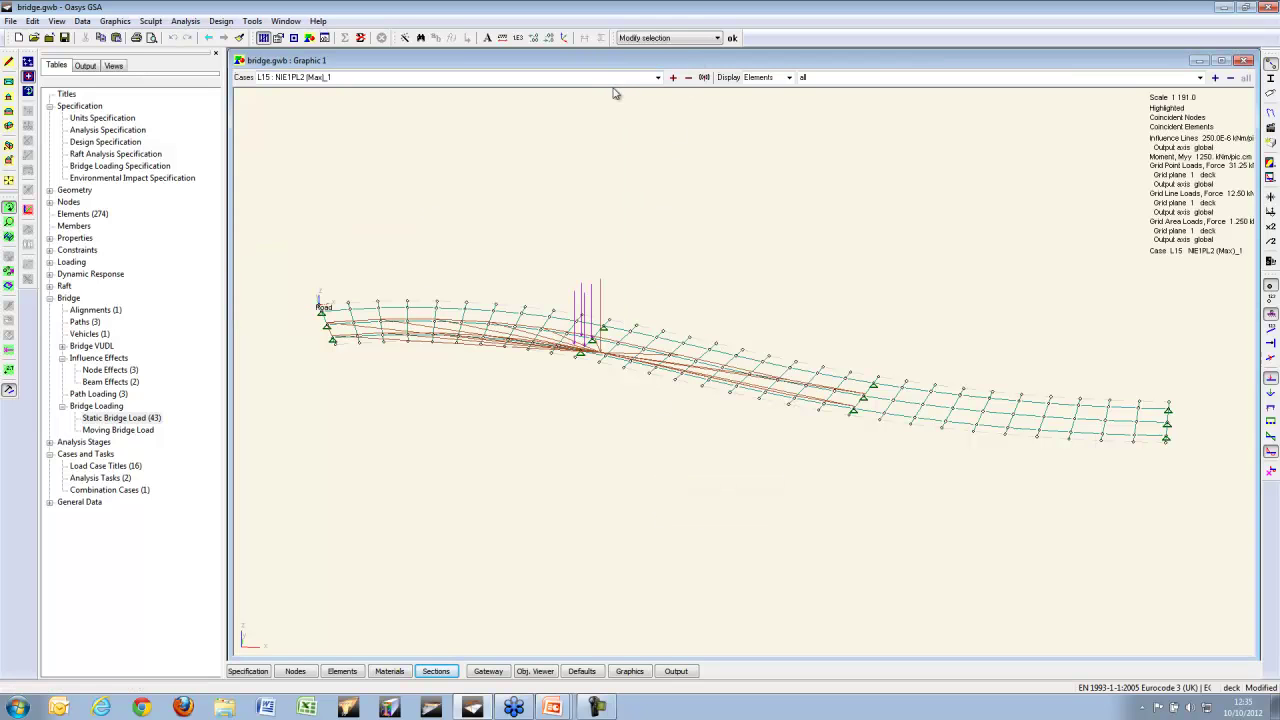
pyautogui.click(658, 77)
pyautogui.click(435, 205)
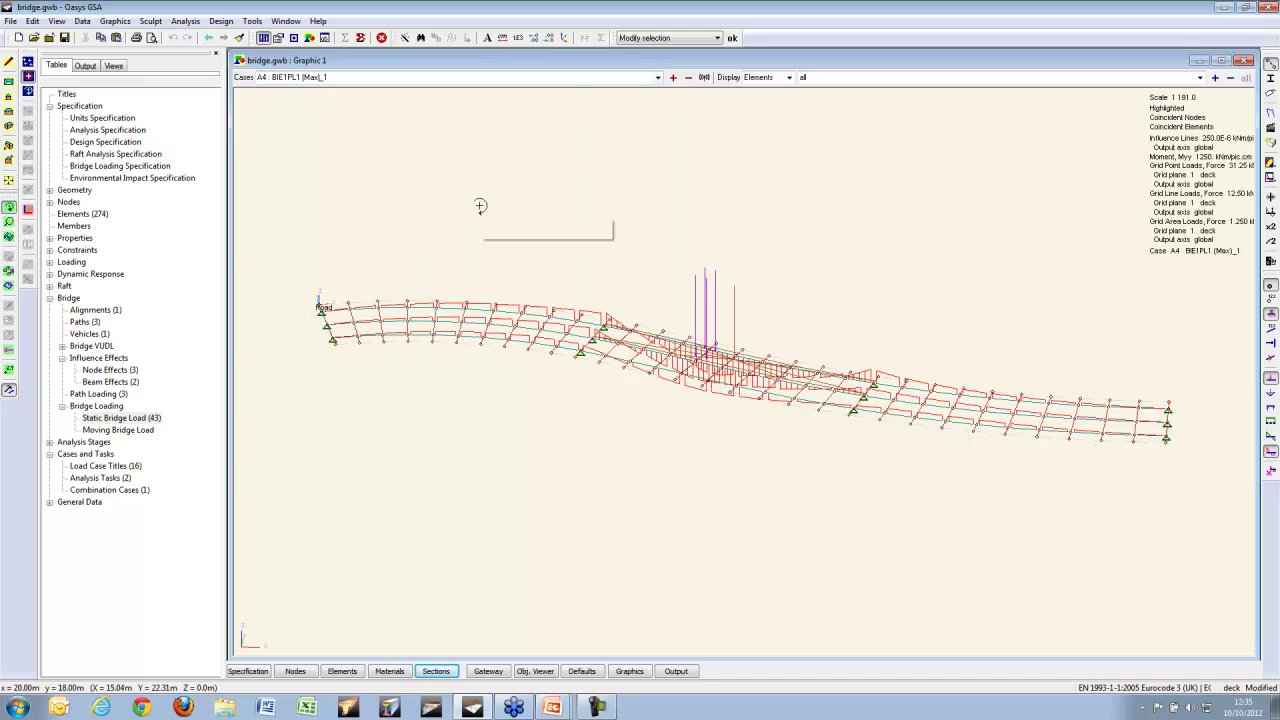
pyautogui.click(673, 77)
pyautogui.click(673, 77)
pyautogui.click(673, 77)
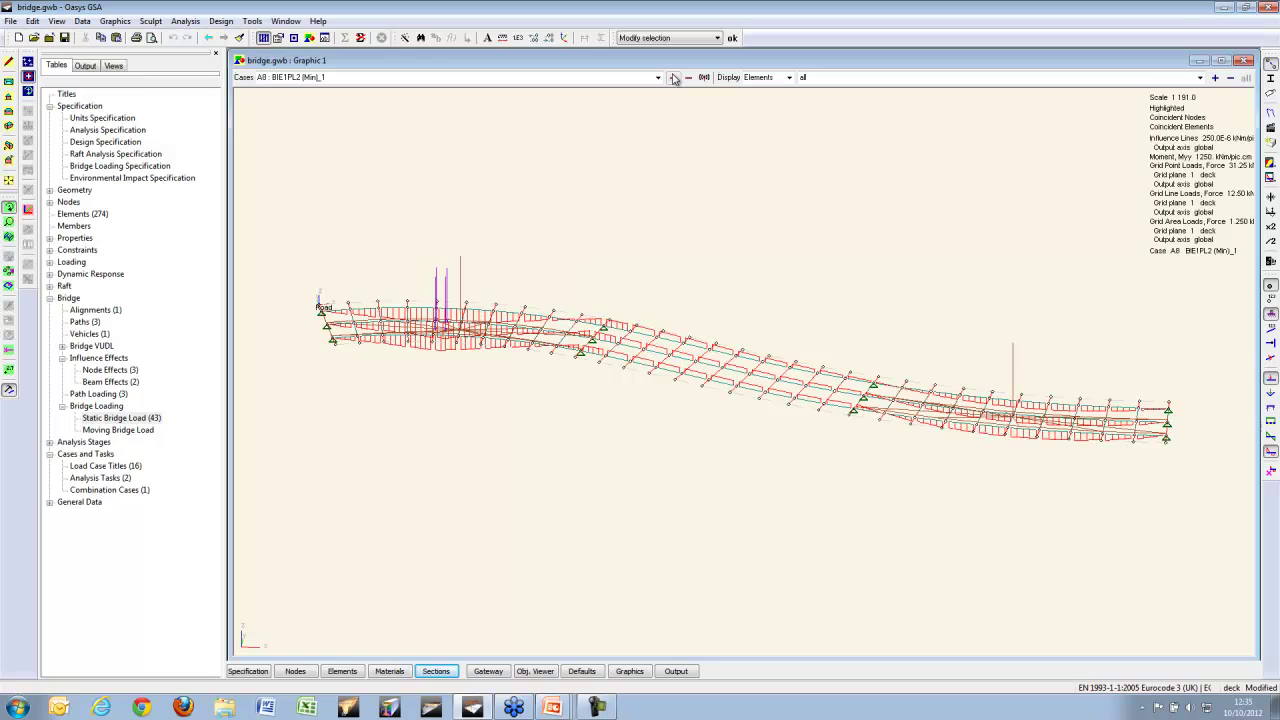
pyautogui.click(673, 77)
pyautogui.click(673, 77)
pyautogui.click(673, 77)
pyautogui.click(673, 77)
pyautogui.click(673, 77)
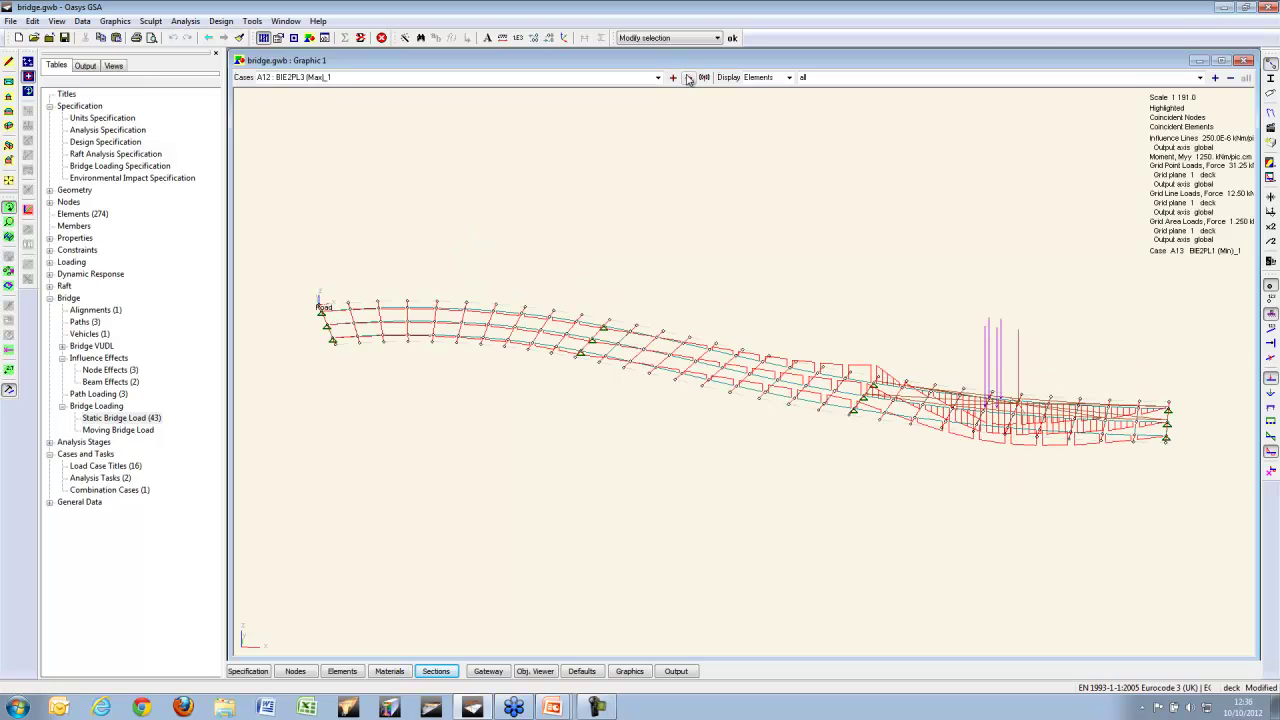
pyautogui.click(688, 78)
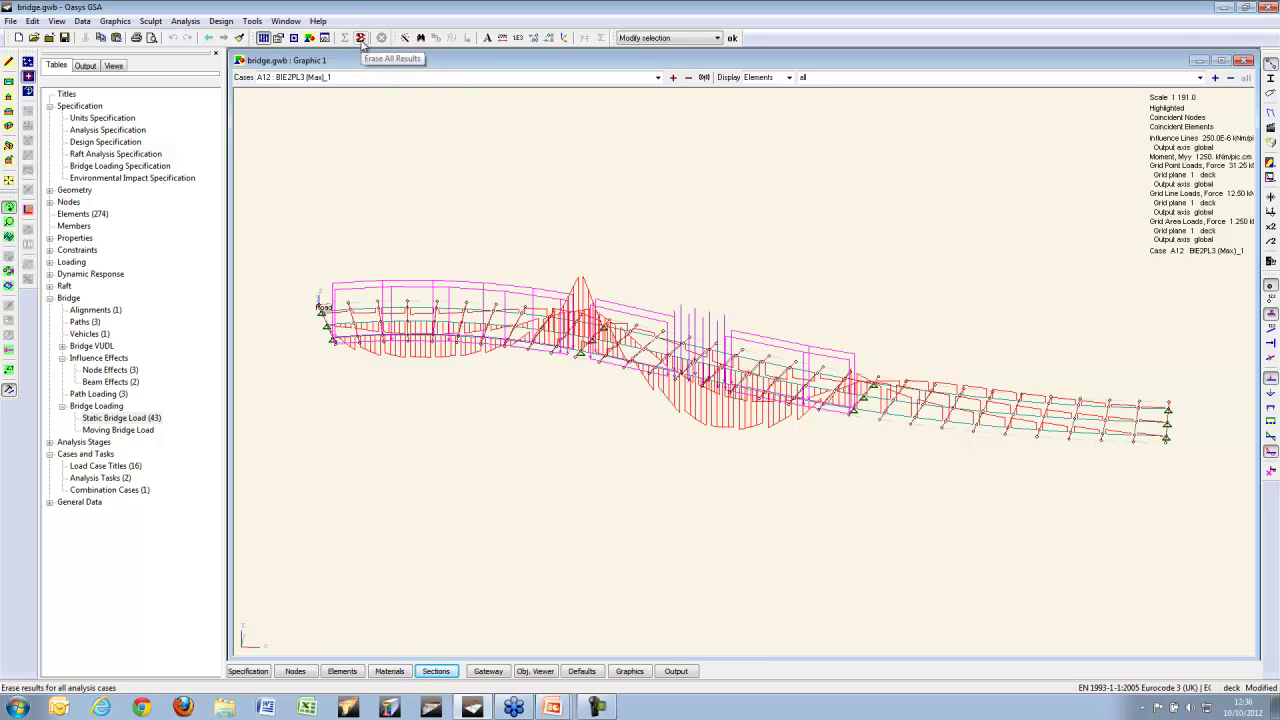
# Step: Erase all analysis results from the model
pyautogui.click(361, 40)
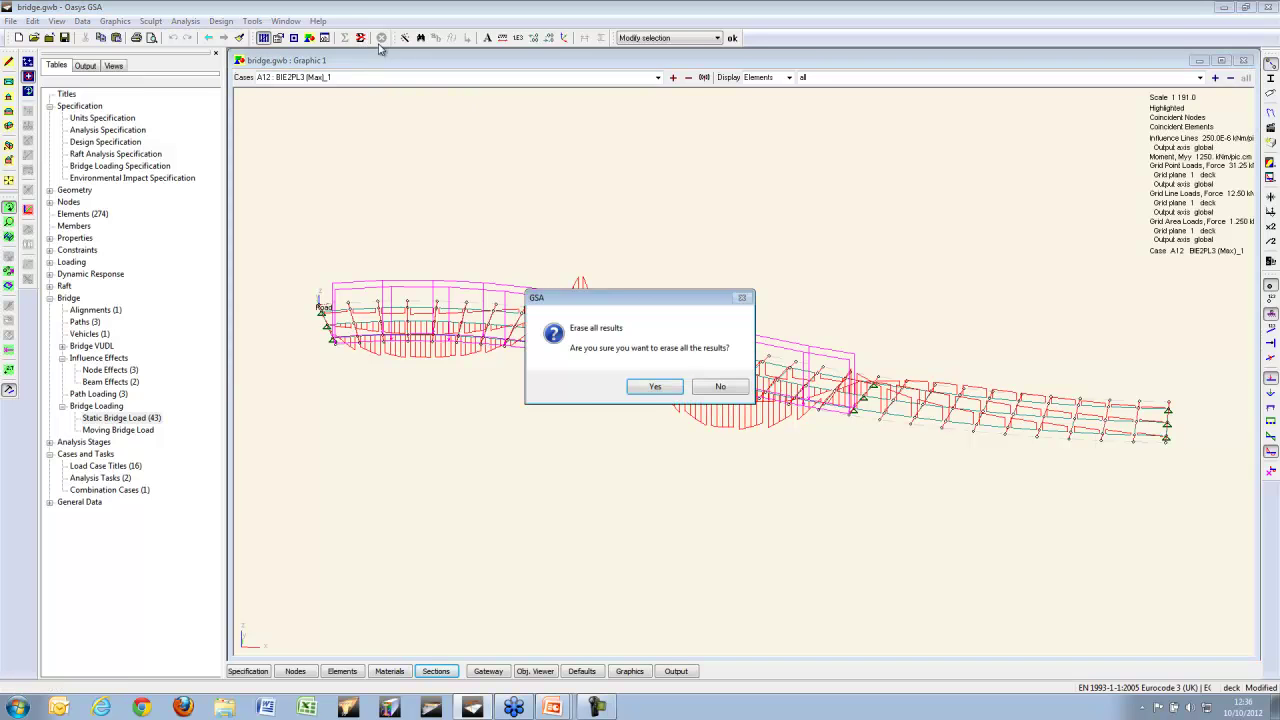
pyautogui.click(656, 393)
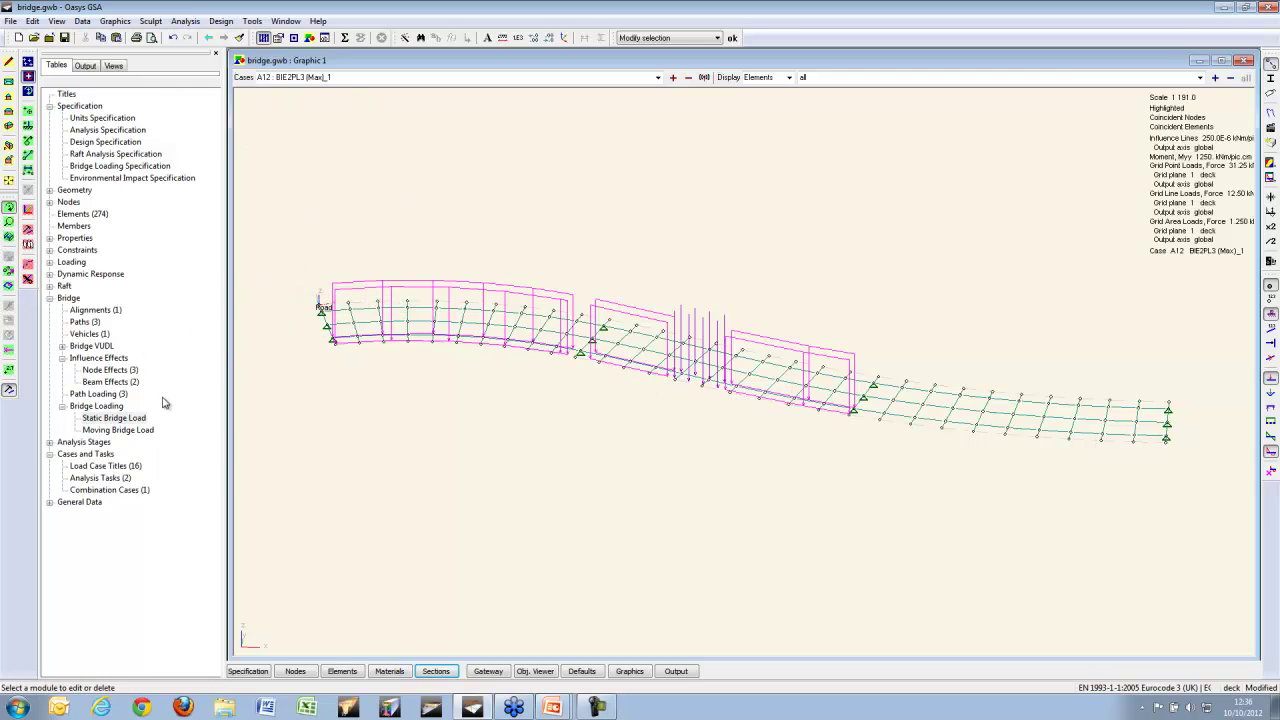
pyautogui.click(50, 262)
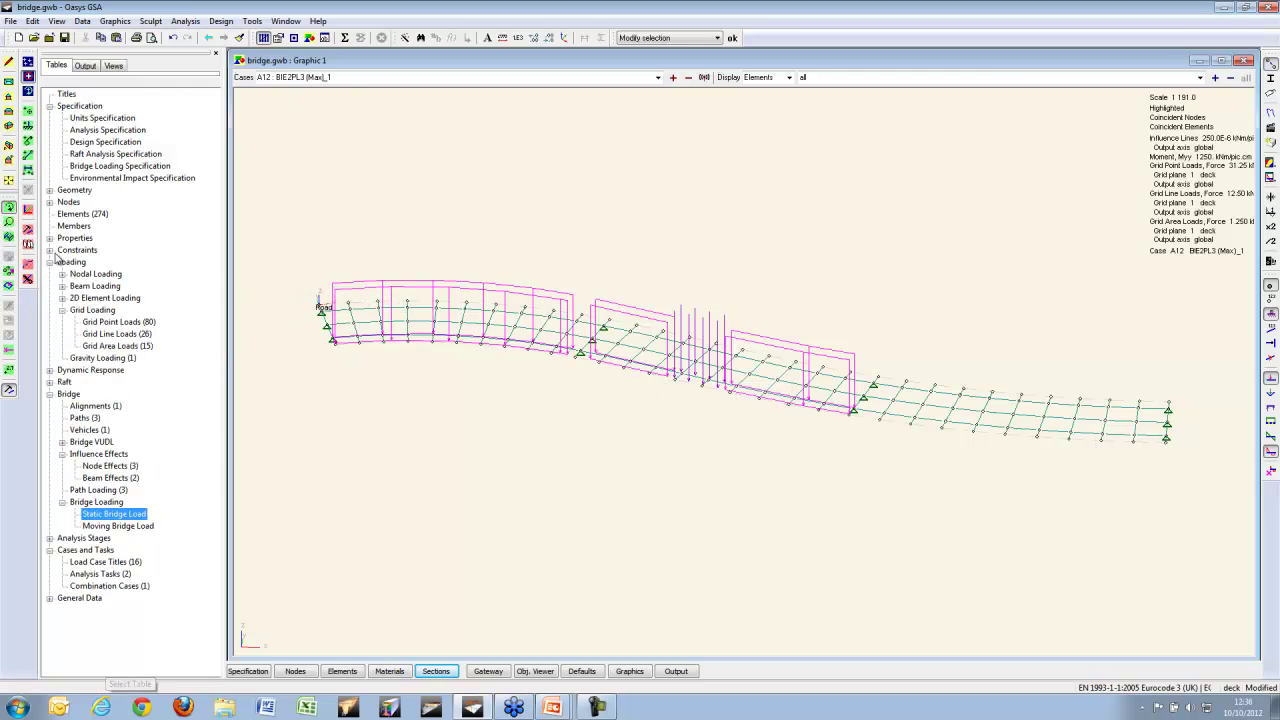
# Step: Delete all grid point loads from the Loading list
pyautogui.rightClick(112, 325)
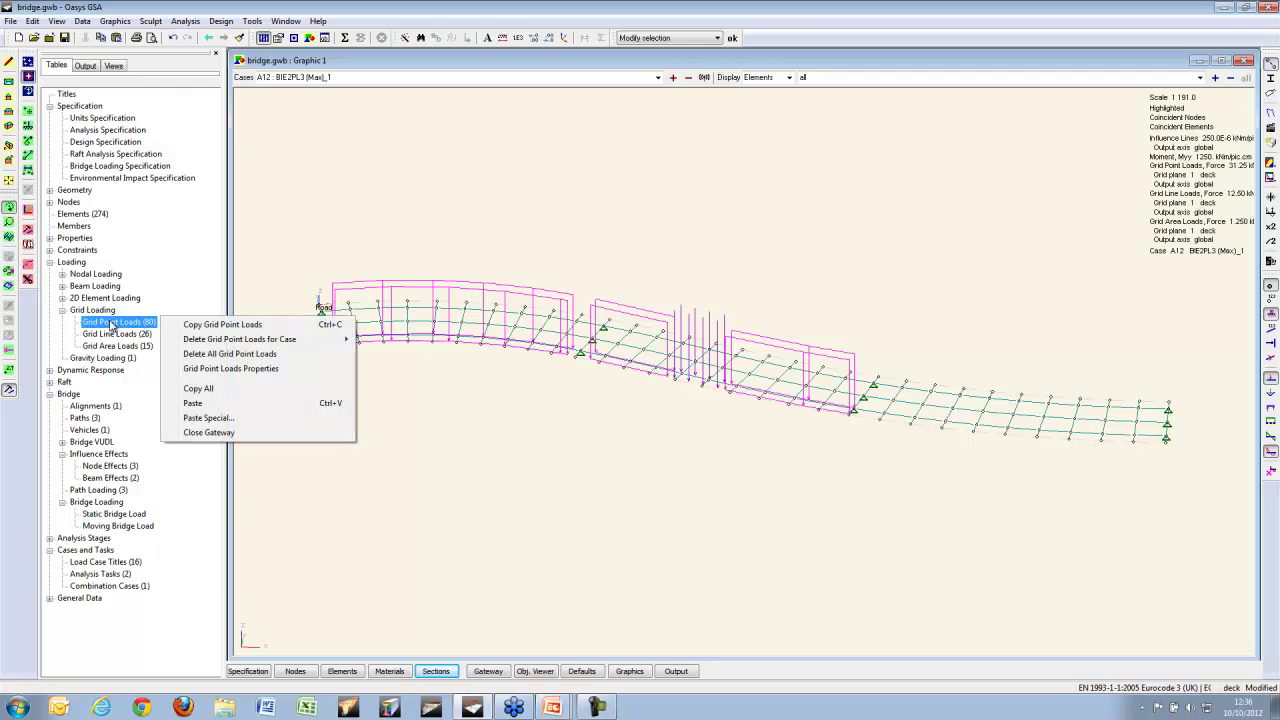
pyautogui.click(258, 355)
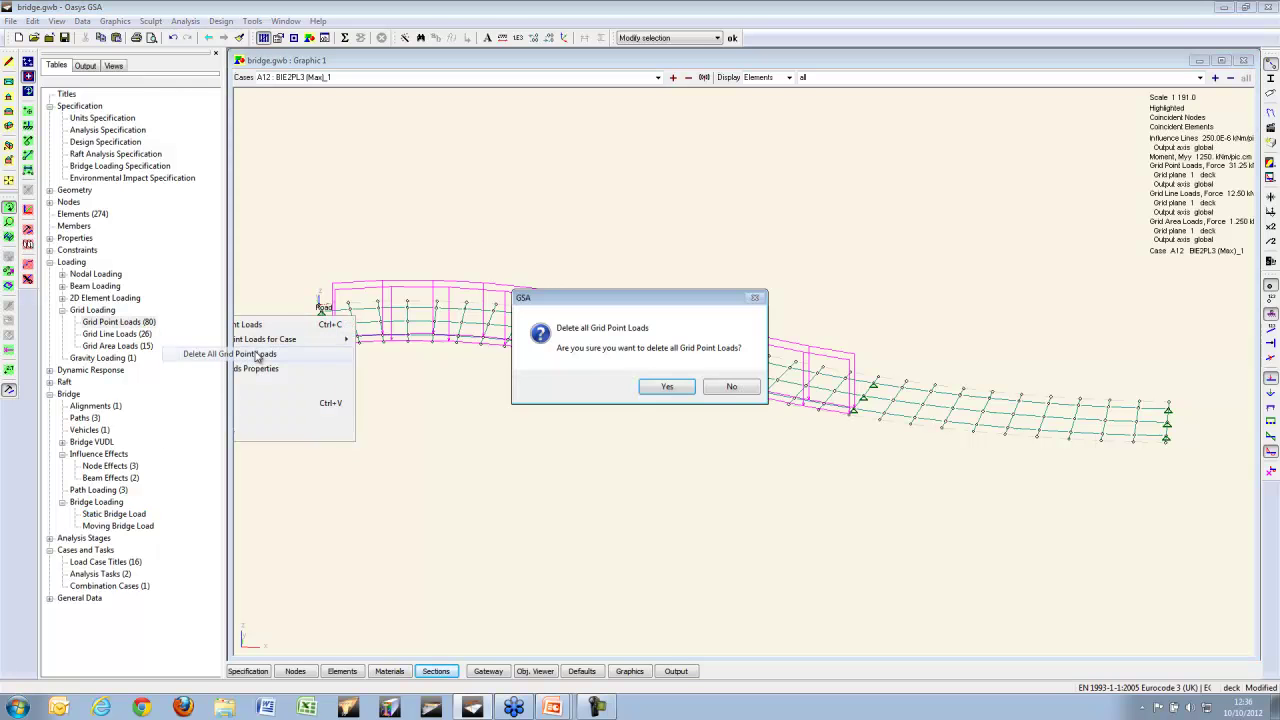
pyautogui.click(733, 390)
pyautogui.rightClick(142, 561)
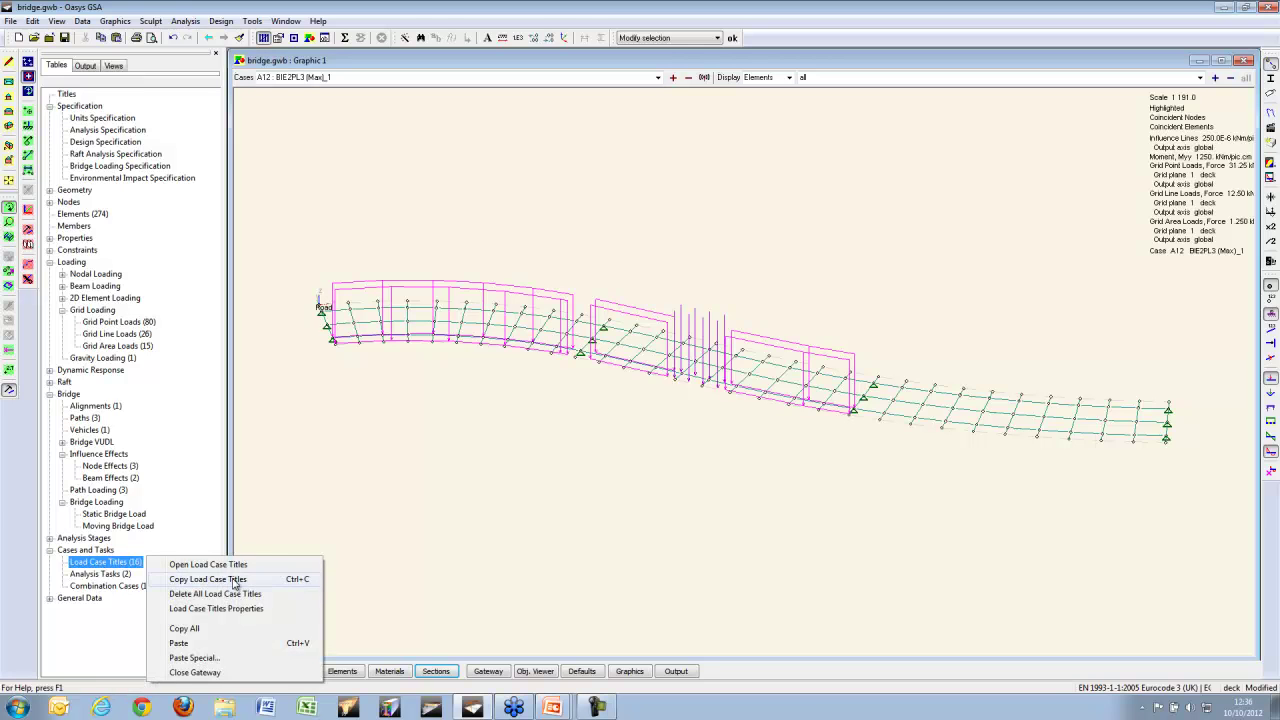
pyautogui.rightClick(121, 324)
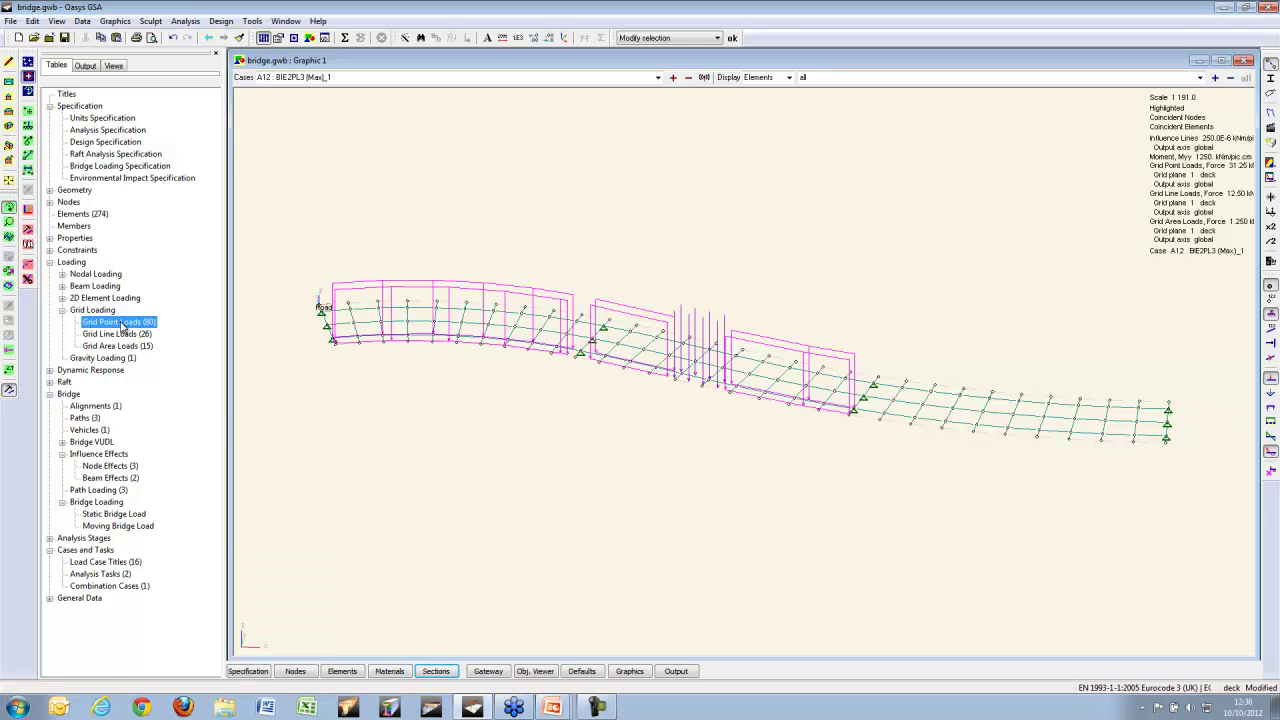
pyautogui.click(226, 354)
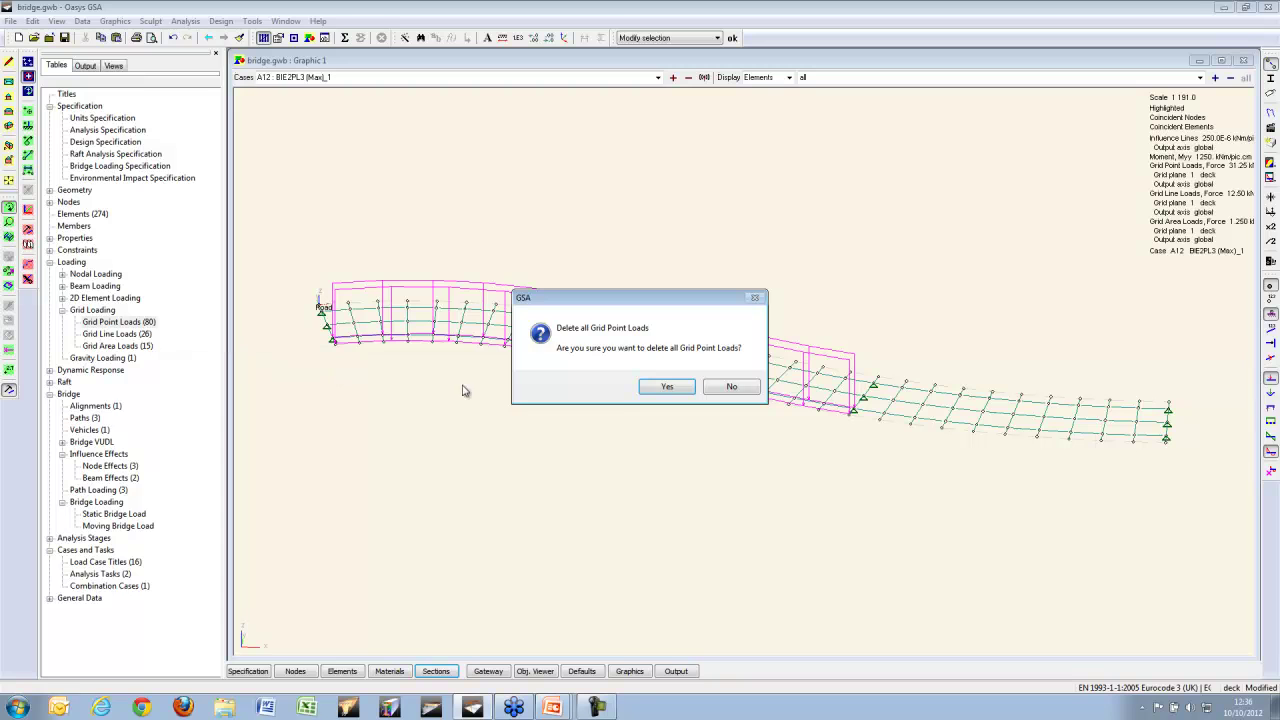
pyautogui.click(667, 388)
# Step: Delete all grid line loads and all grid area loads
pyautogui.rightClick(155, 333)
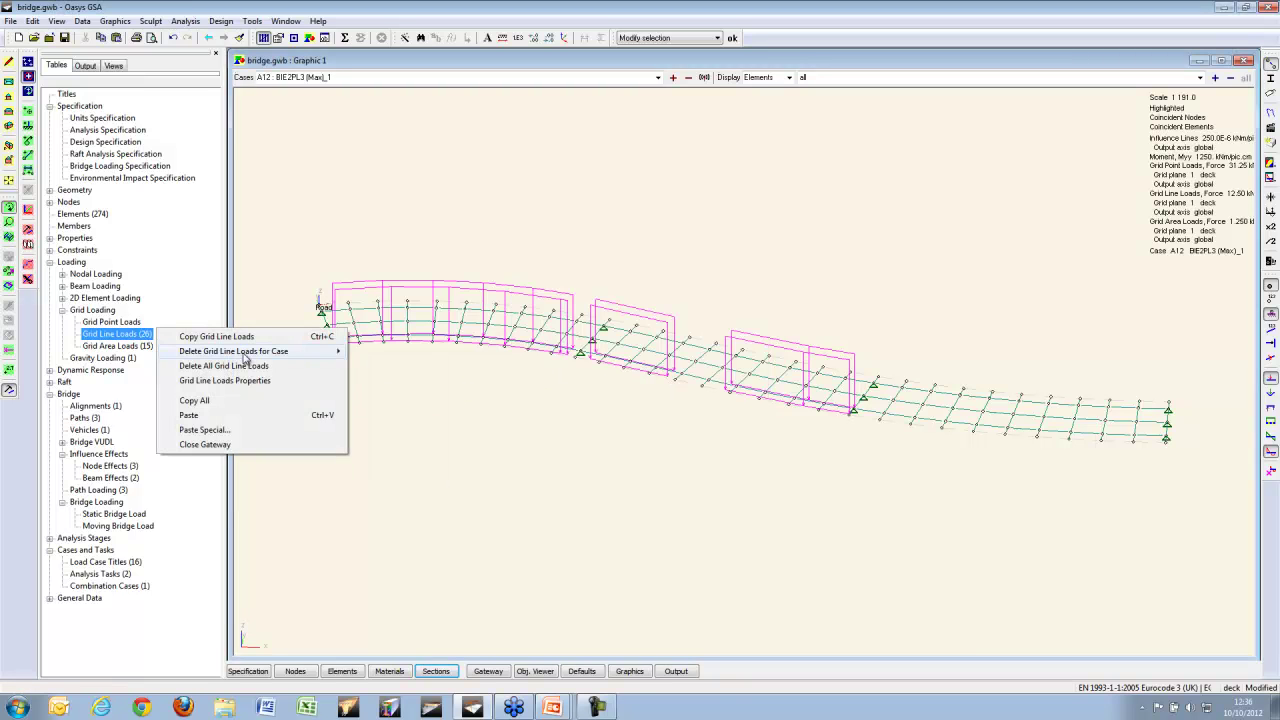
pyautogui.click(245, 366)
pyautogui.click(663, 386)
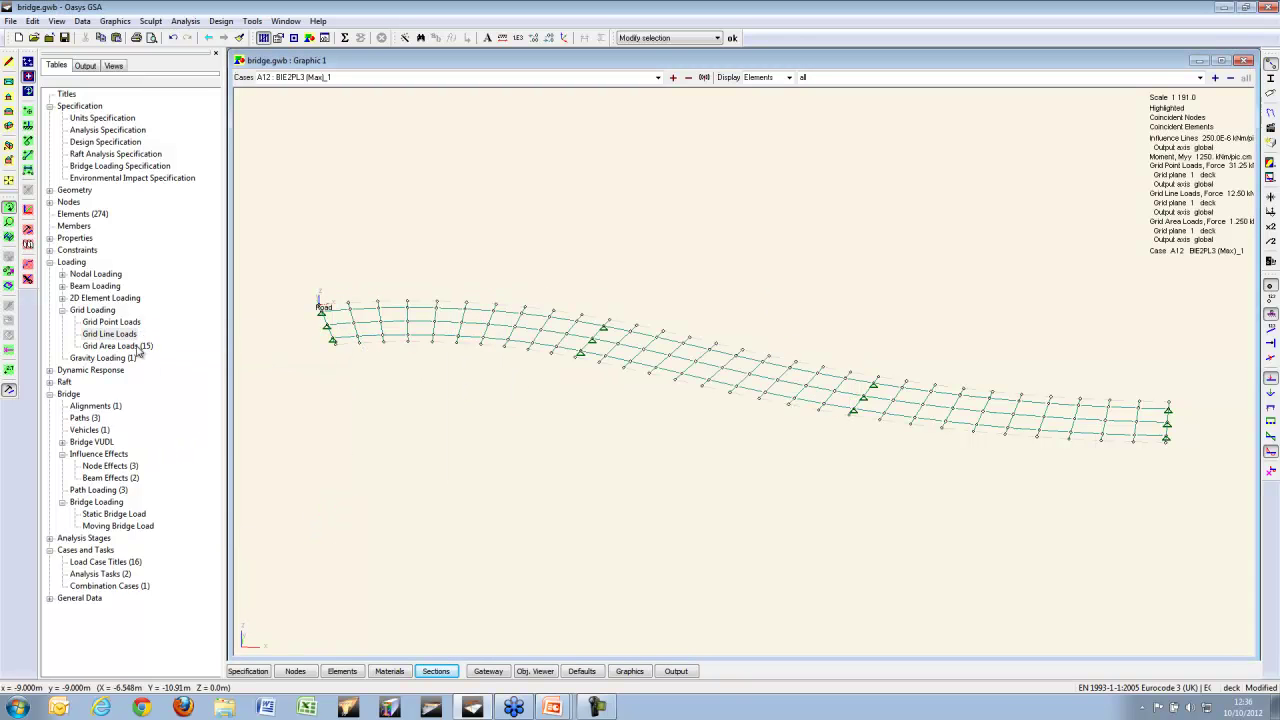
pyautogui.rightClick(152, 345)
pyautogui.click(272, 379)
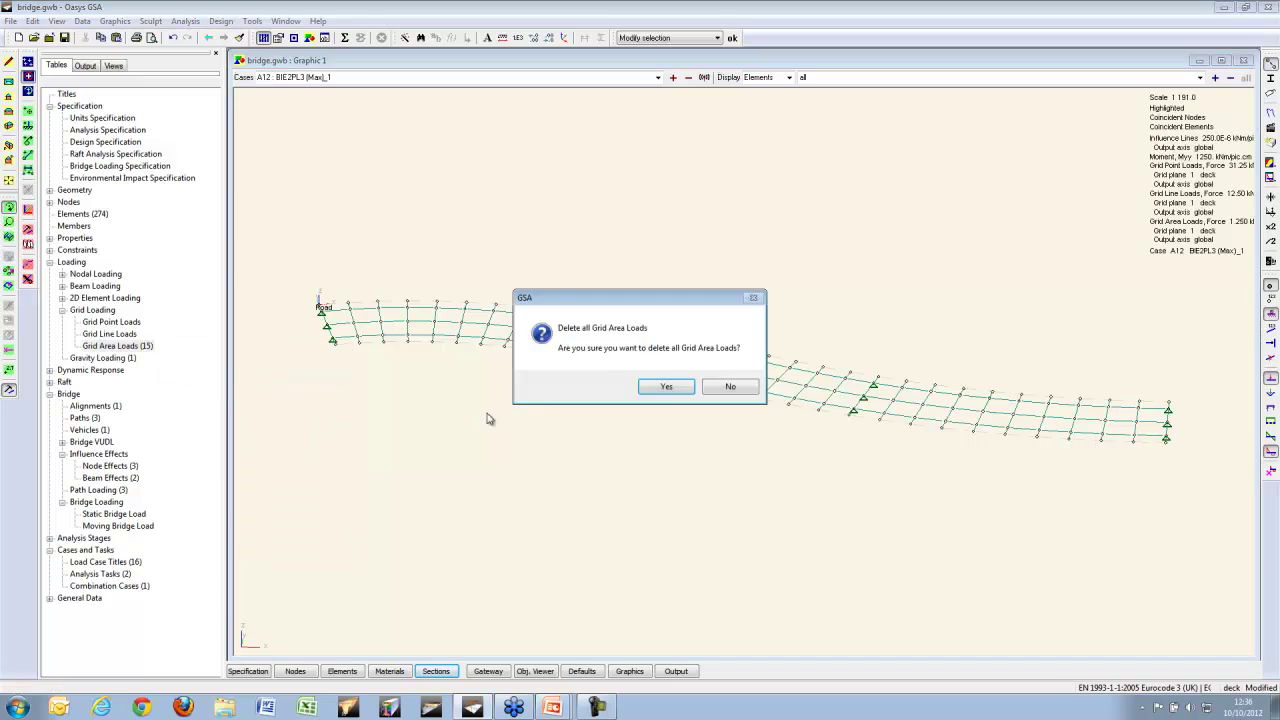
pyautogui.click(663, 386)
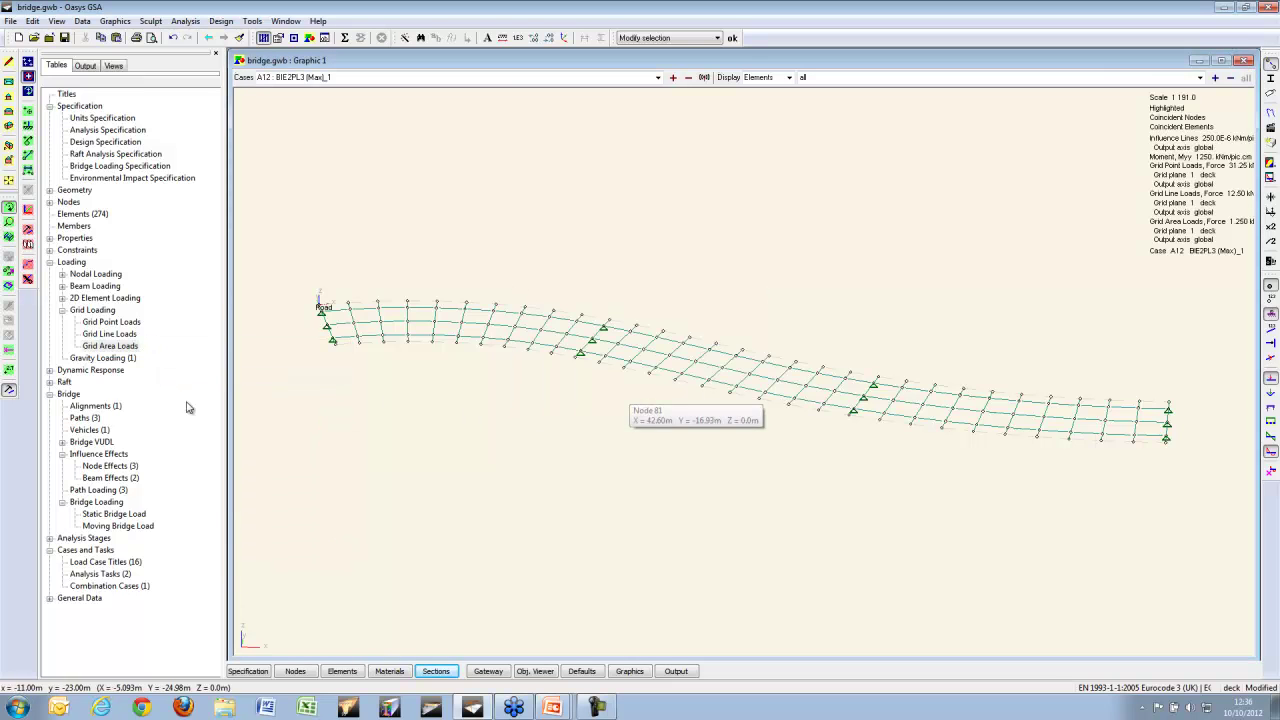
# Step: Delete the three existing bridge paths from the Paths table
pyautogui.doubleClick(85, 418)
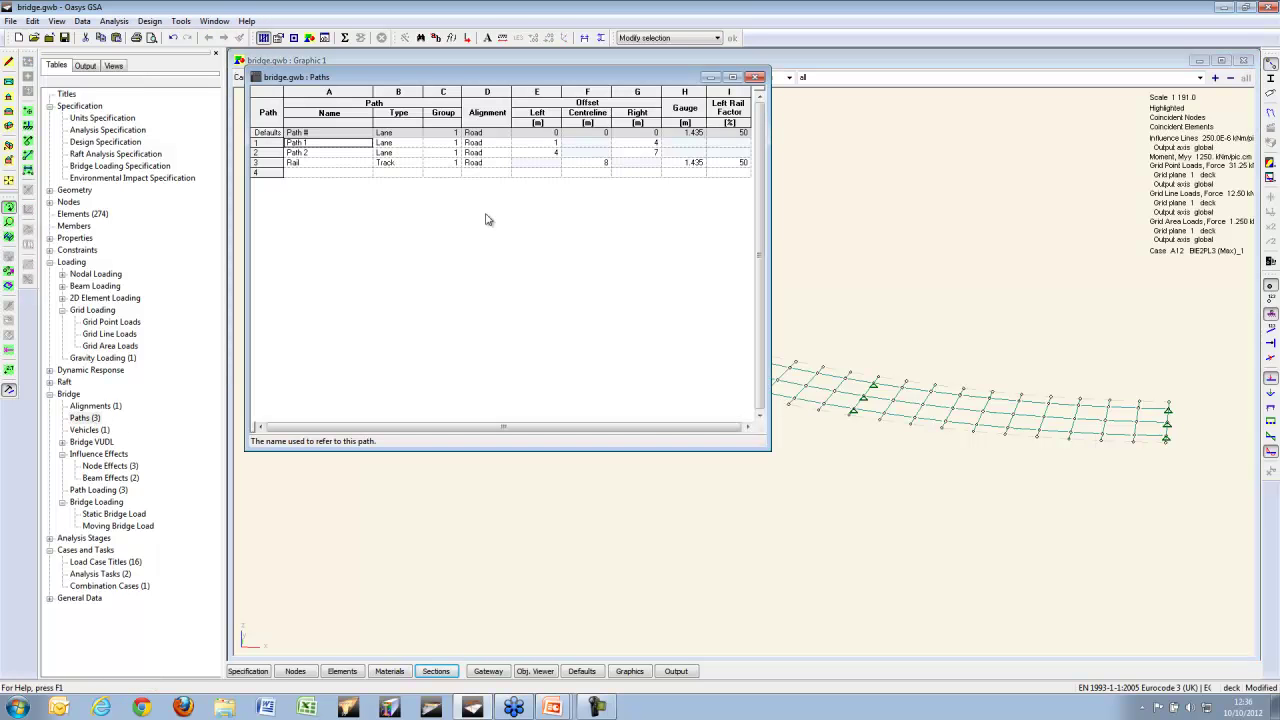
pyautogui.moveTo(275, 142); pyautogui.dragTo(270, 162)
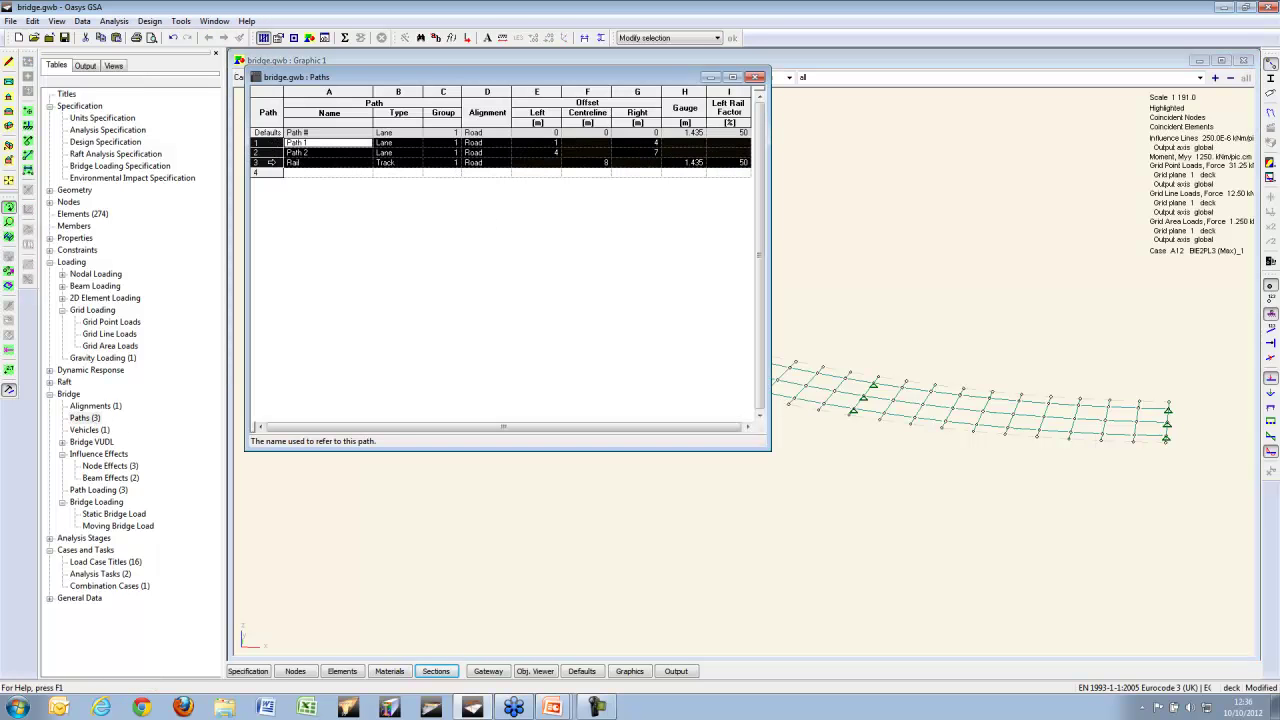
pyautogui.press('Delete')
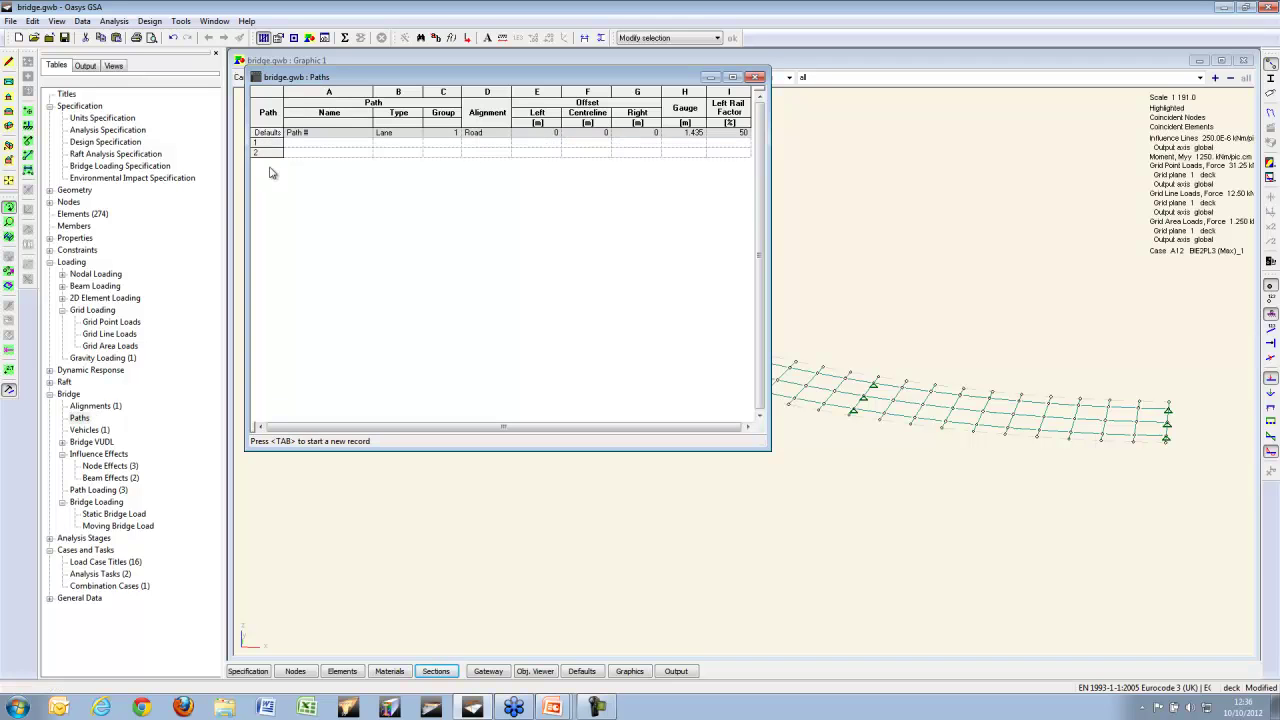
pyautogui.moveTo(395, 68); pyautogui.dragTo(391, 353)
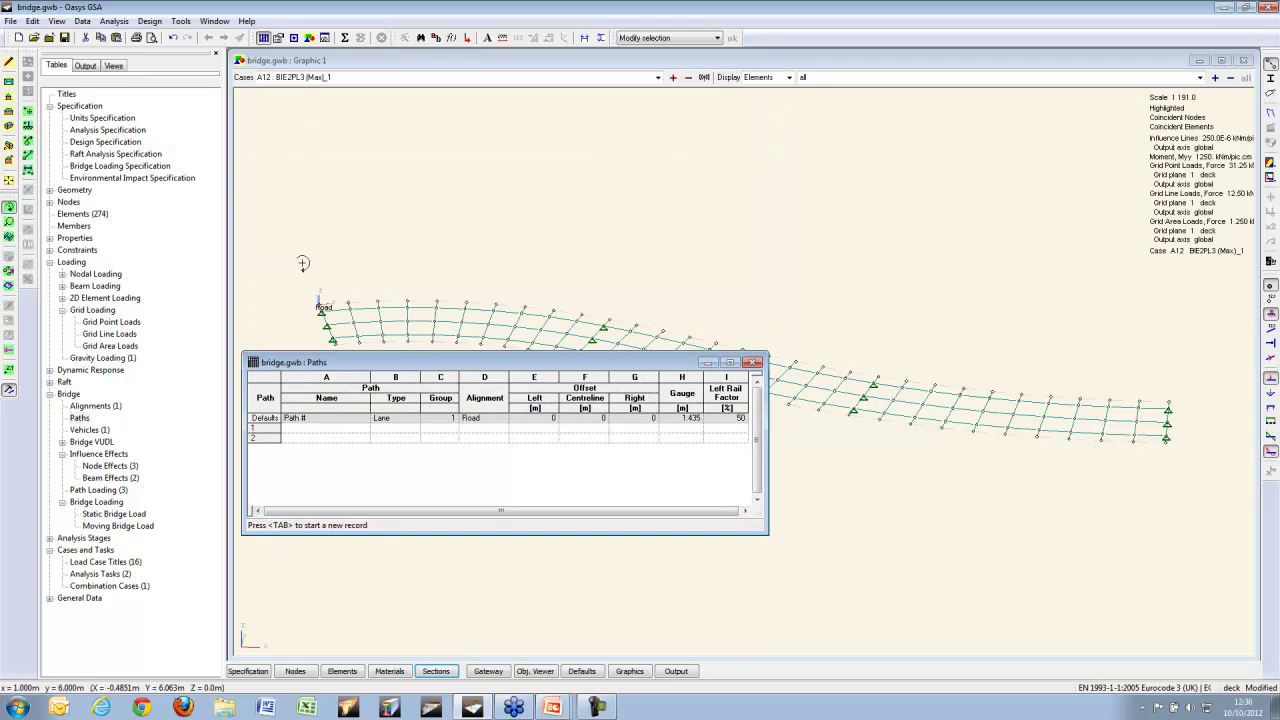
# Step: Delete all analysis tasks and their results
pyautogui.doubleClick(110, 168)
pyautogui.click(697, 476)
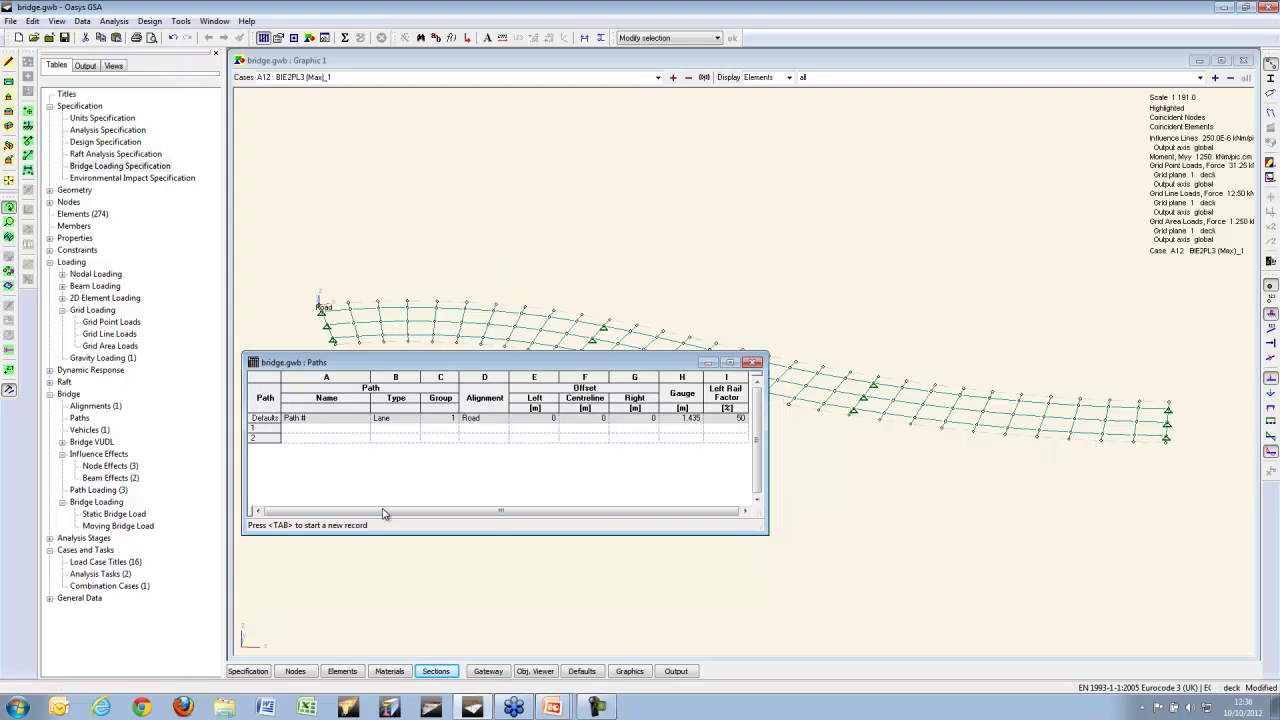
pyautogui.rightClick(118, 575)
pyautogui.click(222, 481)
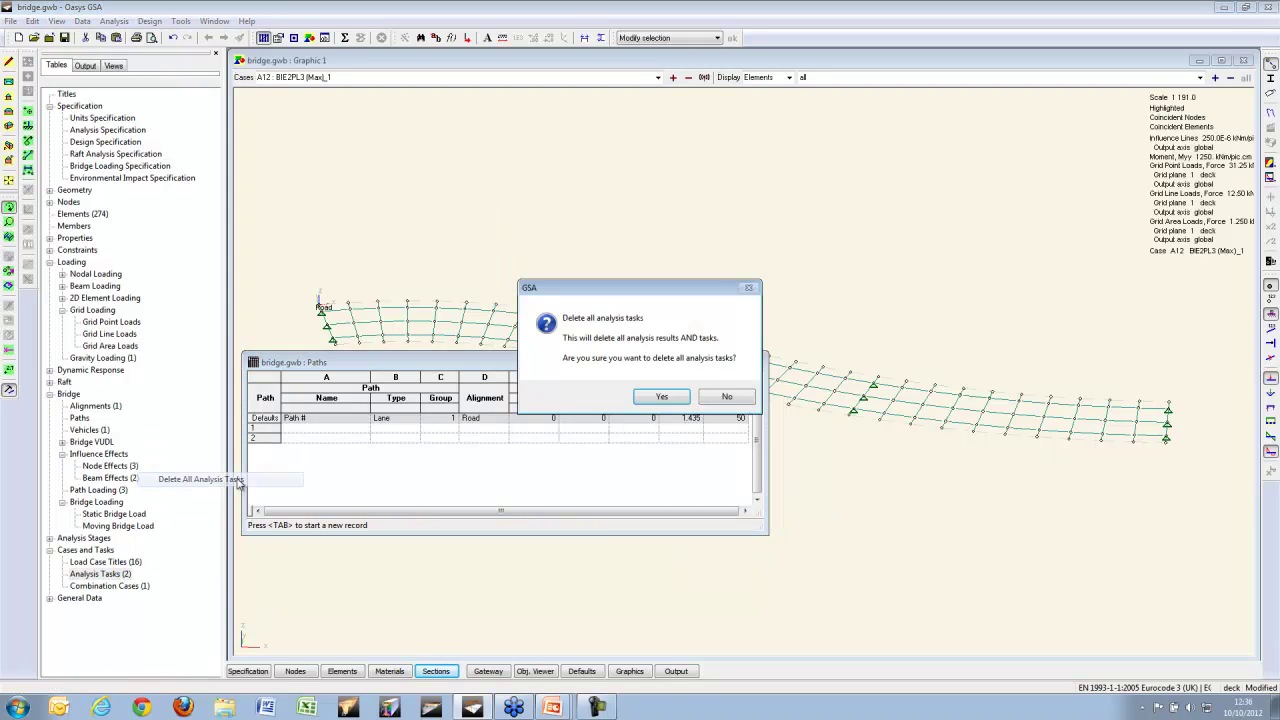
pyautogui.click(652, 400)
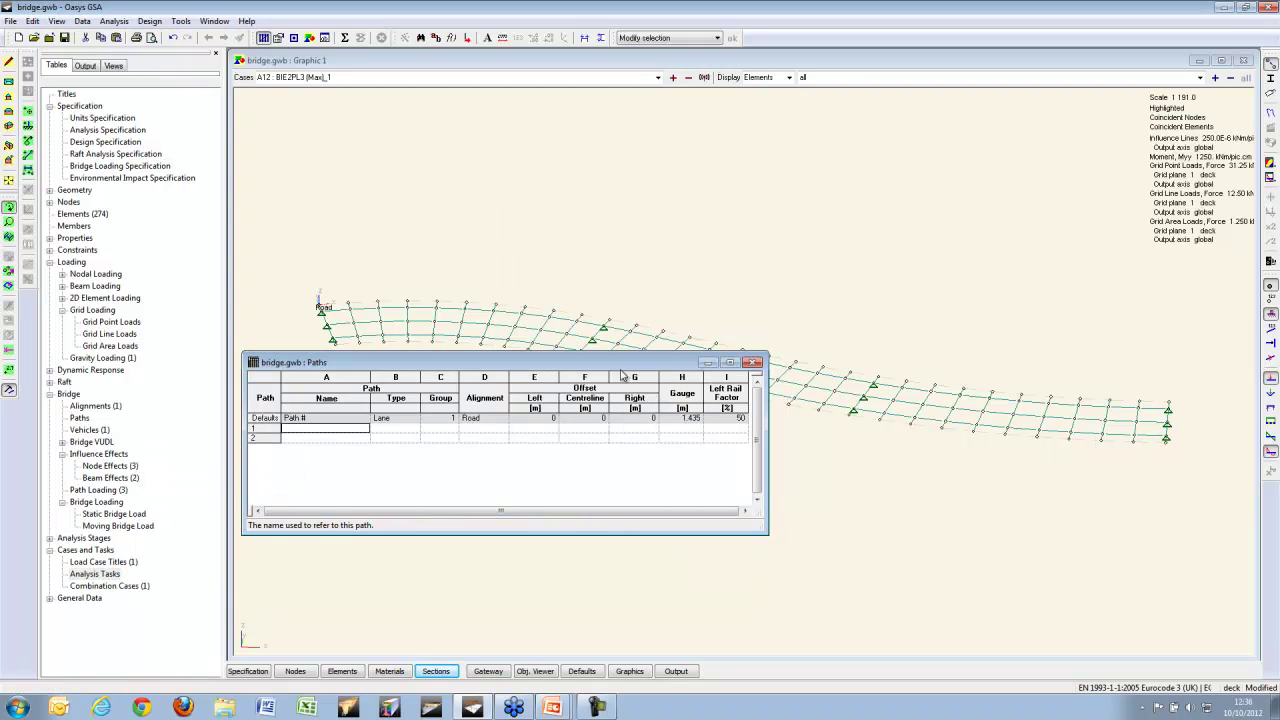
pyautogui.doubleClick(116, 167)
# Step: Choose EC1_UK as the bridge design loading code and finish with its default loading options
pyautogui.click(745, 316)
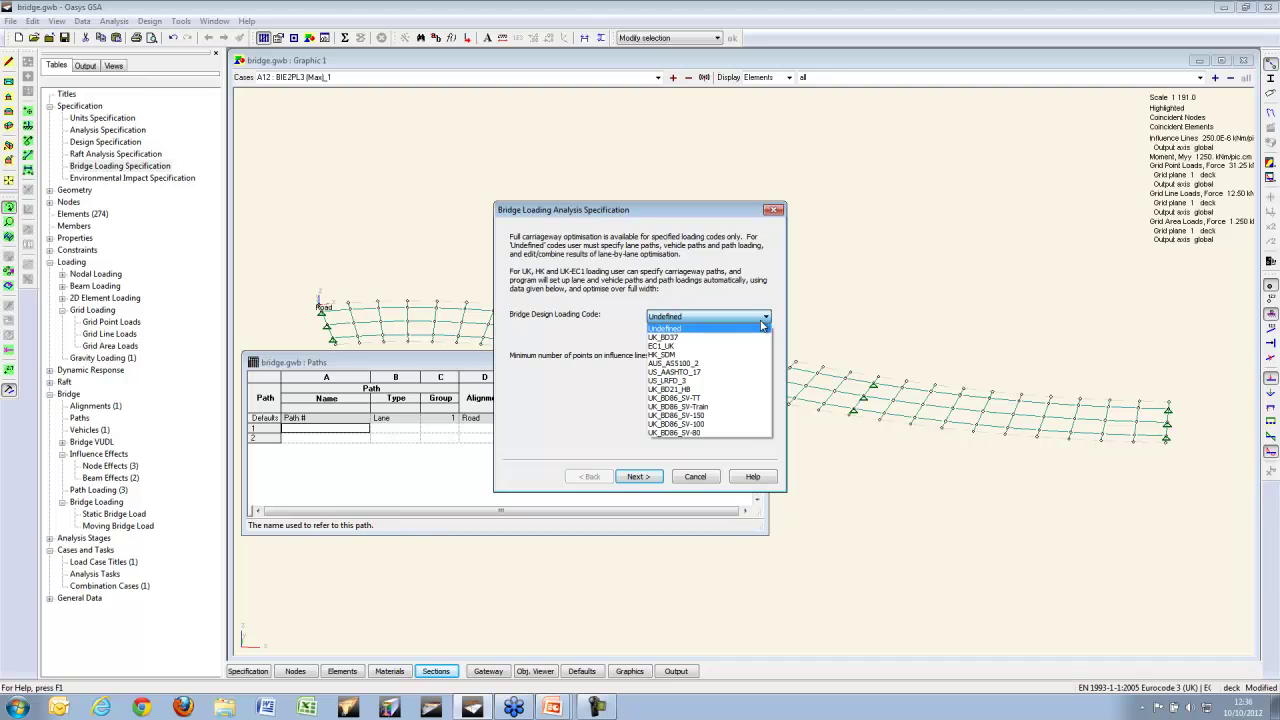
pyautogui.click(693, 346)
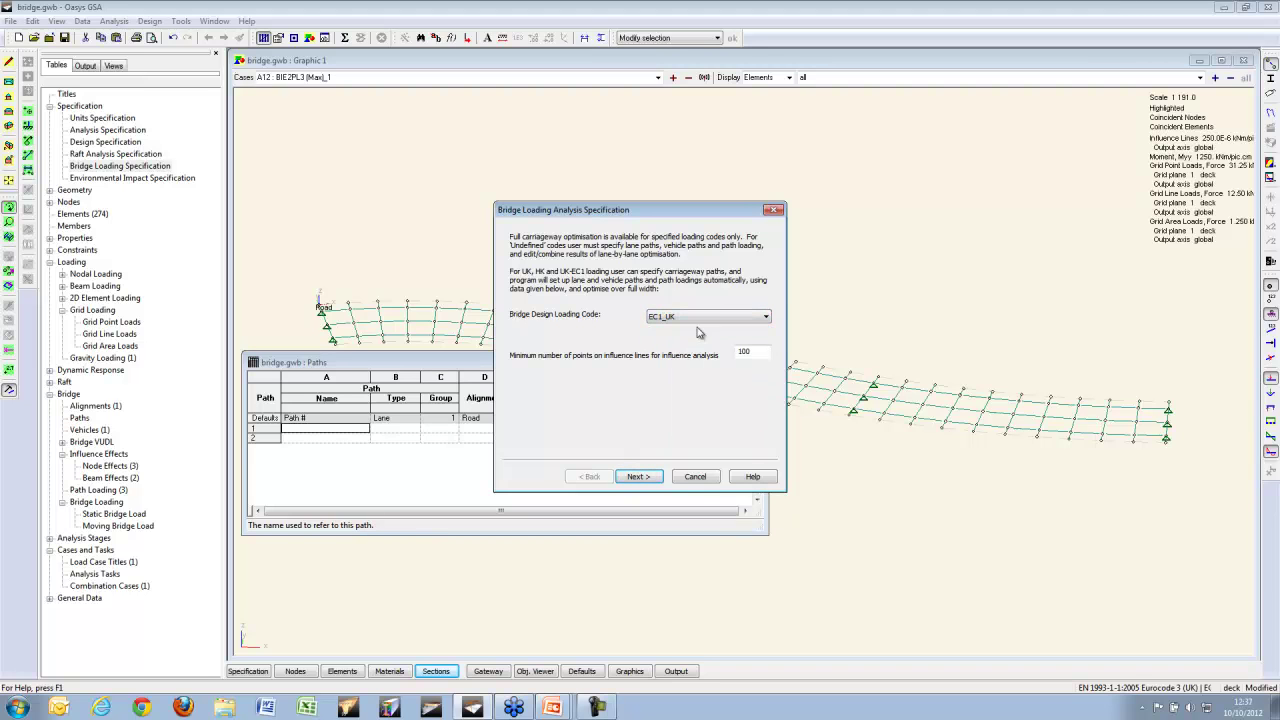
pyautogui.click(646, 478)
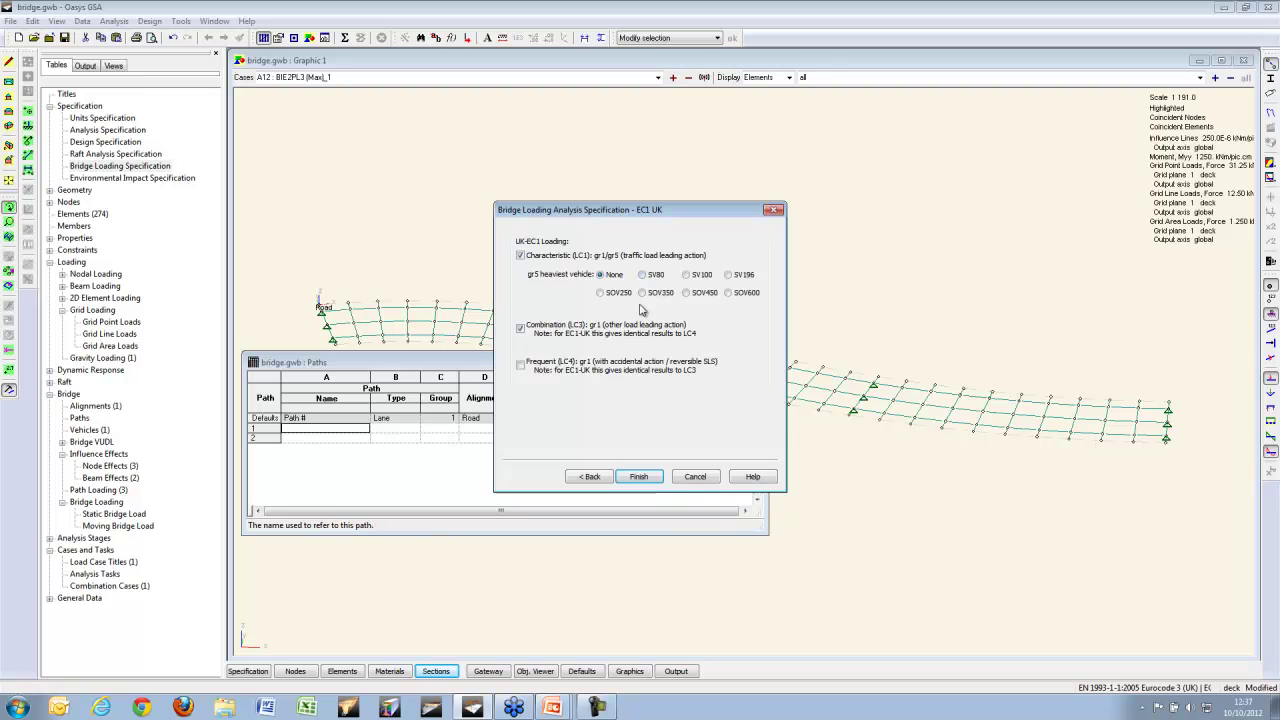
pyautogui.click(639, 477)
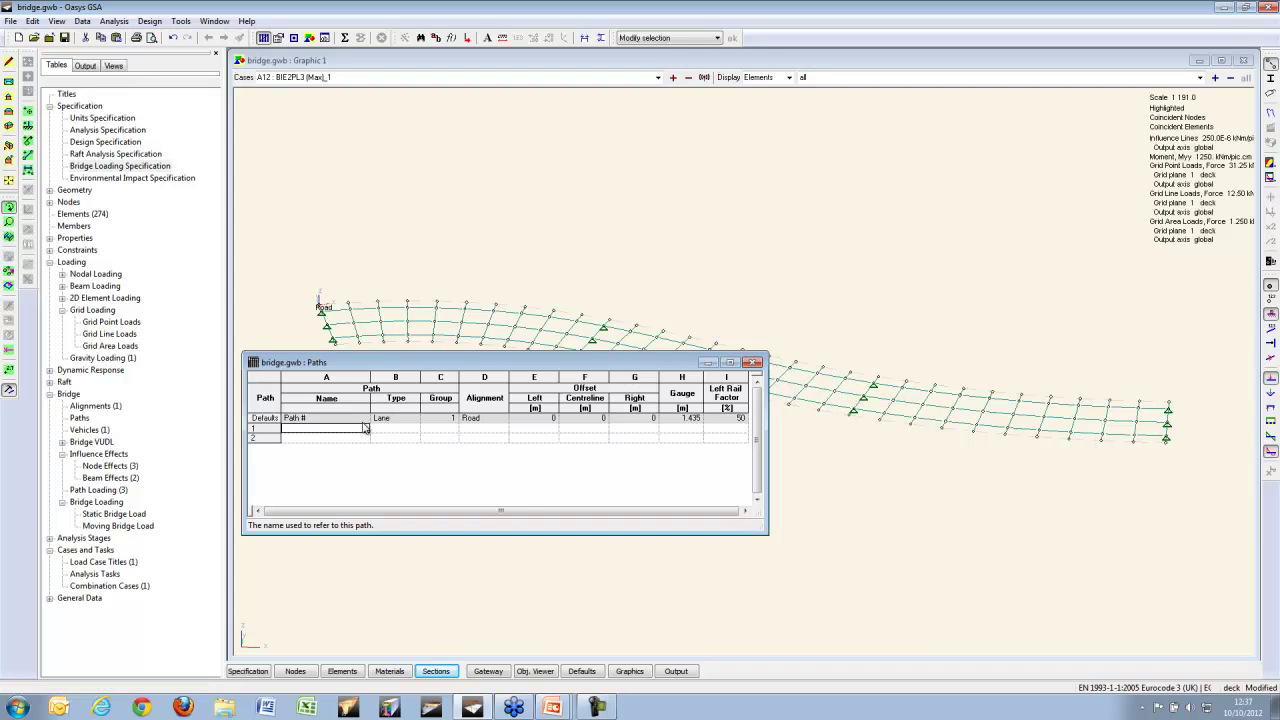
# Step: Define Path 1 as a two-way carriageway on Road, from offset 1 m to 7 m
pyautogui.press('Tab')
pyautogui.click(414, 429)
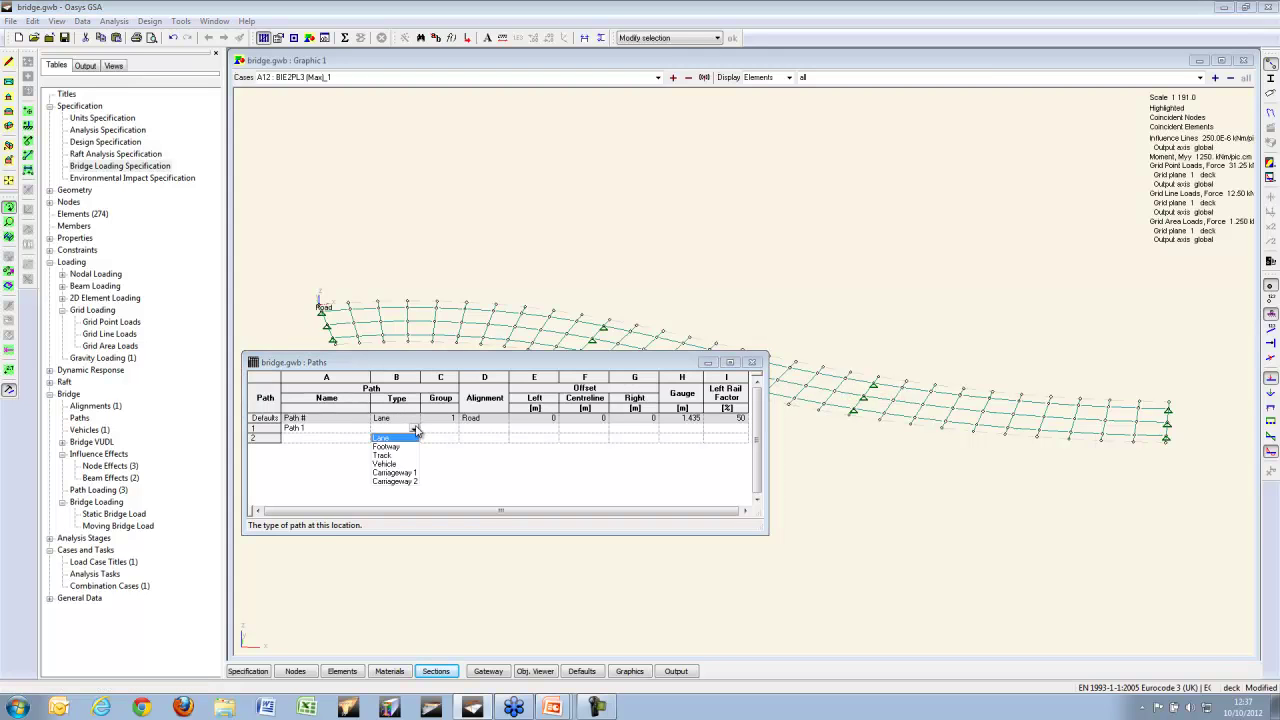
pyautogui.click(400, 481)
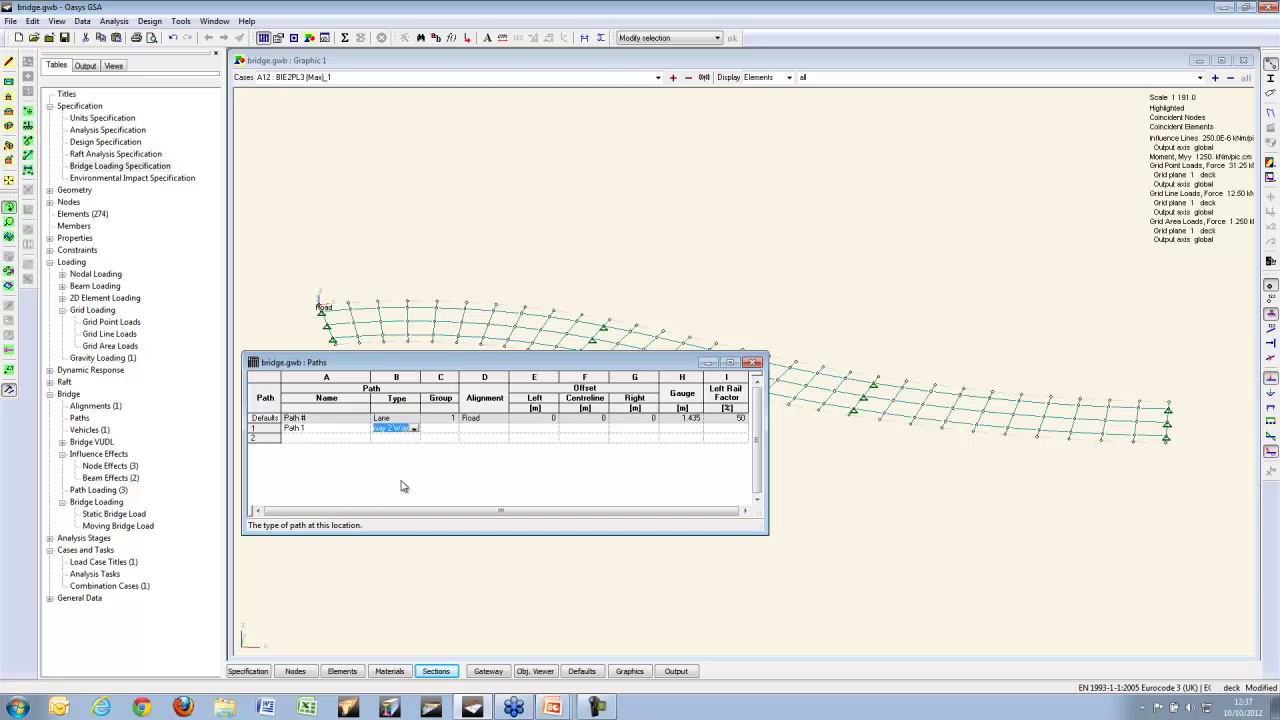
pyautogui.click(590, 38)
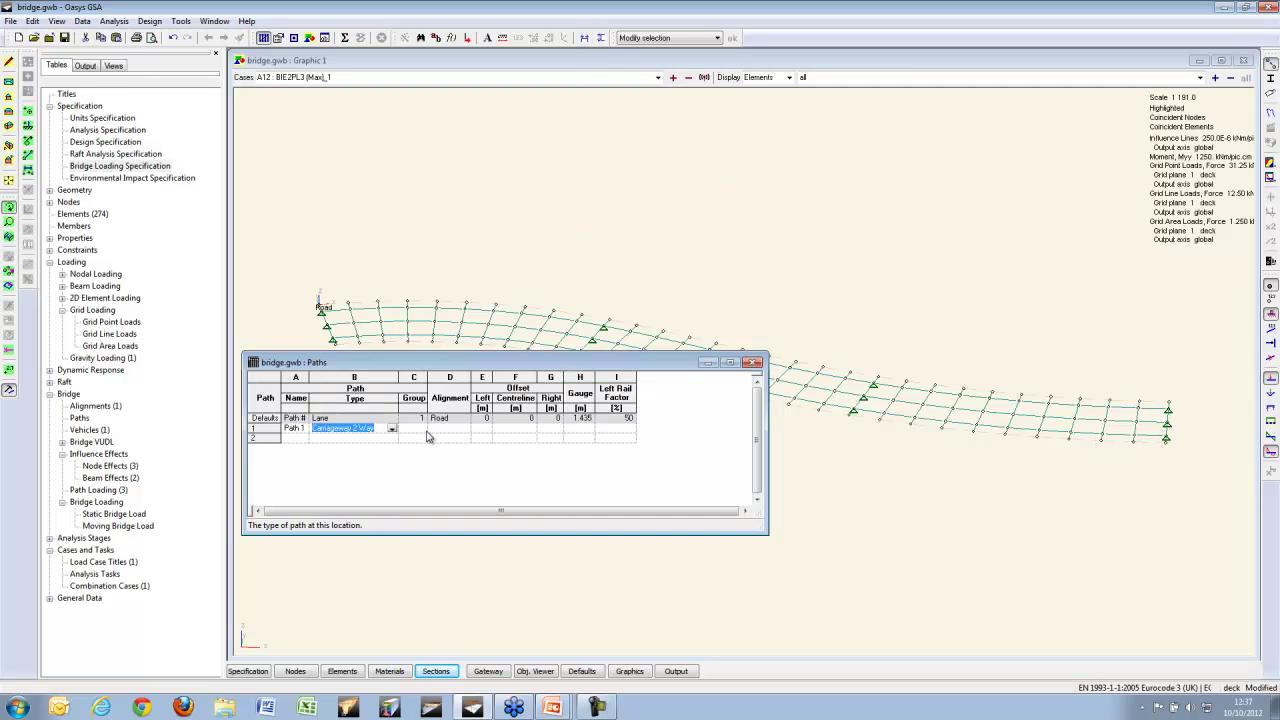
pyautogui.click(424, 430)
pyautogui.click(430, 430)
pyautogui.press('Tab')
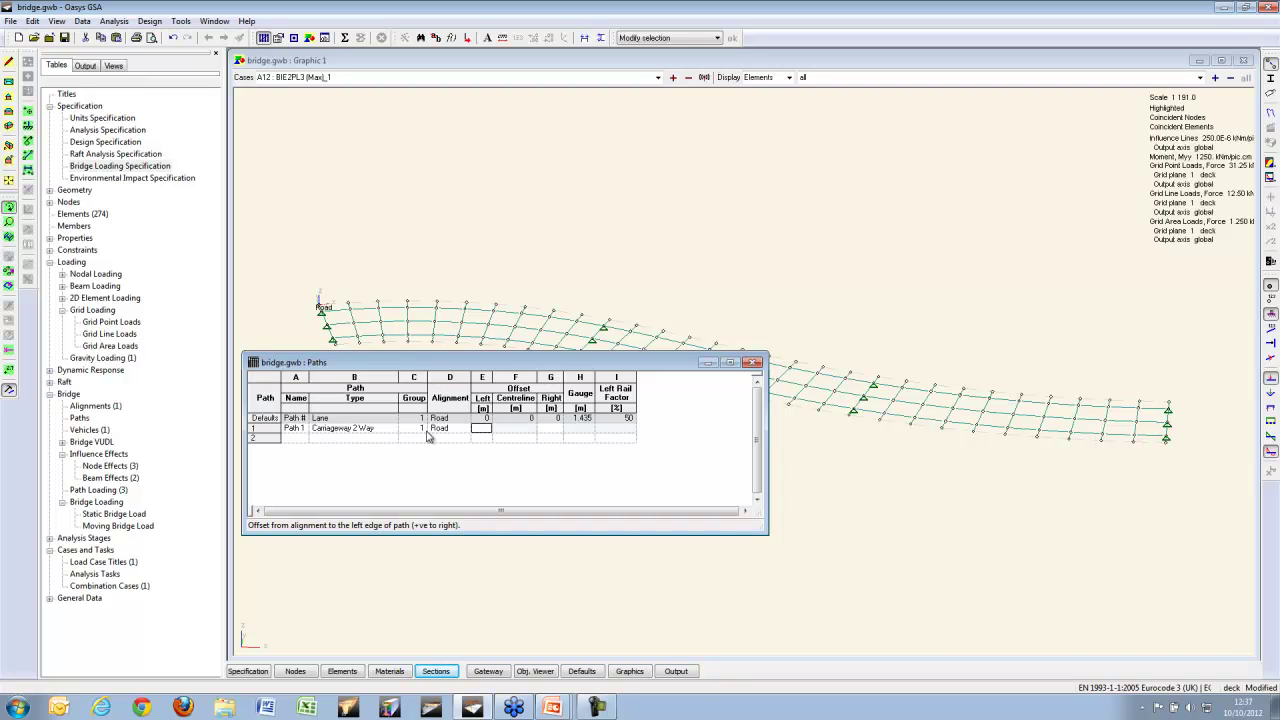
pyautogui.press('Tab')
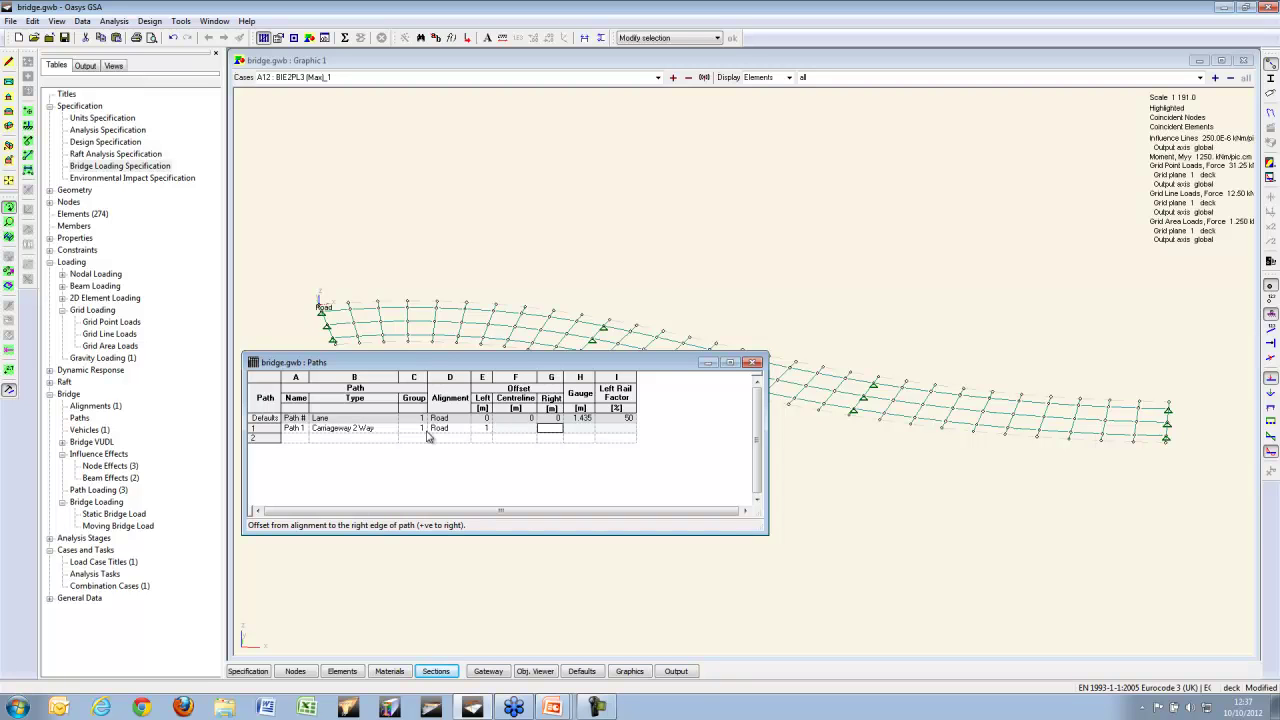
pyautogui.press('Return')
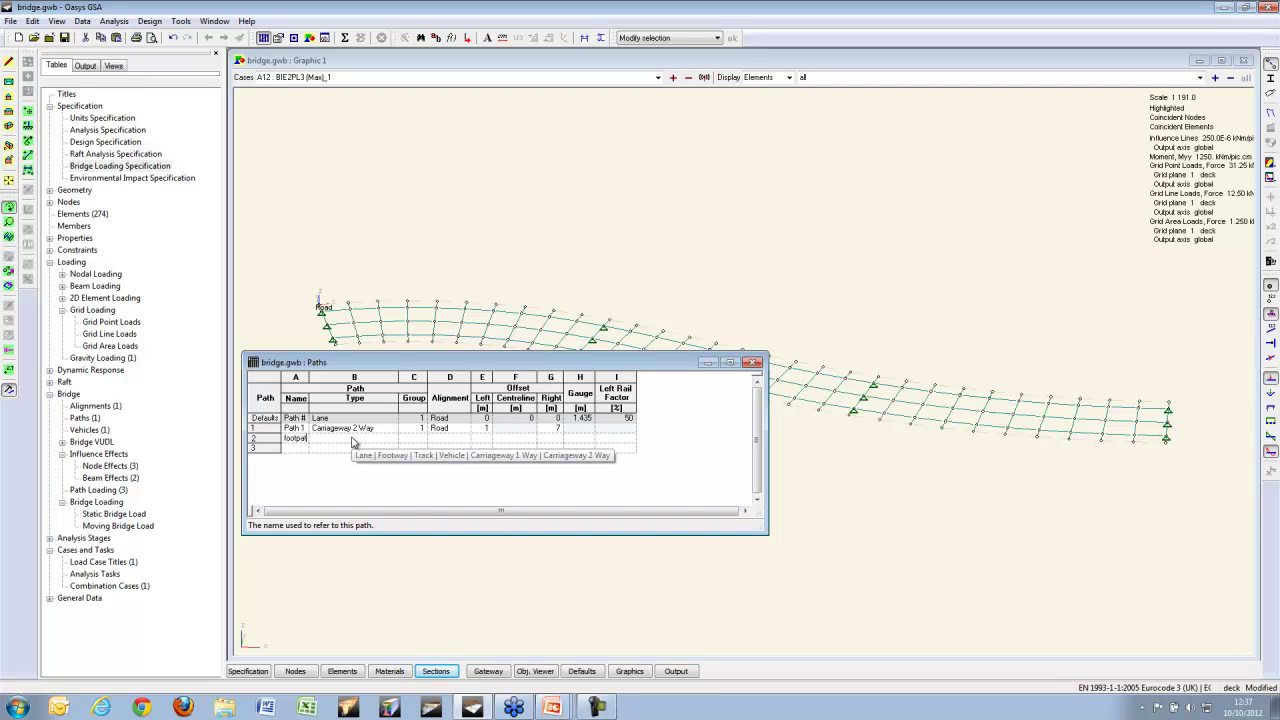
# Step: Add a 'footpath' path of type Footway on Road, from offset 7.2 m to 8.5 m
pyautogui.click(352, 441)
pyautogui.click(391, 438)
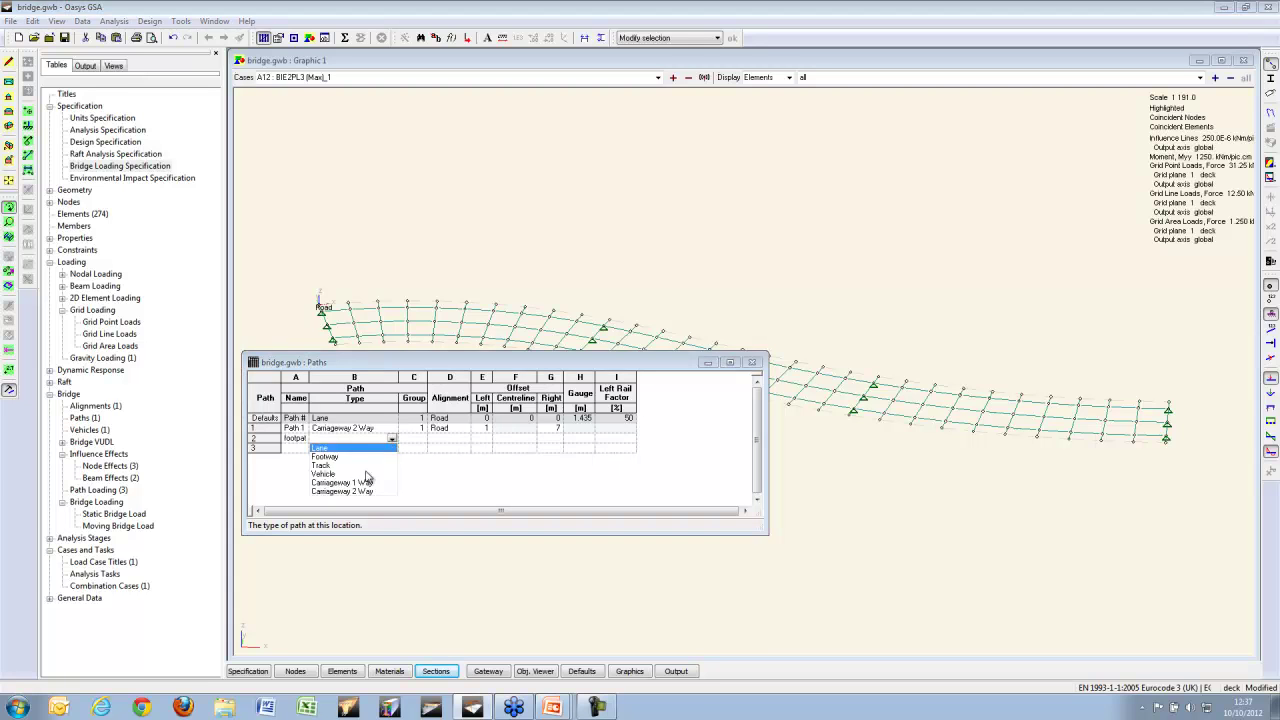
pyautogui.click(330, 456)
pyautogui.press('Tab')
pyautogui.press('Tab')
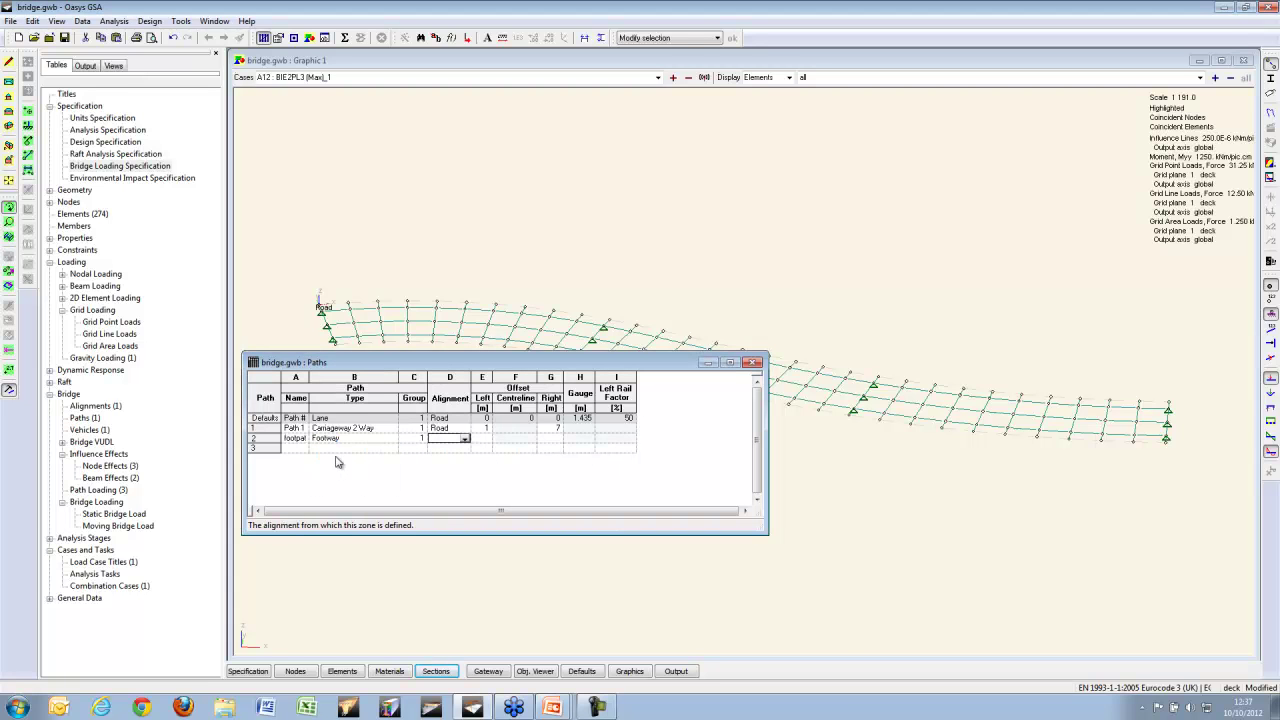
pyautogui.press('Tab')
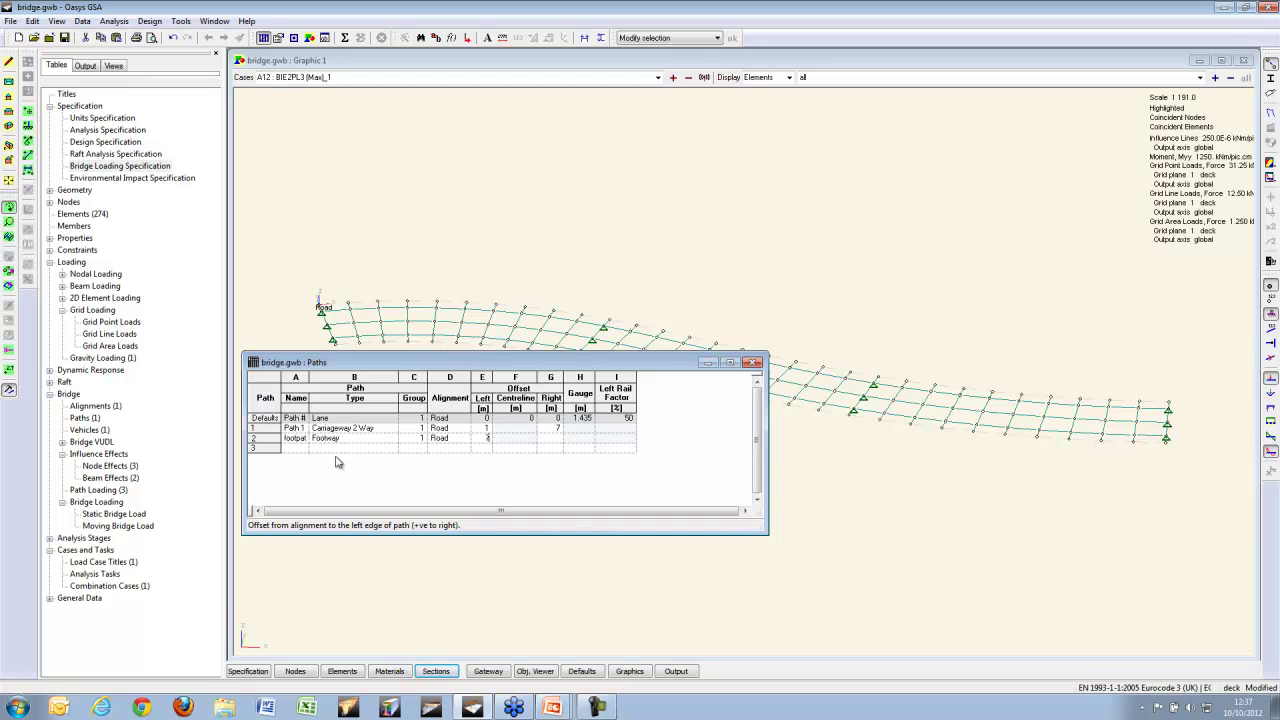
pyautogui.press('Tab')
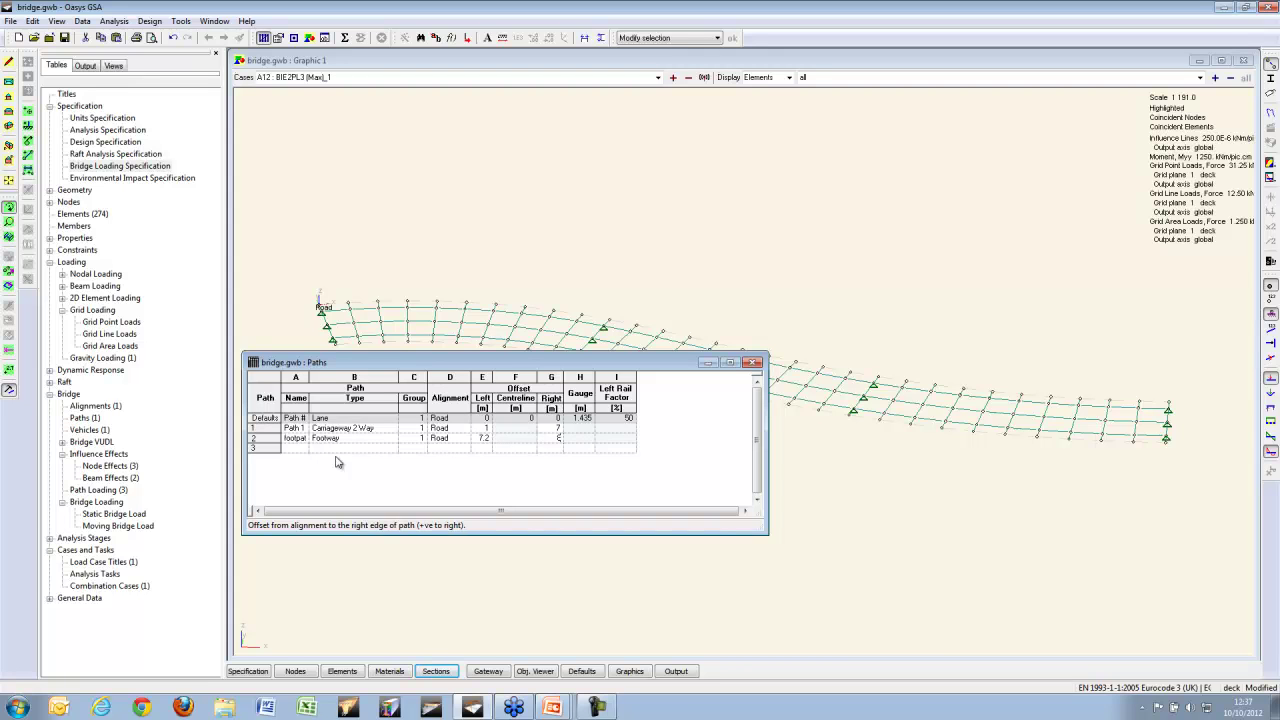
pyautogui.press('Return')
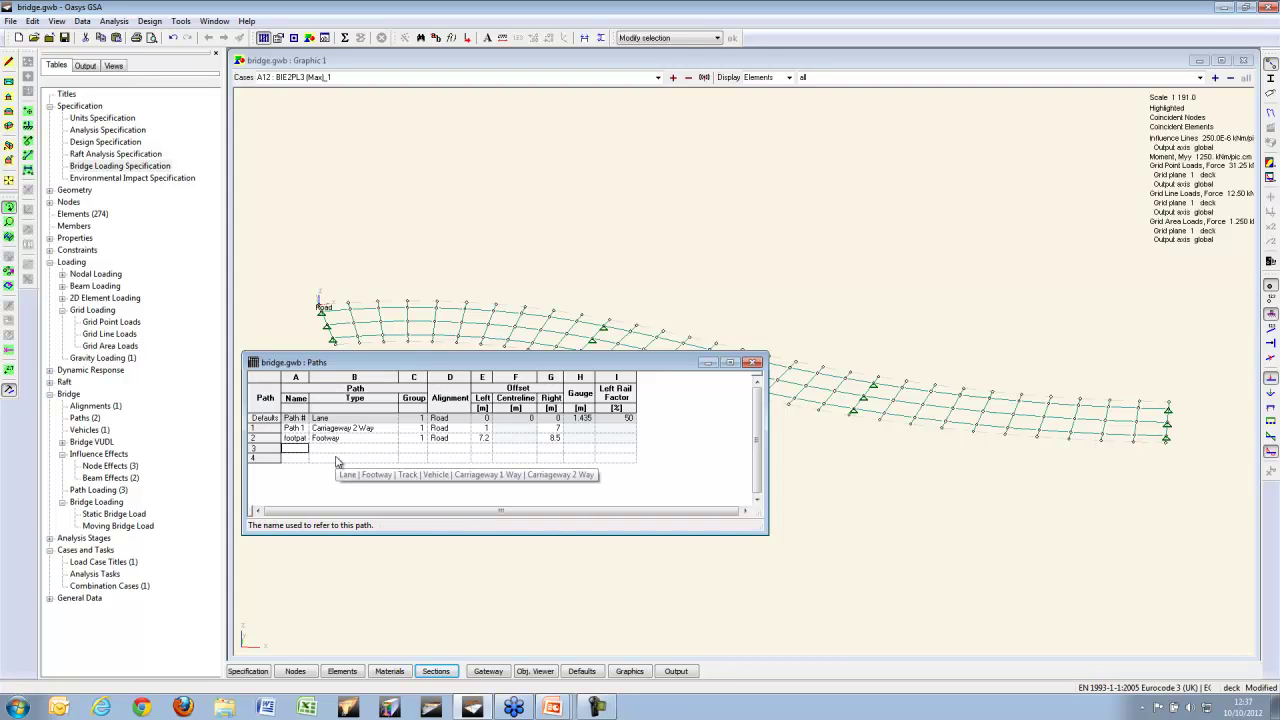
pyautogui.click(517, 214)
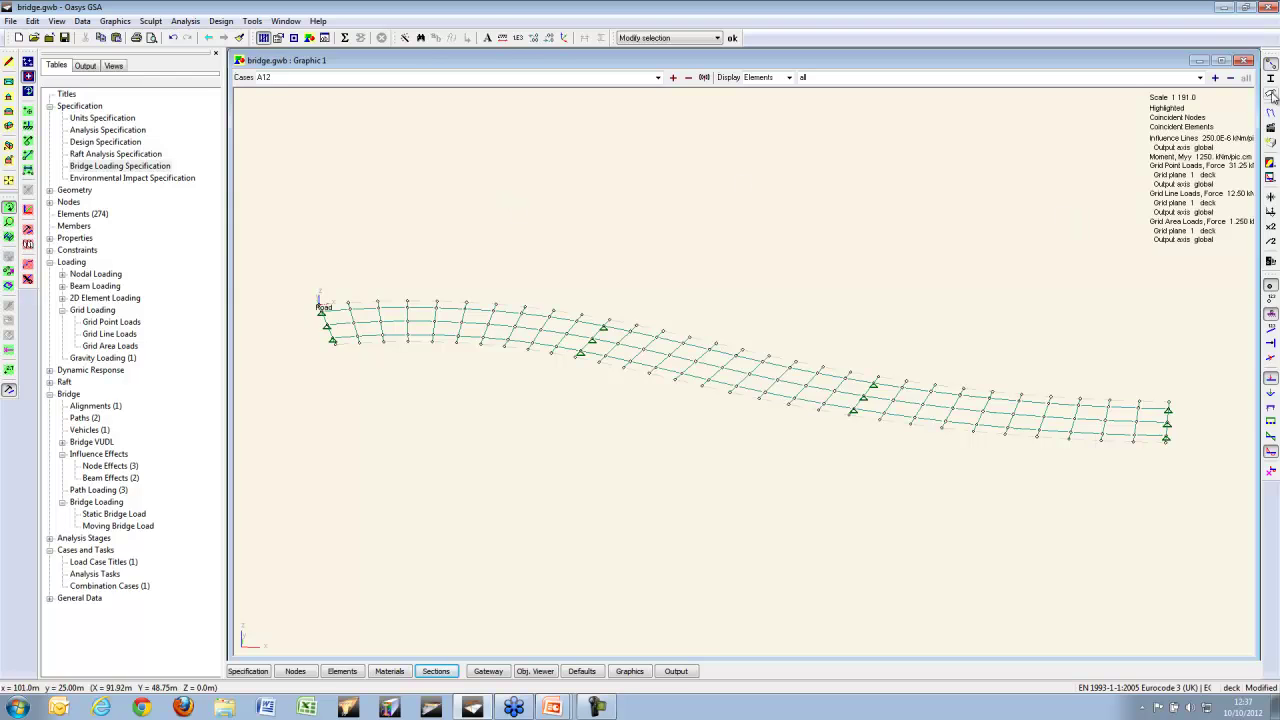
# Step: Draw the Alignments and Paths diagram on the deck, then zoom in on its start
pyautogui.click(1271, 93)
pyautogui.click(272, 33)
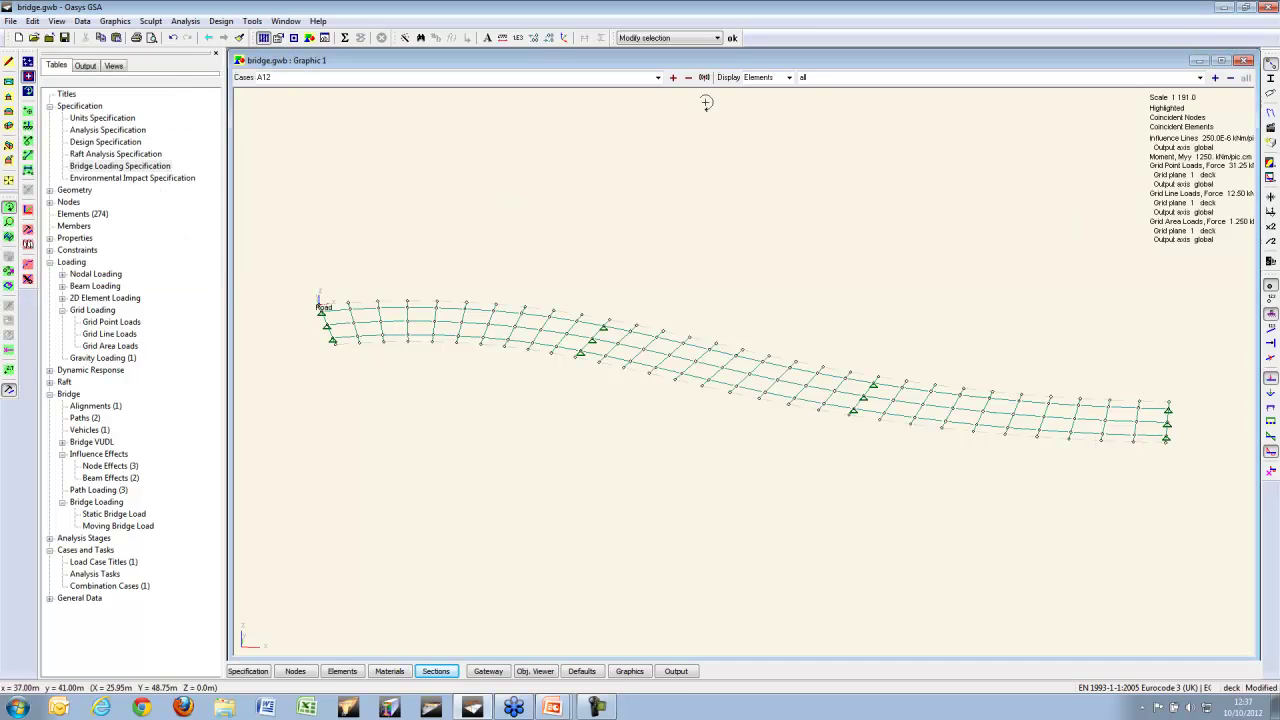
pyautogui.click(1270, 178)
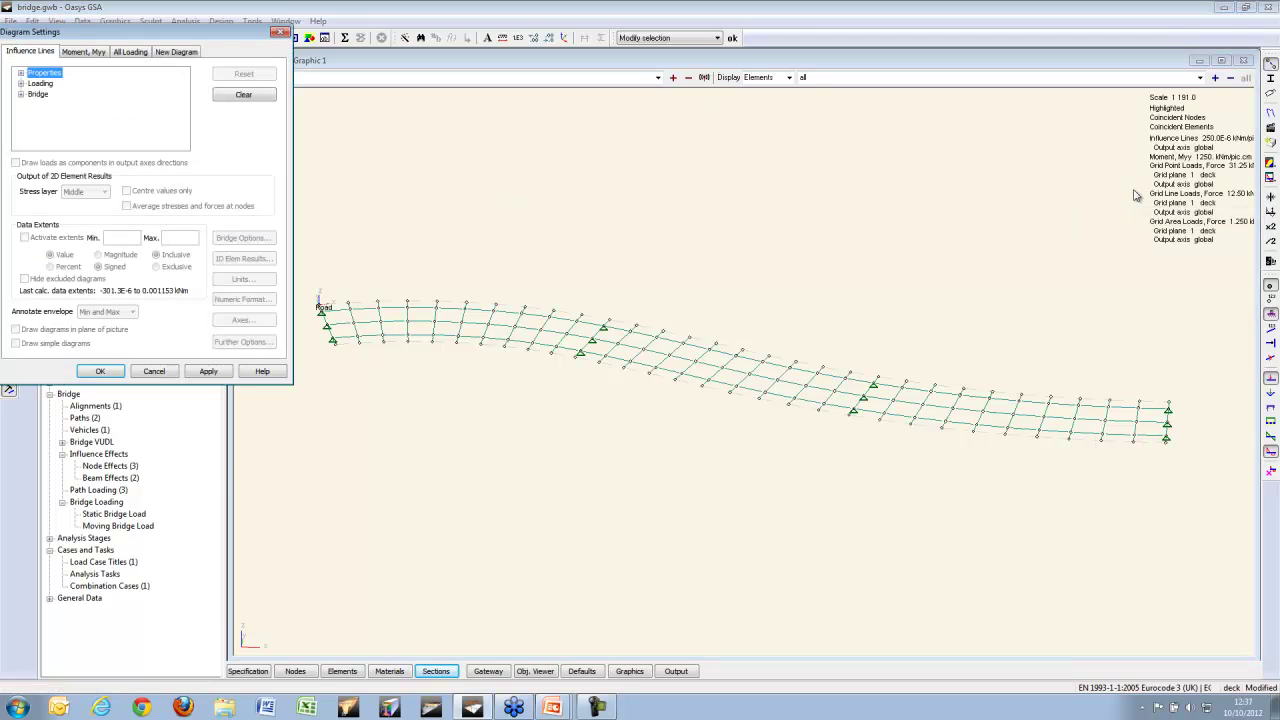
pyautogui.click(21, 94)
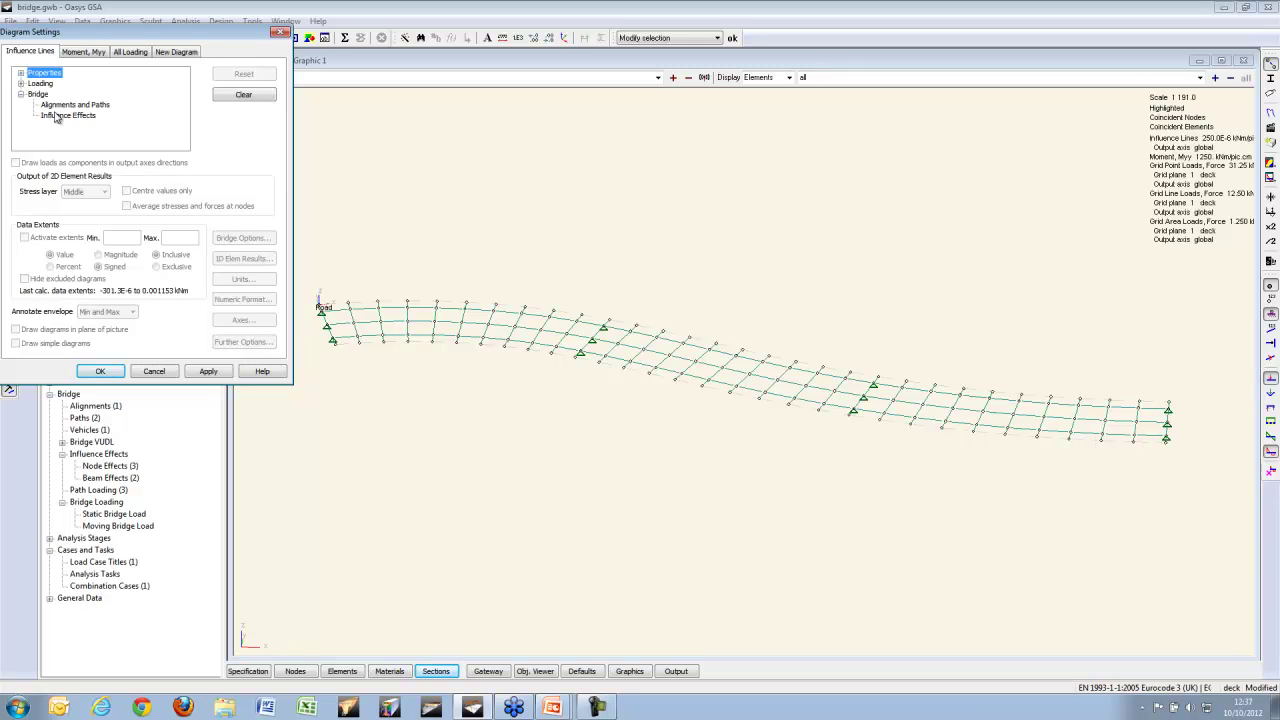
pyautogui.click(63, 105)
pyautogui.click(101, 371)
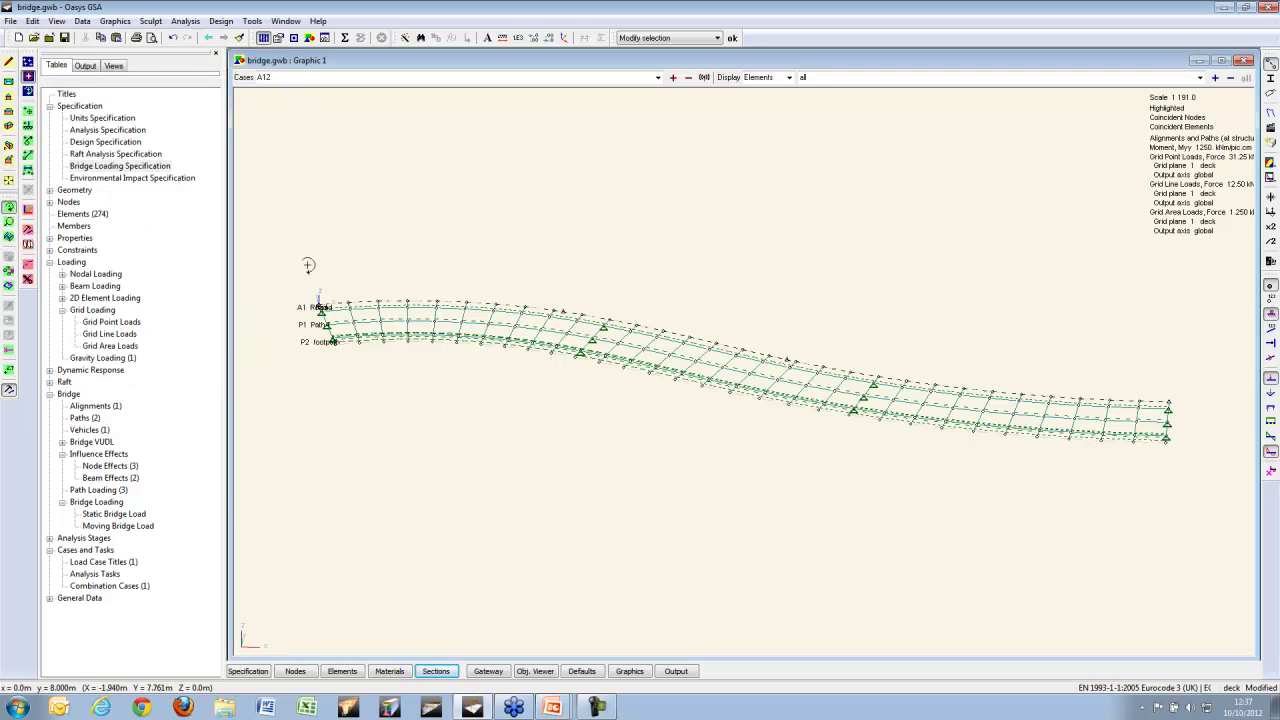
pyautogui.scroll(3, 420, 281)
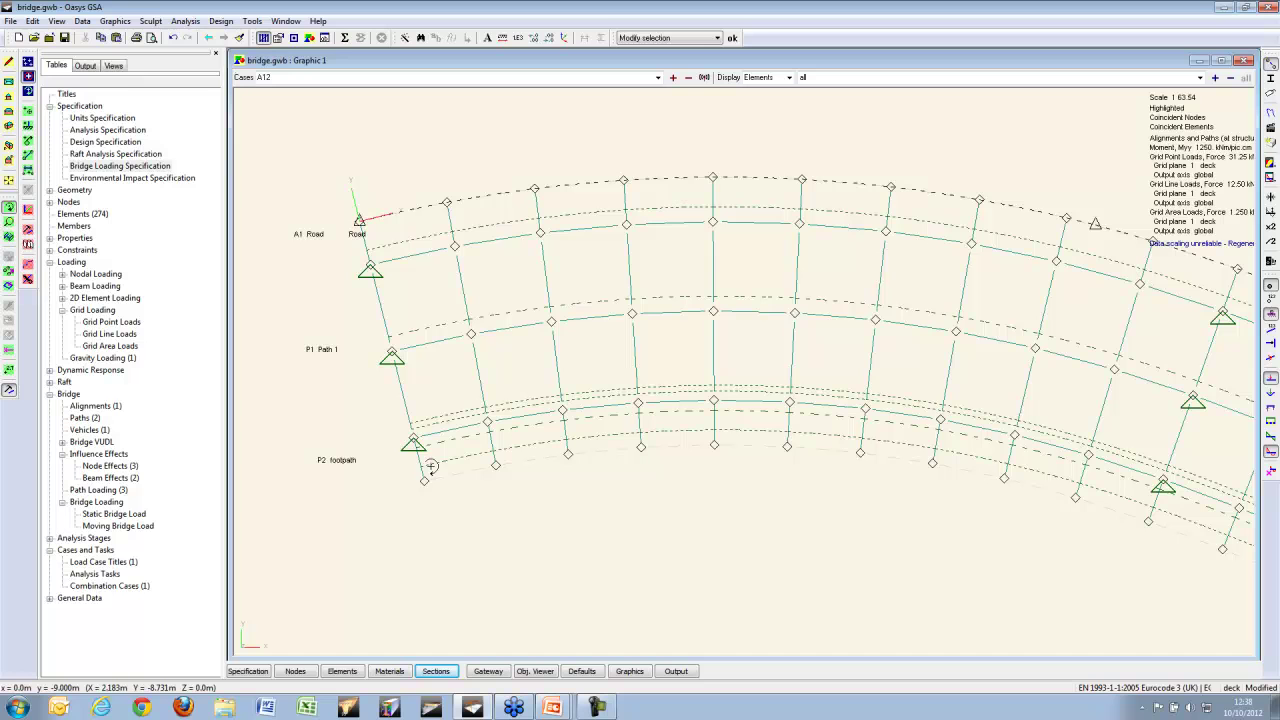
# Step: Create and run a Bridge optimisation analysis task with the default GsBridge control settings
pyautogui.click(185, 22)
pyautogui.click(212, 37)
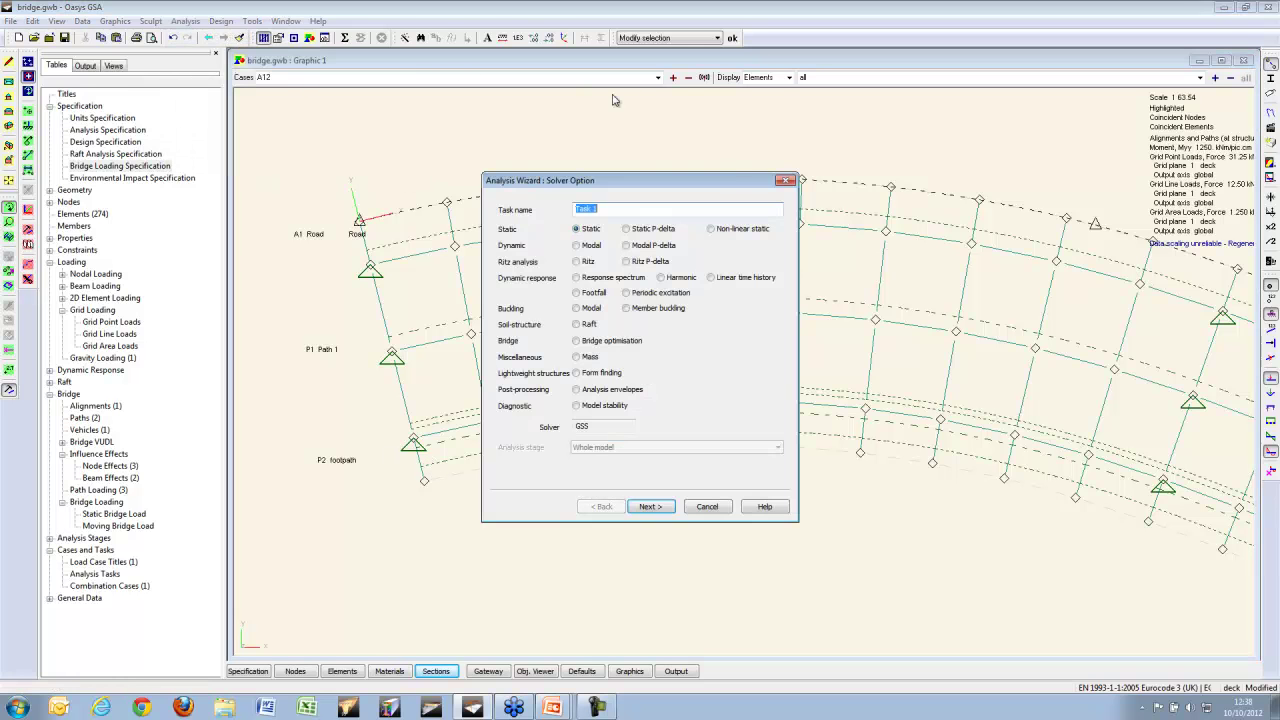
pyautogui.click(590, 340)
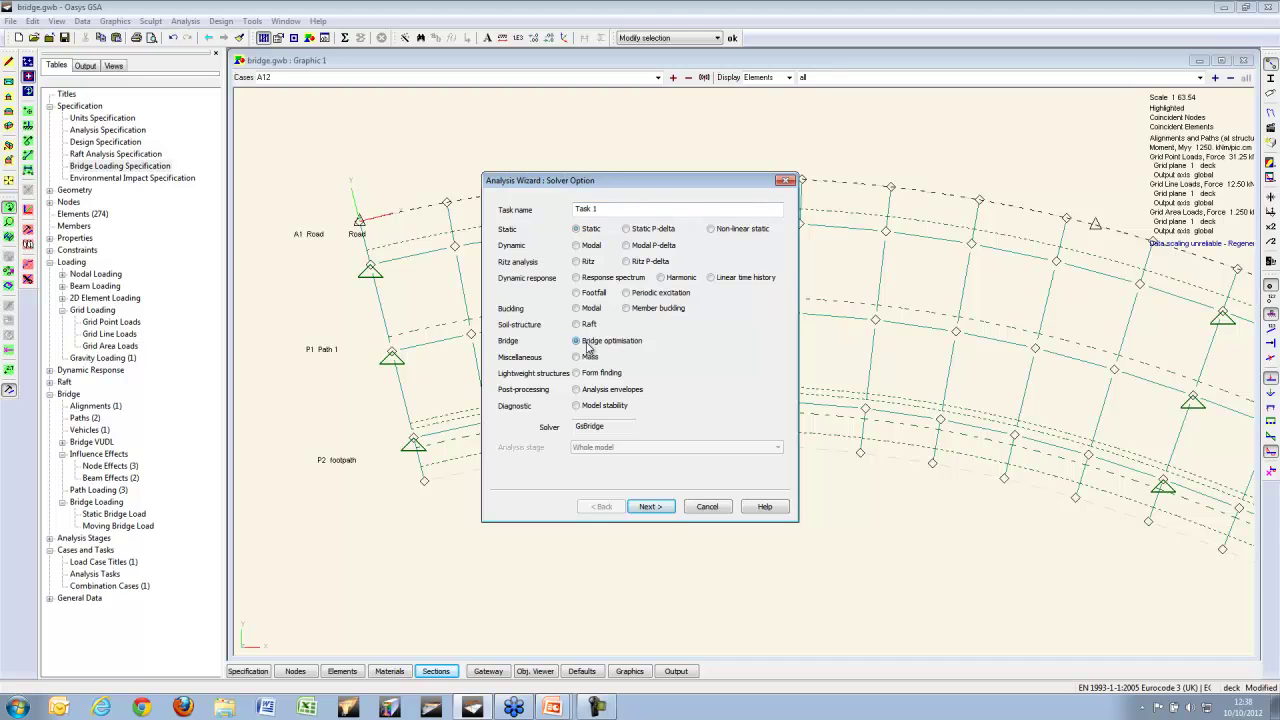
pyautogui.click(652, 506)
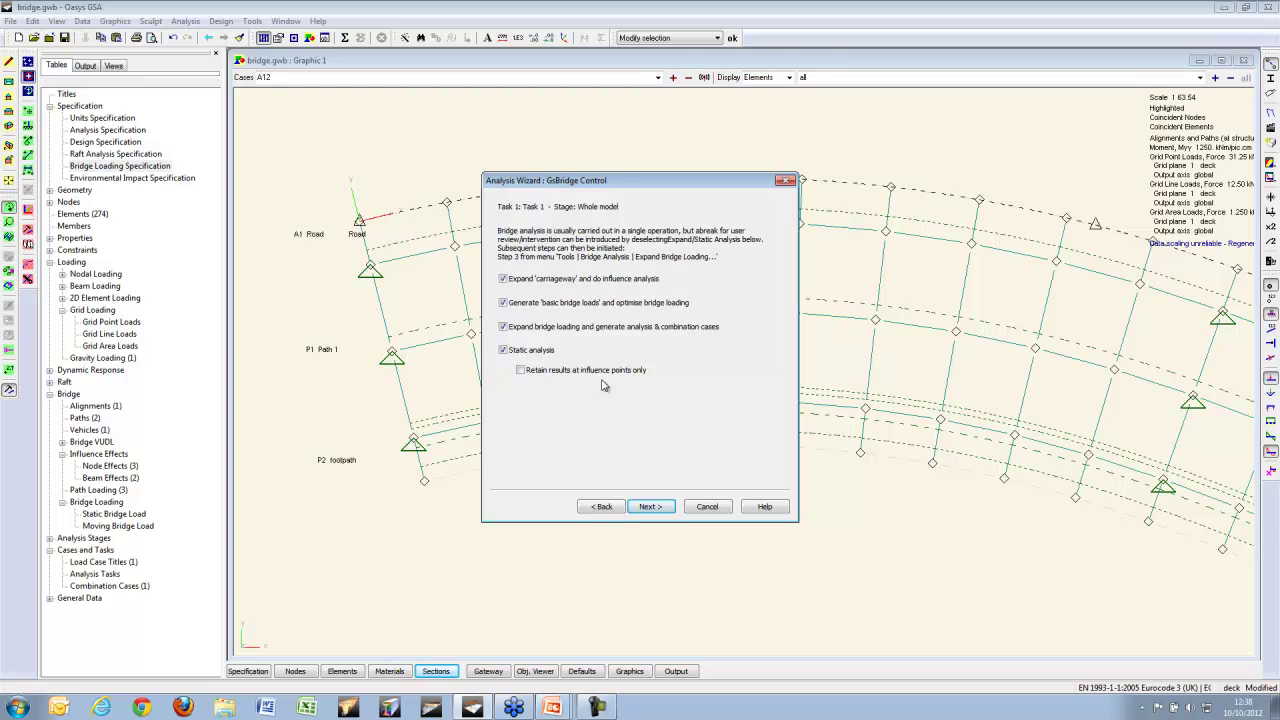
pyautogui.click(652, 506)
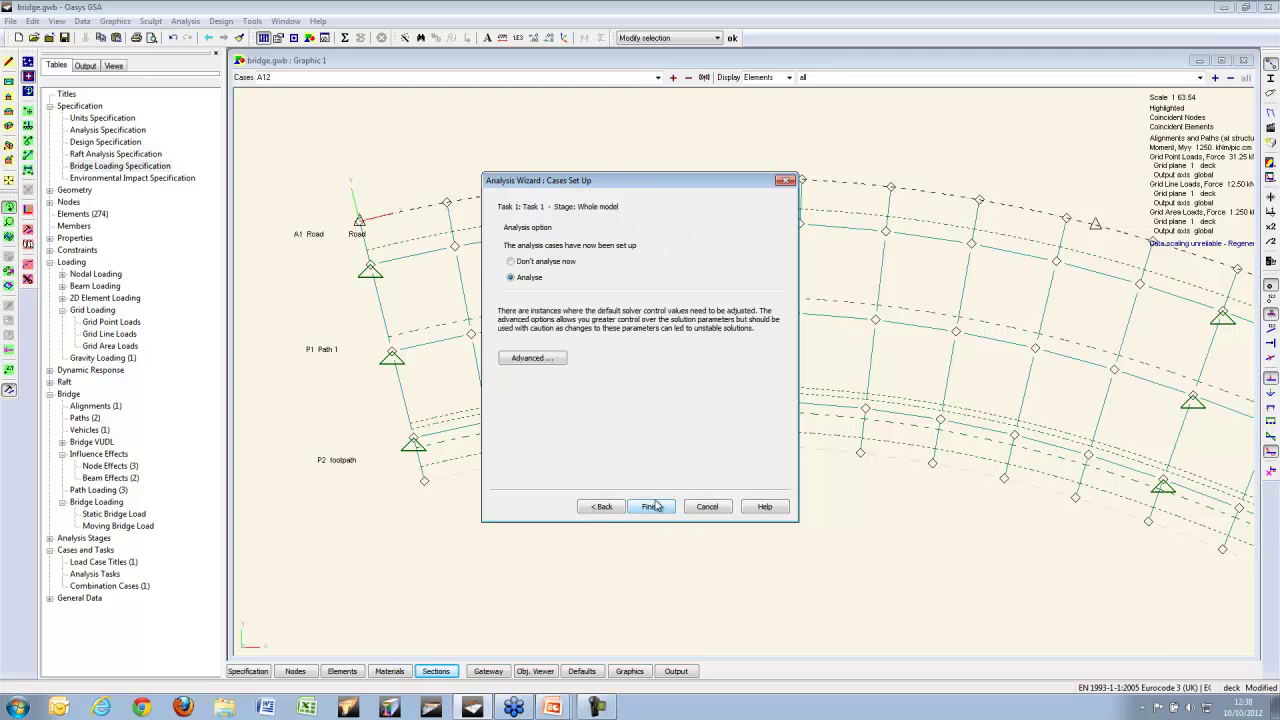
pyautogui.click(652, 506)
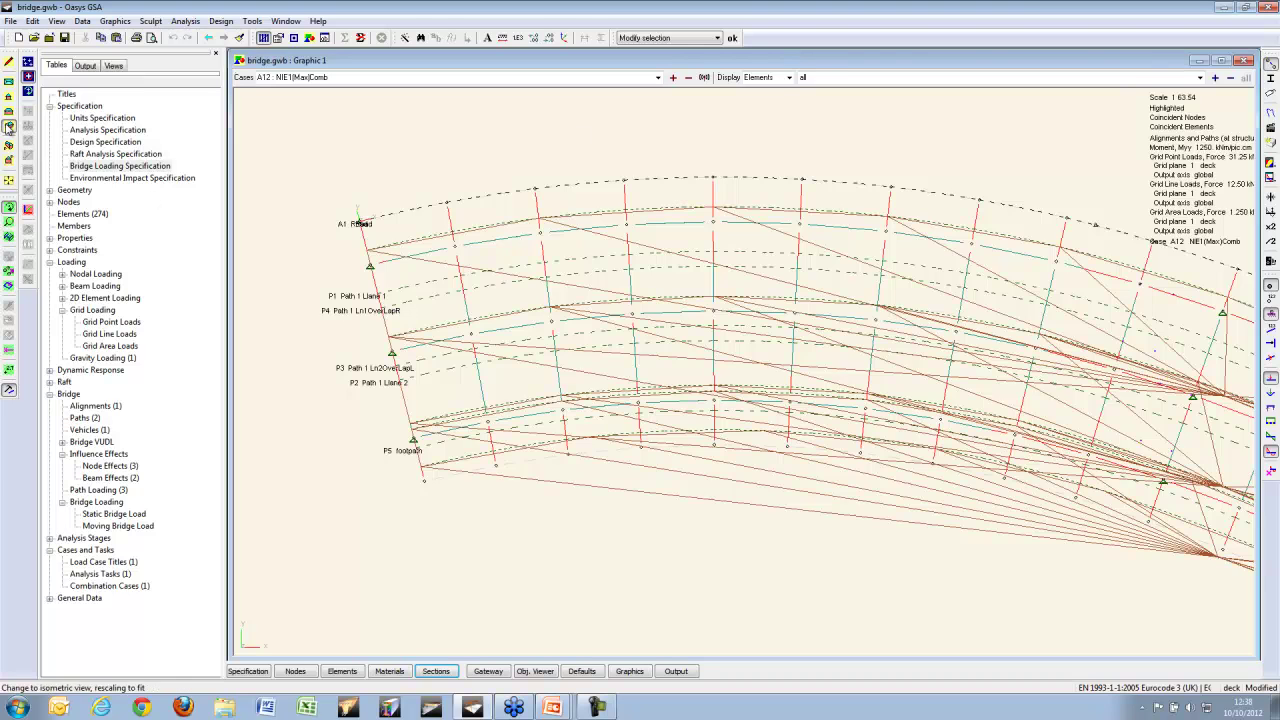
# Step: In isometric view, step through the generated load cases starting from 3 : BIE1(Max)Char
pyautogui.click(9, 127)
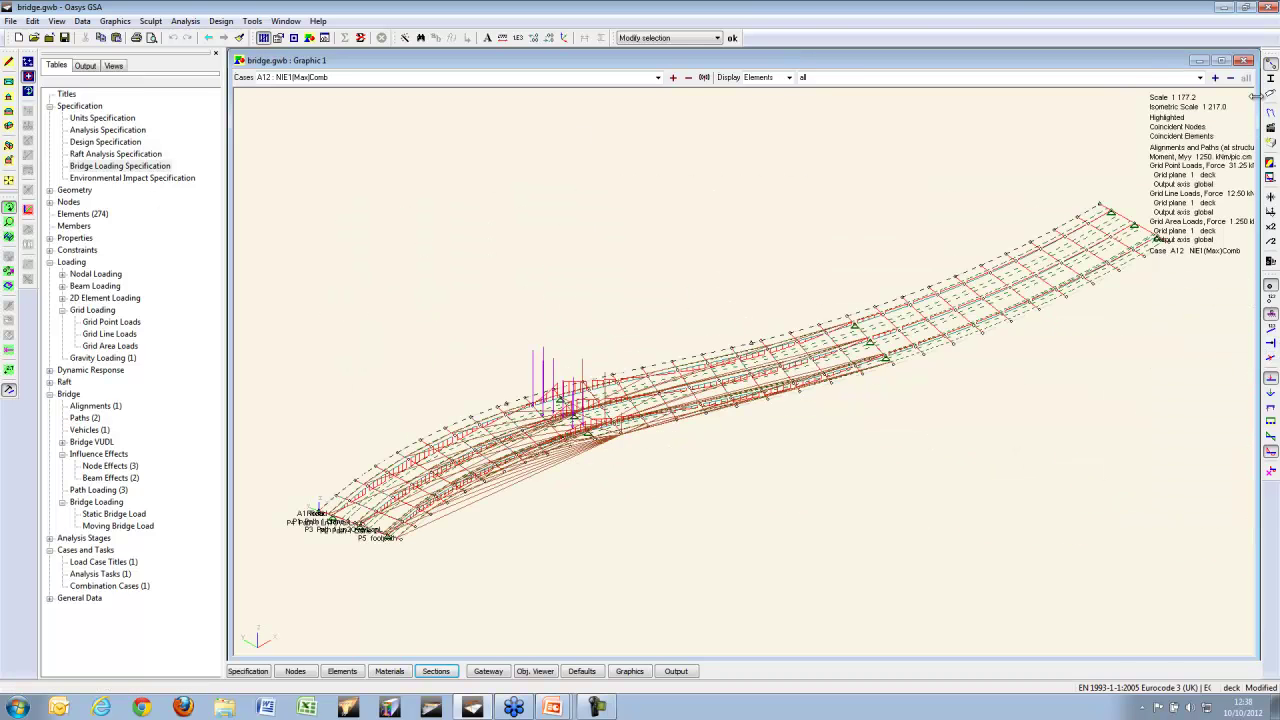
pyautogui.click(658, 77)
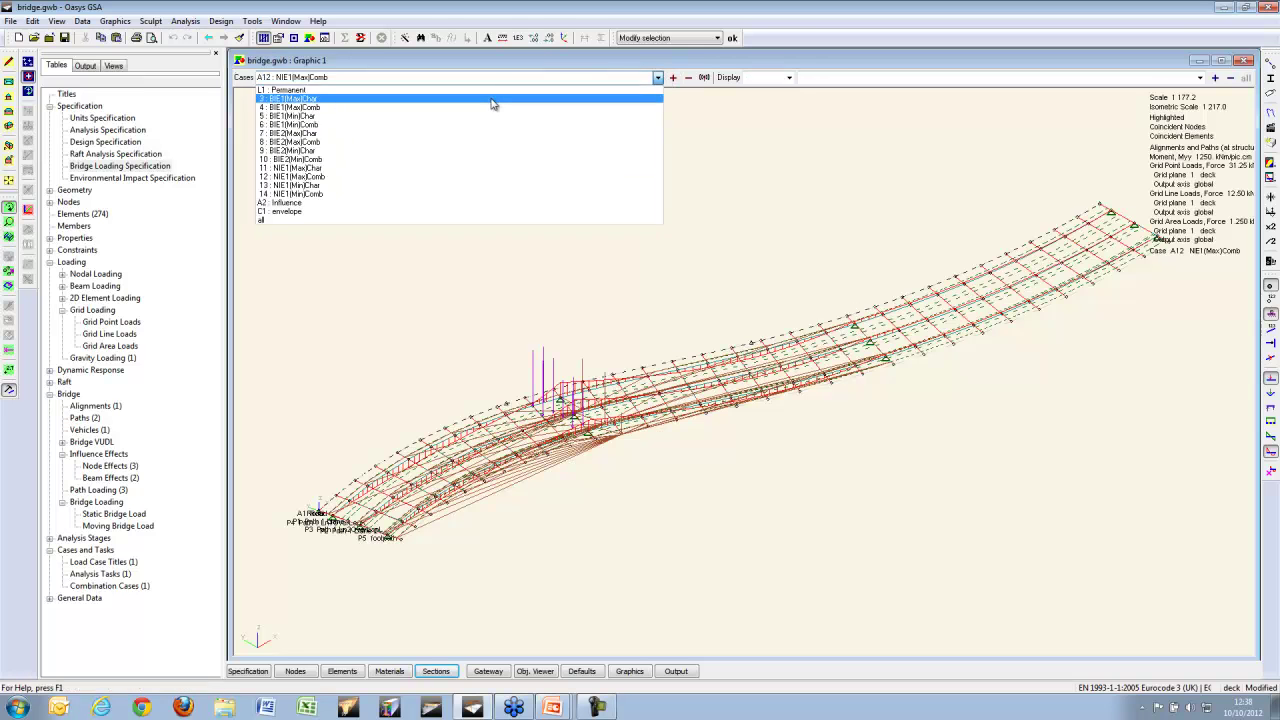
pyautogui.click(491, 101)
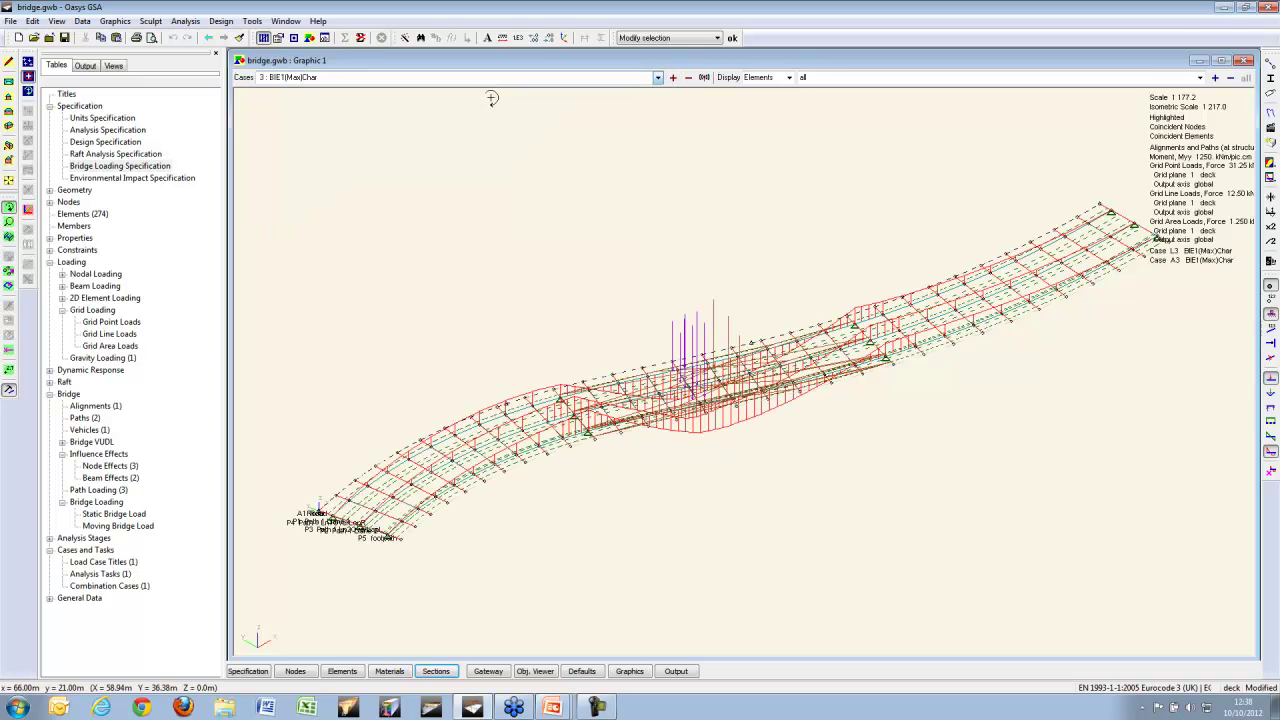
pyautogui.click(673, 77)
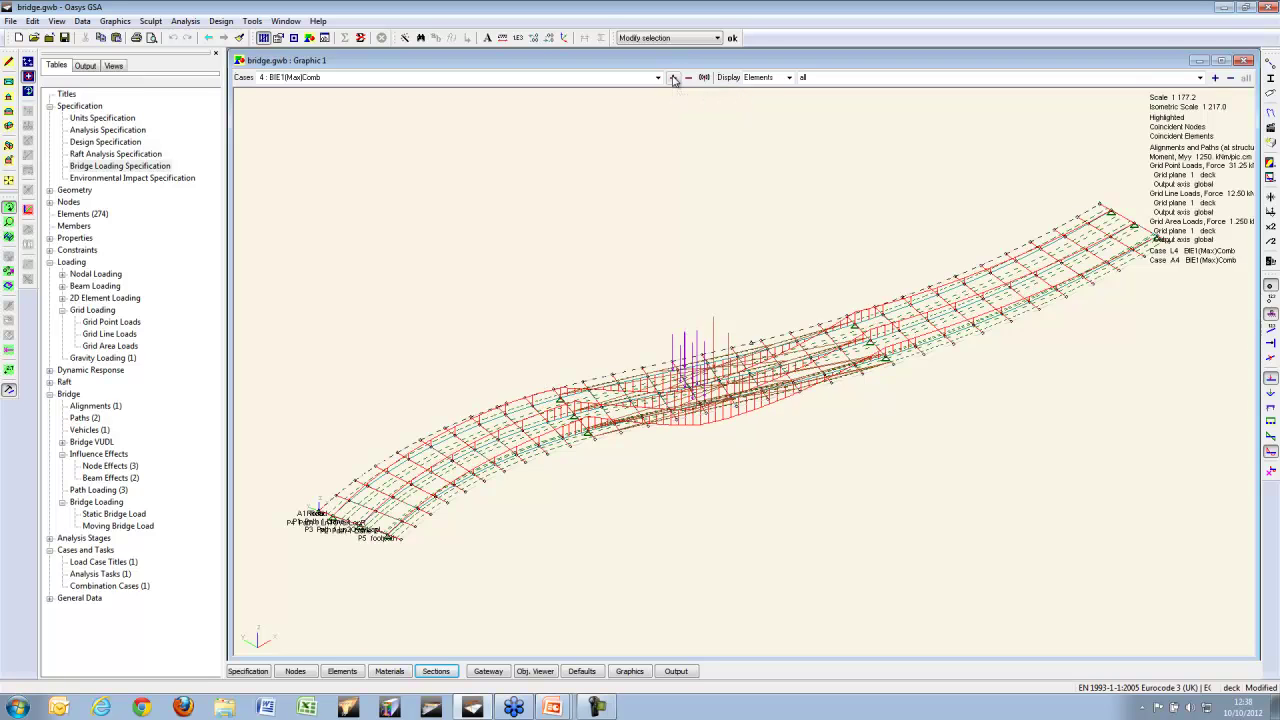
pyautogui.click(673, 77)
pyautogui.click(673, 77)
pyautogui.click(673, 77)
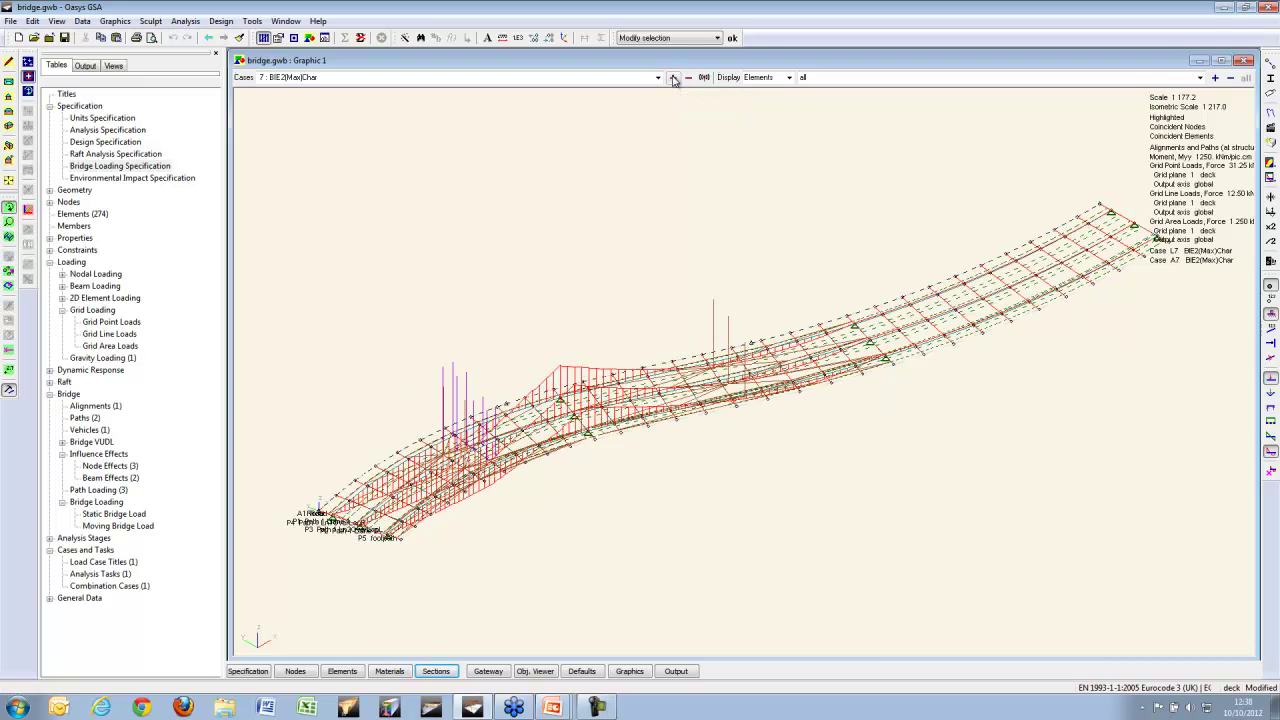
pyautogui.click(673, 77)
pyautogui.click(673, 77)
pyautogui.click(673, 77)
pyautogui.click(673, 77)
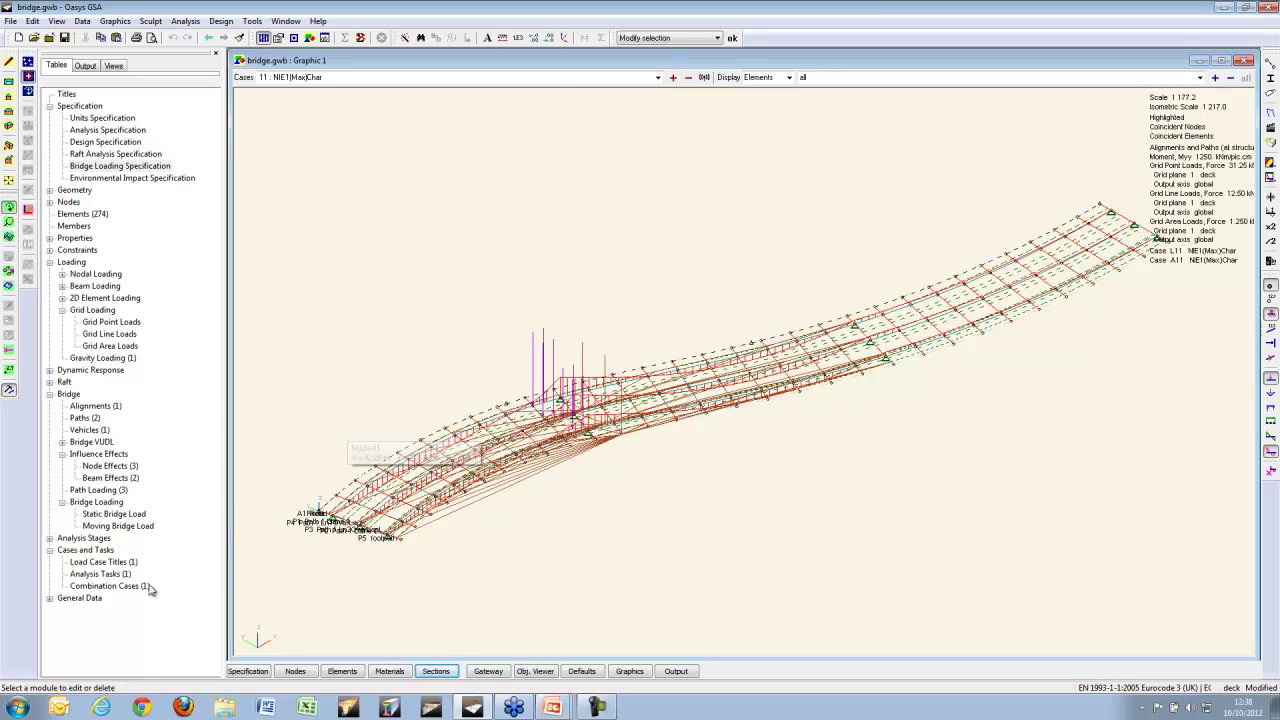
# Step: Check the Combination Cases table, then expand Task 1 in the analysis tasks list
pyautogui.doubleClick(110, 586)
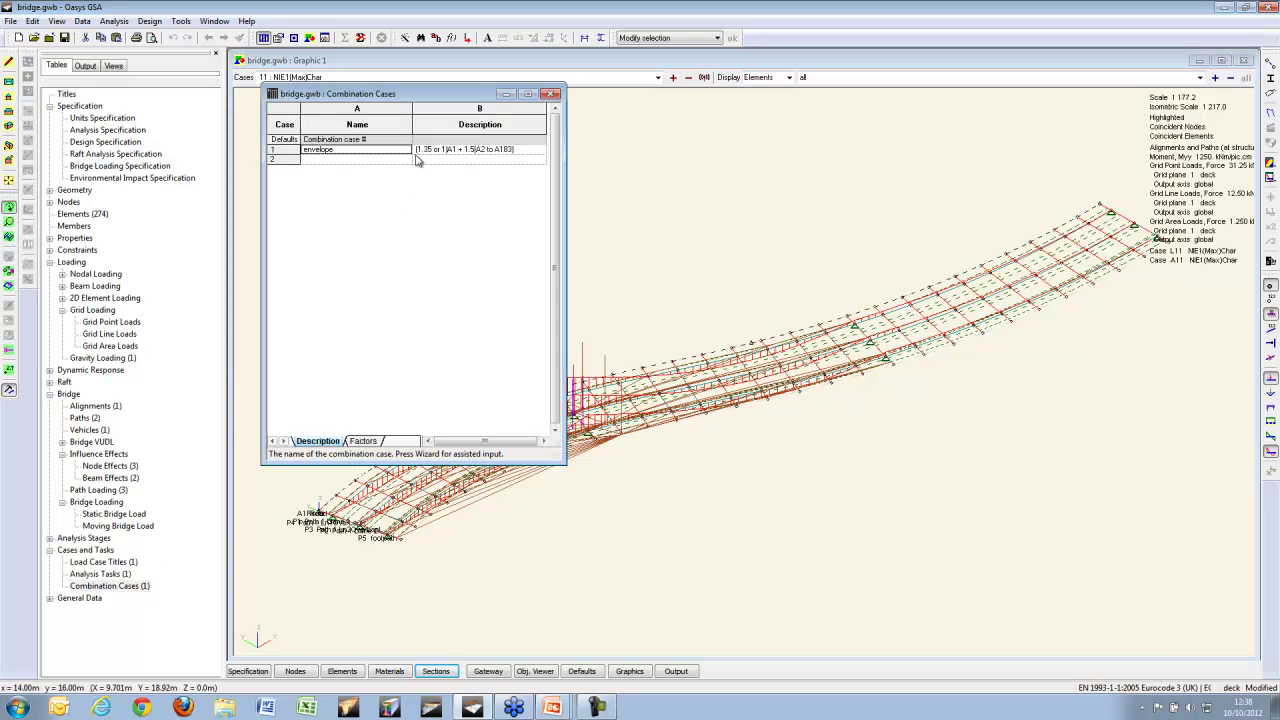
pyautogui.click(550, 93)
pyautogui.doubleClick(100, 574)
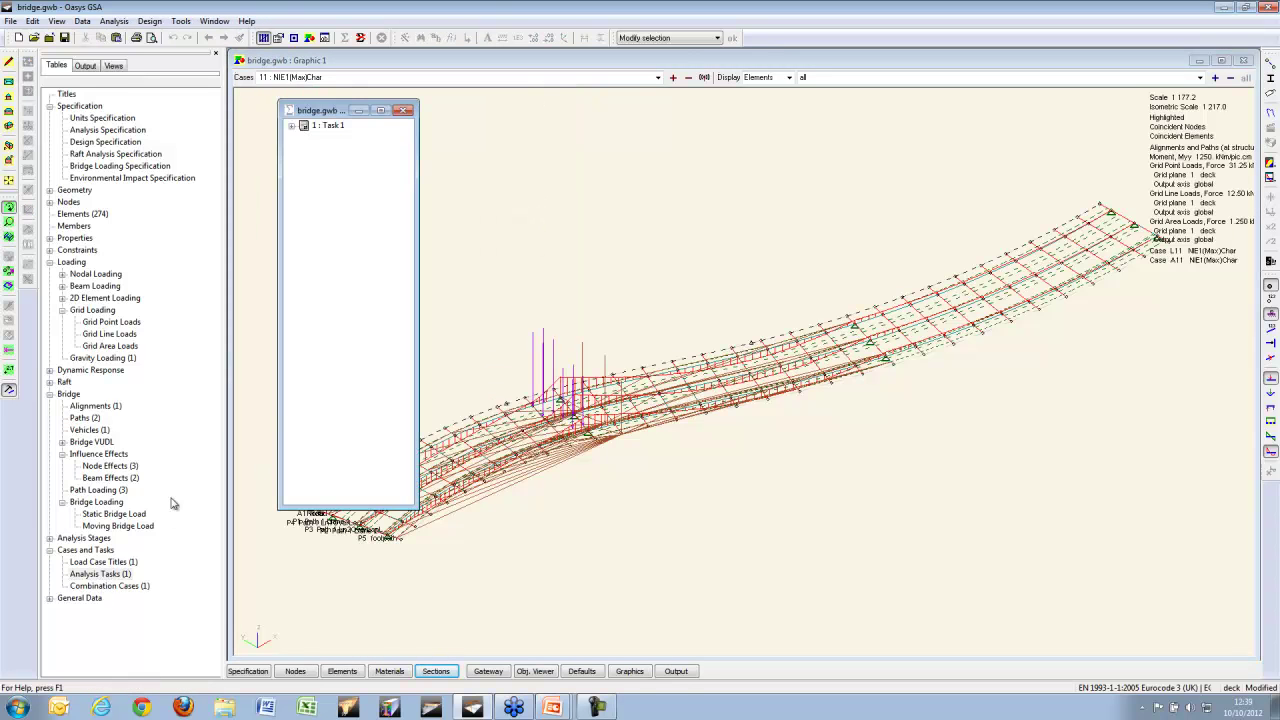
pyautogui.click(292, 126)
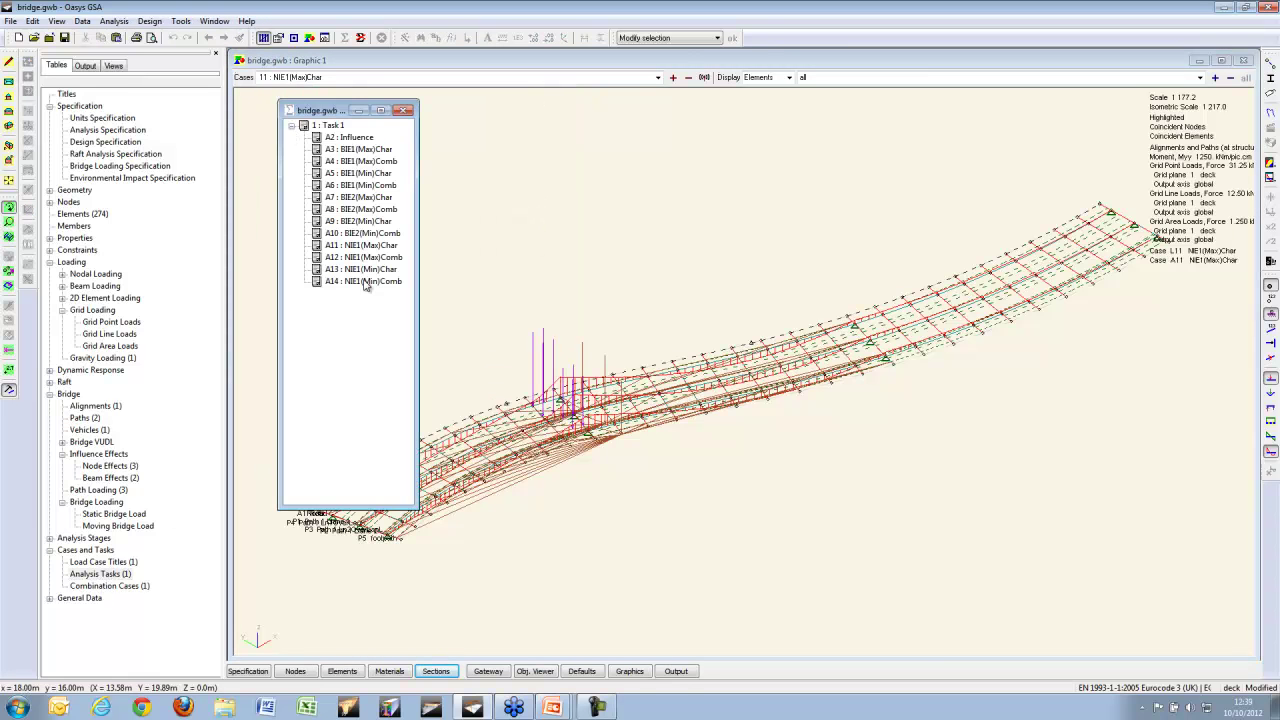
# Step: Add a static Task 2 with Analysis Case 15 applying load case L1, and run it
pyautogui.rightClick(333, 315)
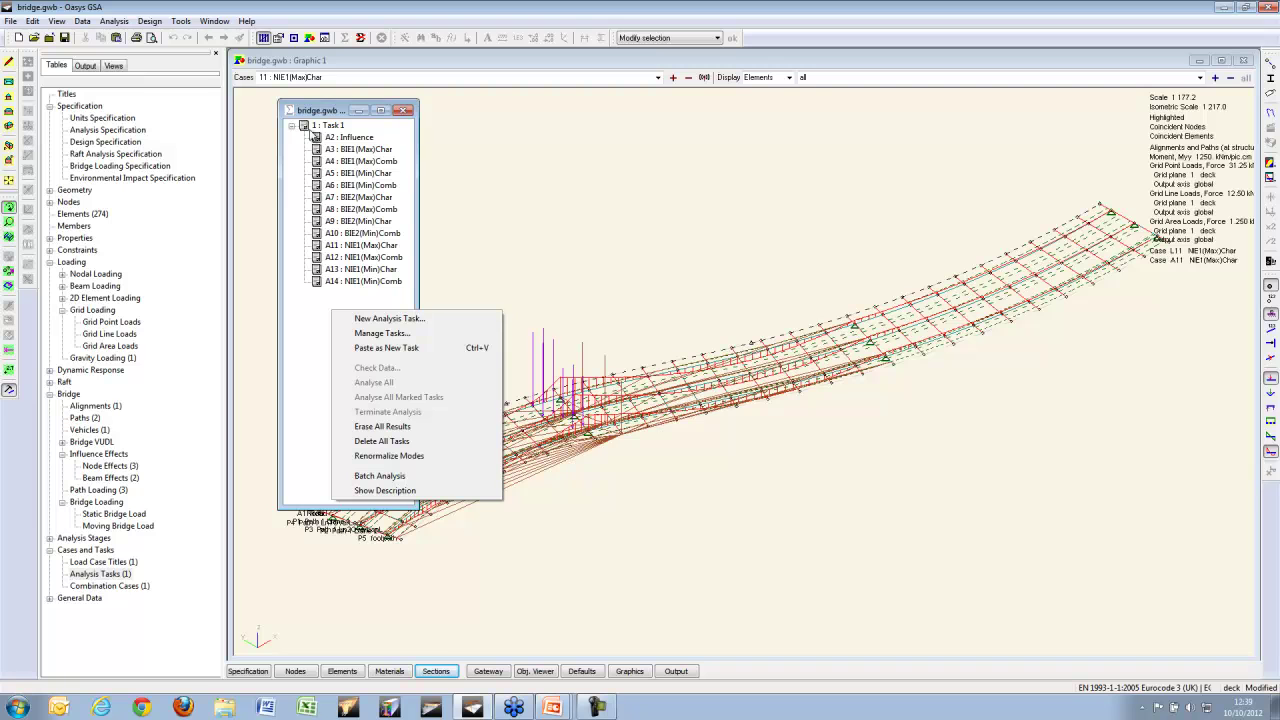
pyautogui.click(389, 318)
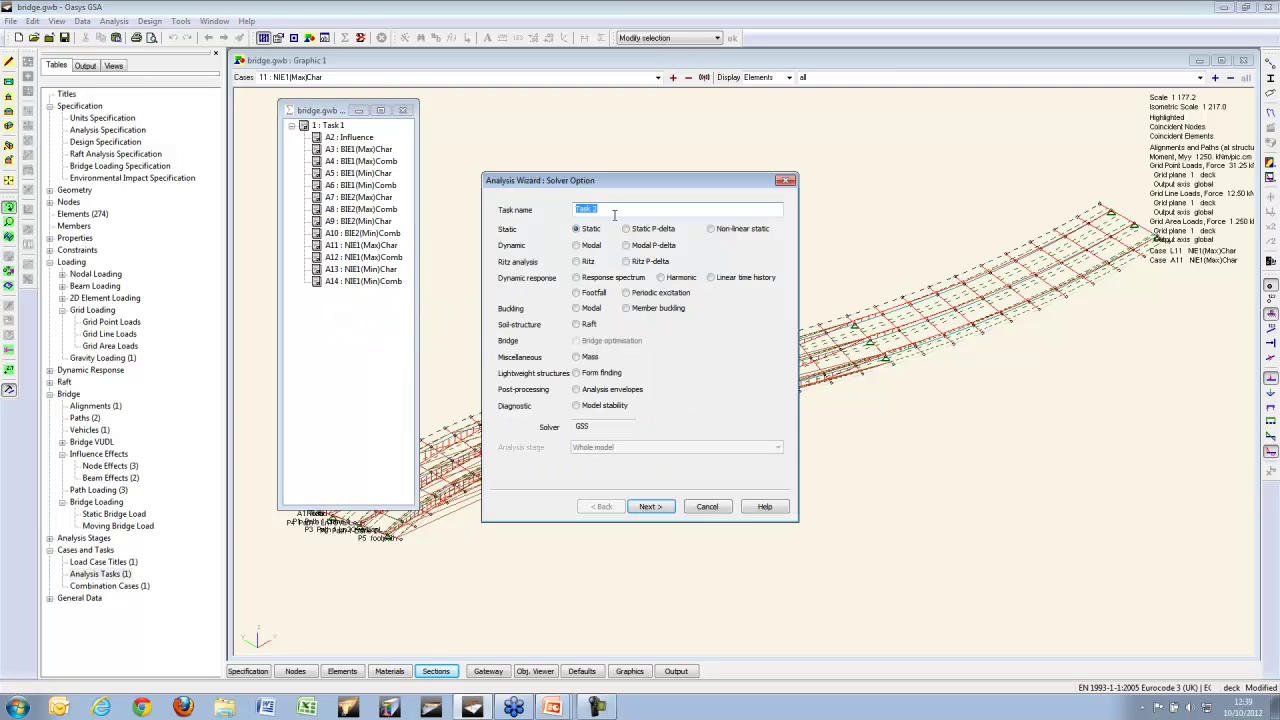
pyautogui.click(650, 506)
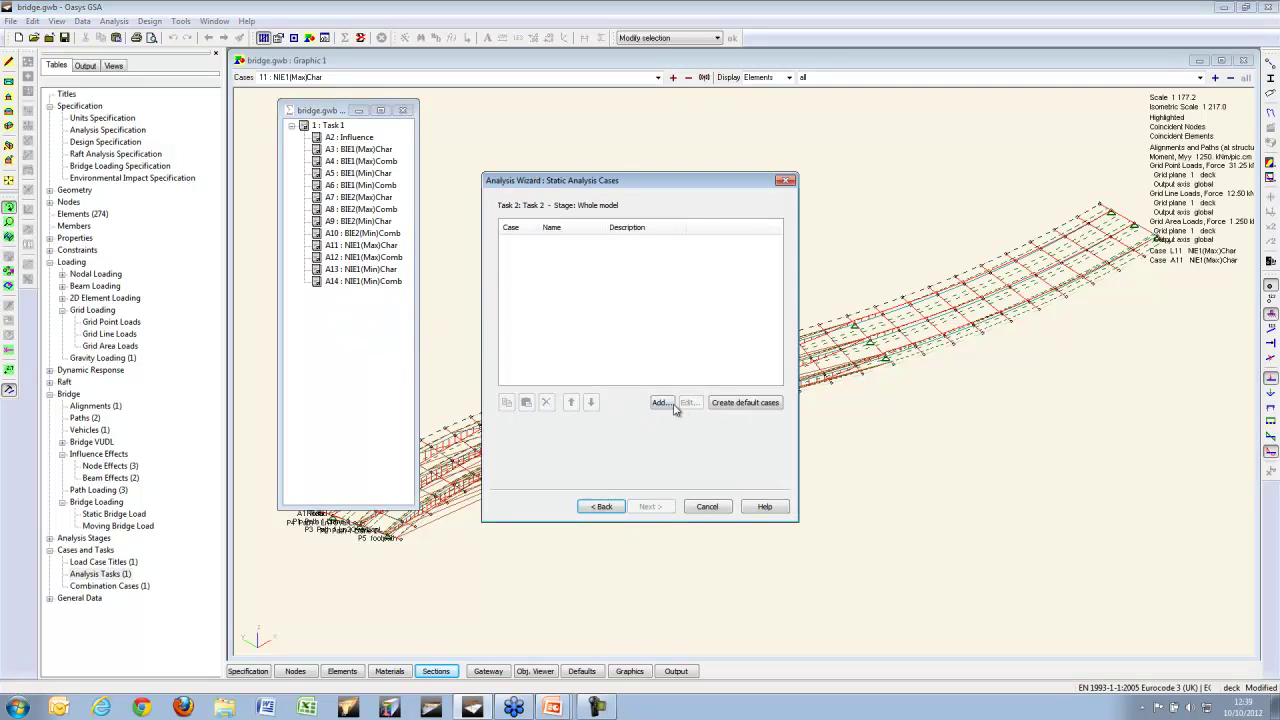
pyautogui.click(672, 404)
pyautogui.doubleClick(585, 324)
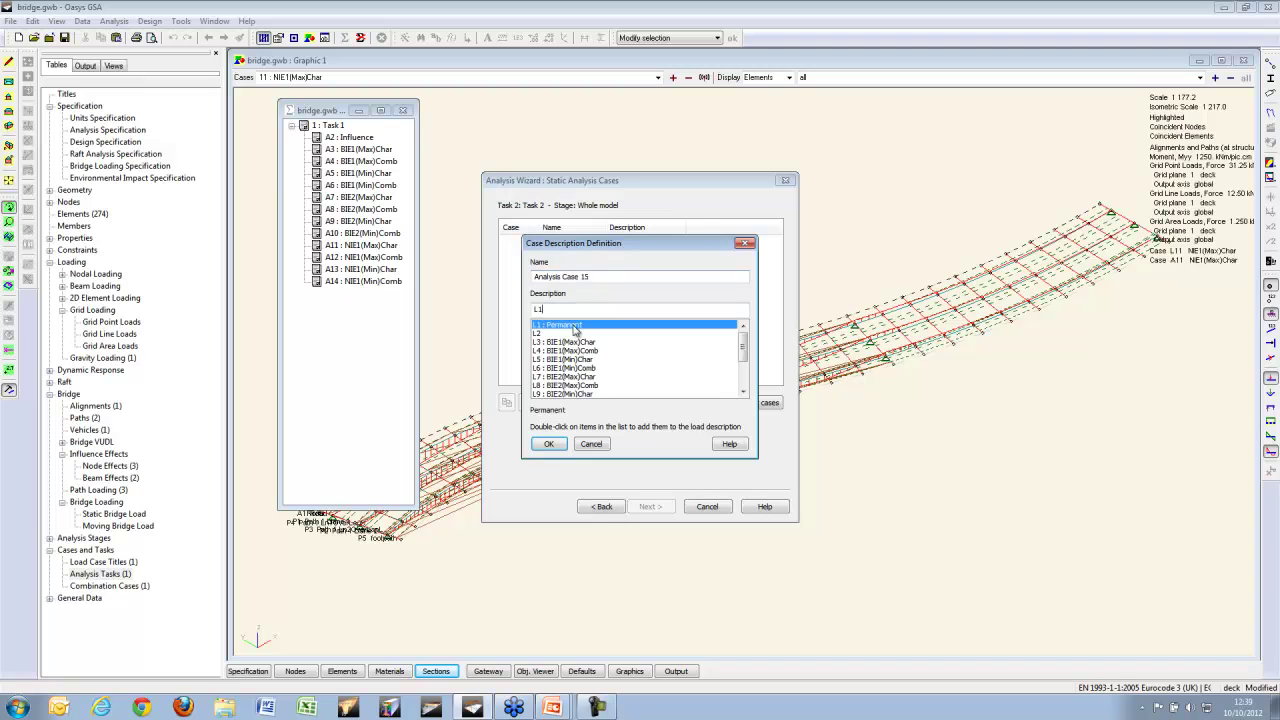
pyautogui.click(552, 444)
pyautogui.click(650, 506)
pyautogui.click(650, 507)
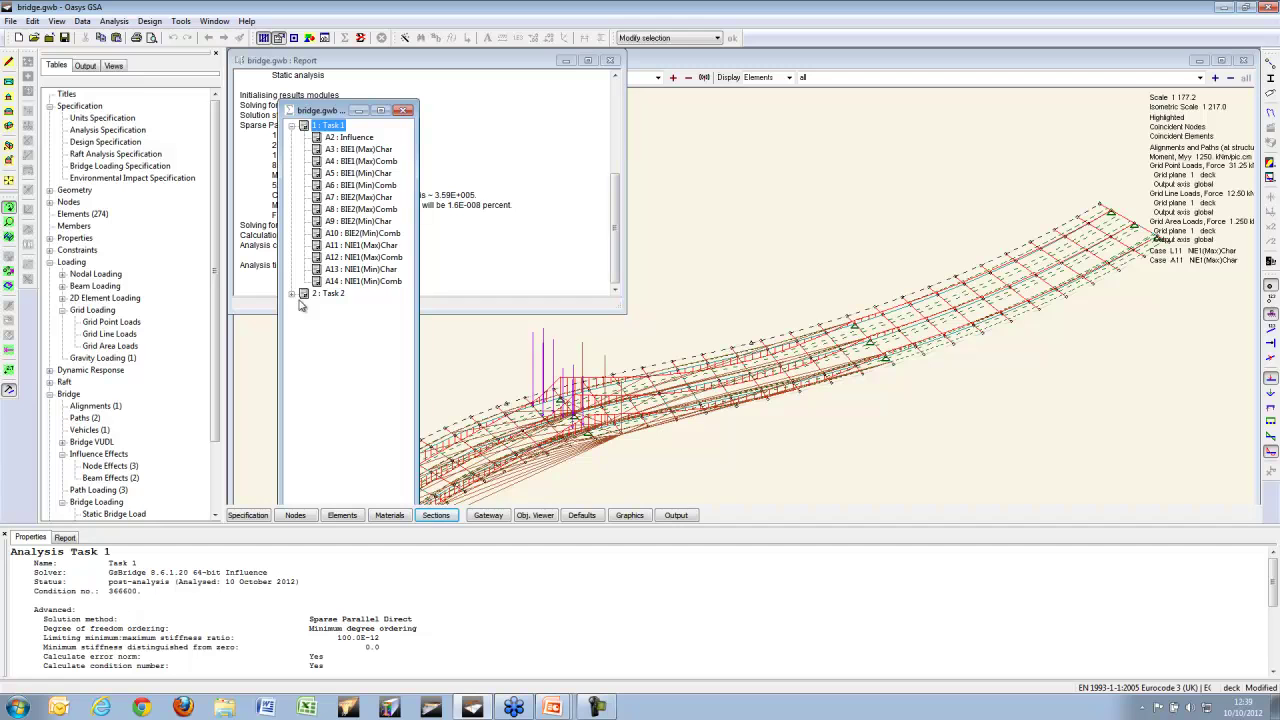
# Step: Start a new analysis task of type Analysis envelopes
pyautogui.rightClick(347, 331)
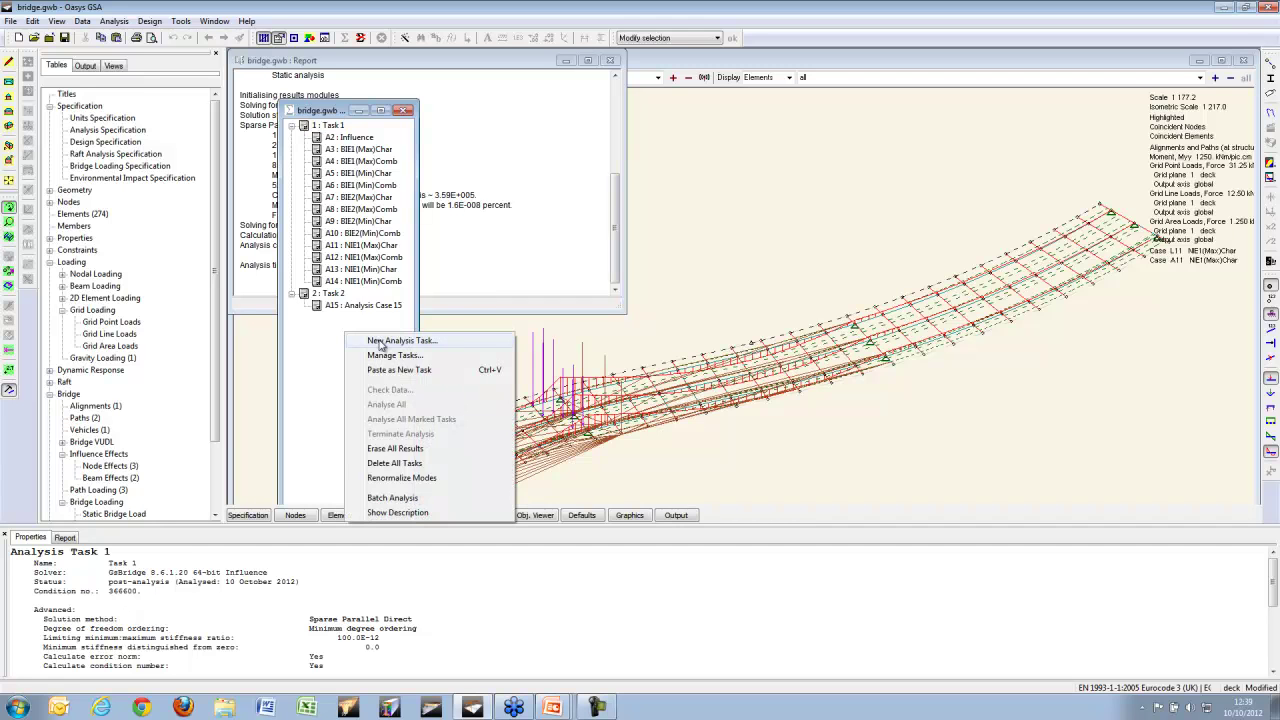
pyautogui.click(375, 340)
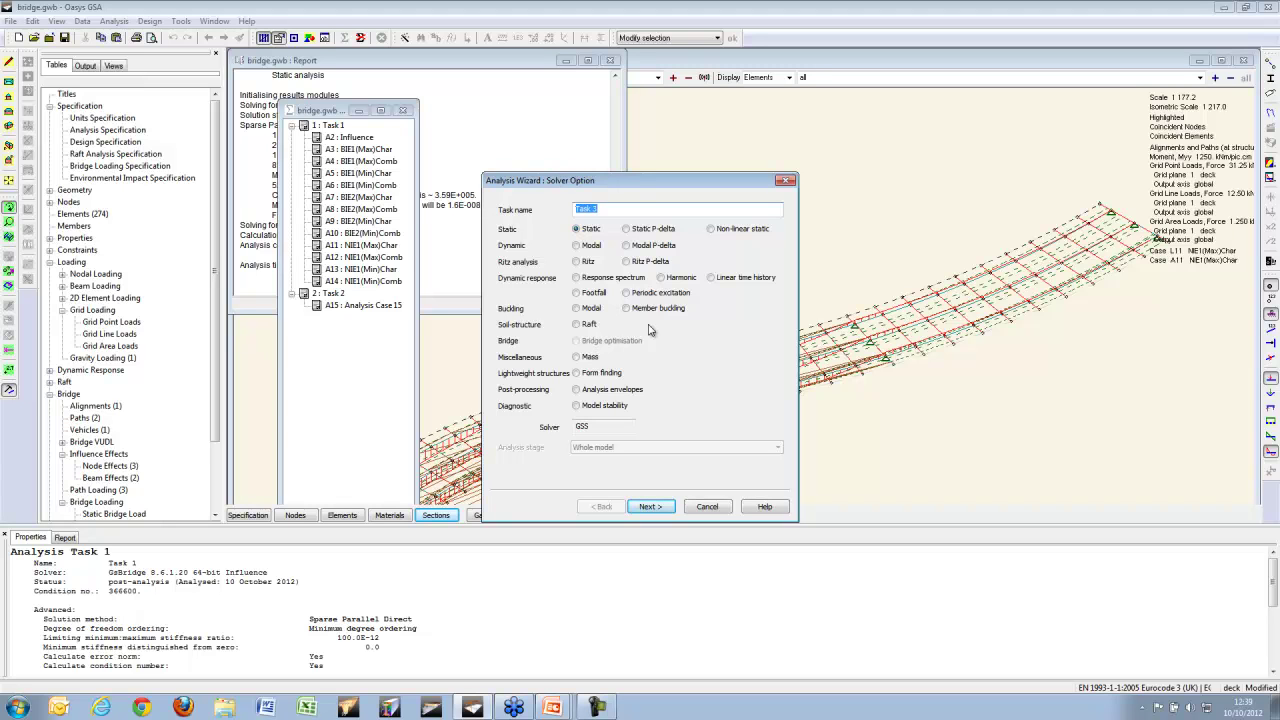
pyautogui.click(577, 390)
pyautogui.click(658, 506)
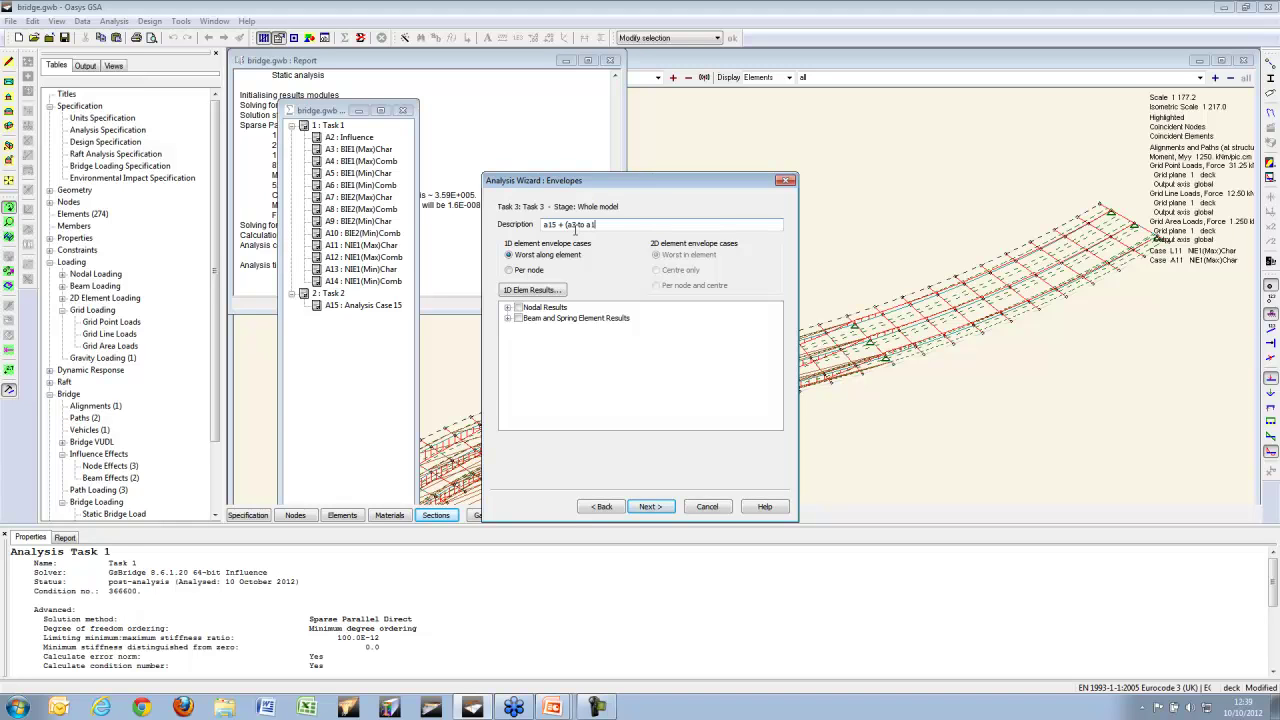
# Step: Envelope reaction force Fz and beam moment Myy only, then run the envelope analysis
pyautogui.click(508, 307)
pyautogui.click(520, 329)
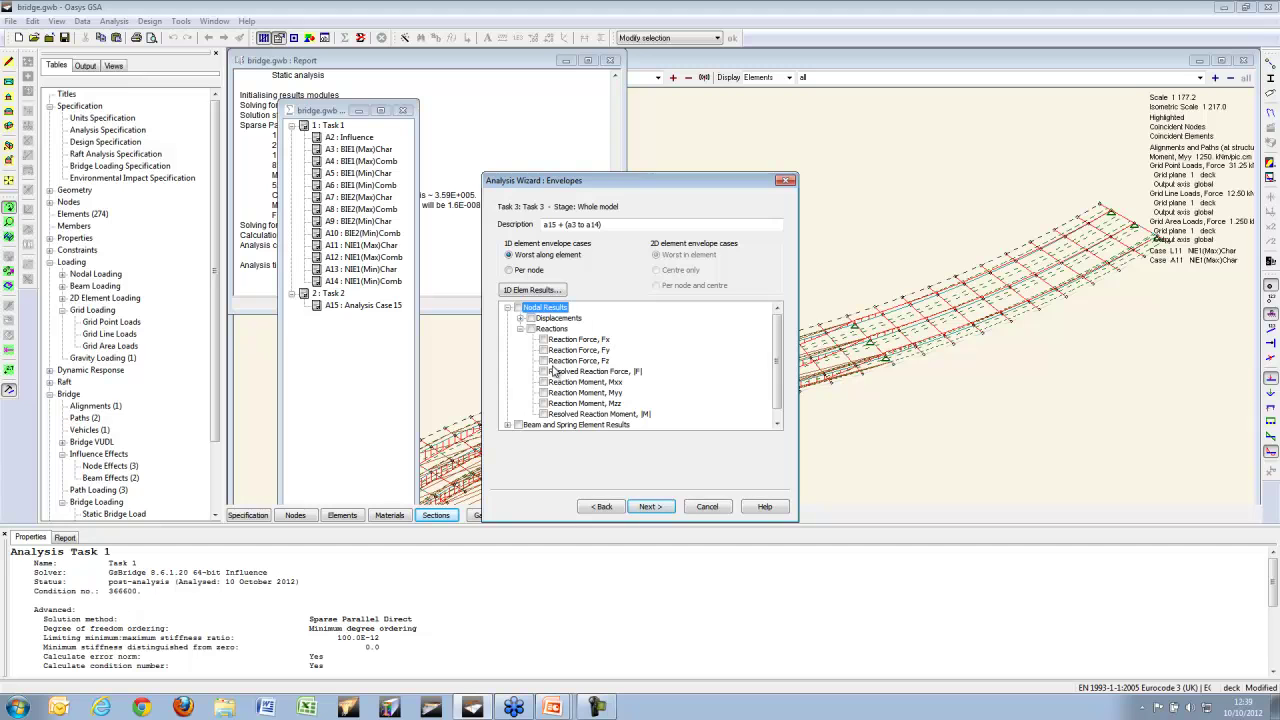
pyautogui.click(543, 360)
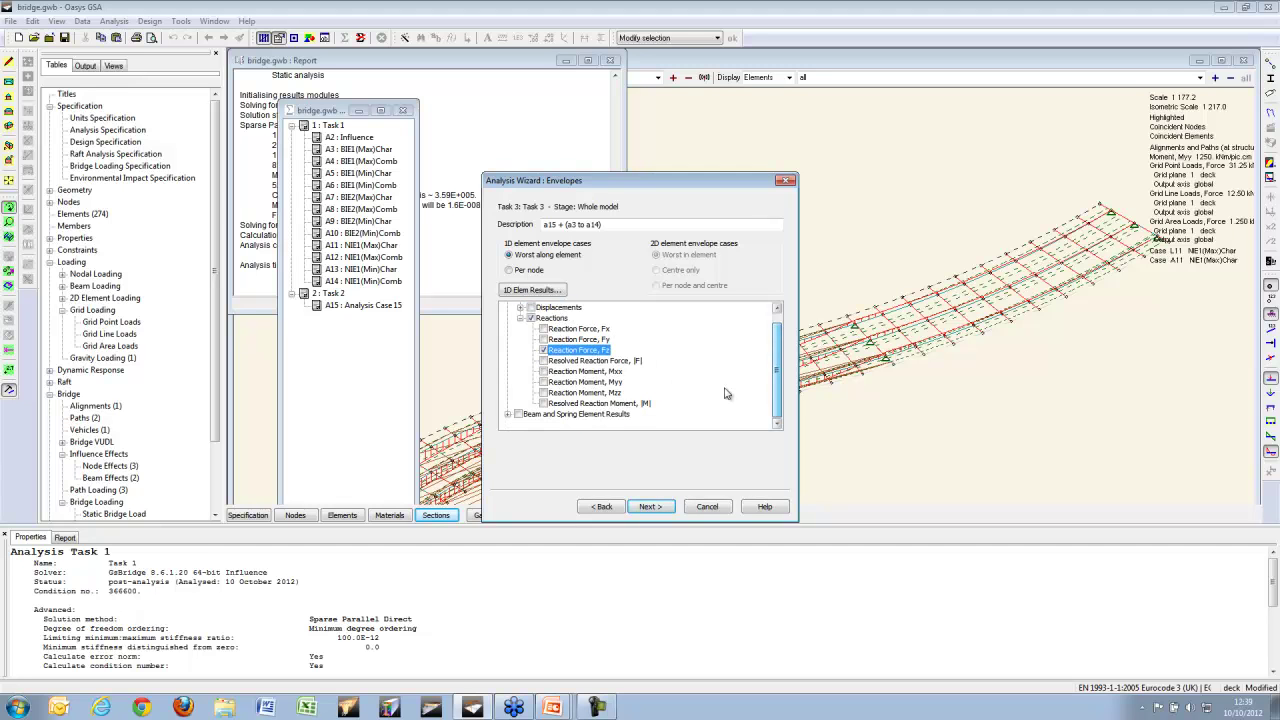
pyautogui.click(508, 424)
pyautogui.click(521, 392)
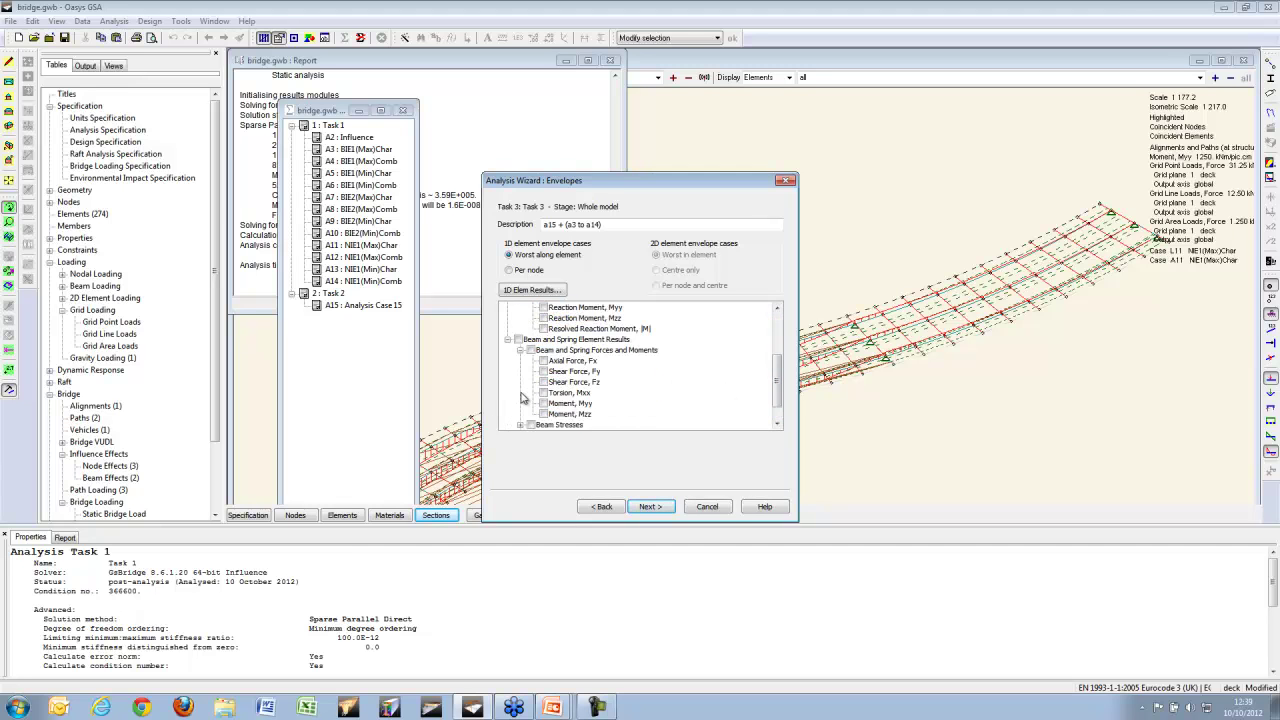
pyautogui.click(531, 350)
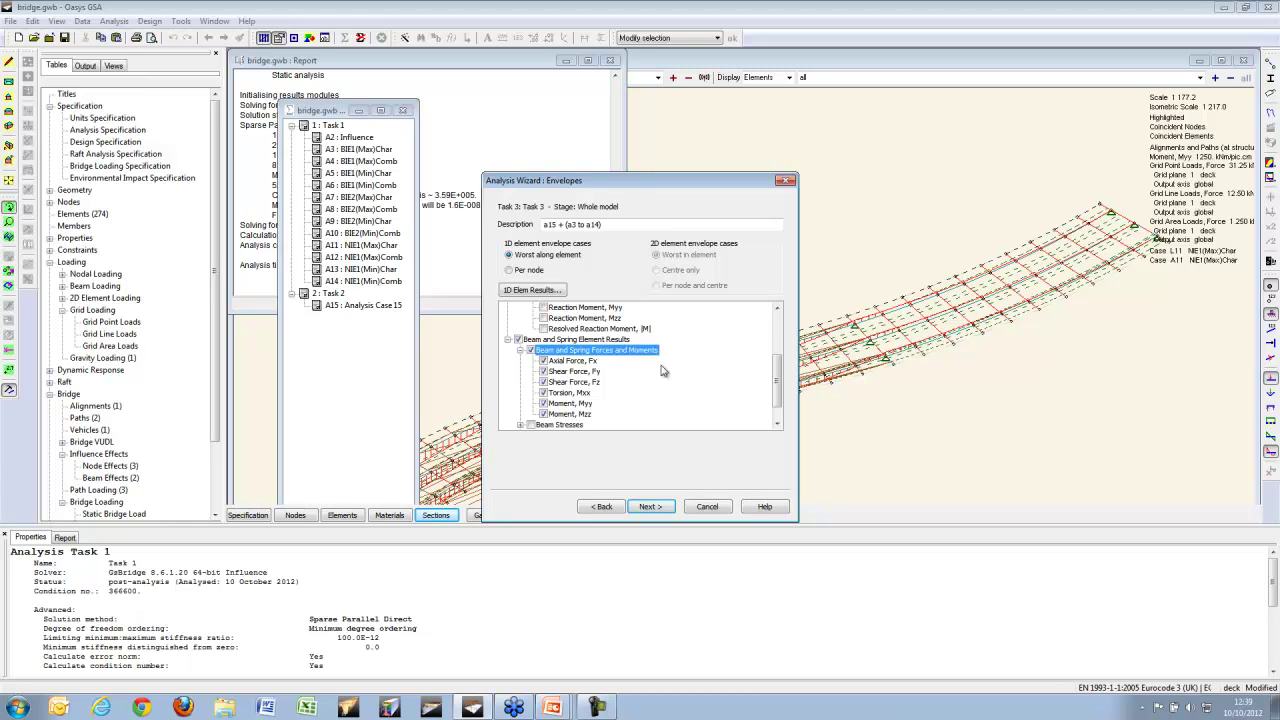
pyautogui.click(531, 351)
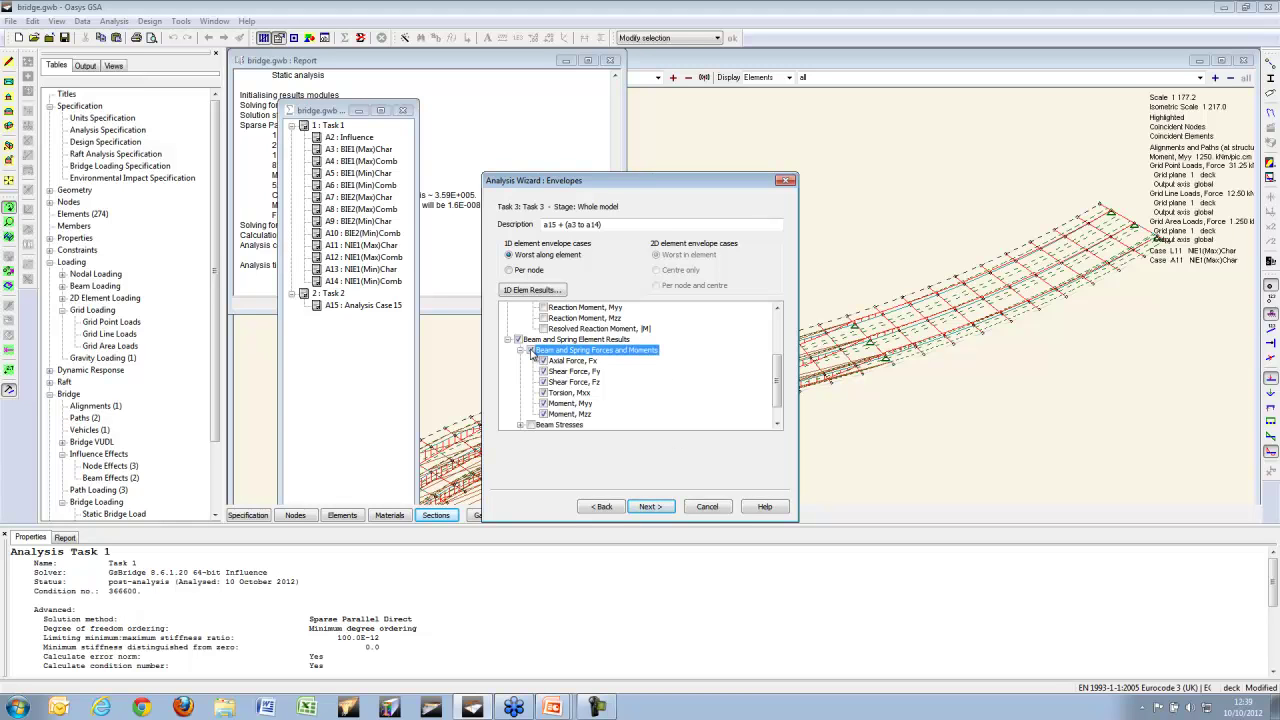
pyautogui.click(544, 403)
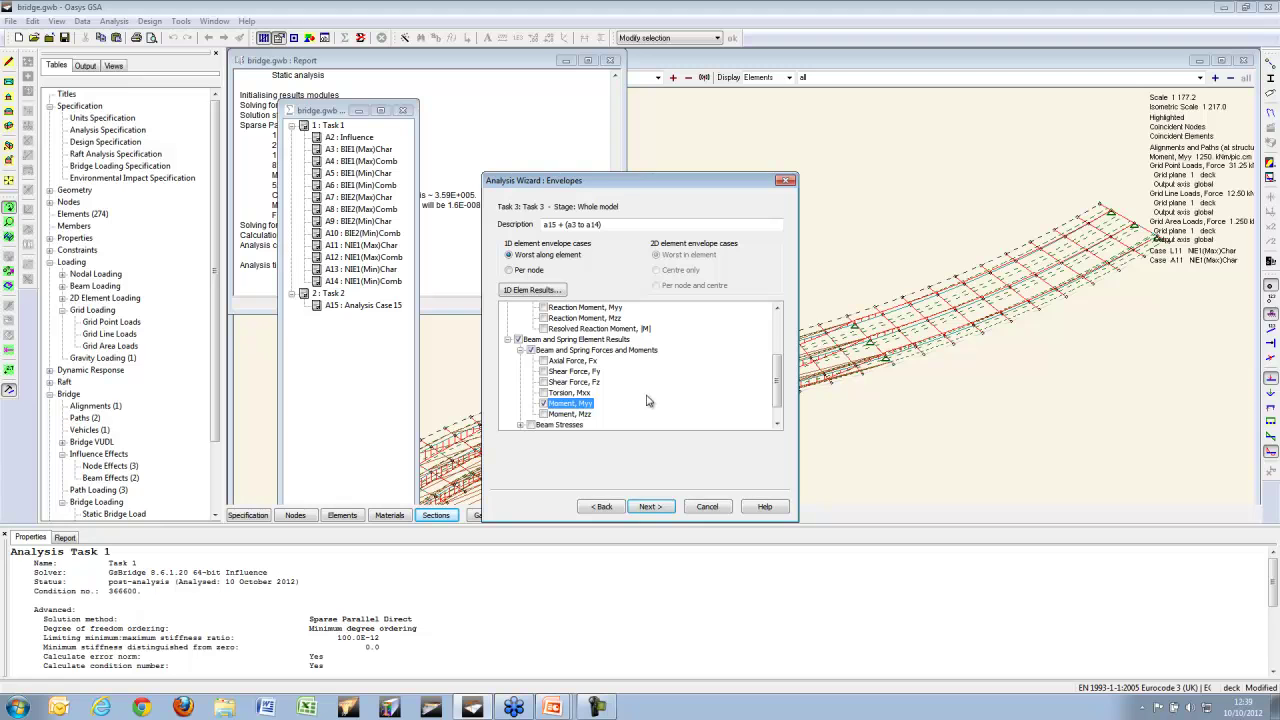
pyautogui.click(652, 507)
pyautogui.click(652, 507)
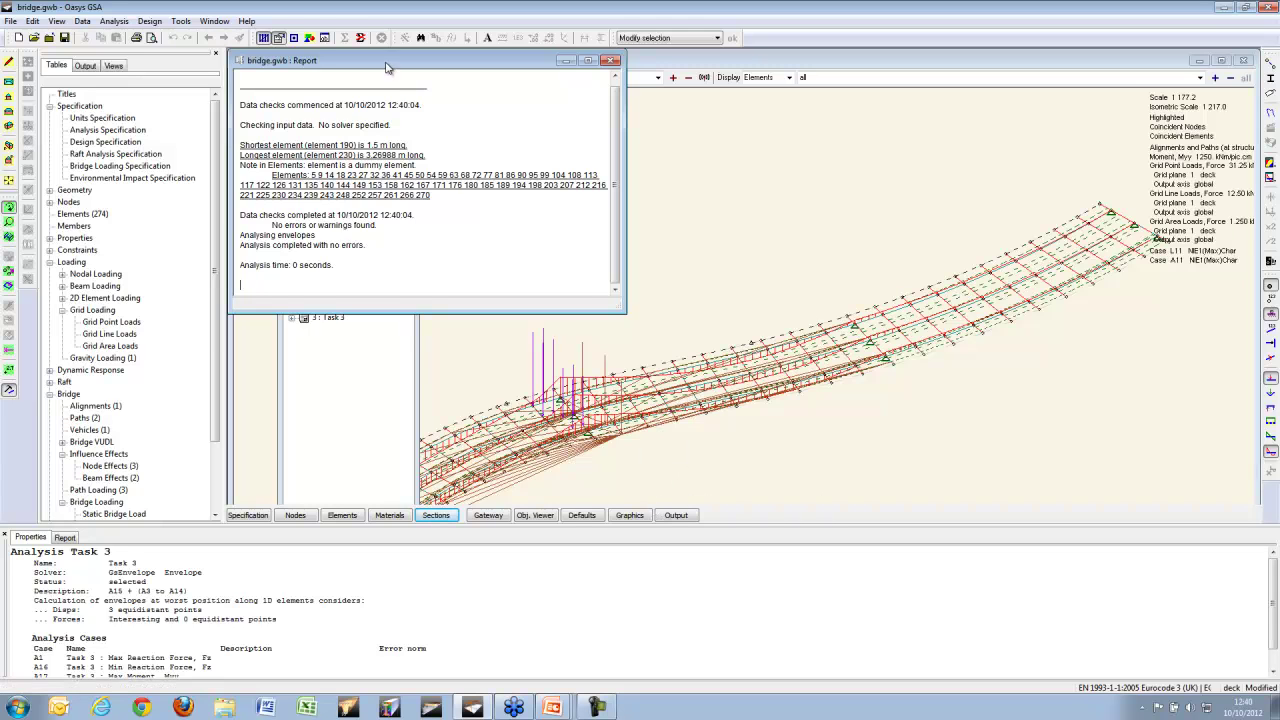
# Step: Plot A17 Max Moment Myy in side elevation, then step to A18 Min Moment Myy
pyautogui.moveTo(387, 67); pyautogui.dragTo(651, 126)
pyautogui.click(657, 77)
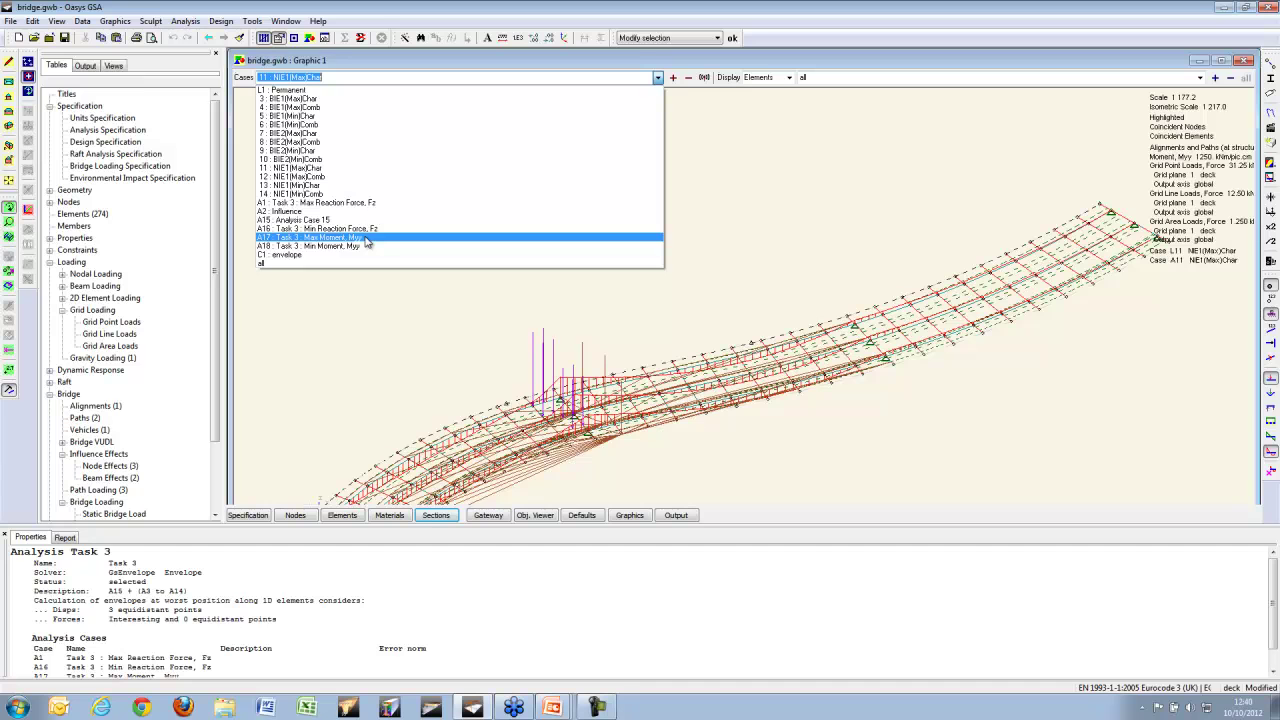
pyautogui.click(366, 241)
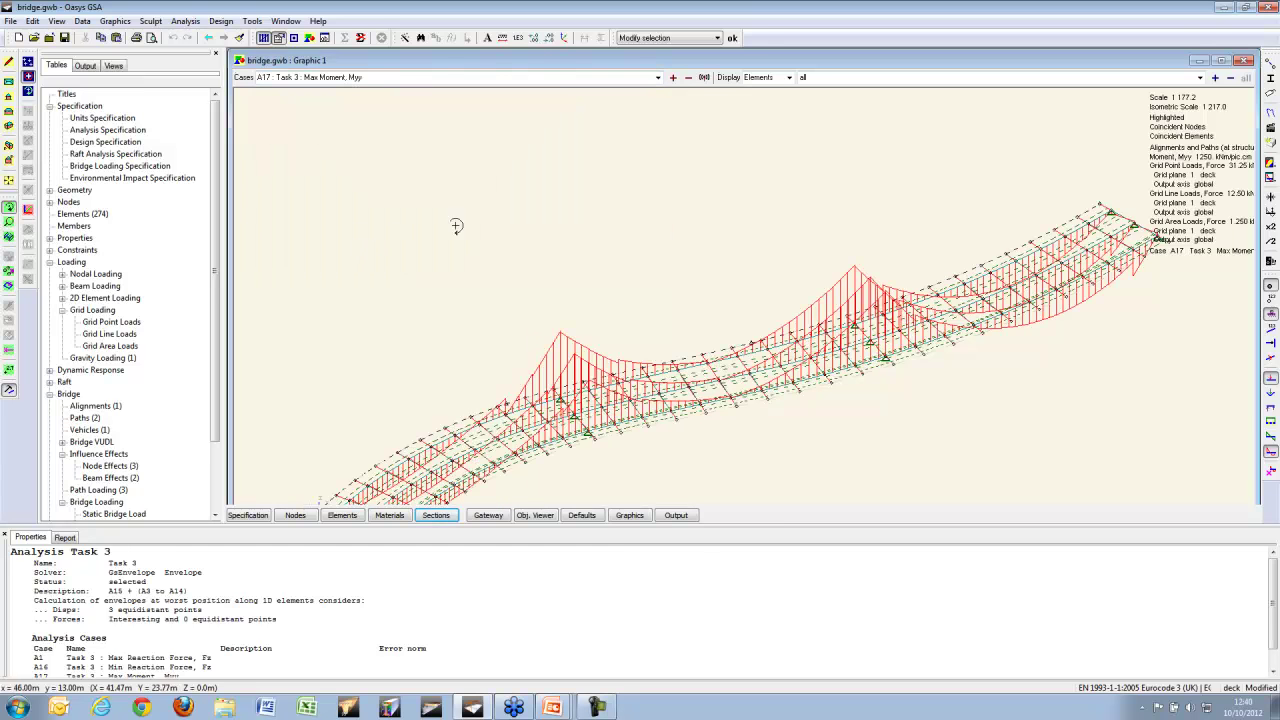
pyautogui.click(278, 37)
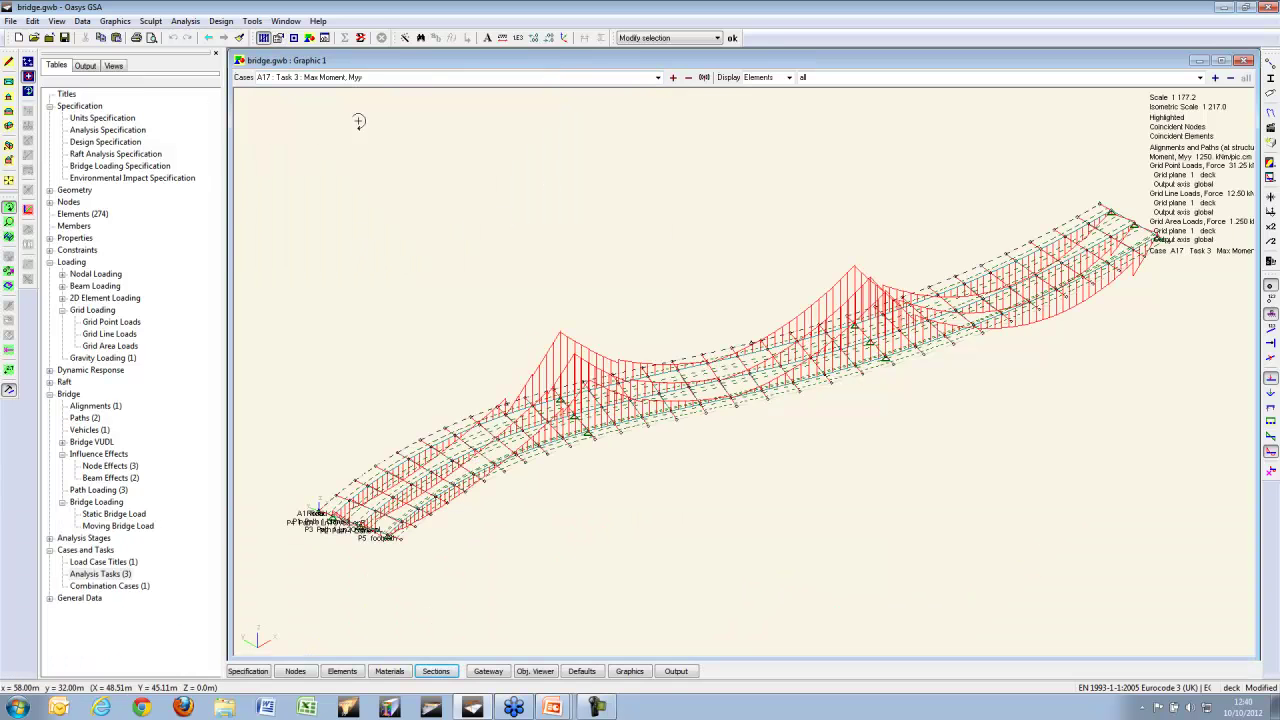
pyautogui.click(8, 208)
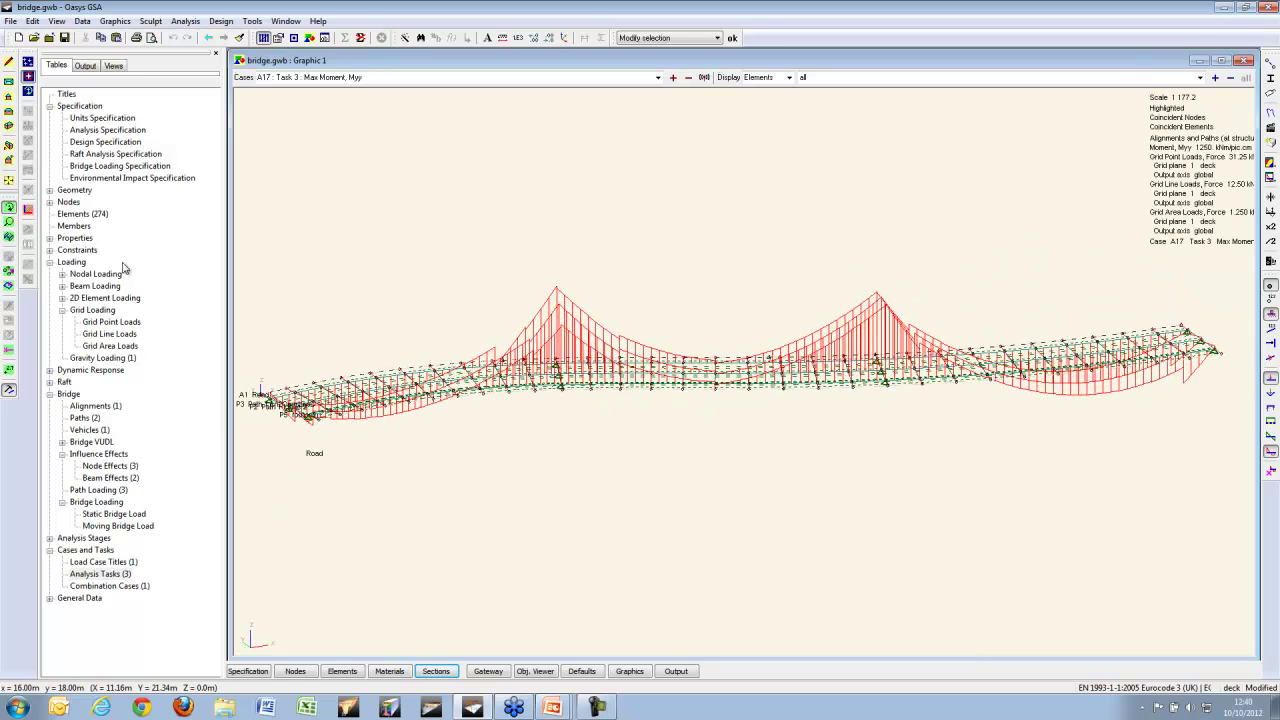
pyautogui.click(8, 97)
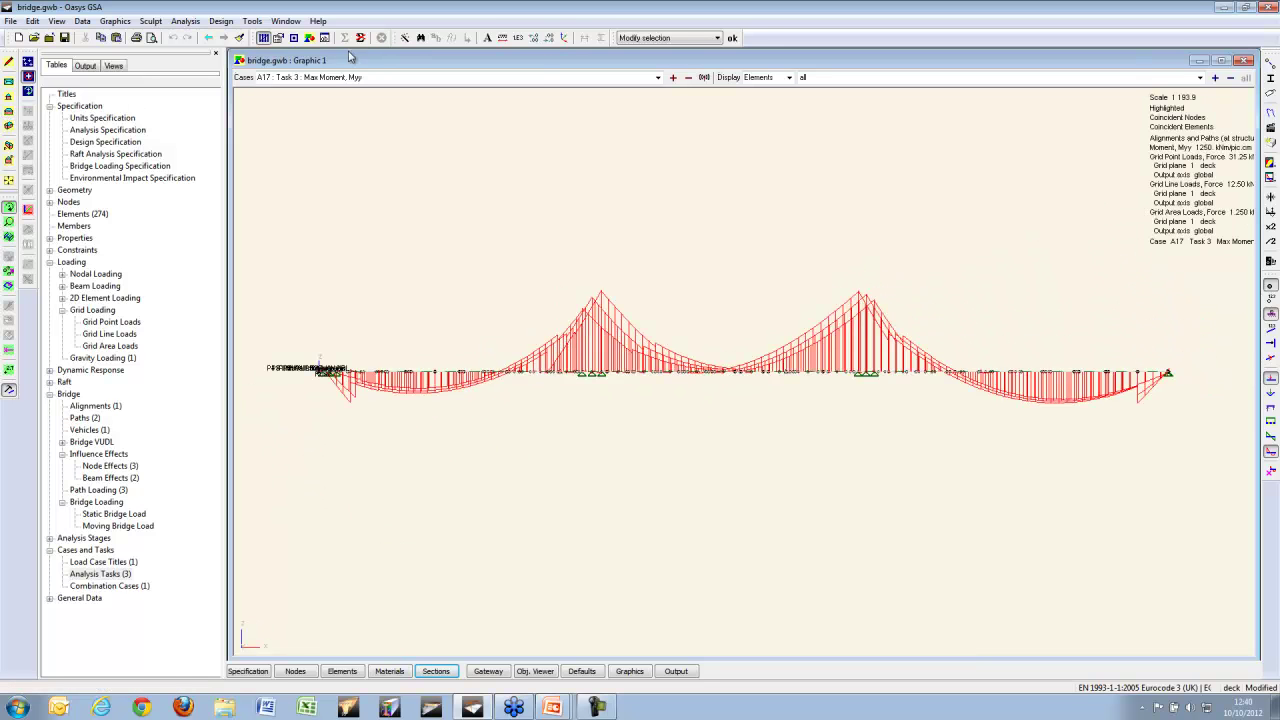
pyautogui.click(673, 78)
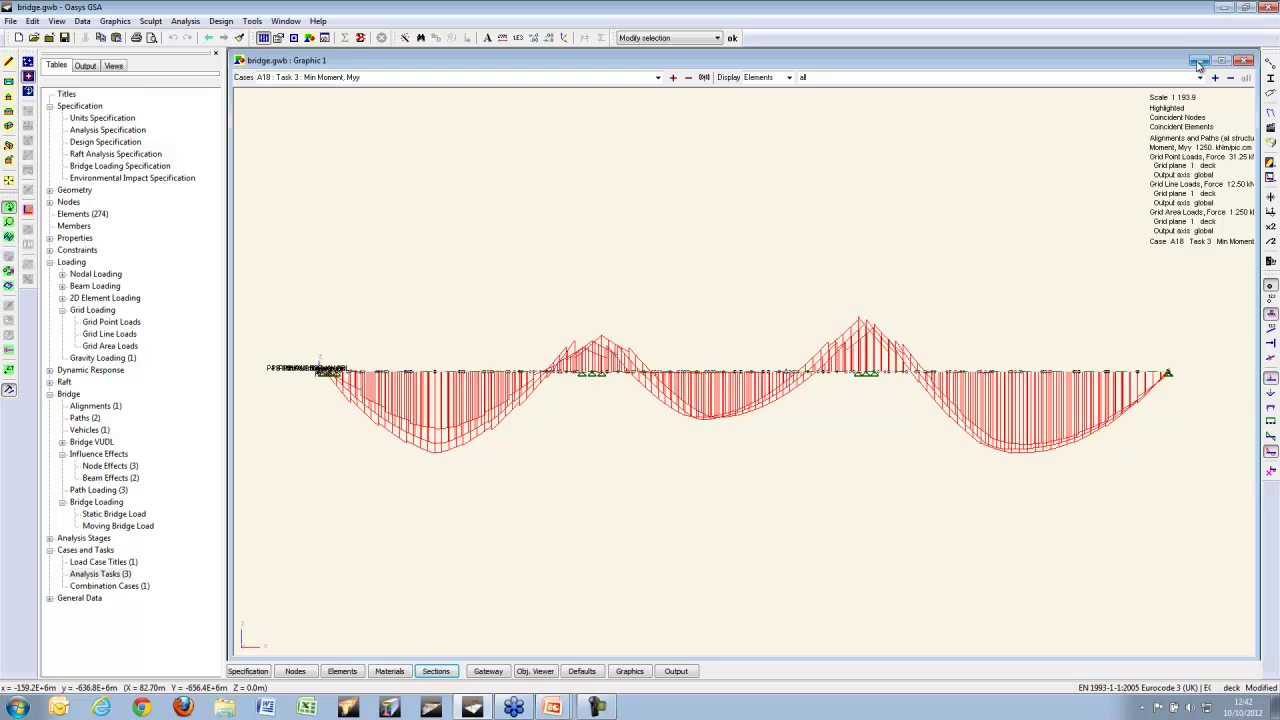
# Step: Minimise Graphic 1 and close the Report, path table and analysis task windows
pyautogui.click(1199, 61)
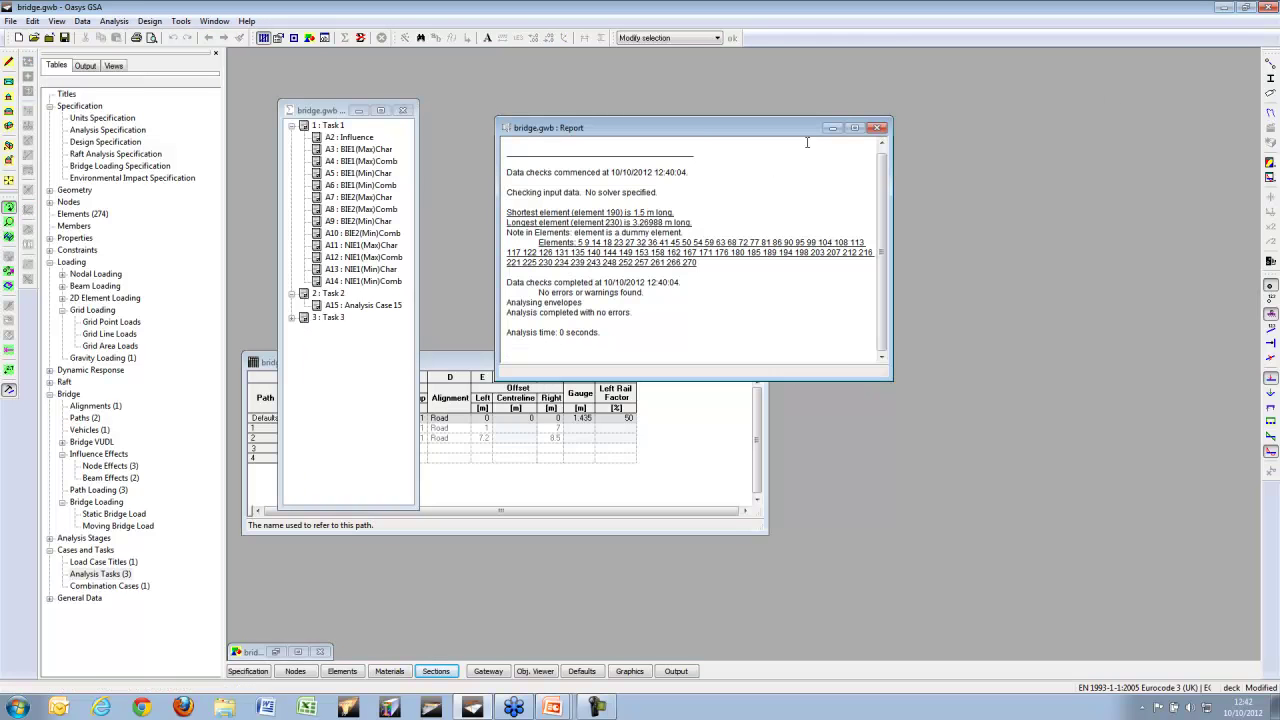
pyautogui.click(877, 128)
pyautogui.click(758, 362)
pyautogui.click(408, 113)
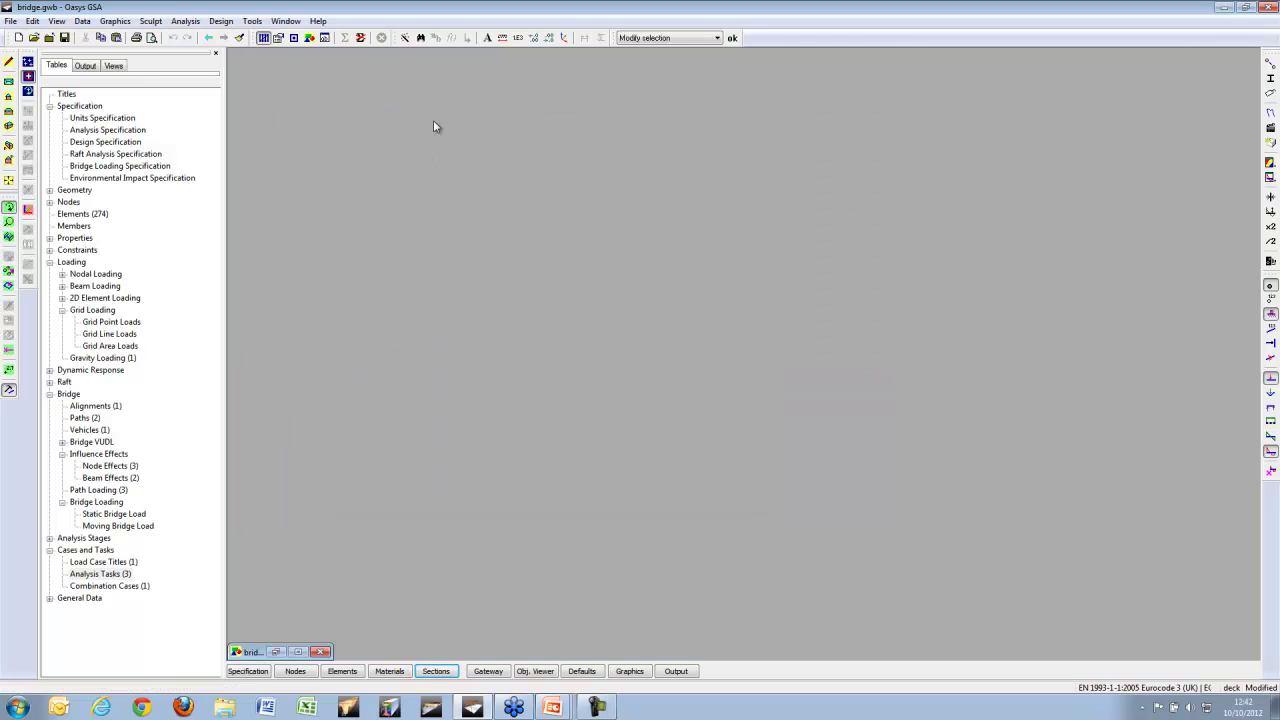
# Step: Open Lateral Torsional Buckling.gwb from the recent files list
pyautogui.click(9, 21)
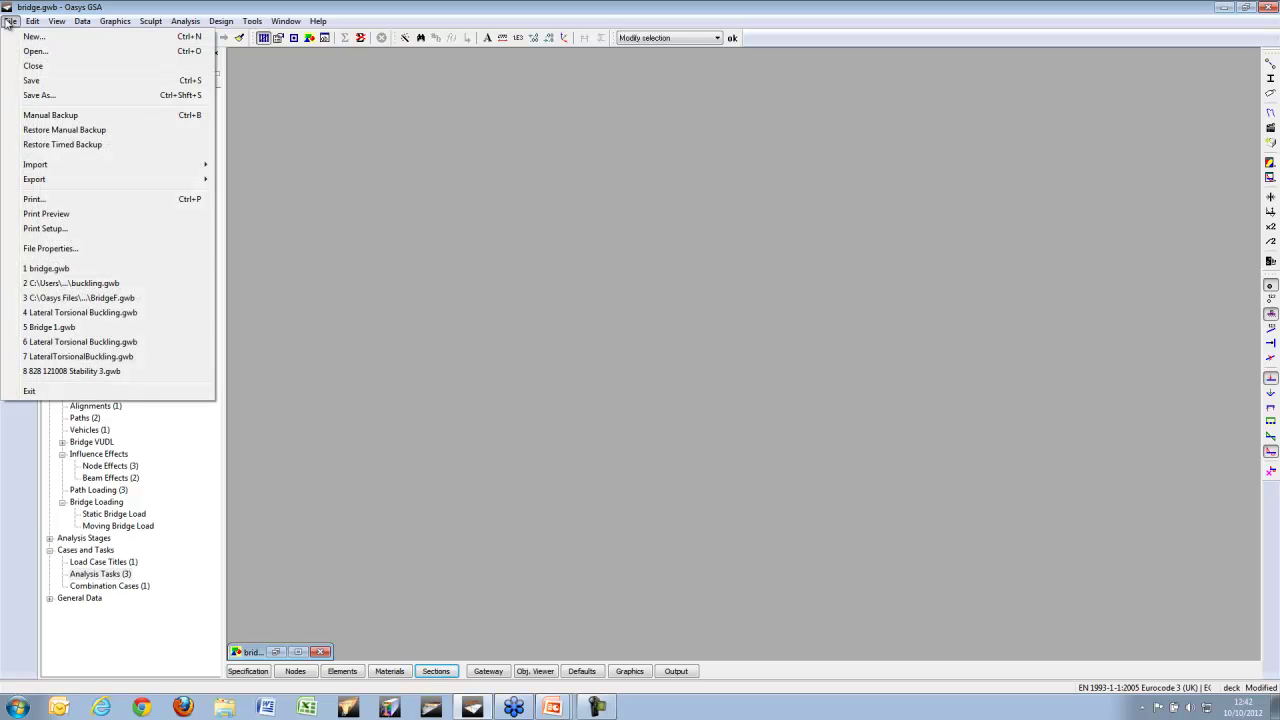
pyautogui.click(110, 313)
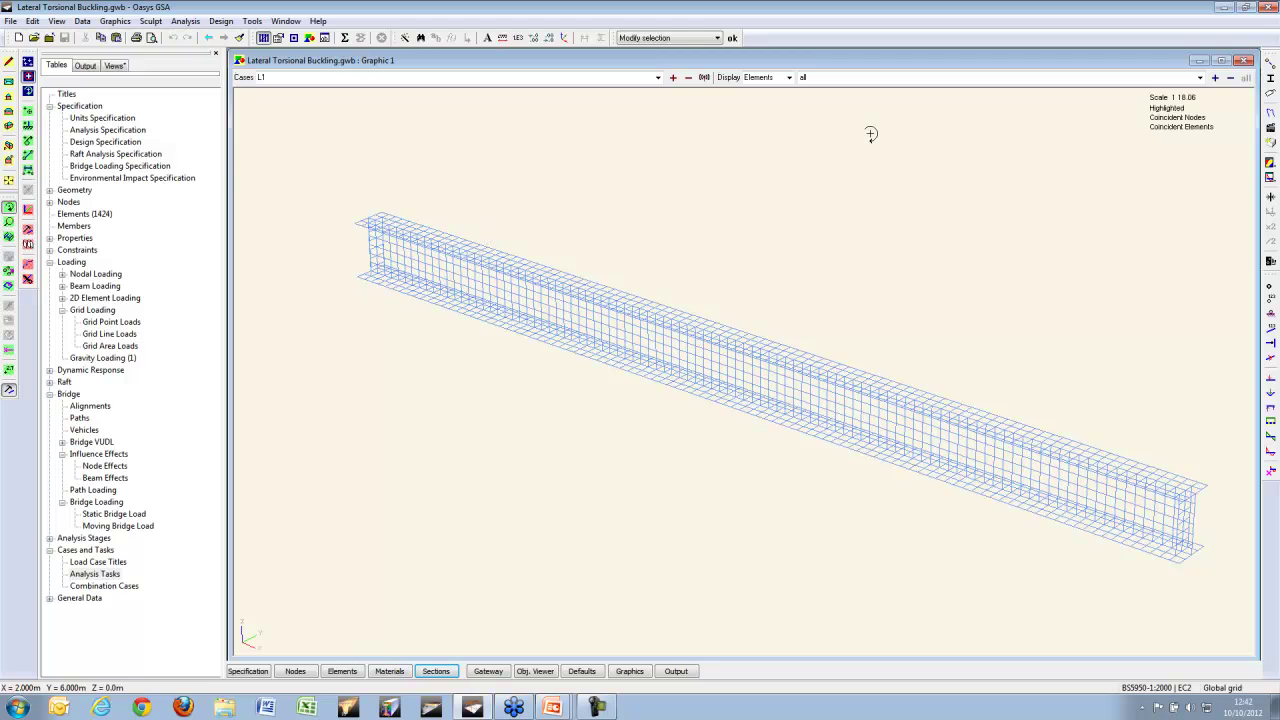
pyautogui.click(1272, 64)
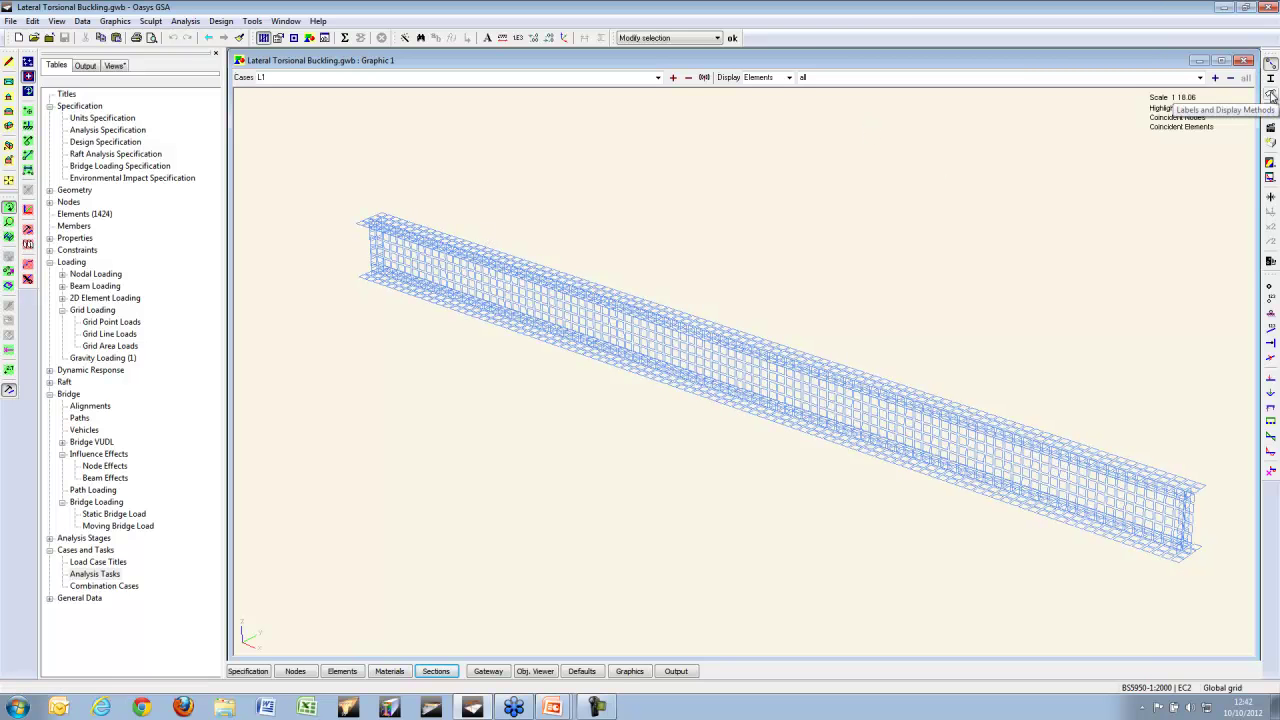
# Step: Colour the I-beam elements by property and draw them as filled shaded faces
pyautogui.click(1271, 94)
pyautogui.click(221, 52)
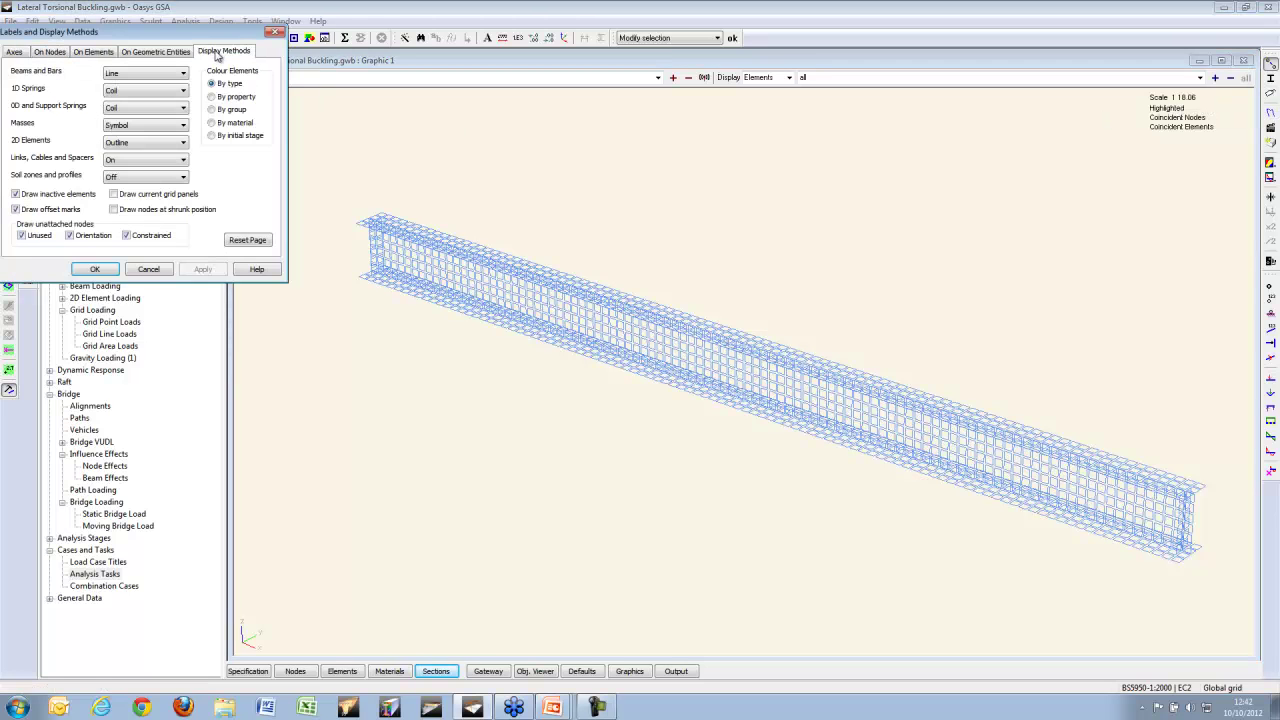
pyautogui.click(240, 97)
pyautogui.click(110, 269)
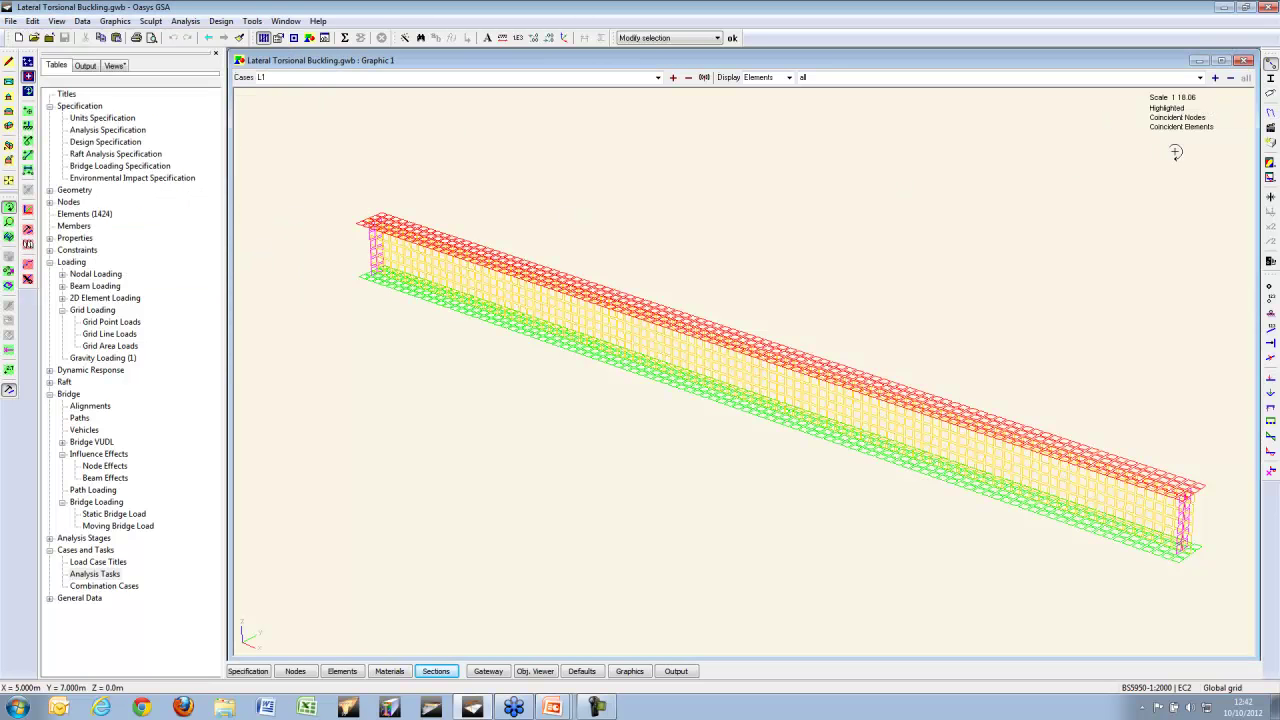
pyautogui.click(1271, 78)
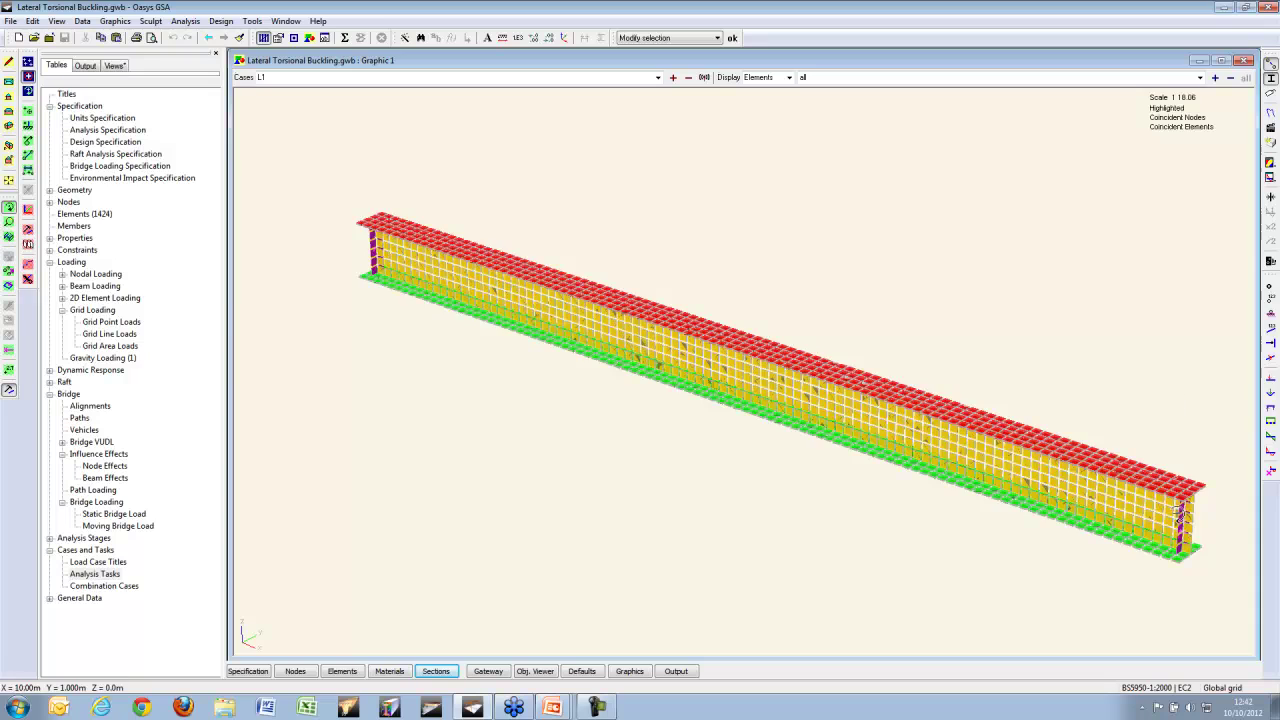
# Step: Reset the view to the whole beam, then pan and zoom in on the beam end
pyautogui.scroll(5, 1180, 514)
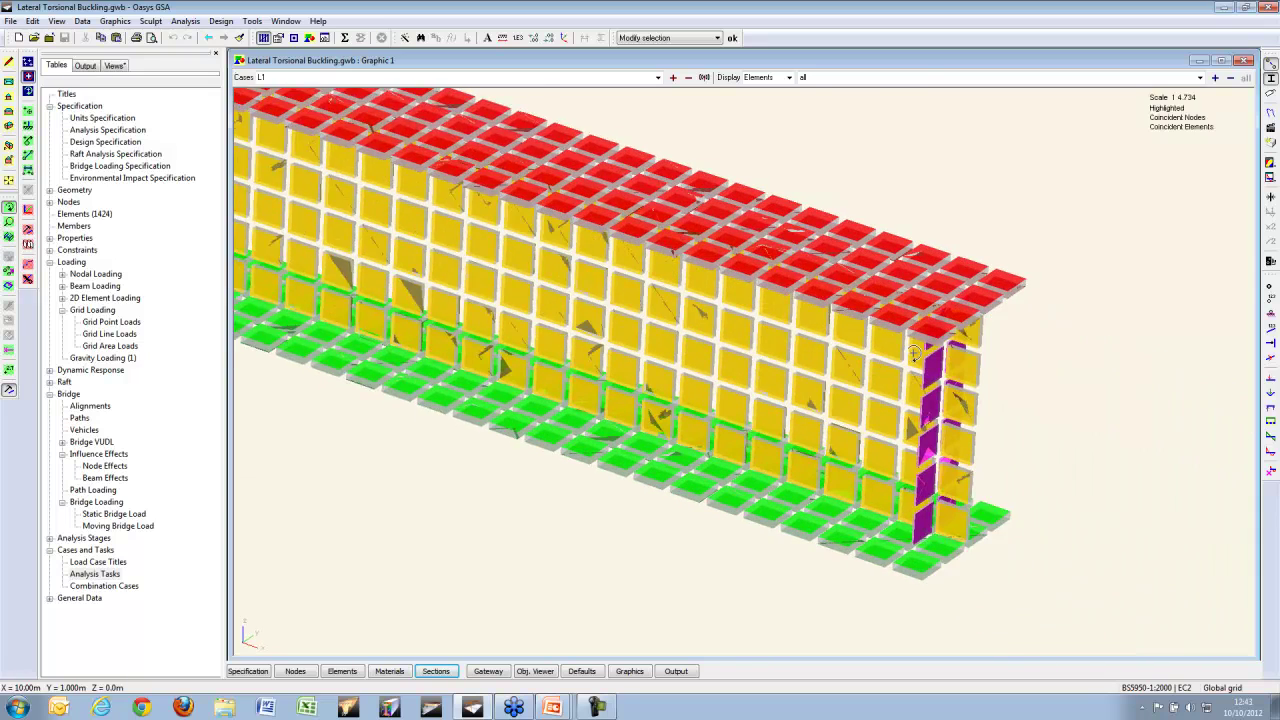
pyautogui.scroll(2, 914, 352)
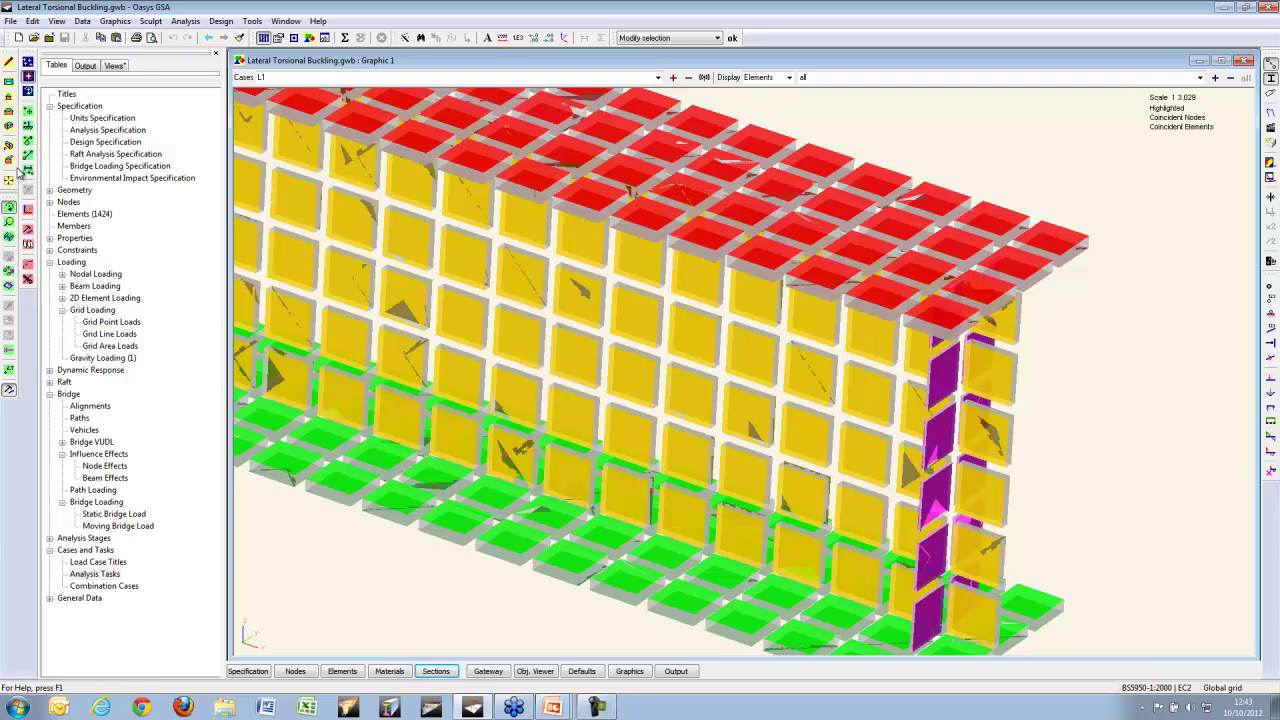
pyautogui.click(9, 128)
pyautogui.scroll(5, 405, 557)
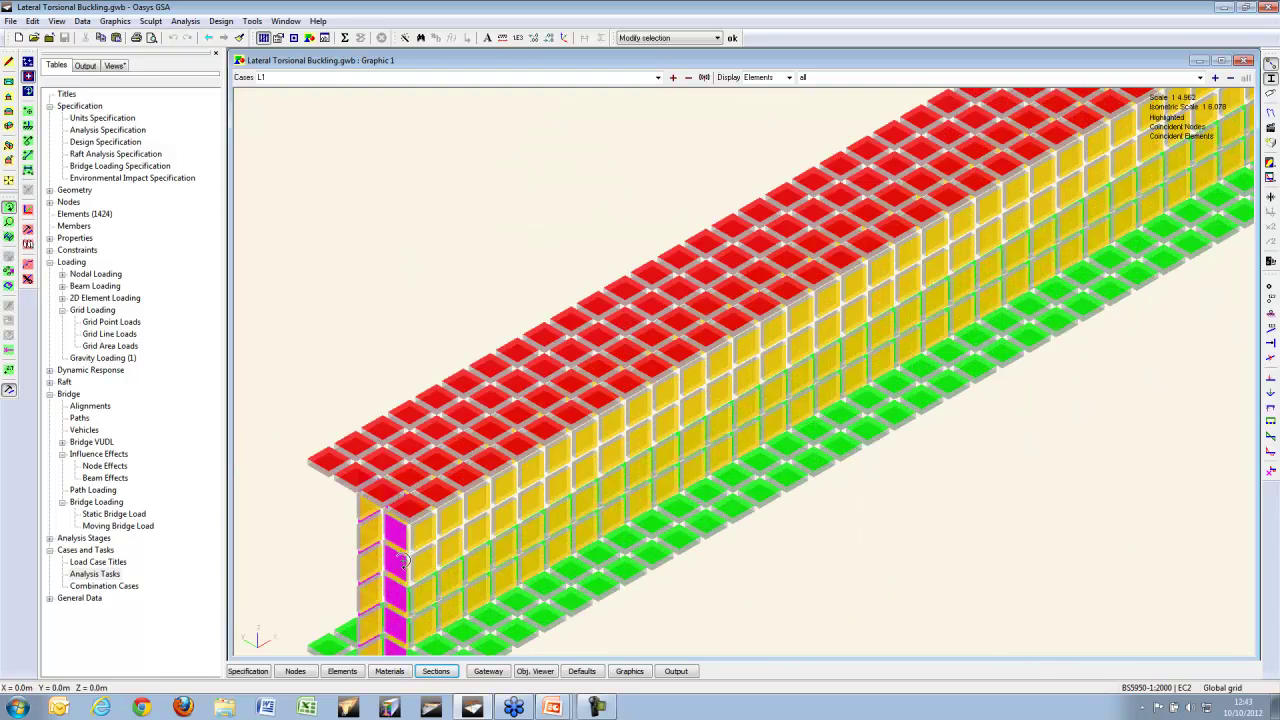
pyautogui.scroll(-2, 405, 557)
pyautogui.moveTo(405, 557); pyautogui.dragTo(451, 434, button='middle')
pyautogui.scroll(1, 682, 415)
pyautogui.scroll(-1, 682, 415)
pyautogui.scroll(1, 738, 492)
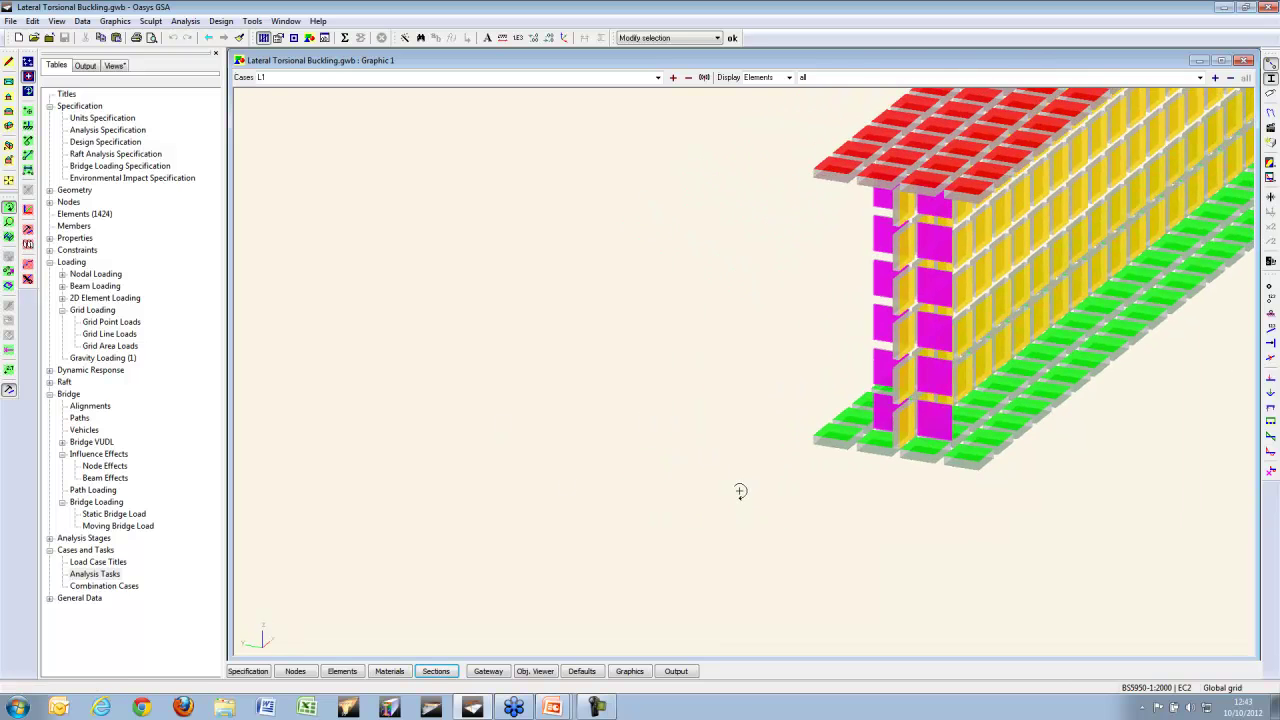
pyautogui.scroll(-1, 740, 491)
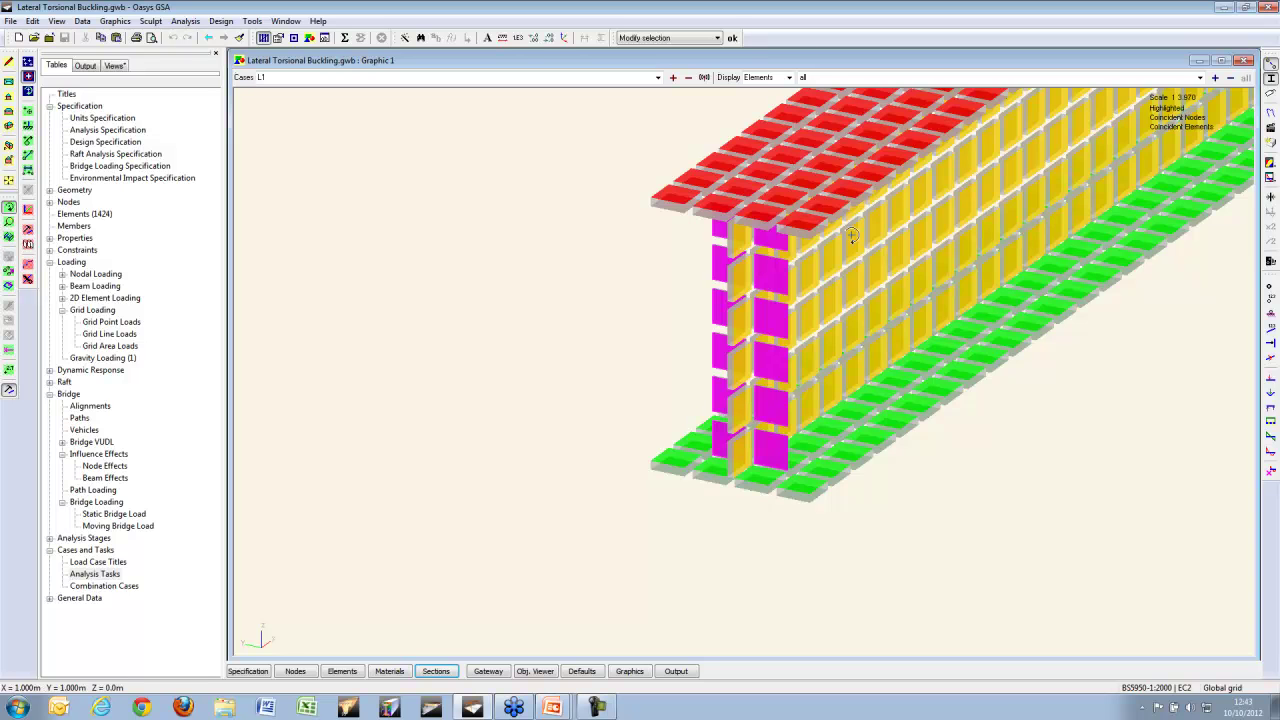
pyautogui.scroll(2, 851, 236)
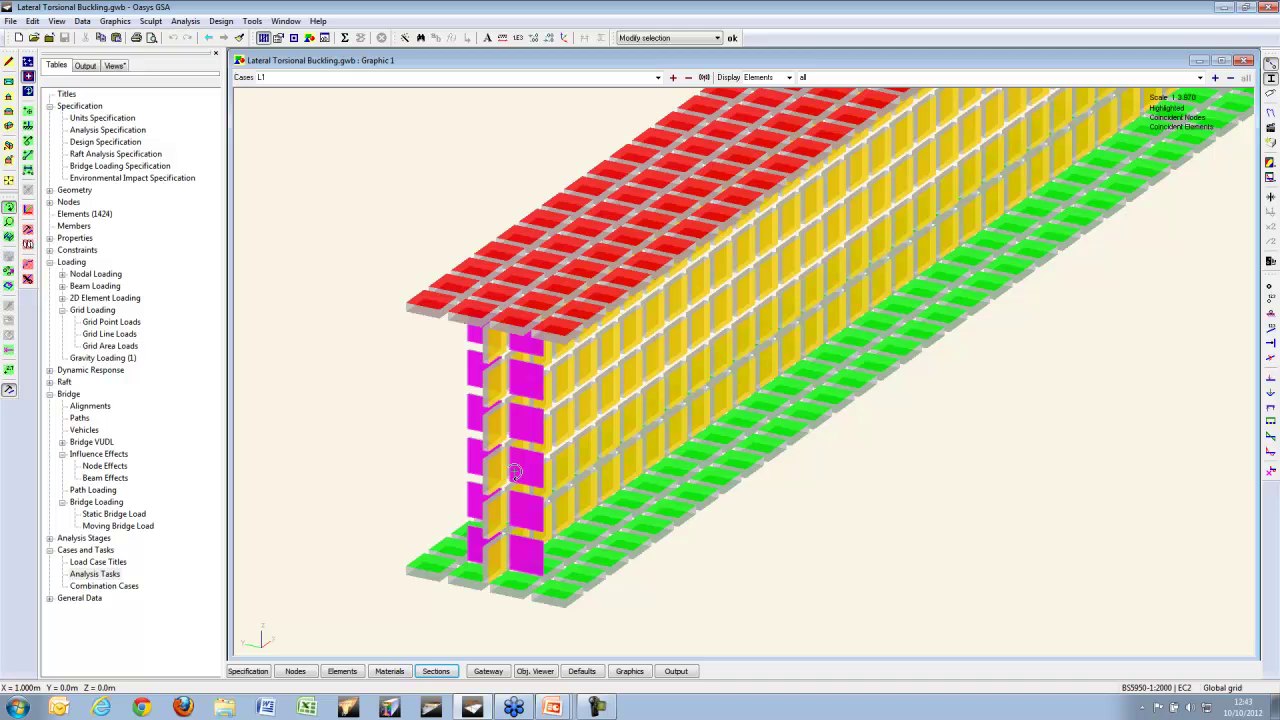
# Step: Show case L2 face-pressure loads on the wireframe beam with support restraints and shorter arrows
pyautogui.click(1268, 378)
pyautogui.click(1270, 80)
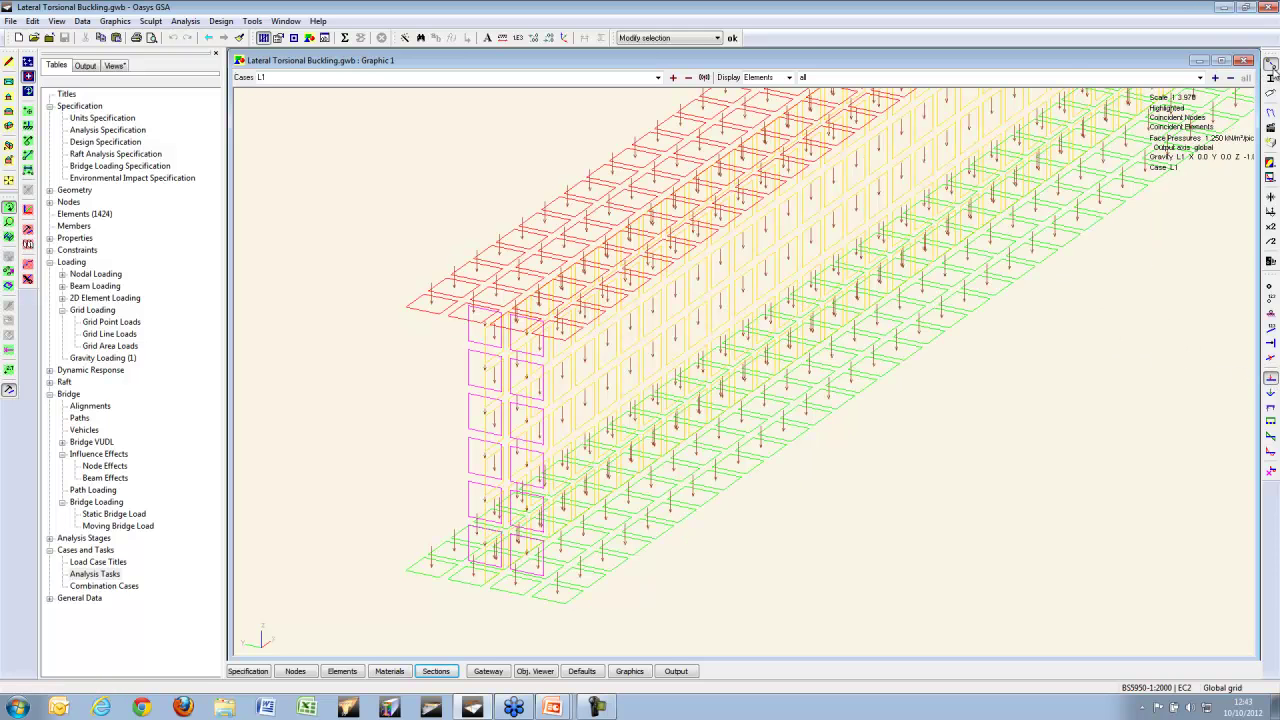
pyautogui.click(675, 79)
pyautogui.moveTo(660, 160); pyautogui.dragTo(591, 390)
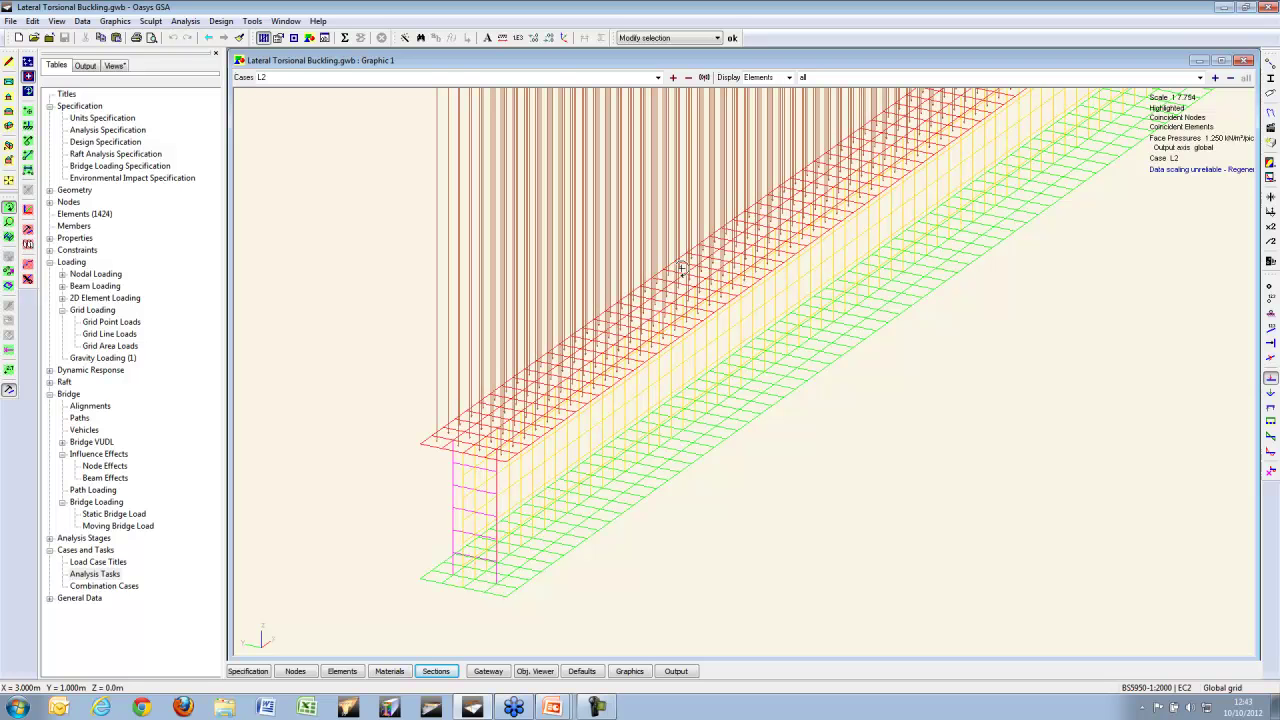
pyautogui.click(1270, 313)
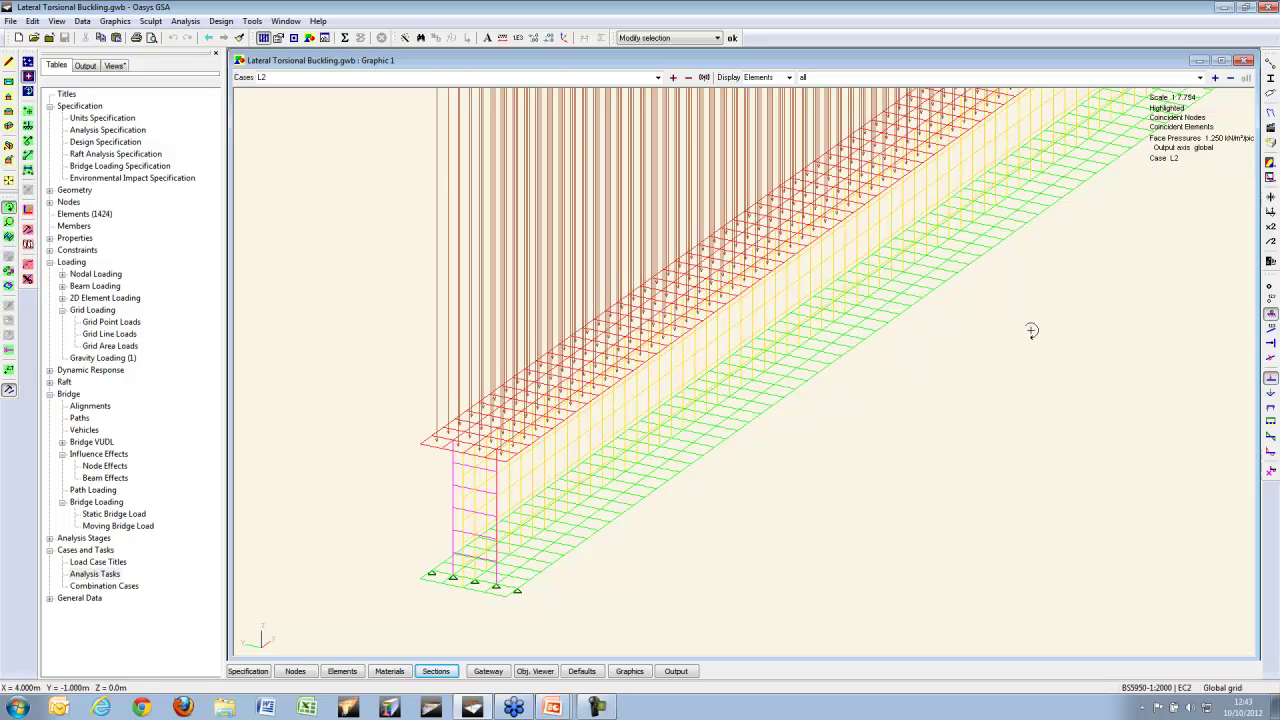
pyautogui.scroll(-5, 794, 357)
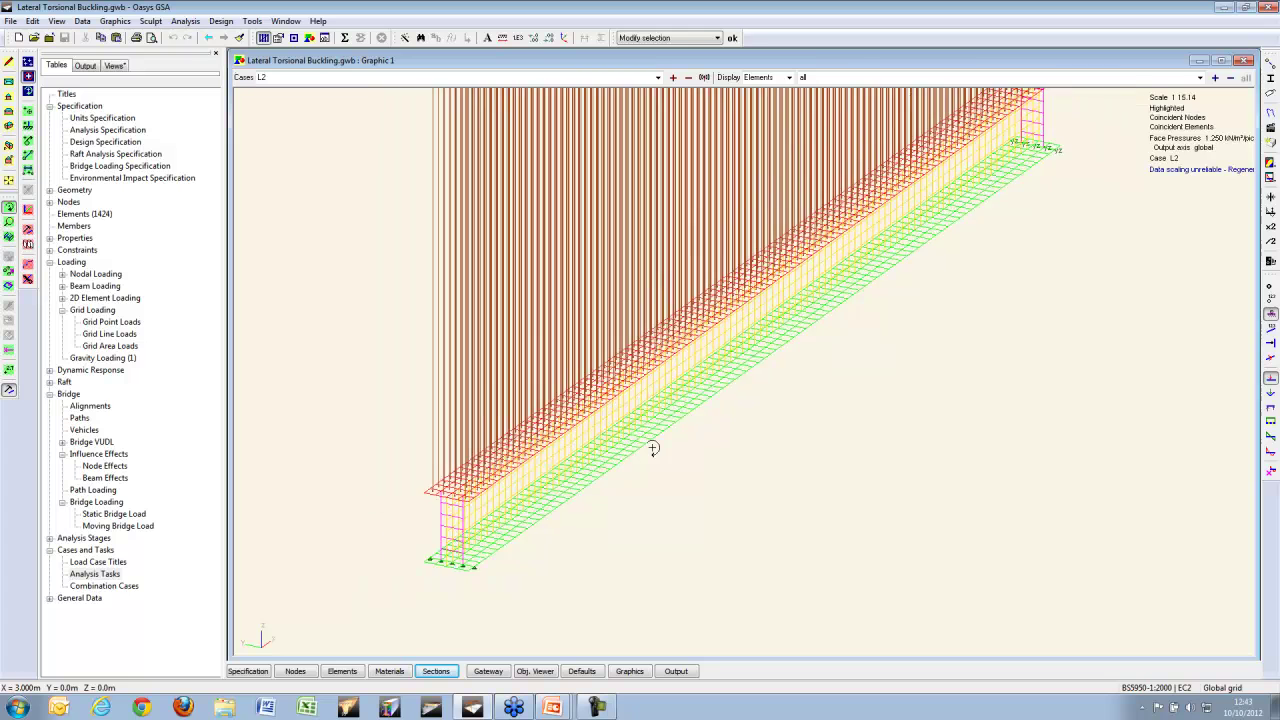
pyautogui.scroll(-1, 652, 448)
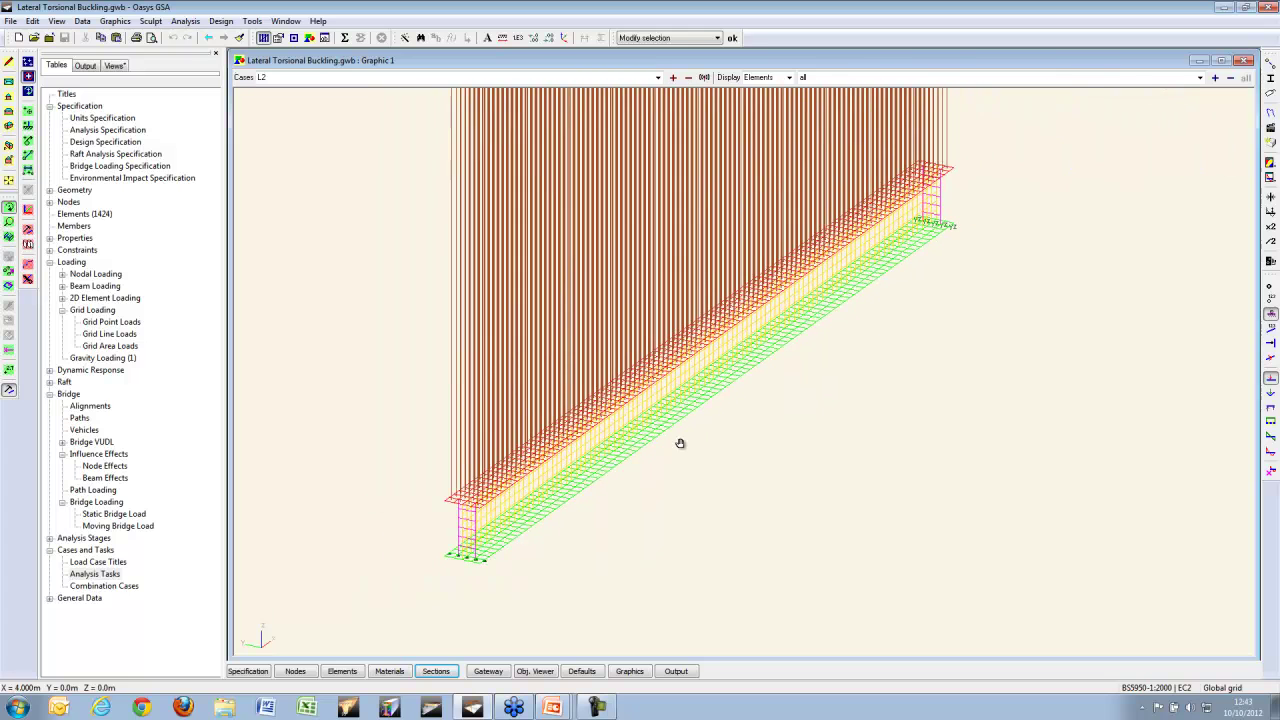
pyautogui.click(1270, 214)
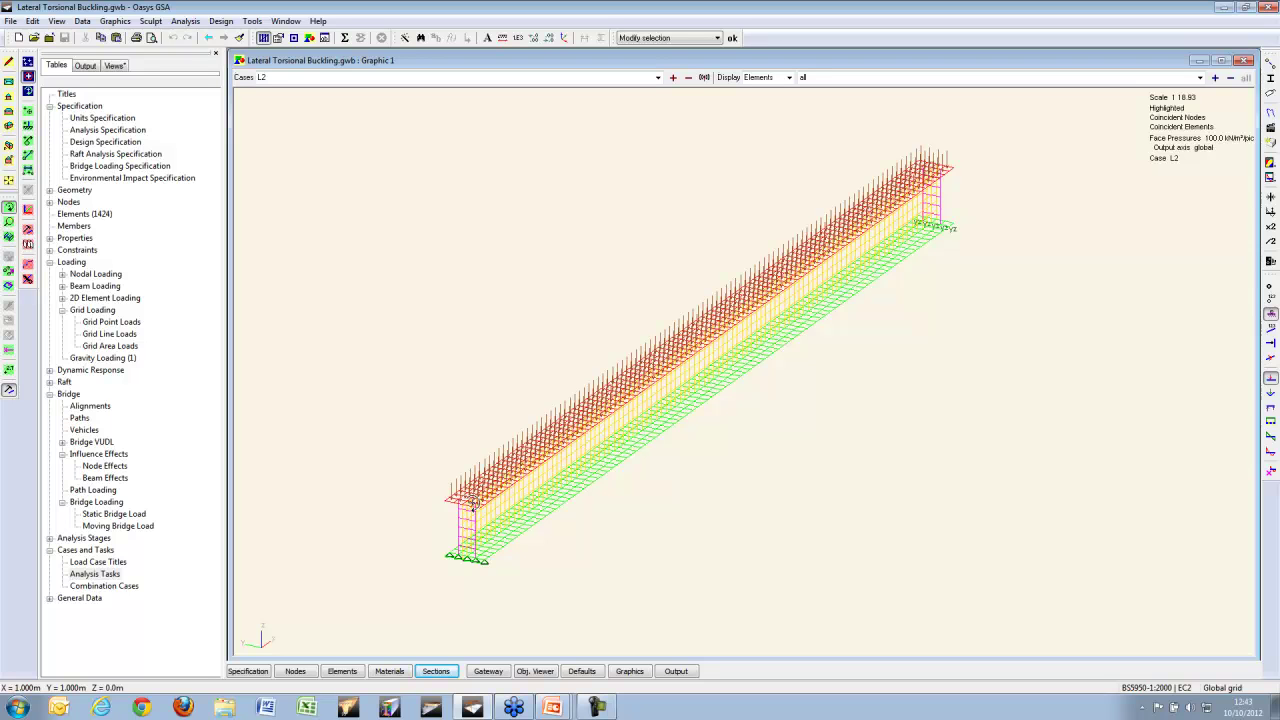
# Step: Collapse the Loading and Bridge branches and open the Analysis Stages Stage Definition table
pyautogui.click(50, 262)
pyautogui.click(50, 298)
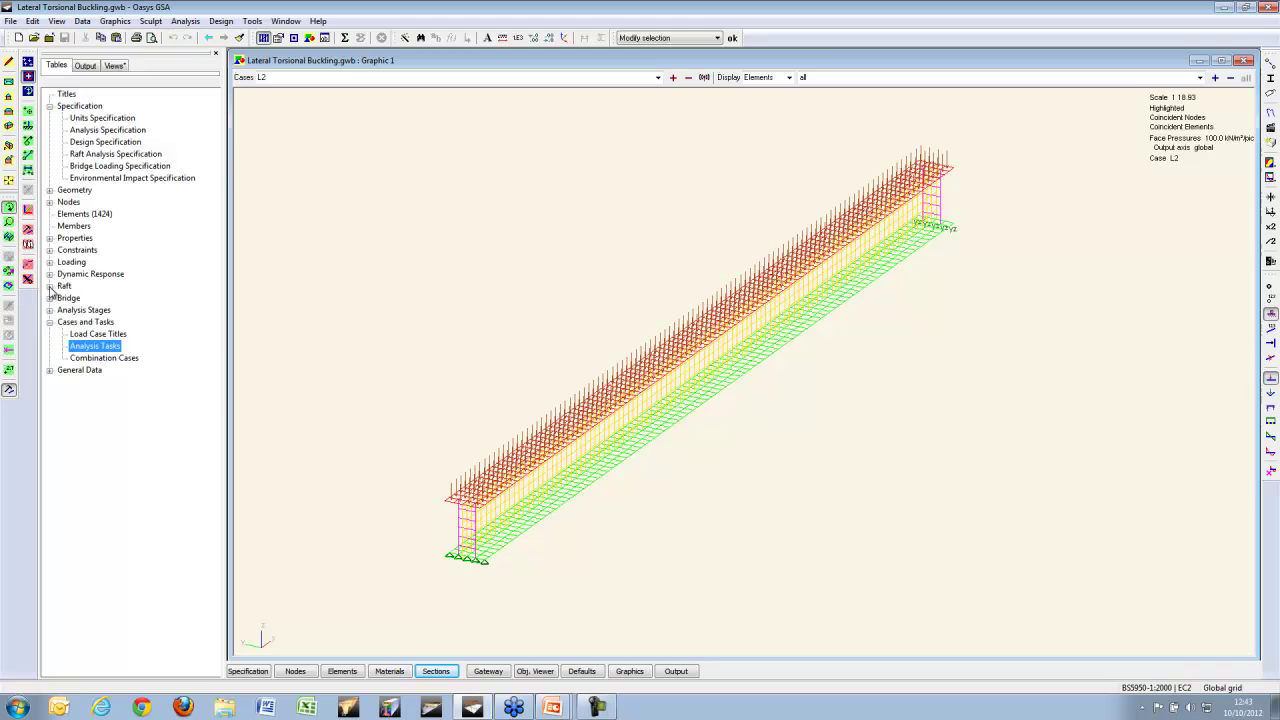
pyautogui.click(50, 310)
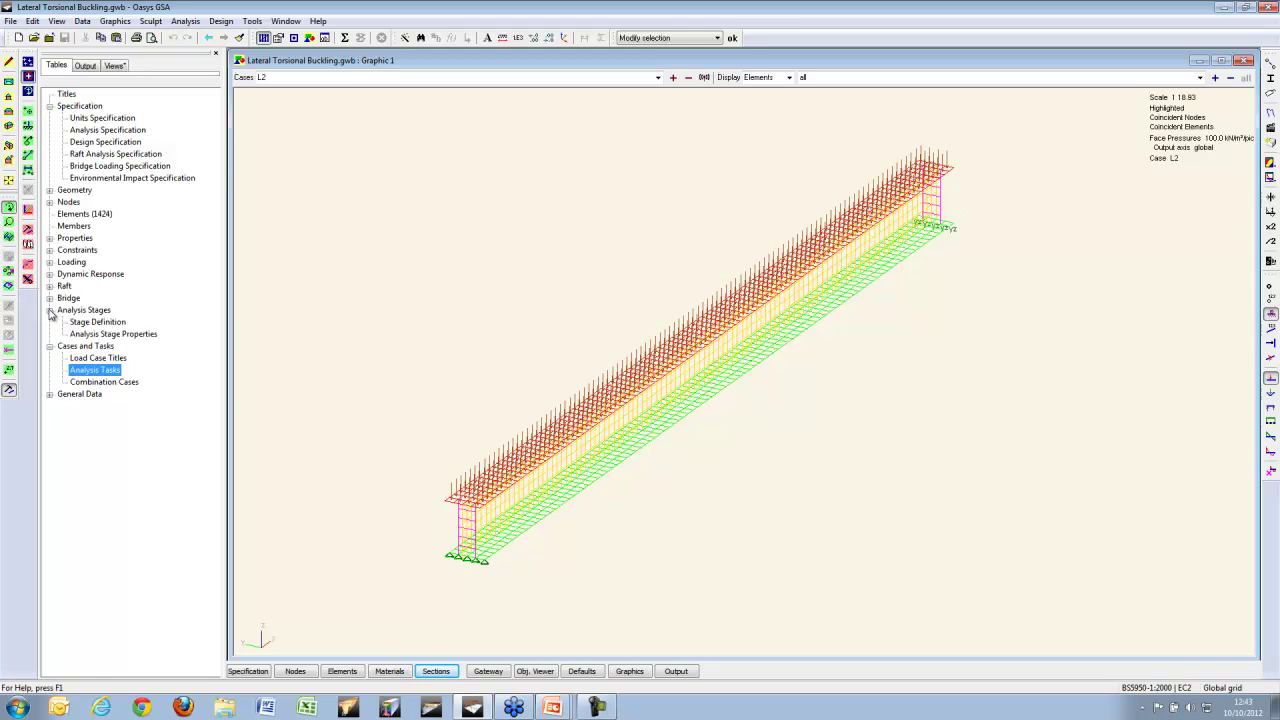
pyautogui.doubleClick(101, 322)
pyautogui.moveTo(640, 518); pyautogui.dragTo(640, 278)
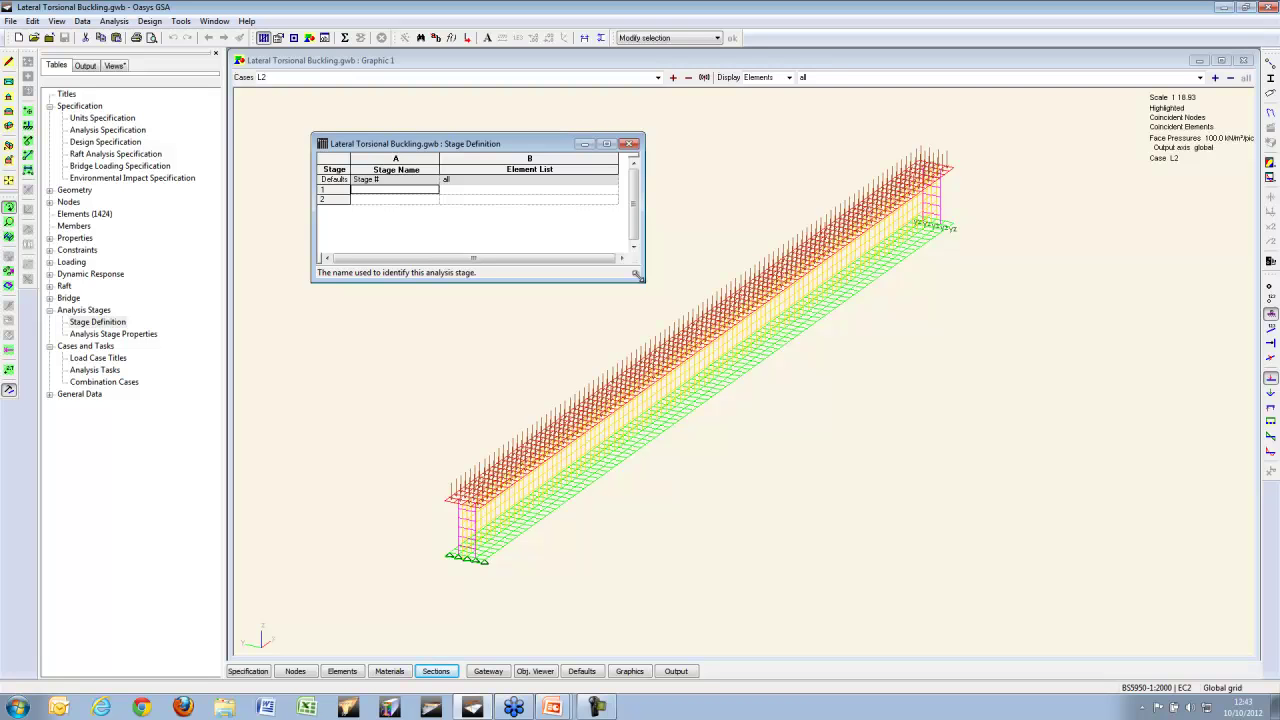
# Step: Name stage 1 'No Stiffeners' with element list 'all not P4'
pyautogui.write('No Stiffners')
pyautogui.click(529, 189)
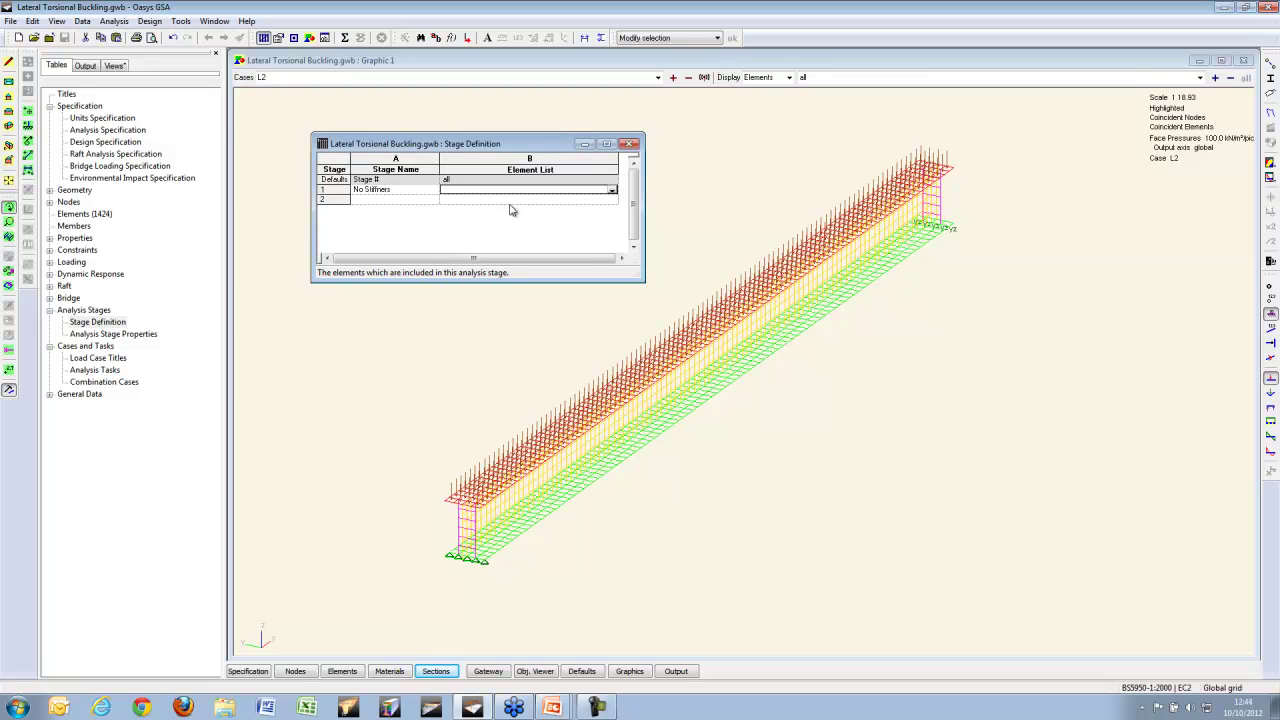
pyautogui.click(379, 191)
pyautogui.click(505, 191)
pyautogui.write('all not p4')
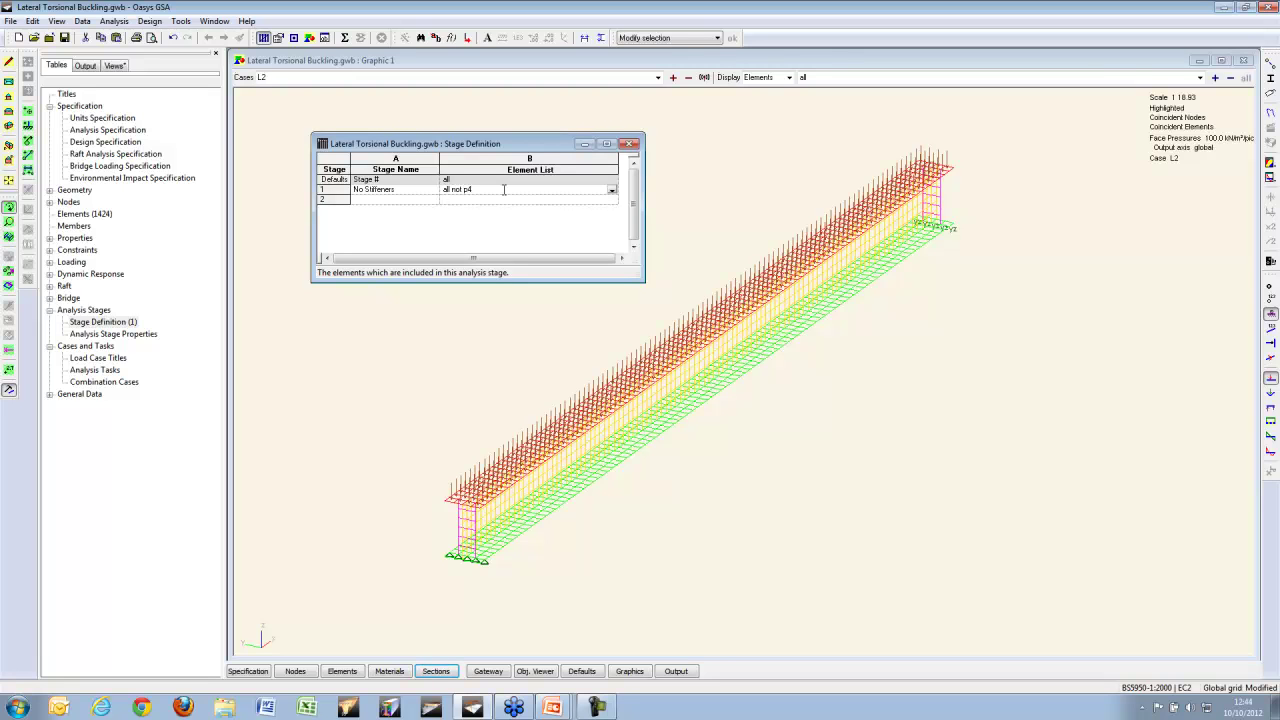
pyautogui.press('Return')
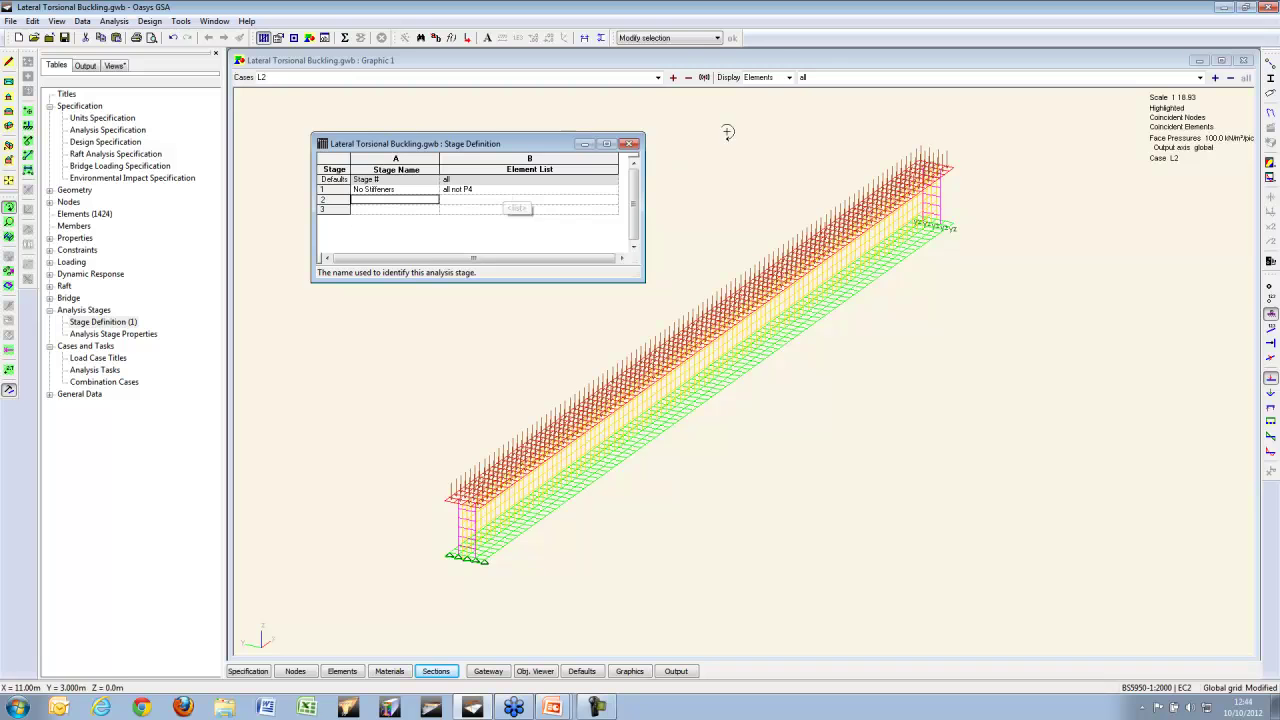
pyautogui.click(814, 77)
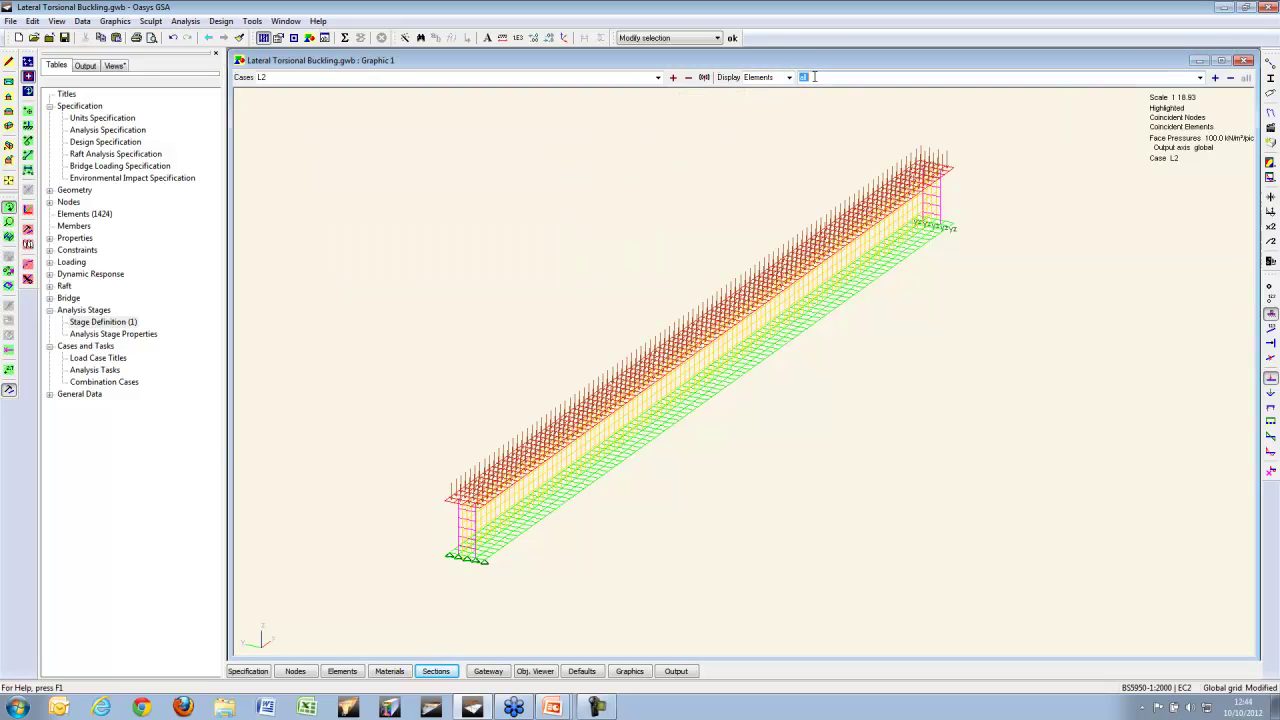
# Step: Show only the P4 elements, then display by analysis stage showing stage 1, No Stiffeners
pyautogui.press('Return')
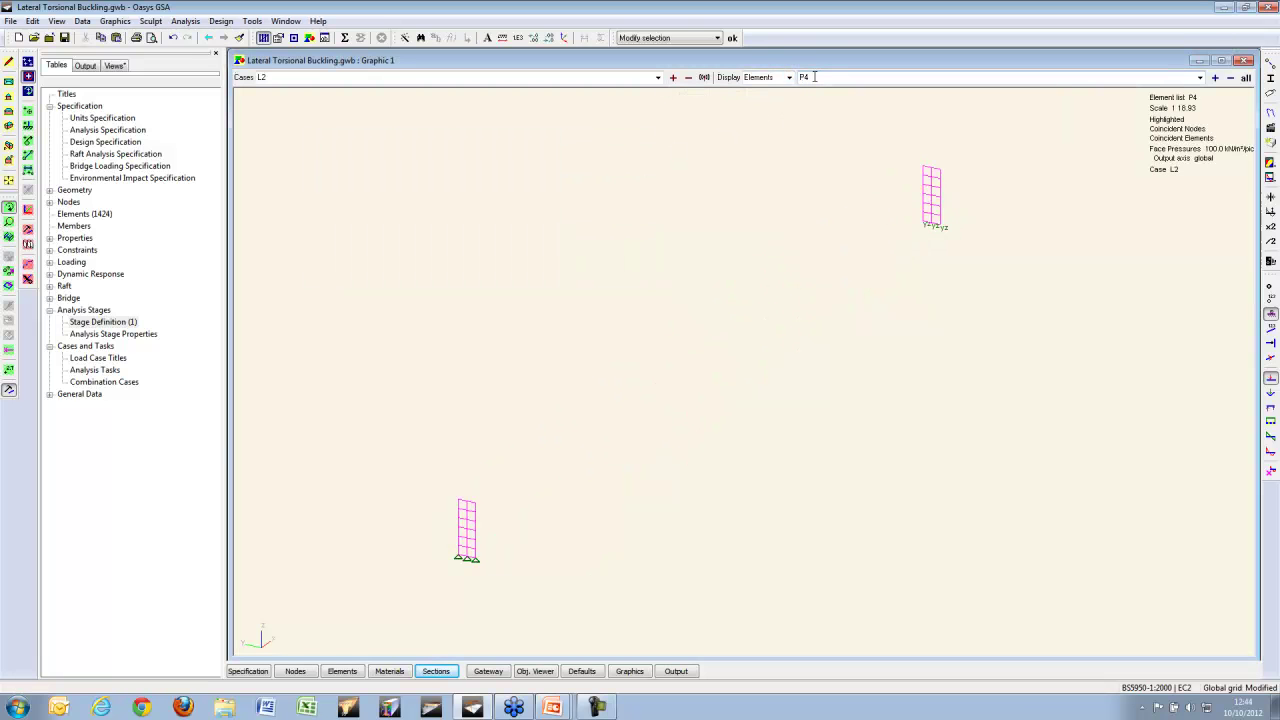
pyautogui.click(1246, 77)
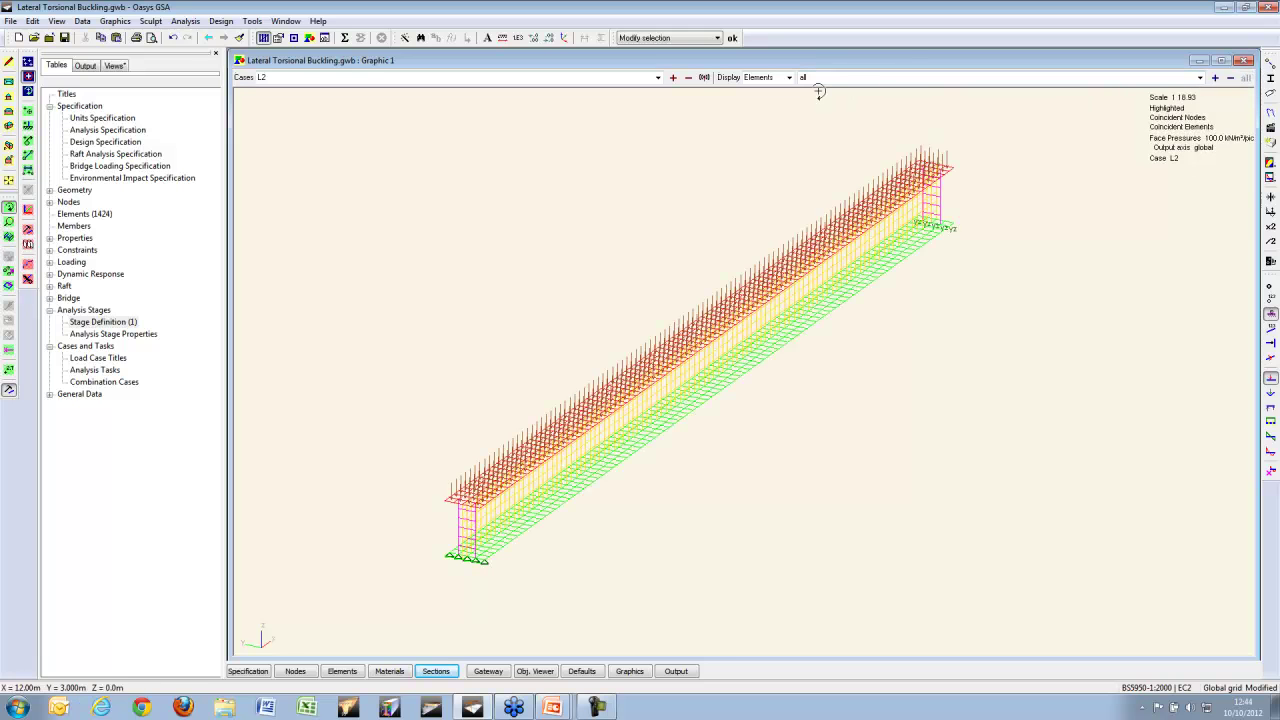
pyautogui.click(789, 77)
pyautogui.click(765, 134)
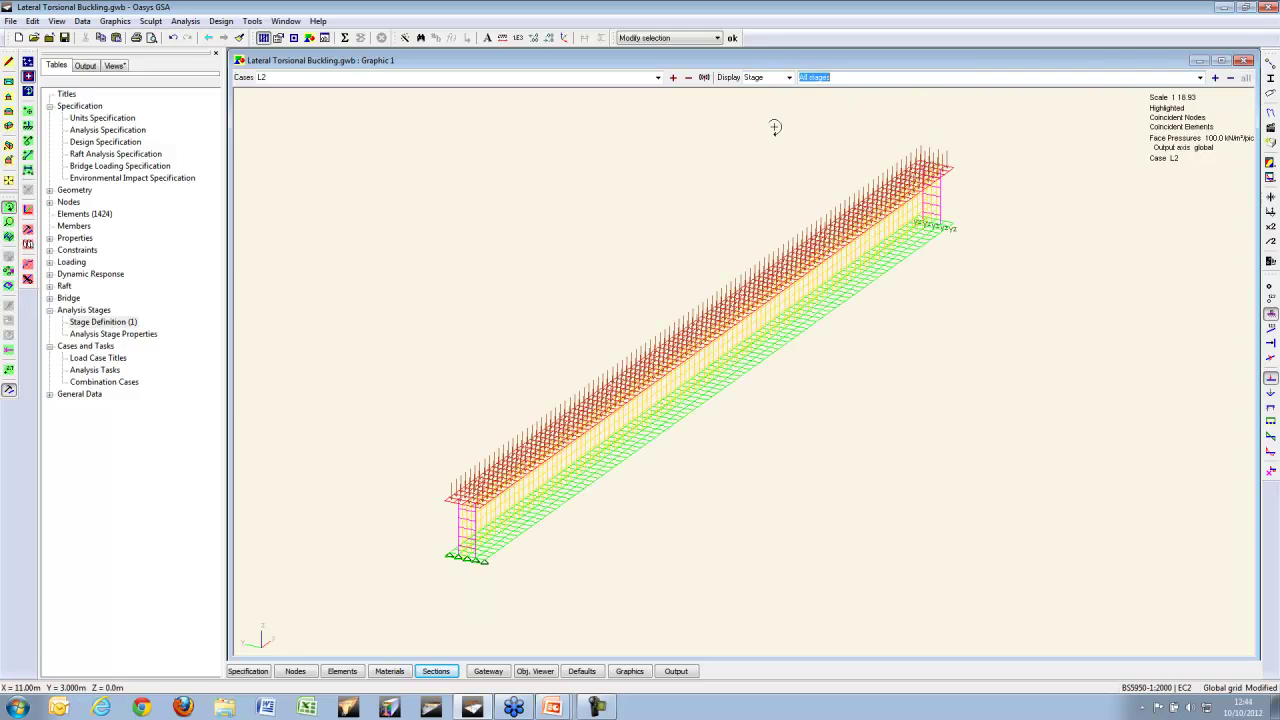
pyautogui.click(1200, 77)
pyautogui.click(1190, 100)
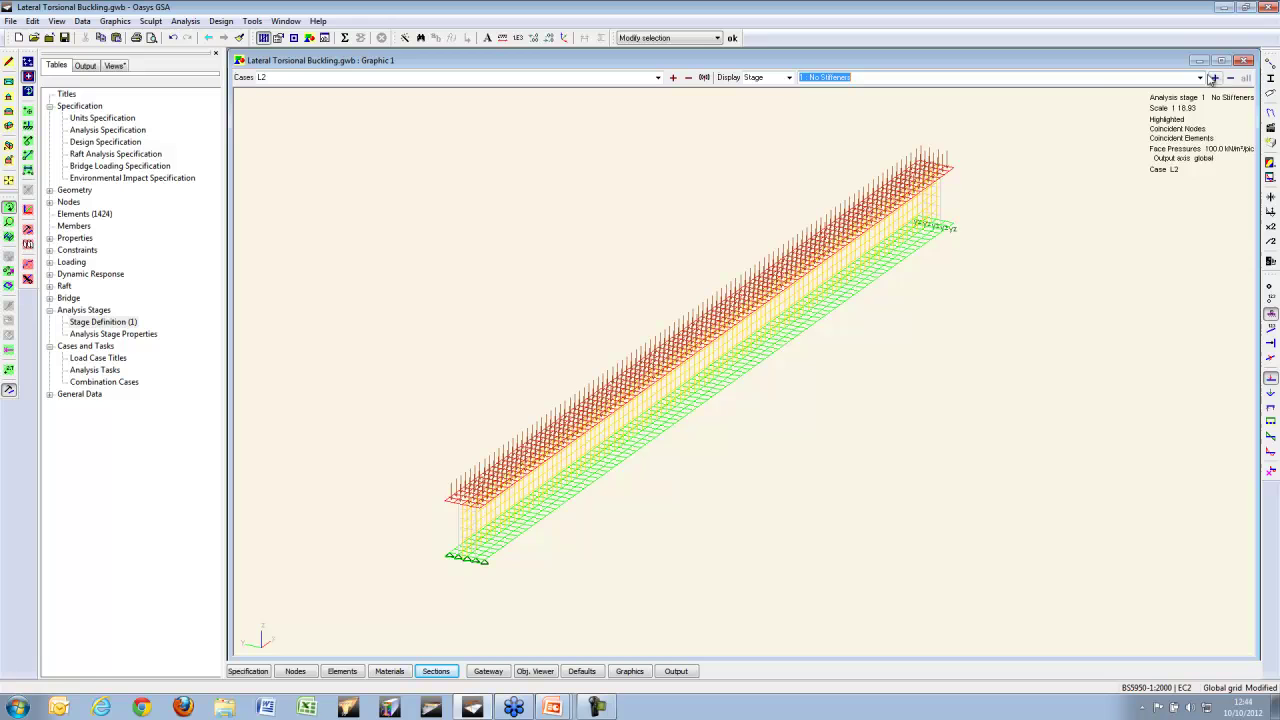
# Step: Hide the load arrows, draw solid filled faces and show all stages again
pyautogui.click(1271, 380)
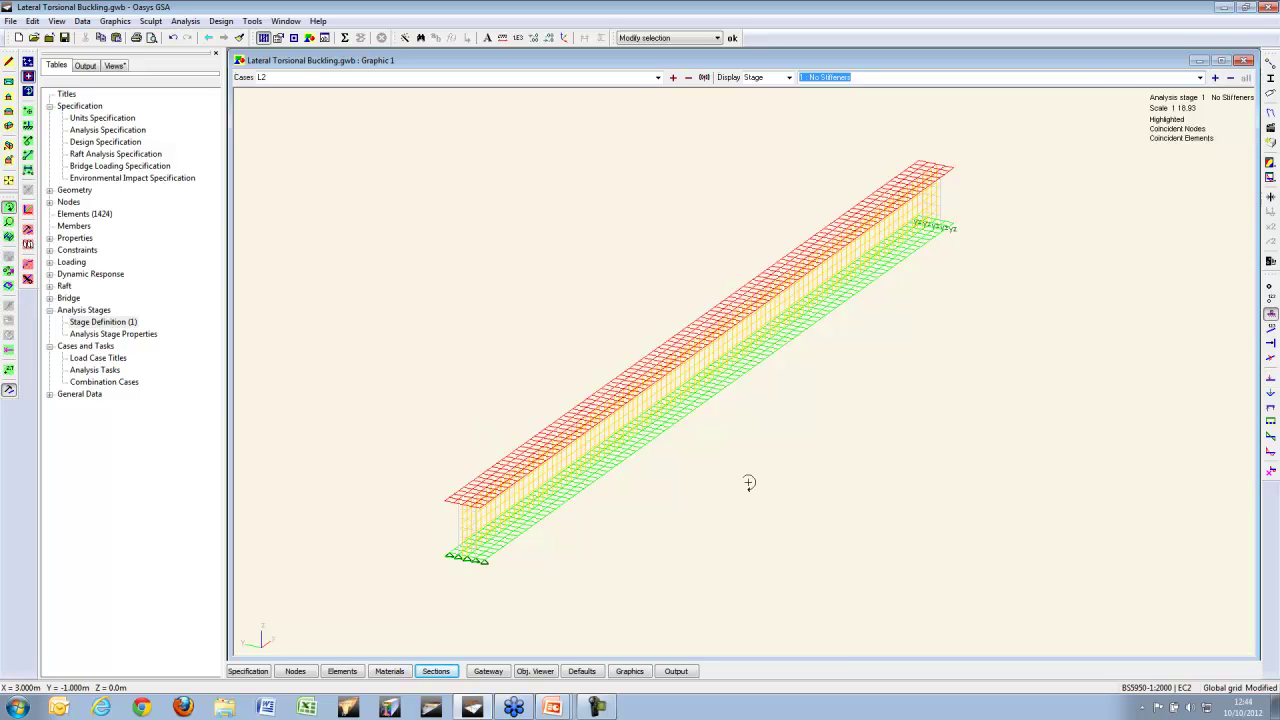
pyautogui.click(1271, 78)
pyautogui.click(1215, 77)
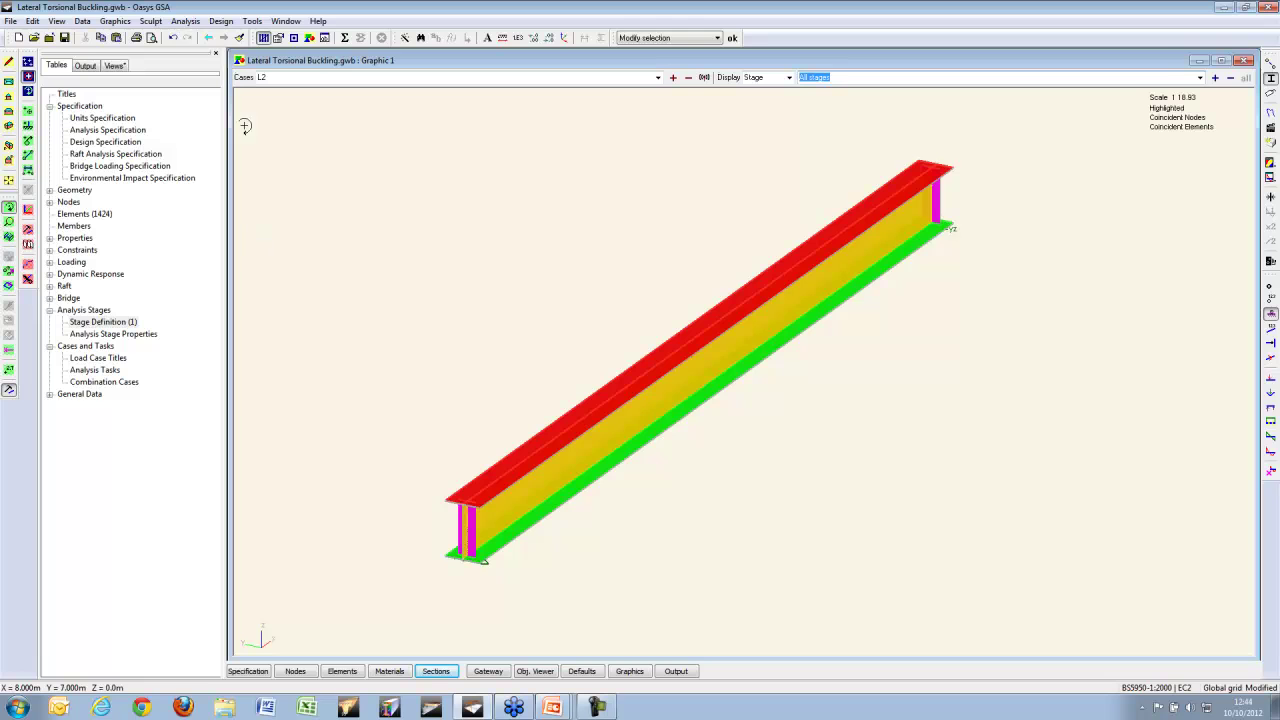
# Step: Start a new Buckling Modal analysis task named 'with'
pyautogui.click(186, 22)
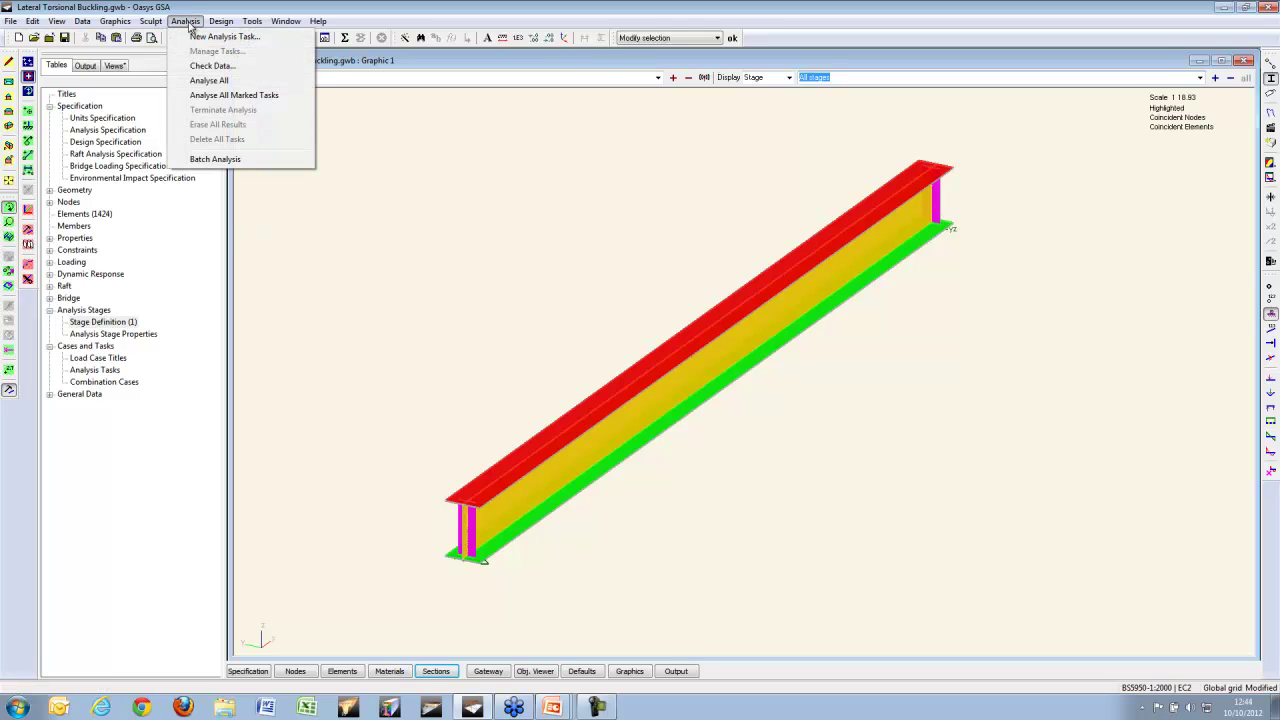
pyautogui.click(224, 36)
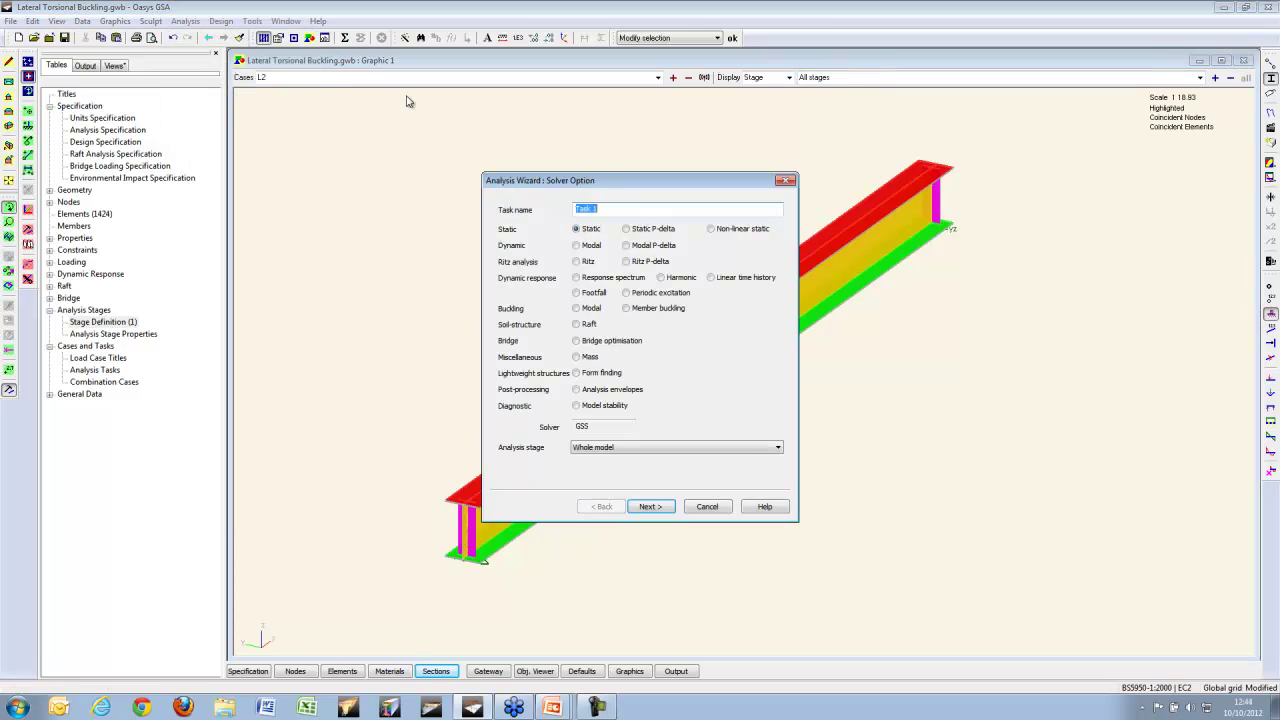
pyautogui.click(577, 309)
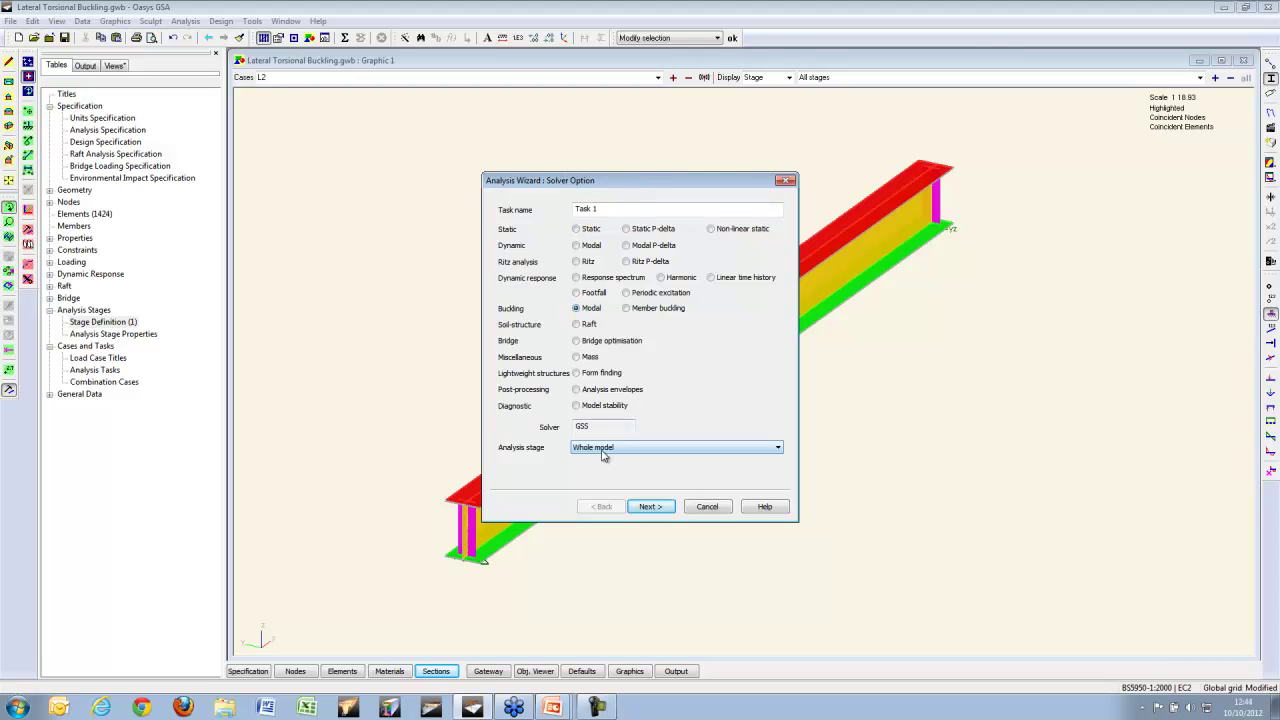
pyautogui.moveTo(602, 208); pyautogui.dragTo(516, 218)
pyautogui.write('with')
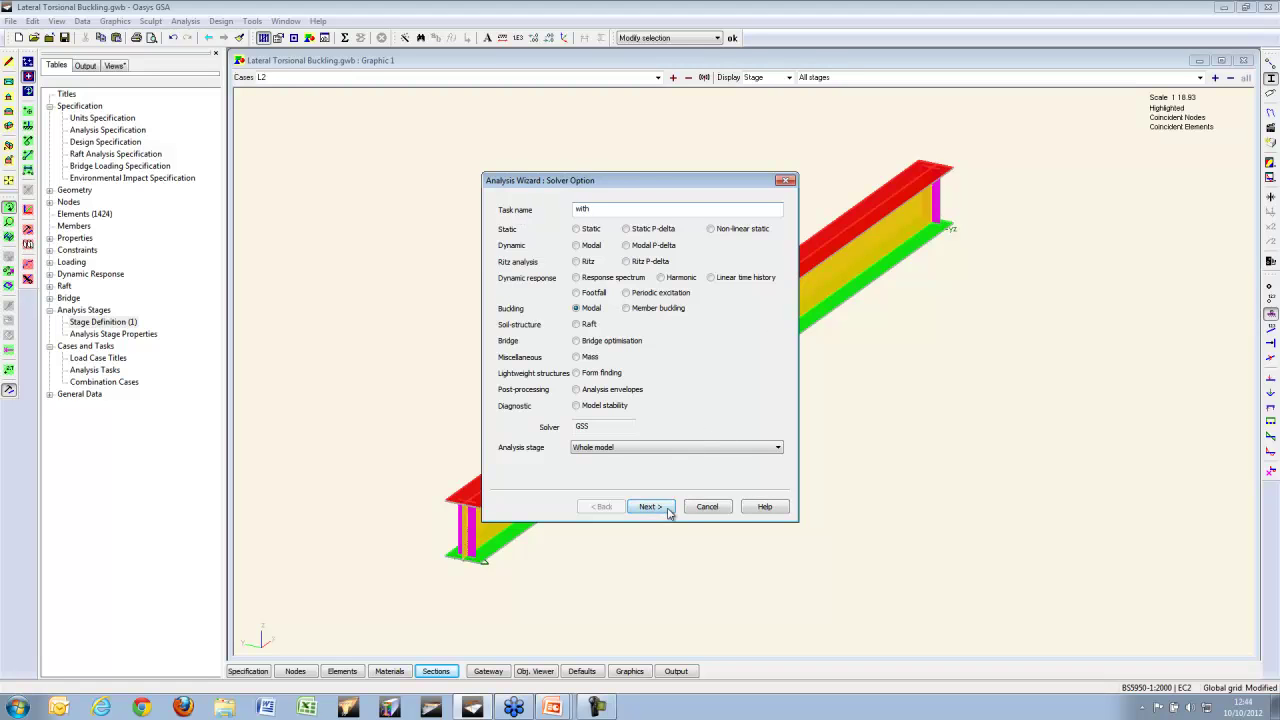
pyautogui.click(669, 509)
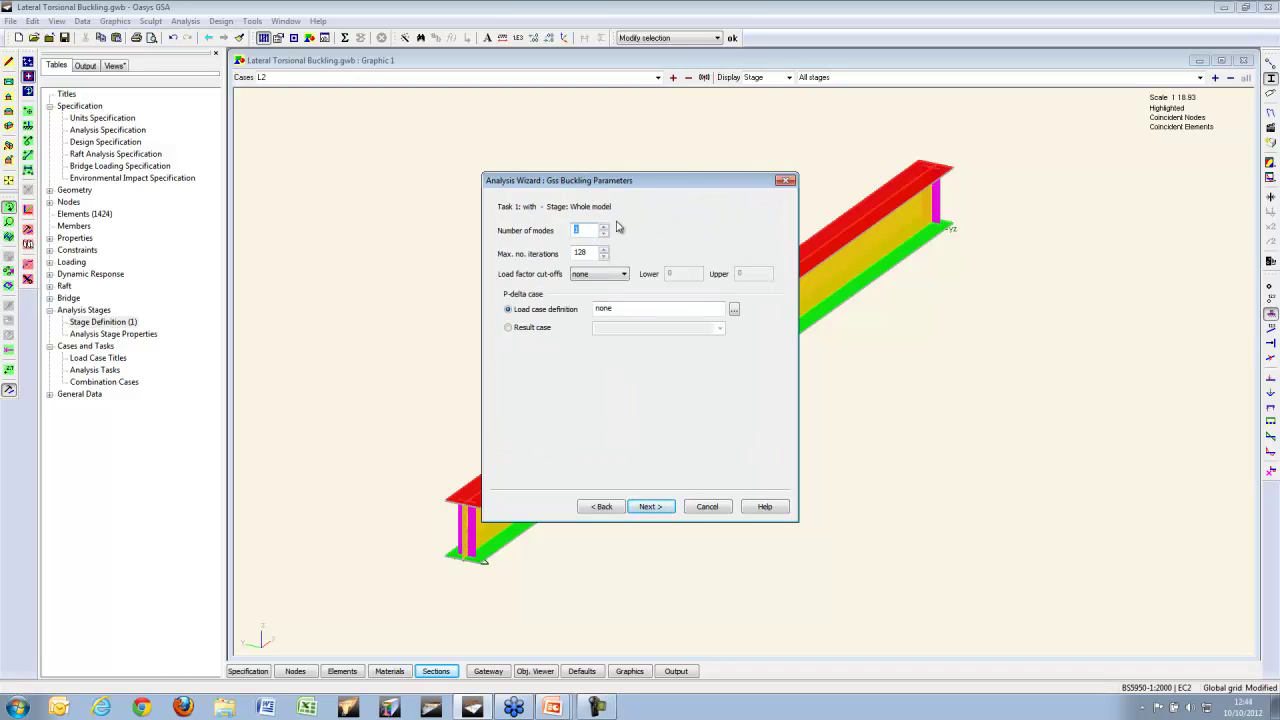
# Step: Set 4 modes, 1280 iterations, load case L1+L2 and a lower load-factor cut-off
pyautogui.click(614, 273)
pyautogui.click(637, 252)
pyautogui.click(541, 306)
pyautogui.press('BackSpace')
pyautogui.doubleClick(584, 230)
pyautogui.click(596, 252)
pyautogui.press('Tab')
pyautogui.click(616, 276)
pyautogui.click(606, 293)
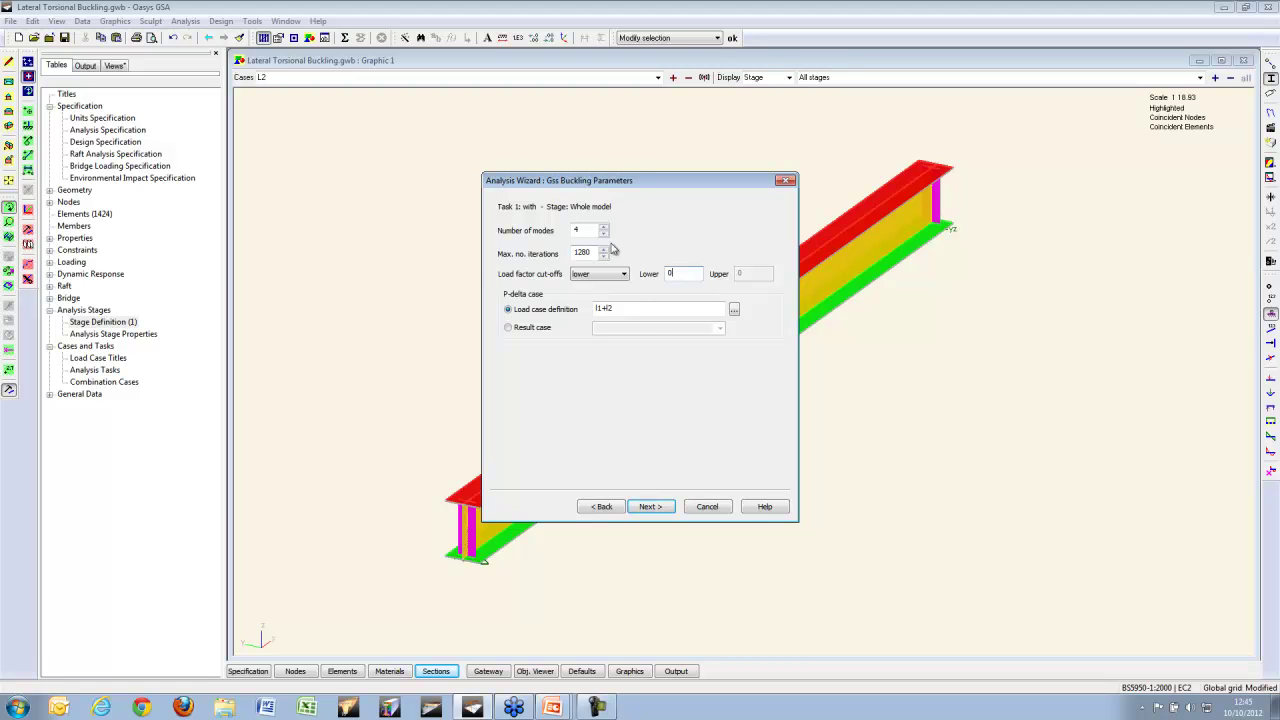
# Step: Use the subspace iteration eigensolver with shifting and locking, then finish and run the analysis
pyautogui.click(650, 506)
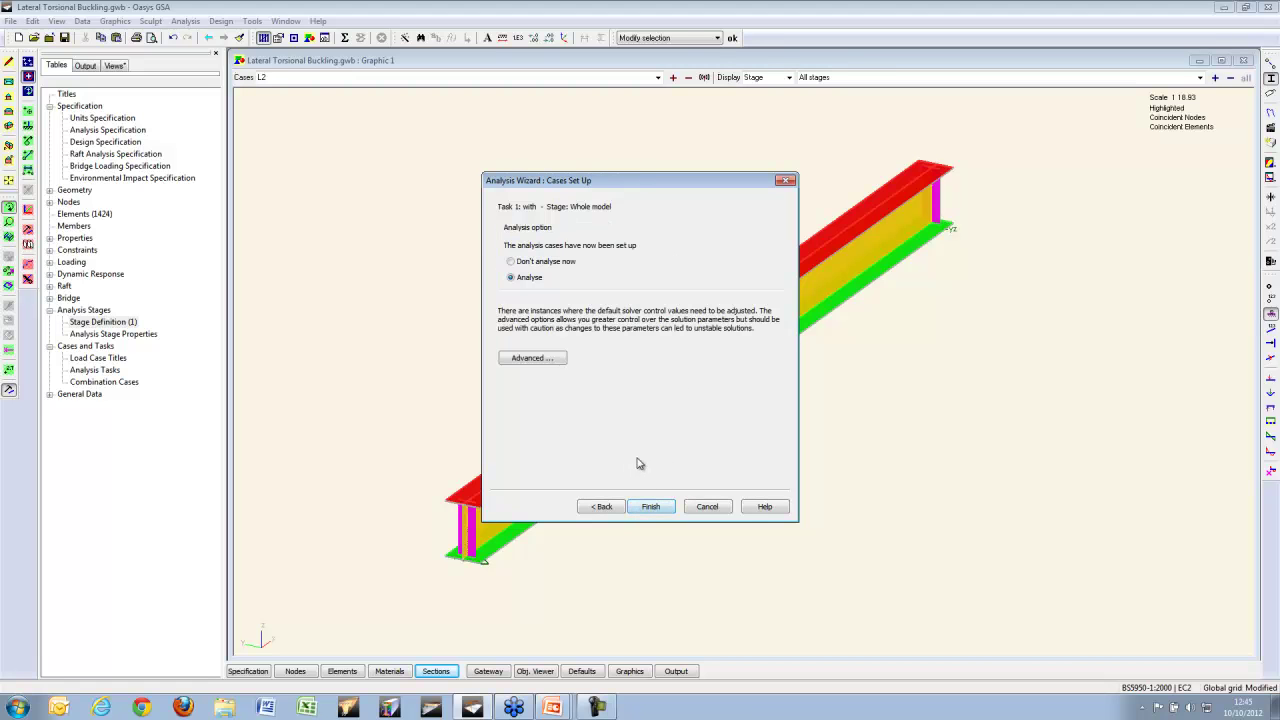
pyautogui.click(556, 361)
pyautogui.click(585, 222)
pyautogui.click(627, 242)
pyautogui.click(637, 262)
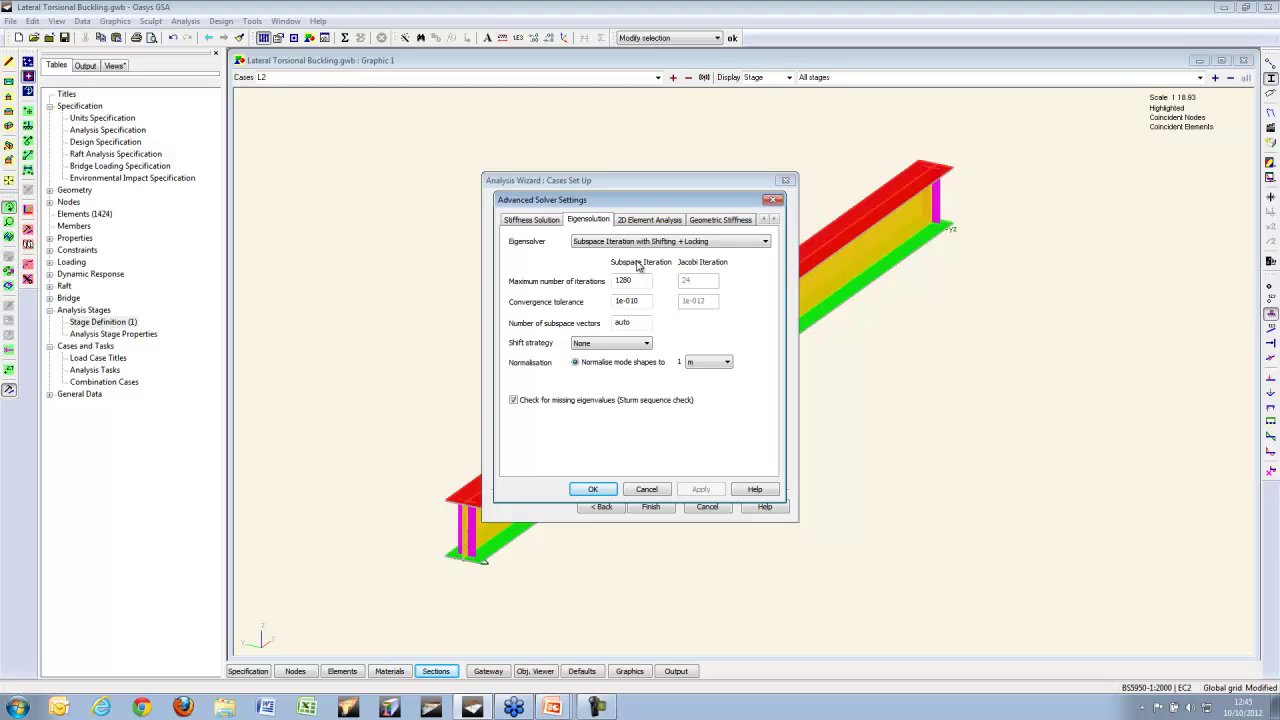
pyautogui.click(596, 490)
pyautogui.click(663, 506)
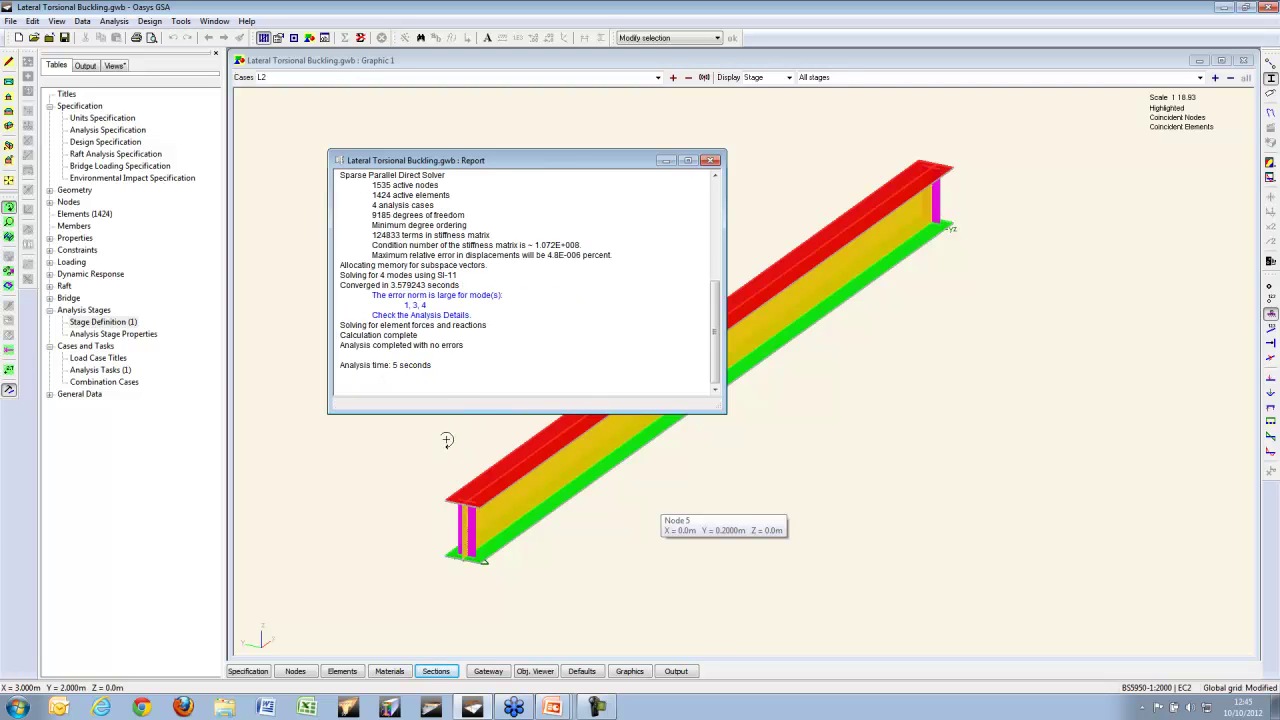
# Step: Show the deformed buckling shape for case A1, Mode 1, zoomed to fill the view
pyautogui.click(658, 77)
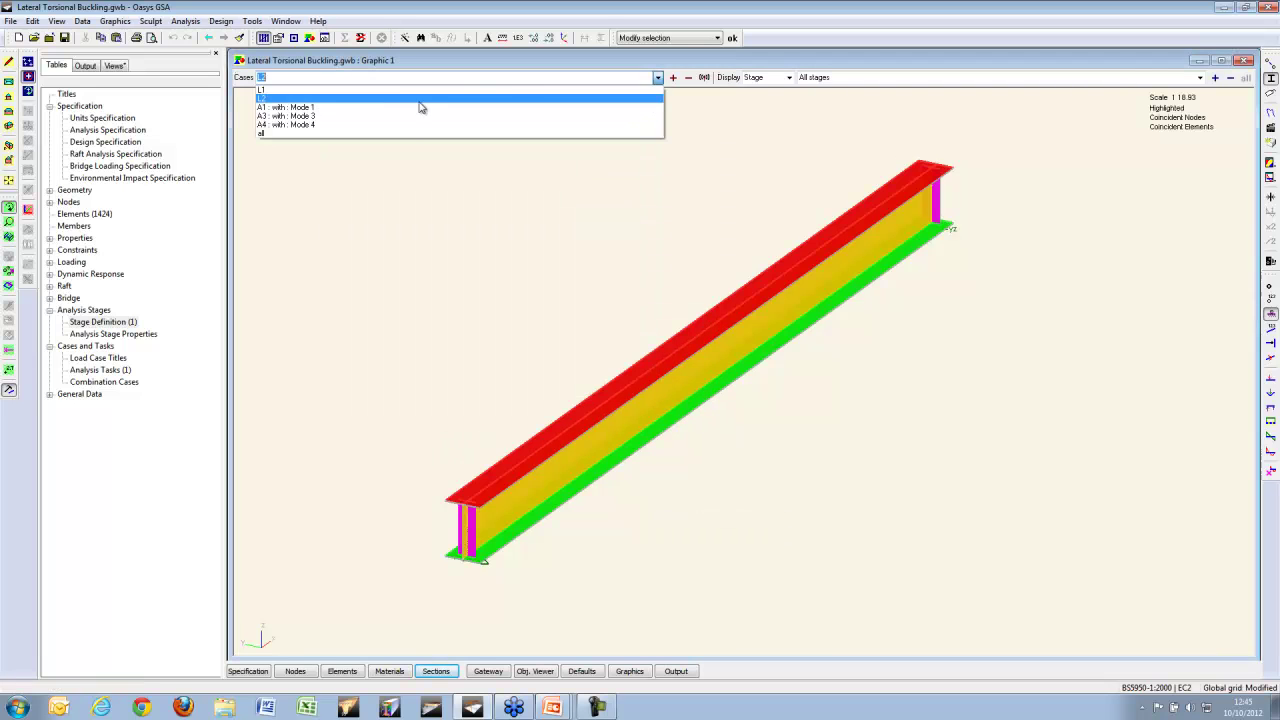
pyautogui.click(420, 106)
pyautogui.click(1271, 112)
pyautogui.moveTo(677, 383); pyautogui.dragTo(714, 353)
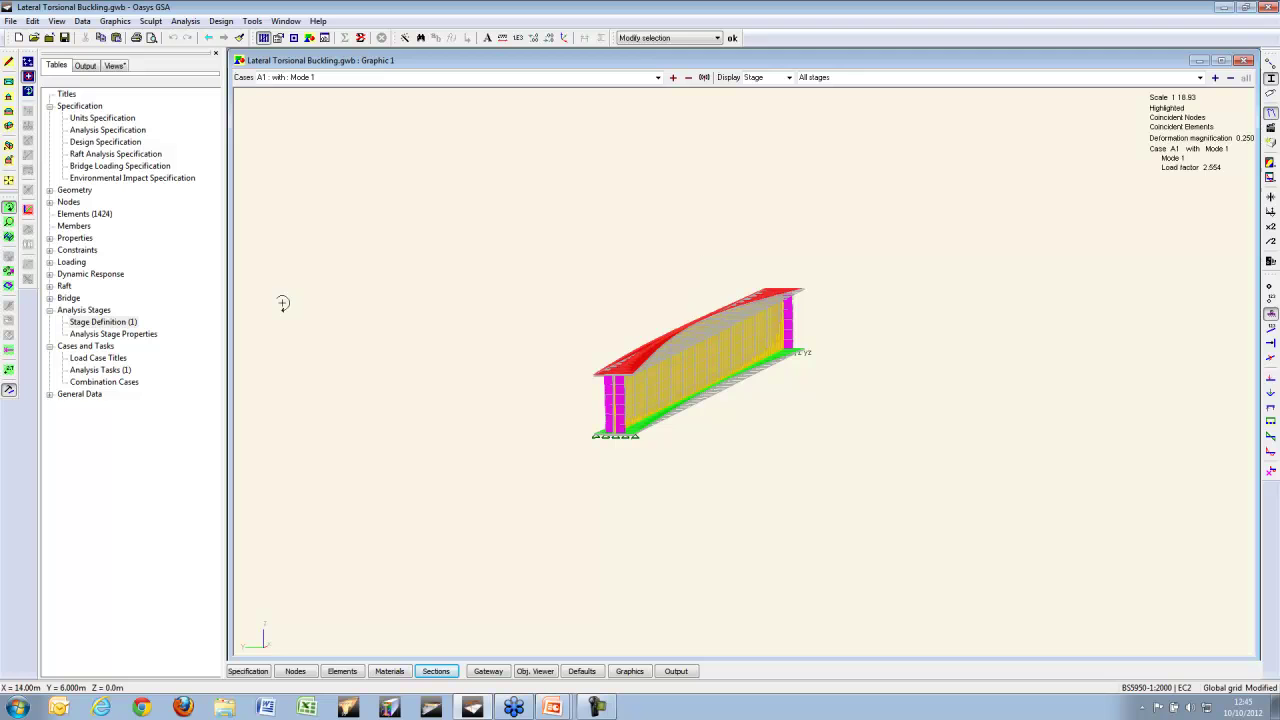
pyautogui.click(9, 181)
# Step: Stop drawing the undeformed initial state and step through to Mode 4 (load factor 13.41)
pyautogui.doubleClick(584, 202)
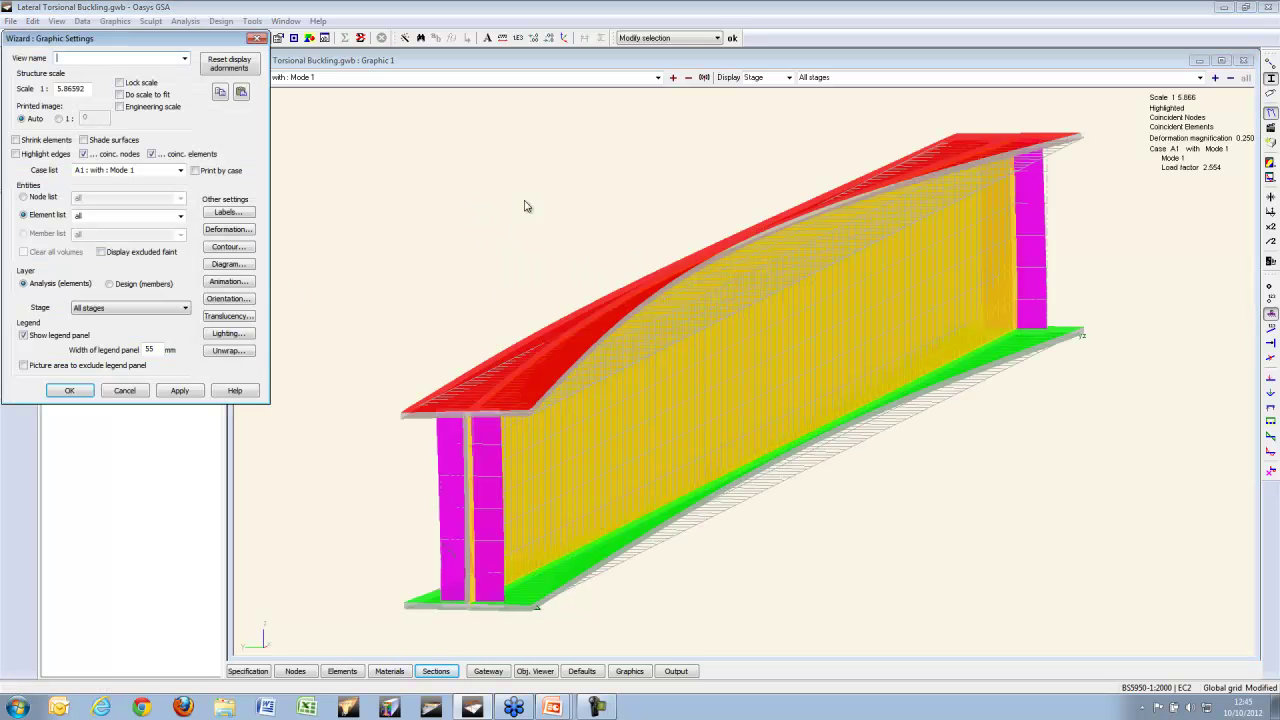
pyautogui.click(248, 232)
pyautogui.click(18, 93)
pyautogui.click(38, 181)
pyautogui.click(80, 395)
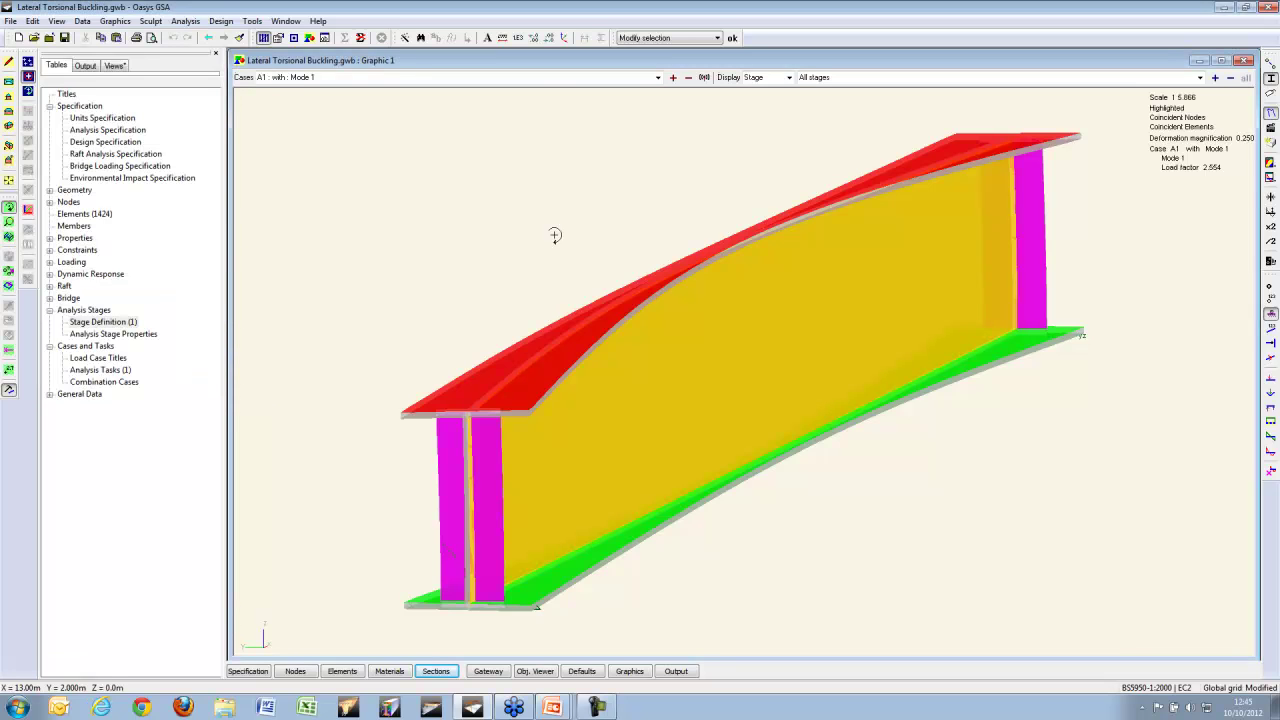
pyautogui.click(674, 78)
pyautogui.click(674, 78)
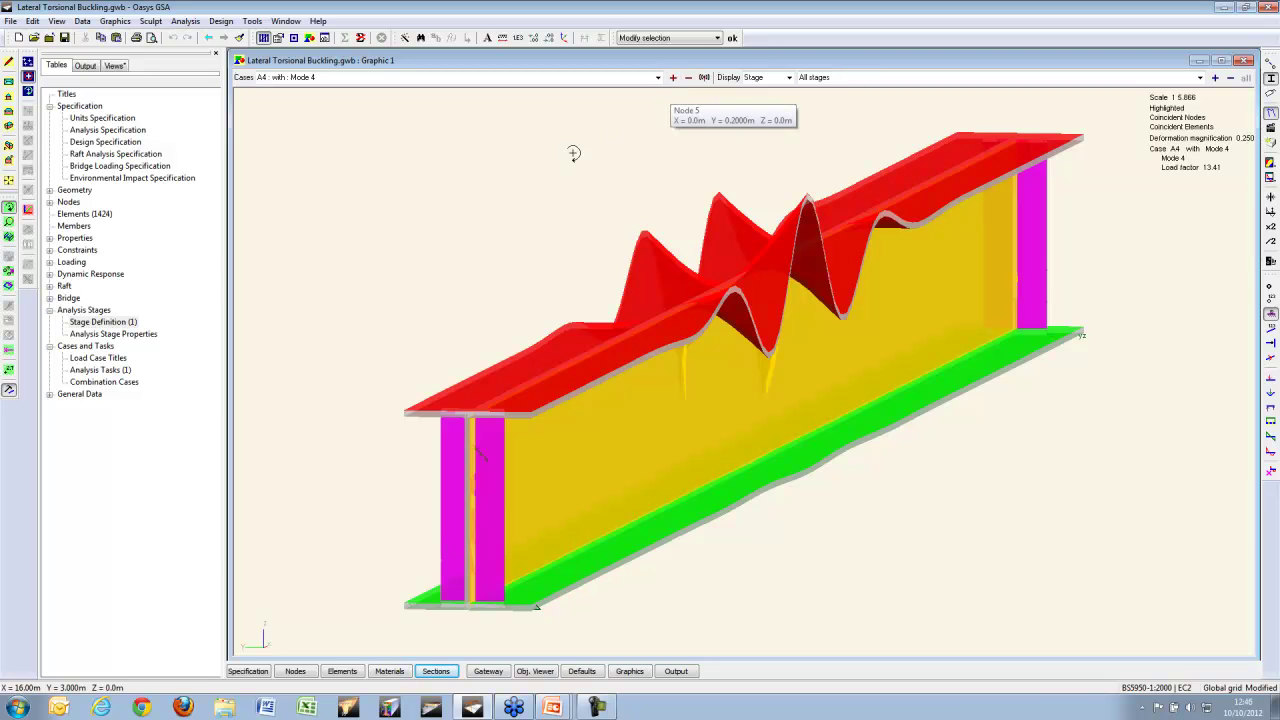
# Step: Set up and run a buckling task named 'no' on stage 1, No Stiffeners
pyautogui.click(183, 21)
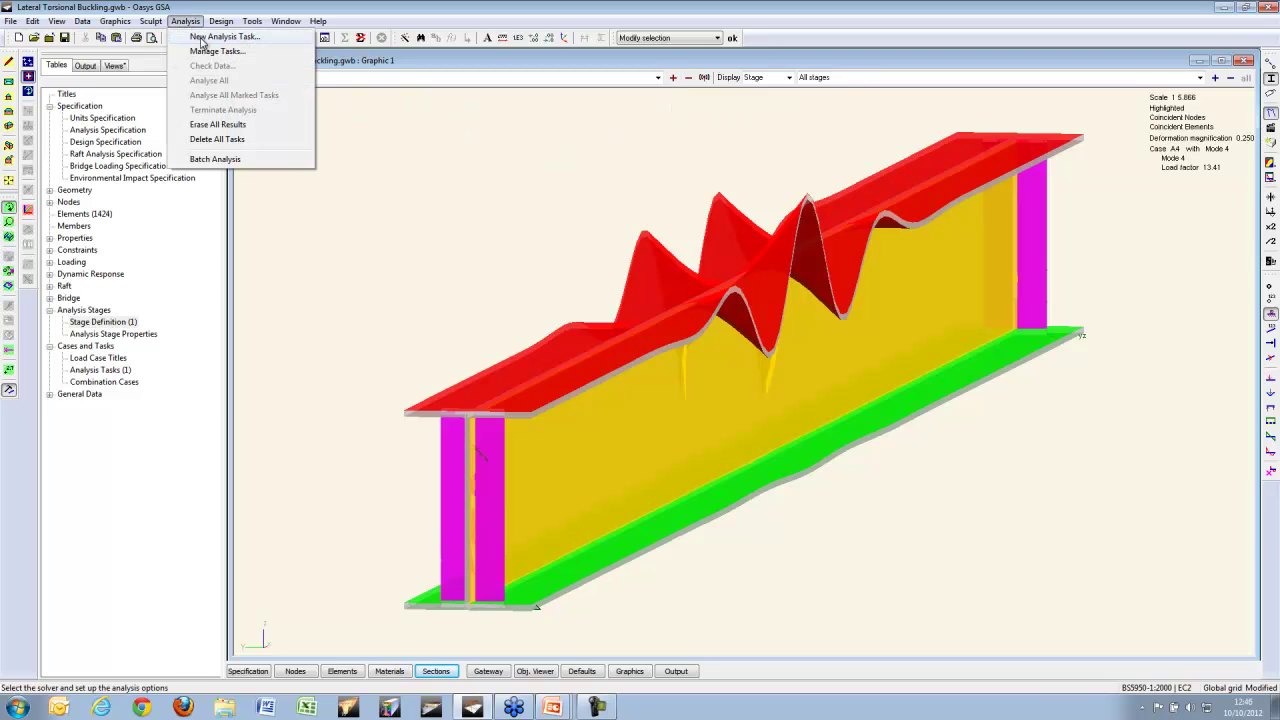
pyautogui.click(218, 37)
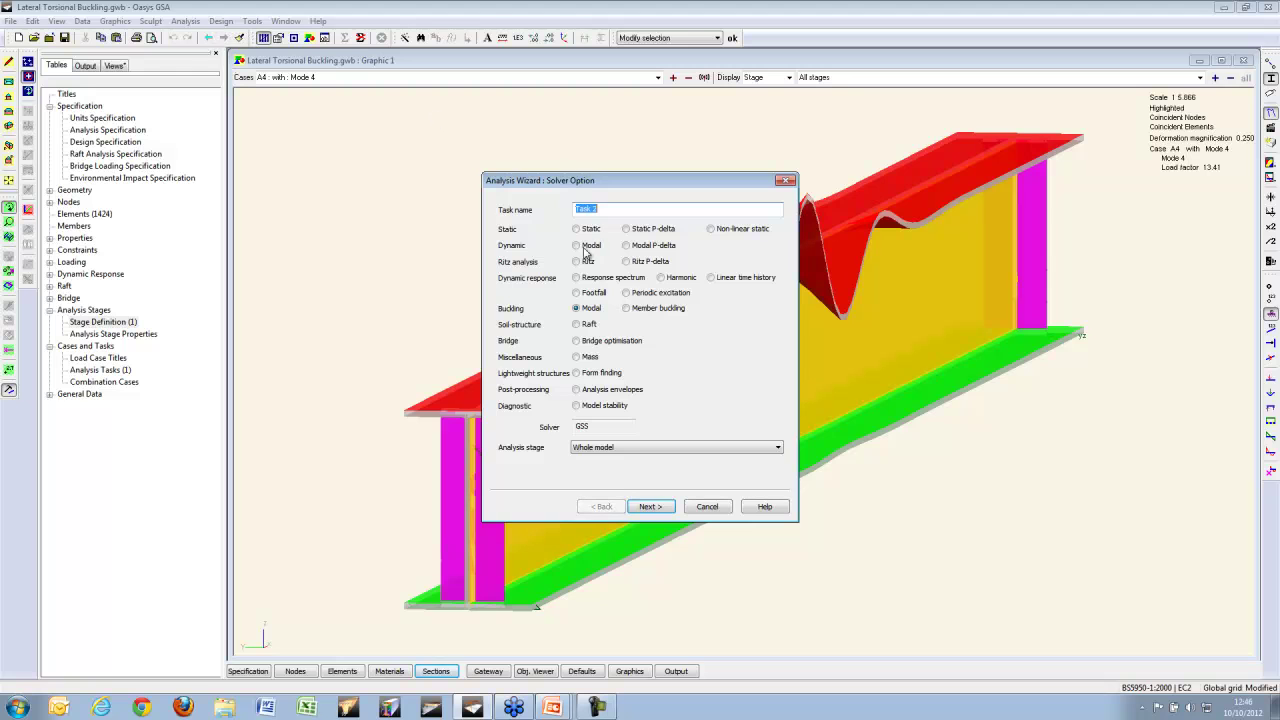
pyautogui.click(633, 449)
pyautogui.click(621, 469)
pyautogui.moveTo(597, 209); pyautogui.dragTo(525, 219)
pyautogui.write('none')
pyautogui.click(650, 506)
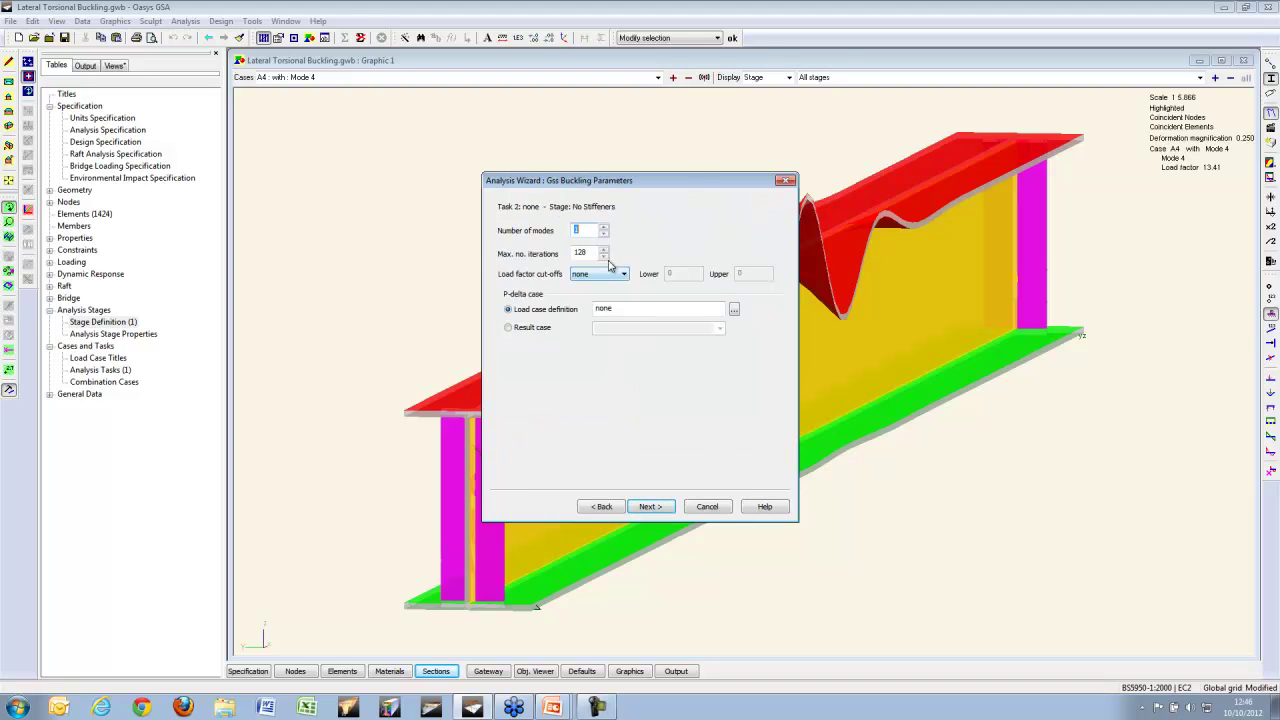
pyautogui.doubleClick(605, 308)
pyautogui.write('(')
pyautogui.click(652, 506)
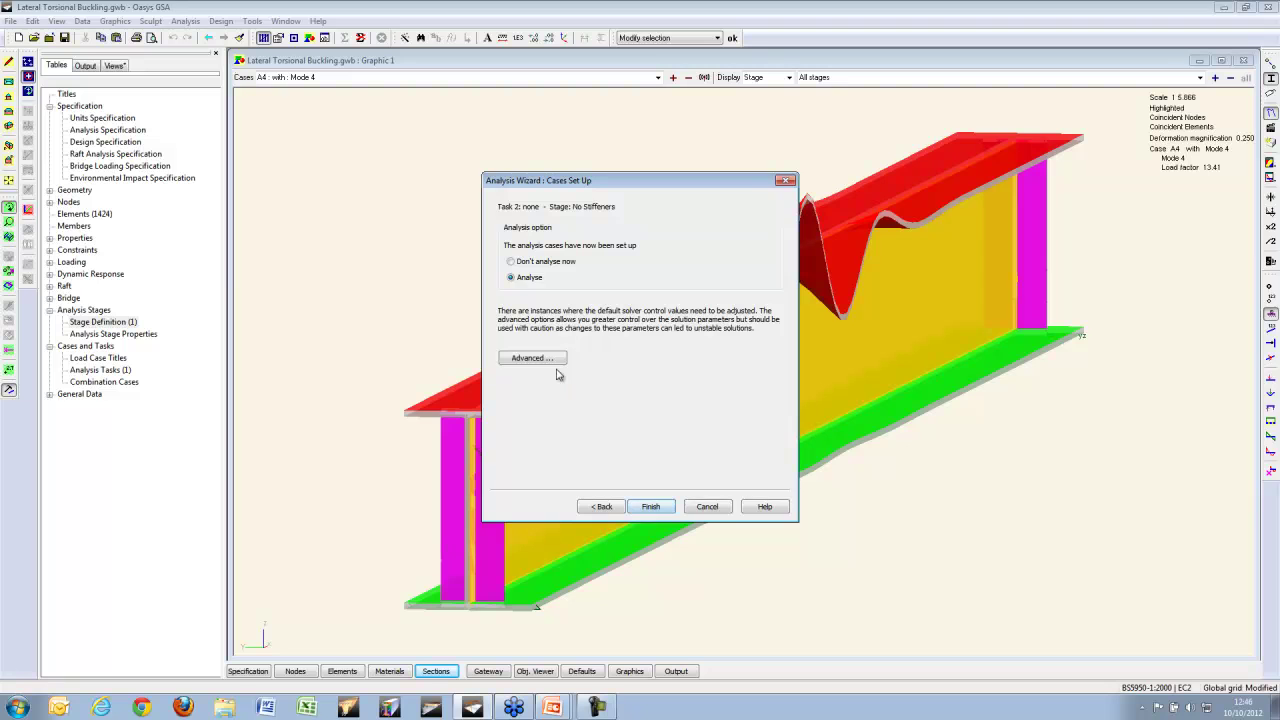
pyautogui.click(662, 507)
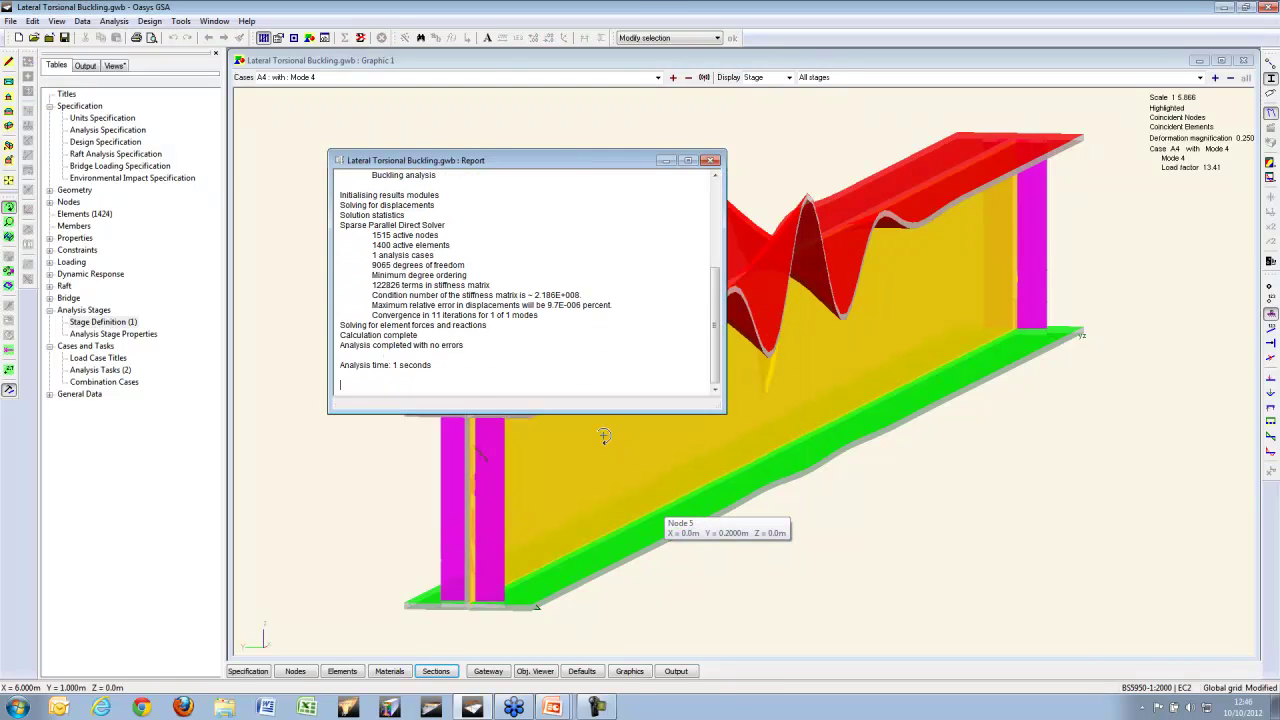
# Step: Display case A1 'with' Mode 1 (load factor 2.554) across all stages, stiffeners included
pyautogui.click(673, 78)
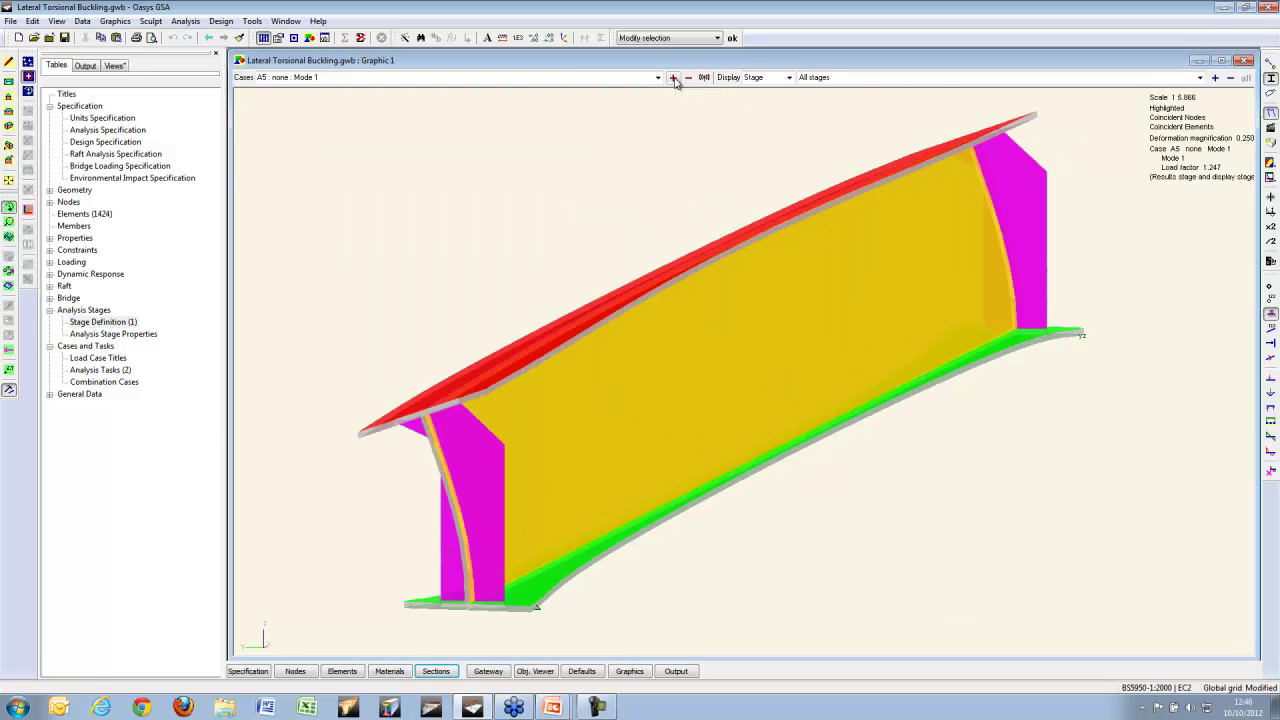
pyautogui.click(1215, 78)
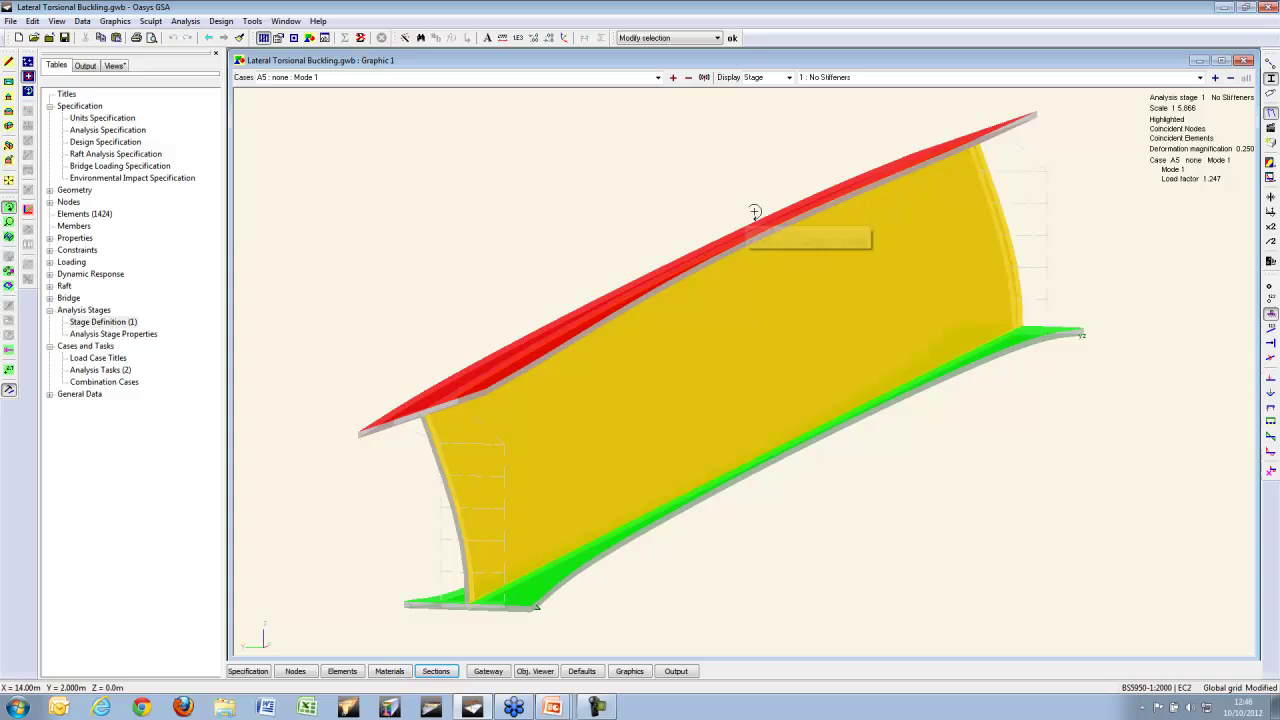
pyautogui.moveTo(749, 294); pyautogui.dragTo(752, 292)
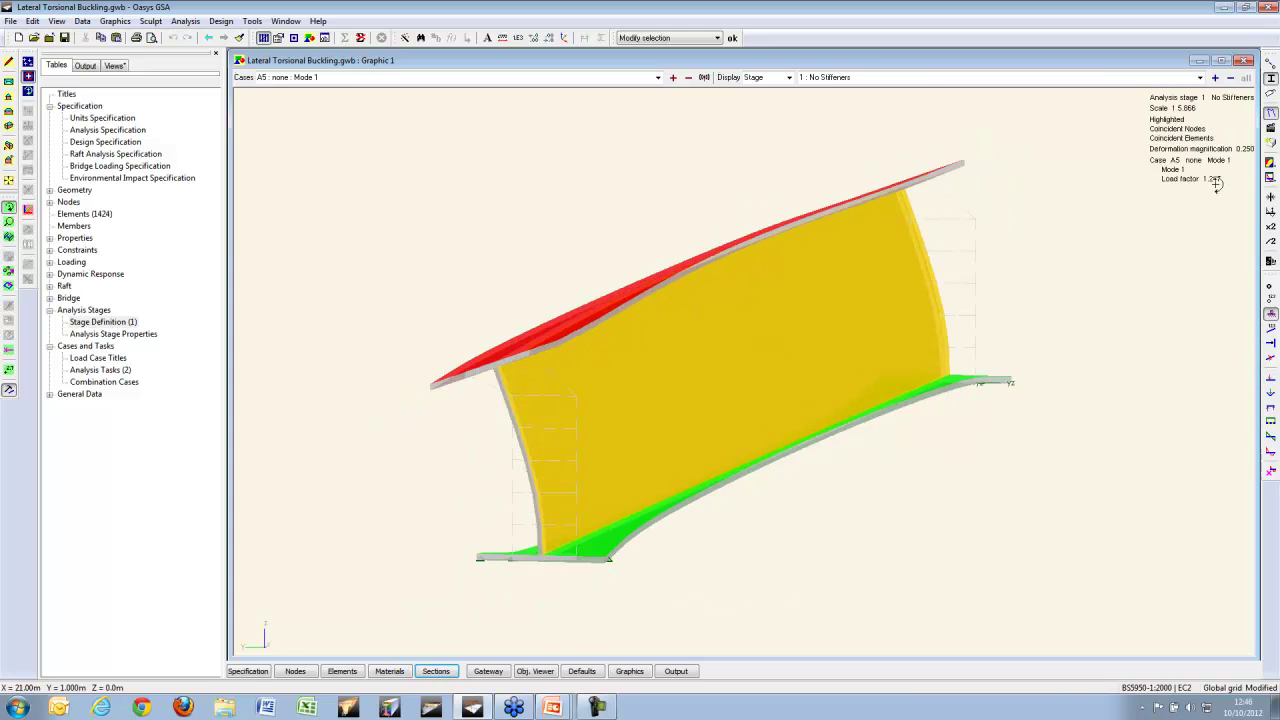
pyautogui.click(659, 78)
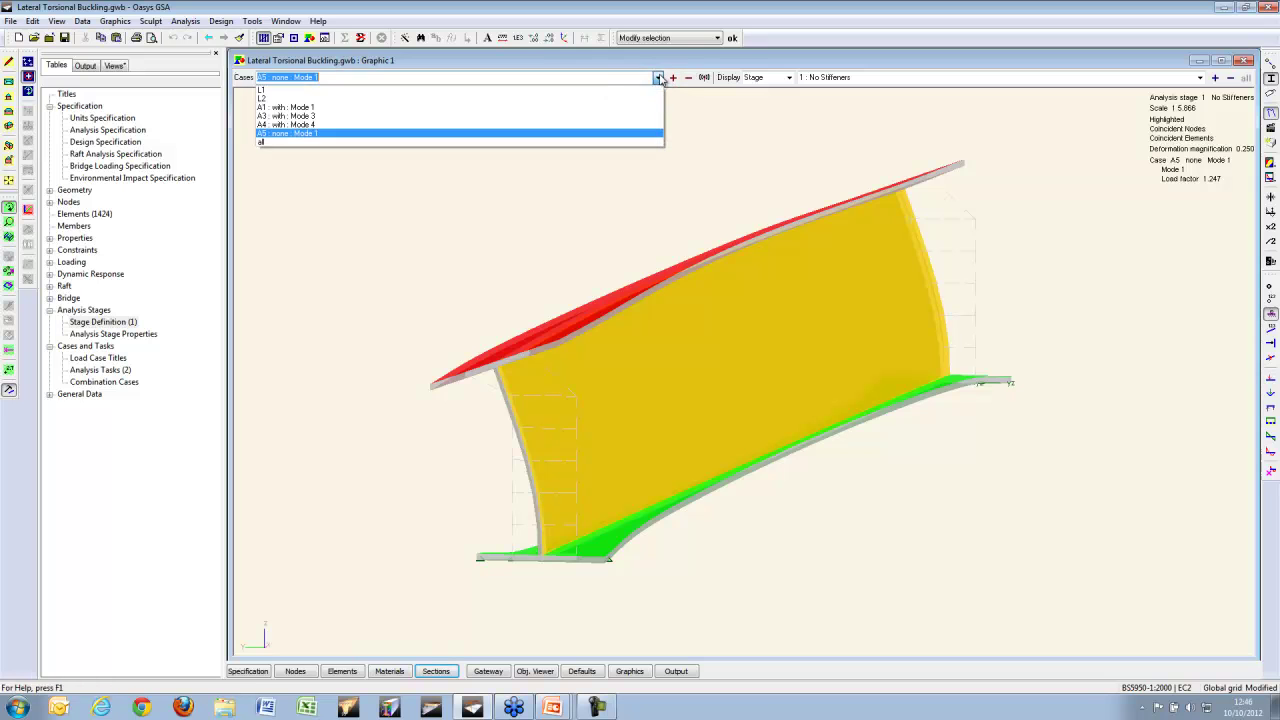
pyautogui.click(513, 107)
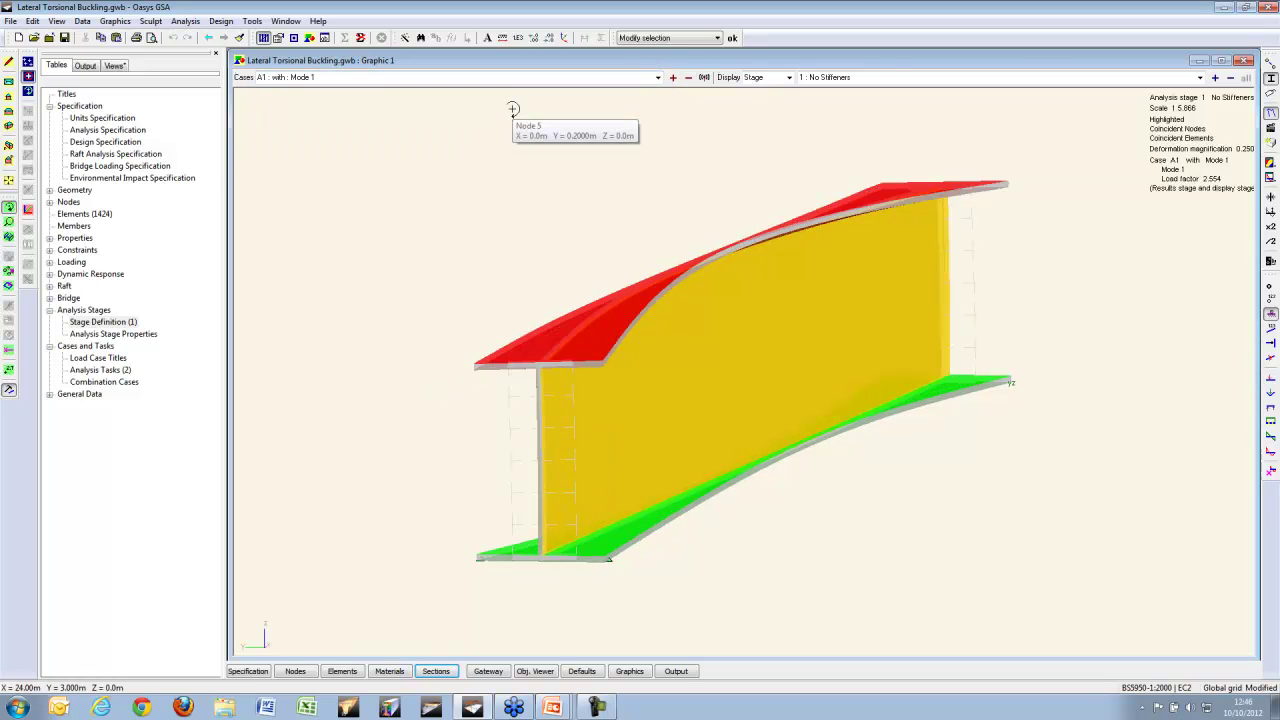
pyautogui.click(1216, 78)
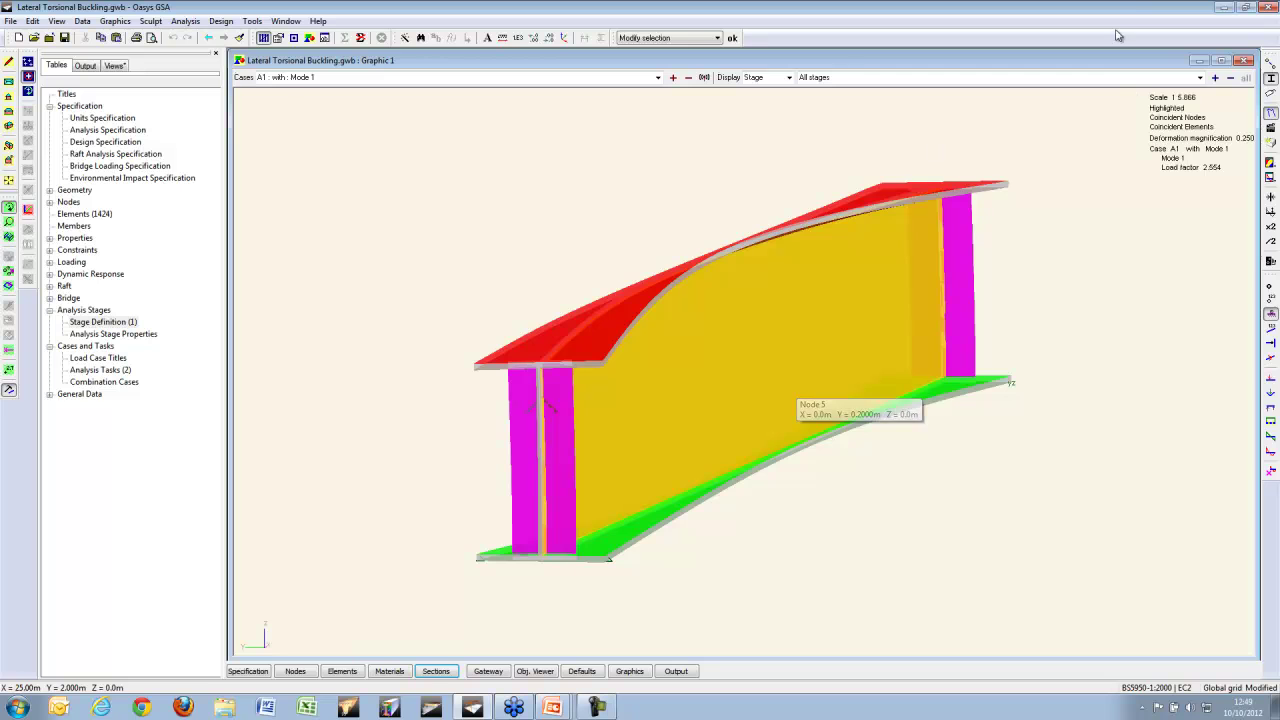
# Step: Minimise the buckling graphic and close the analysis log and Stage Definition windows
pyautogui.click(1200, 61)
pyautogui.click(716, 143)
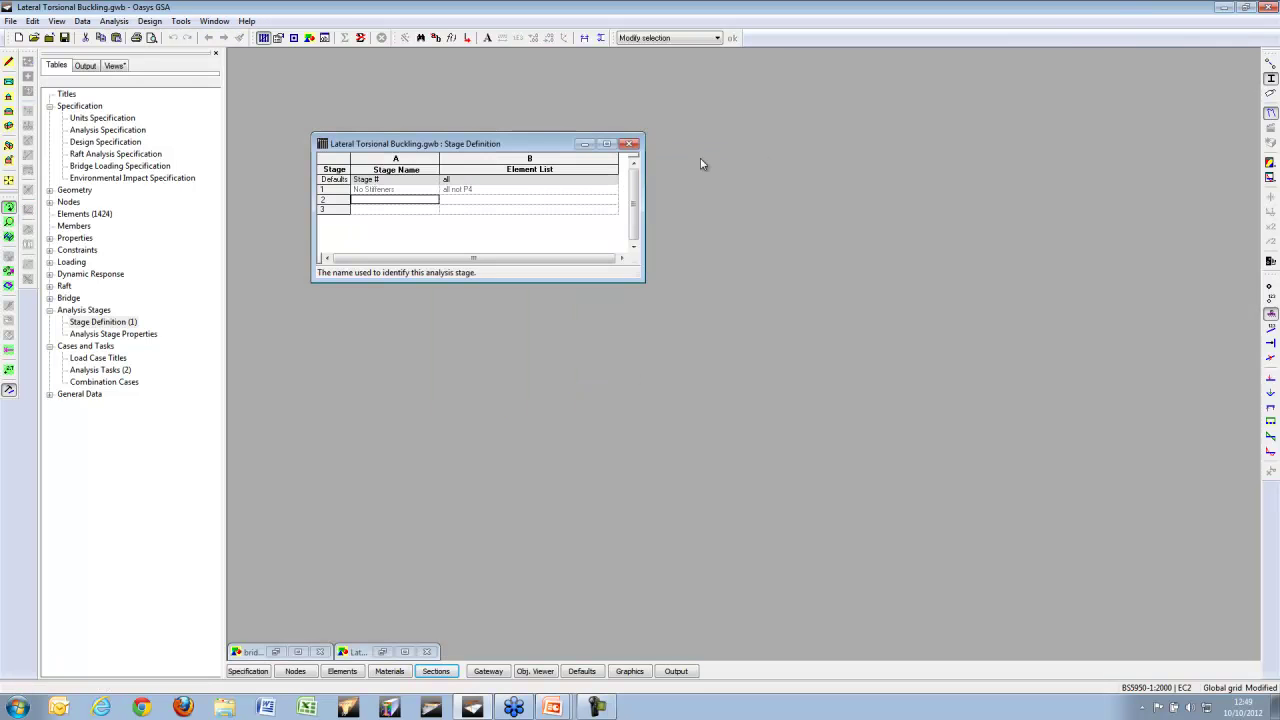
pyautogui.click(631, 145)
# Step: Open BridgeF.gwb and view the curved deck obliquely in 3D as solid sections
pyautogui.click(11, 21)
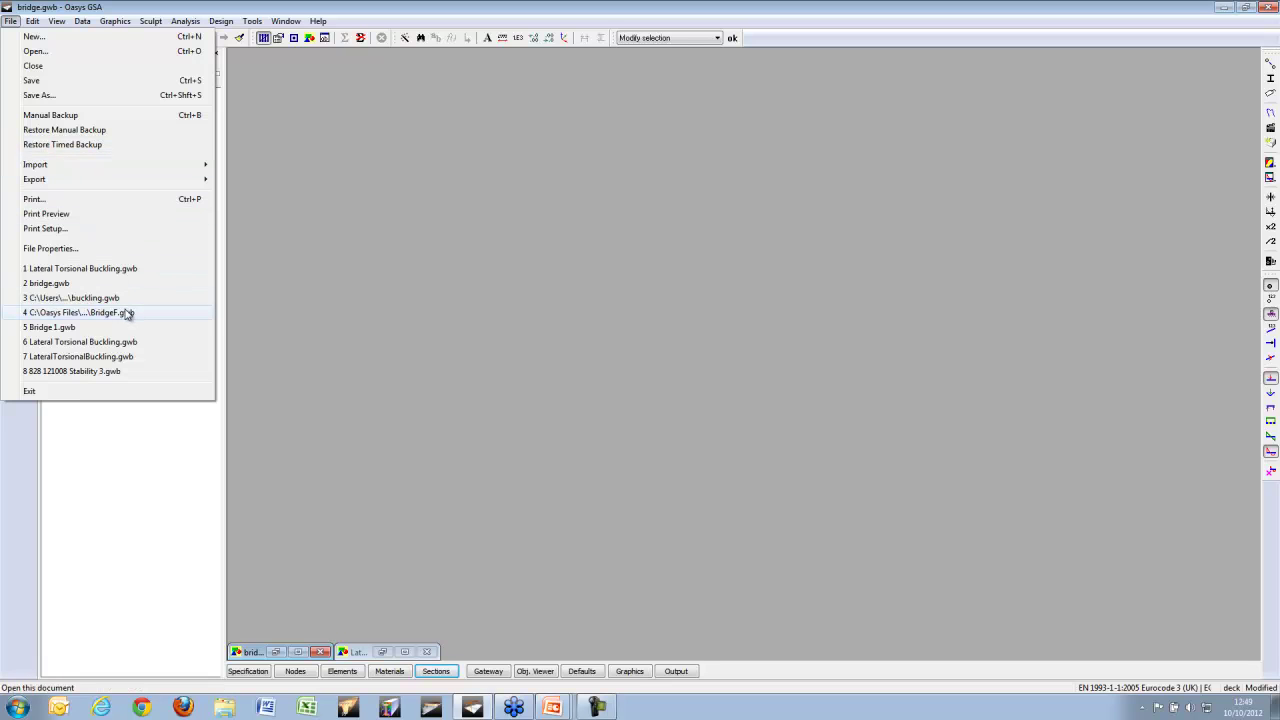
pyautogui.click(127, 313)
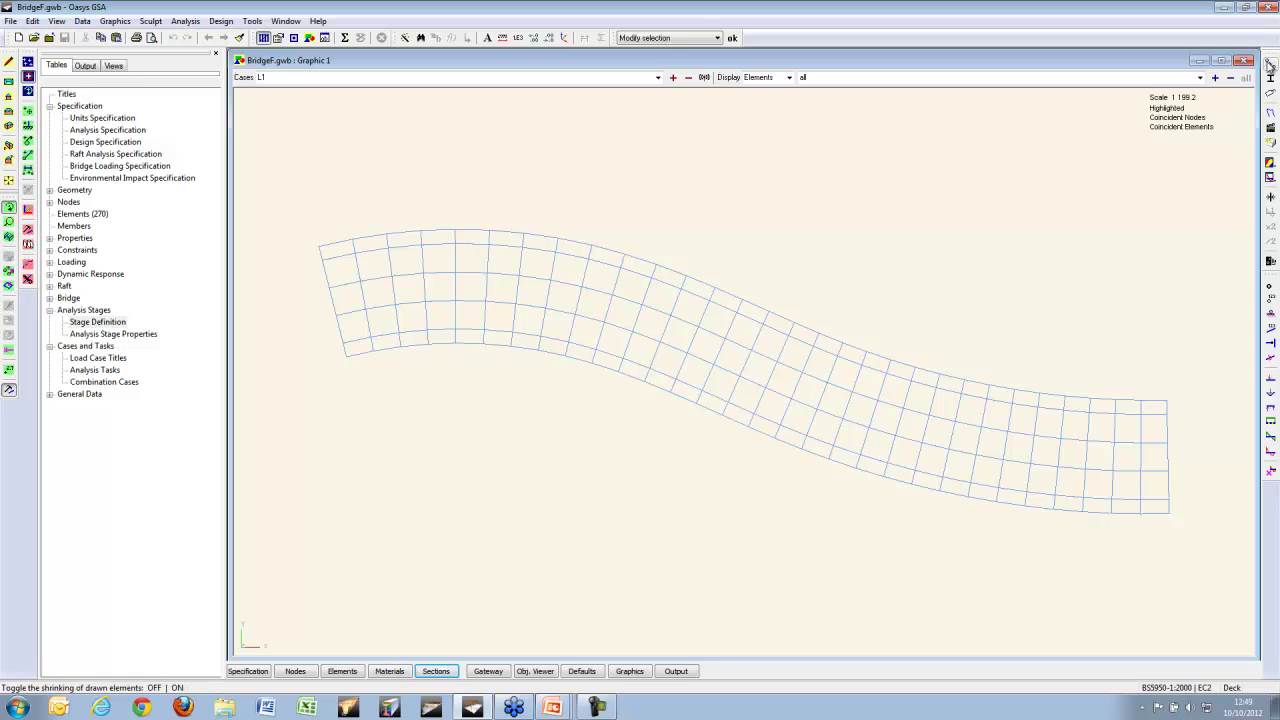
pyautogui.moveTo(708, 343); pyautogui.dragTo(1003, 157)
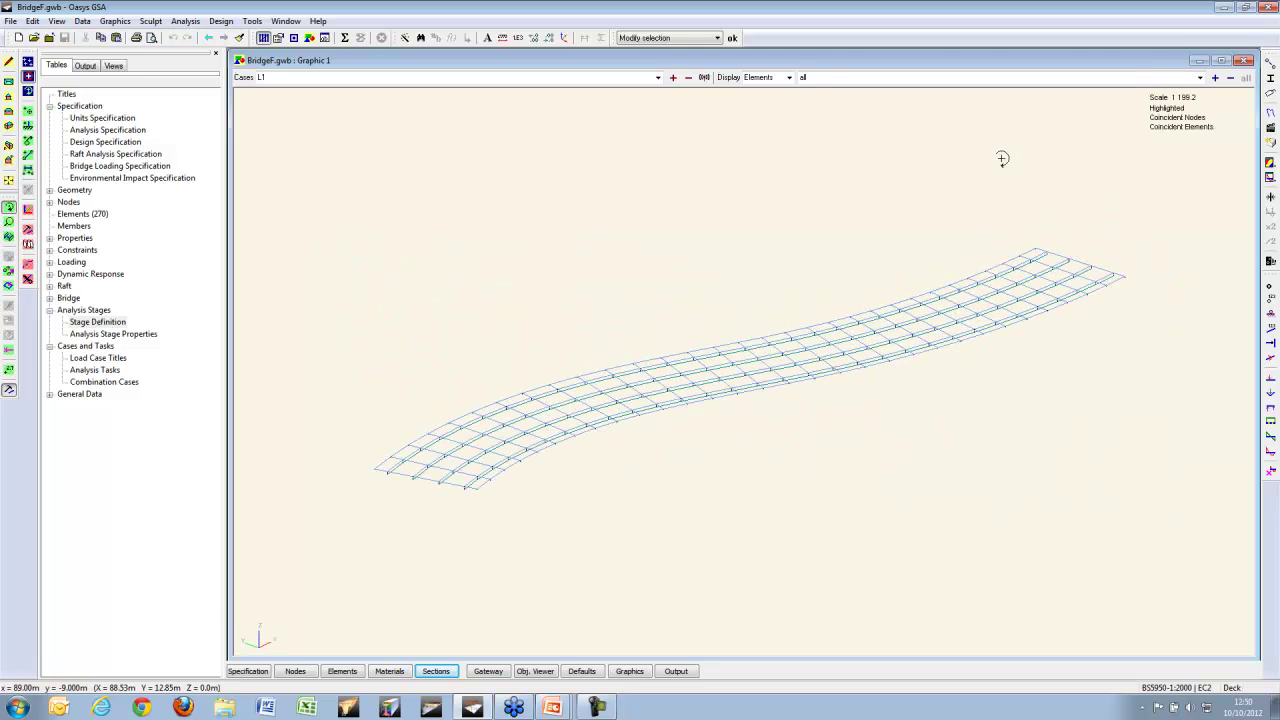
pyautogui.click(1270, 80)
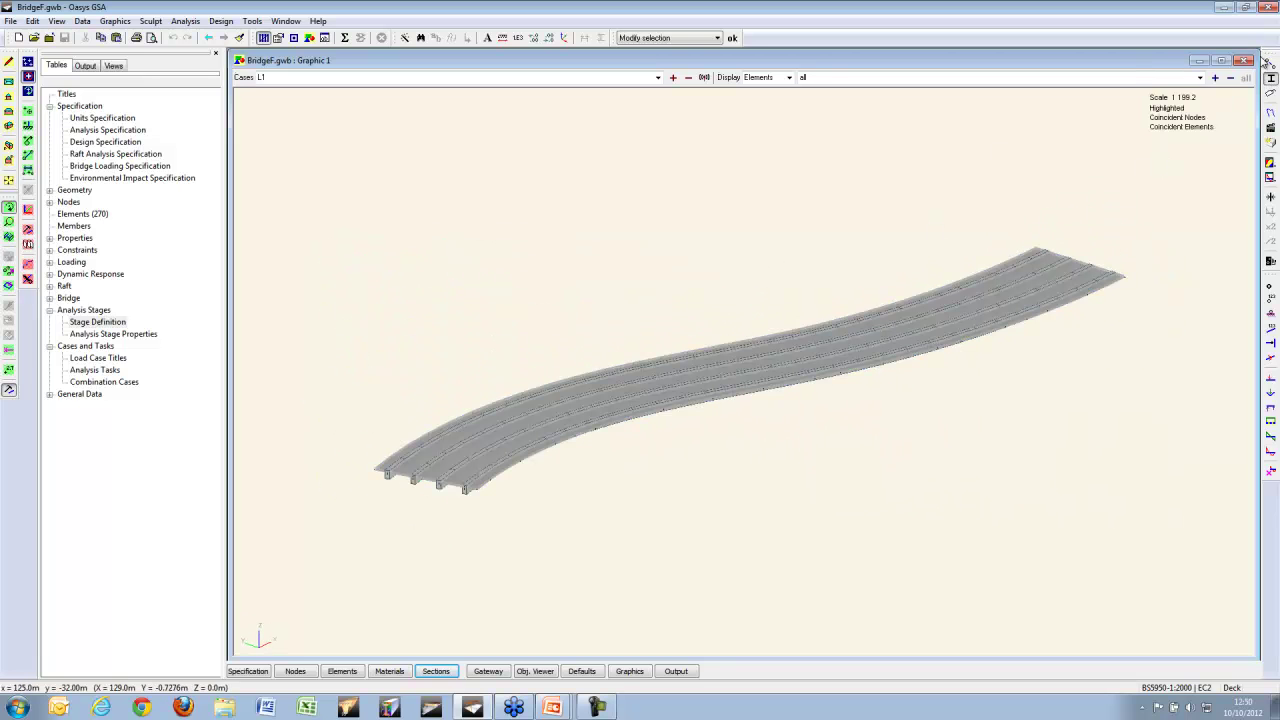
pyautogui.scroll(5, 437, 475)
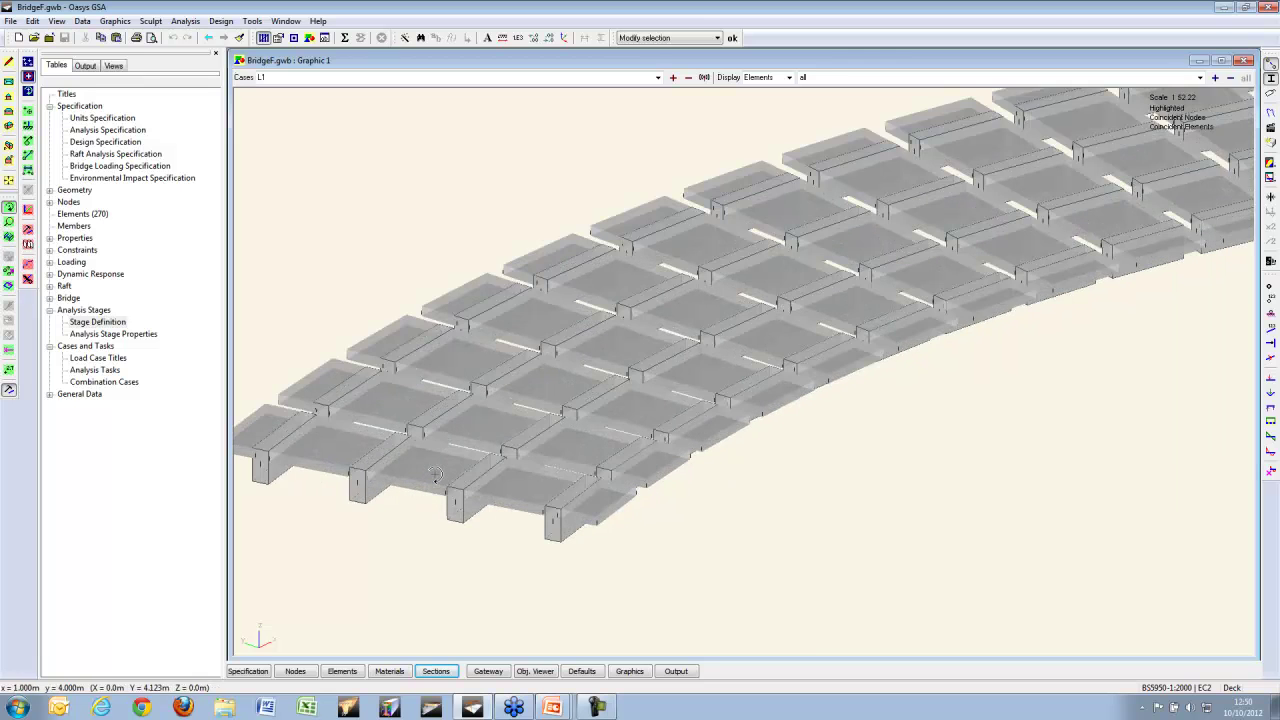
pyautogui.moveTo(437, 475); pyautogui.dragTo(473, 488)
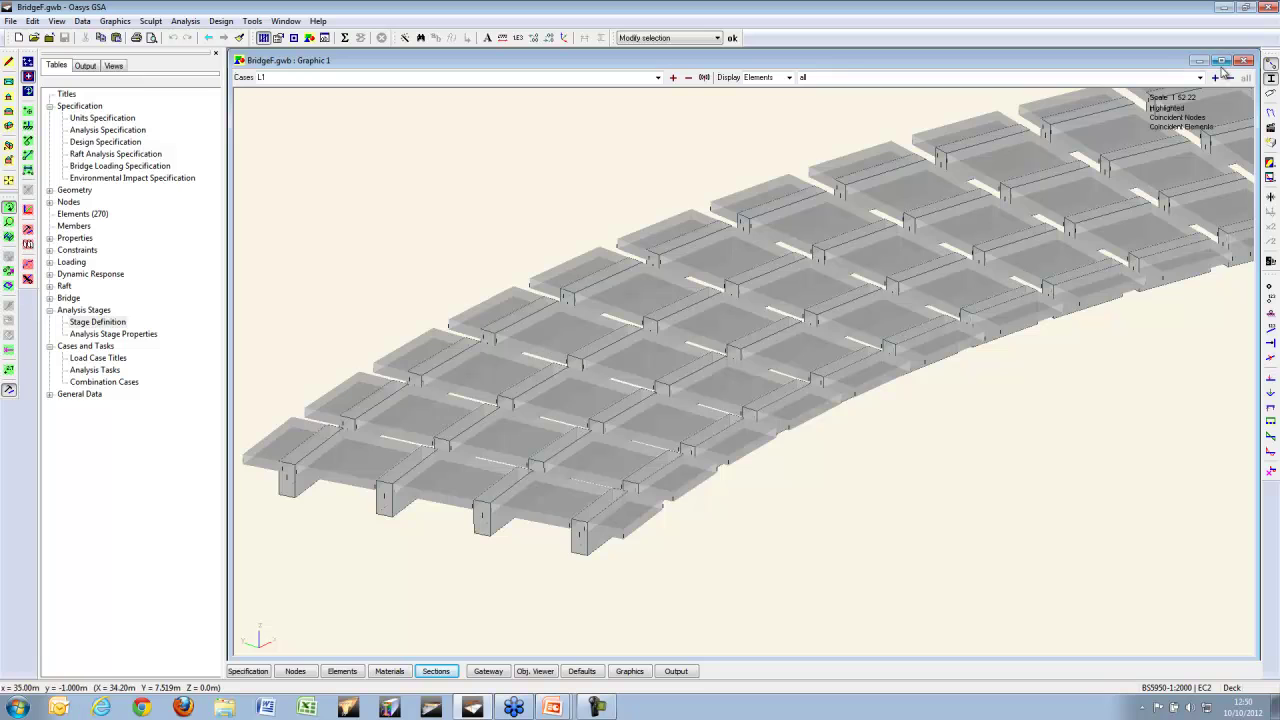
# Step: Turn off the sculpt view so the BridgeF deck draws as plain lines
pyautogui.click(1271, 78)
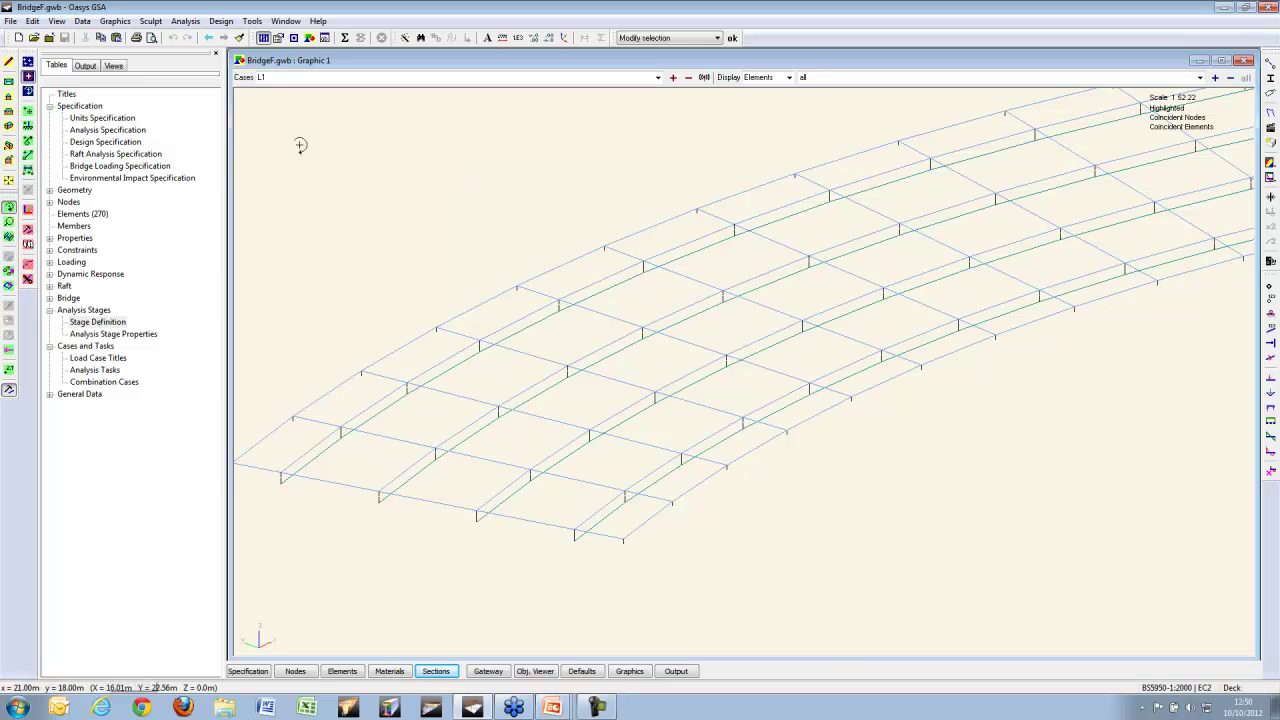
# Step: Run a Modal dynamic analysis with 20 modes, 1280 iterations and a 16 Hz upper frequency cut-off
pyautogui.click(185, 21)
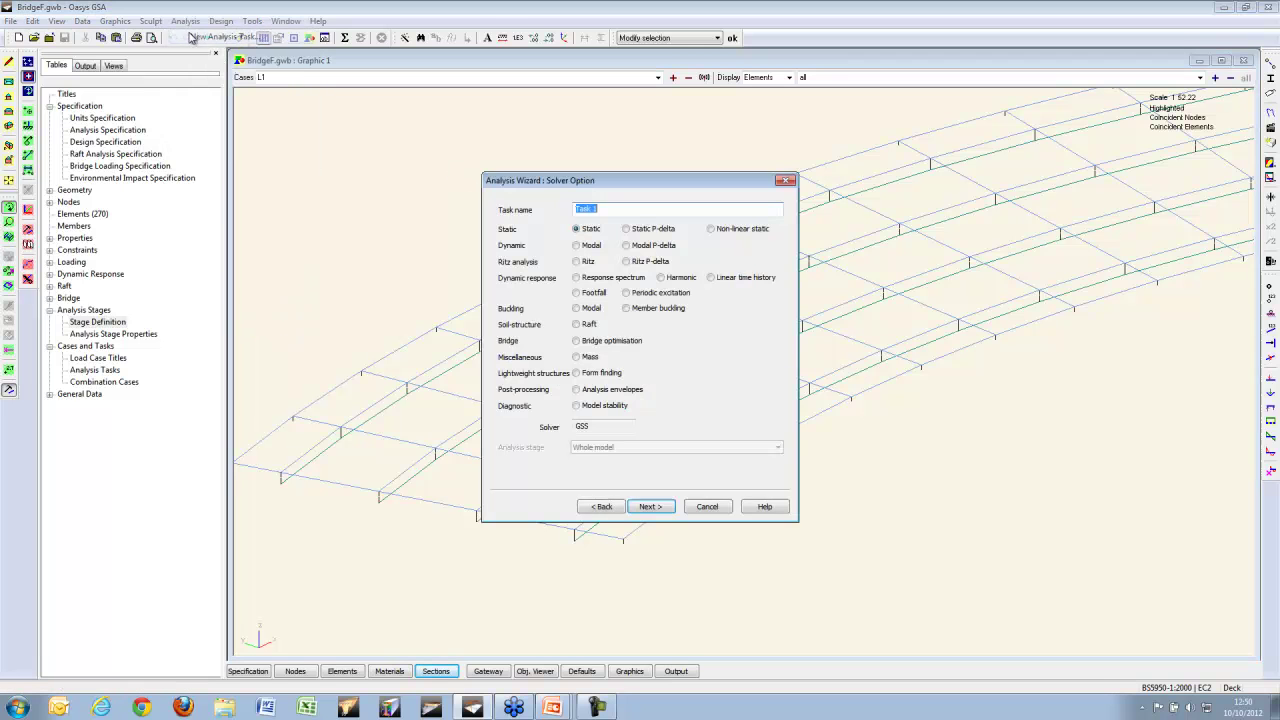
pyautogui.click(590, 247)
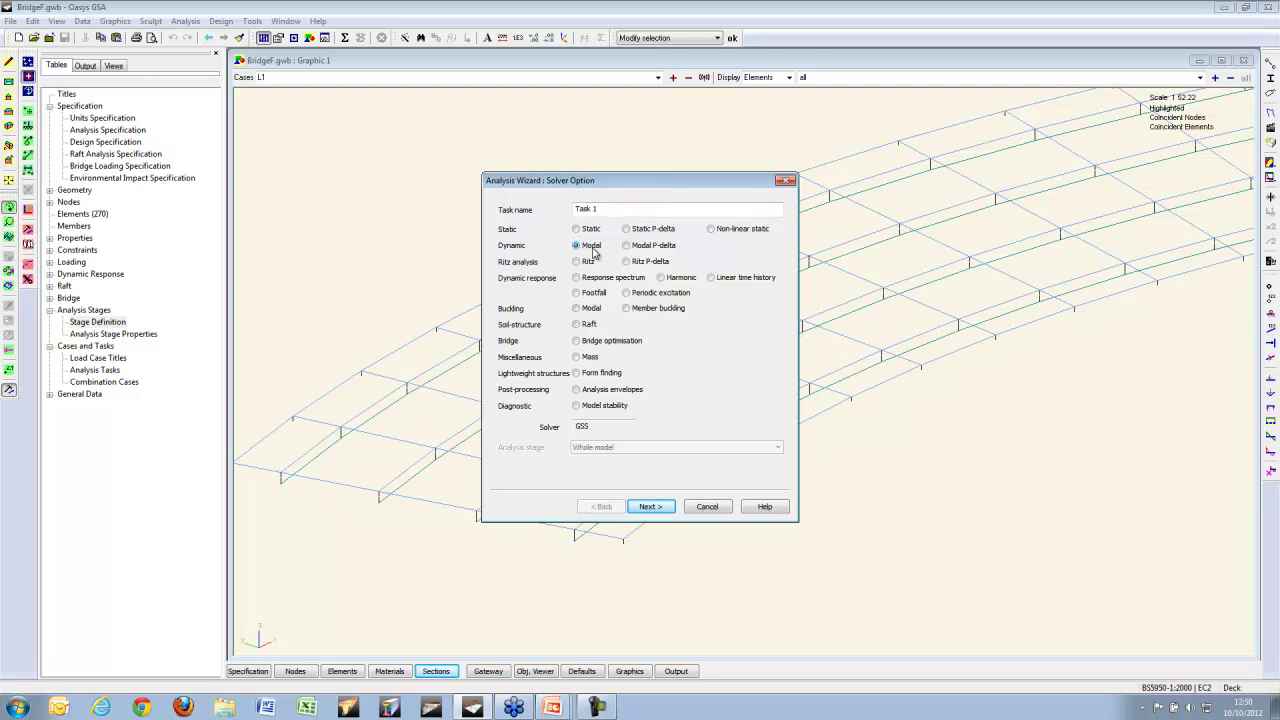
pyautogui.click(651, 506)
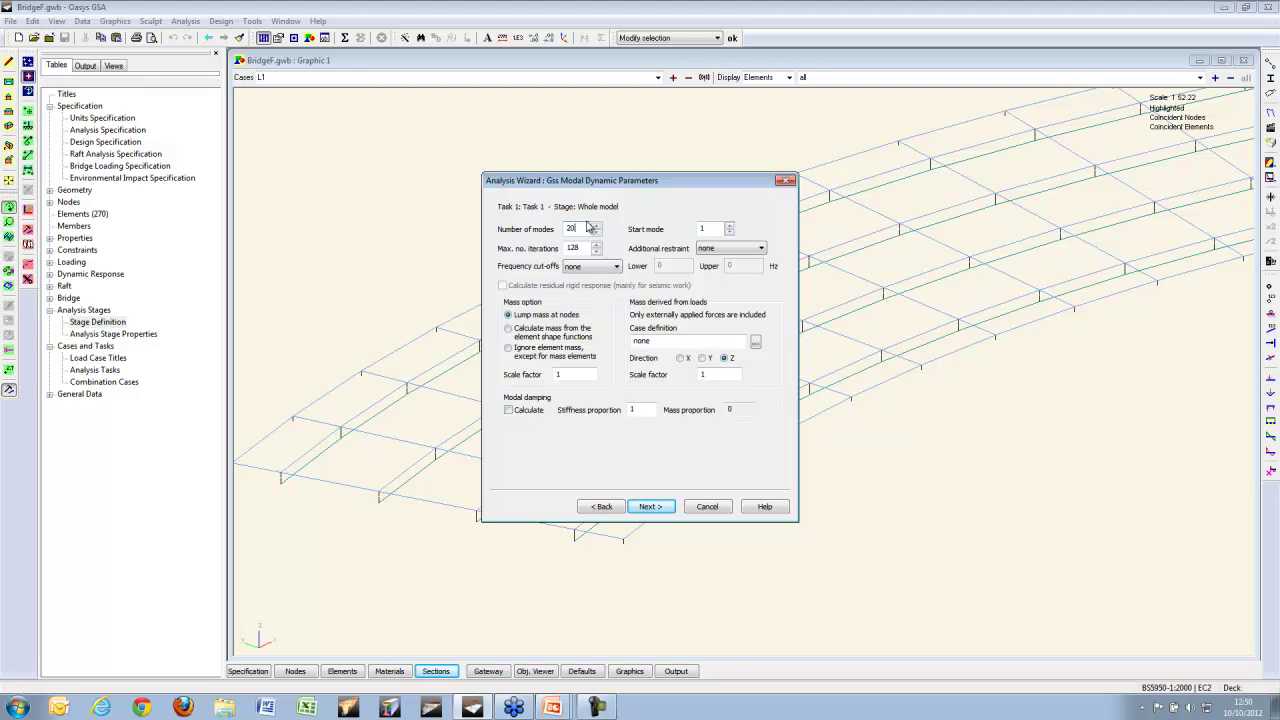
pyautogui.click(587, 248)
pyautogui.click(617, 267)
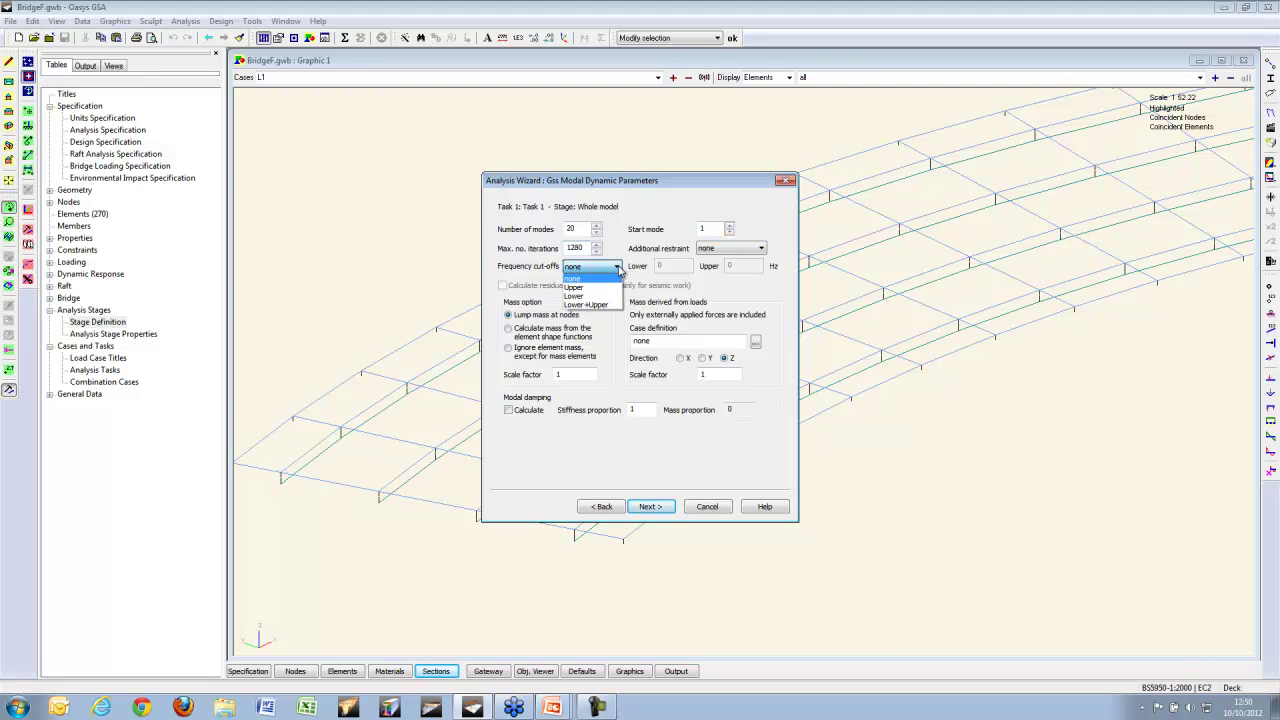
pyautogui.click(592, 288)
pyautogui.click(724, 267)
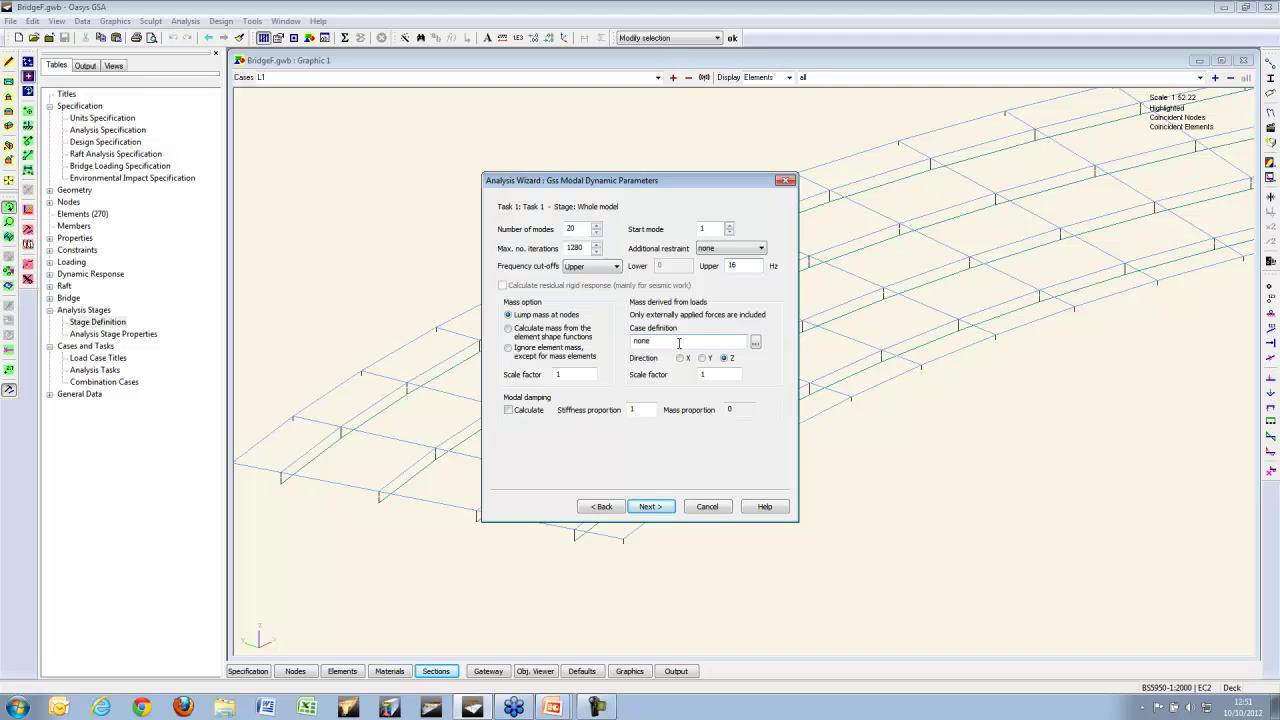
pyautogui.click(652, 507)
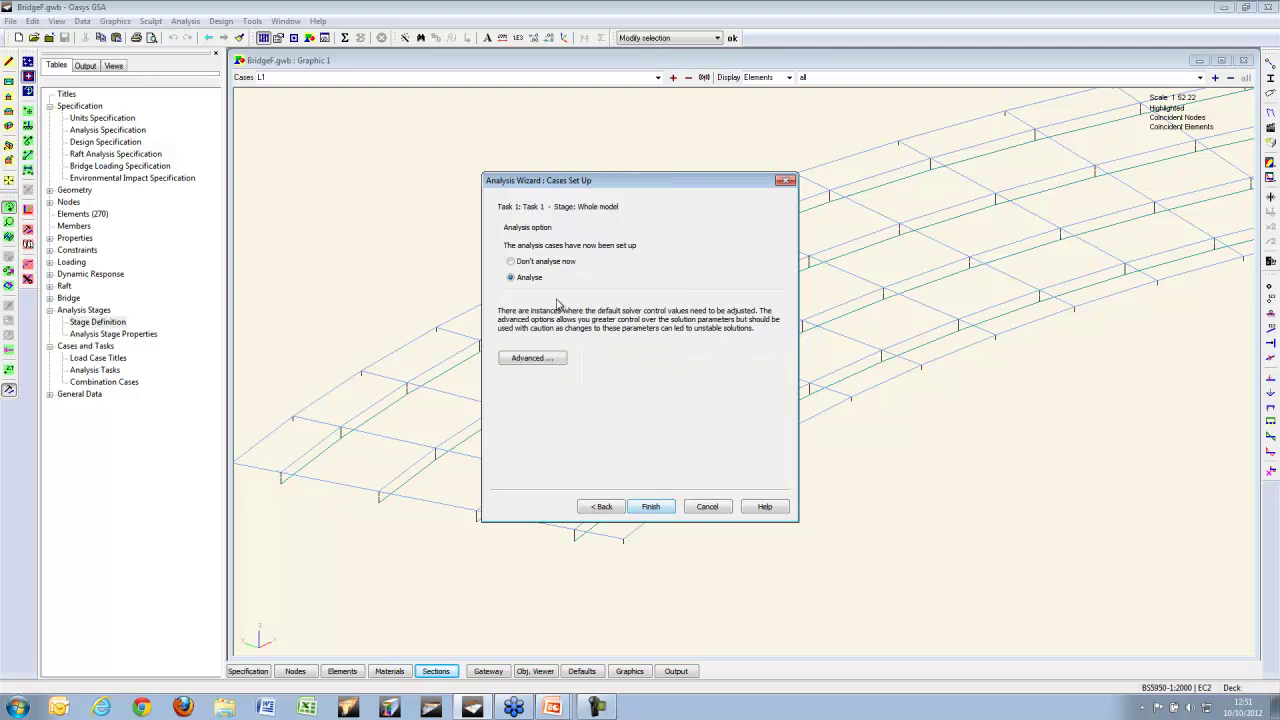
pyautogui.click(655, 507)
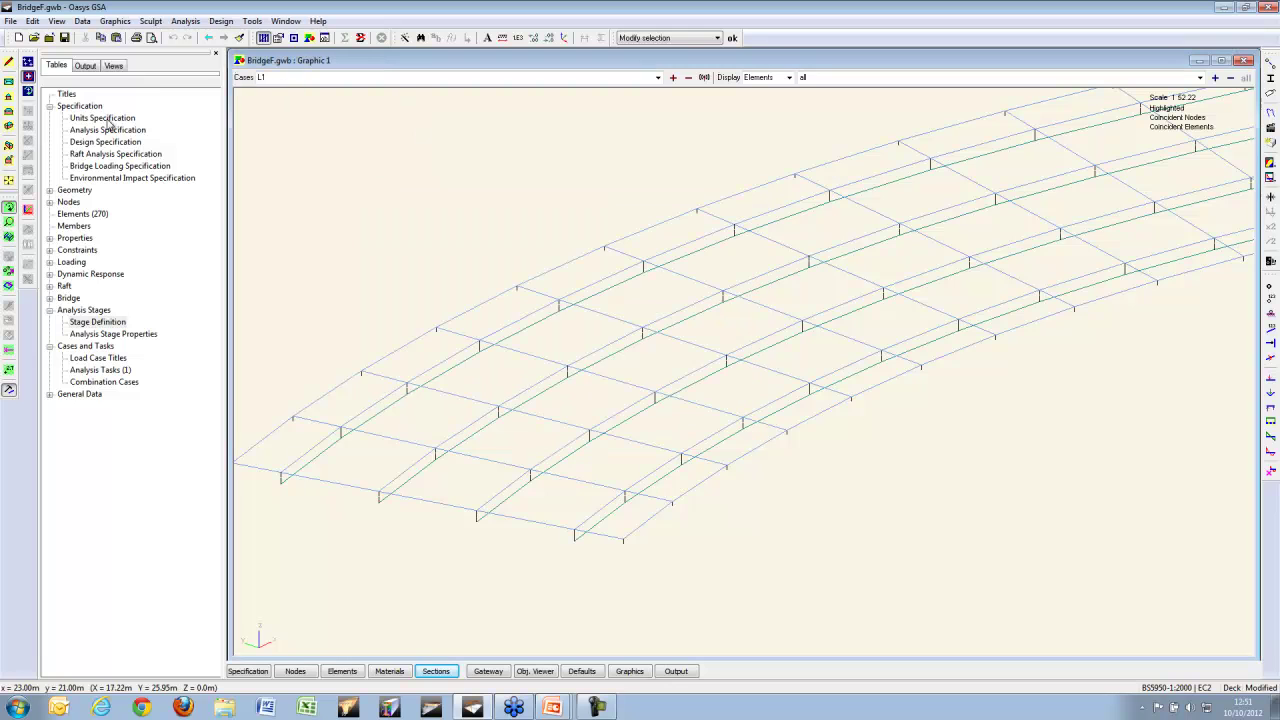
# Step: Show mode 1 of the modal task as a deformed shape in isometric view
pyautogui.click(9, 82)
pyautogui.click(9, 124)
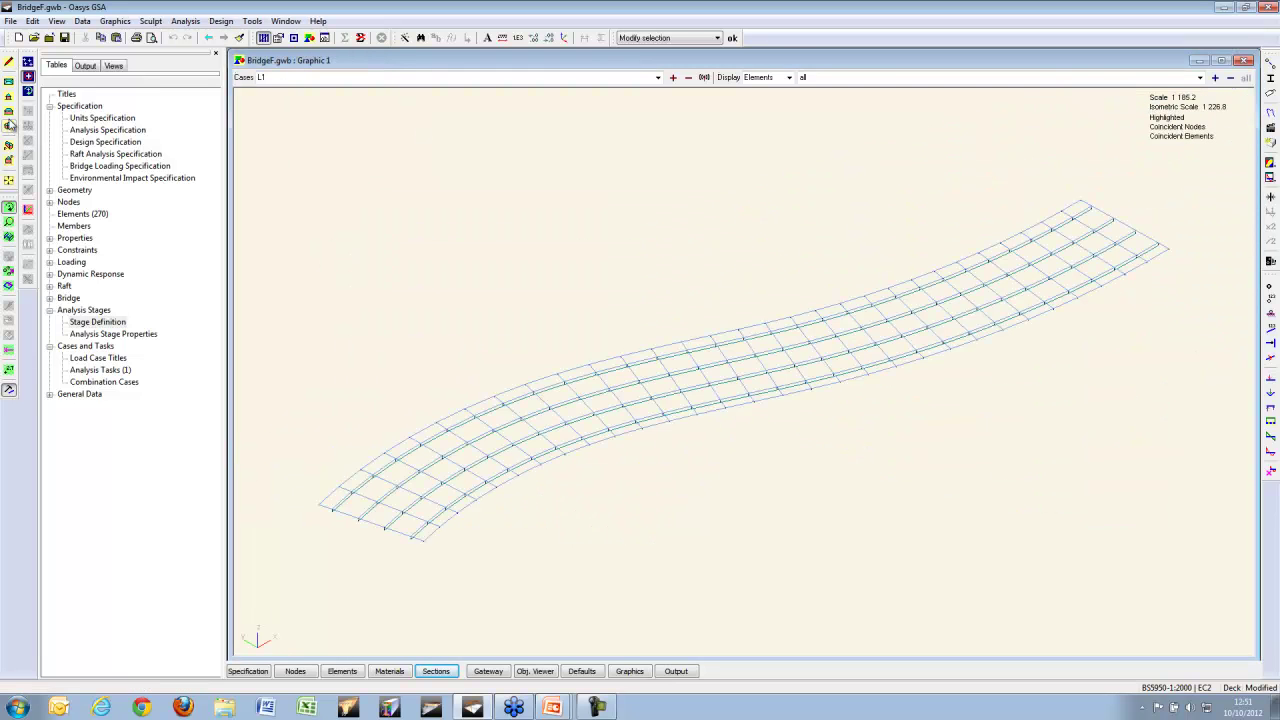
pyautogui.click(660, 78)
pyautogui.click(586, 112)
pyautogui.click(1271, 115)
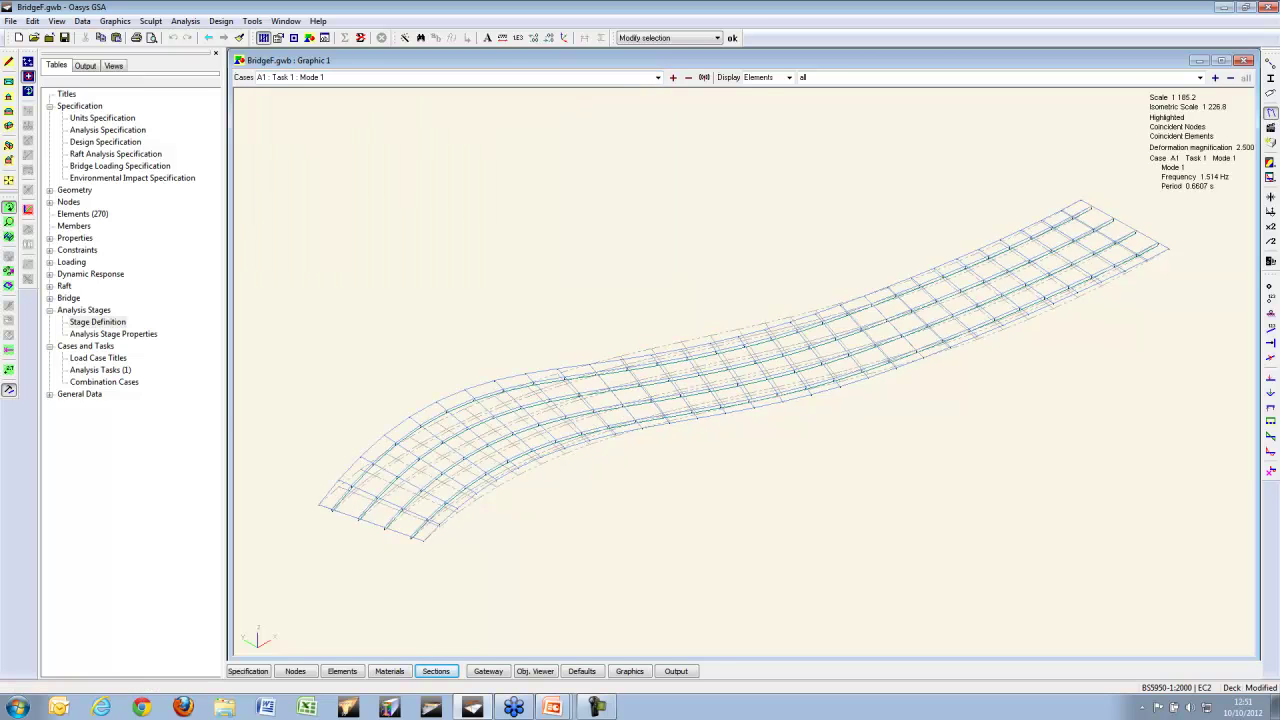
# Step: Contour the 2D element resolved translation displacements on the deck
pyautogui.click(1271, 163)
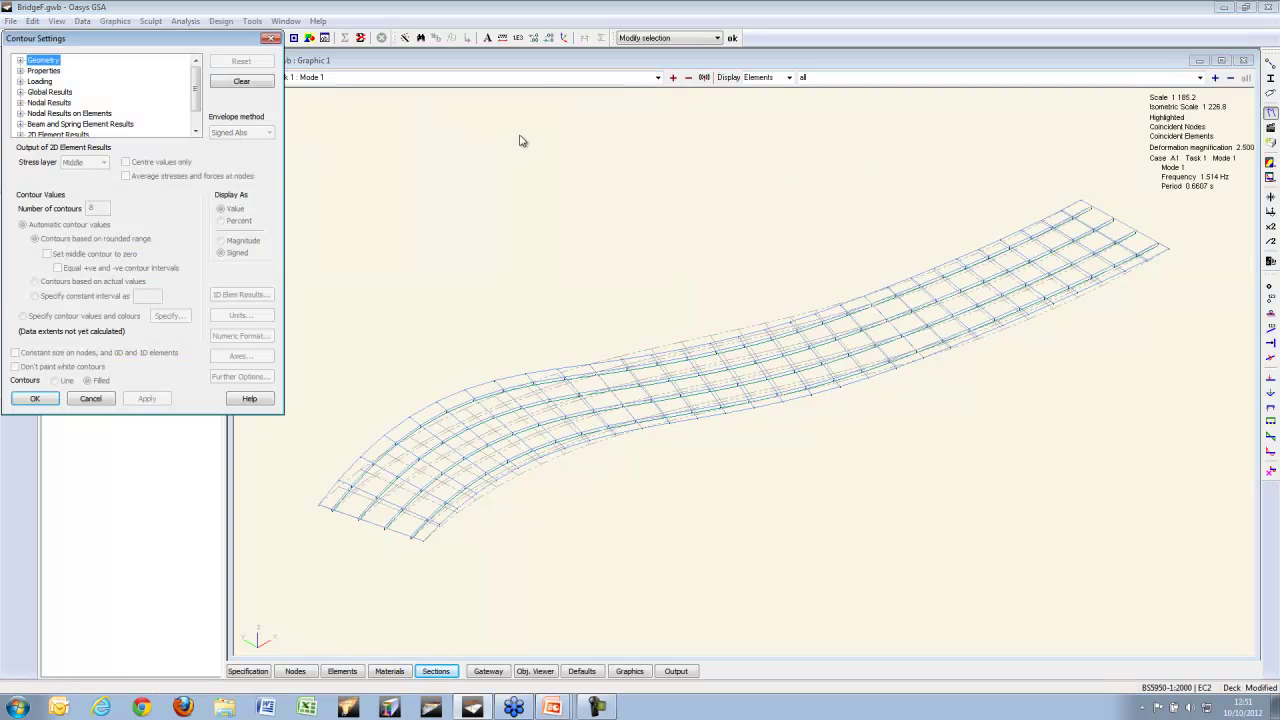
pyautogui.click(20, 134)
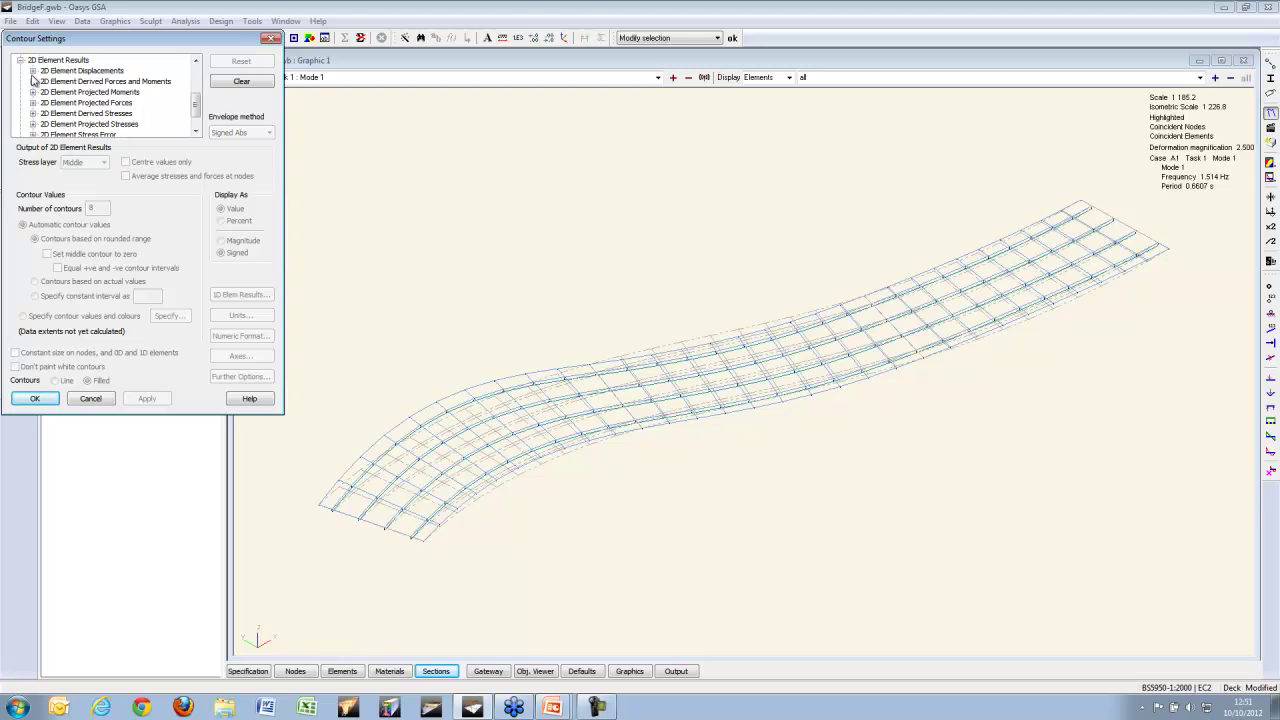
pyautogui.click(33, 71)
pyautogui.click(100, 116)
pyautogui.click(34, 398)
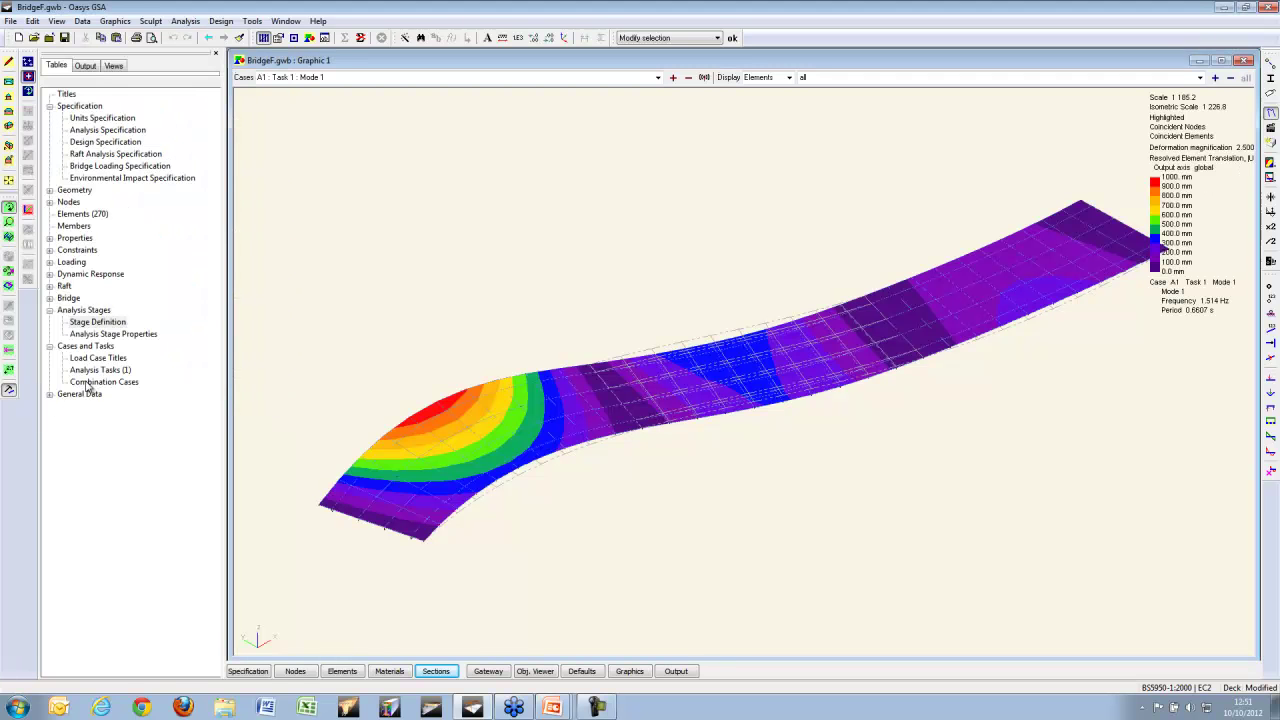
# Step: Step through the mode shapes to mode 6, then show mode 19 in plan view
pyautogui.click(674, 78)
pyautogui.click(674, 78)
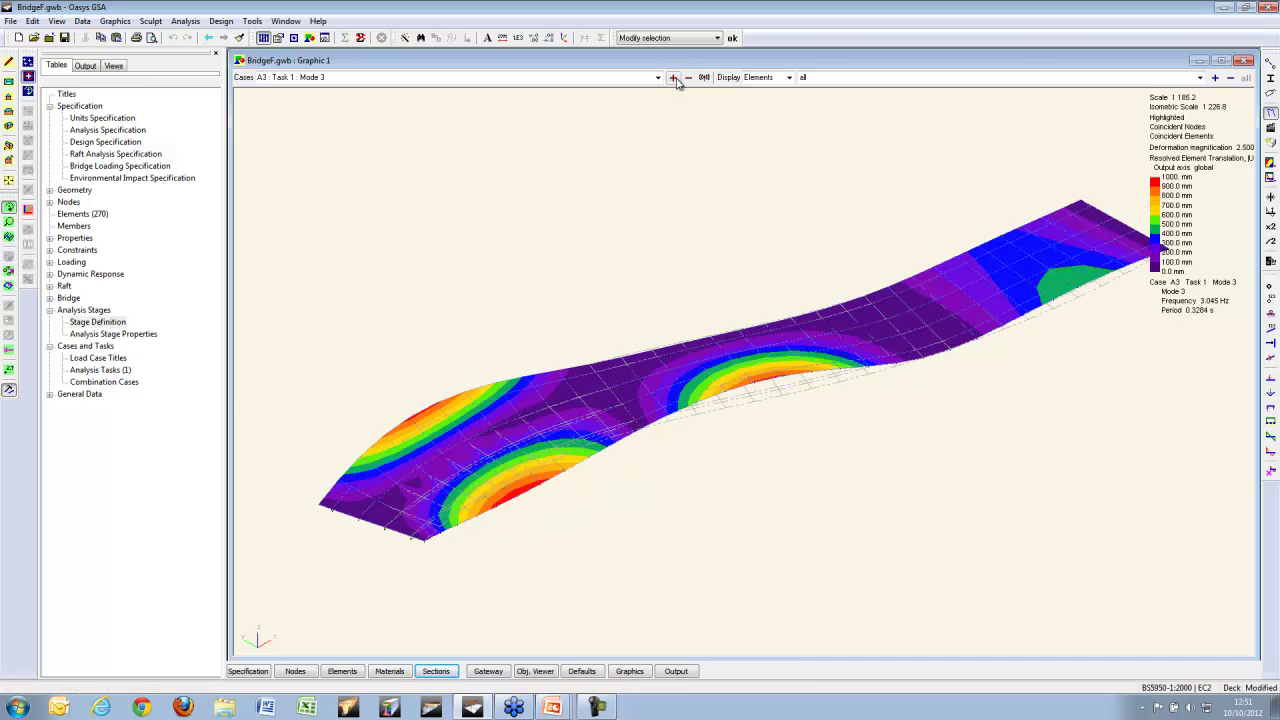
pyautogui.click(674, 78)
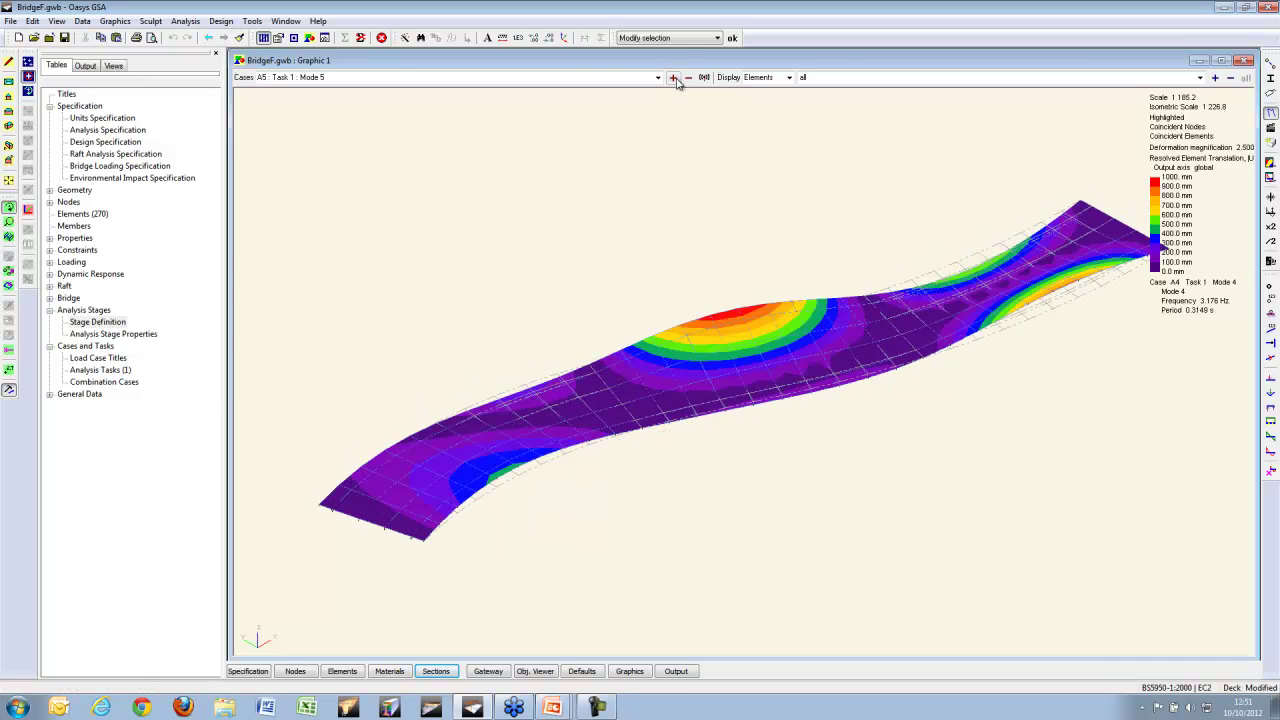
pyautogui.click(674, 78)
pyautogui.click(674, 78)
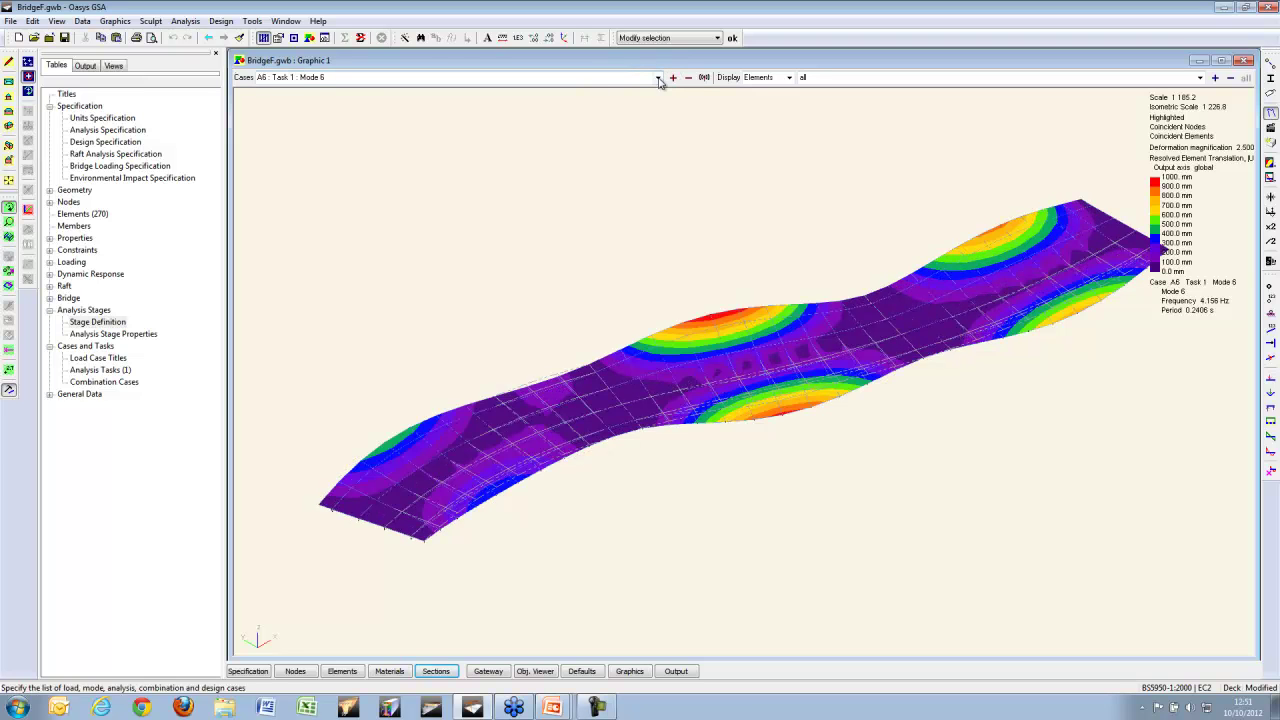
pyautogui.click(632, 77)
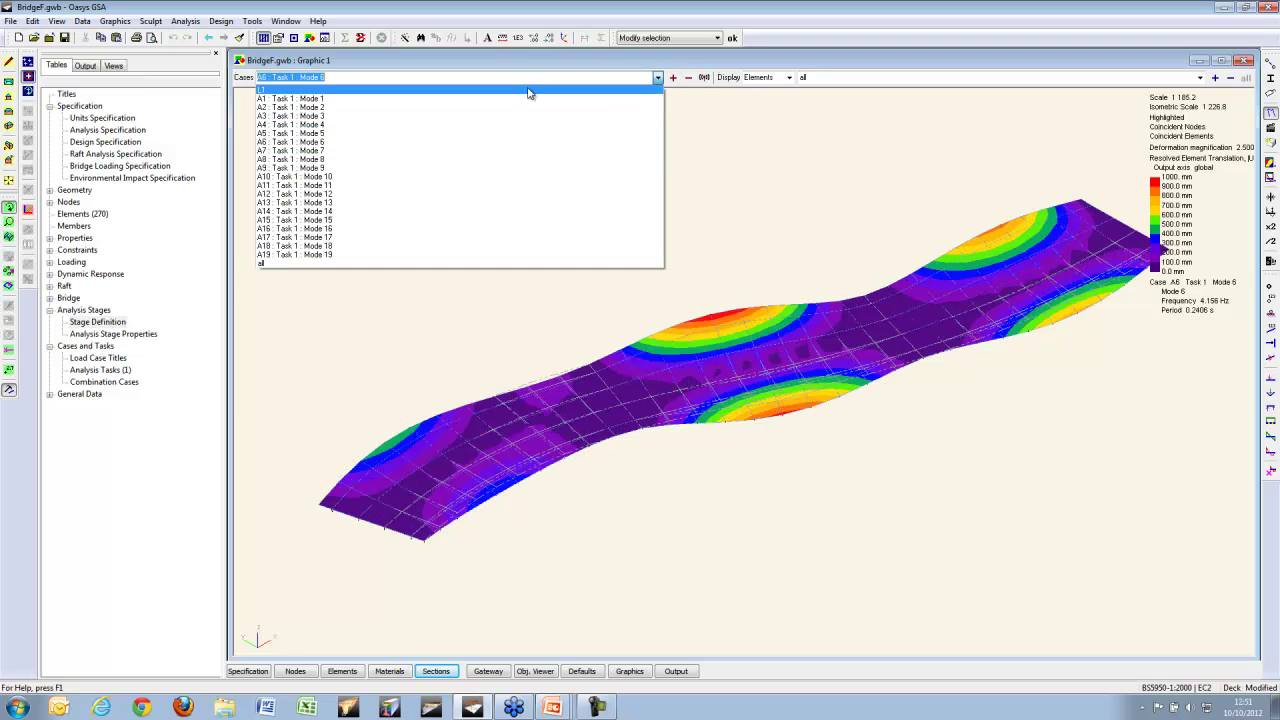
pyautogui.click(351, 255)
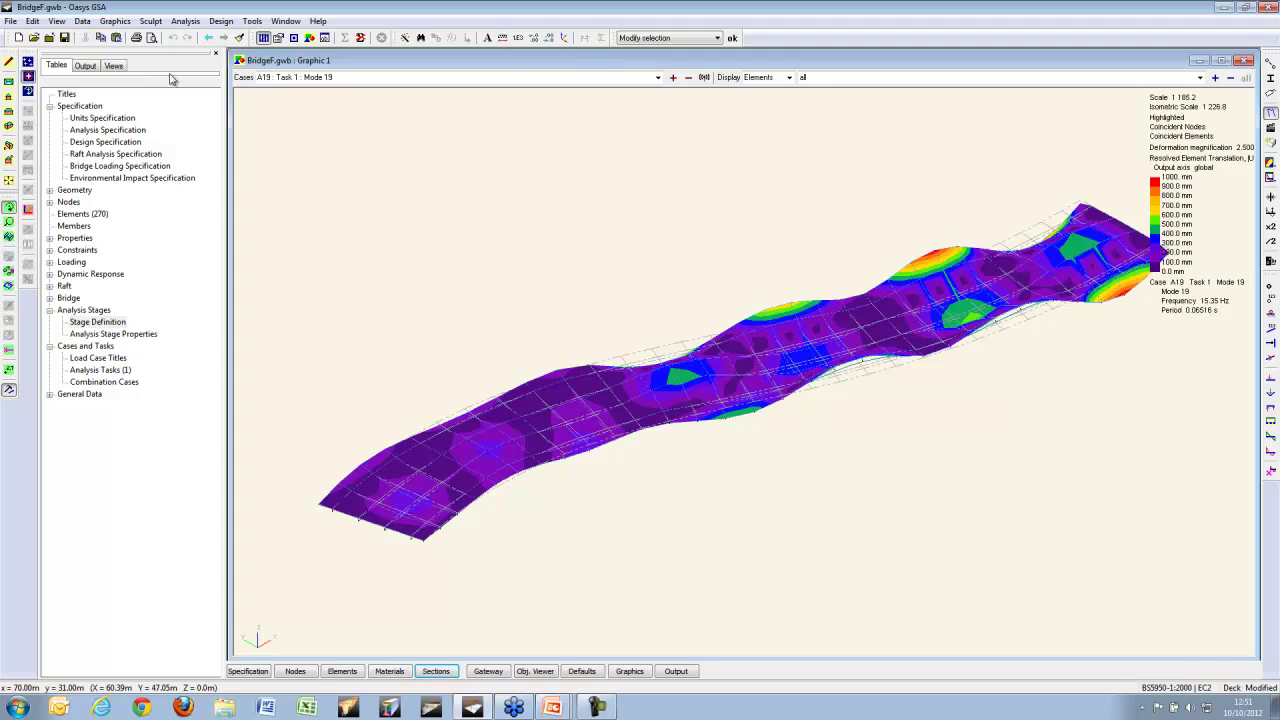
pyautogui.click(10, 84)
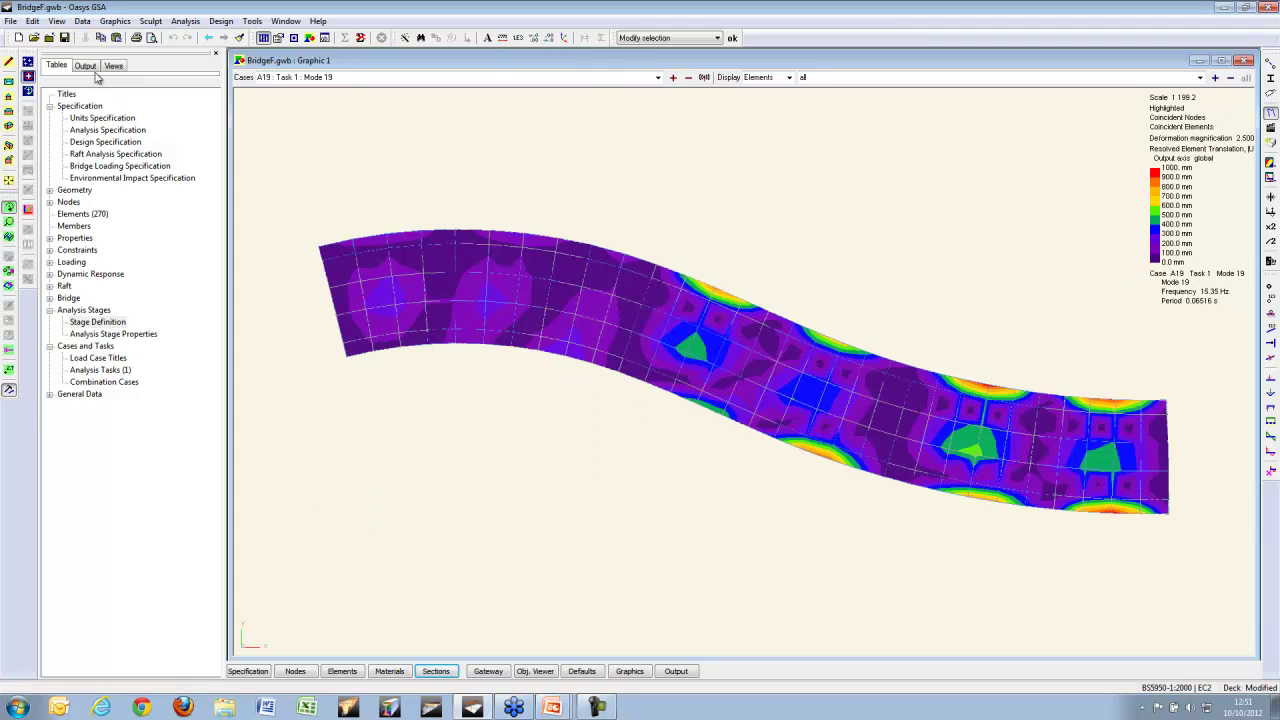
# Step: Review the Dynamic Summary of 19 modes (1.514–15.35 Hz), then bring the deck plot back
pyautogui.click(86, 66)
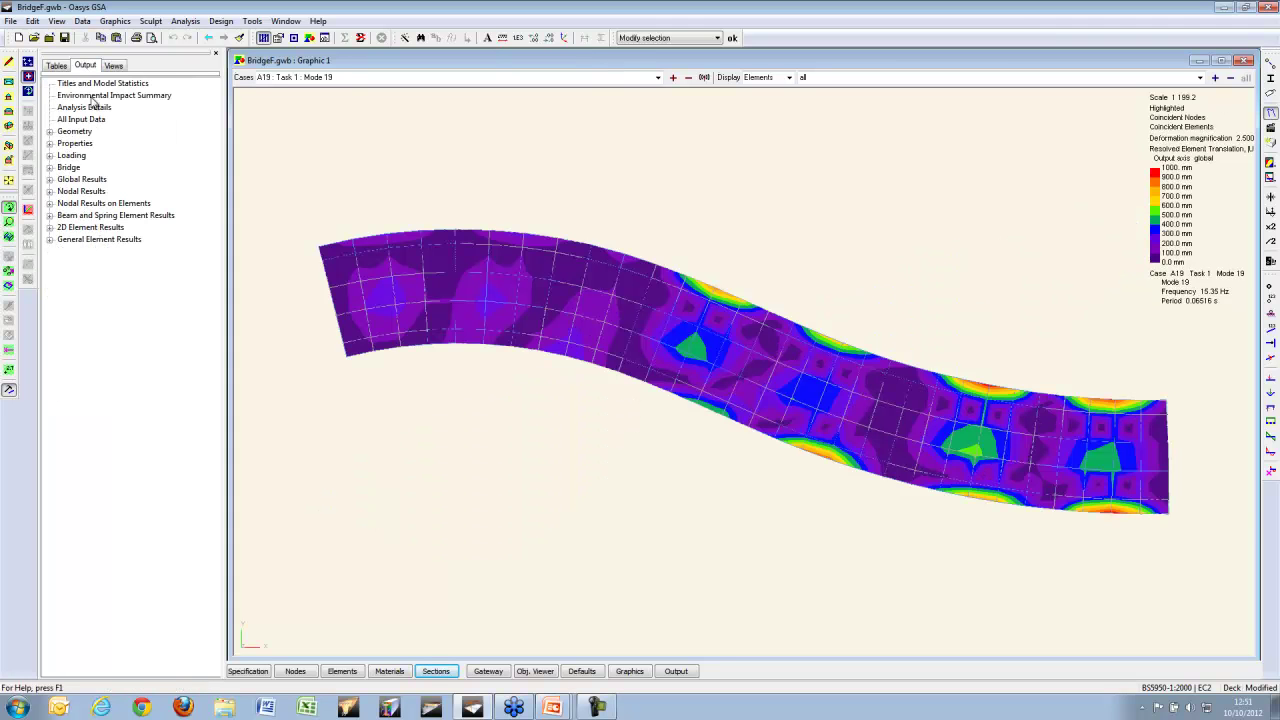
pyautogui.click(50, 179)
pyautogui.doubleClick(115, 216)
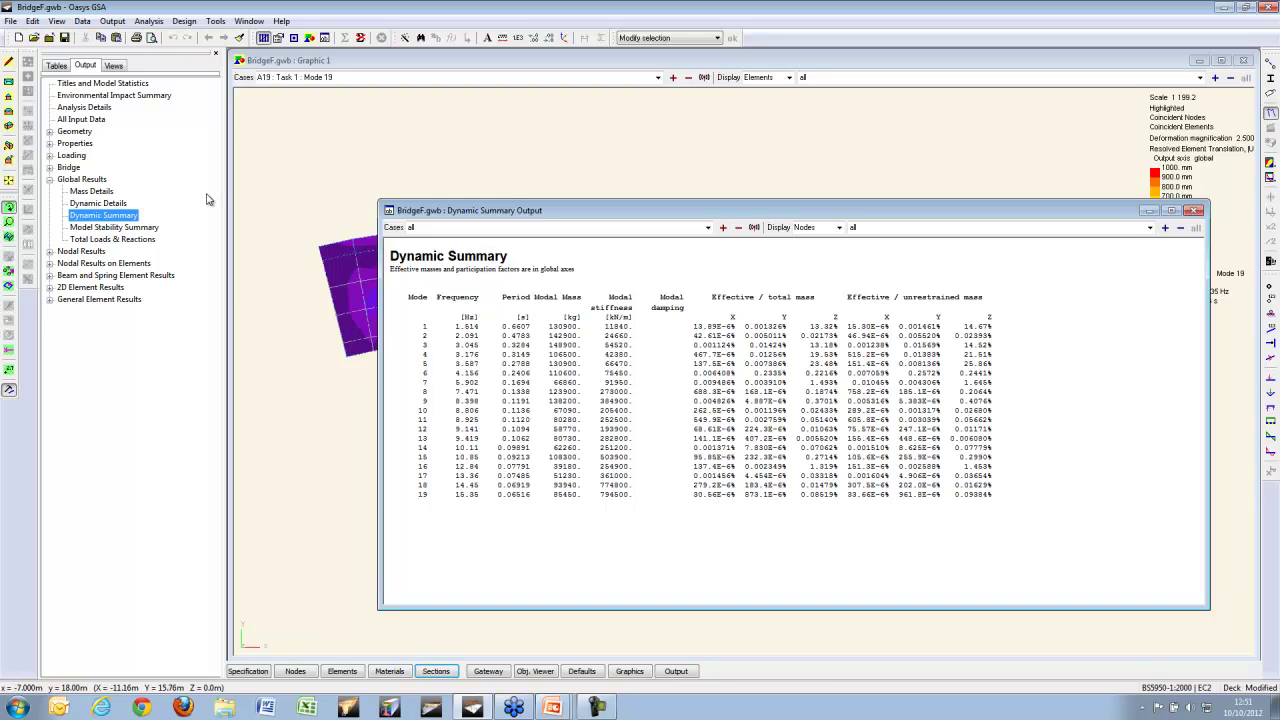
pyautogui.click(309, 62)
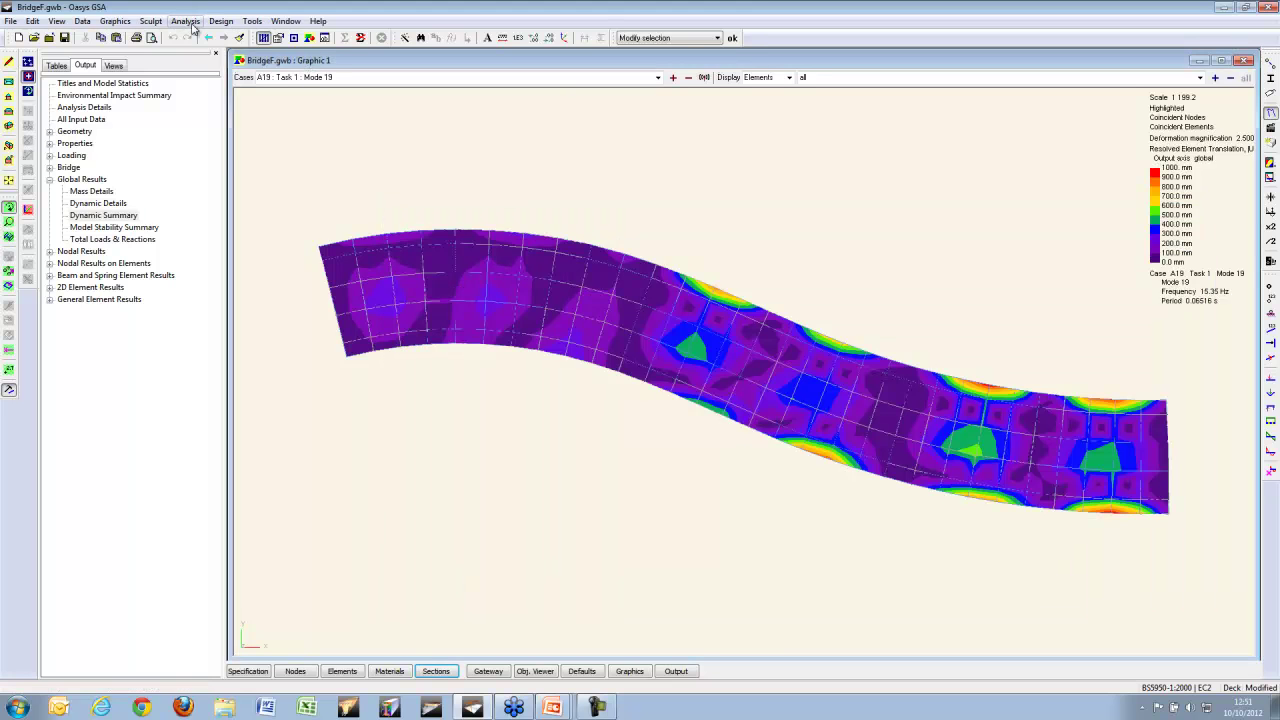
# Step: Run a footfall analysis task with Full excitation - Fast and 1% damping
pyautogui.click(185, 21)
pyautogui.click(220, 36)
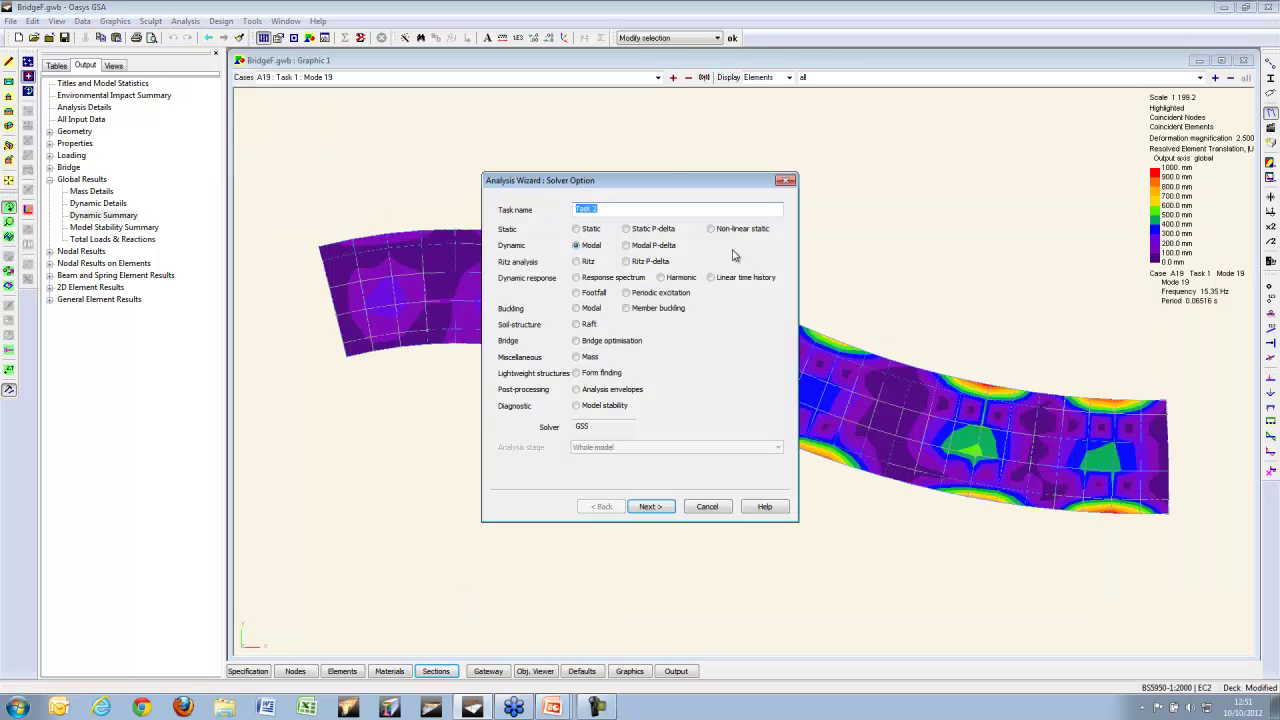
pyautogui.click(588, 293)
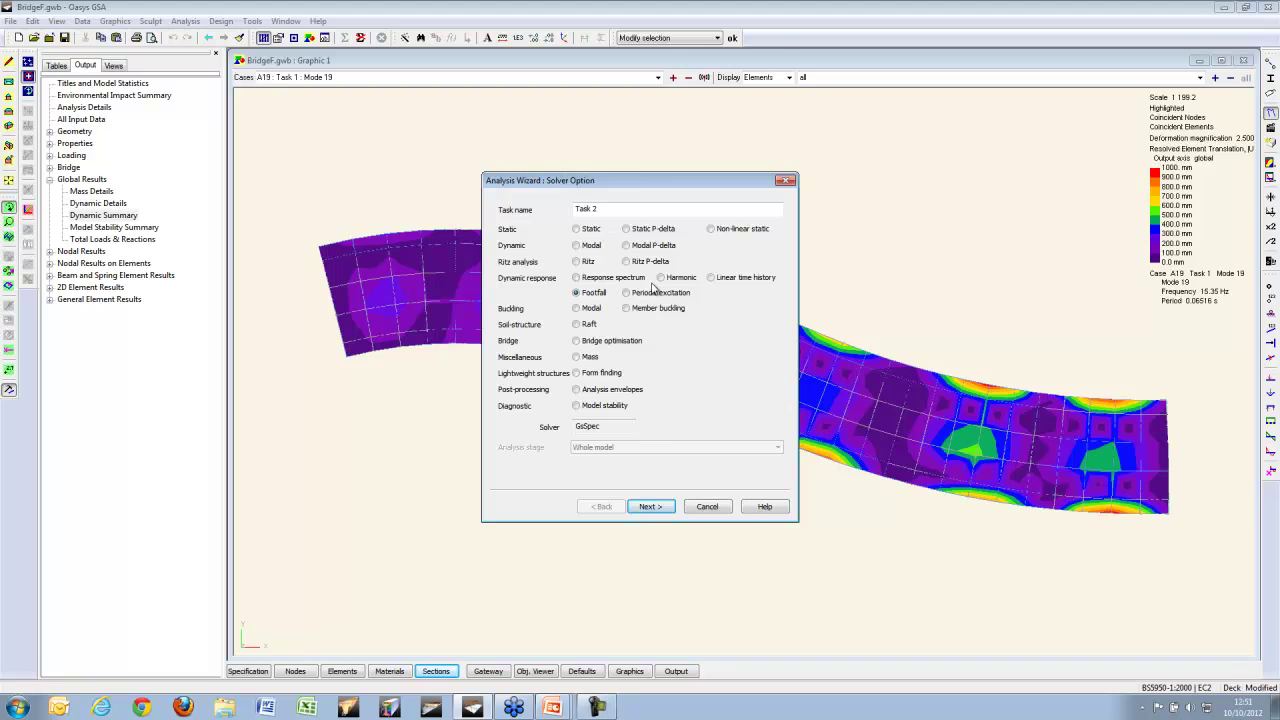
pyautogui.click(651, 506)
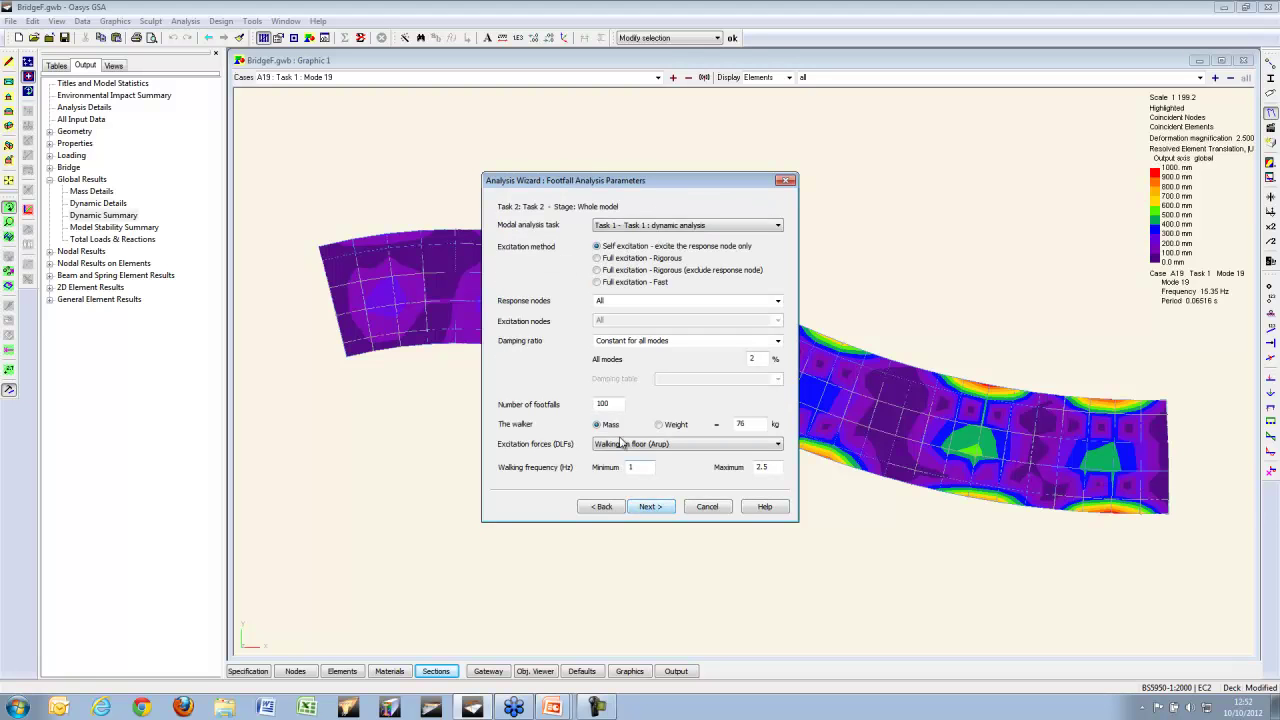
pyautogui.click(597, 282)
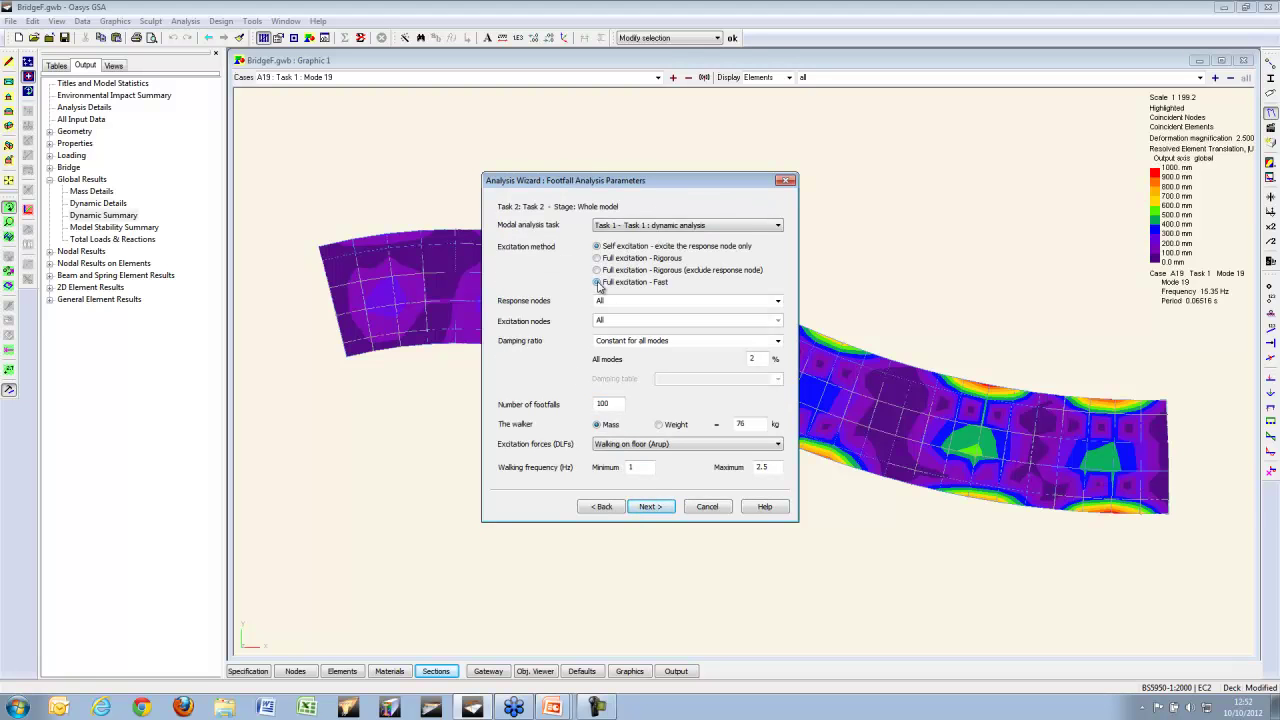
pyautogui.doubleClick(758, 358)
pyautogui.click(626, 443)
pyautogui.click(652, 506)
pyautogui.click(662, 510)
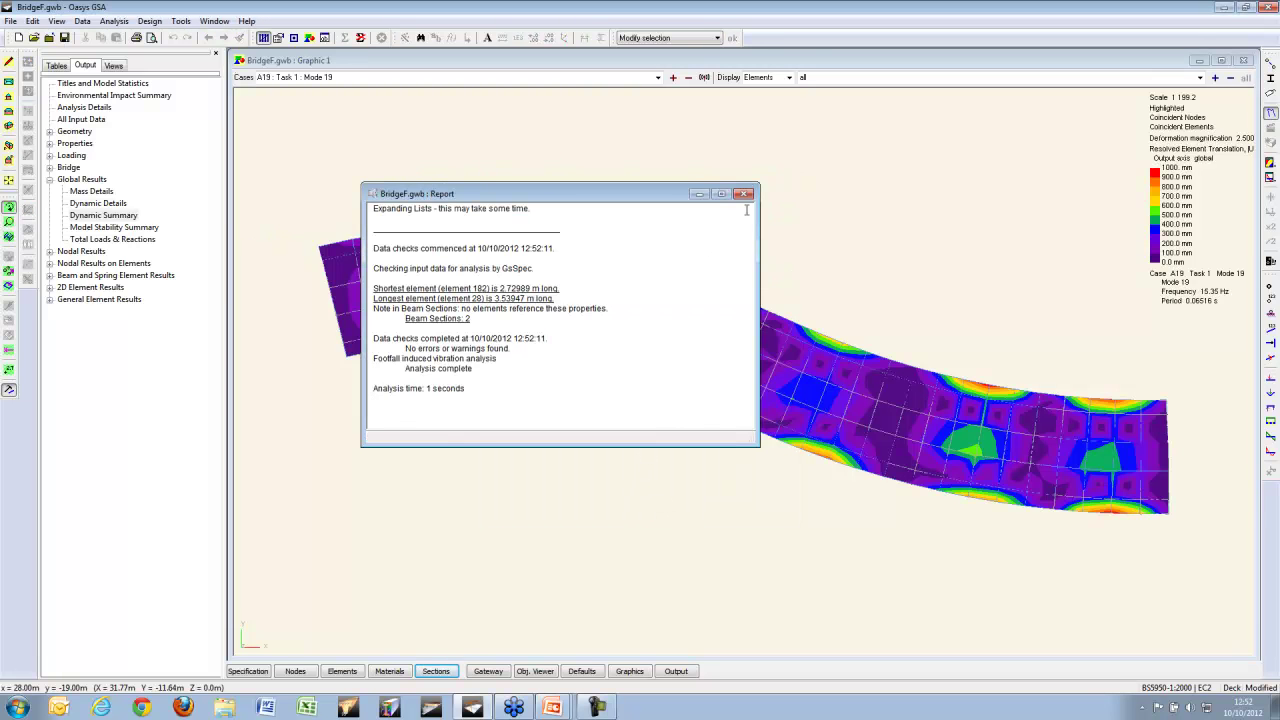
# Step: Contour case A21 Footfall's Overall Maximum Response Factor, undeformed, at a constant interval of 1
pyautogui.click(658, 79)
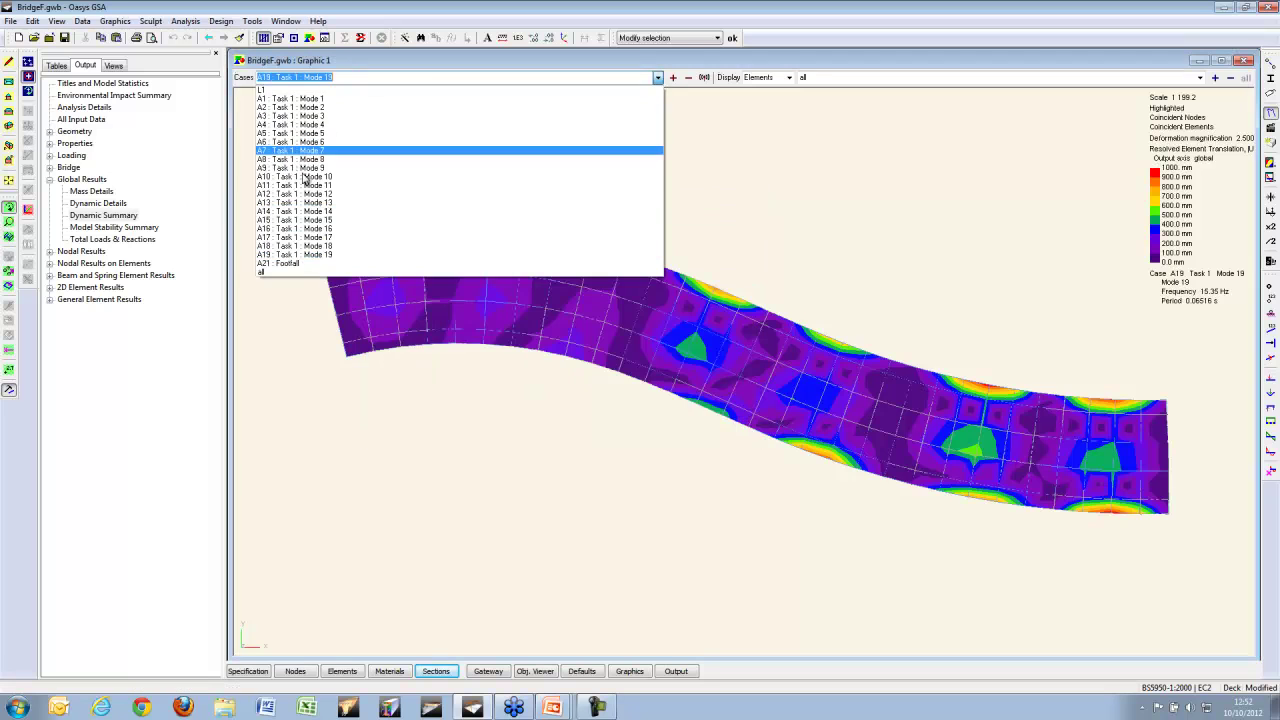
pyautogui.click(314, 268)
pyautogui.click(1271, 125)
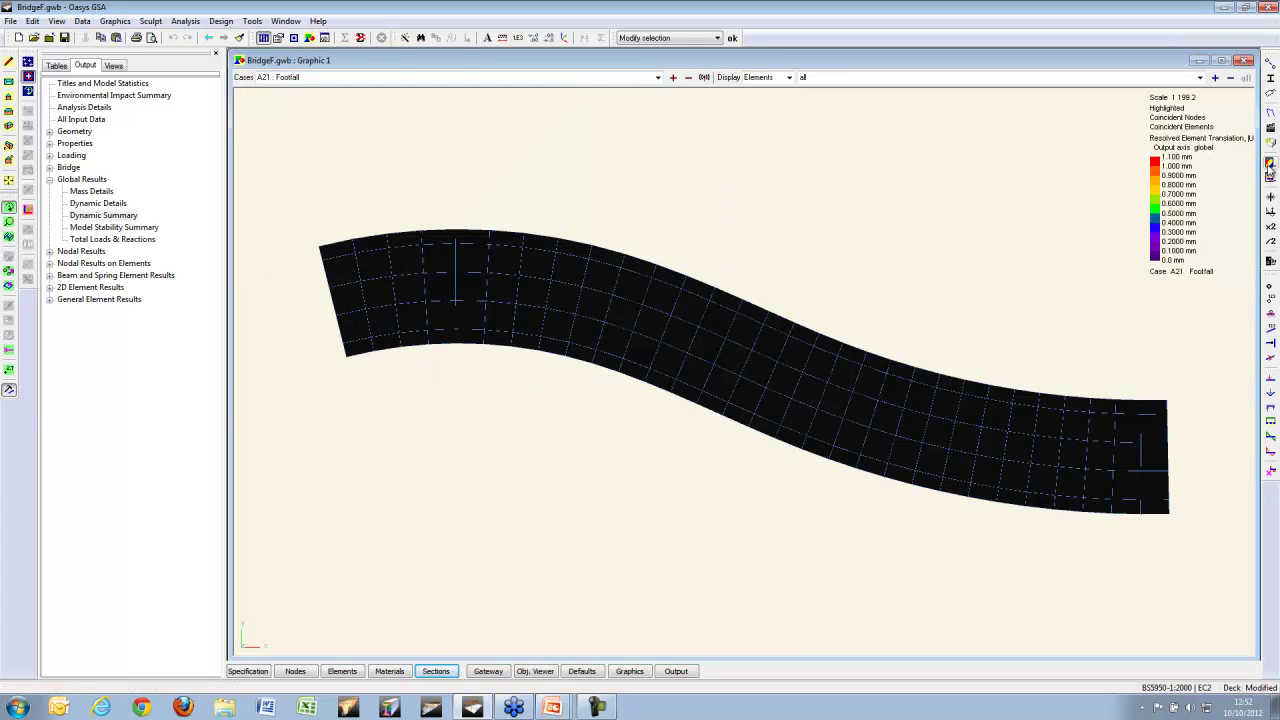
pyautogui.click(1271, 160)
pyautogui.click(20, 61)
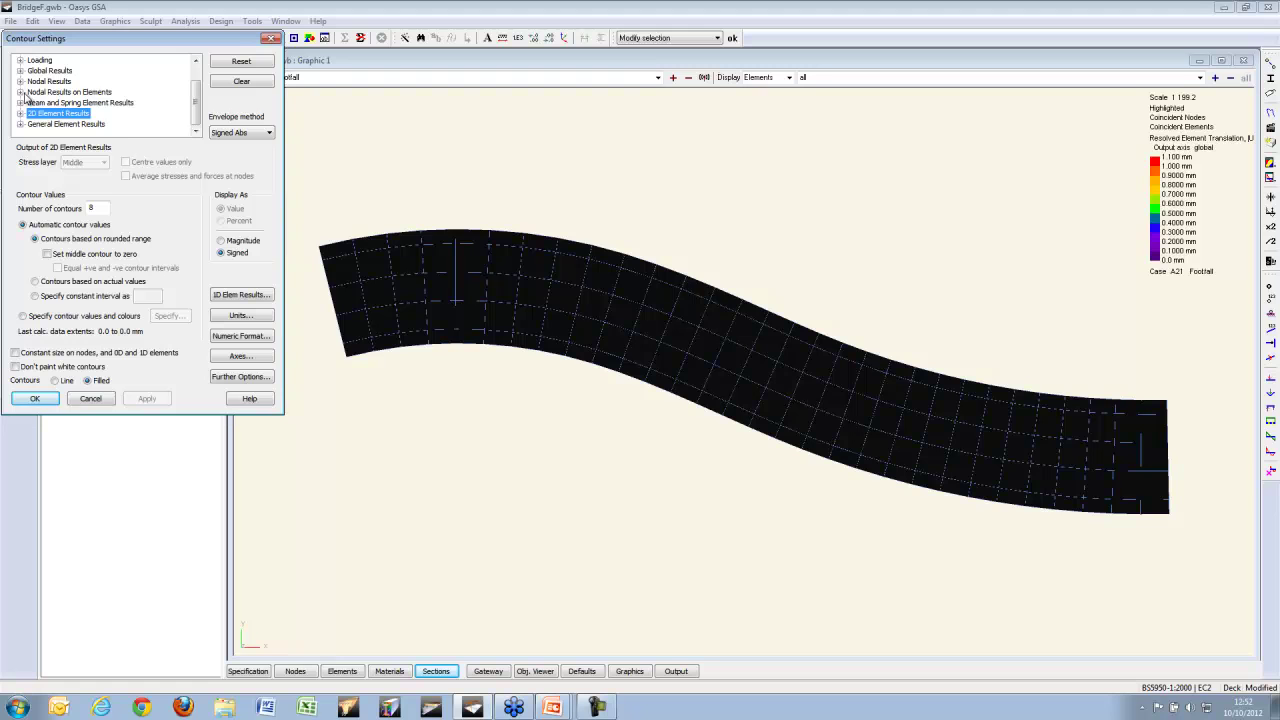
pyautogui.click(25, 96)
pyautogui.click(33, 124)
pyautogui.click(100, 124)
pyautogui.click(147, 398)
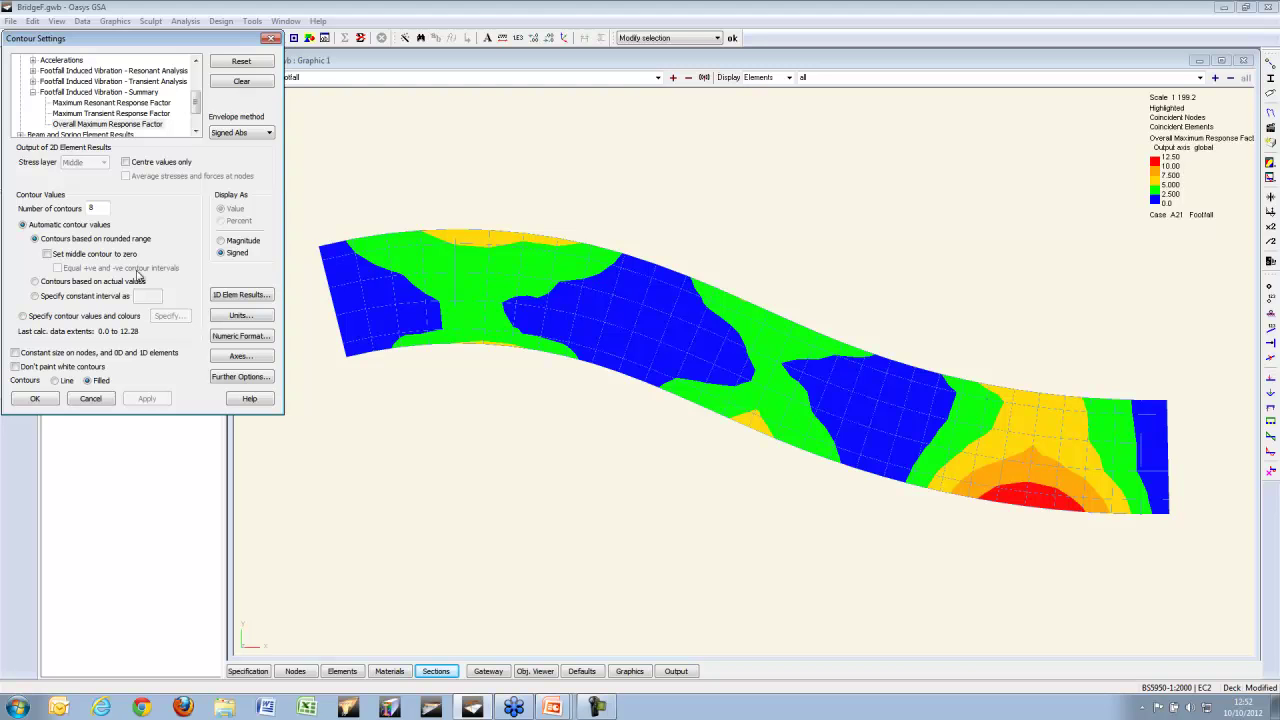
pyautogui.click(70, 295)
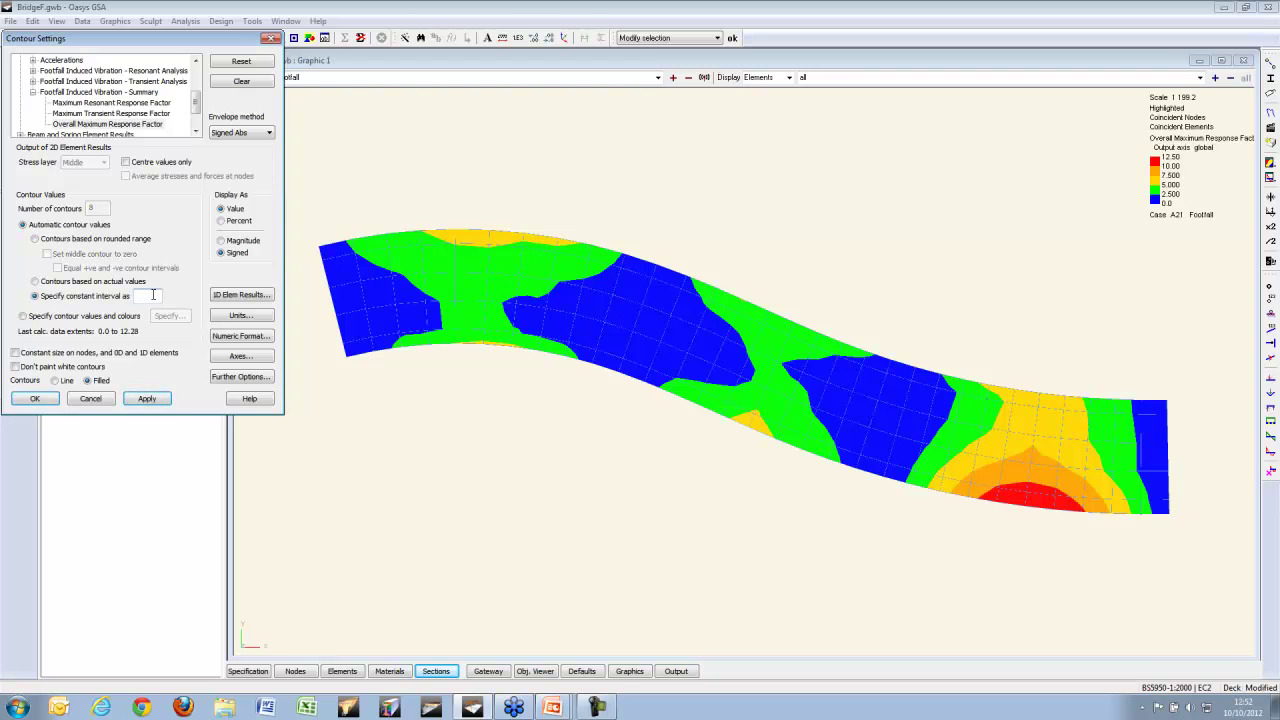
pyautogui.click(148, 398)
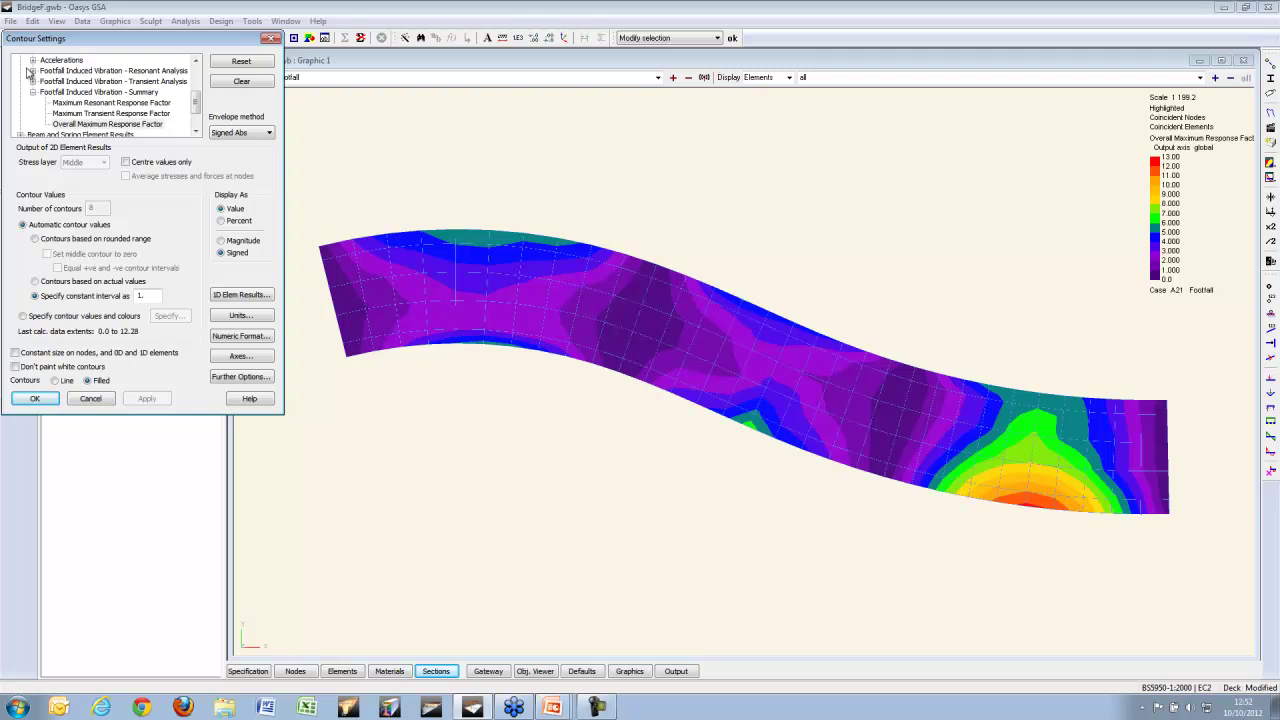
# Step: Contour the resonant Peak Acceleration, then the Resonant Critical Frequency with automatic ranges
pyautogui.click(33, 71)
pyautogui.click(104, 93)
pyautogui.click(156, 400)
pyautogui.click(74, 240)
pyautogui.click(147, 399)
pyautogui.click(93, 103)
pyautogui.click(119, 124)
pyautogui.click(147, 398)
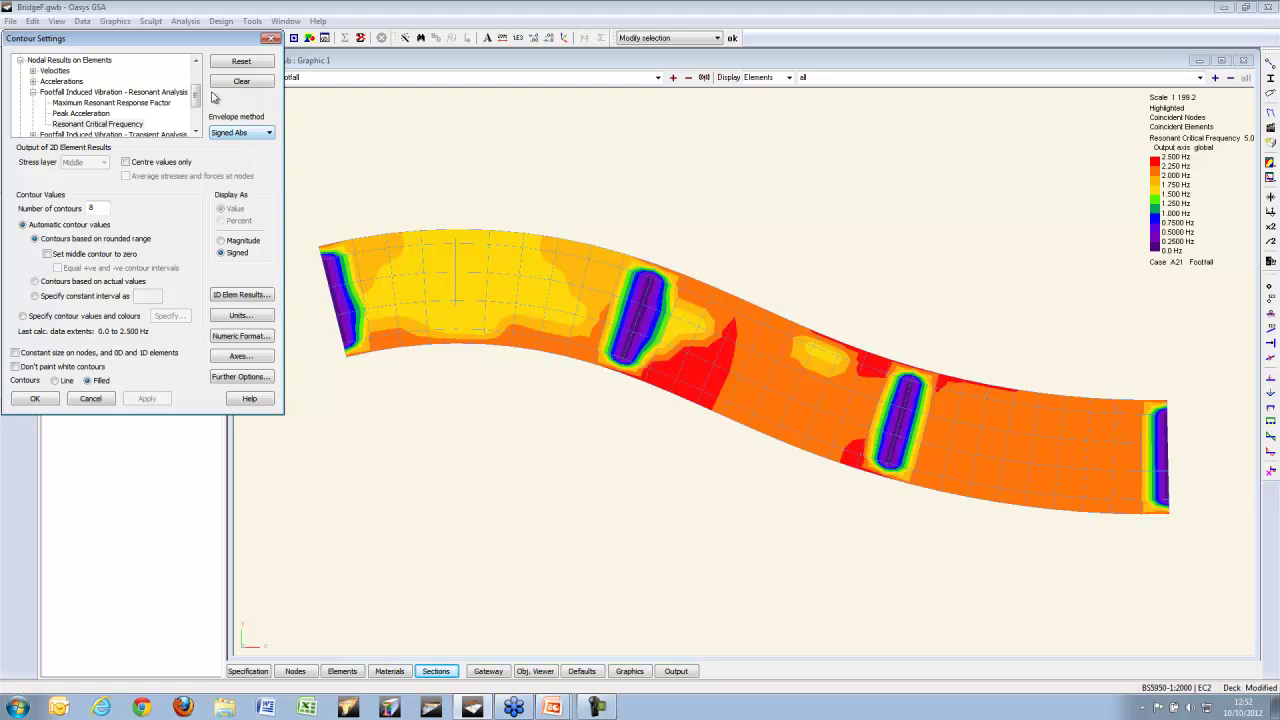
# Step: Contour the transient RMS Velocity results across the deck
pyautogui.moveTo(196, 96); pyautogui.dragTo(196, 104)
pyautogui.click(33, 113)
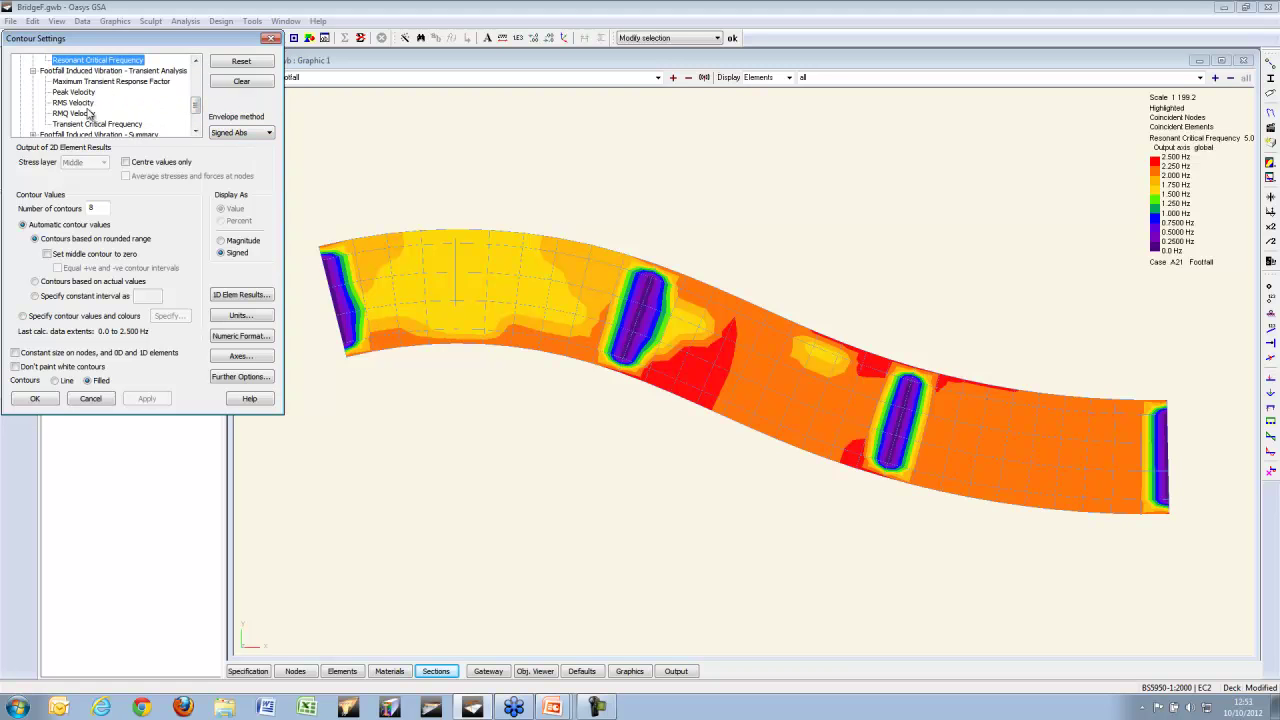
pyautogui.click(74, 102)
pyautogui.click(147, 398)
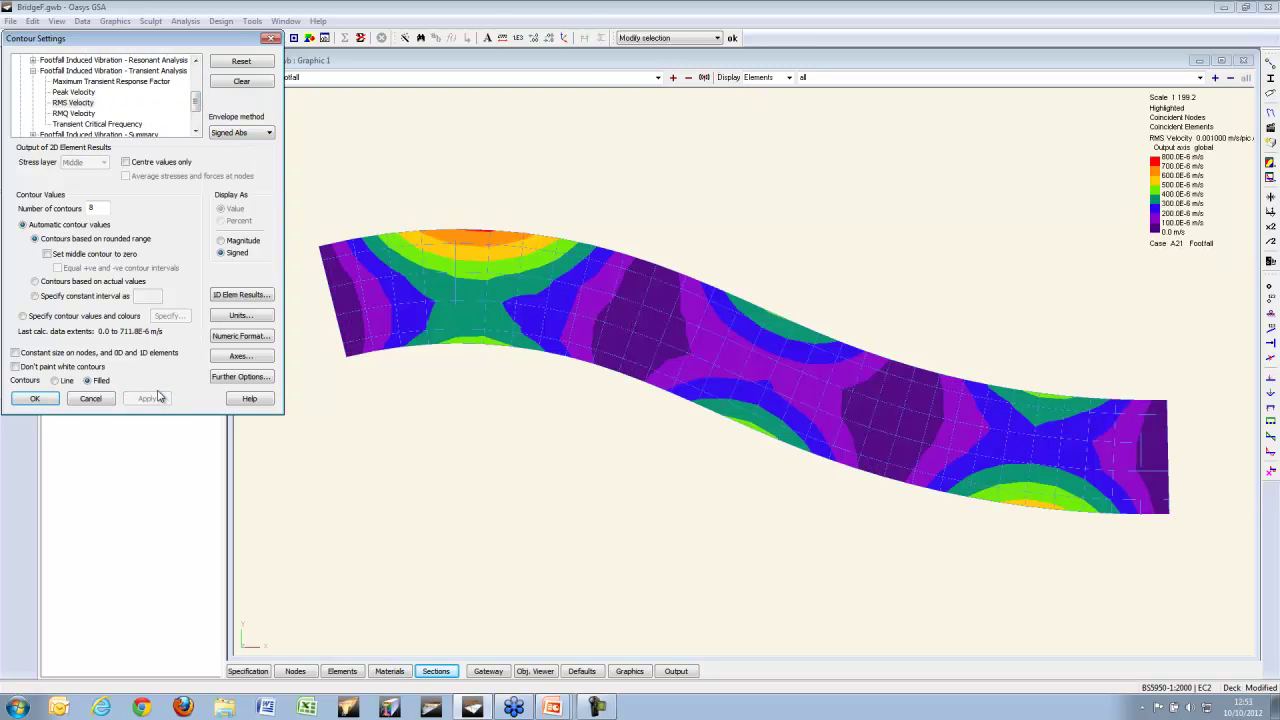
pyautogui.click(33, 71)
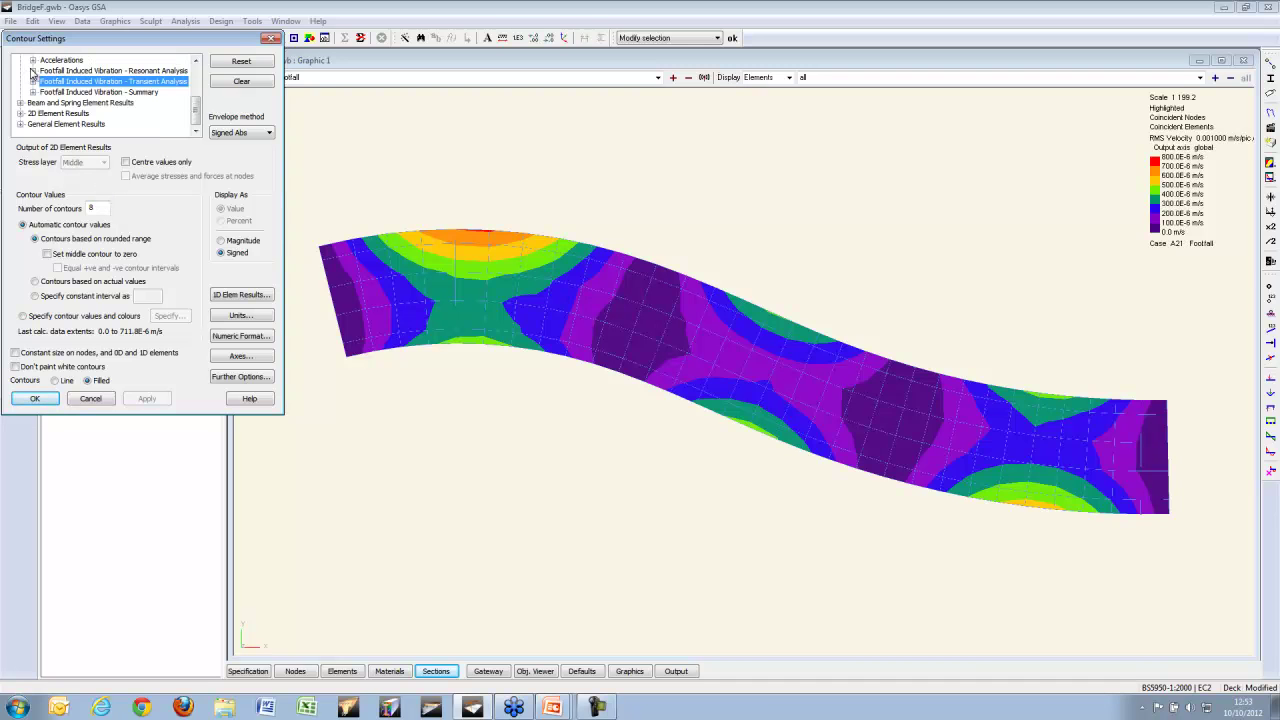
# Step: Close the Contour Settings dialog with OK
pyautogui.click(36, 398)
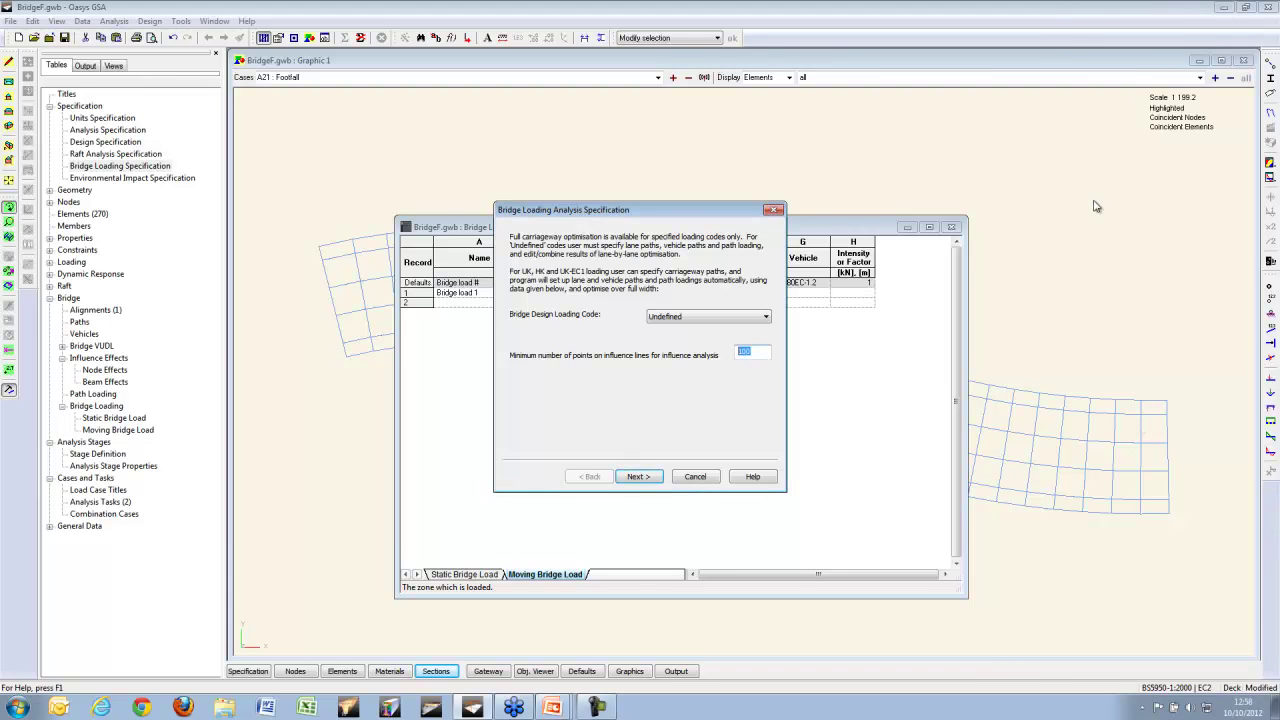
# Step: List the open PowerPoint windows from the taskbar
pyautogui.click(556, 702)
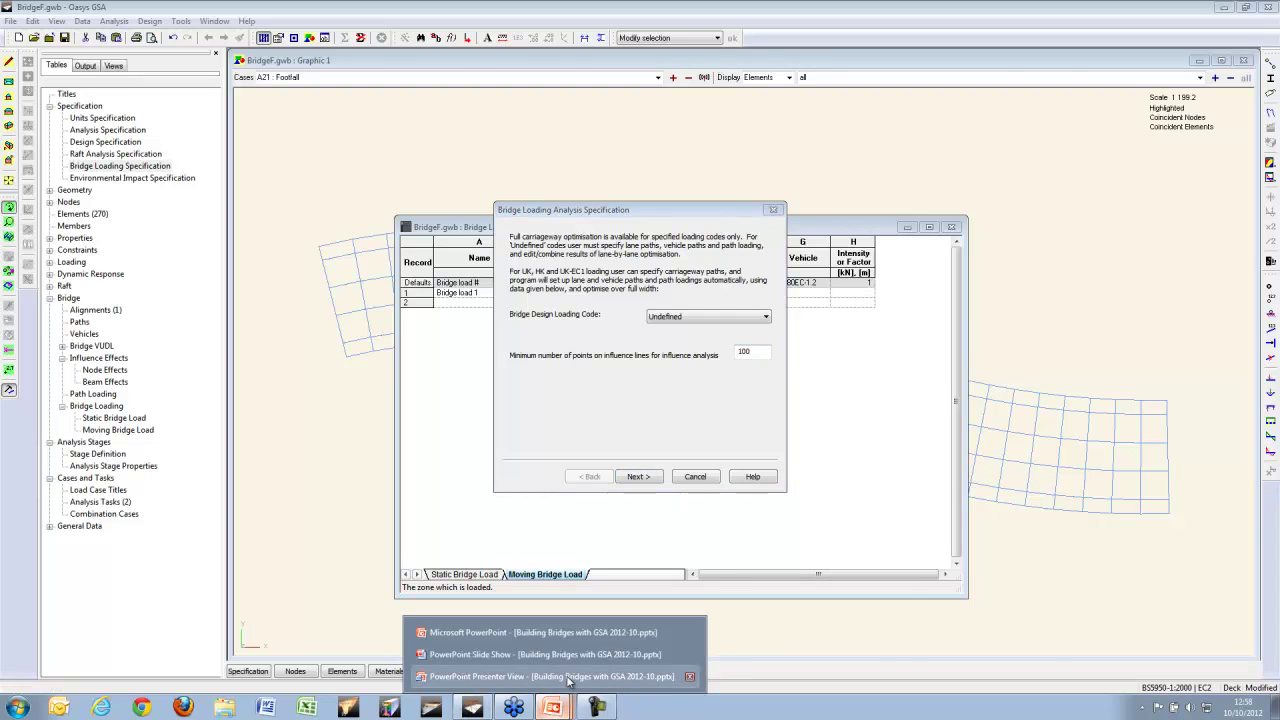